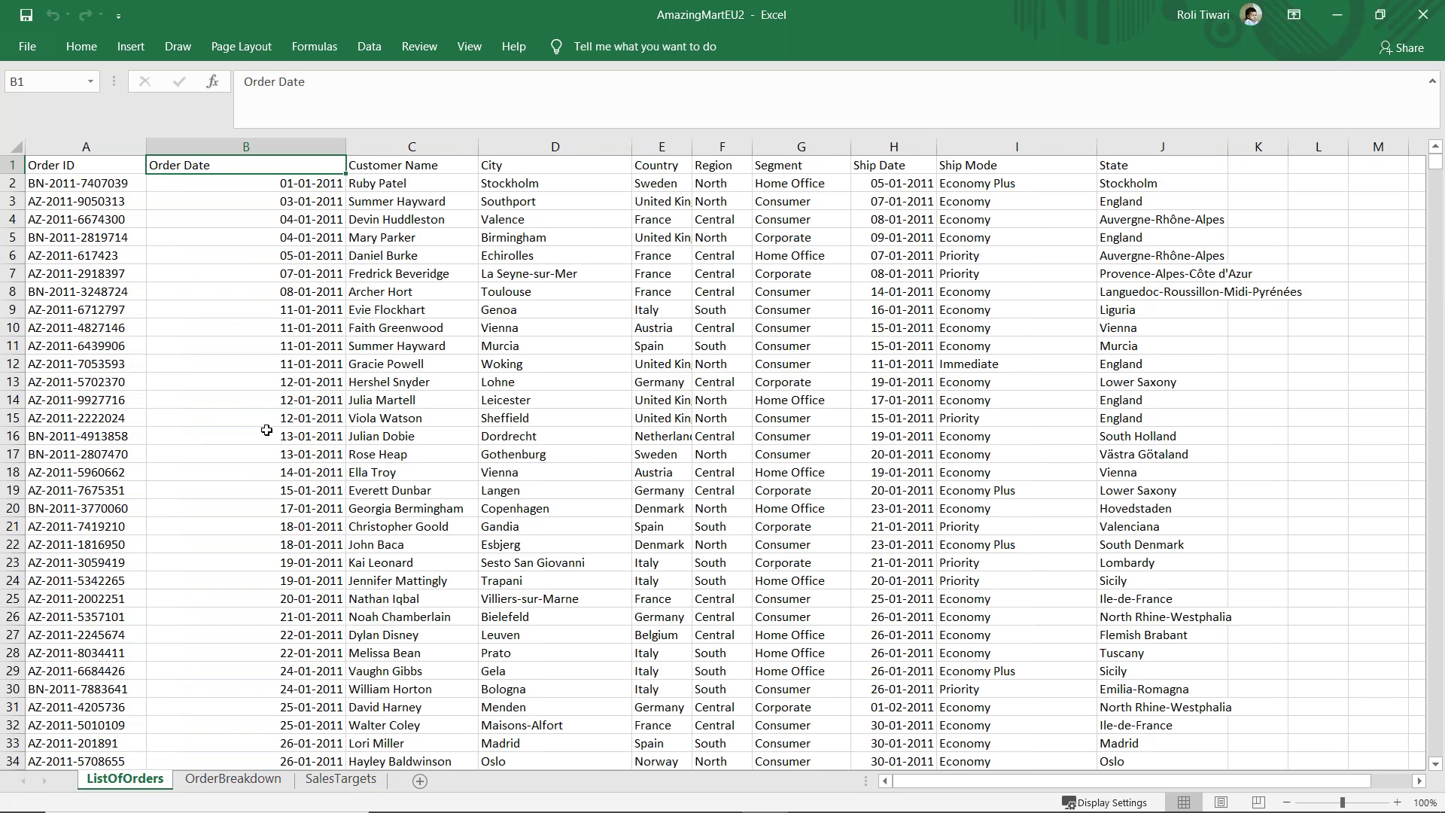
Examine the Order ID columns on the OrderBreakdown and ListOfOrders sheets, and view the SalesTargets sheet.
left_click(231, 781)
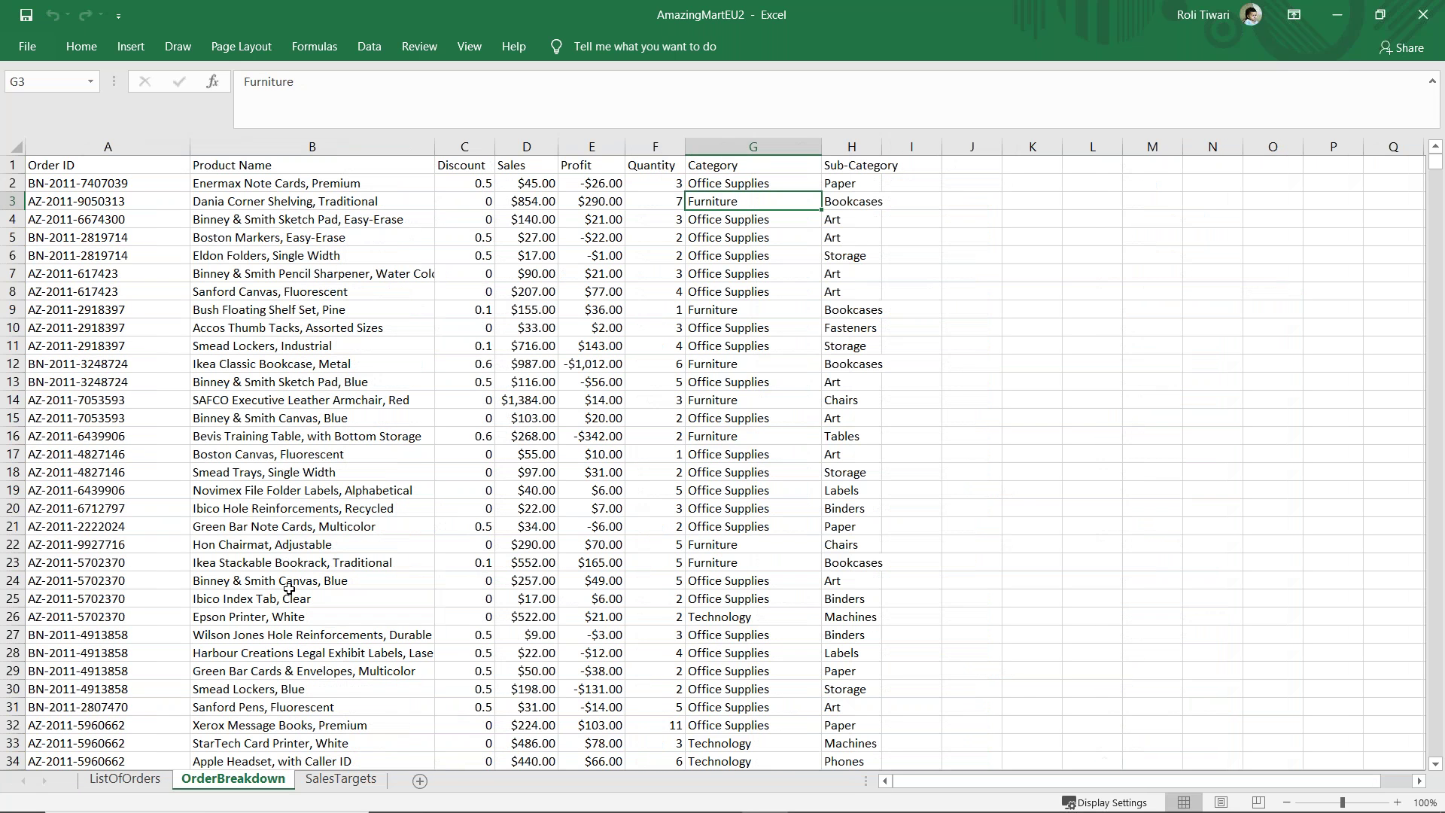
left_click(75, 143)
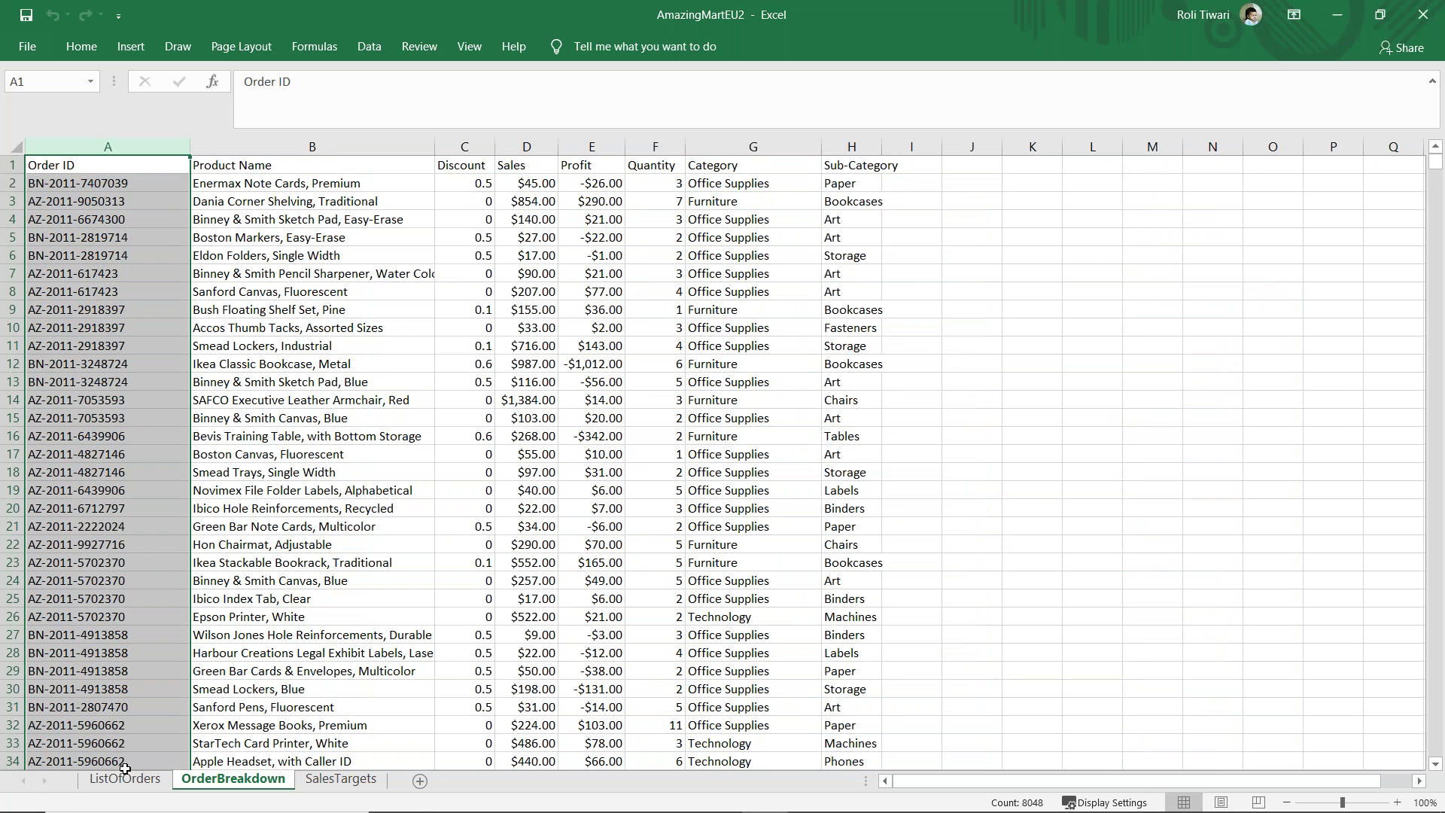
left_click(125, 780)
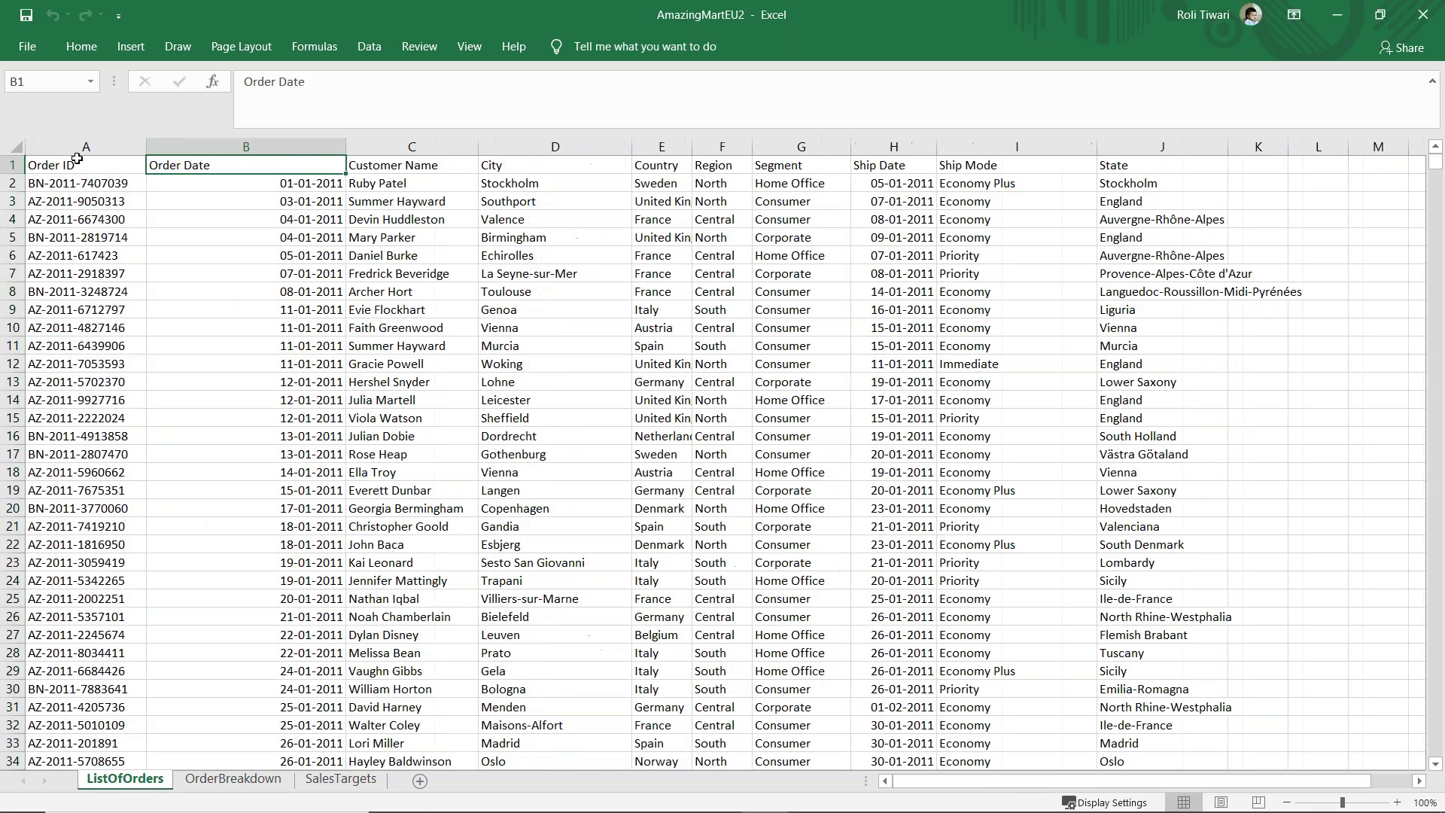
left_click(77, 162)
key("ctrl+shift+Down")
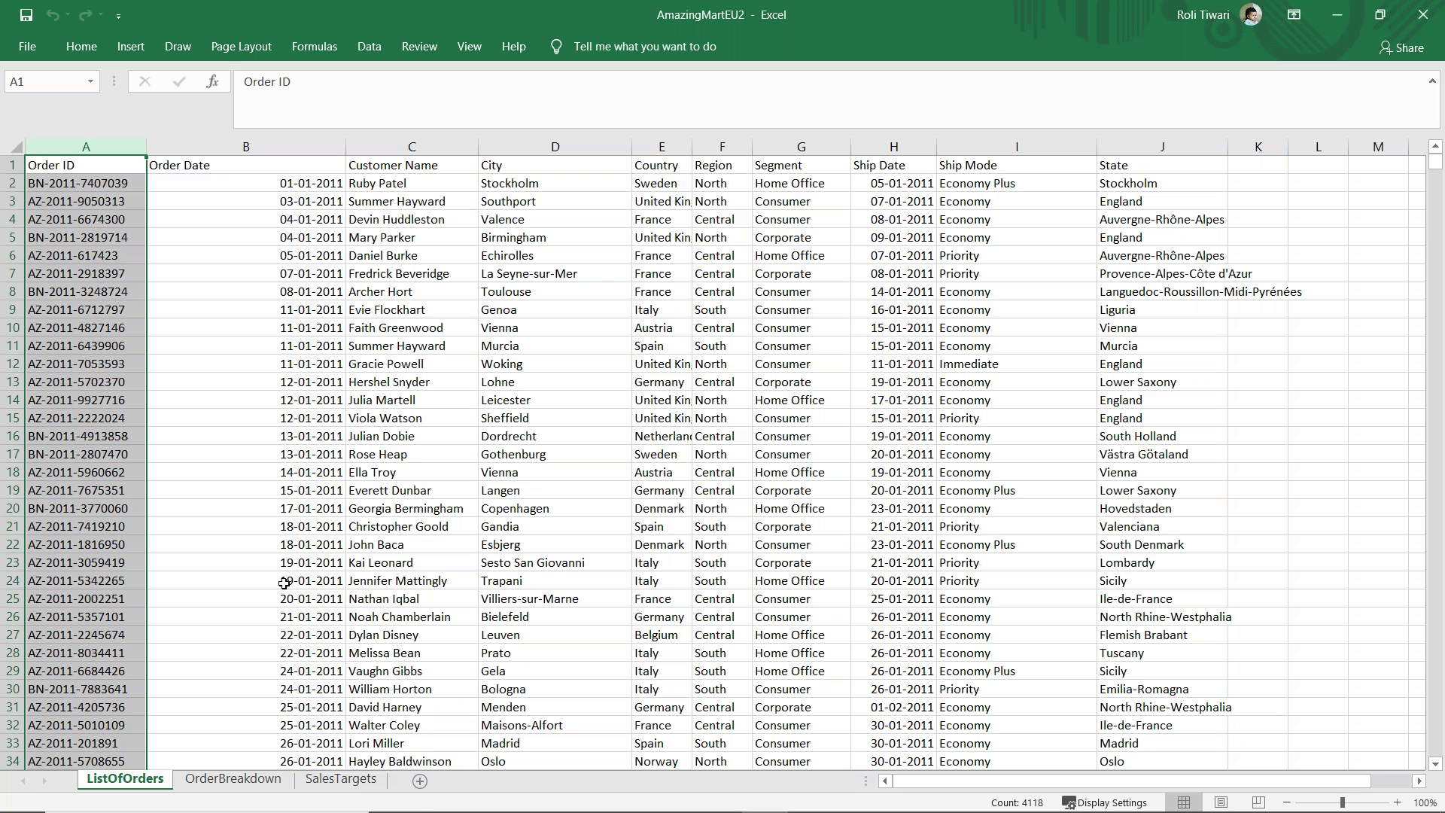
left_click(348, 779)
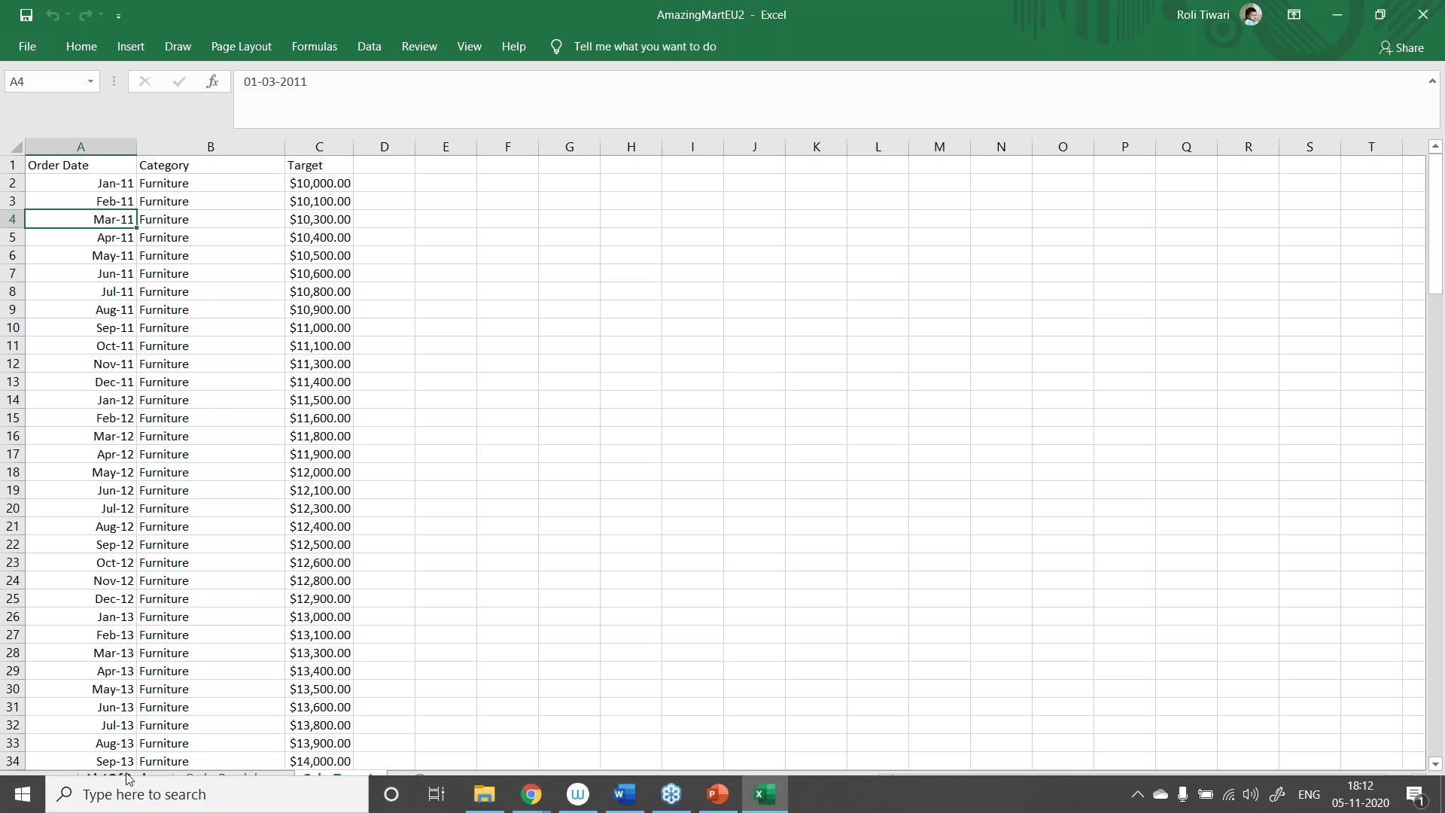
Highlight order IDs A2:A8 on the ListOfOrders sheet and sales values D2:D21 on the OrderBreakdown sheet.
left_click(118, 779)
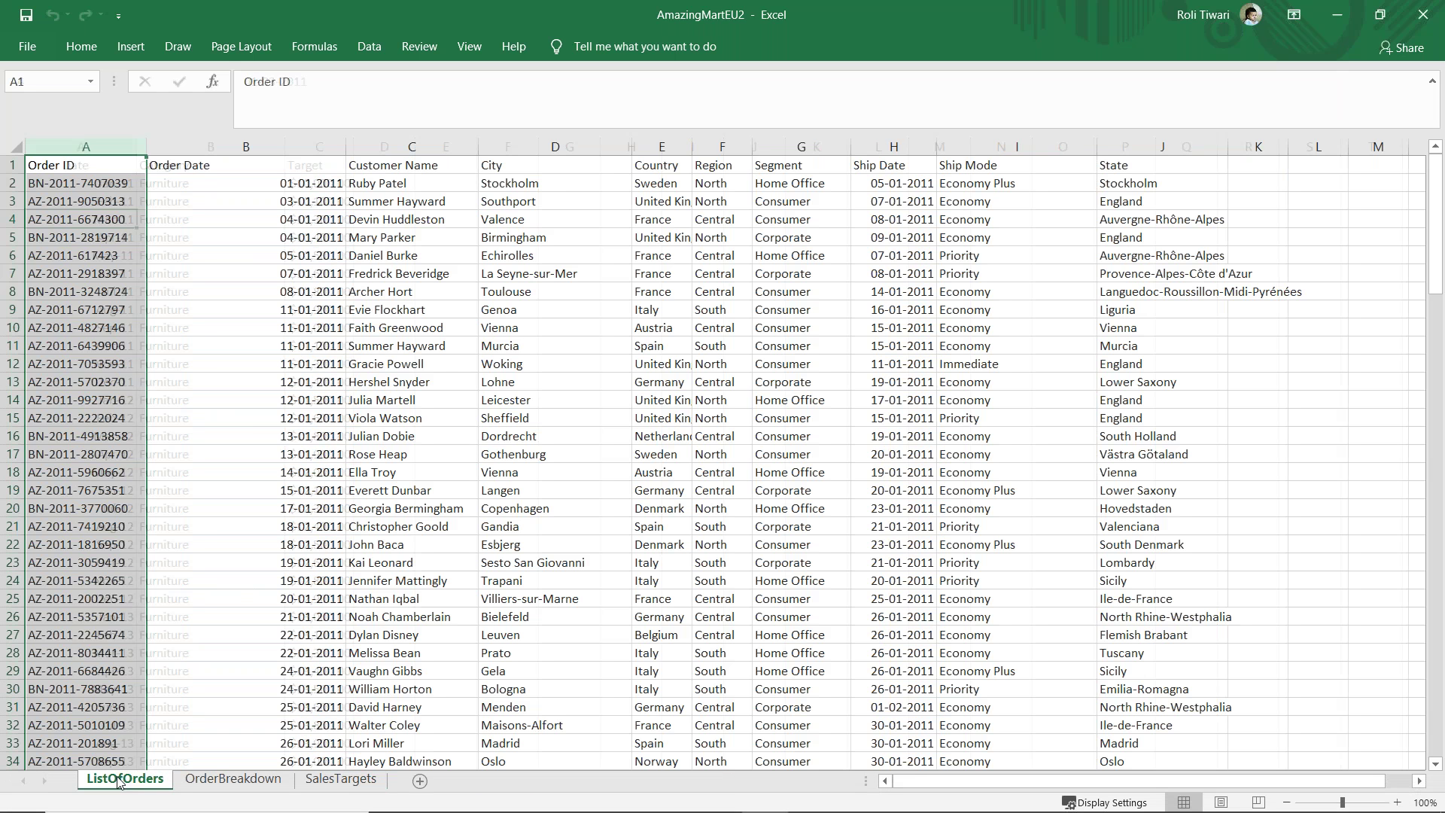
left_click(83, 183)
left_click_drag(83, 183, 63, 292)
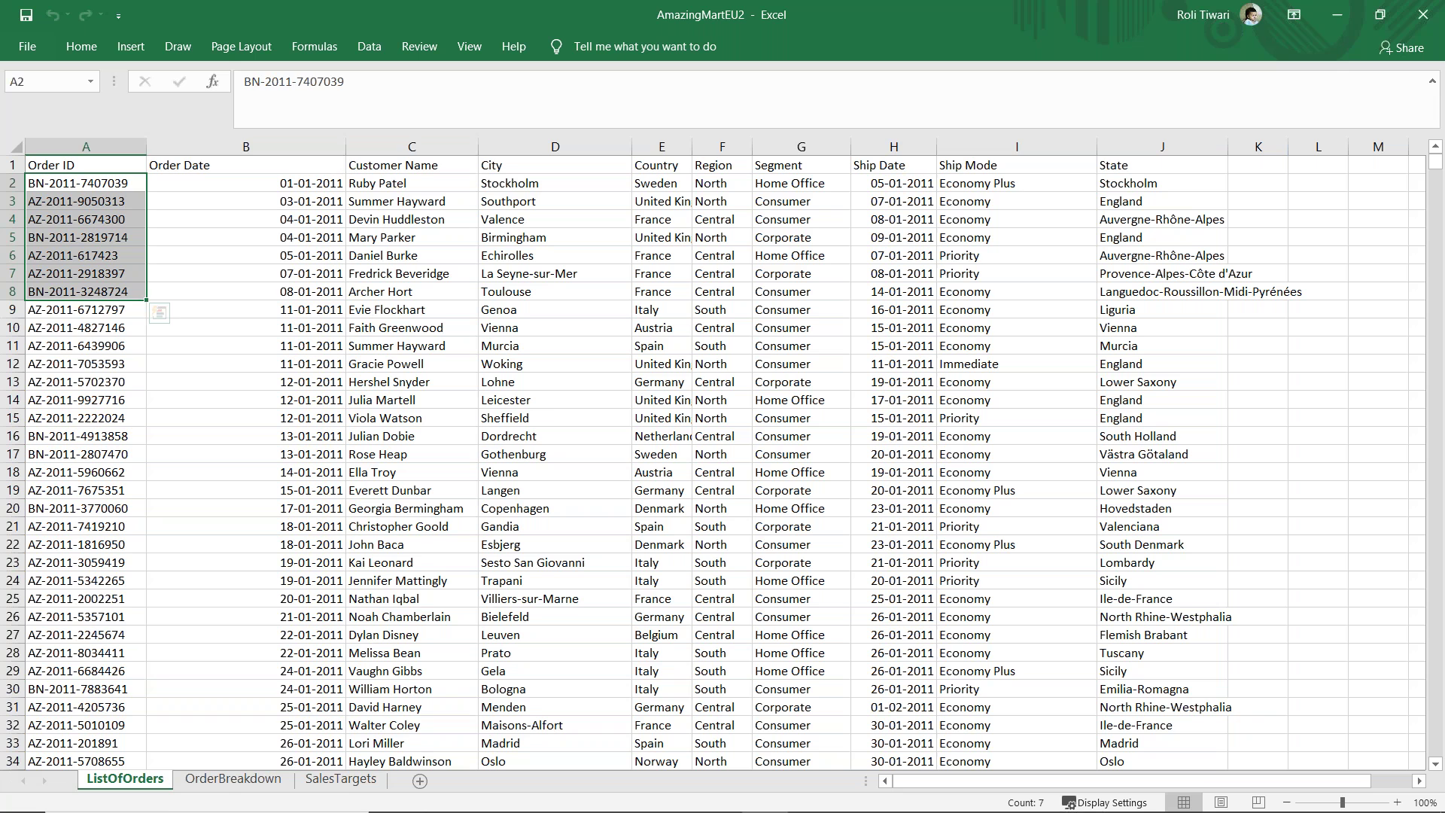
left_click(231, 783)
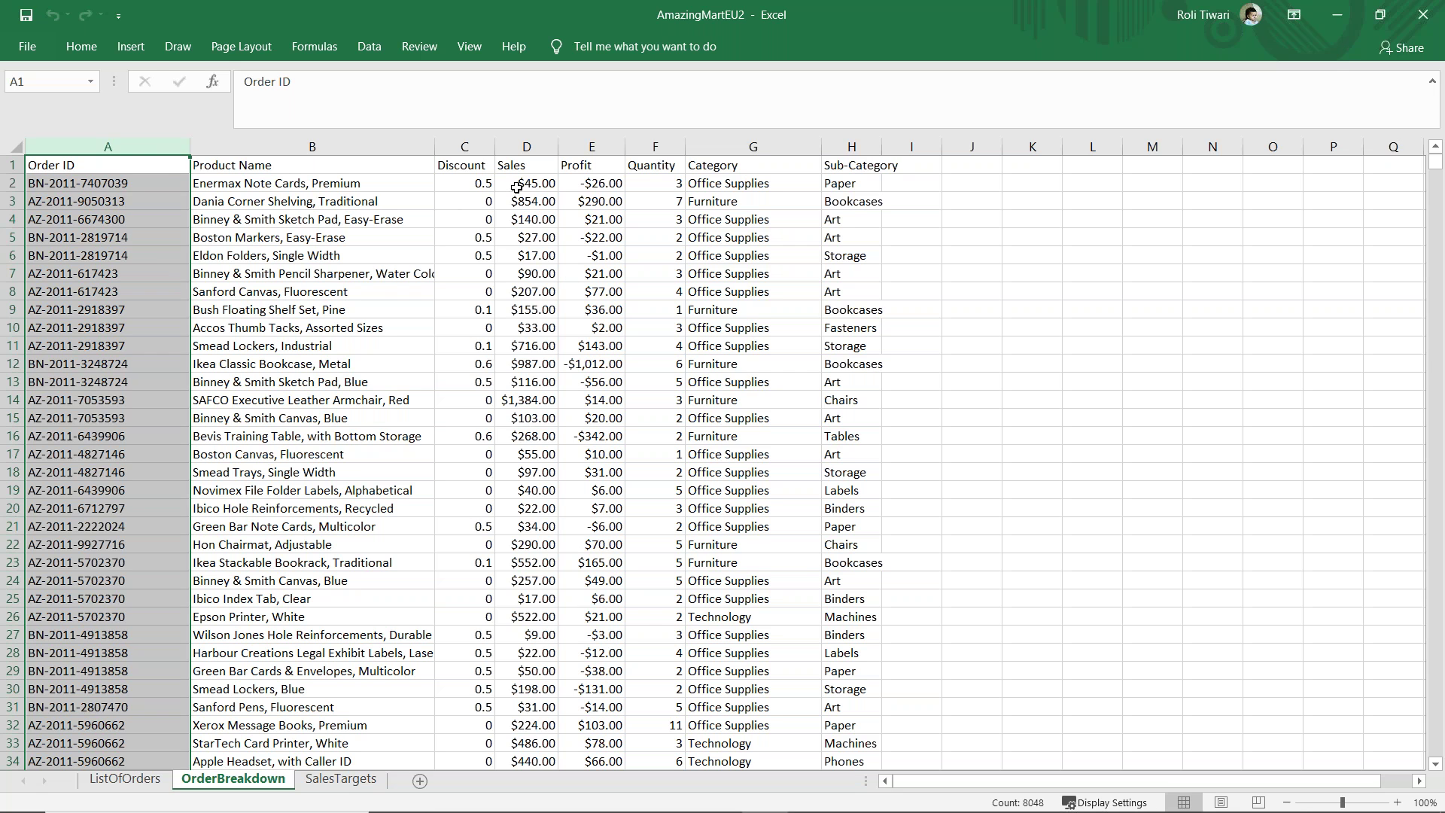
left_click_drag(503, 186, 527, 527)
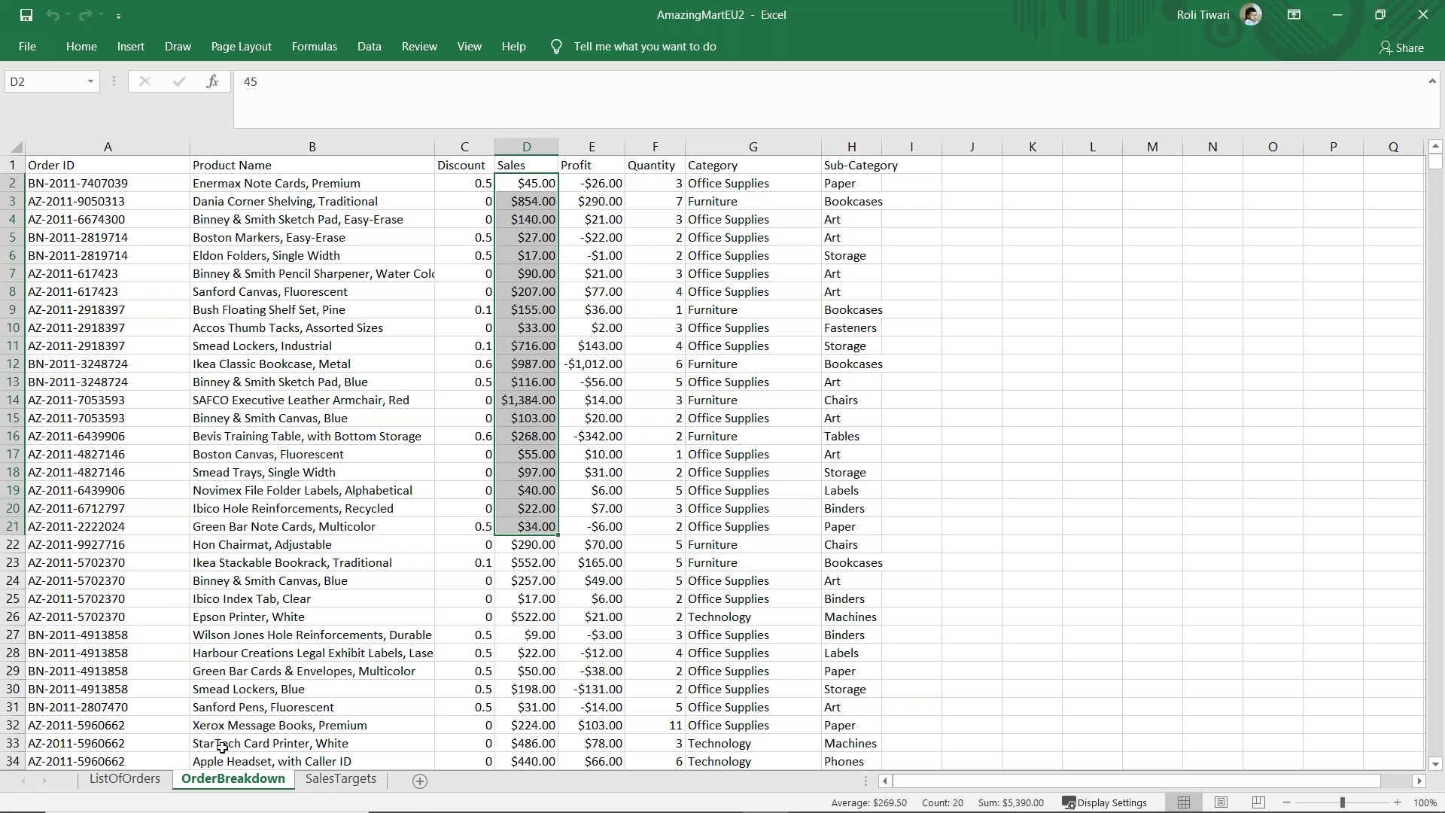
Examine the daily order dates on the ListOfOrders sheet, highlighting the January 2011 dates in B2:B36.
left_click(125, 779)
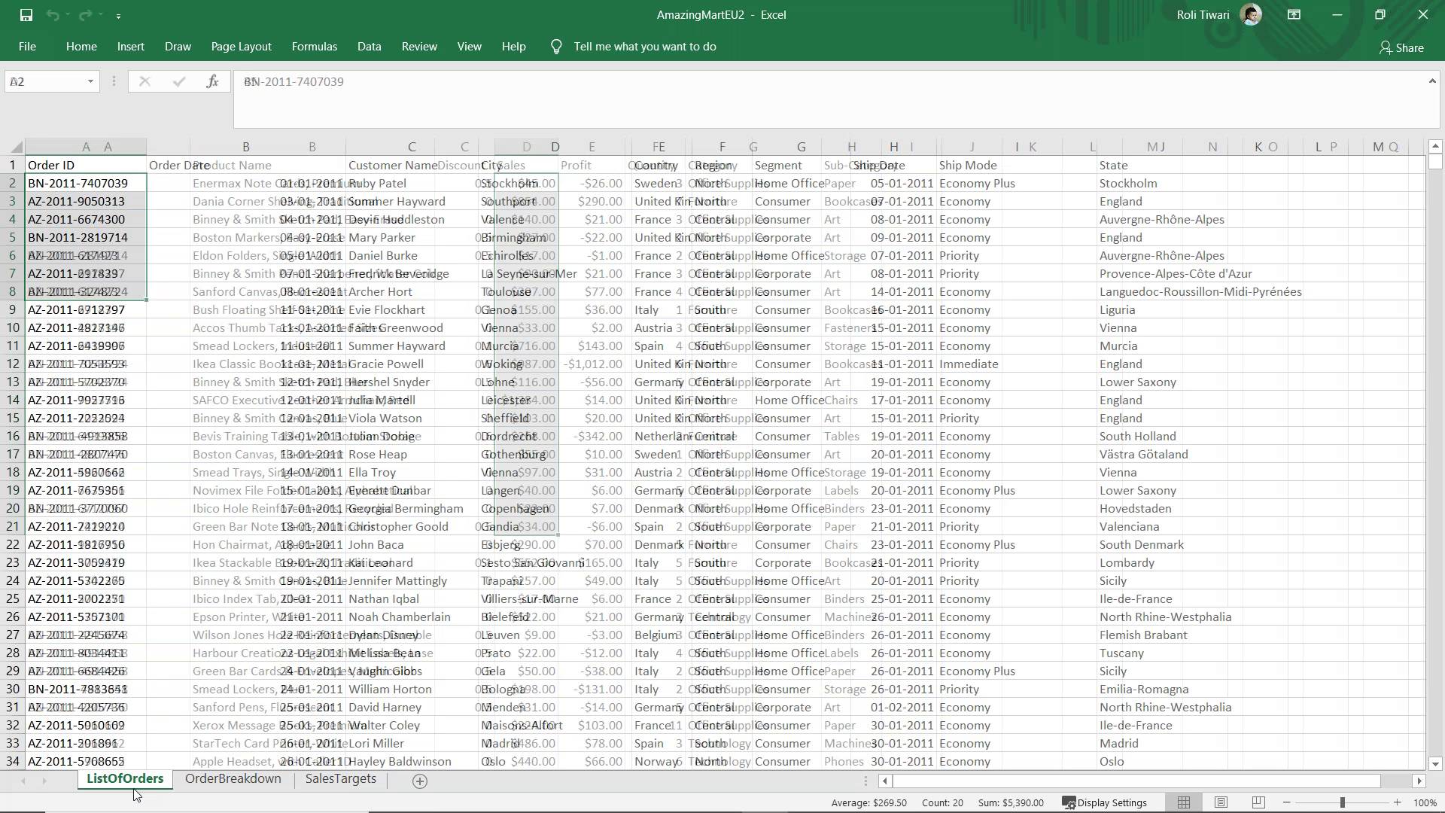
left_click_drag(286, 201, 287, 304)
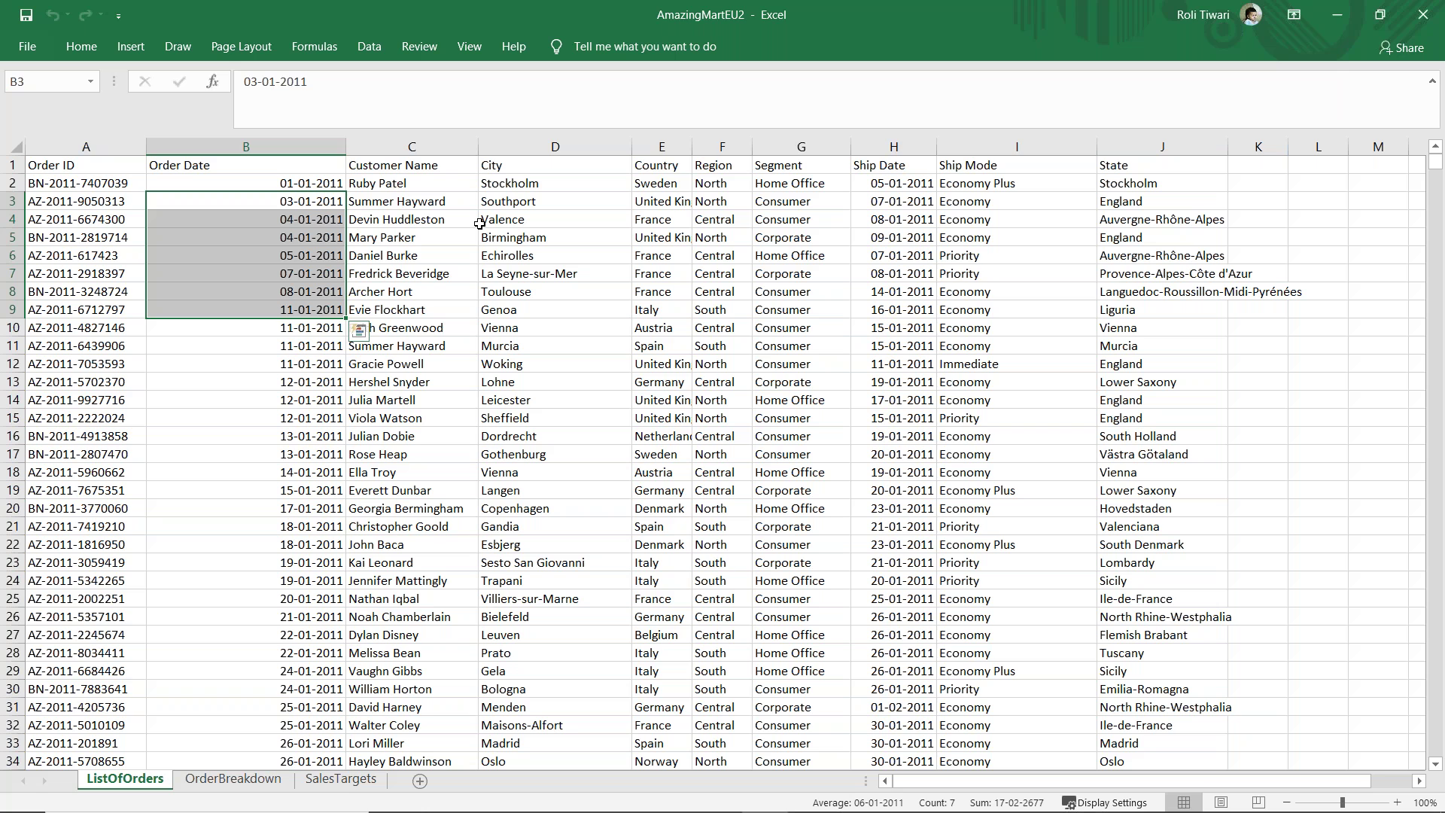
left_click(278, 203)
left_click(320, 291)
left_click_drag(291, 184, 311, 617)
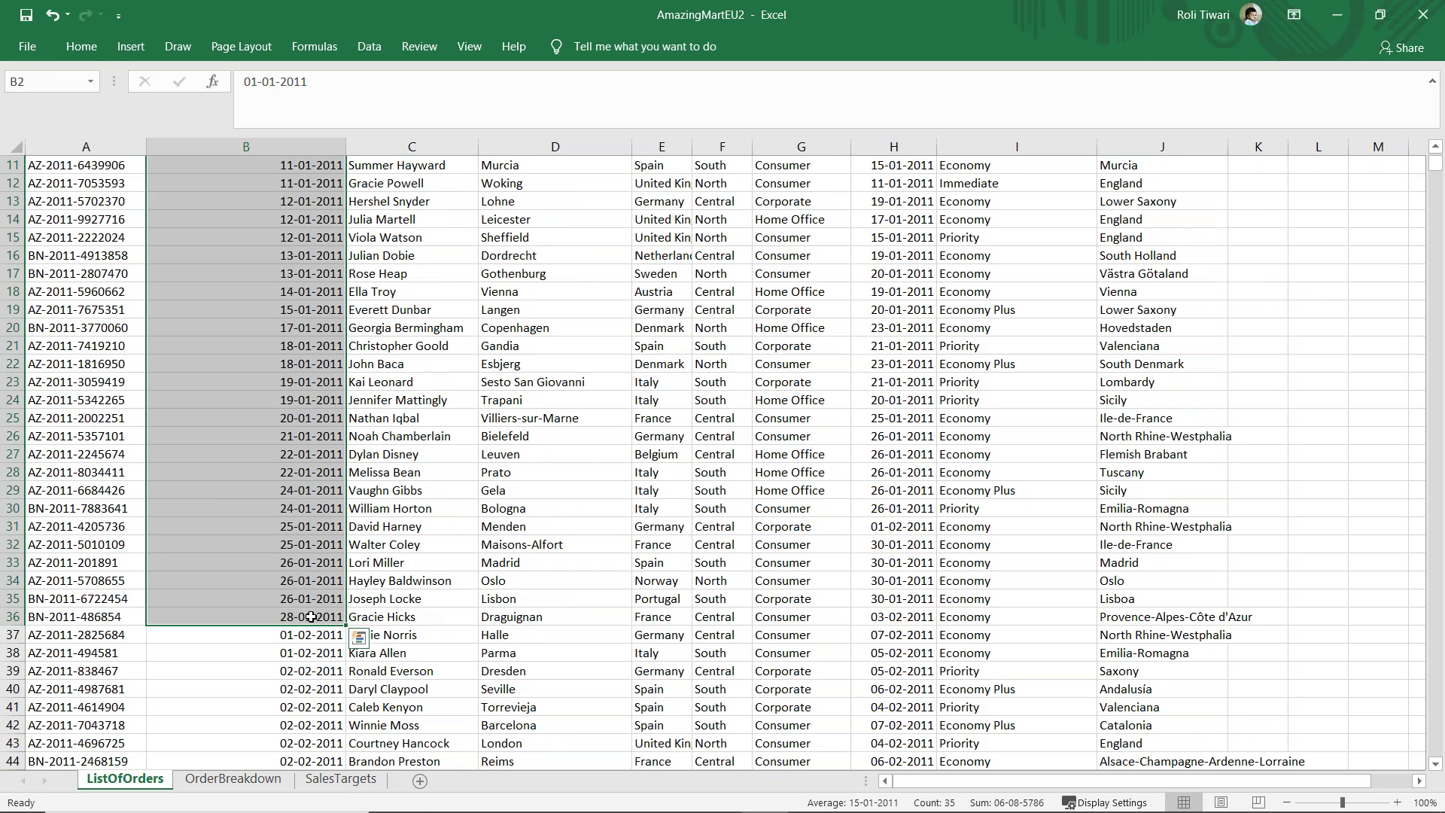
scroll(729, 535, "up", 4)
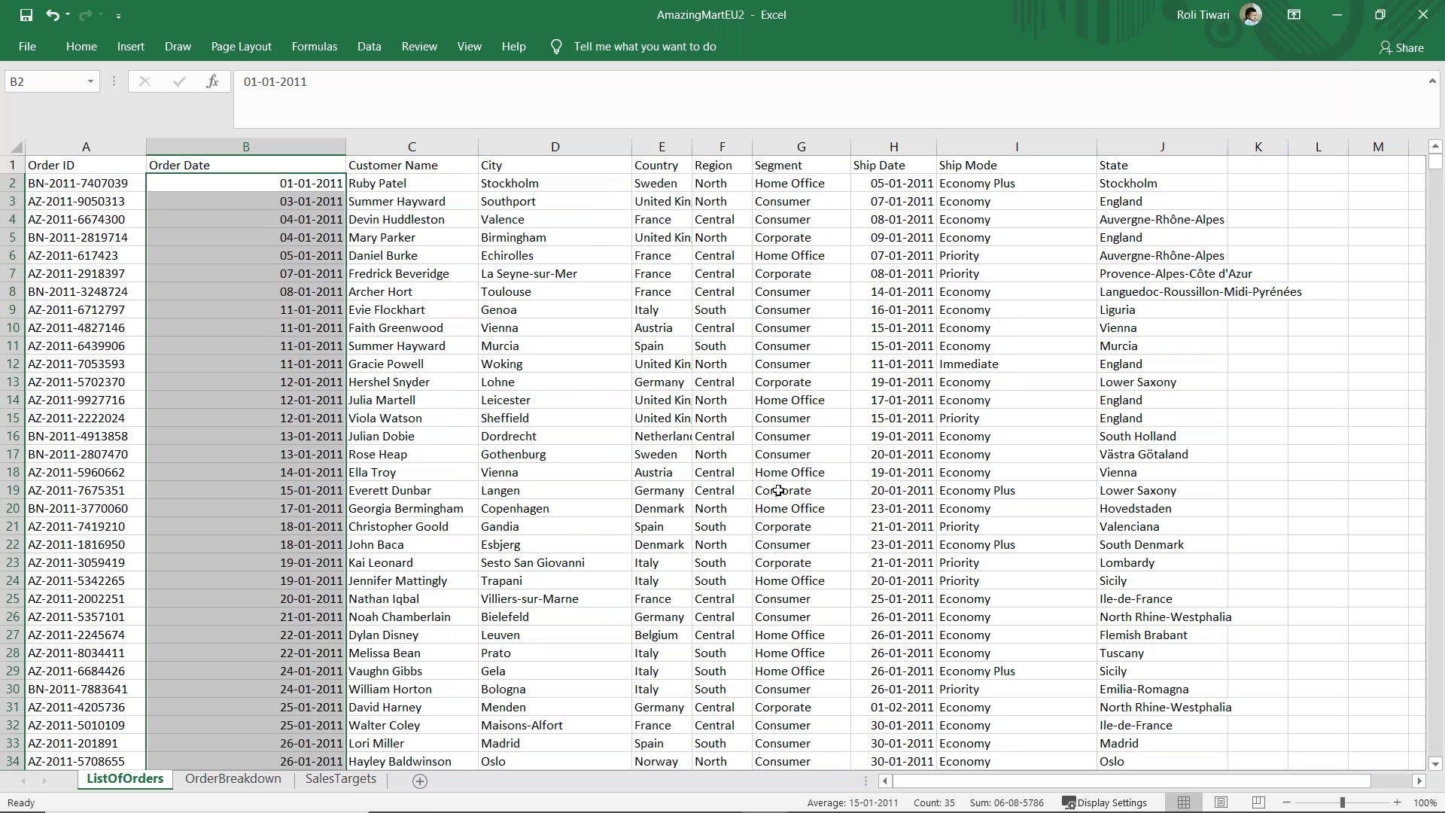
Examine the Category column on the OrderBreakdown sheet, picking out Office Supplies, Furniture and Technology entries.
left_click(235, 779)
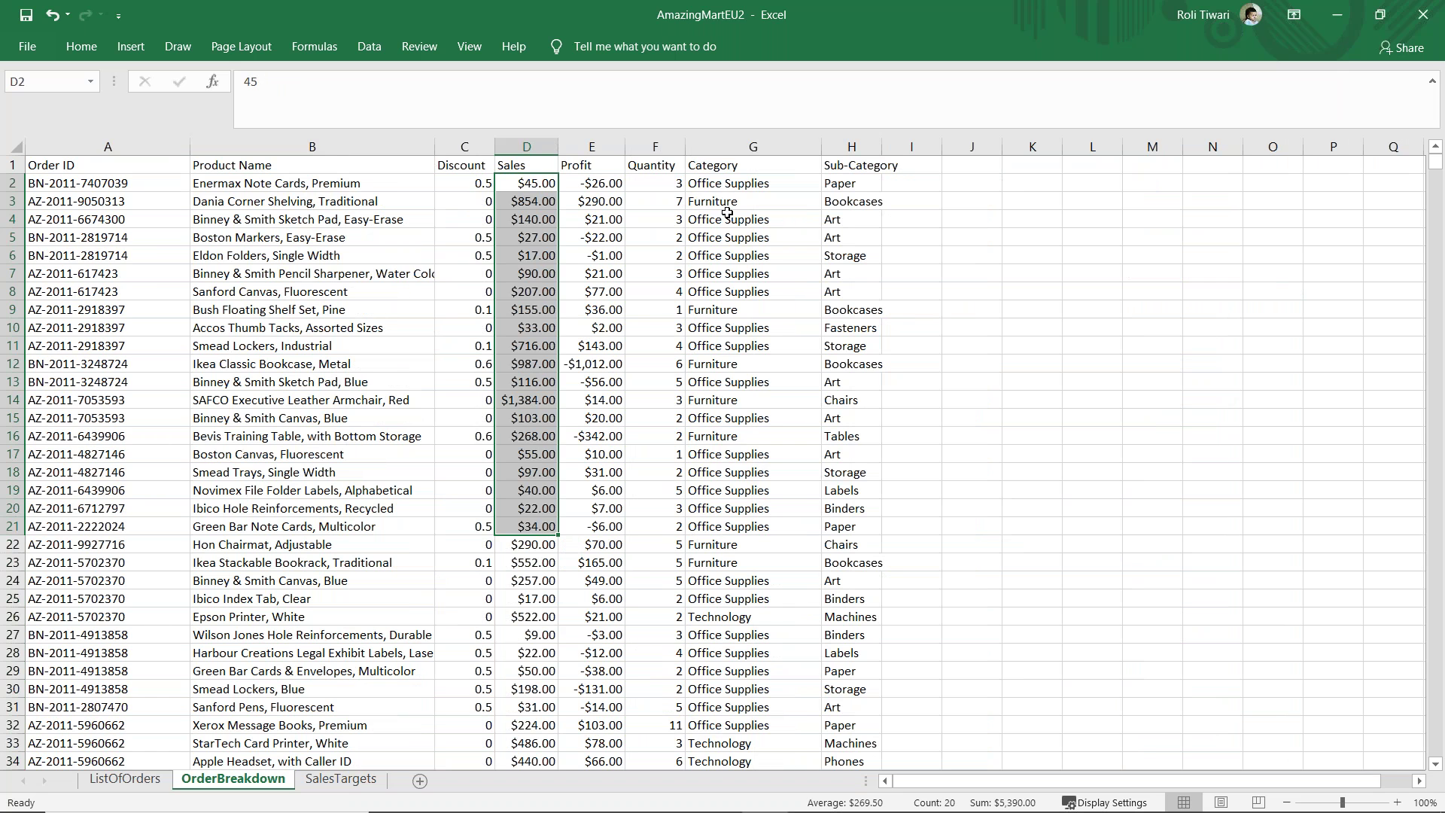
left_click_drag(721, 181, 744, 437)
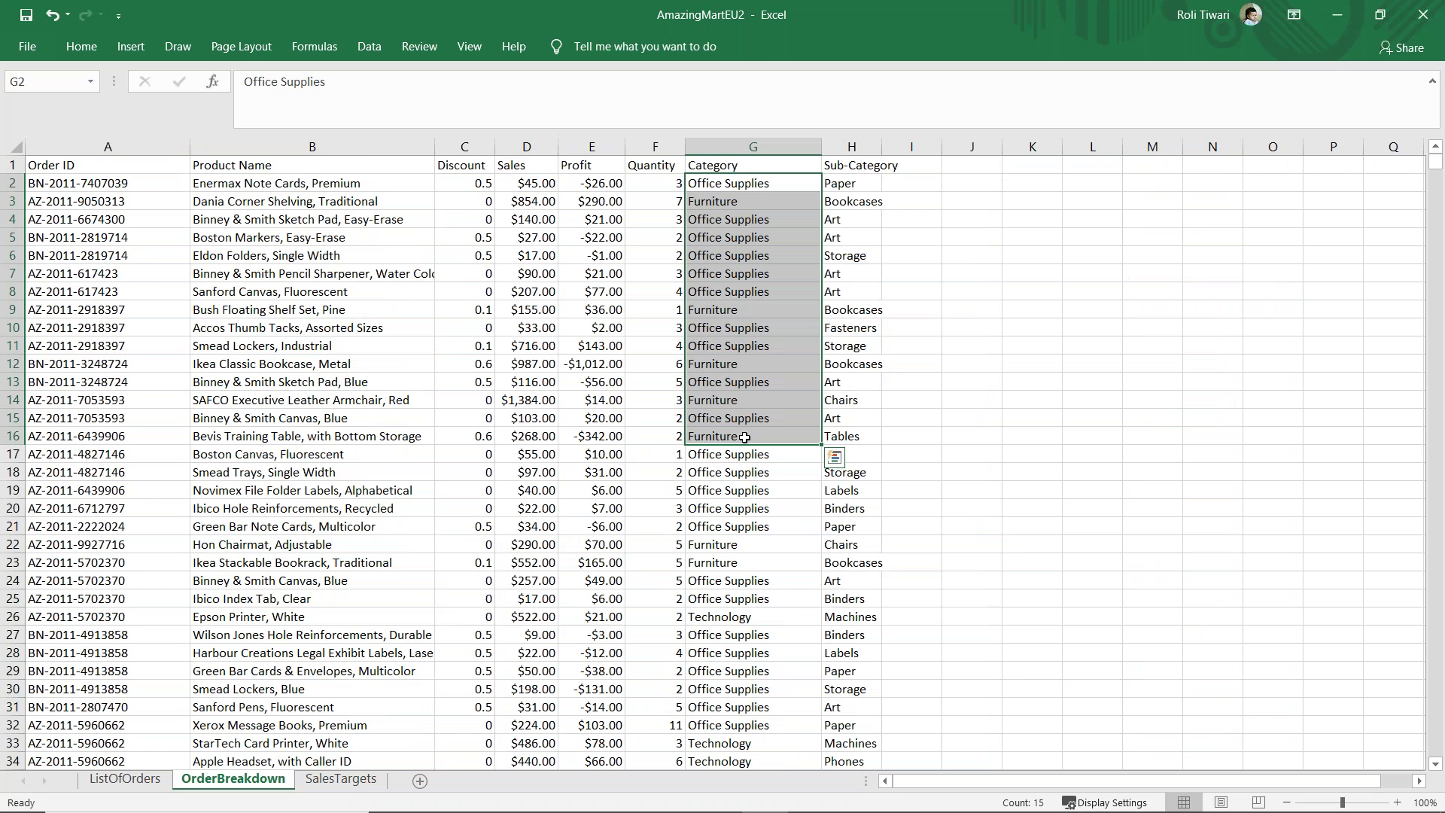
left_click(726, 179)
left_click(711, 201)
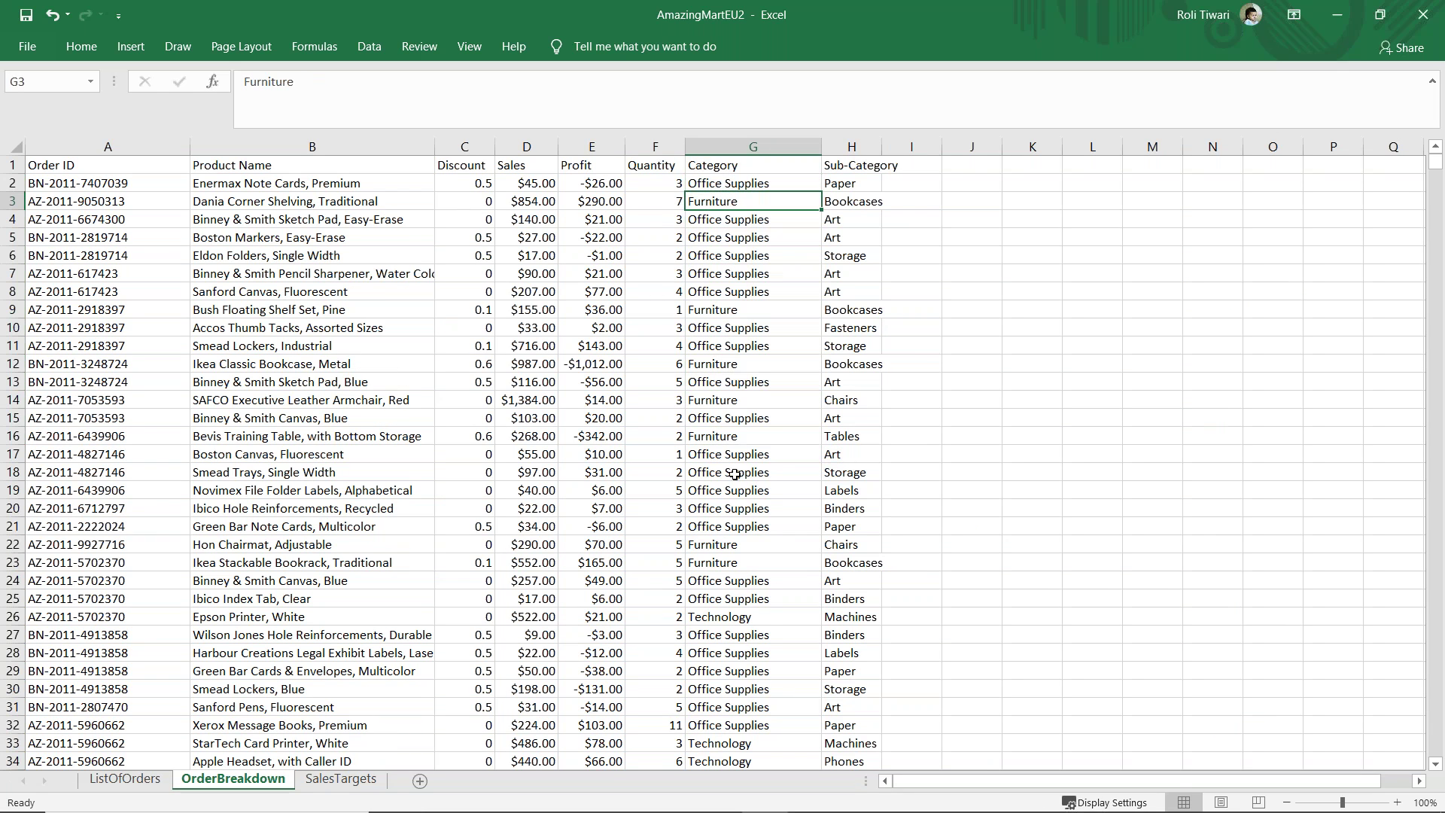
left_click(731, 619)
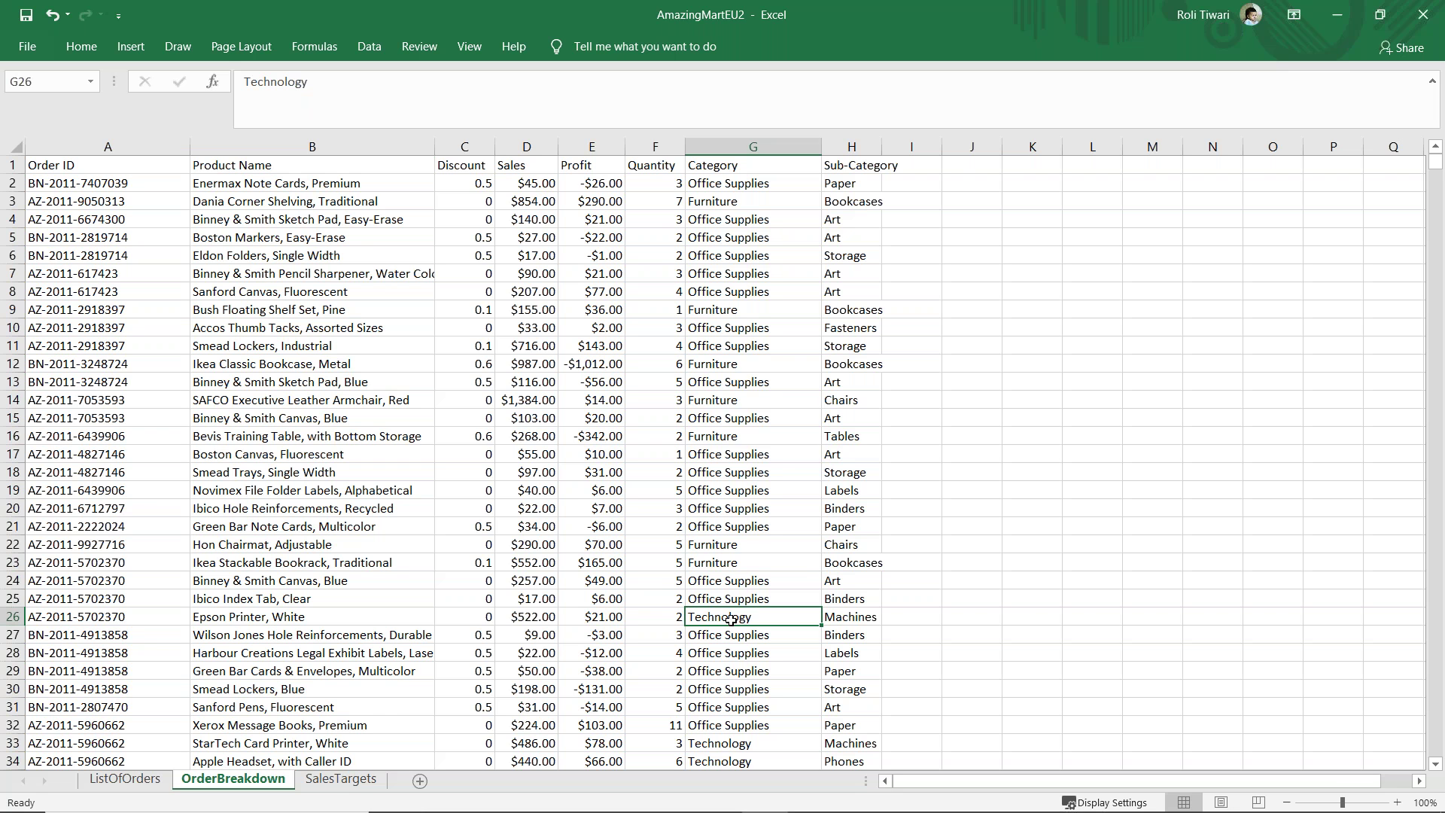
Inspect the order date, category and target of the first record on the SalesTargets sheet.
left_click(332, 781)
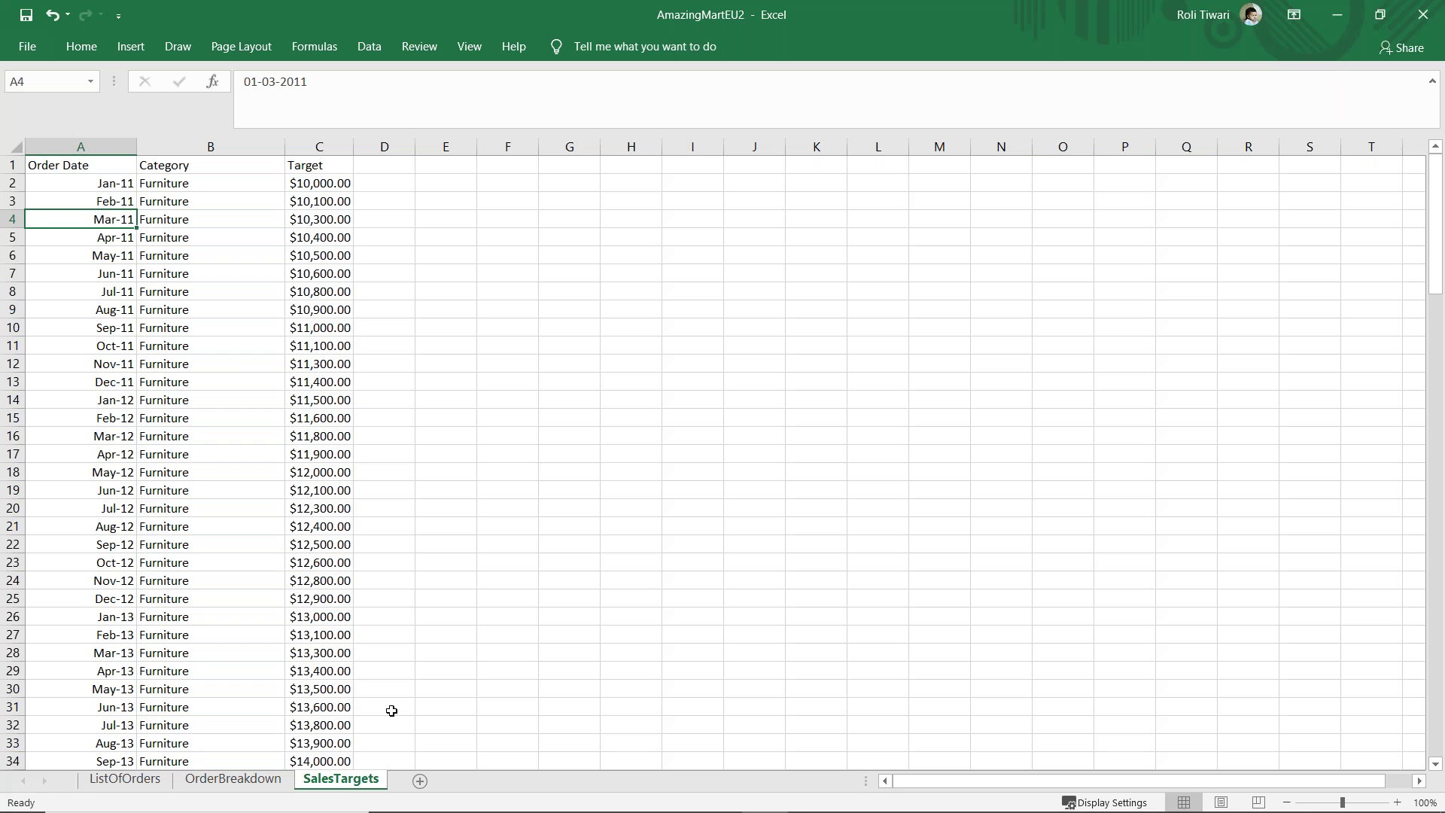
left_click(79, 183)
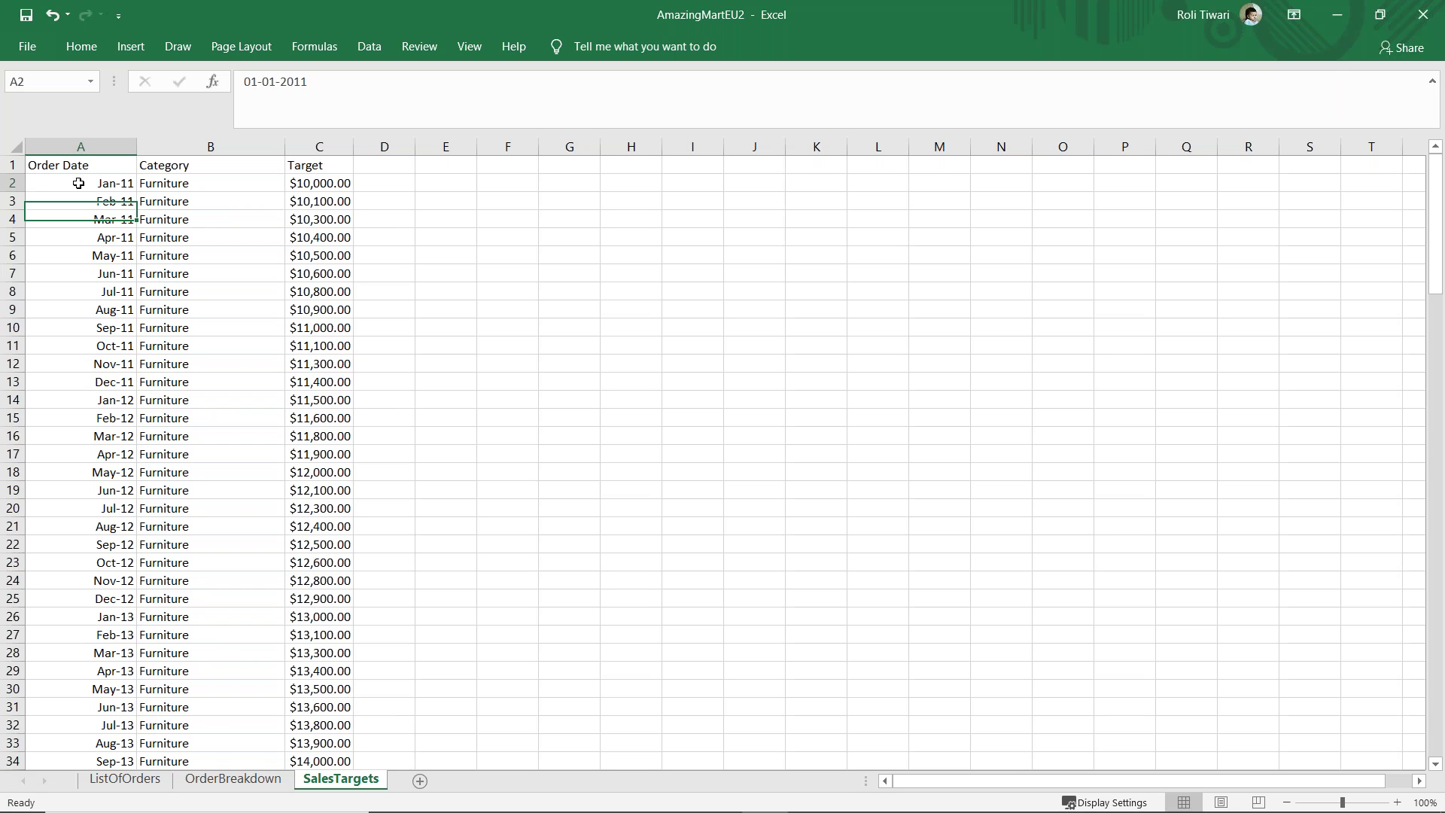
left_click(155, 185)
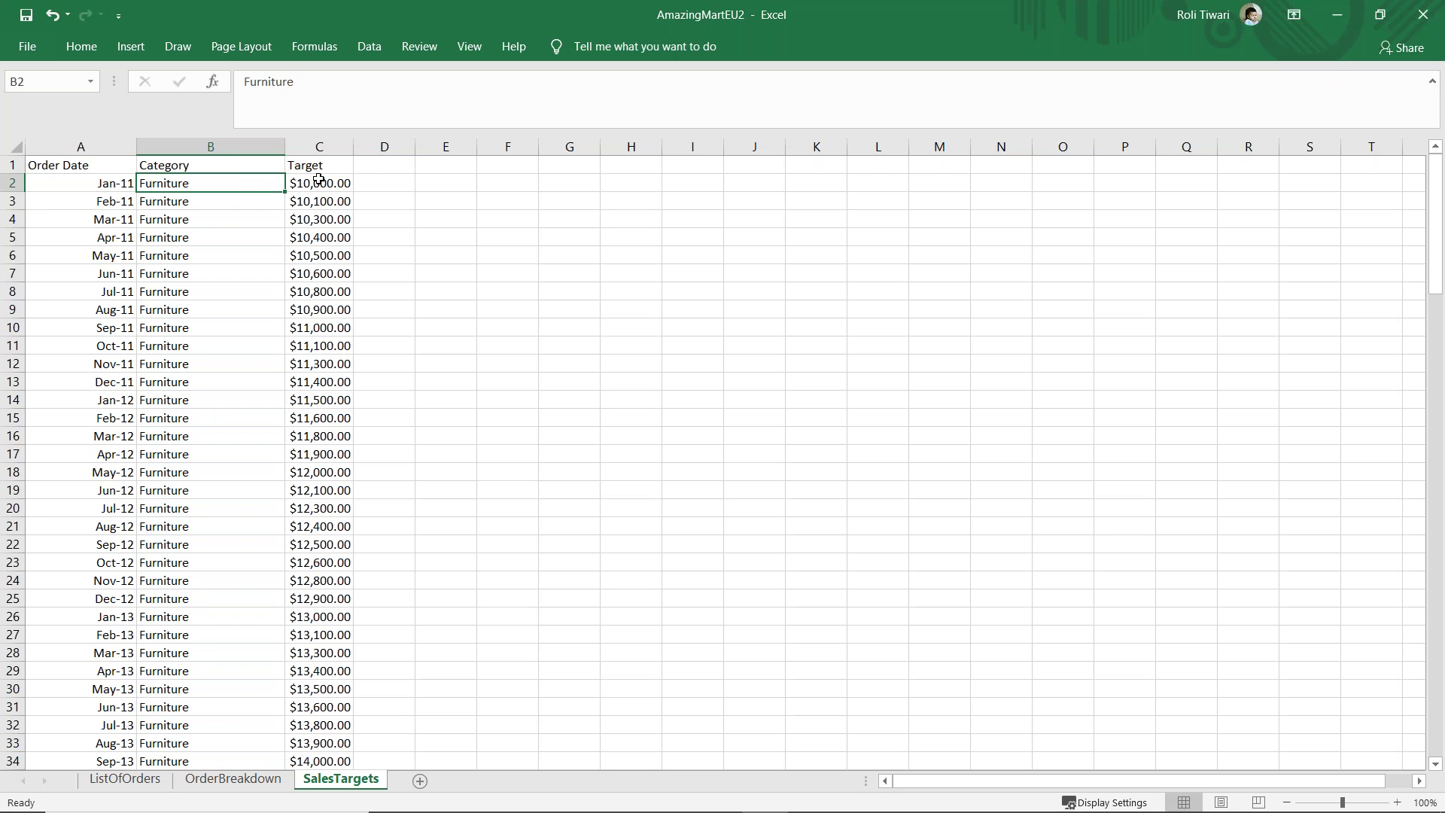
left_click(319, 179)
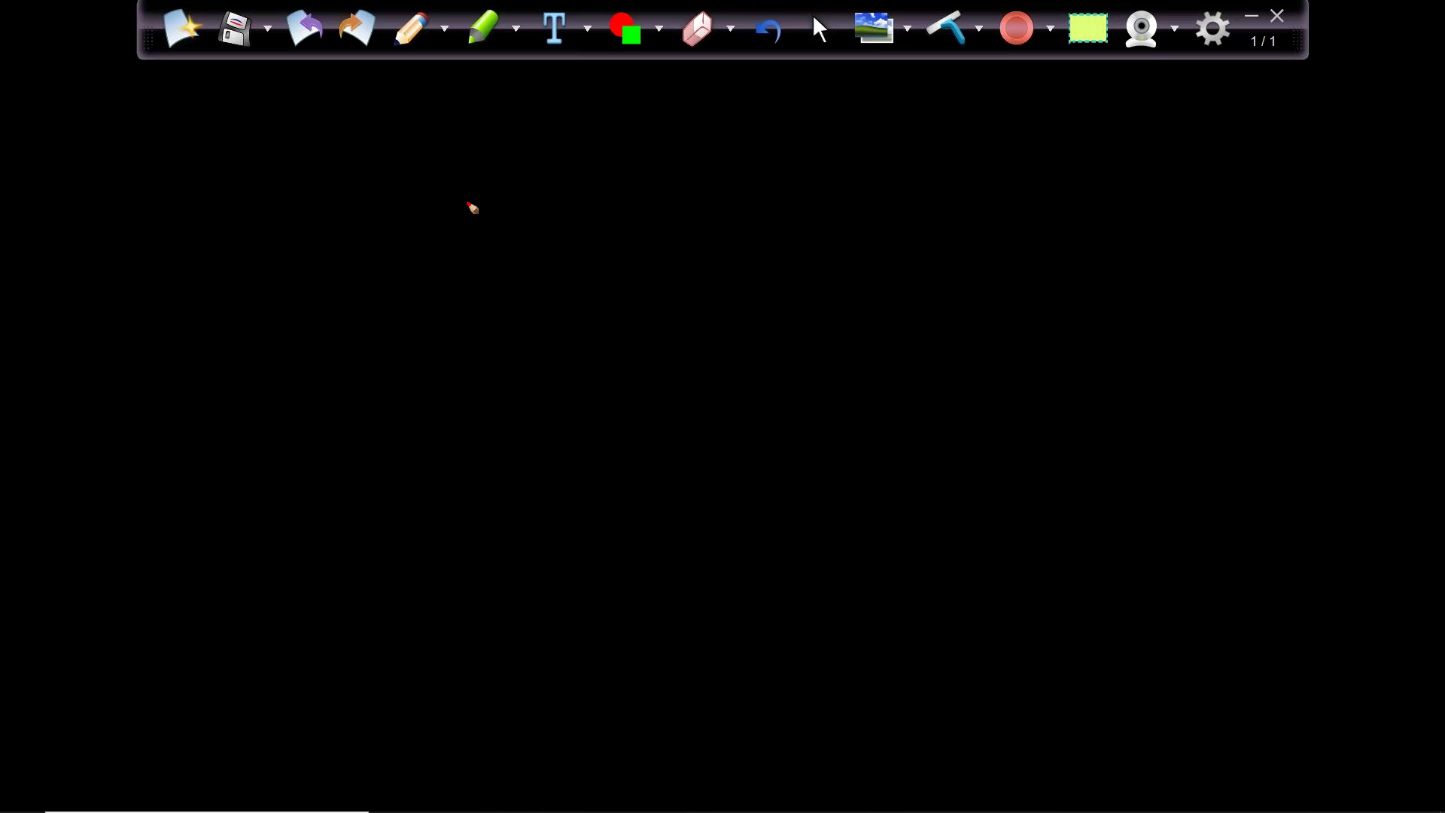
On the blank whiteboard, set the pen to medium thickness and white.
left_click(444, 29)
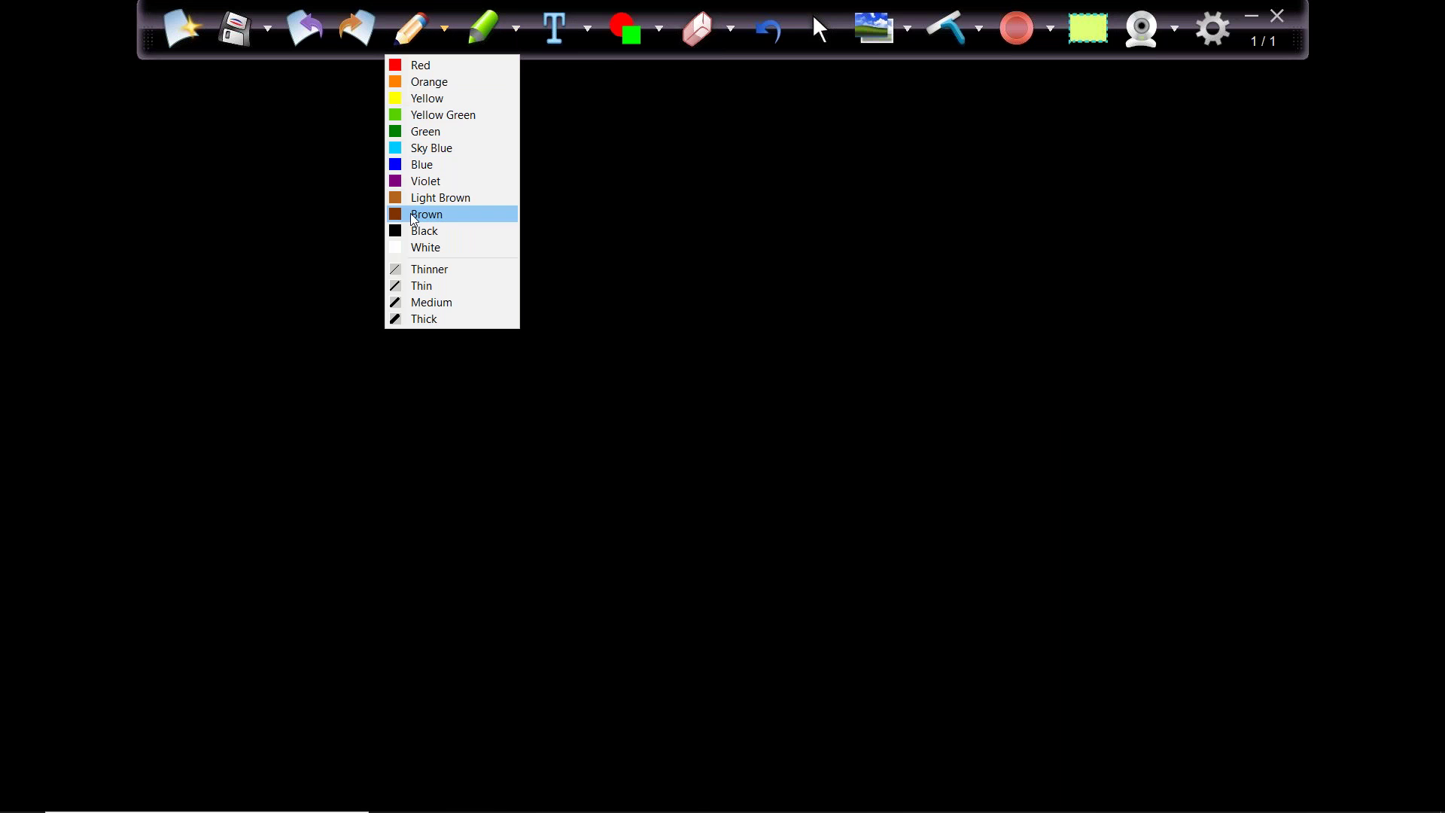
left_click(429, 302)
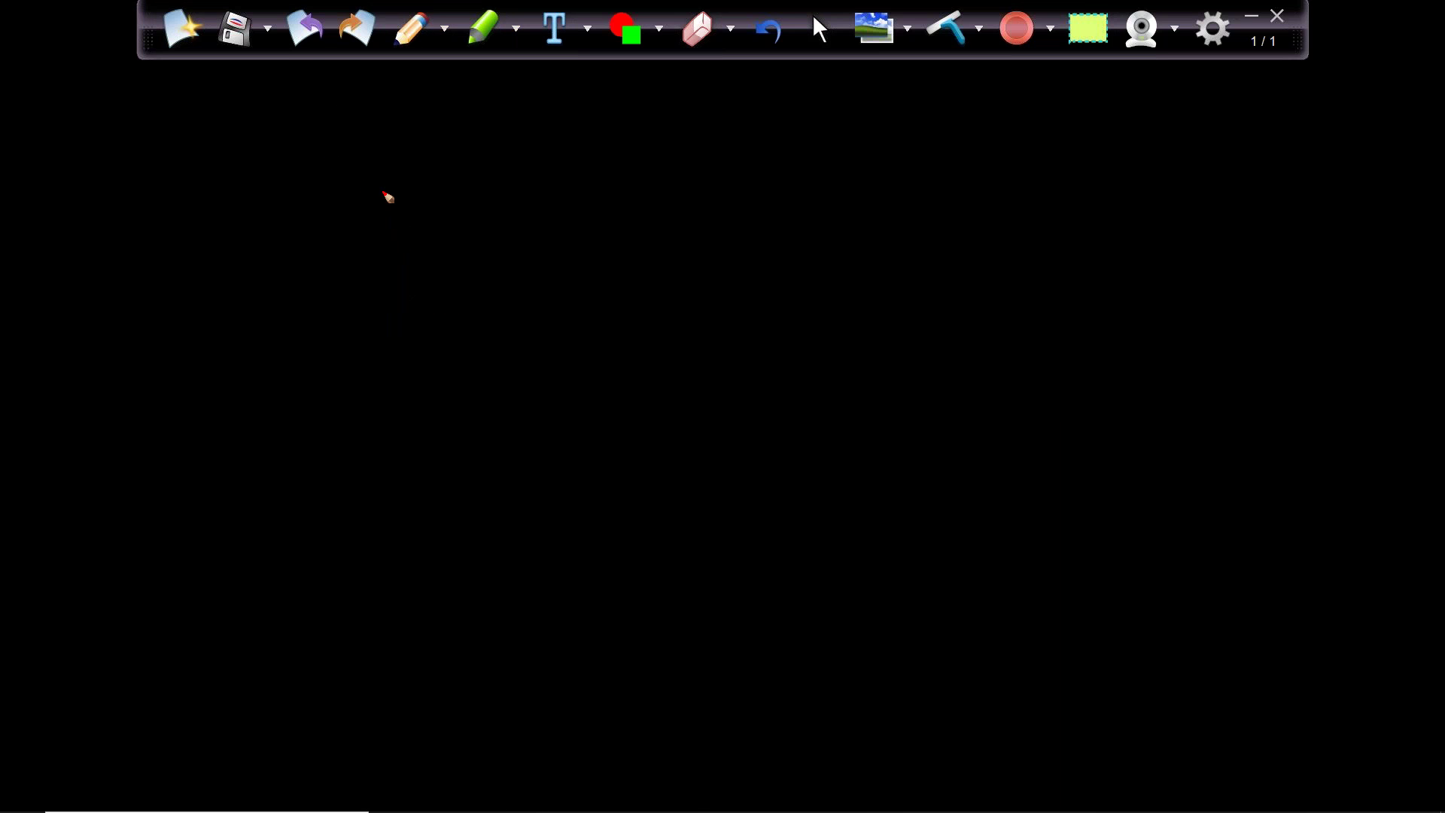
left_click(446, 36)
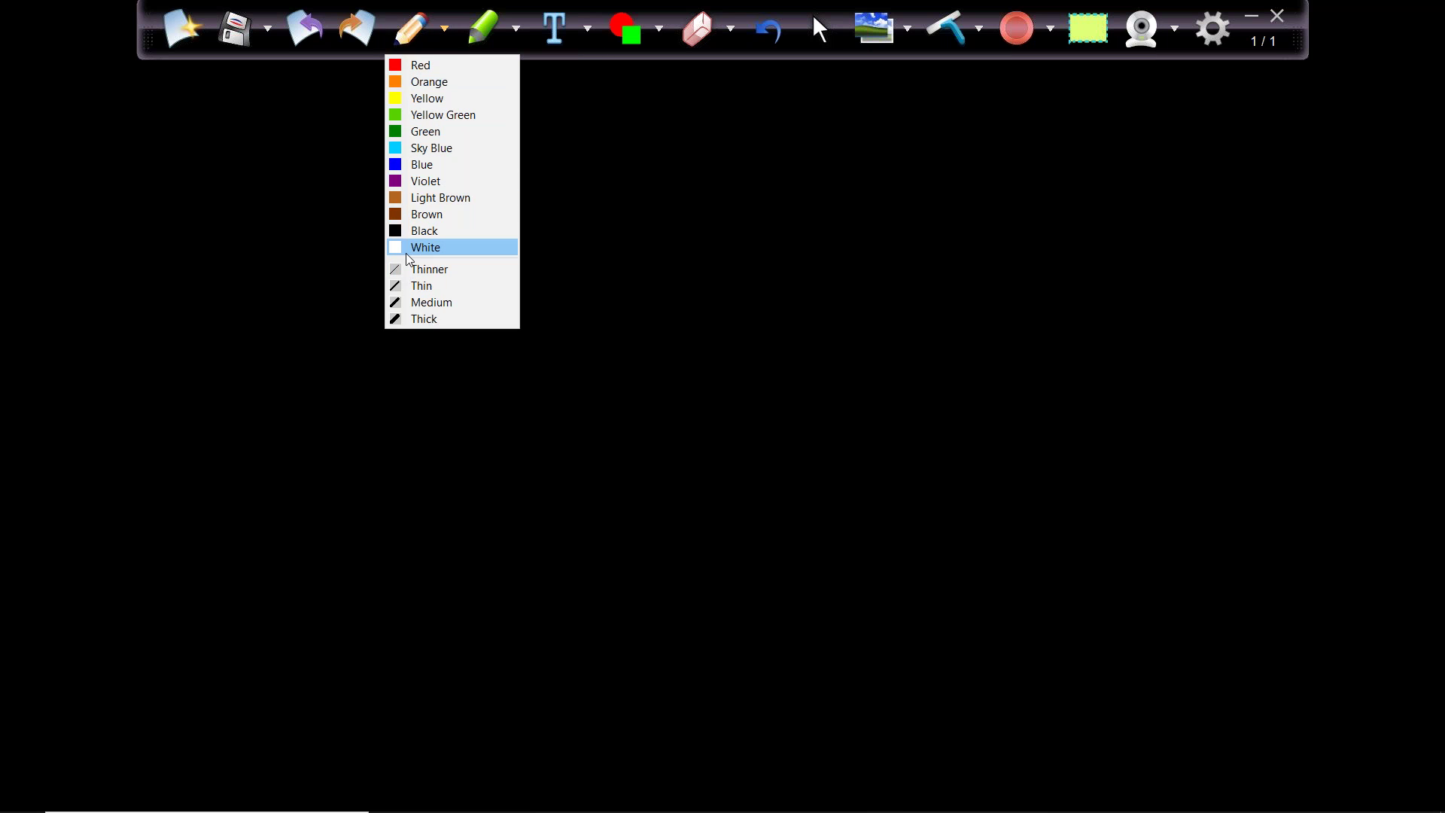
left_click(425, 247)
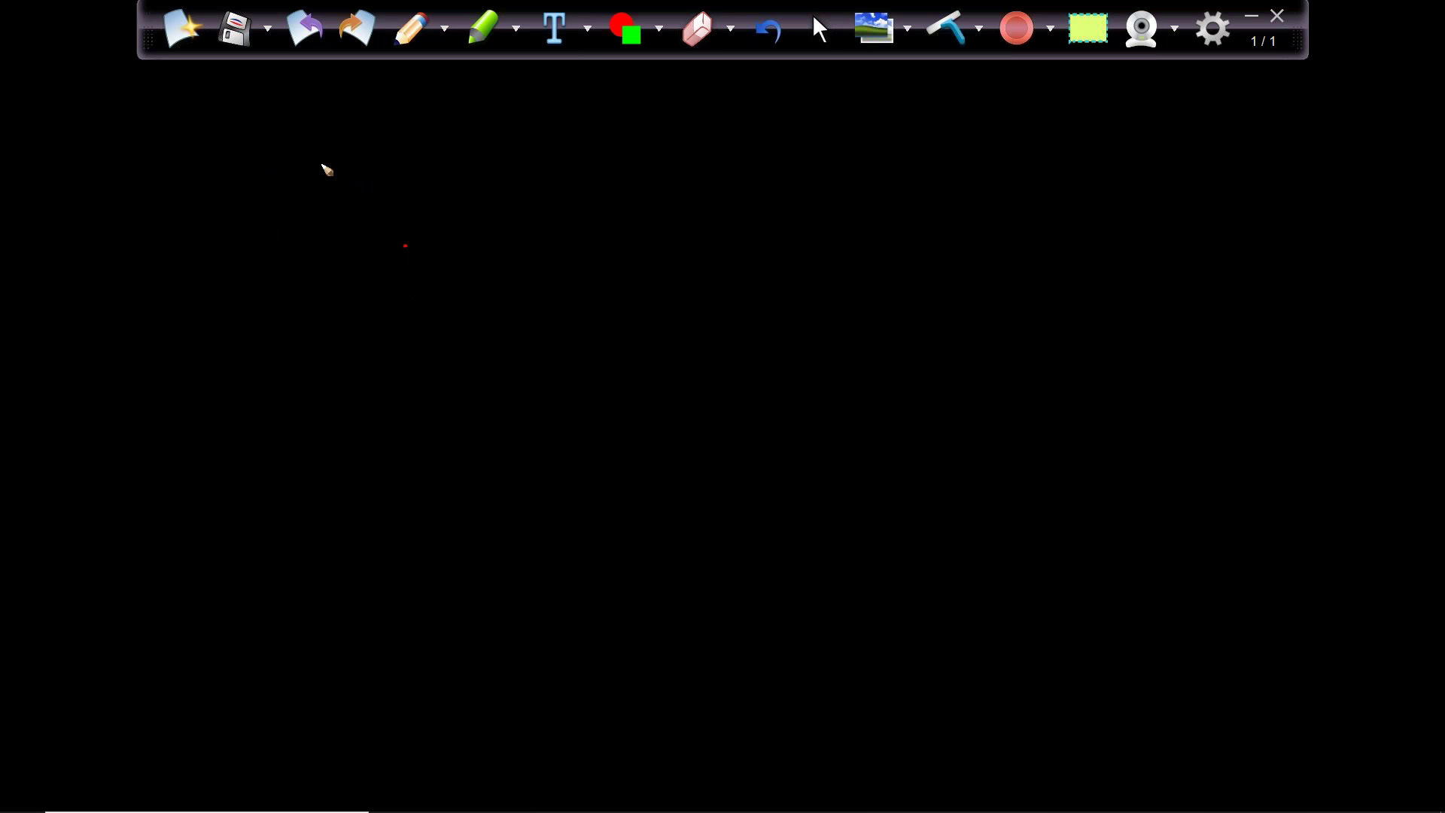
Handwrite an "Order ID" heading with six short lines beneath it, and a "Category" heading beside it.
mouse_move(187, 156)
left_mouse_down()
mouse_move(219, 167)
mouse_move(340, 151)
mouse_move(354, 175)
left_mouse_up()
left_click(336, 223)
left_click_drag(295, 222, 339, 223)
mouse_move(302, 253)
left_mouse_down()
mouse_move(345, 251)
mouse_move(353, 341)
left_mouse_up()
left_click_drag(312, 366, 359, 365)
left_click_drag(482, 155, 482, 179)
mouse_move(516, 170)
left_mouse_down()
mouse_move(506, 179)
mouse_move(566, 166)
mouse_move(557, 217)
mouse_move(602, 173)
mouse_move(628, 175)
mouse_move(631, 208)
left_mouse_up()
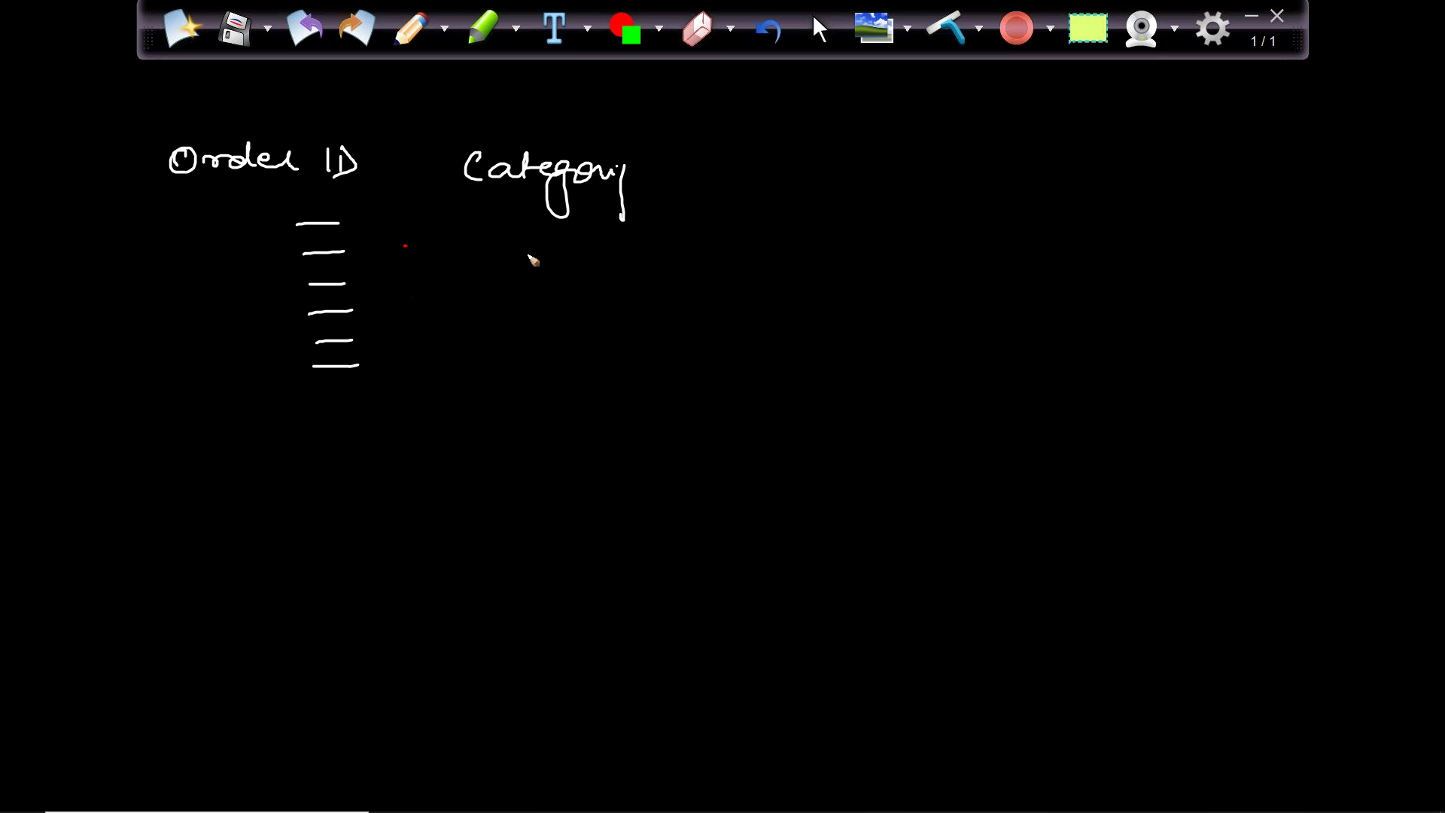
Write categories A, B and C under Category, and draw short order lines under Order ID for B and C.
left_click_drag(532, 268, 547, 254)
left_click_drag(527, 444, 520, 480)
mouse_move(324, 459)
left_mouse_down()
mouse_move(350, 457)
mouse_move(347, 495)
left_mouse_up()
left_click_drag(311, 518, 354, 512)
left_click_drag(533, 609, 534, 623)
left_click_drag(309, 611, 329, 610)
mouse_move(310, 626)
left_mouse_down()
mouse_move(329, 625)
mouse_move(330, 683)
left_mouse_up()
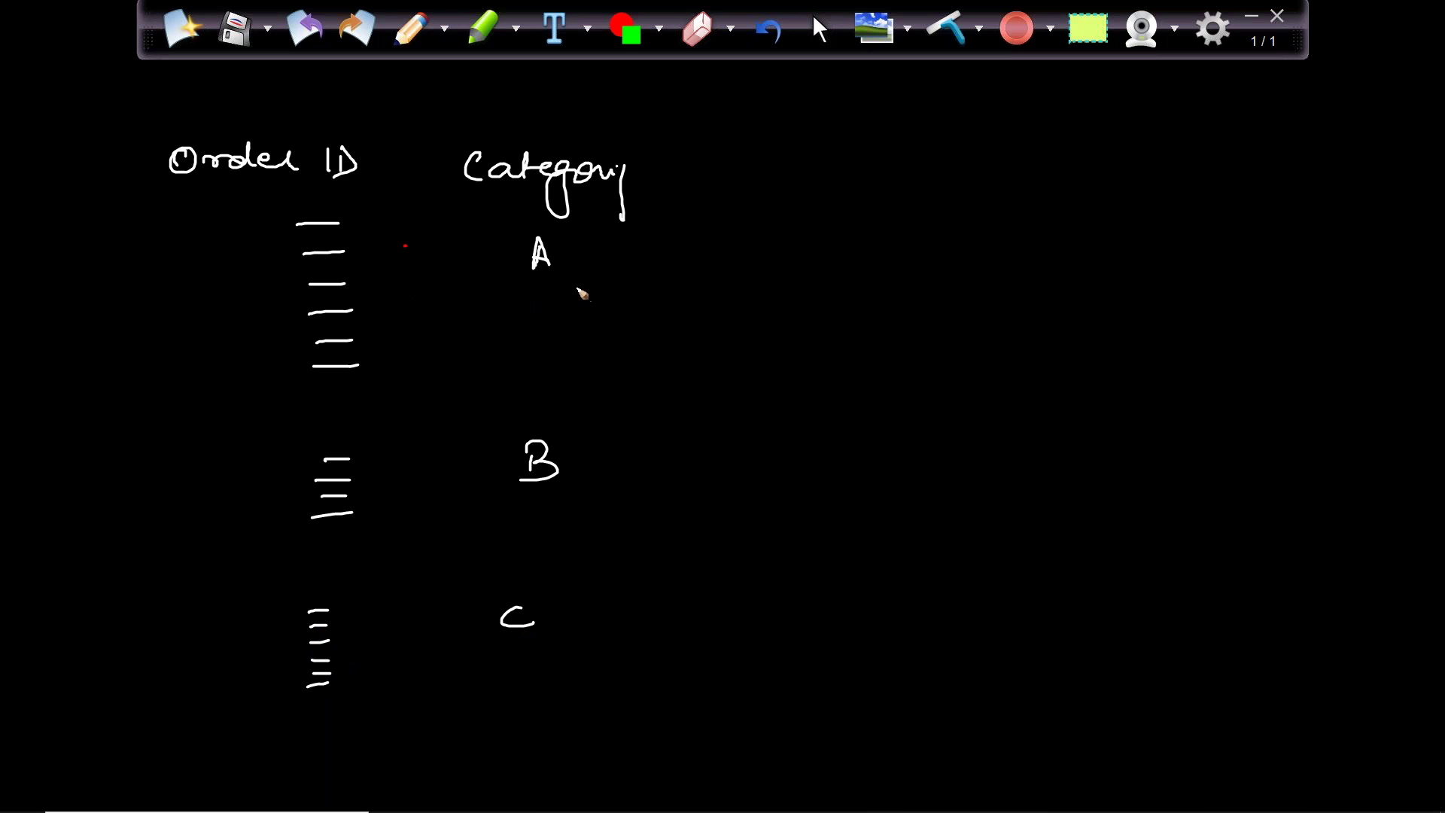
Add an underlined "Order" title above the sketched table and an underlined "Date" heading beside Category.
mouse_move(434, 89)
left_mouse_down()
mouse_move(448, 105)
mouse_move(546, 107)
left_mouse_up()
left_click_drag(429, 119, 540, 118)
mouse_move(727, 105)
left_mouse_down()
mouse_move(736, 135)
mouse_move(804, 114)
mouse_move(828, 135)
mouse_move(748, 154)
left_mouse_up()
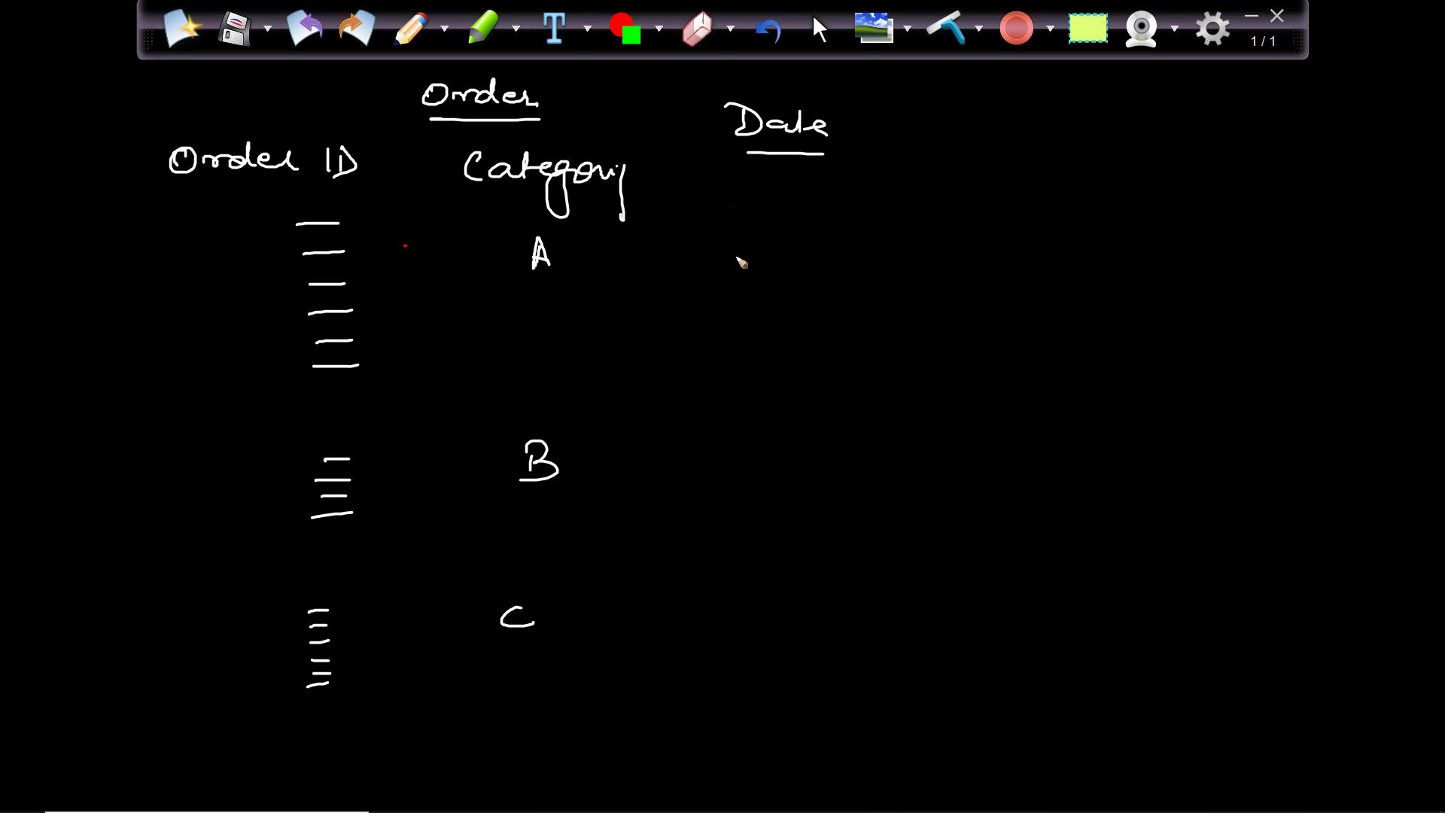
Fill the Date column with 1 Jan and 2 Feb for category A, 1 Jan for B and 2 Feb for C.
mouse_move(742, 217)
left_mouse_down()
mouse_move(742, 242)
mouse_move(762, 244)
mouse_move(789, 216)
left_mouse_up()
left_click_drag(797, 232, 827, 241)
mouse_move(725, 310)
left_mouse_down()
mouse_move(725, 332)
mouse_move(746, 328)
left_mouse_up()
mouse_move(769, 308)
left_mouse_down()
mouse_move(768, 329)
mouse_move(789, 305)
left_mouse_up()
left_click_drag(770, 318, 801, 321)
left_click_drag(803, 305, 828, 328)
mouse_move(723, 455)
left_mouse_down()
mouse_move(722, 482)
mouse_move(826, 485)
left_mouse_up()
left_click_drag(702, 632, 736, 647)
mouse_move(749, 626)
left_mouse_down()
mouse_move(748, 649)
mouse_move(775, 623)
left_mouse_up()
left_click_drag(778, 638, 823, 644)
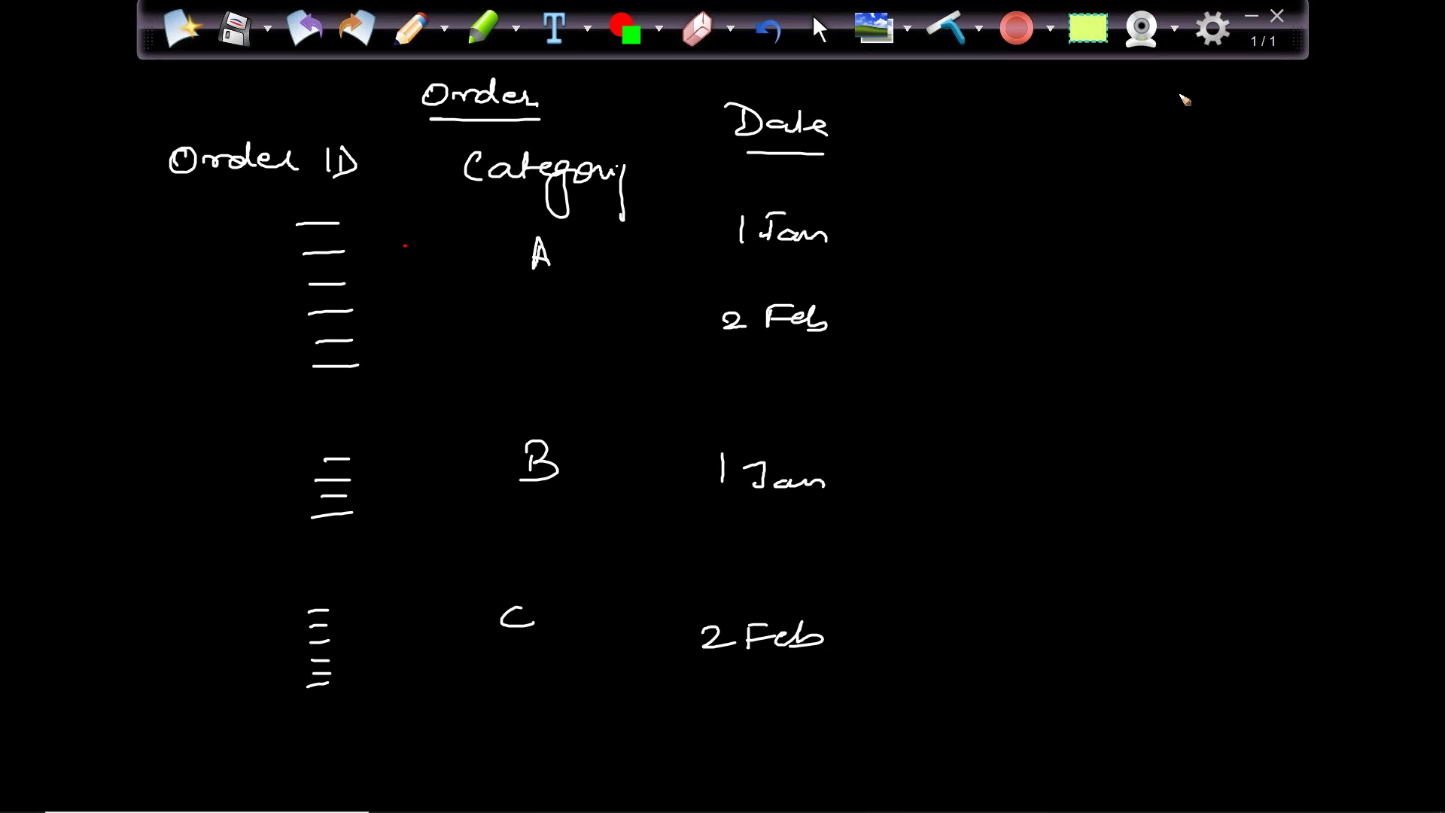
Sketch a separate target table headed by order date, category and target, with a boxed Jan row for category A.
left_click(1144, 124)
left_click_drag(1104, 132, 1441, 132)
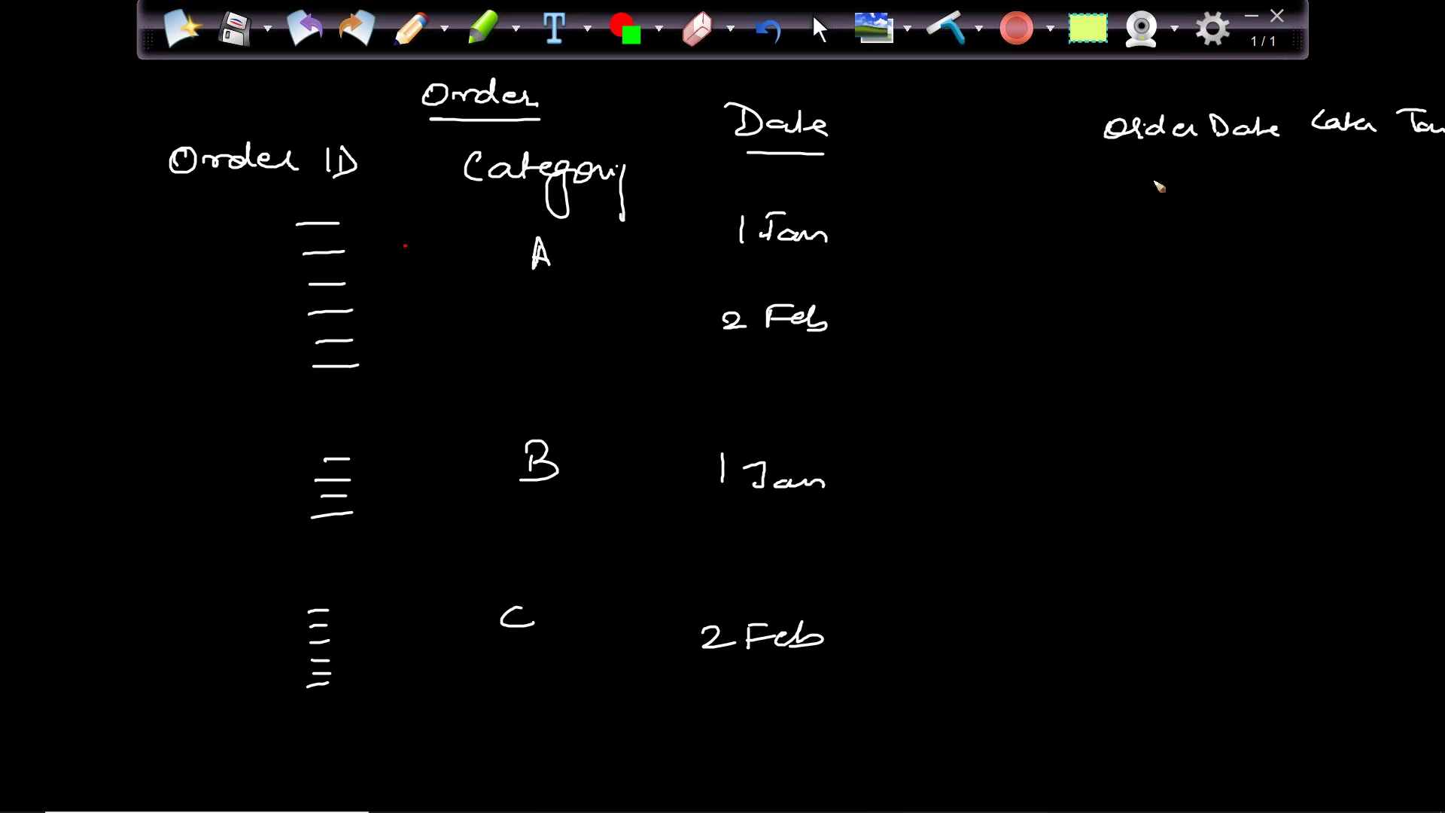
mouse_move(1148, 191)
left_mouse_down()
mouse_move(1147, 215)
mouse_move(1234, 212)
mouse_move(1132, 215)
left_mouse_up()
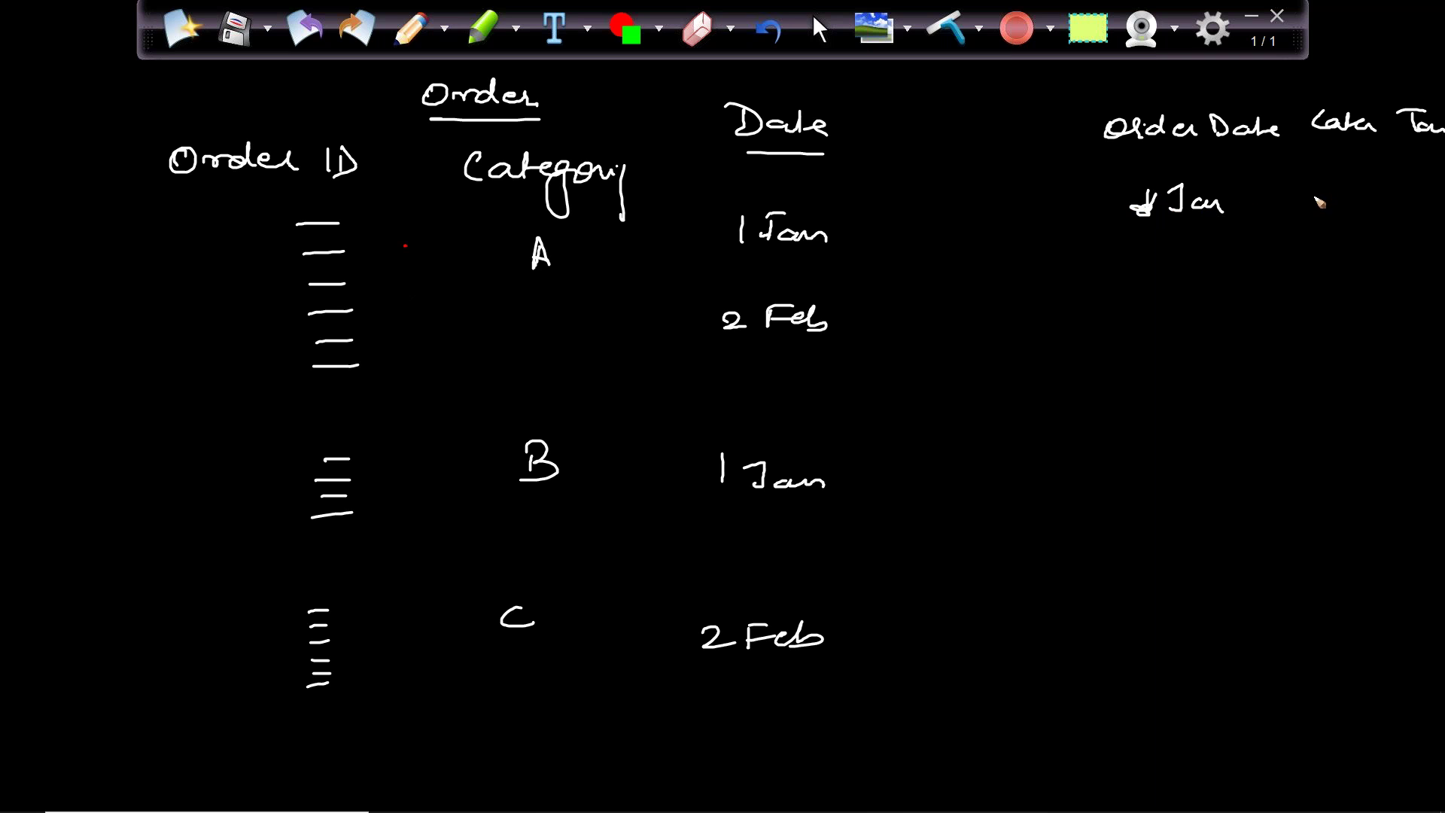
mouse_move(1306, 187)
left_mouse_down()
mouse_move(1318, 202)
mouse_move(1378, 204)
mouse_move(1333, 223)
mouse_move(1439, 197)
left_mouse_up()
left_click(1101, 210)
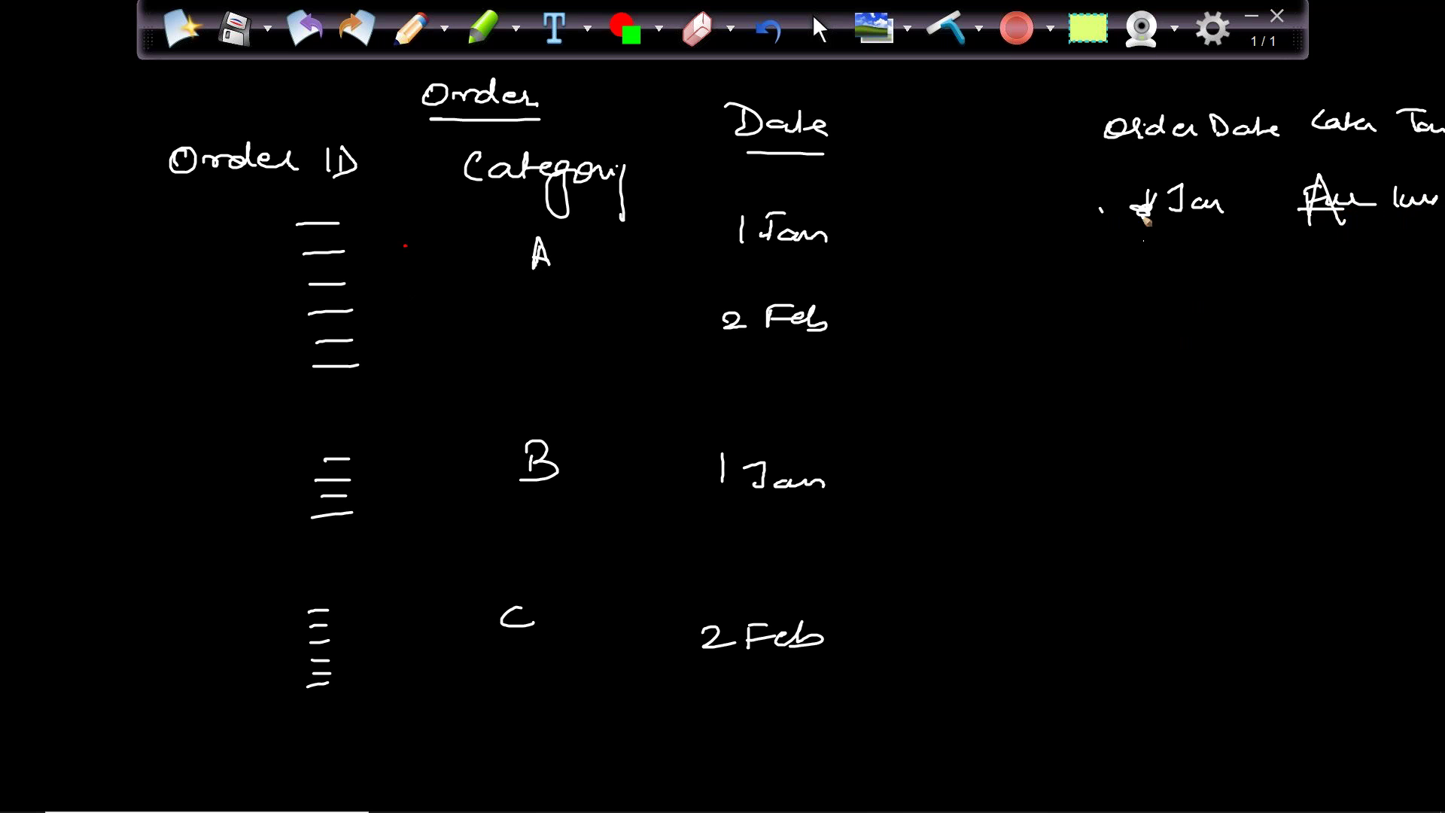
mouse_move(1100, 181)
left_mouse_down()
mouse_move(1102, 242)
mouse_move(1414, 167)
mouse_move(1097, 273)
left_mouse_up()
left_click_drag(1170, 243, 1177, 238)
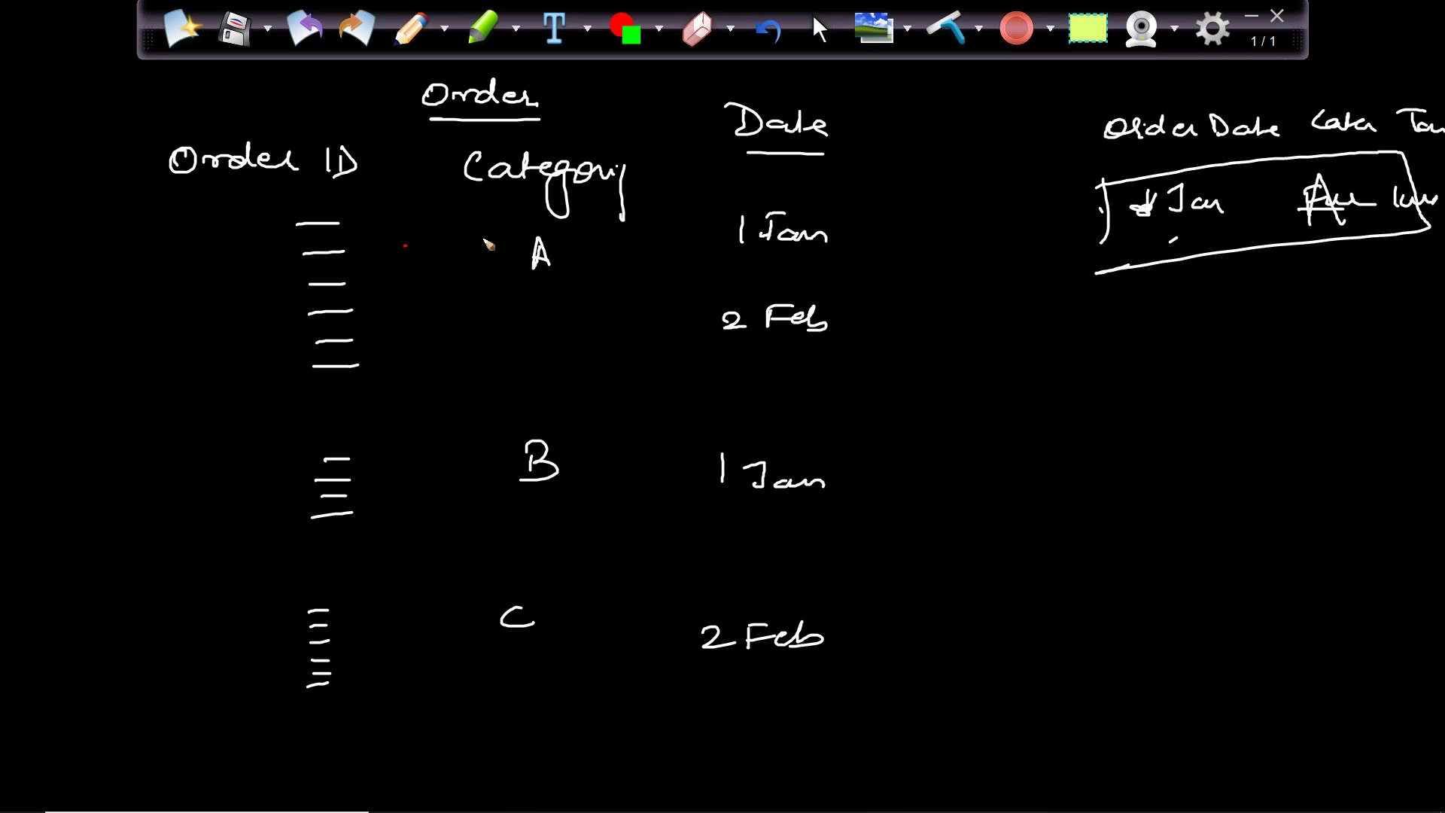
Outline and brace the category A orders for 1 Jan, and draw an arrow from them to the boxed target row.
left_click_drag(277, 212, 288, 306)
left_click_drag(863, 194, 865, 271)
left_click_drag(861, 288, 240, 358)
left_click_drag(853, 195, 255, 236)
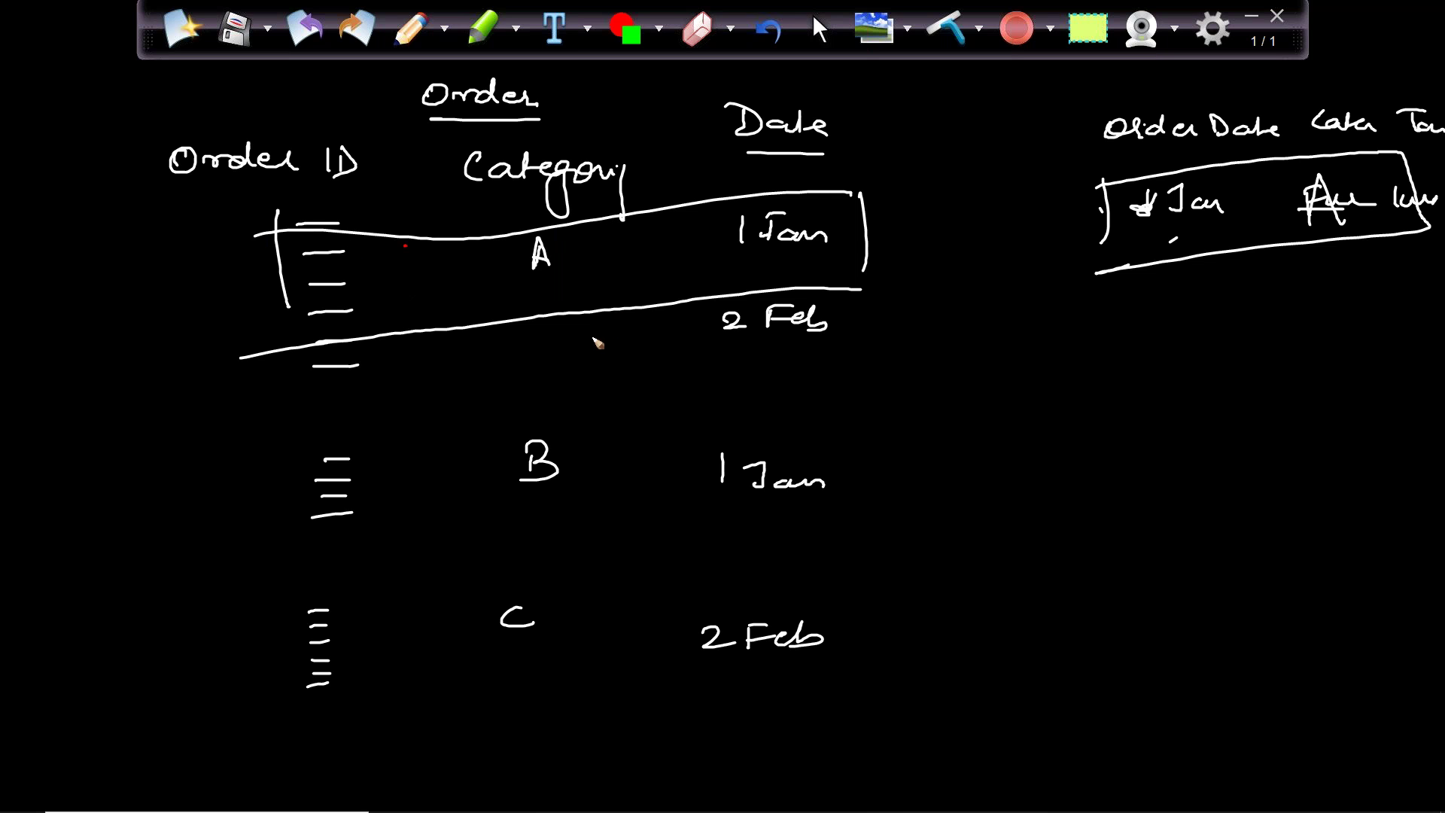
left_click_drag(221, 248, 267, 339)
mouse_move(868, 235)
left_mouse_down()
mouse_move(1092, 183)
mouse_move(1073, 194)
left_mouse_up()
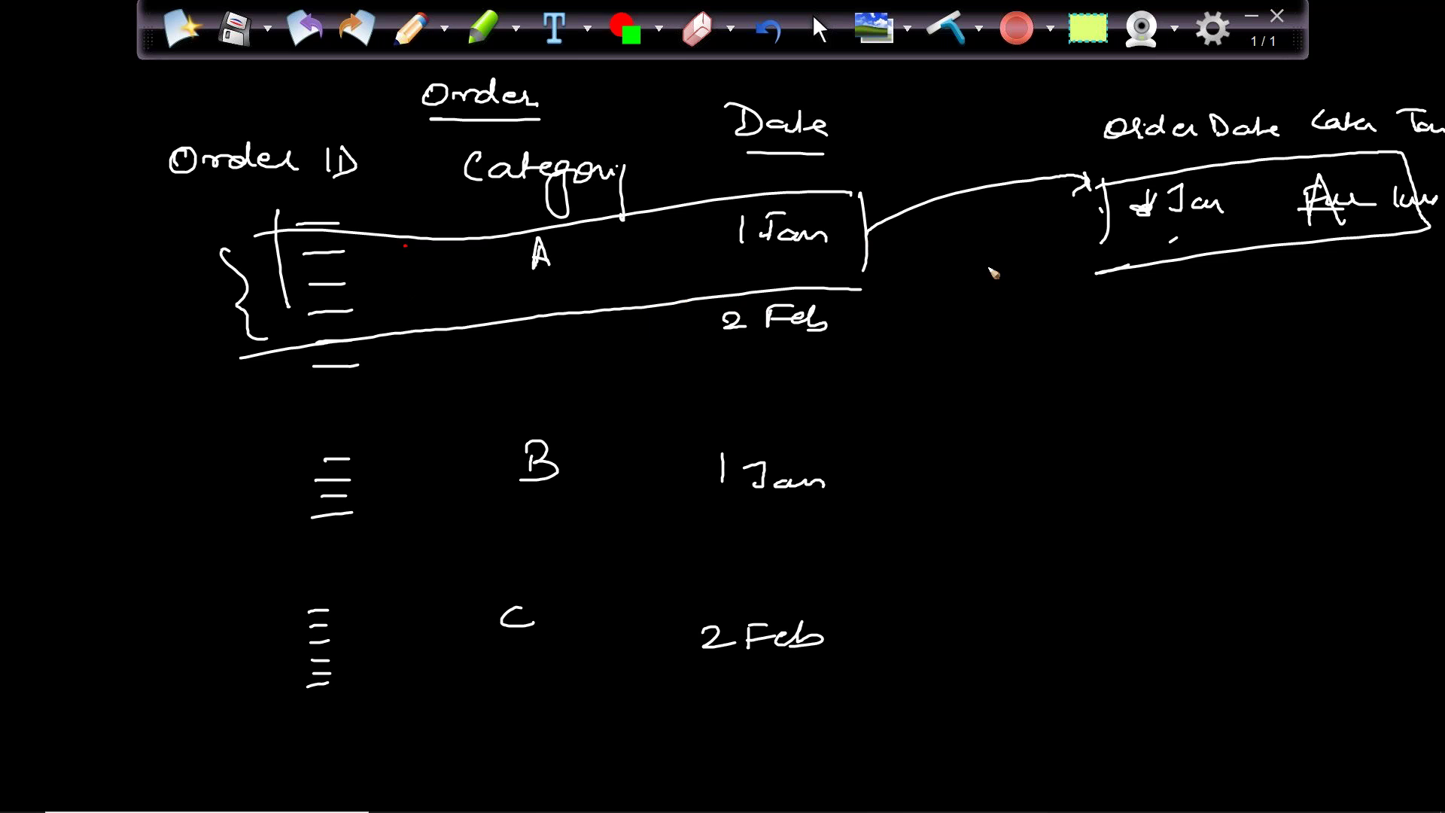
Circle the area below 2 Feb for category A and link it with a line to a second boxed target row.
left_click_drag(1131, 318, 1140, 360)
mouse_move(1140, 305)
left_mouse_down()
mouse_move(1380, 285)
mouse_move(1188, 371)
mouse_move(874, 401)
left_mouse_up()
left_click_drag(843, 328, 711, 337)
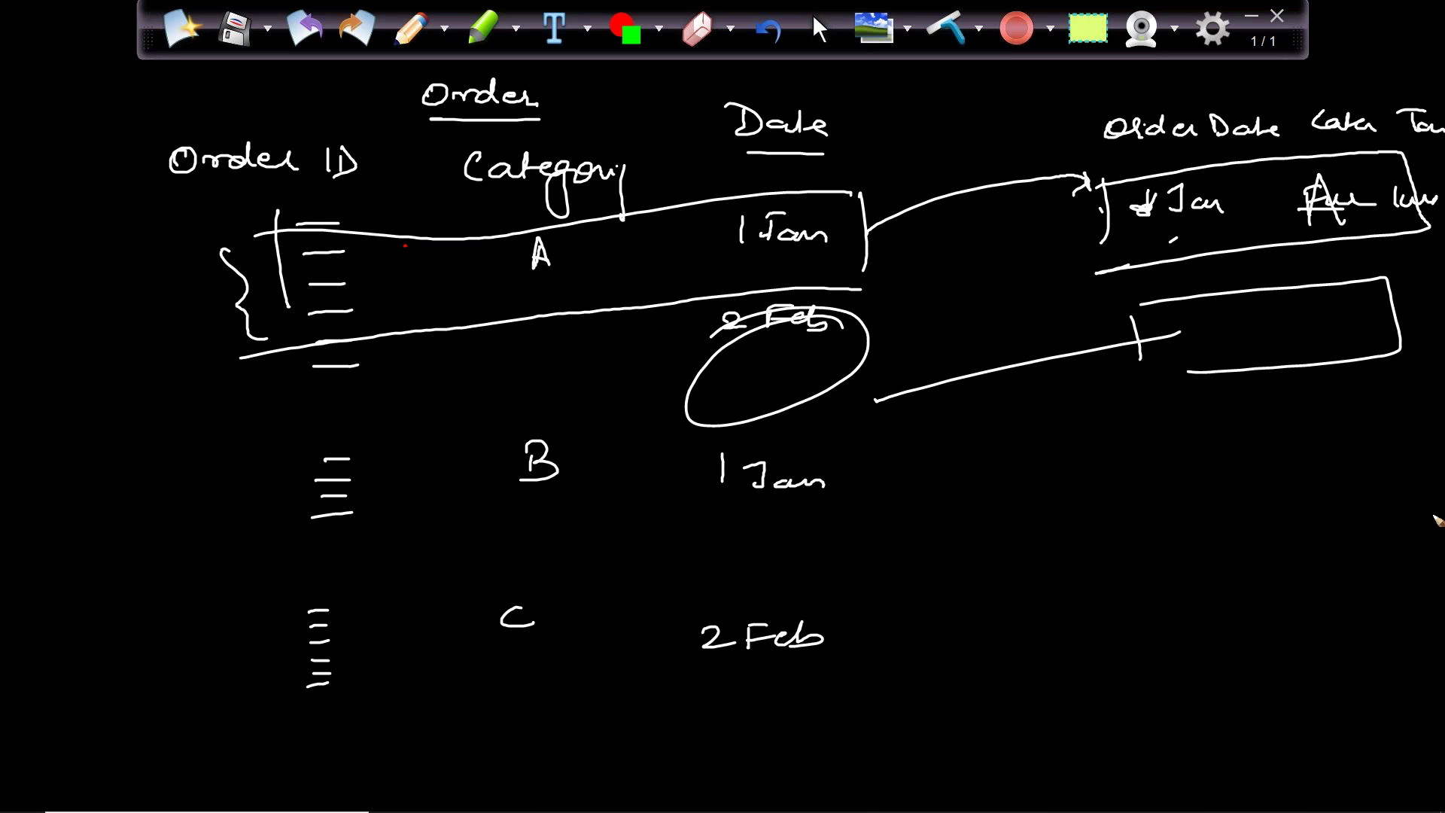
Clear the sketch, leave the blackboard and switch to the SalesTargets sheet in the Excel workbook.
left_click(946, 31)
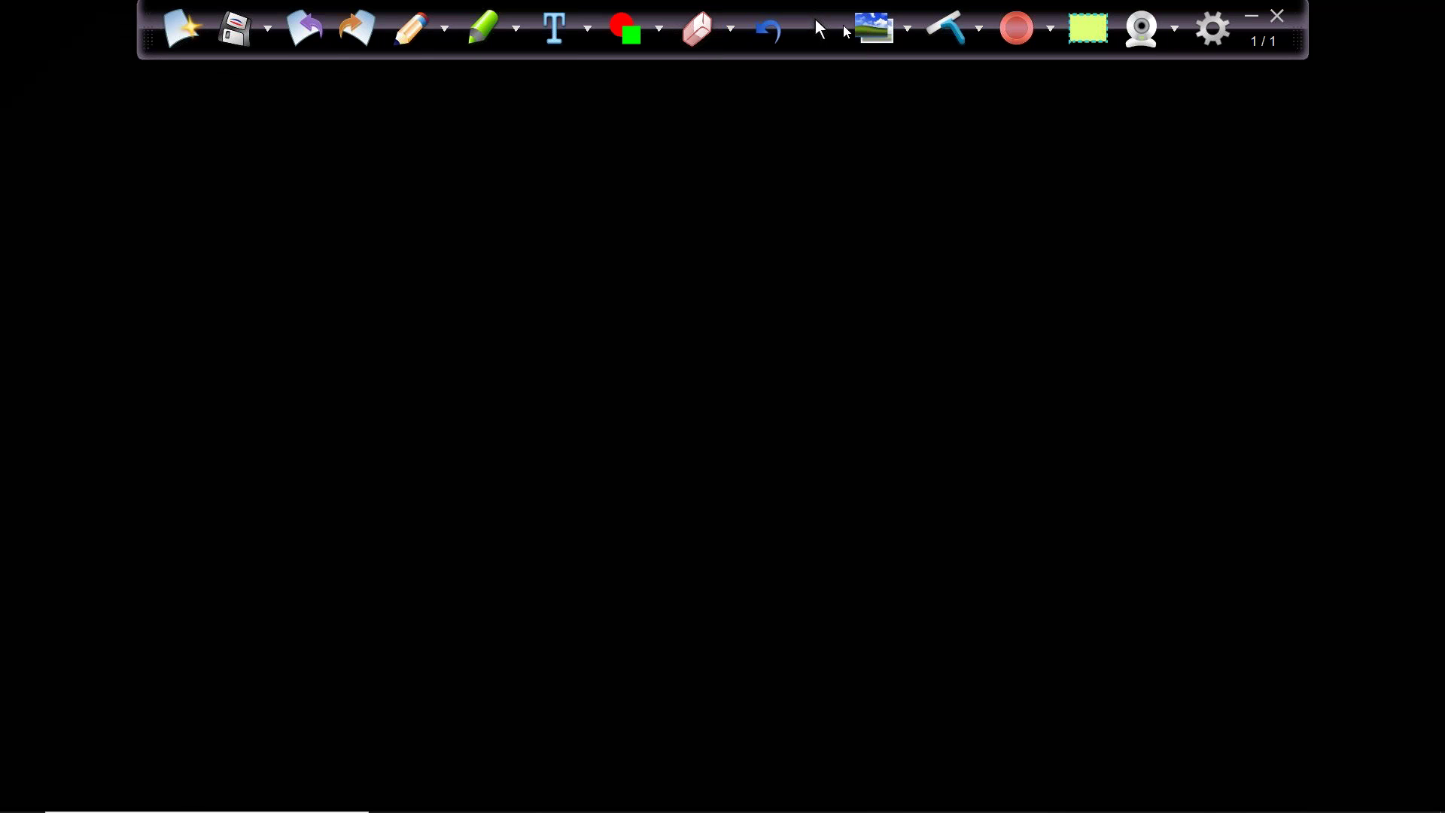
left_click(863, 43)
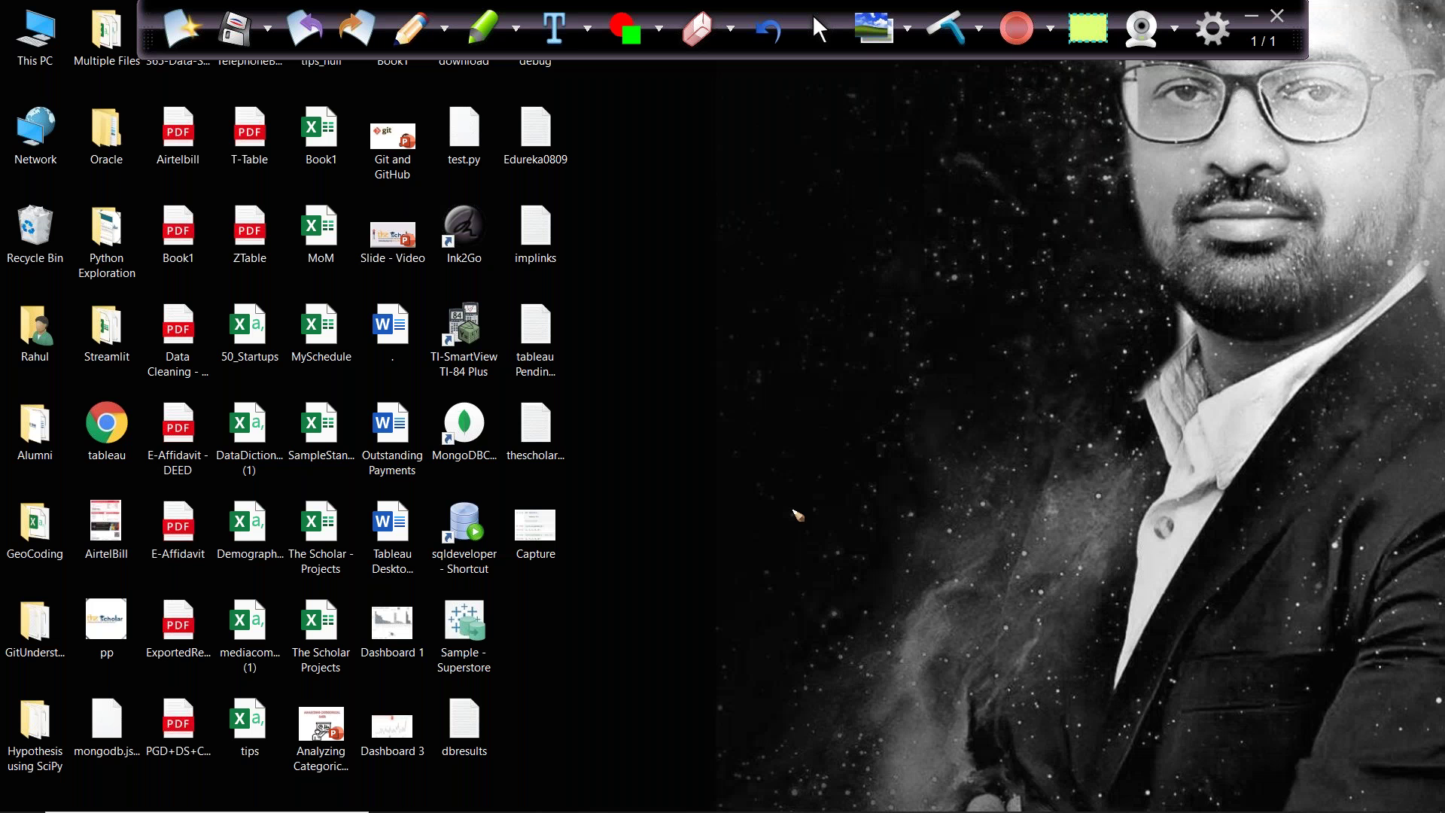
key("alt+Tab")
key("alt+Tab")
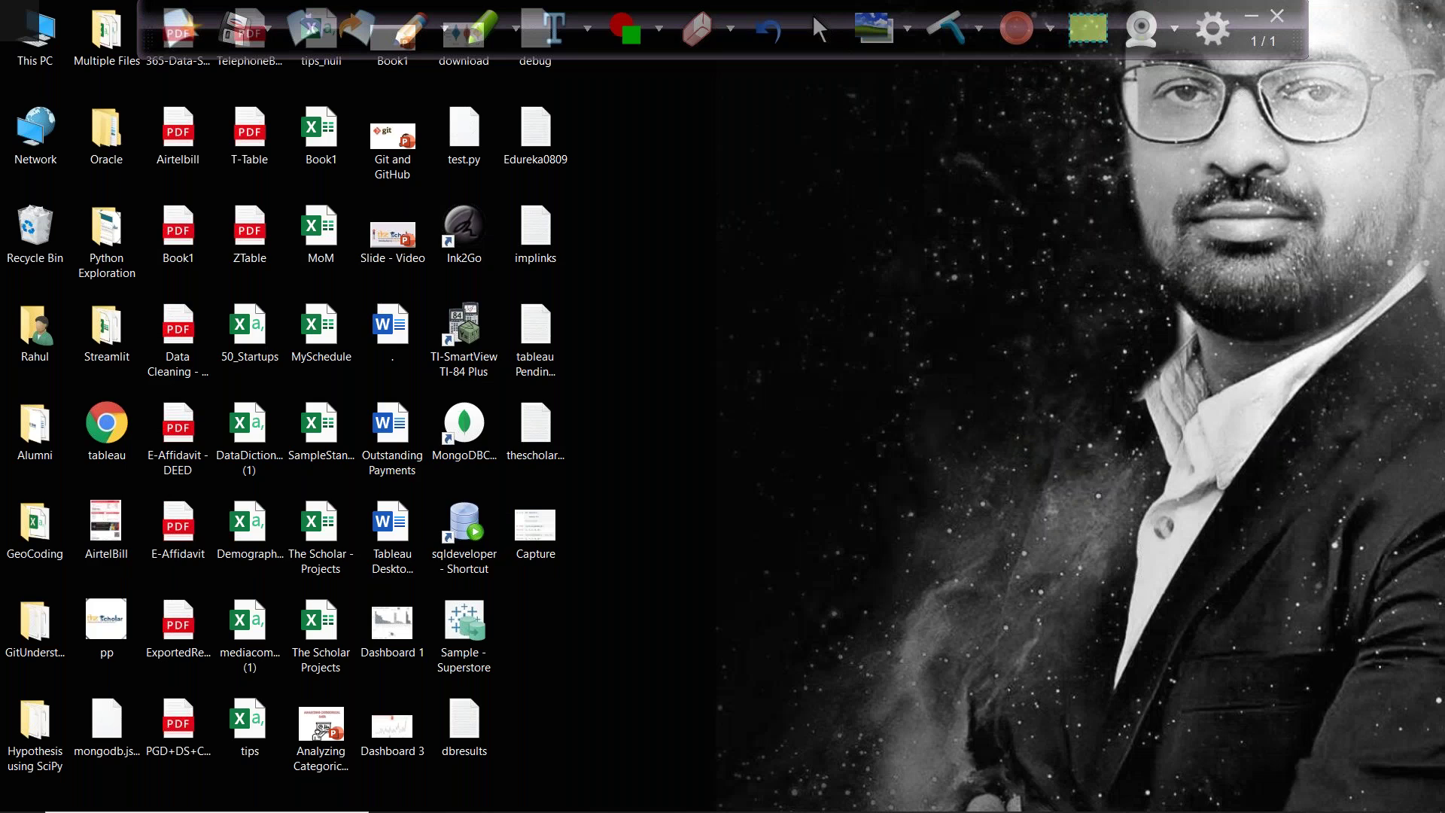
key("alt+Tab")
key("alt+Tab")
key("alt+Tab")
key("alt+shift+Tab")
key("alt+shift+Tab")
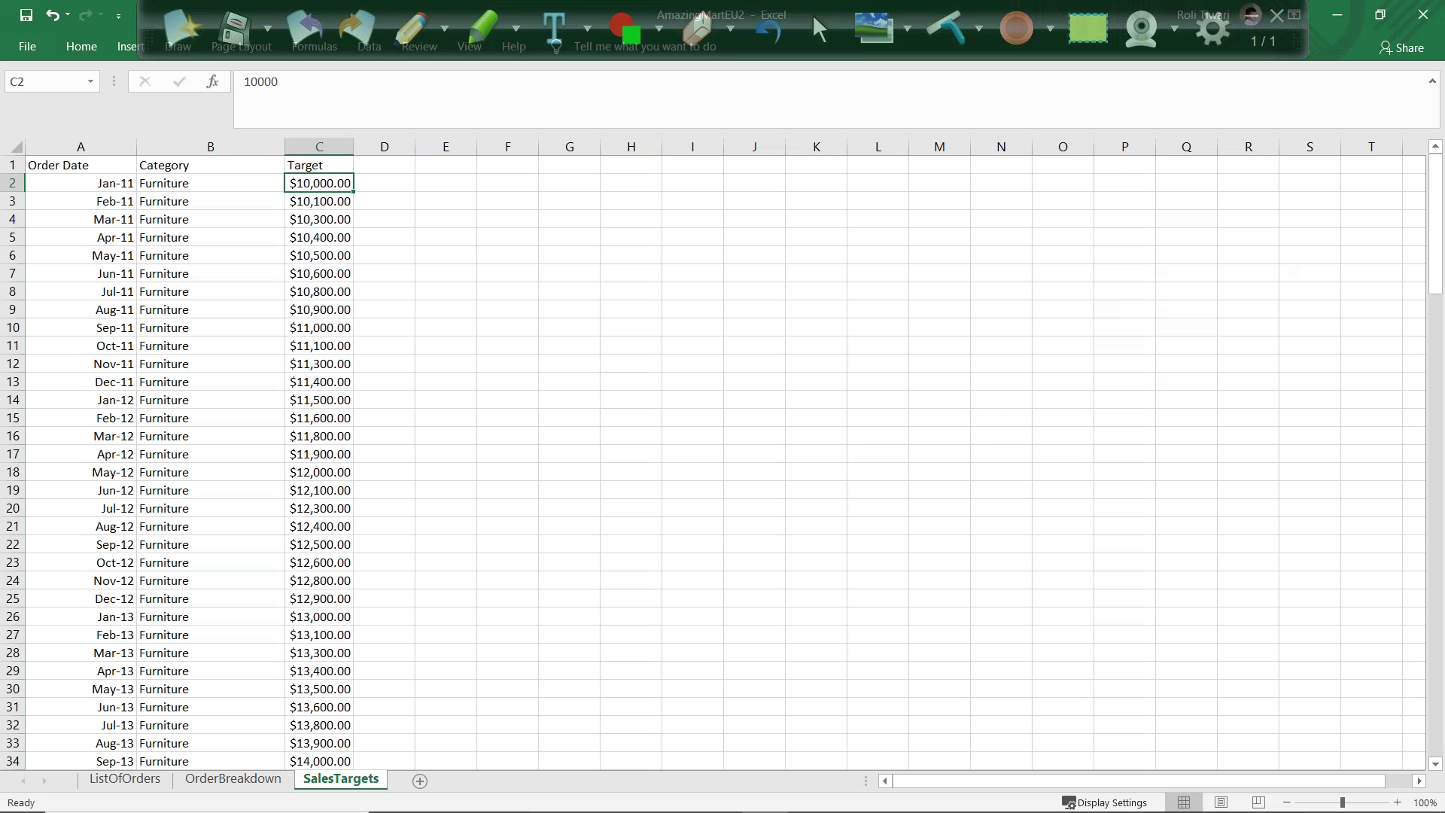
Mark the Jan-11 order date and its $10,000.00 target in red on the sheet, and clear the marks.
left_click(412, 30)
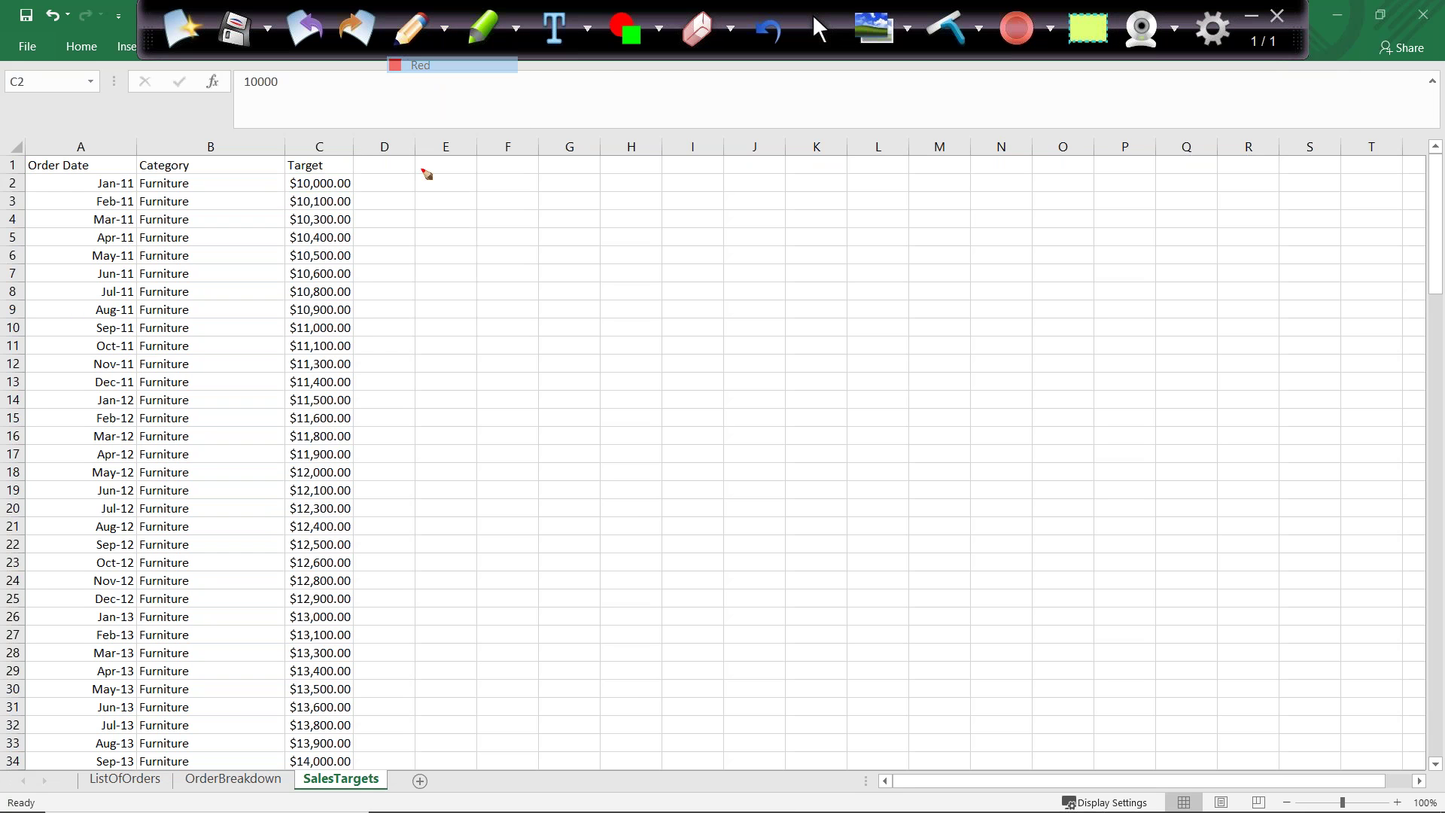
left_click_drag(78, 166, 113, 190)
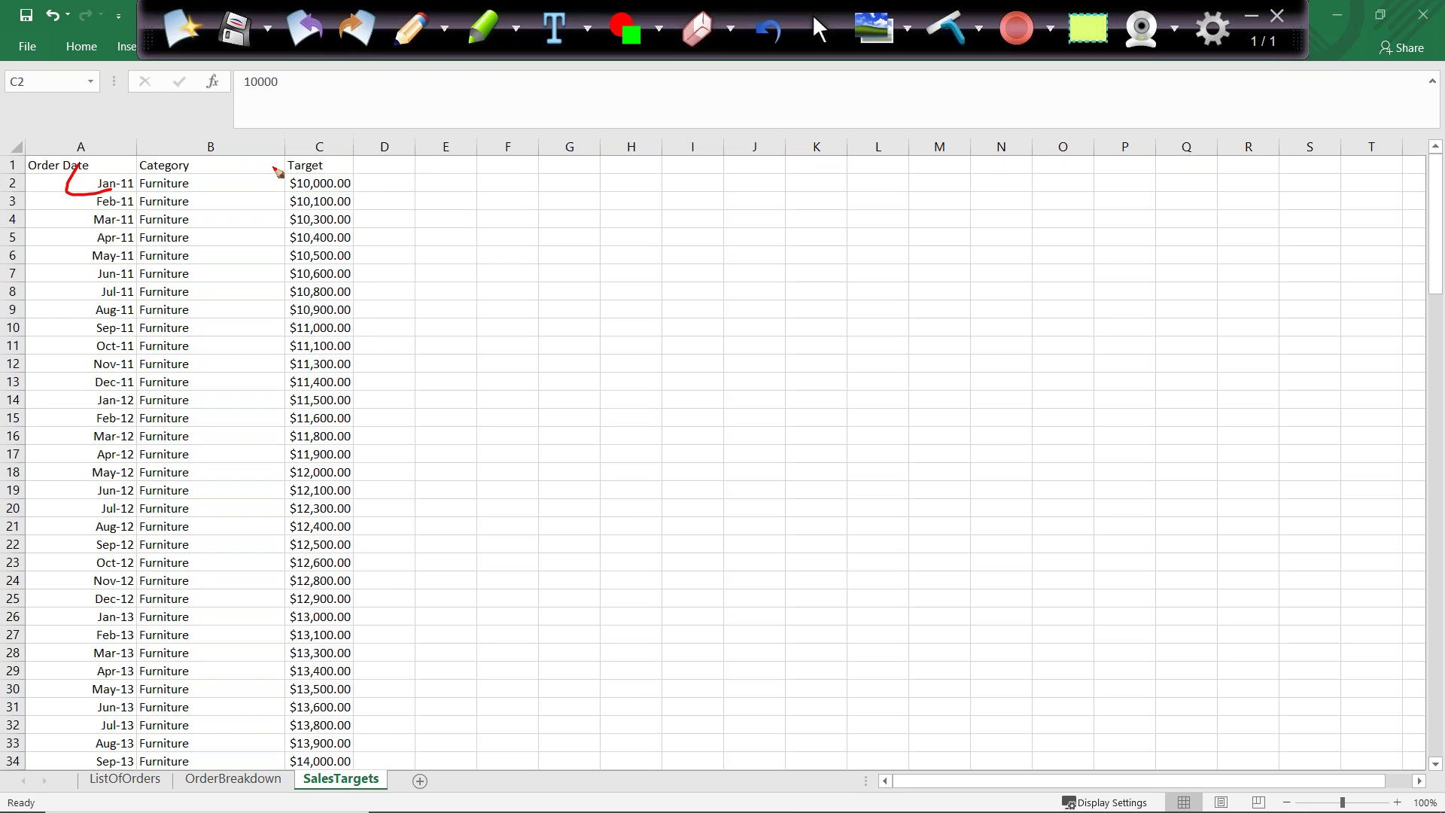
left_click_drag(352, 162, 386, 160)
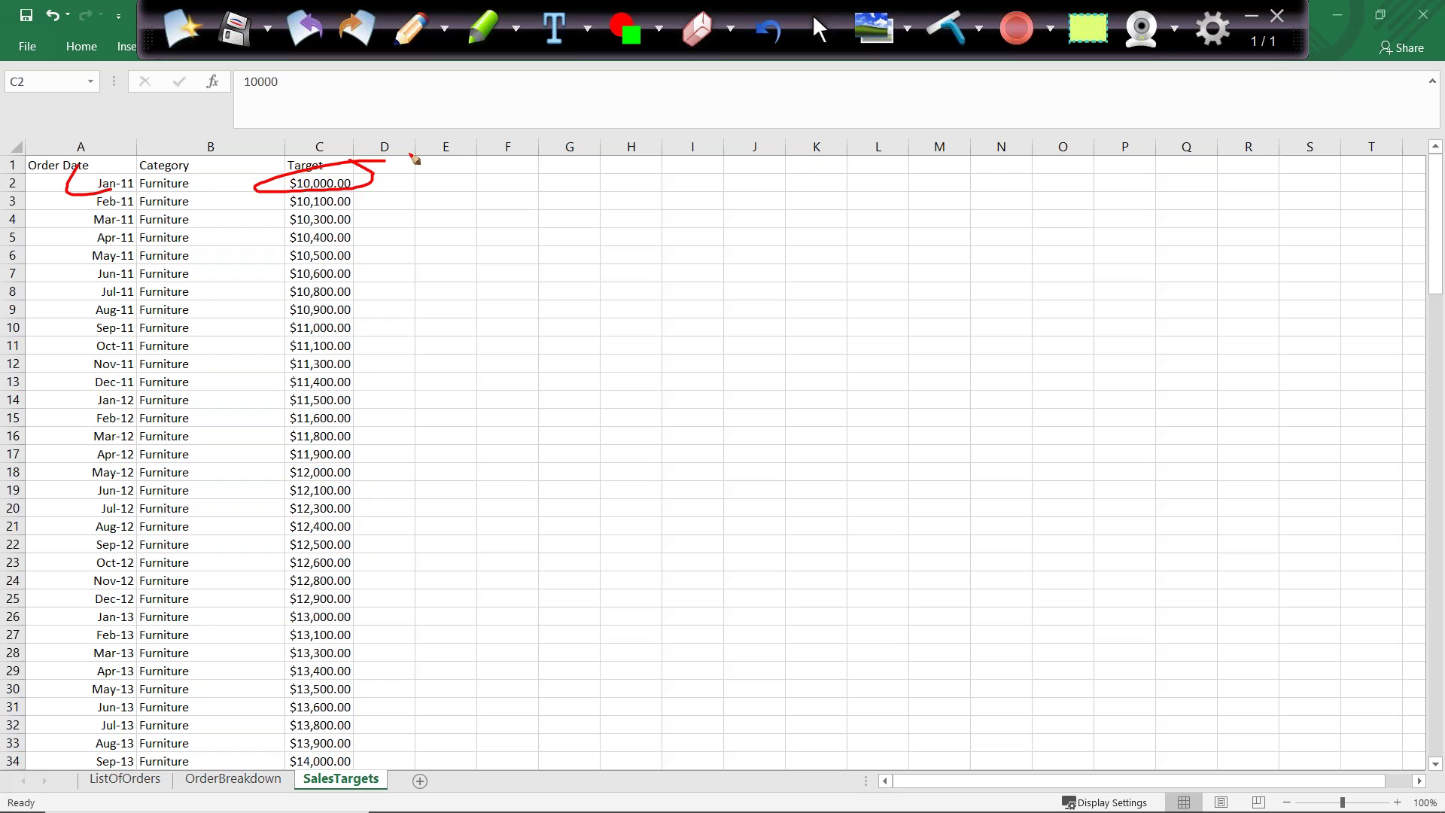
left_click(945, 30)
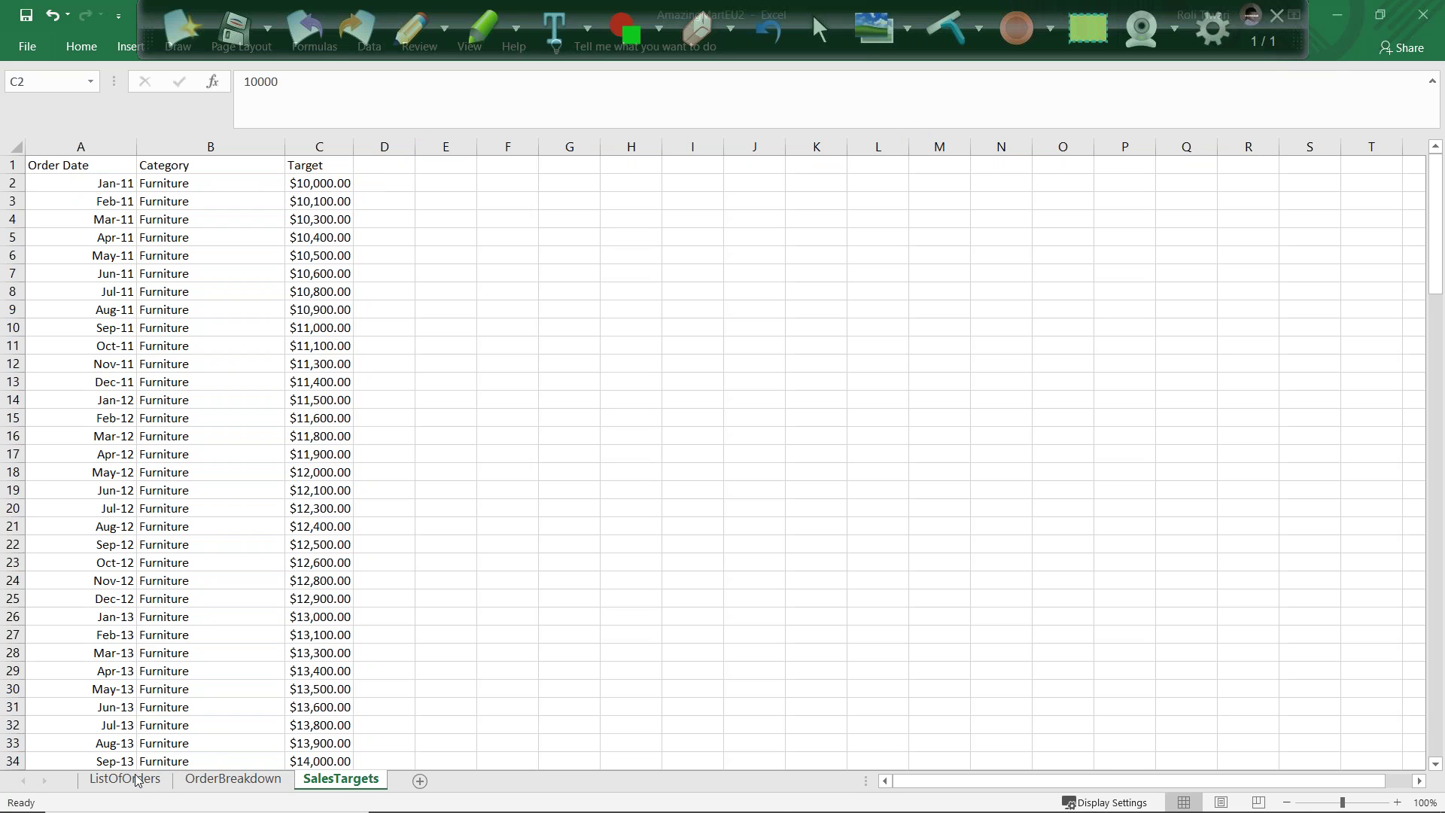
Select the January order dates from B2 to B30 on the ListOfOrders sheet.
left_click(151, 762)
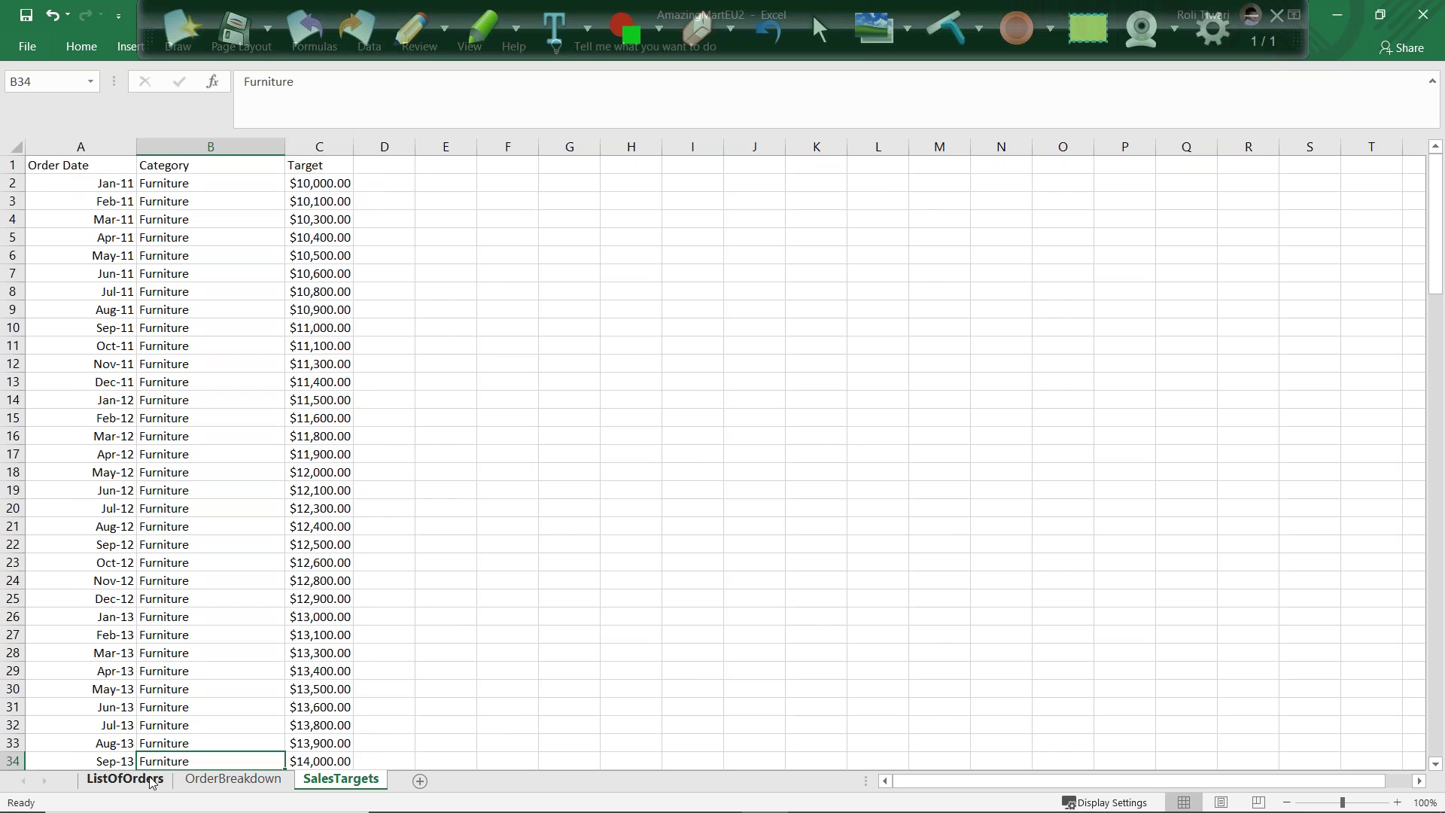
left_click(124, 779)
left_click_drag(254, 181, 253, 689)
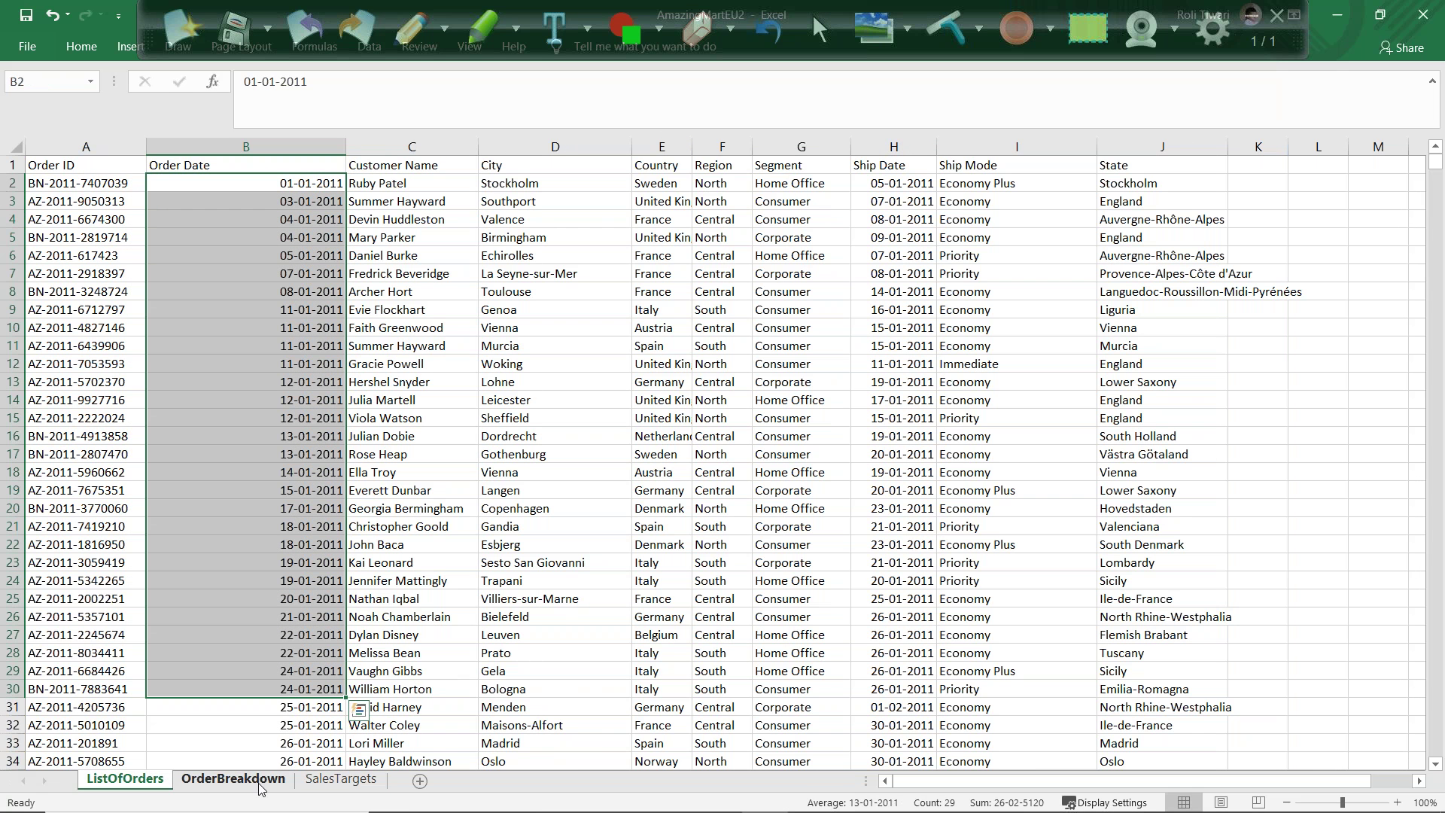
On the OrderBreakdown sheet, select the Furniture categories in G3, G9 and G12, and select the first Sales value.
left_click(233, 780)
left_click(722, 201)
left_click(722, 310, "ctrl")
left_click(717, 367, "ctrl")
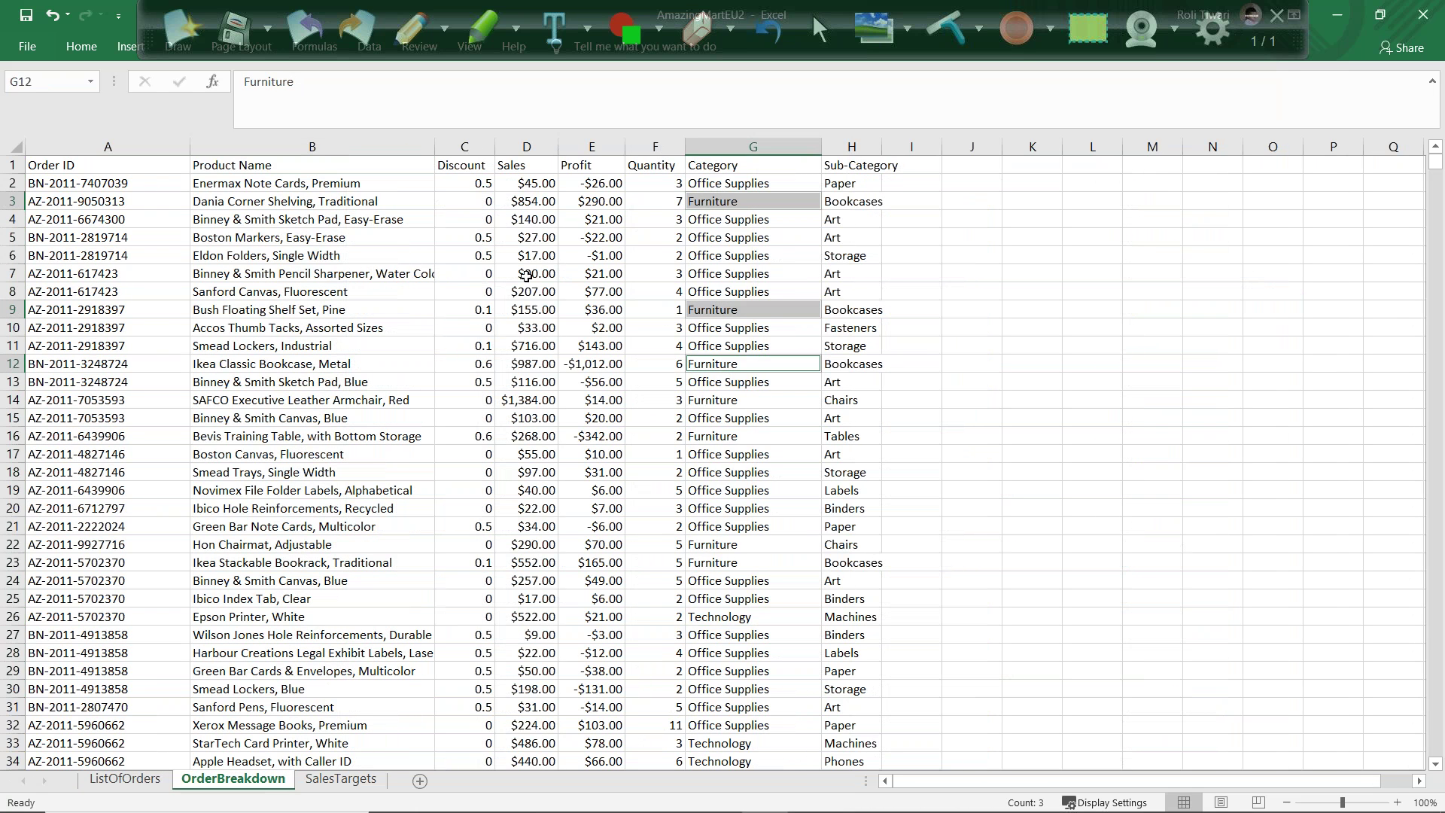
left_click(531, 183)
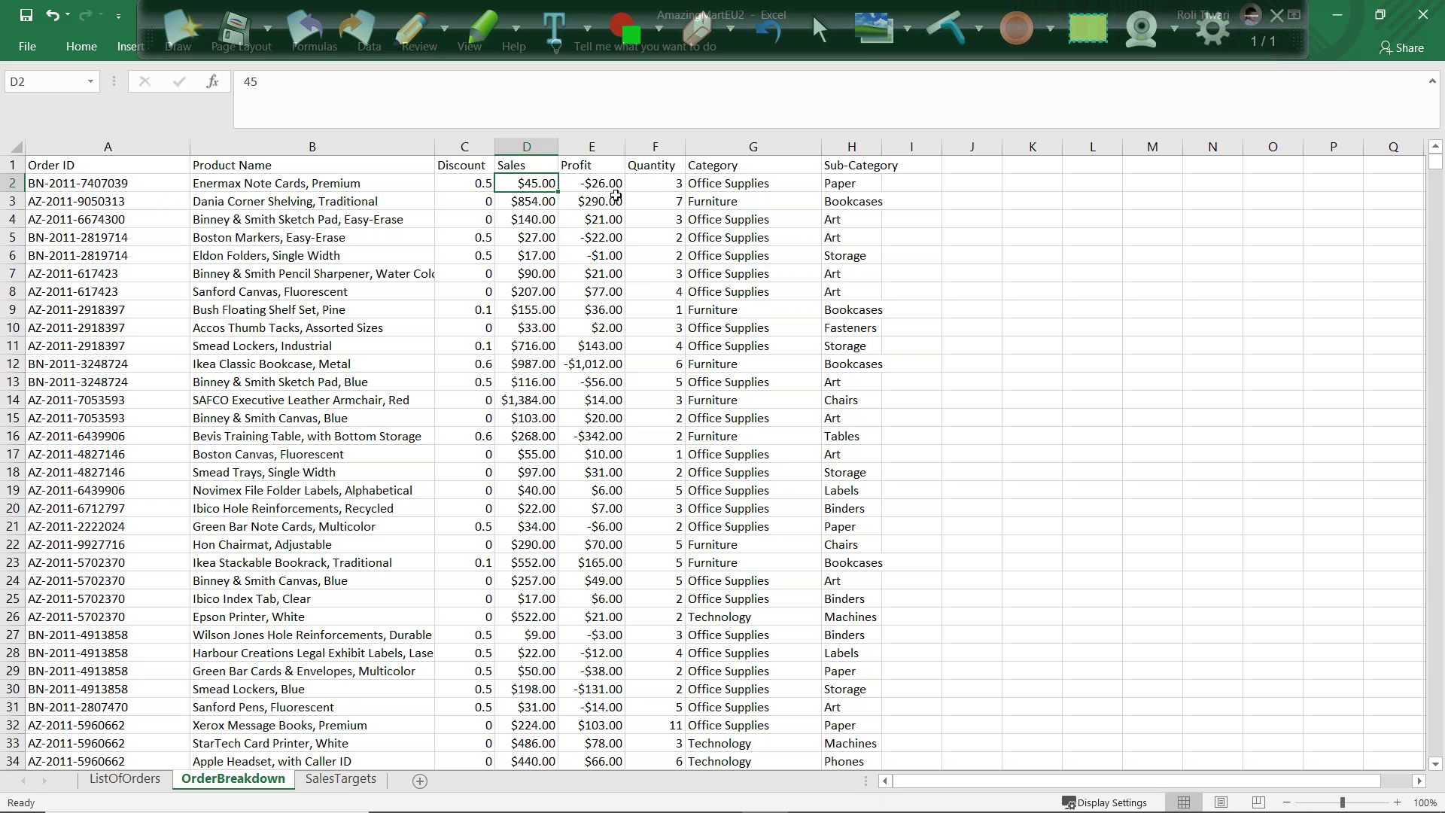
Over the SalesTargets sheet, sketch a braced block of orders labelled "Sum" with an arrow towards a target box, and clear the drawing.
left_click(330, 779)
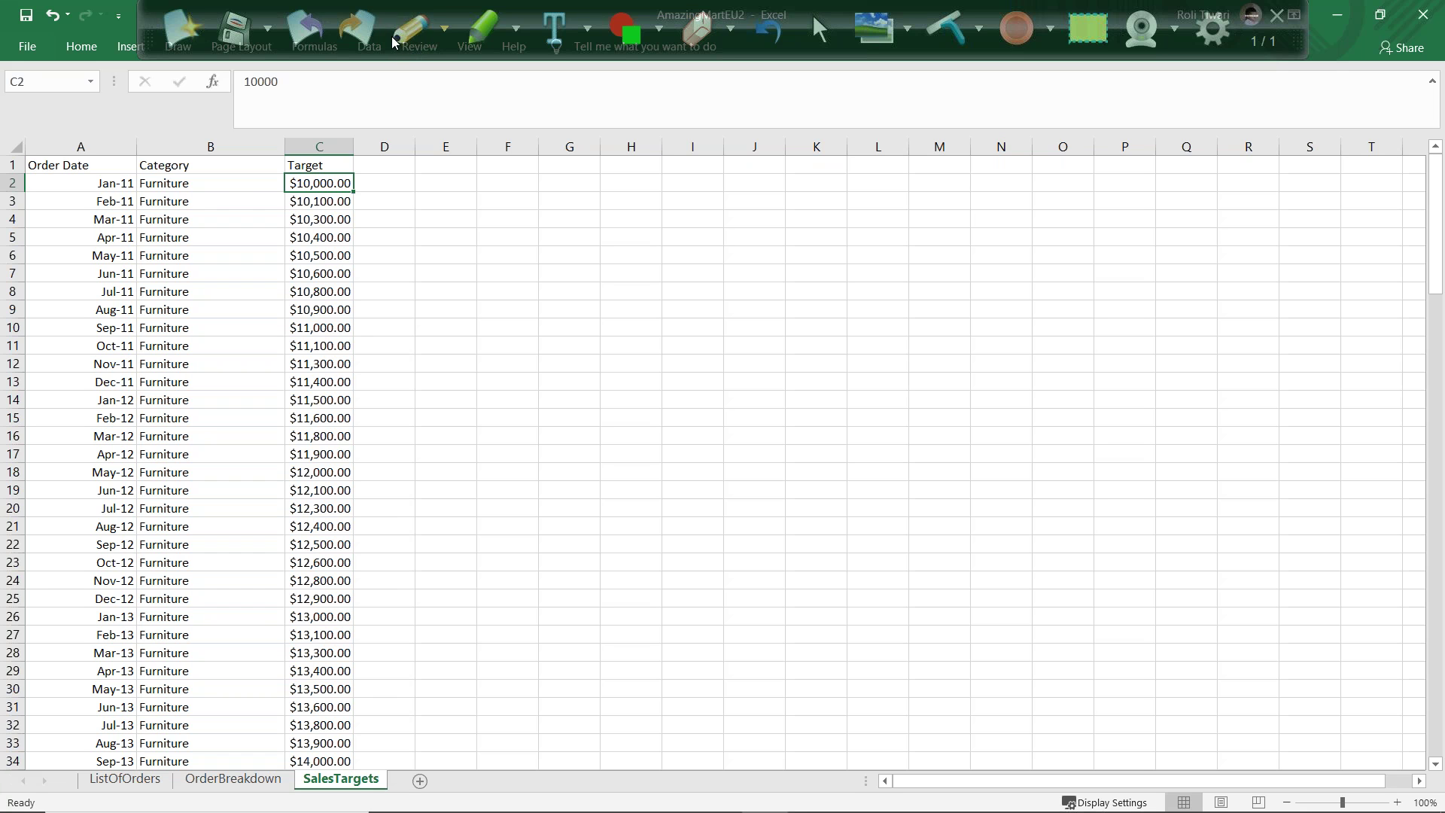
left_click(410, 30)
mouse_move(635, 195)
left_mouse_down()
mouse_move(634, 273)
mouse_move(687, 427)
mouse_move(832, 376)
left_mouse_up()
mouse_move(709, 182)
left_mouse_down()
mouse_move(824, 168)
mouse_move(771, 409)
left_mouse_up()
left_click_drag(837, 148, 827, 362)
mouse_move(783, 416)
left_mouse_down()
mouse_move(788, 454)
mouse_move(886, 442)
left_mouse_up()
mouse_move(966, 300)
left_mouse_down()
mouse_move(1075, 280)
mouse_move(1088, 305)
left_mouse_up()
left_click_drag(1225, 224, 1232, 310)
mouse_move(1219, 252)
left_mouse_down()
mouse_move(1213, 322)
mouse_move(1289, 279)
left_mouse_up()
left_click_drag(1123, 171, 1244, 237)
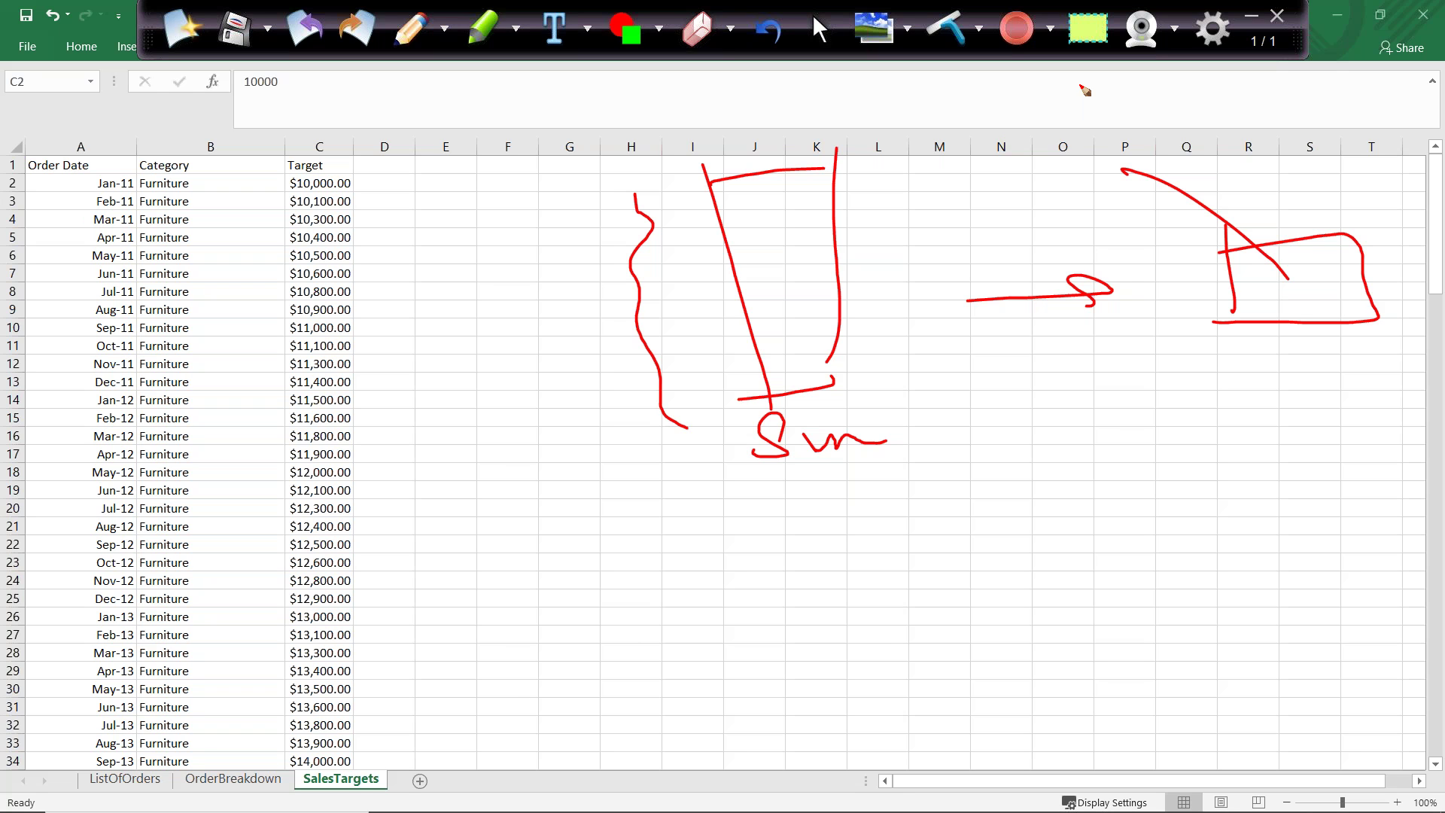
left_click(945, 32)
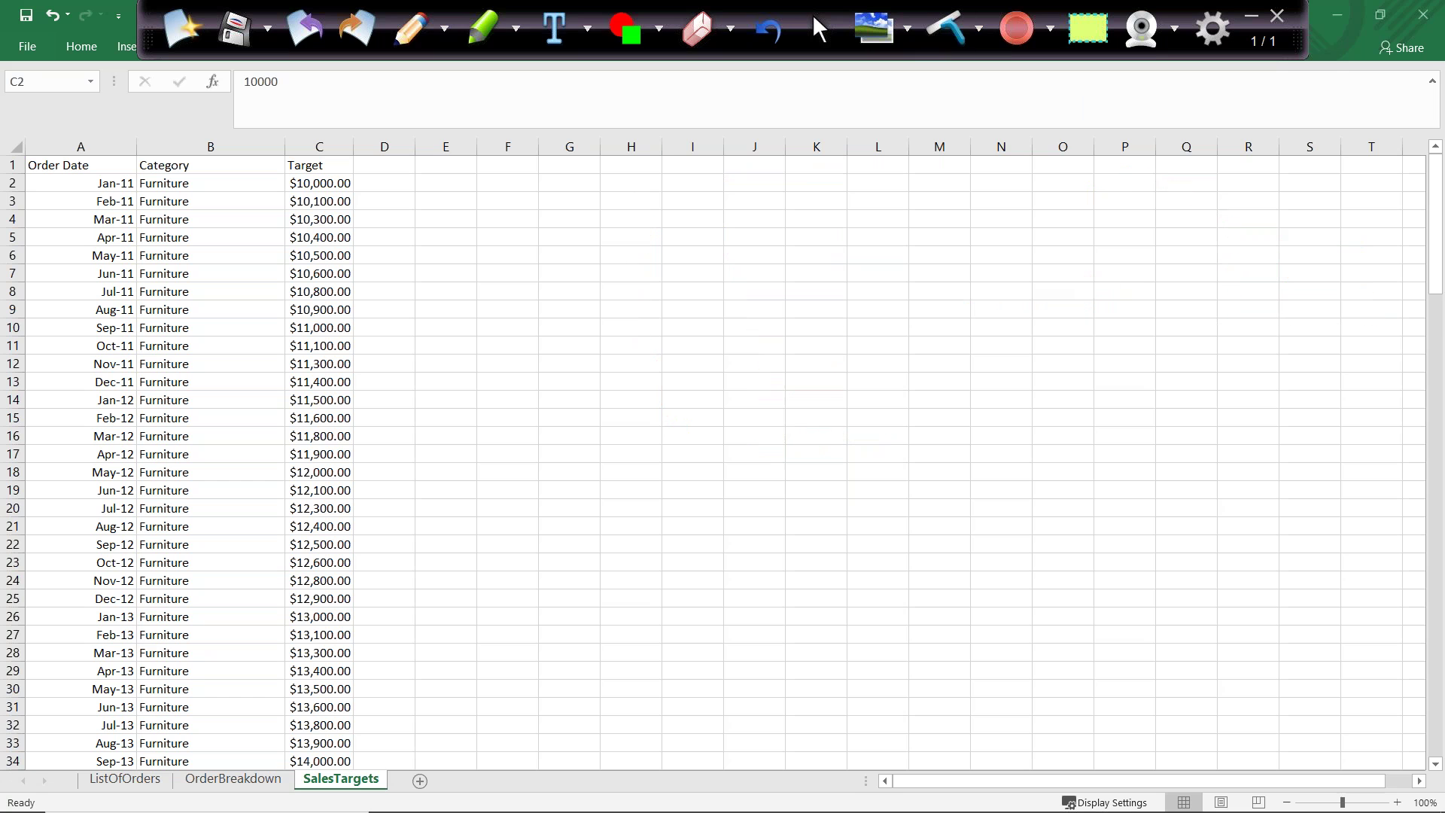
Launch Tableau 2020.3 and keep its start page in front of the Excel workbook.
key("super")
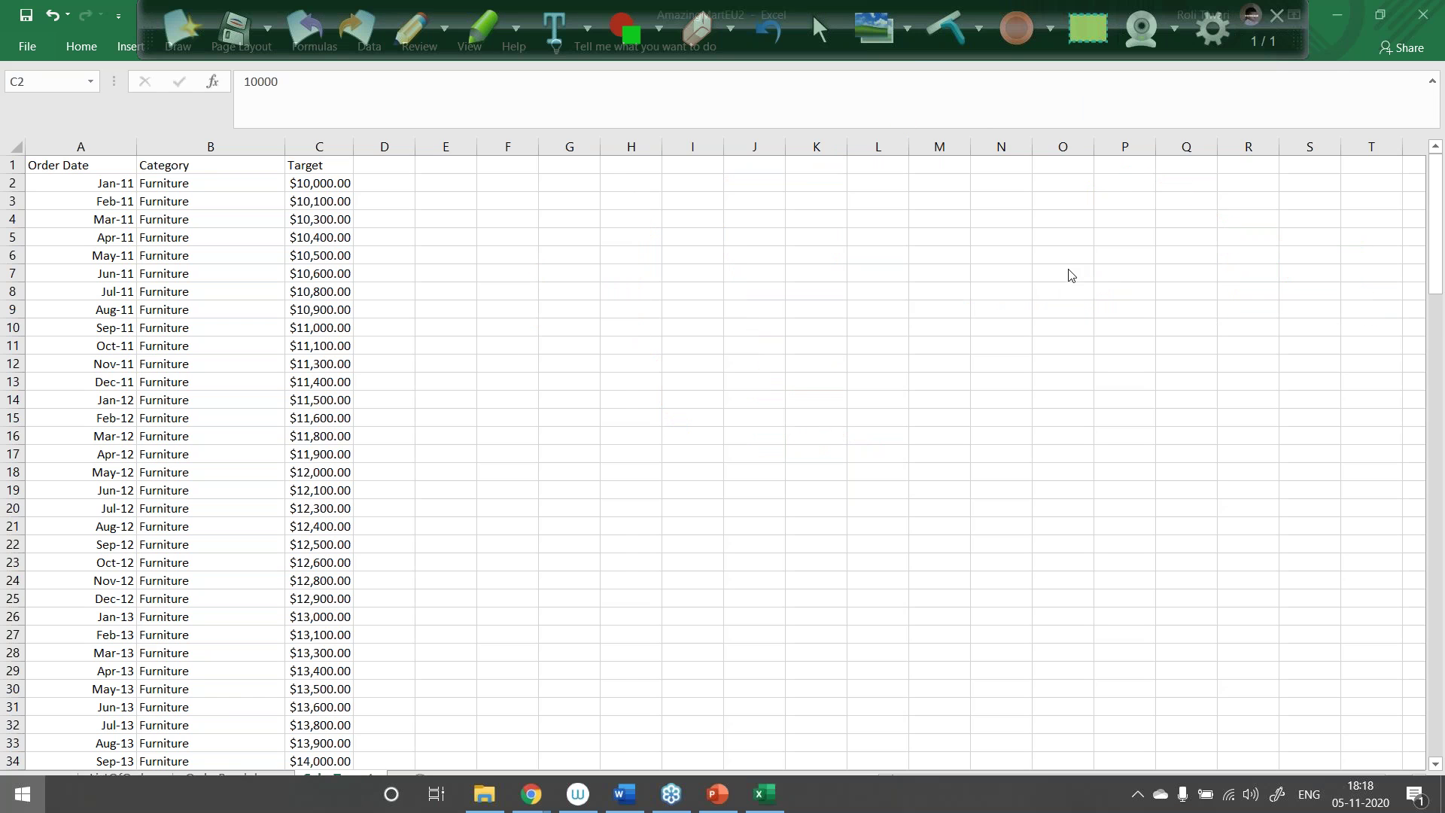
type("tab")
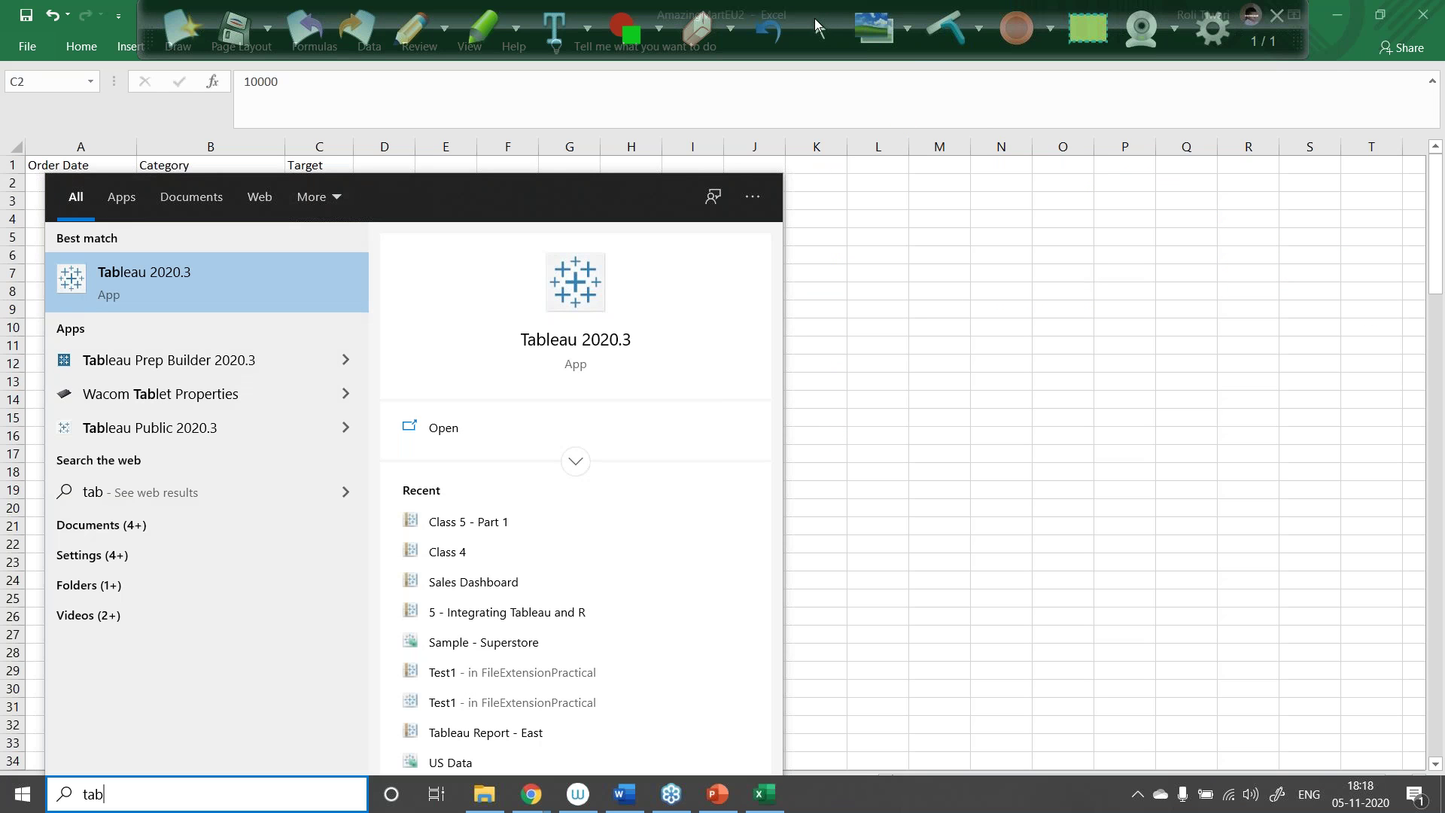
left_click(282, 284)
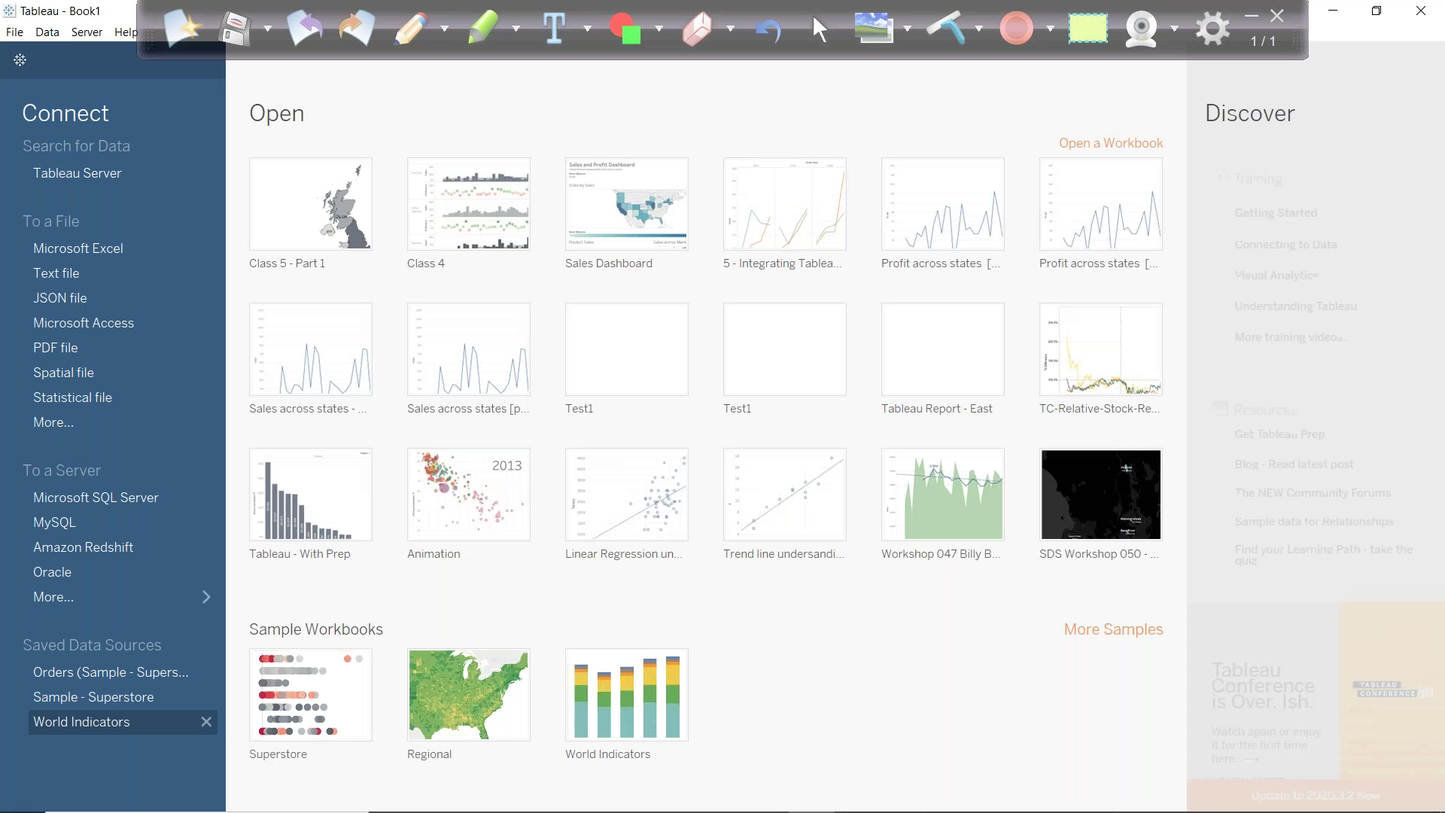
key("alt+Tab")
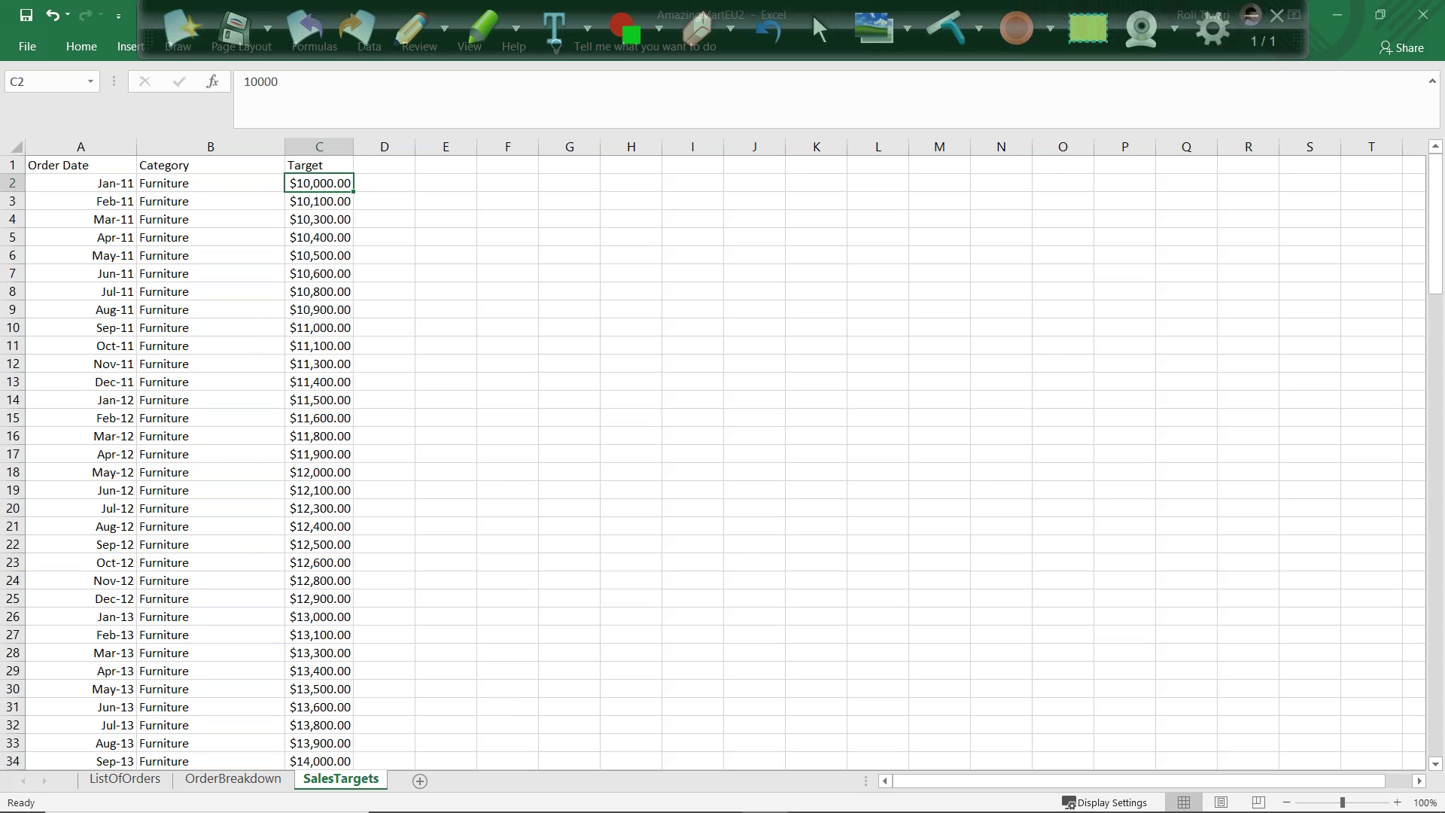
key("alt+Tab")
Connect to the AmazingMartEU2 Excel workbook in the Class 5 - Data Blending folder.
left_click(106, 248)
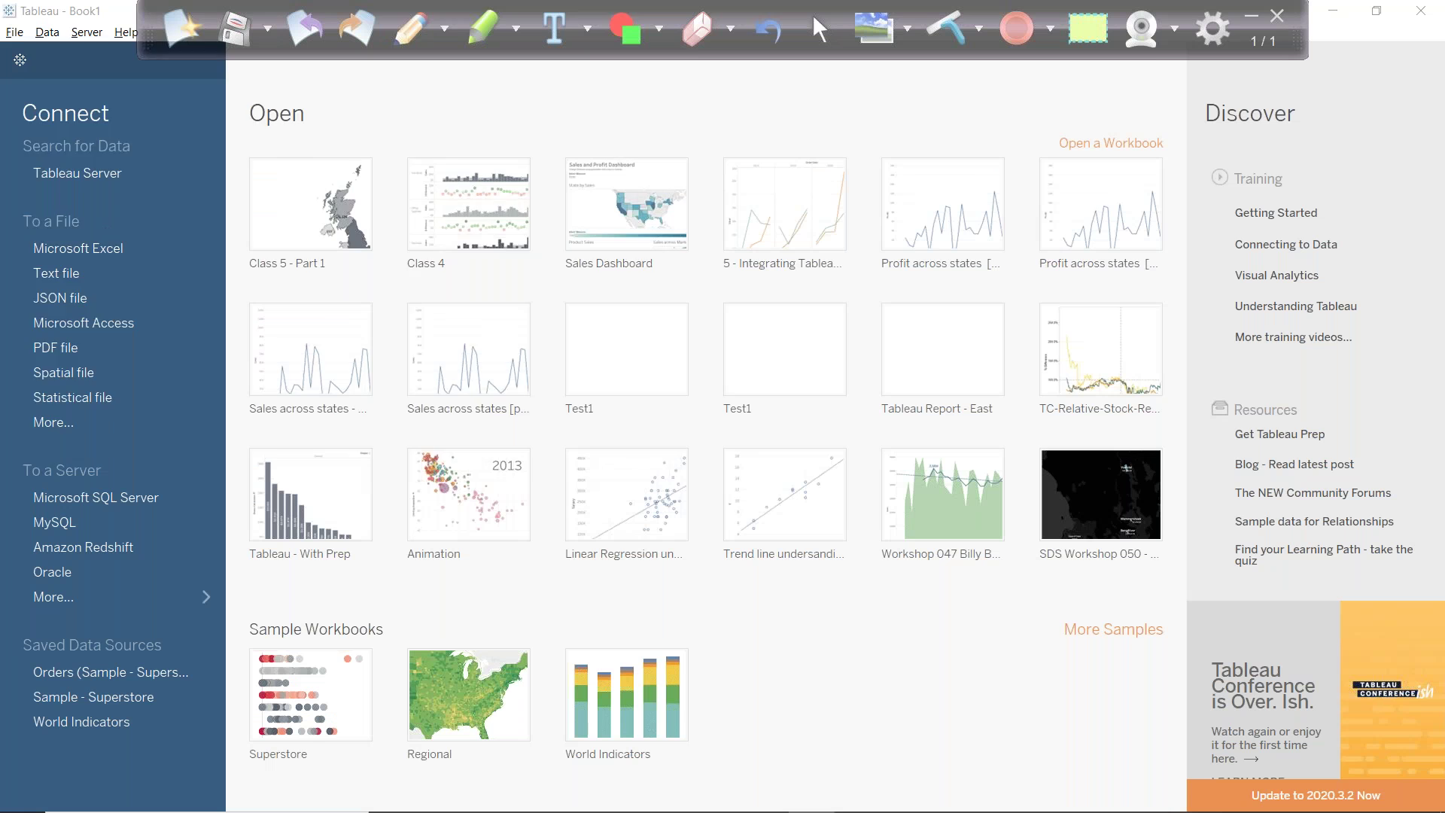
left_click(159, 68)
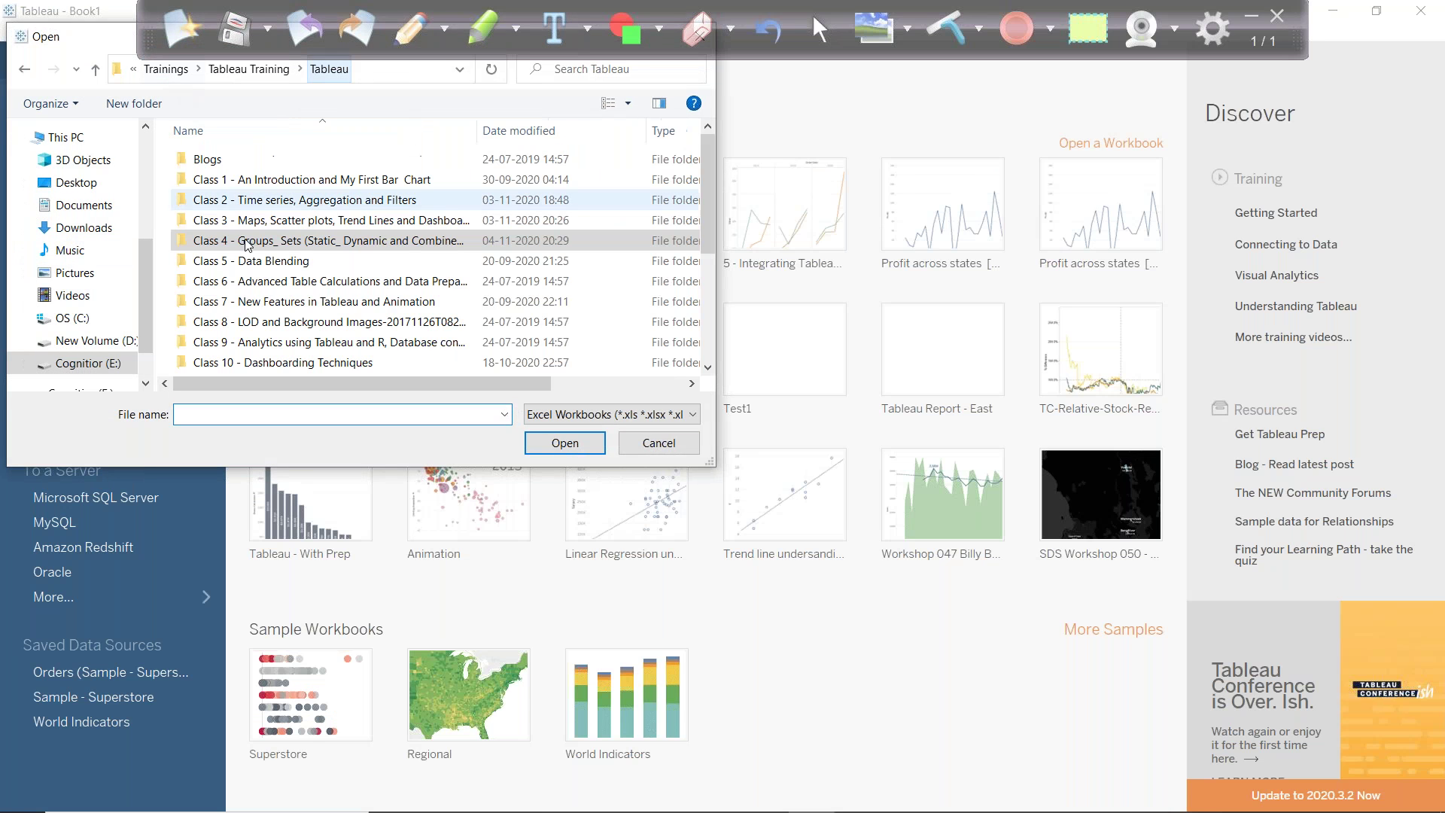
double_click(266, 260)
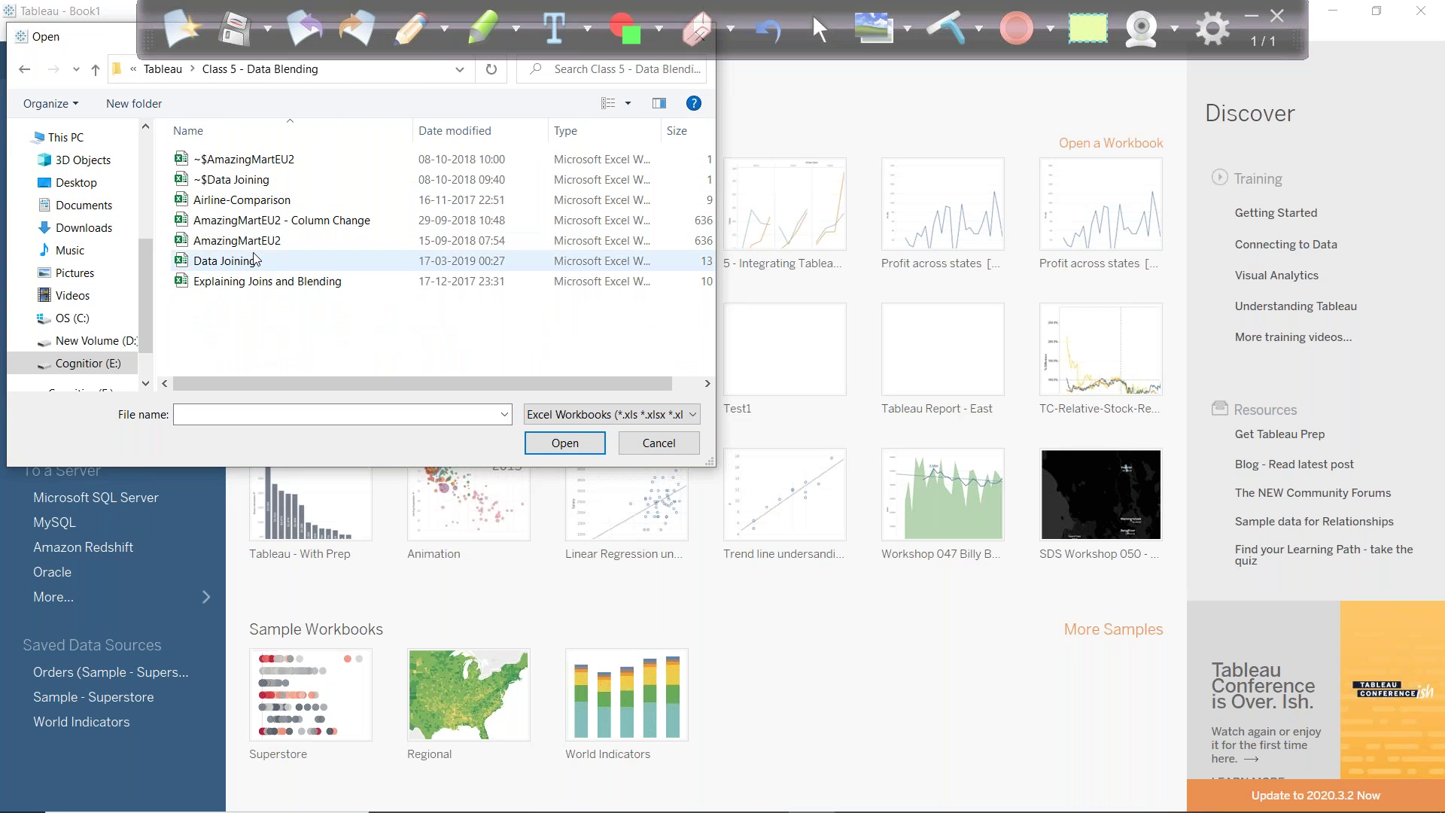
double_click(245, 248)
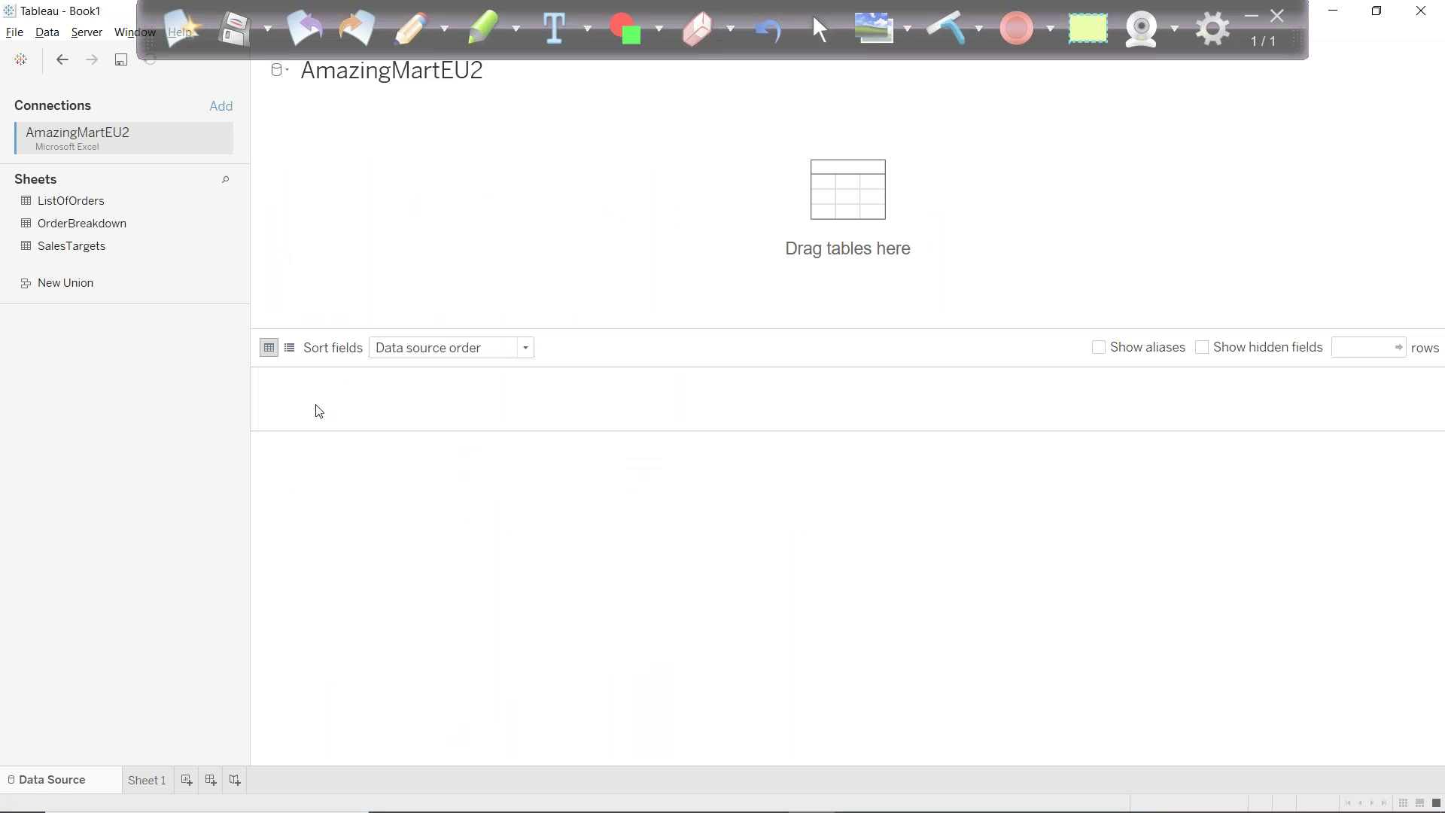
Add ListOfOrders to the data source and inner join it with OrderBreakdown on Order ID.
left_click_drag(71, 204, 677, 226)
left_click(451, 165)
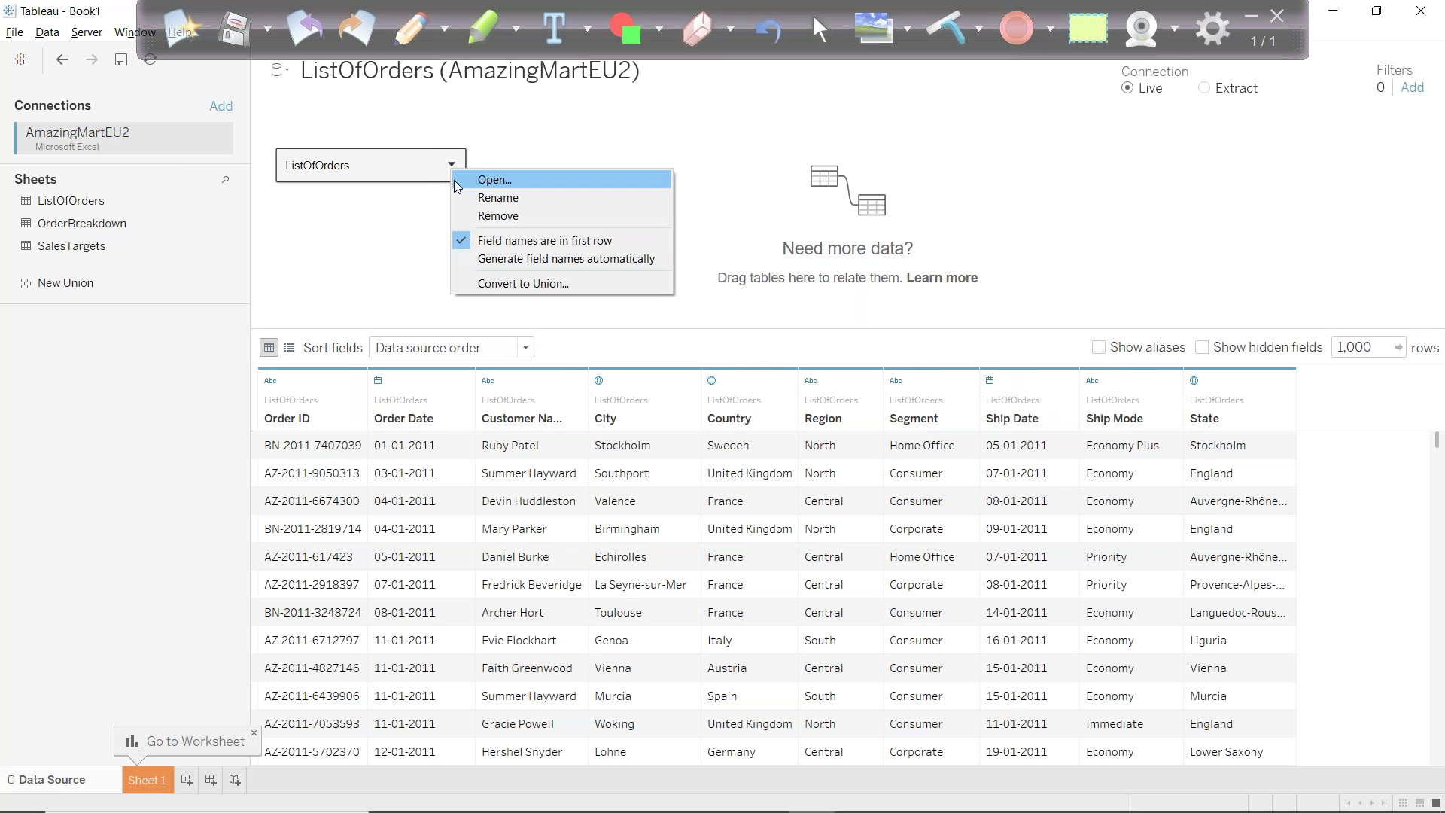
left_click(493, 180)
left_click_drag(117, 226, 595, 188)
left_click(576, 186)
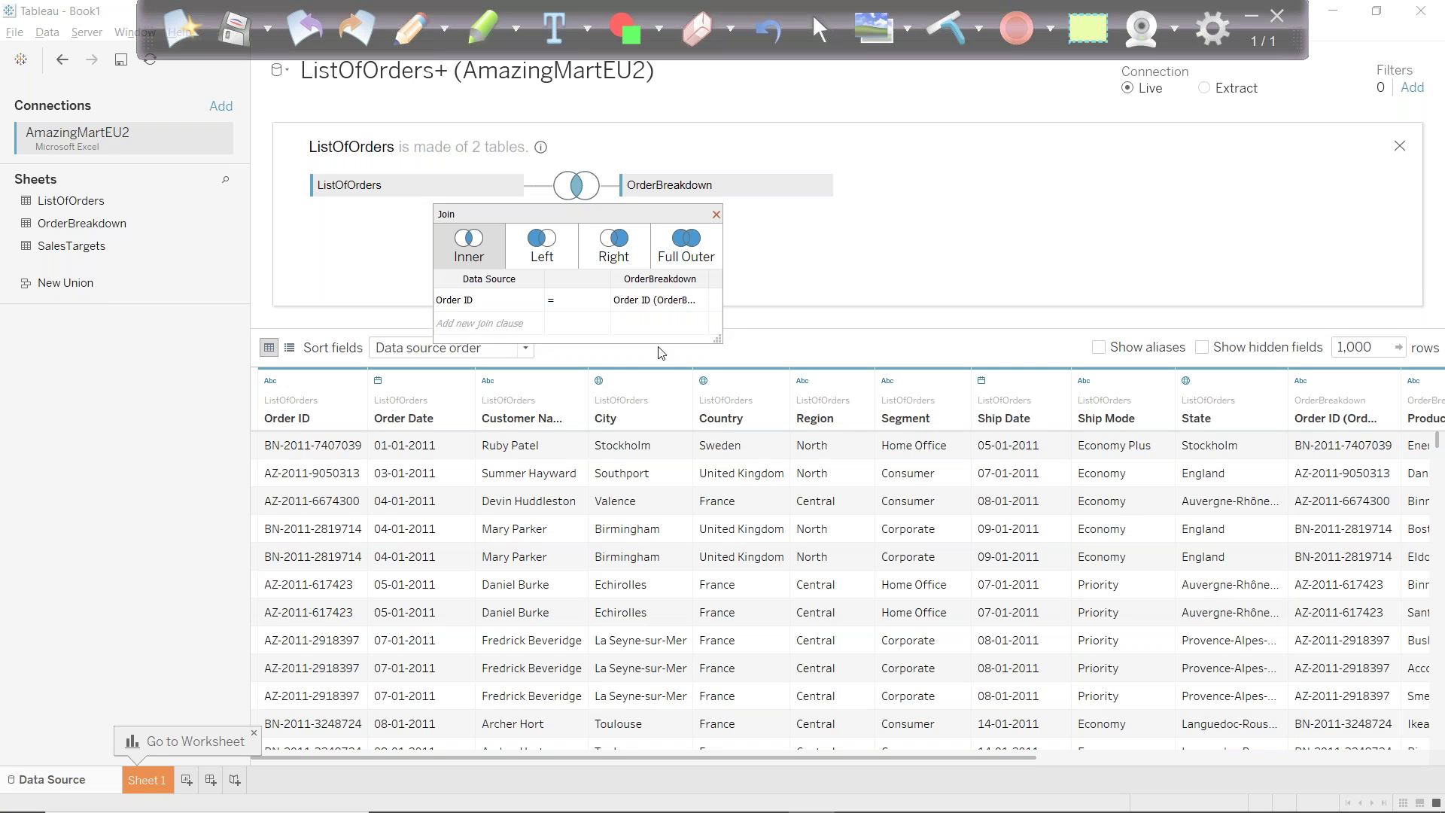
left_click(715, 215)
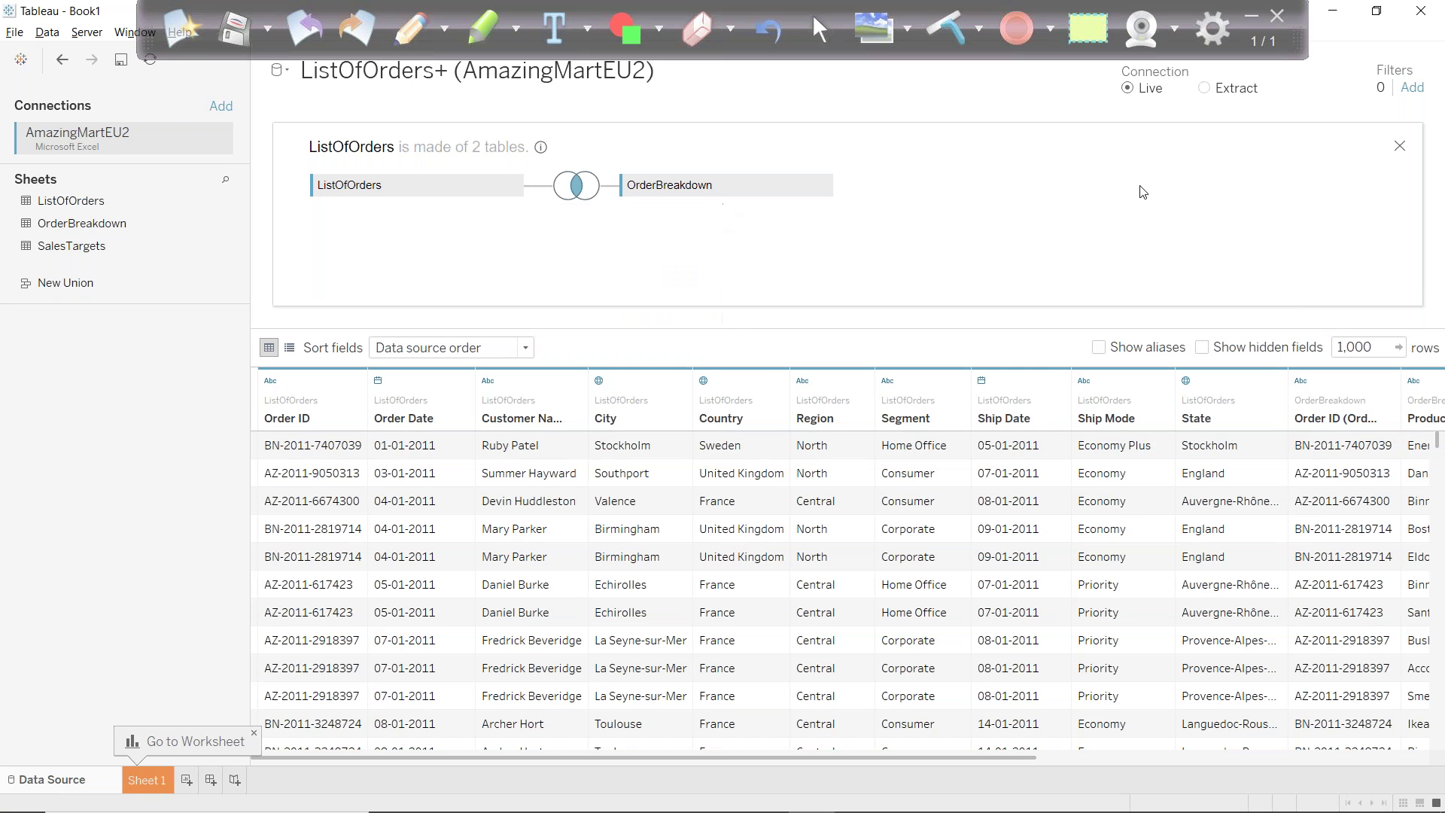
left_click(1399, 146)
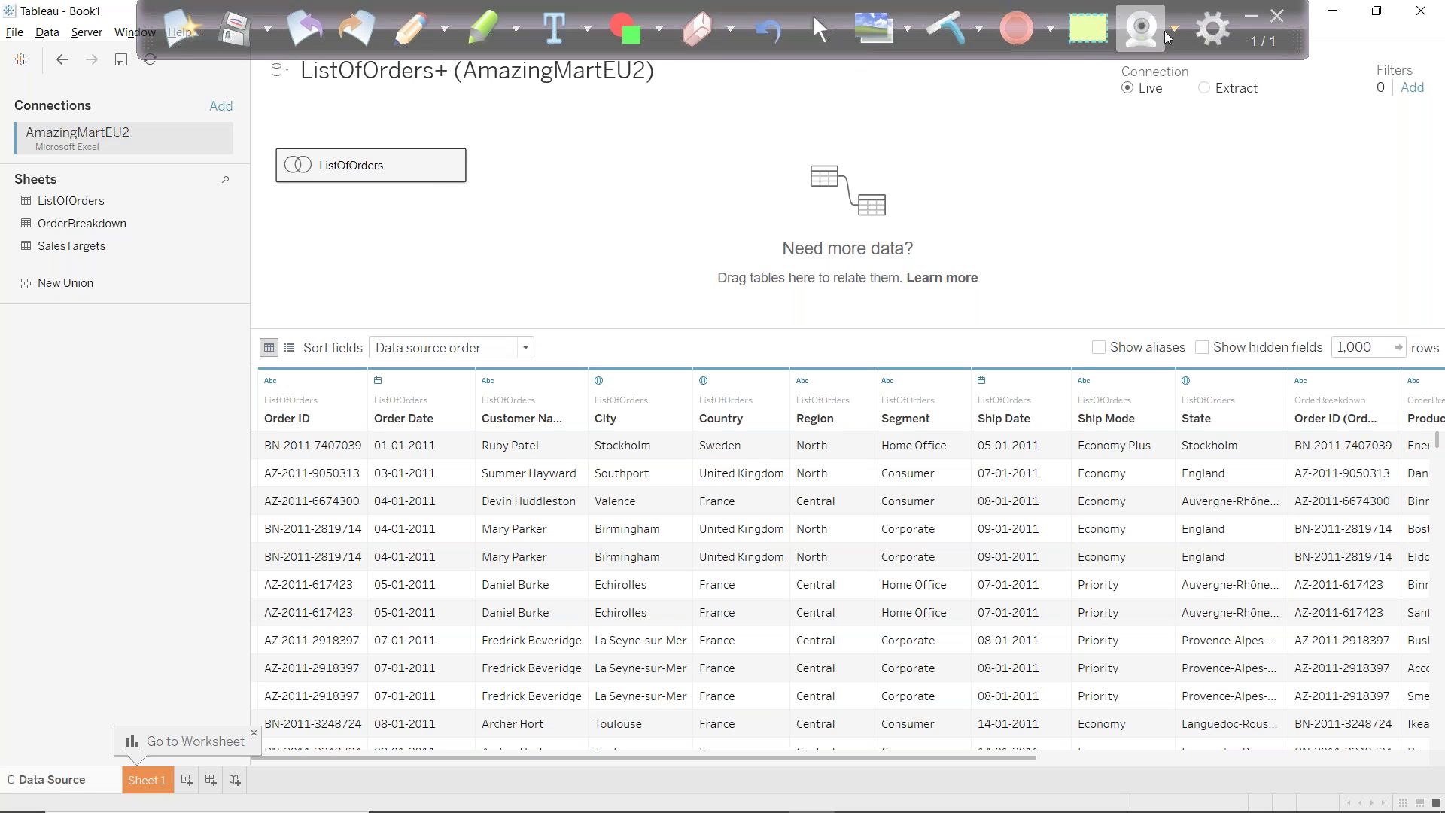
Hide the annotation toolbar and add a second data source from the AmazingMartEU2 Excel workbook using the SalesTargets table.
left_click(1262, 17)
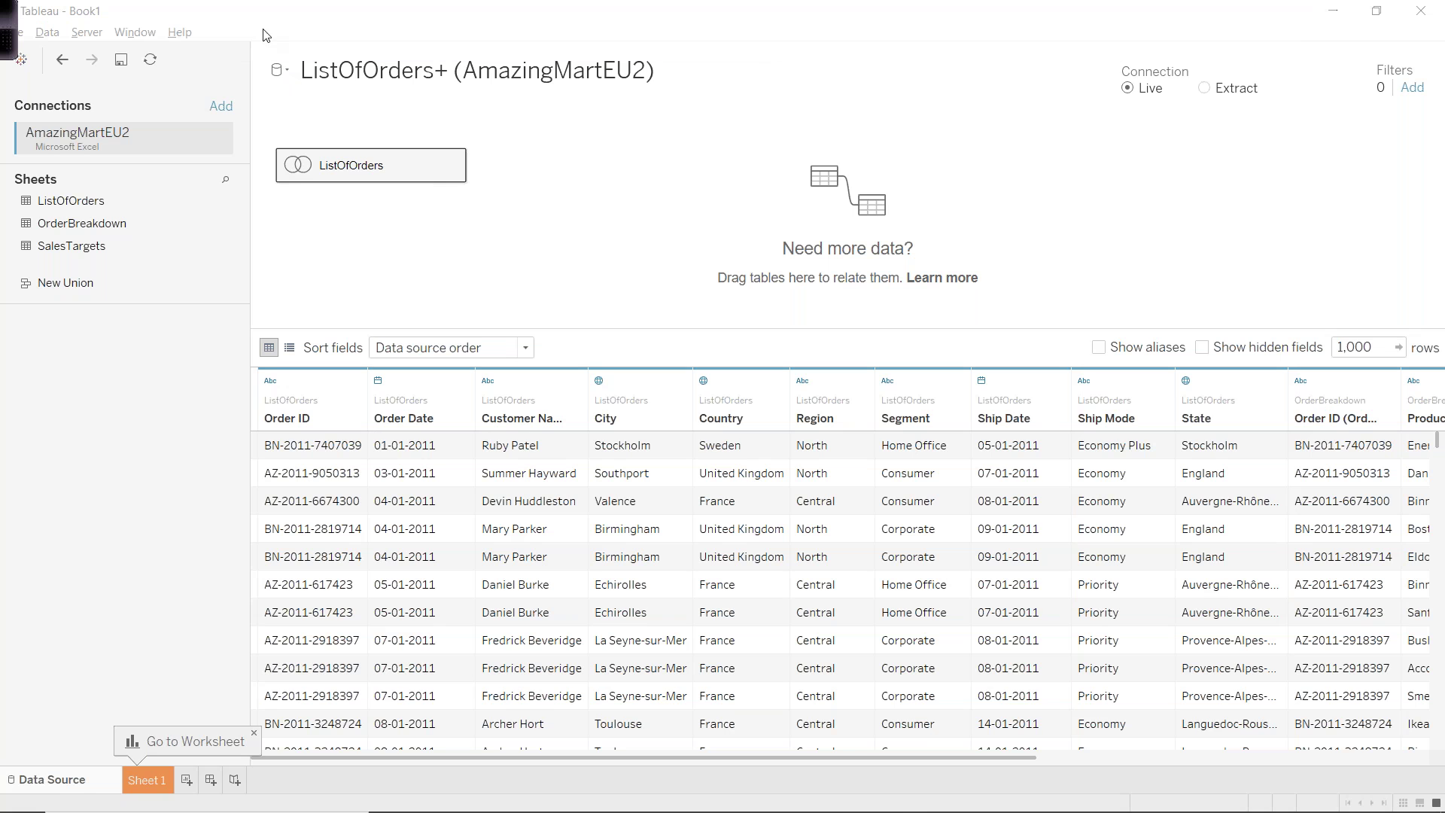
left_click(47, 32)
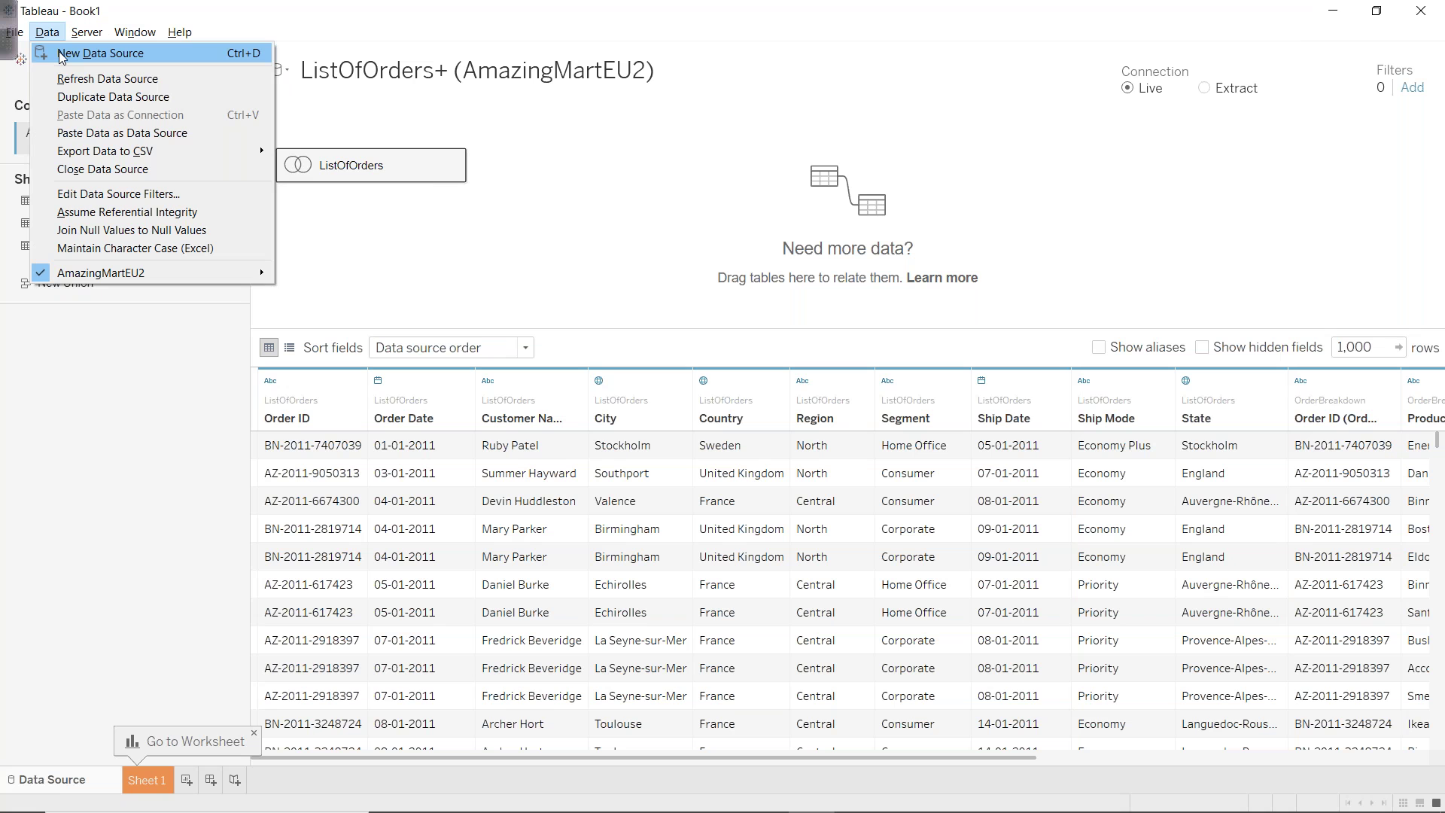
left_click(62, 55)
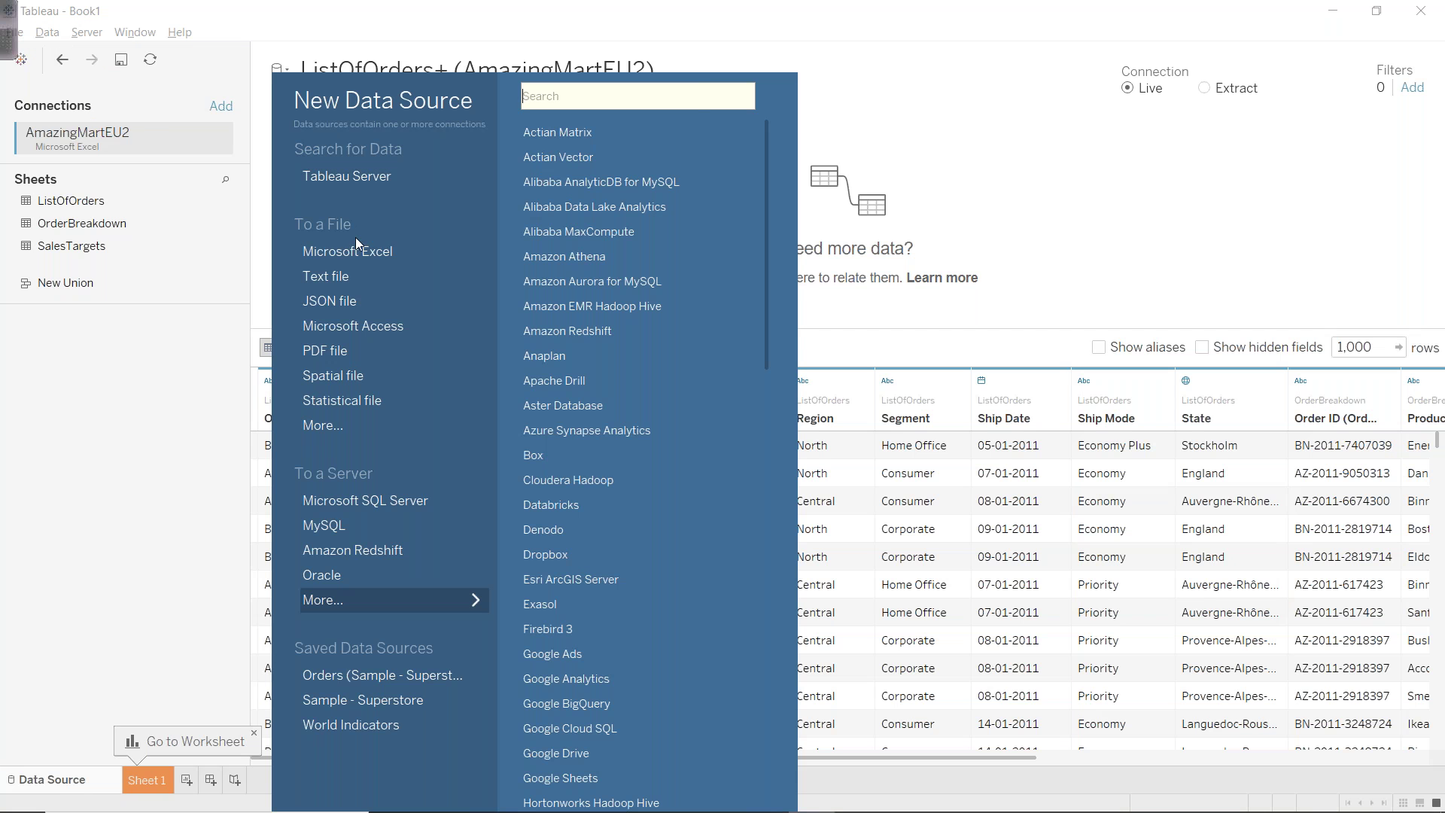
left_click(357, 250)
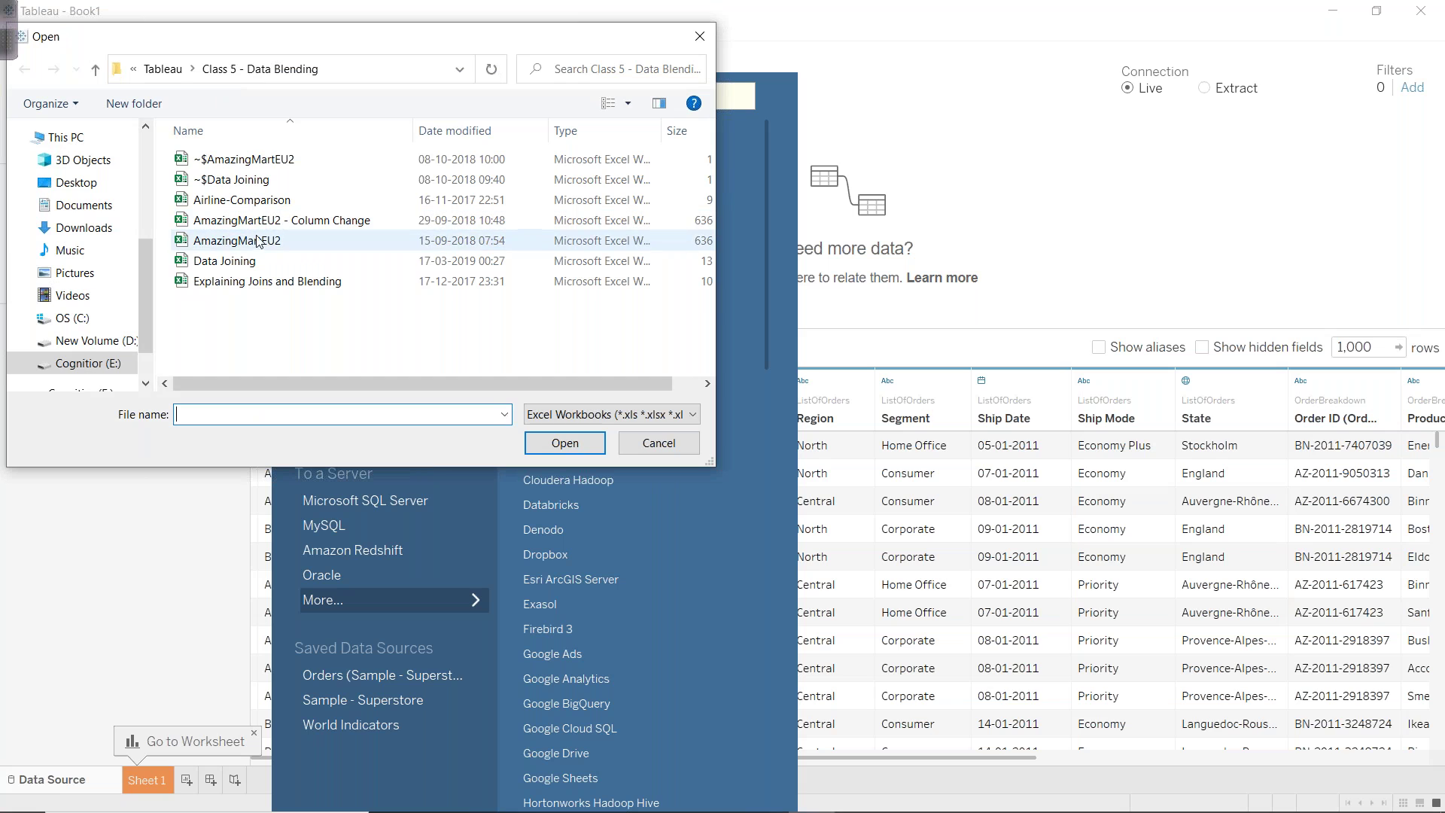
double_click(256, 249)
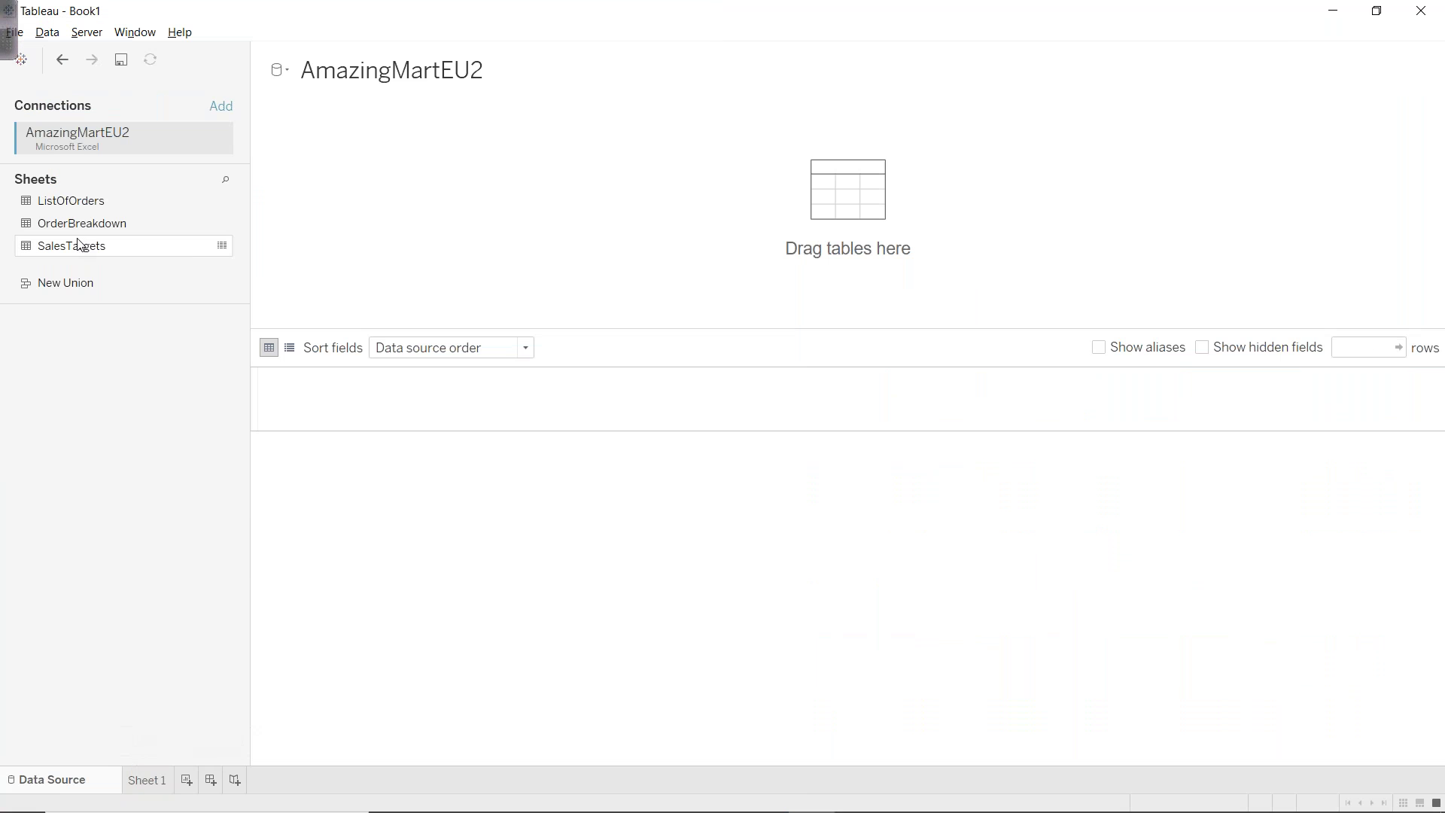
double_click(71, 245)
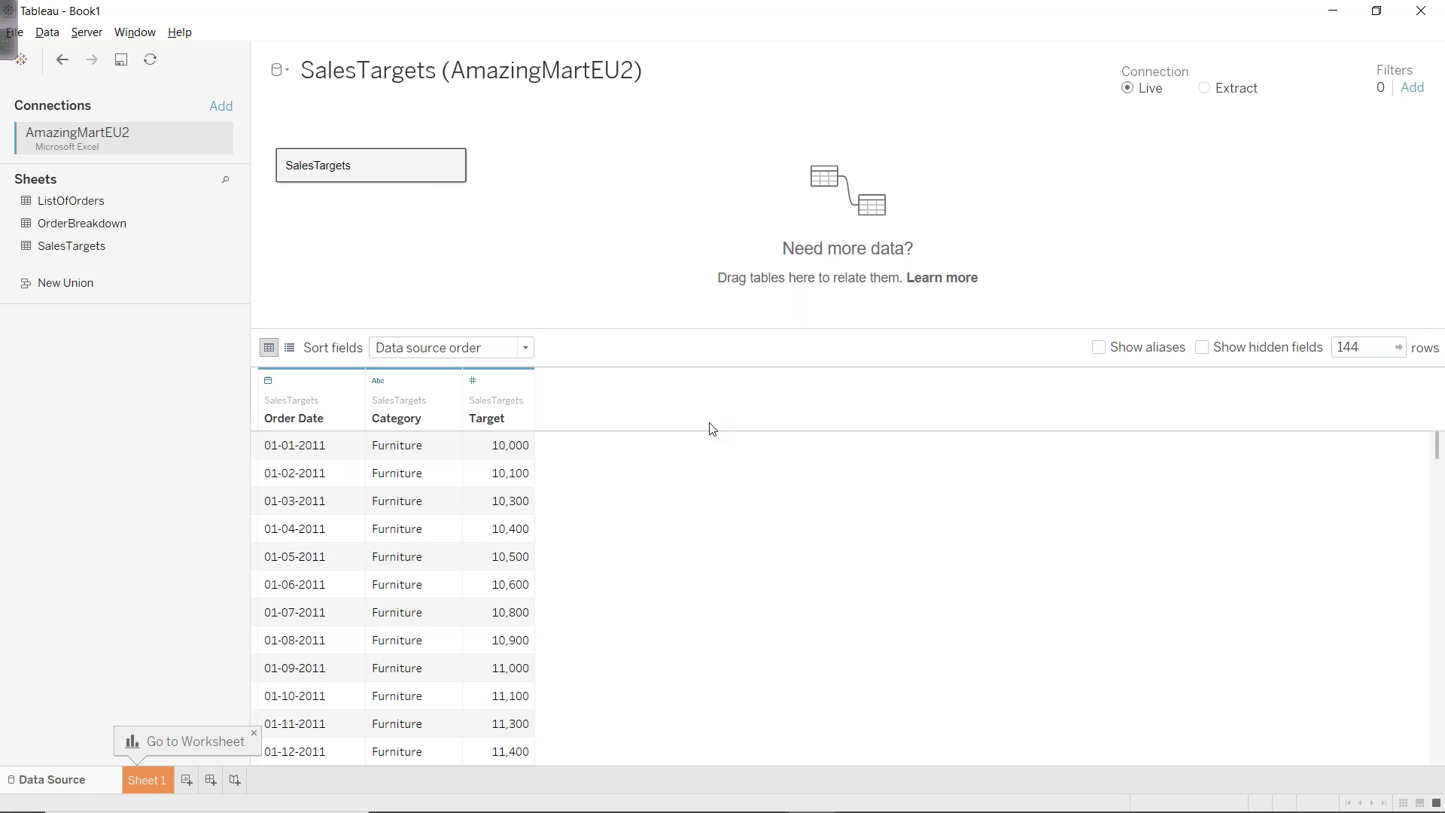
Rename the ListOfOrders+ (AmazingMartEU2) data source as Transactional Data.
left_click(287, 72)
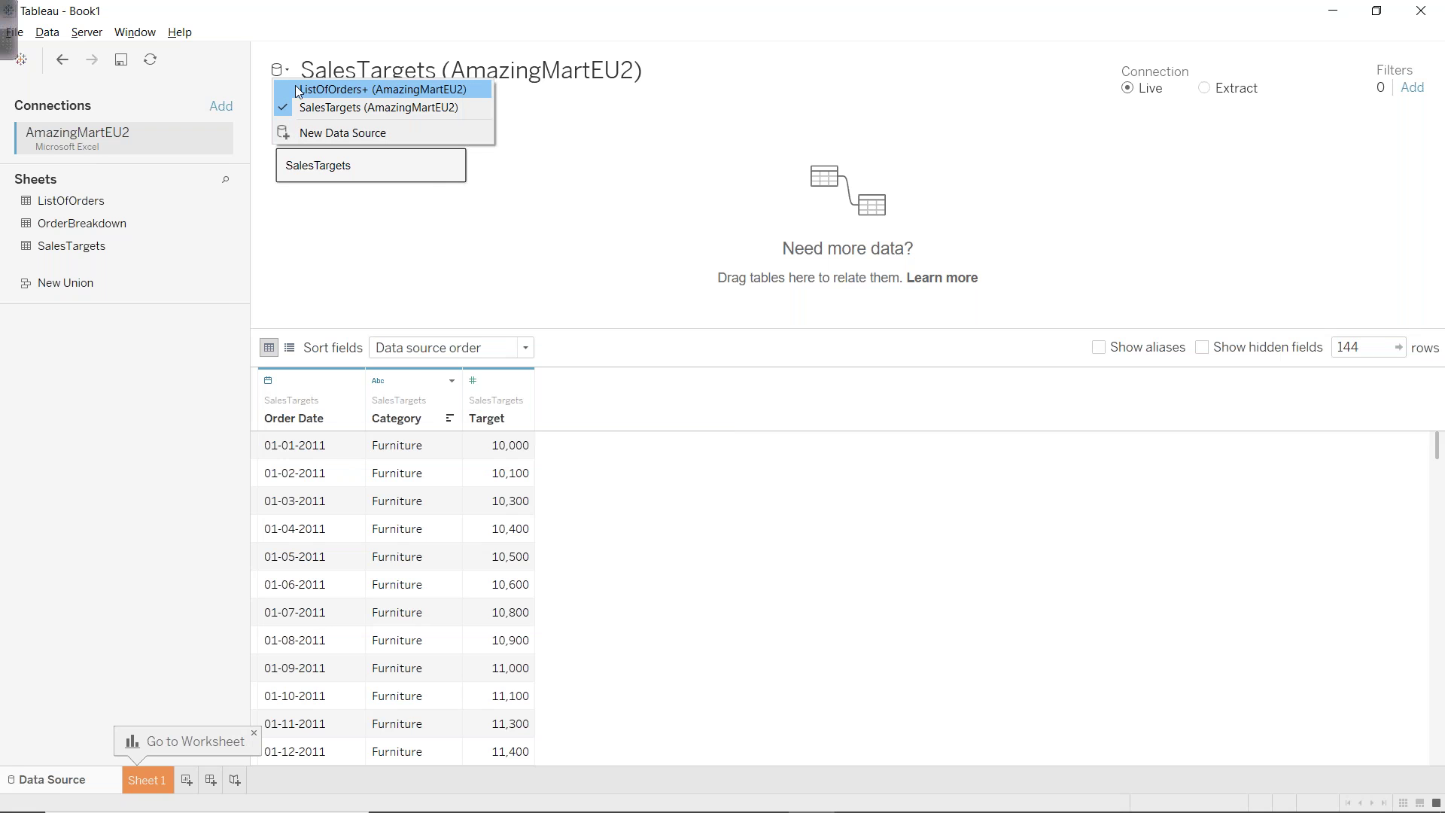
left_click(375, 90)
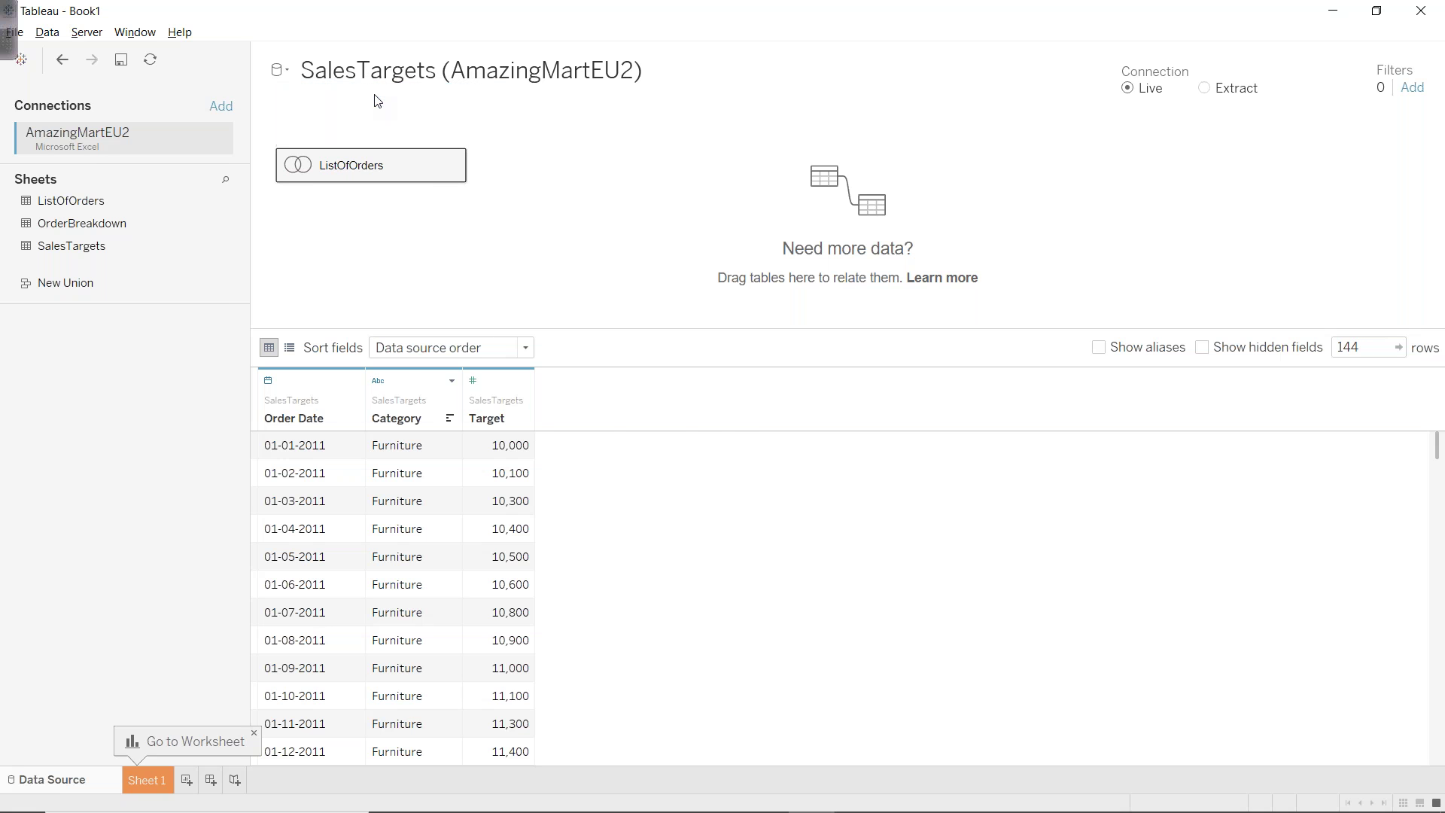
left_click(535, 71)
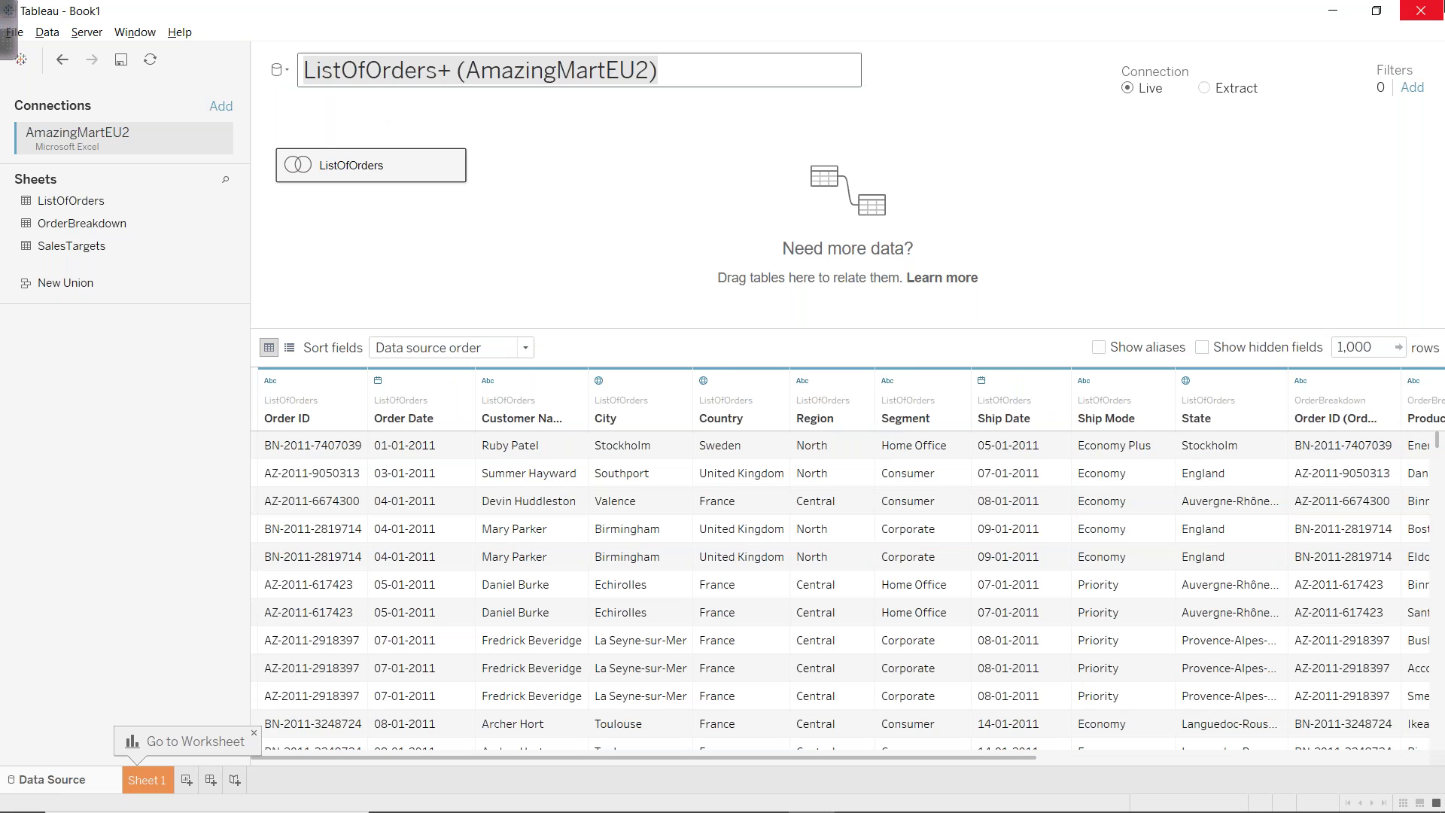
type("Transac")
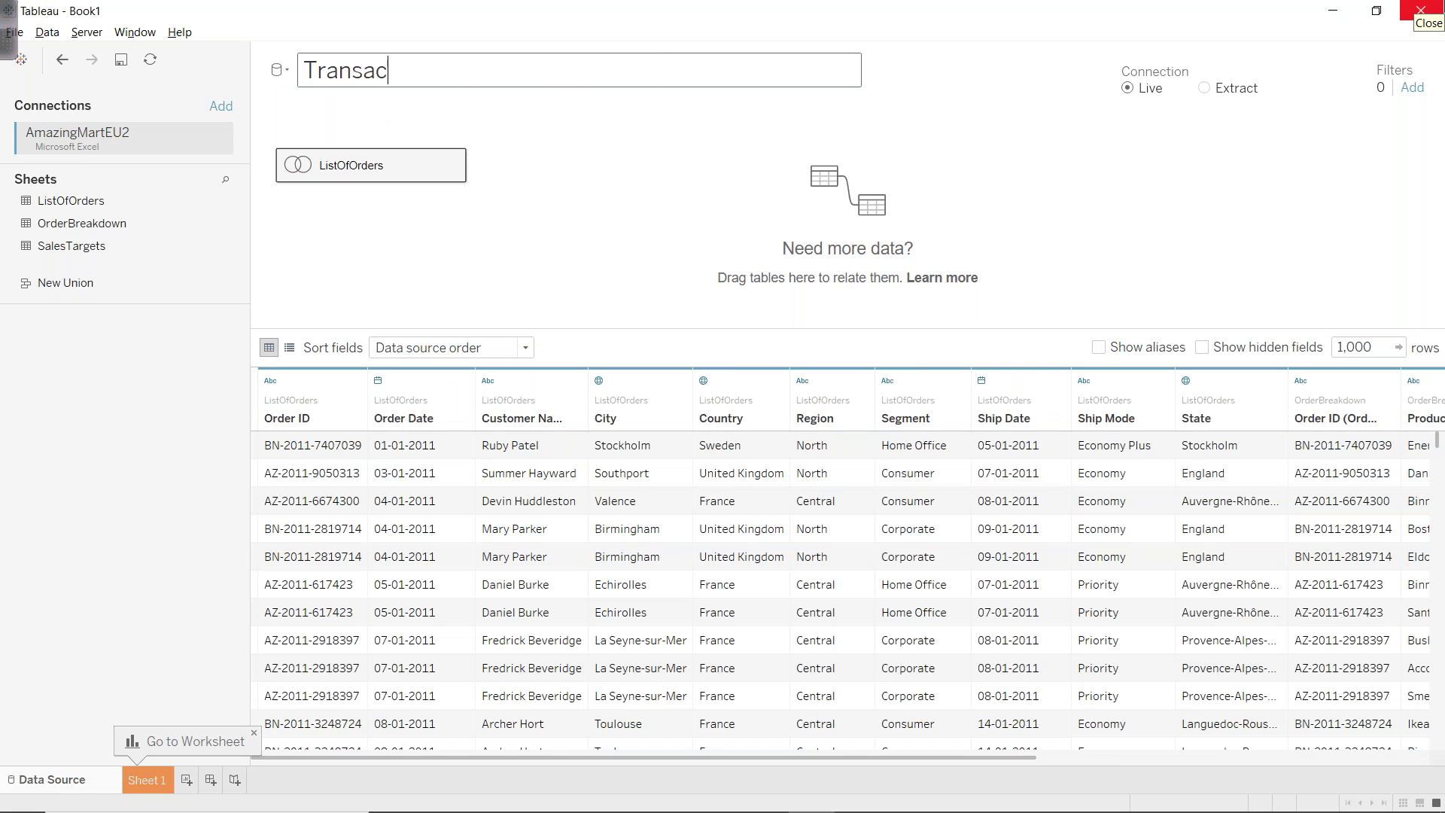
type("tional Data")
key("Return")
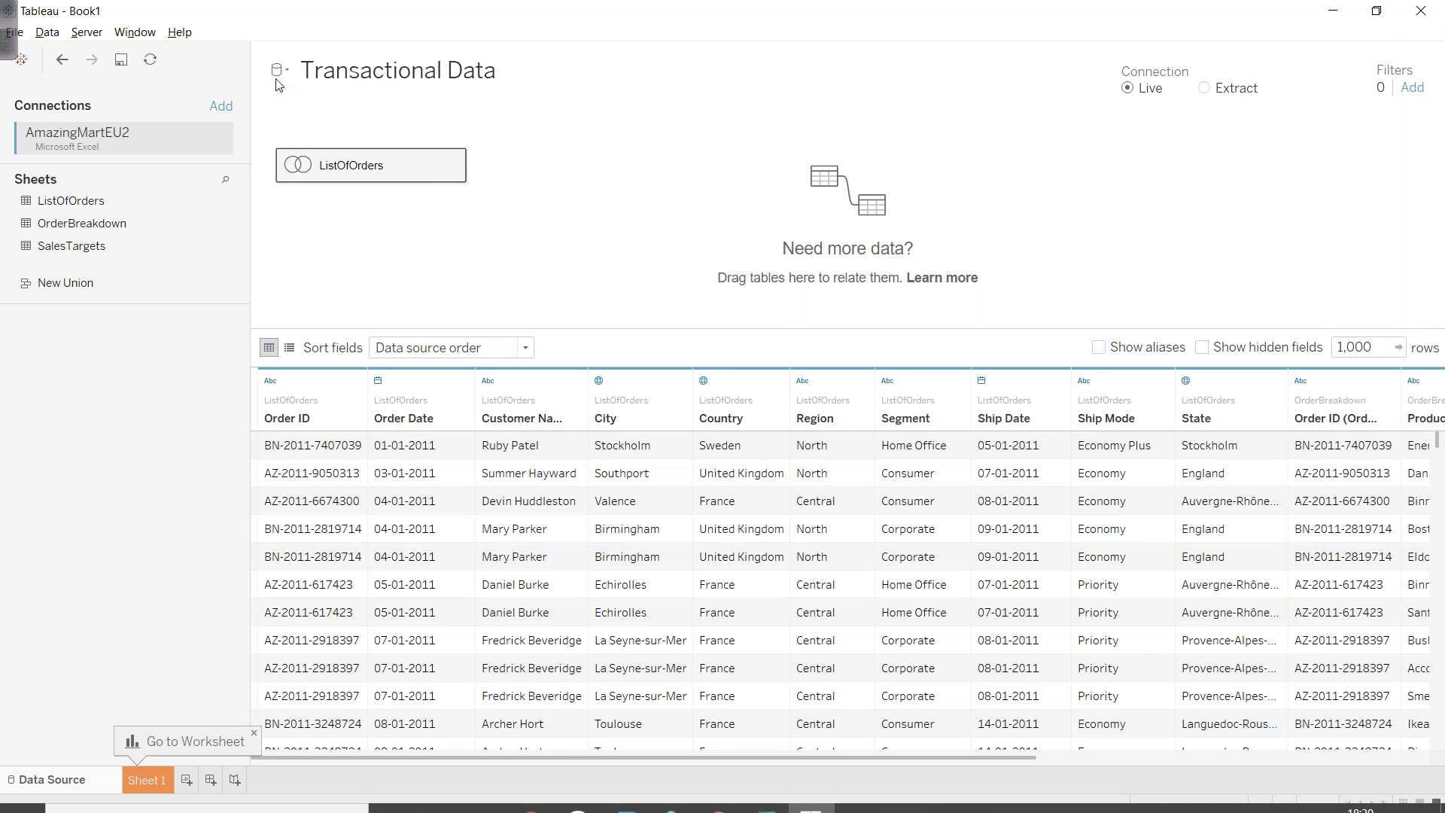
Rename the SalesTargets (AmazingMartEU2) data source as Target Data.
left_click(280, 70)
left_click(296, 92)
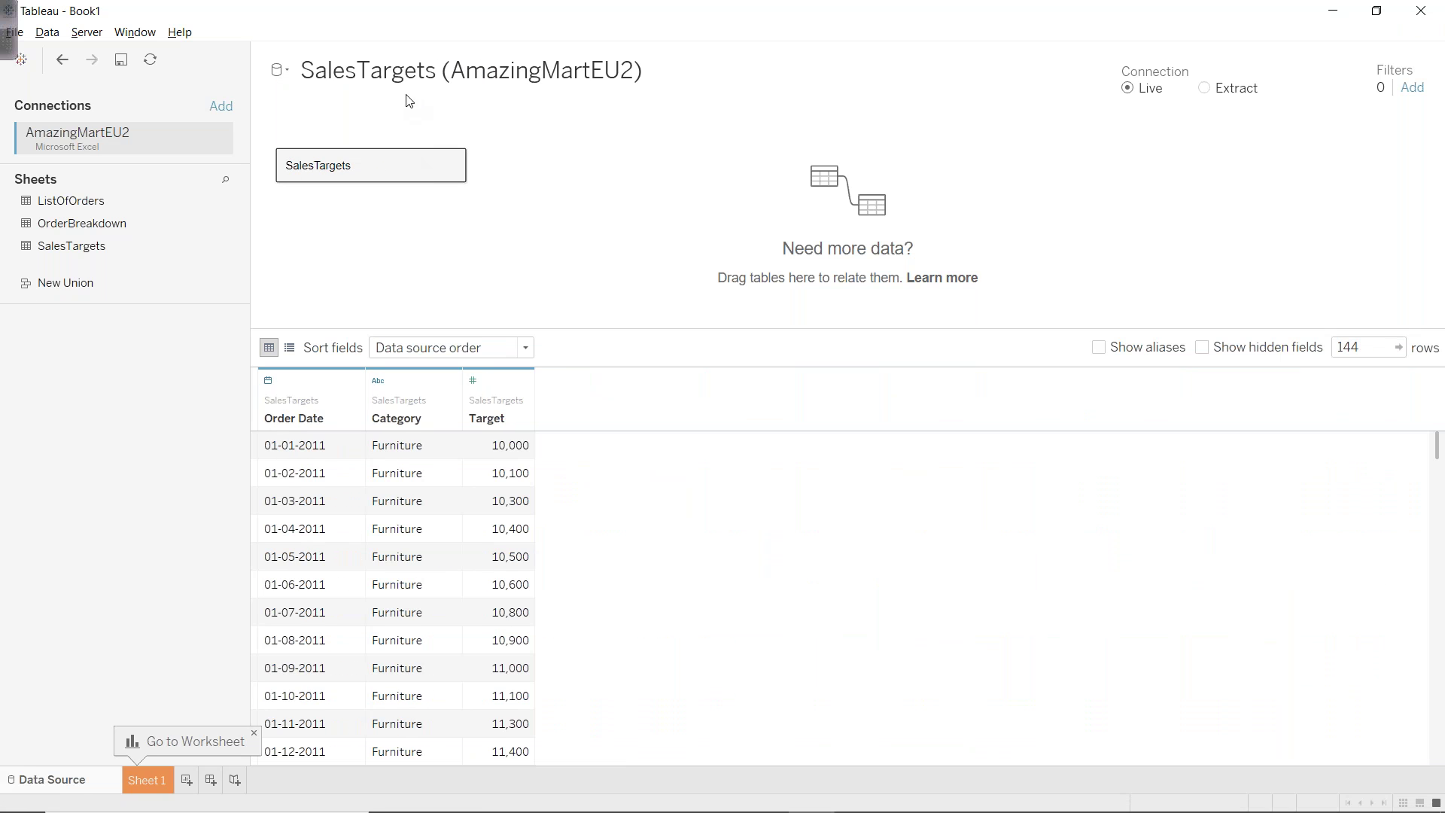
left_click(532, 73)
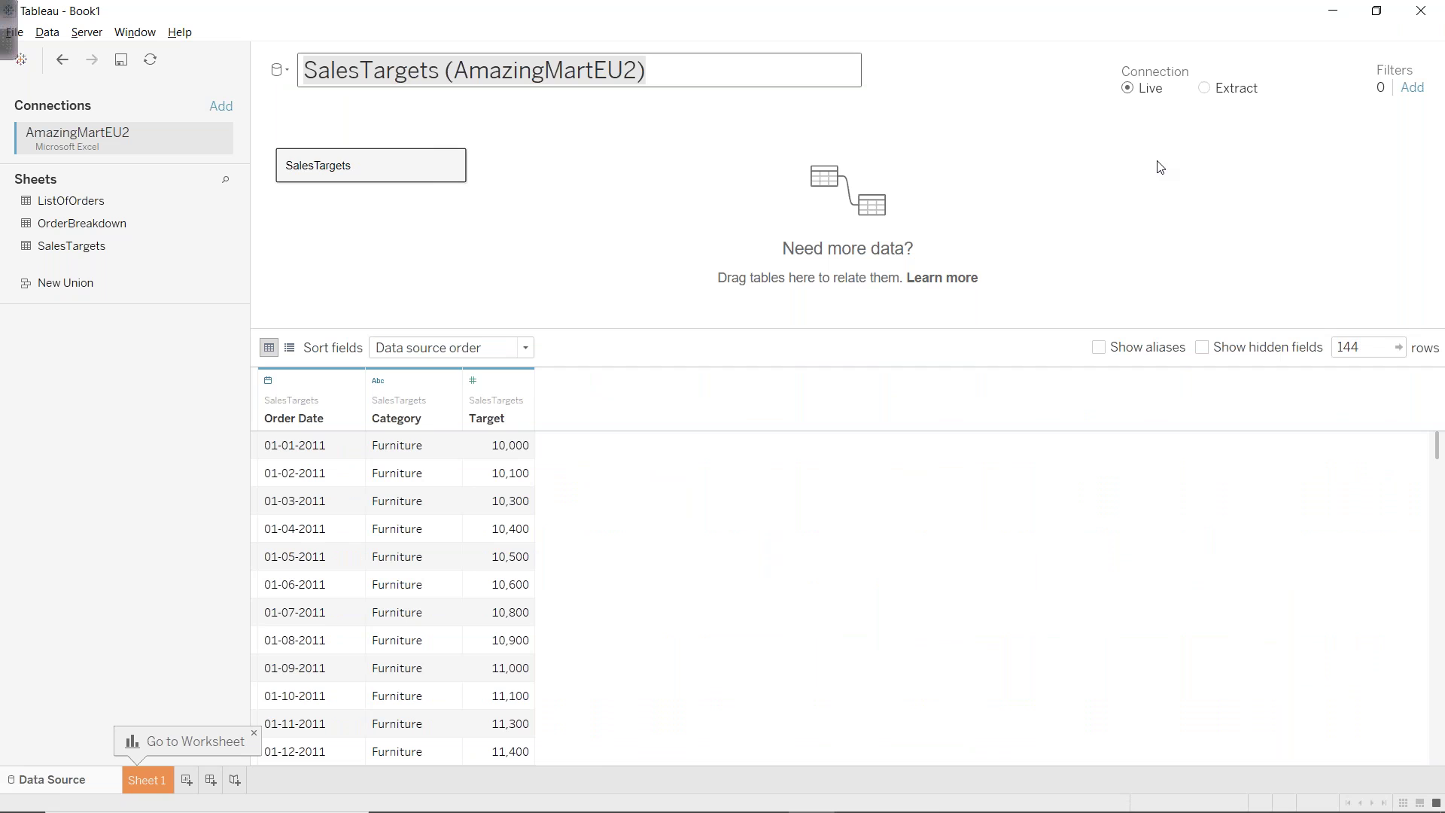
type("Ta")
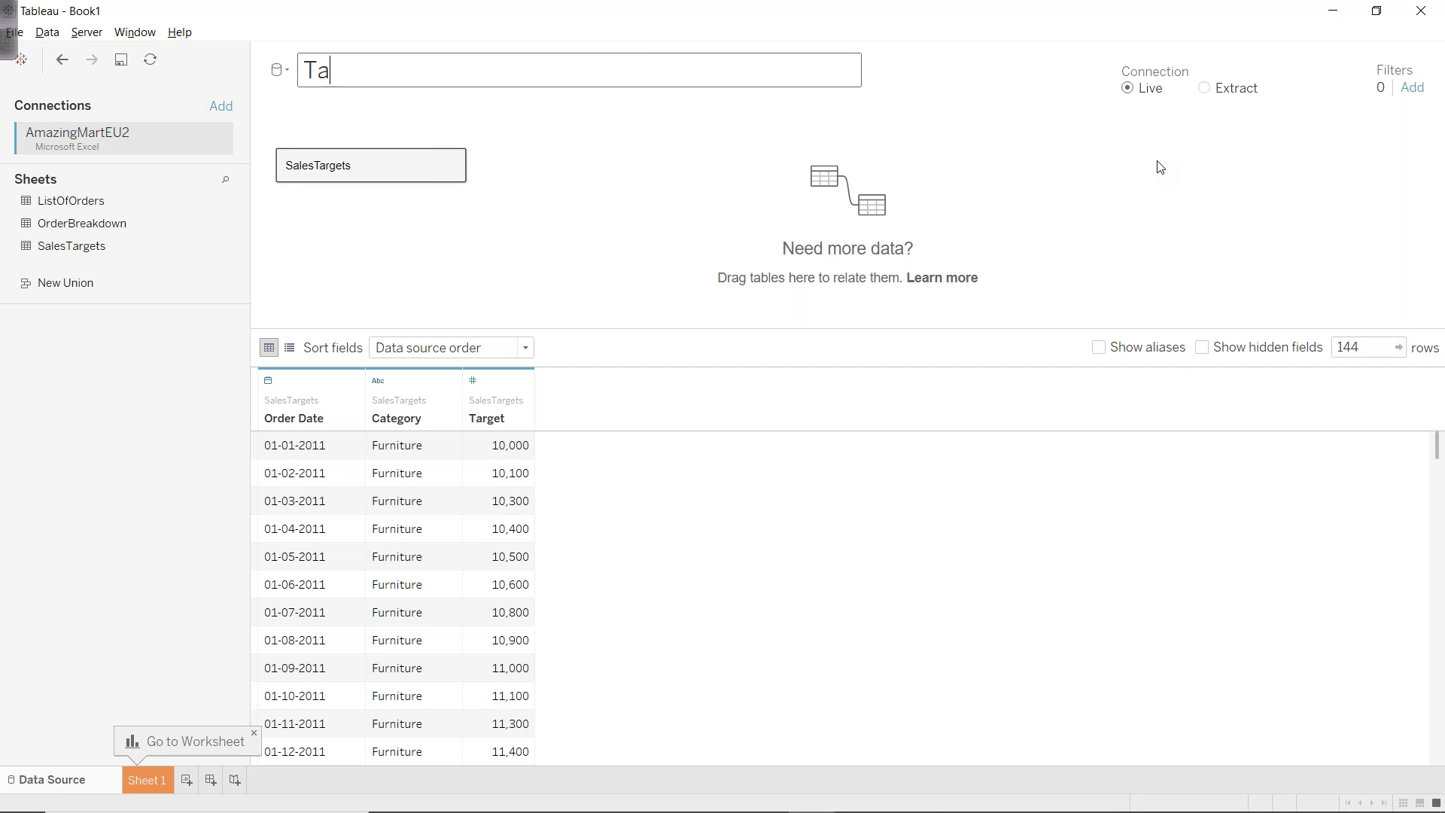
type("rget Data")
key("Return")
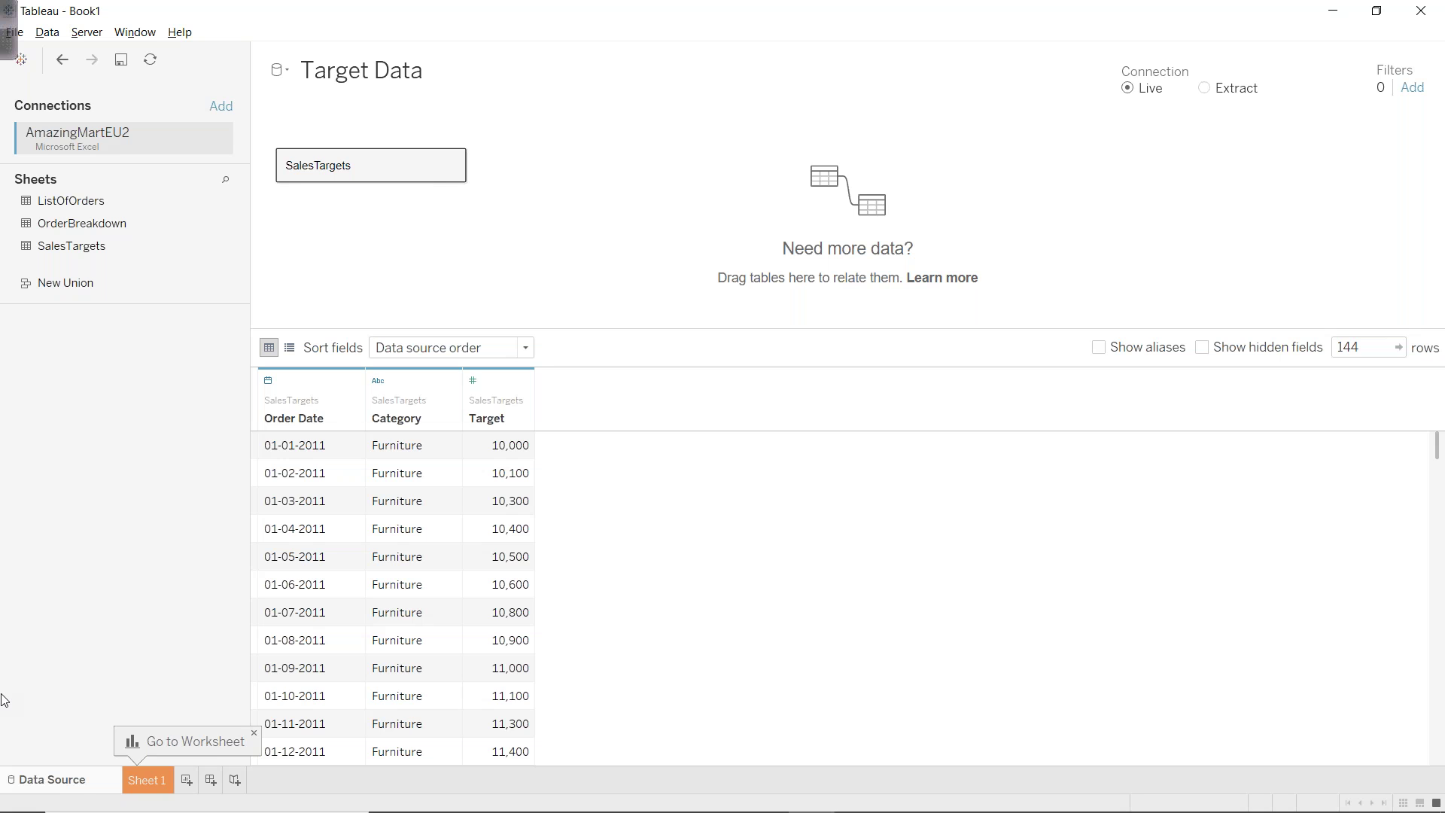
Open Sheet 1 and display the fields of the Target Data source.
left_click(148, 783)
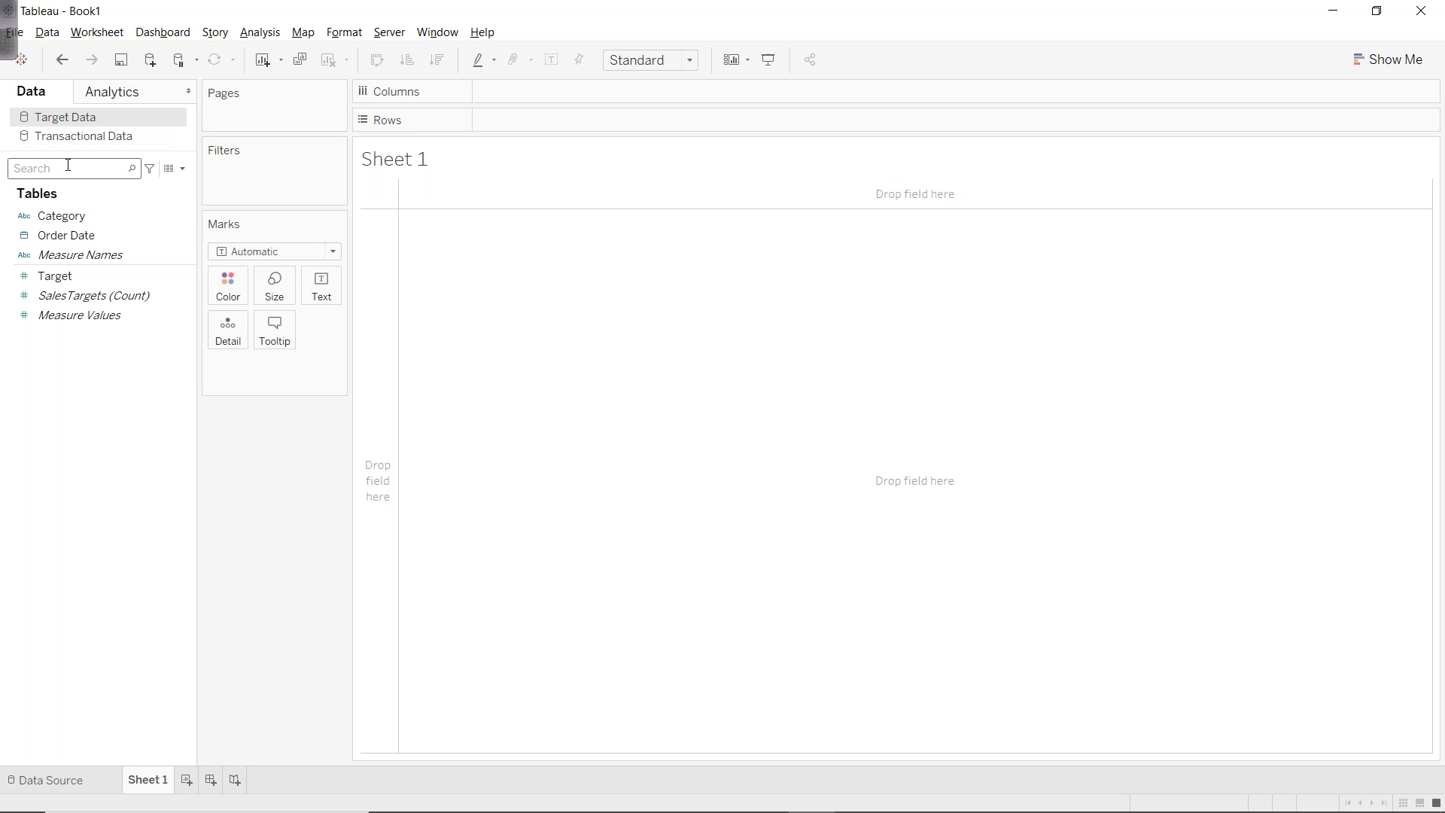
left_click(71, 134)
left_click(74, 123)
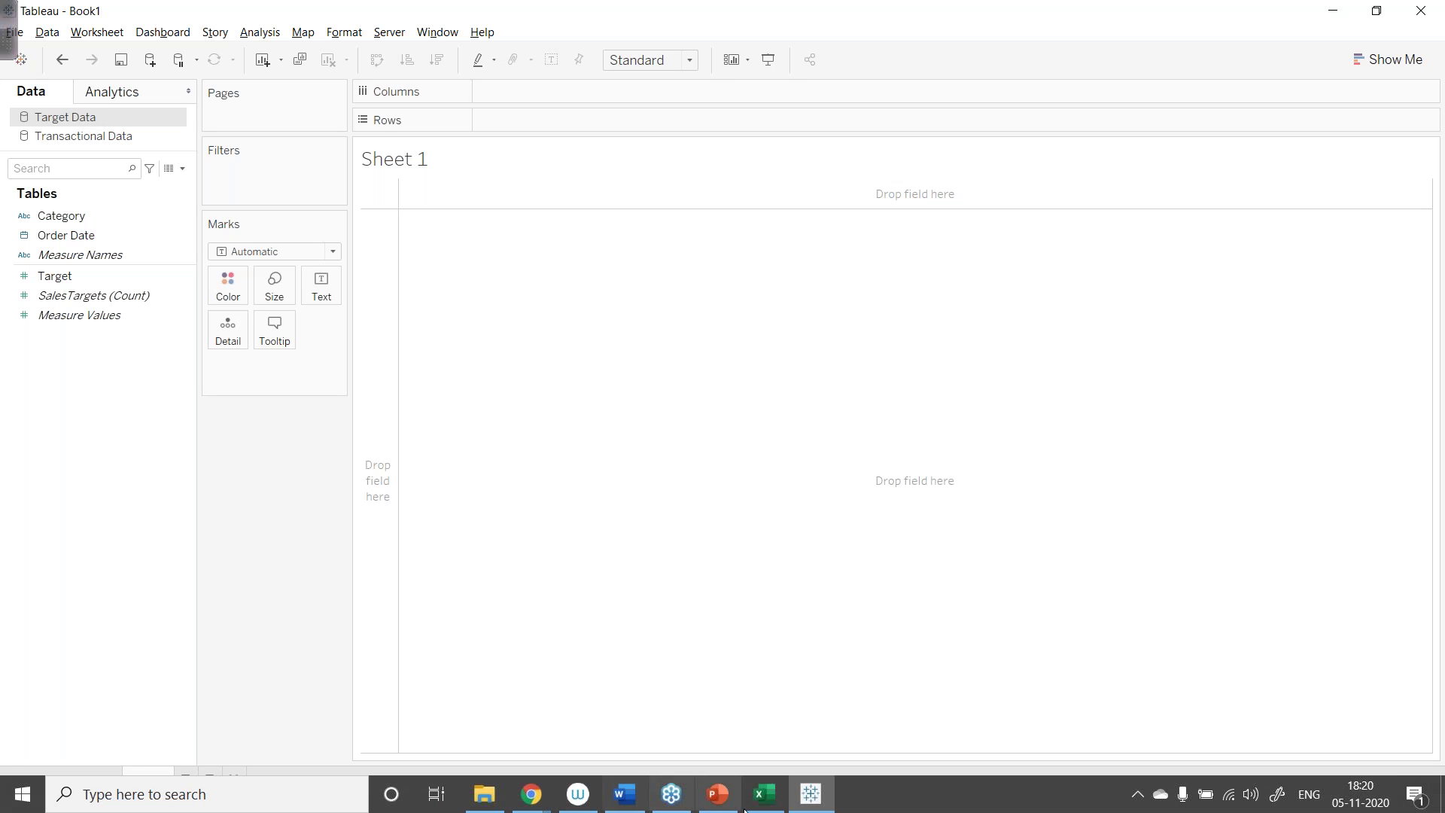
Switch to the Excel workbook, examine the Order Date and Category columns of SalesTargets, and return to Tableau.
left_click(765, 792)
left_click_drag(76, 169, 222, 167)
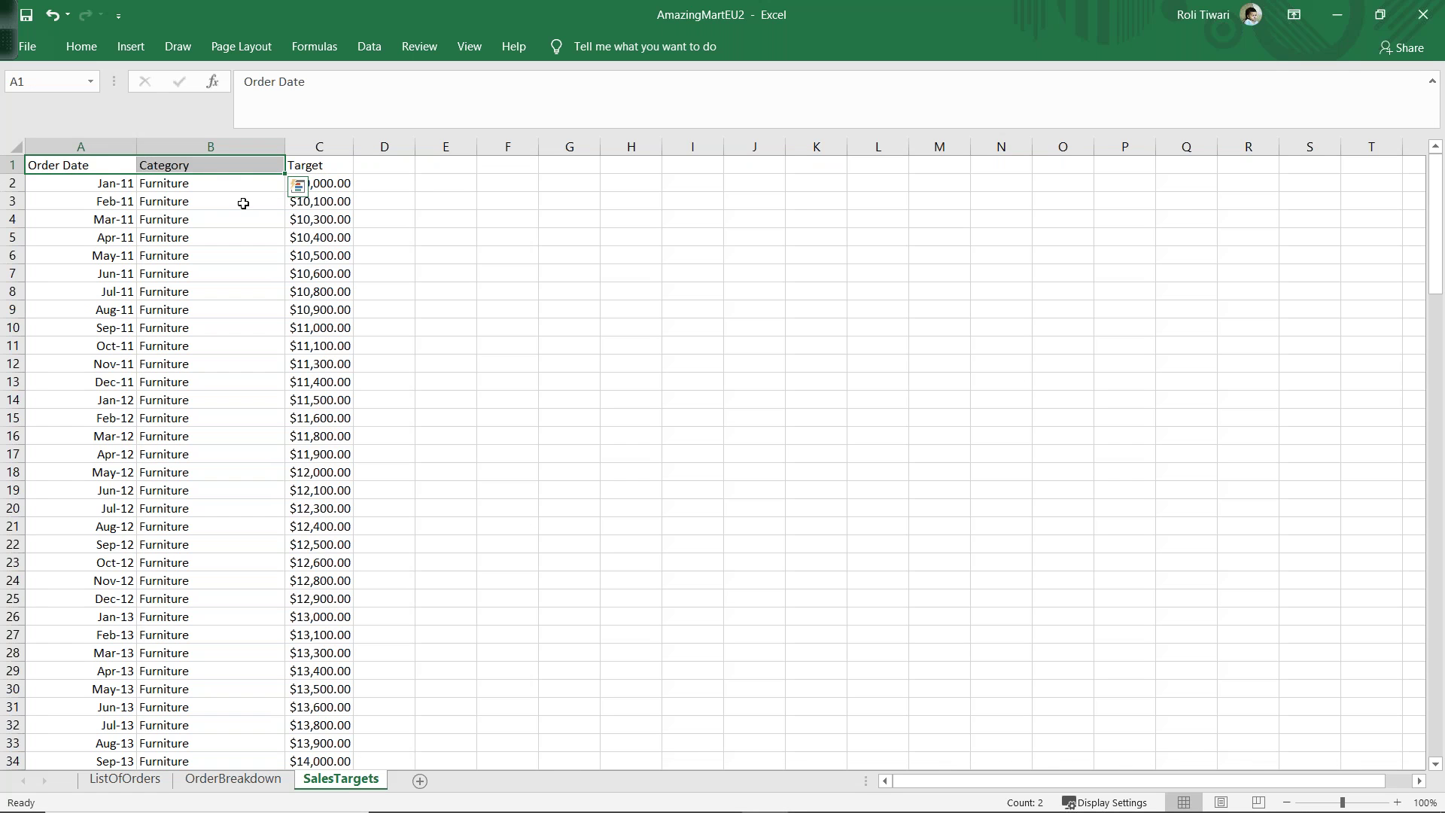
left_click(69, 163)
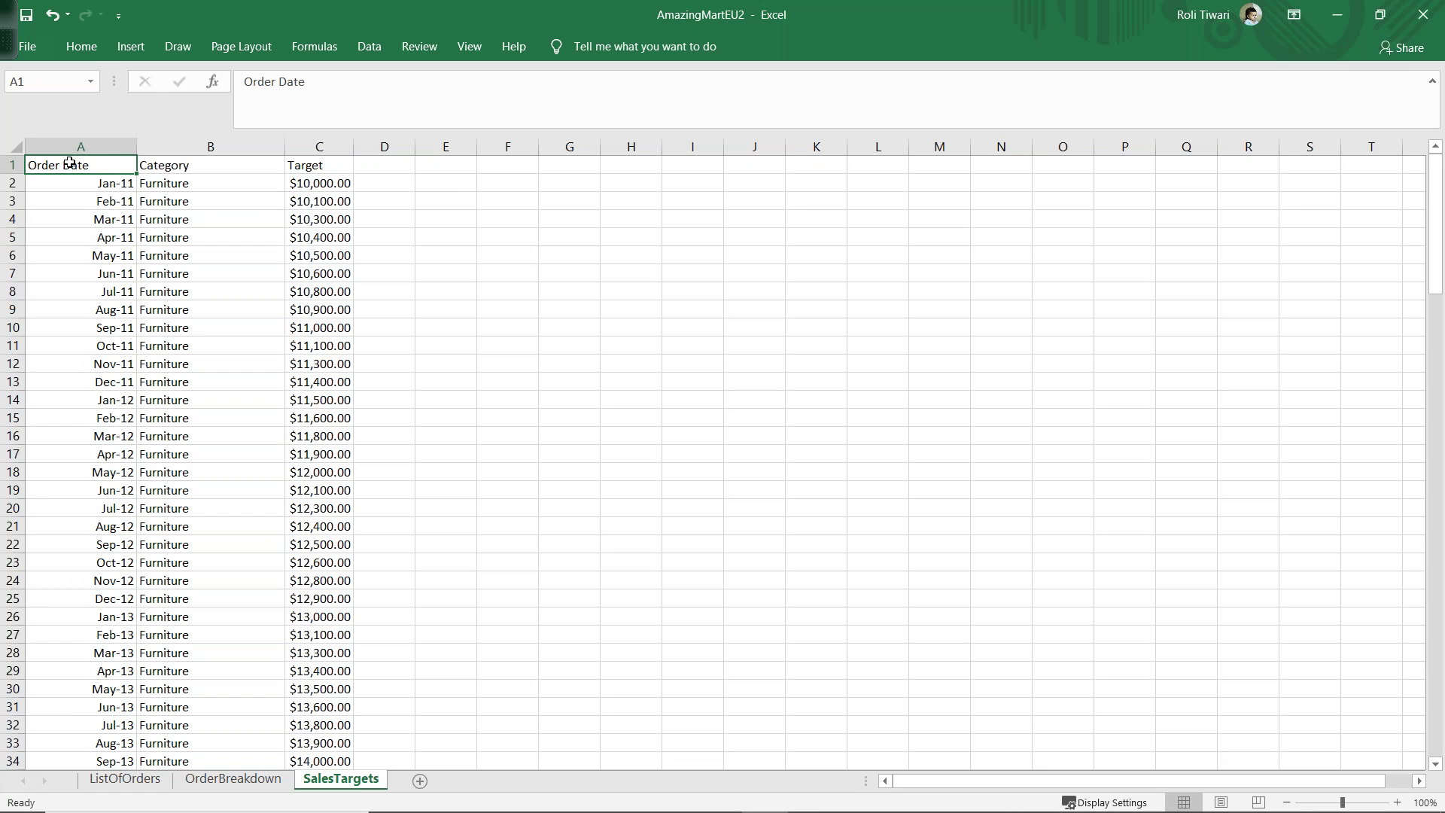
left_click(174, 167)
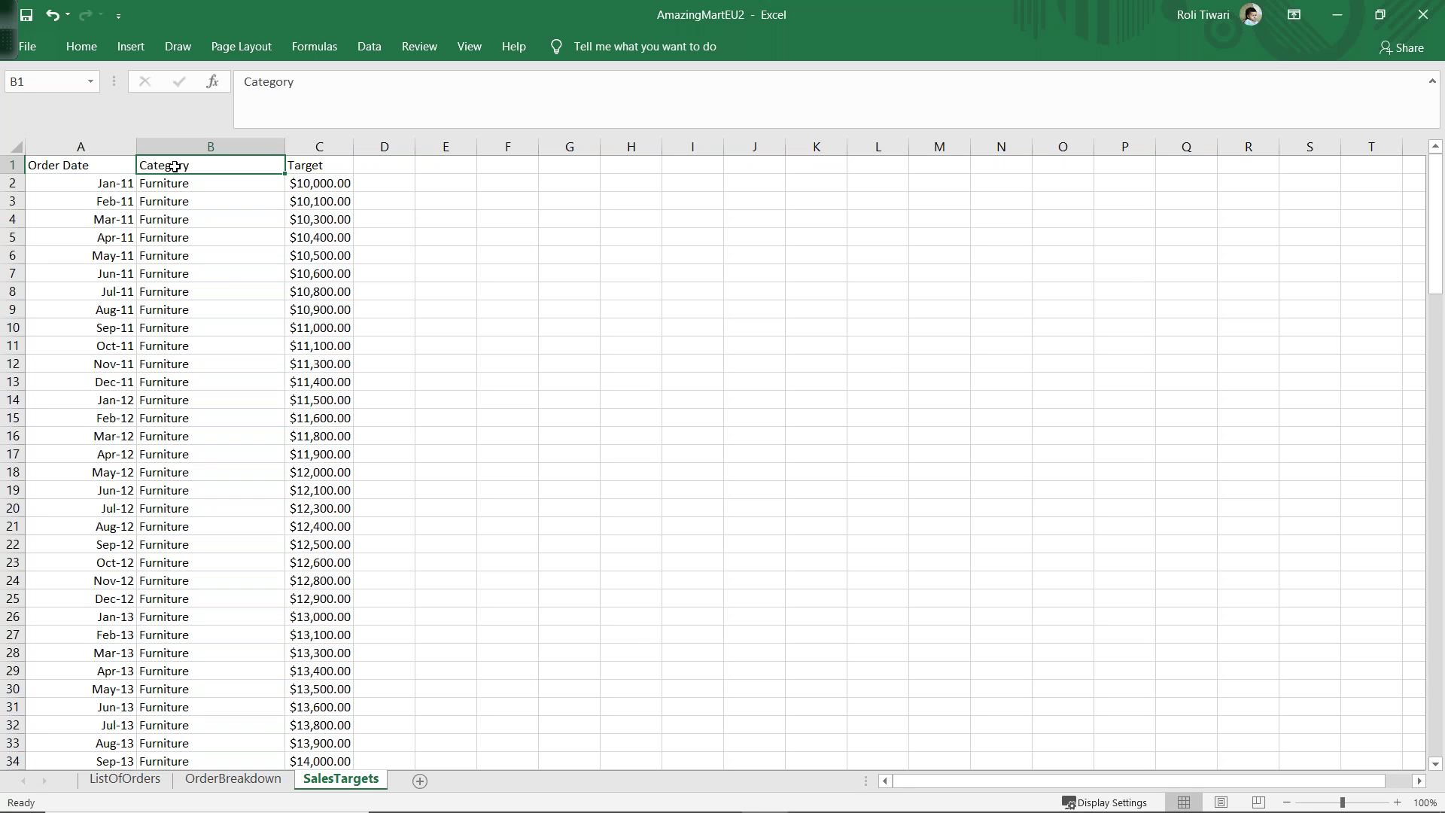
left_click(1337, 14)
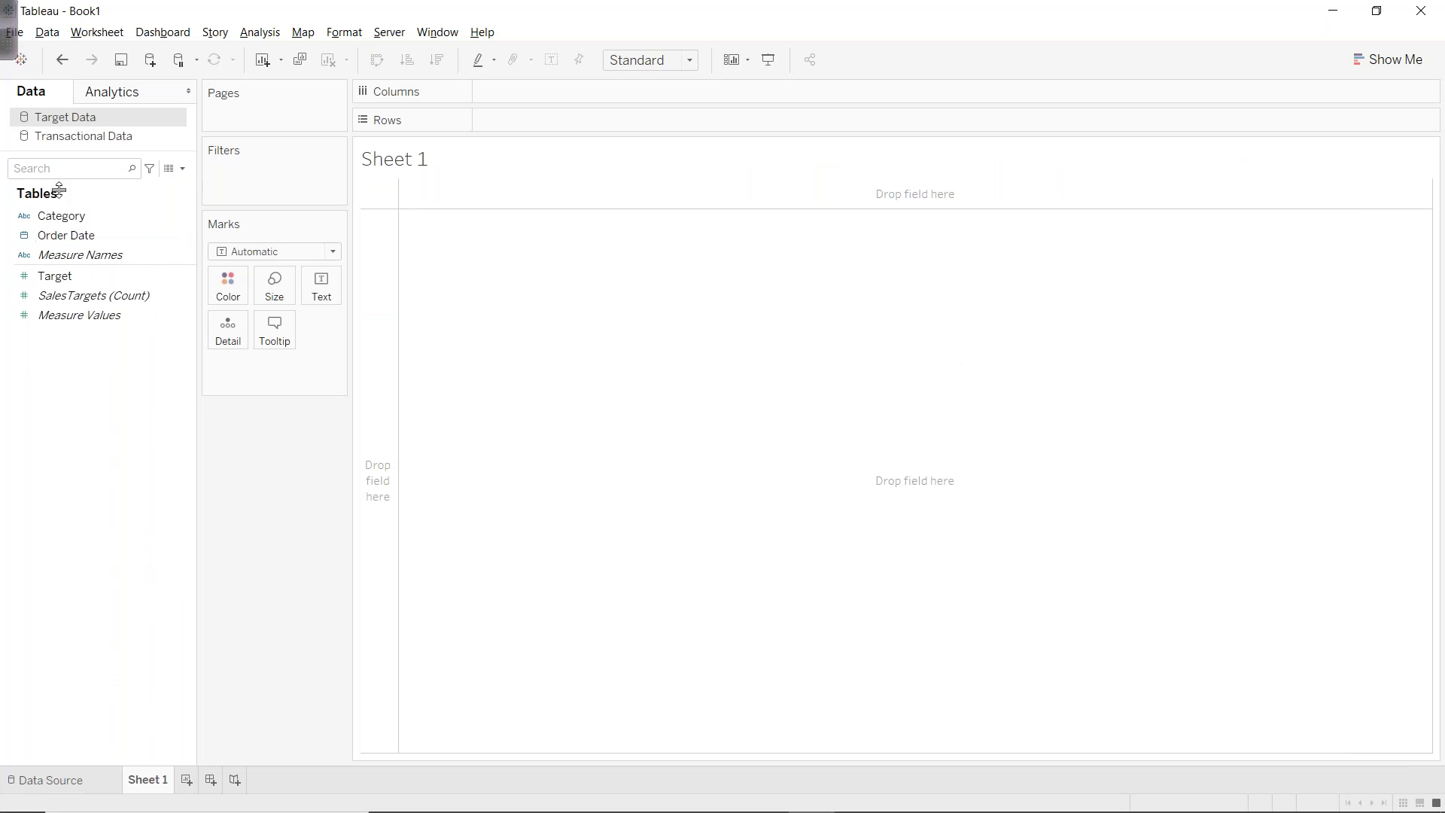
From Transactional Data, put Order Date on Columns as a continuous month, and Category and Sales on Rows.
left_click(83, 135)
left_click_drag(79, 254, 520, 95)
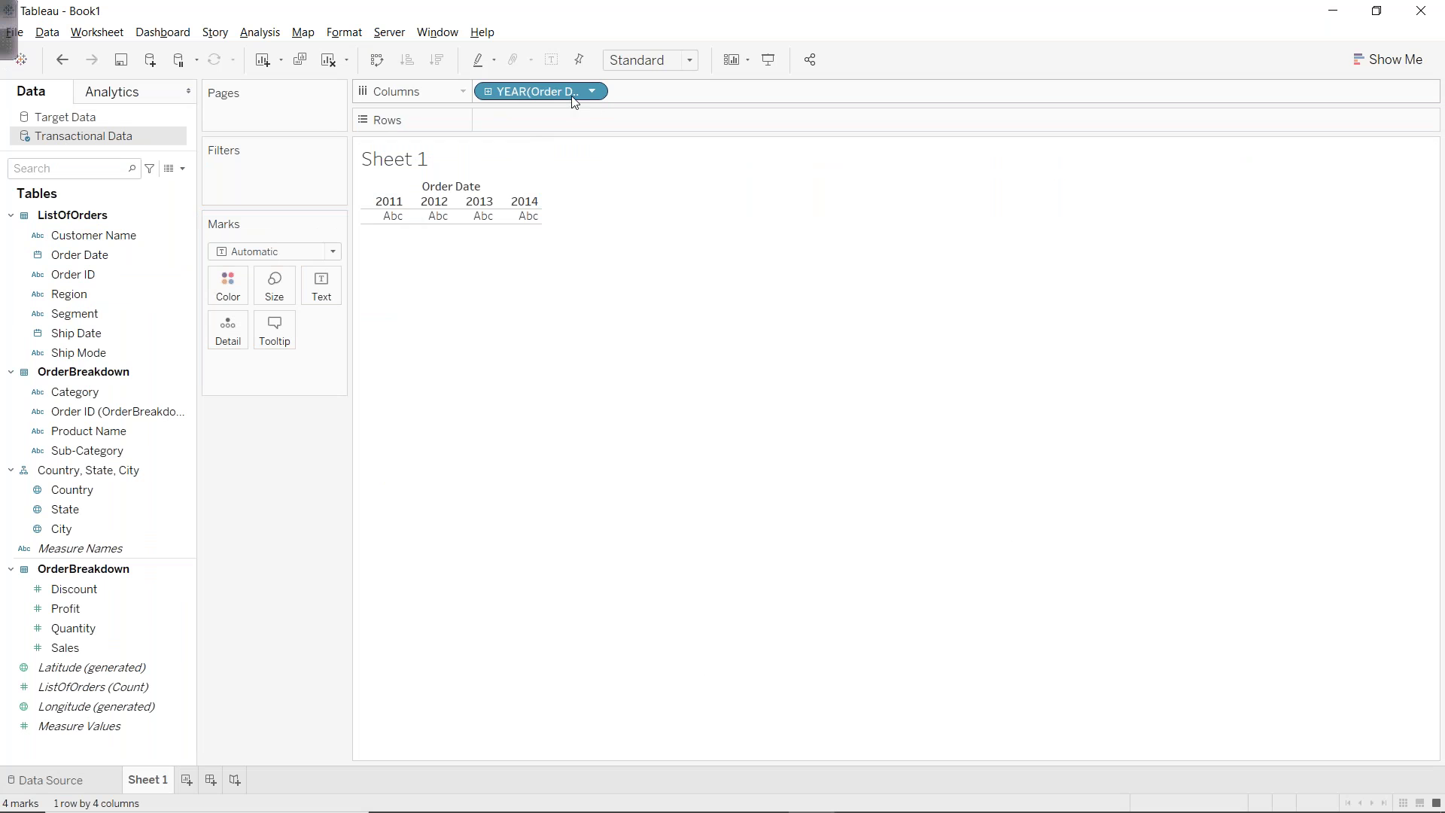
left_click(590, 91)
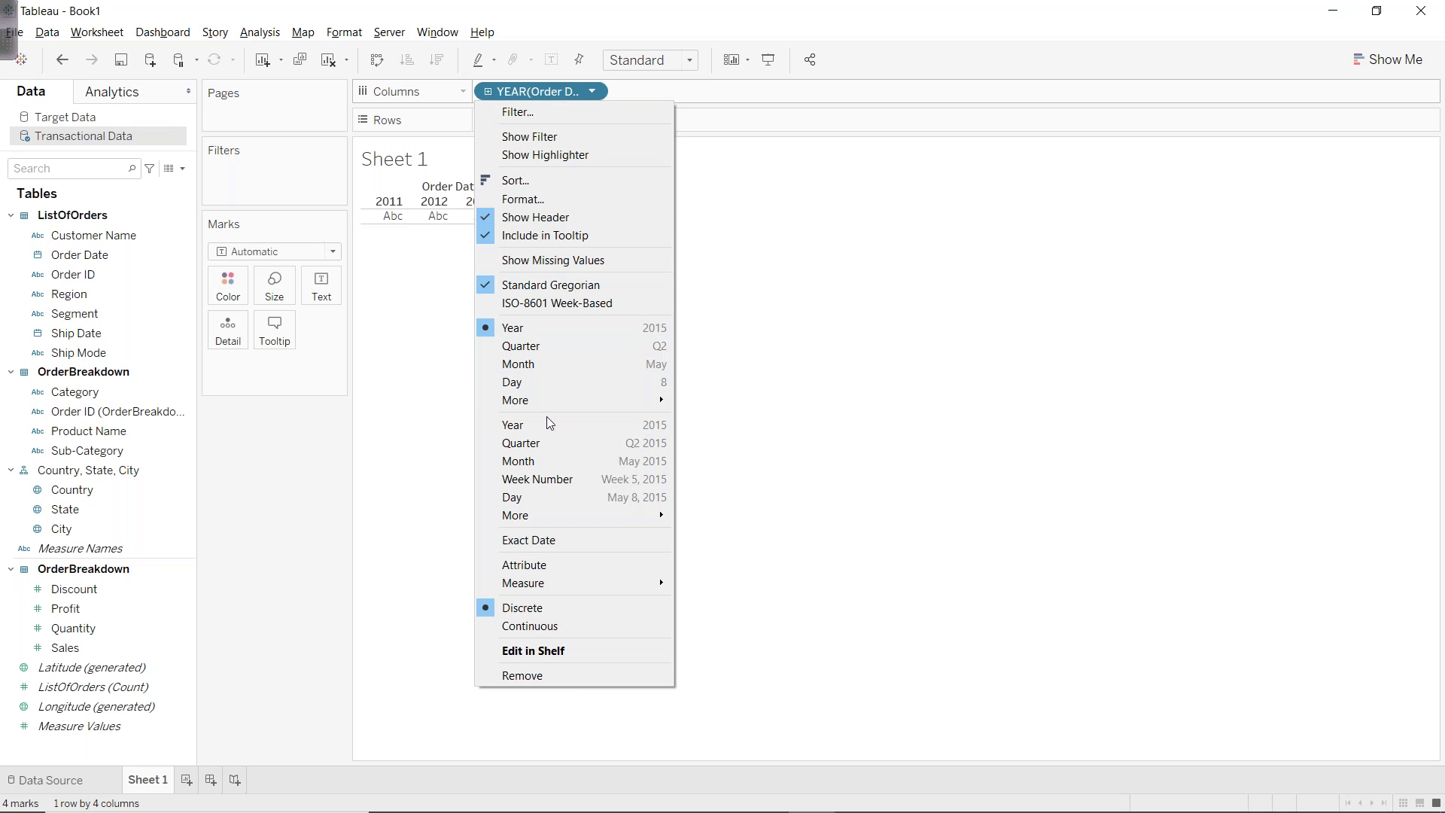
left_click(545, 461)
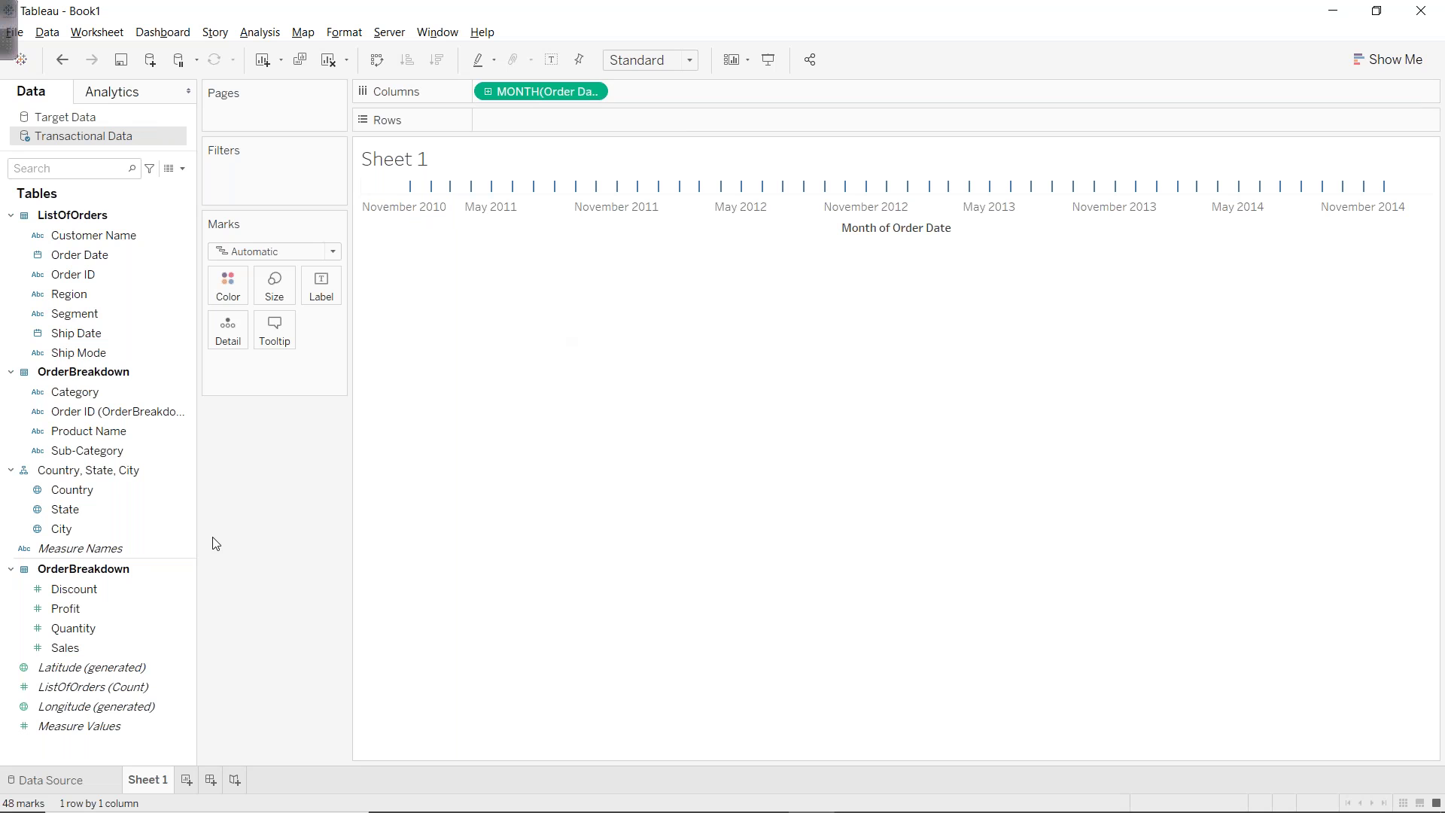
left_click_drag(74, 391, 508, 125)
left_click_drag(72, 645, 666, 124)
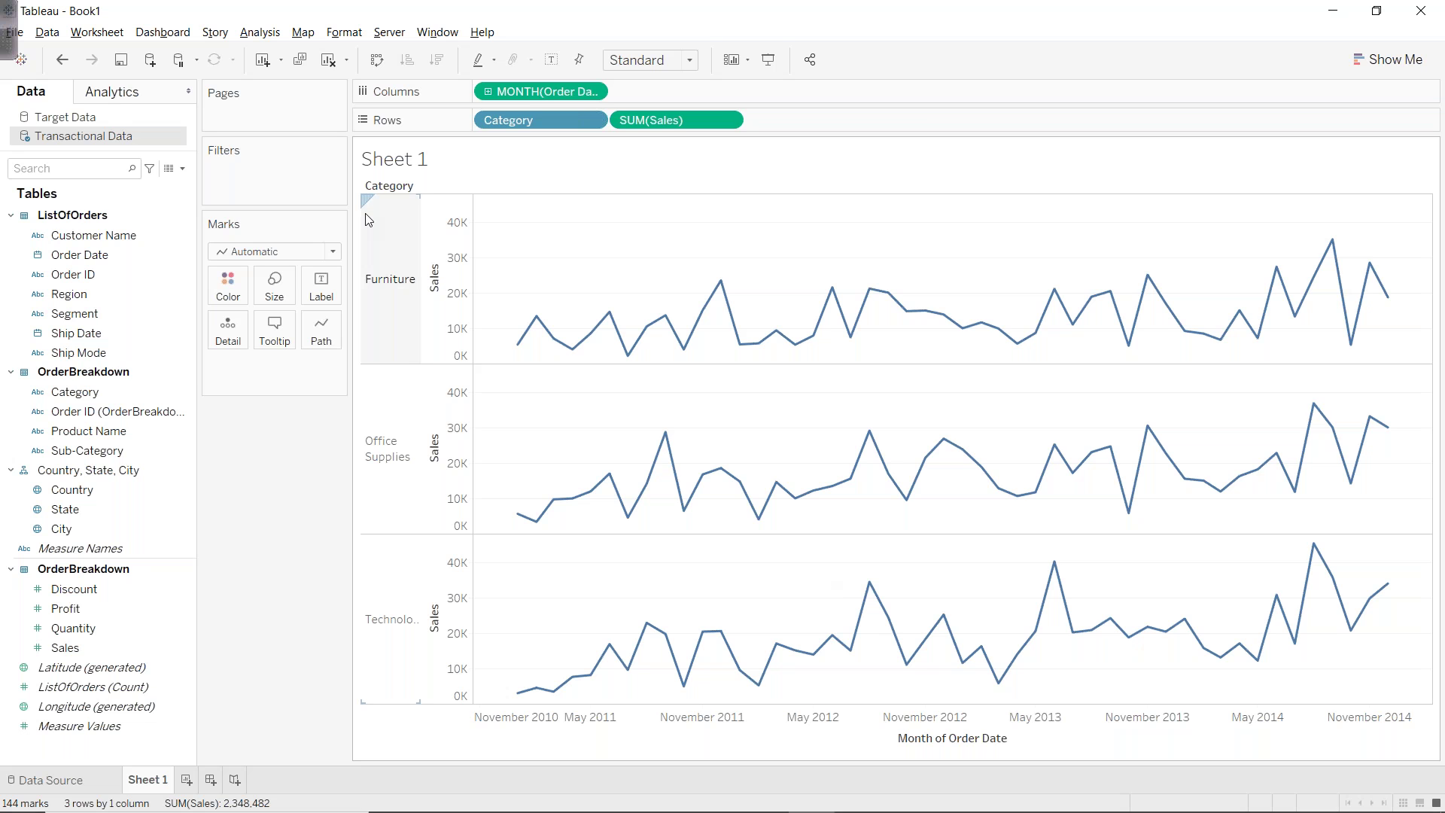
Review the monthly targets per category on the SalesTargets sheet in Excel and switch back to Tableau.
mouse_move(527, 343)
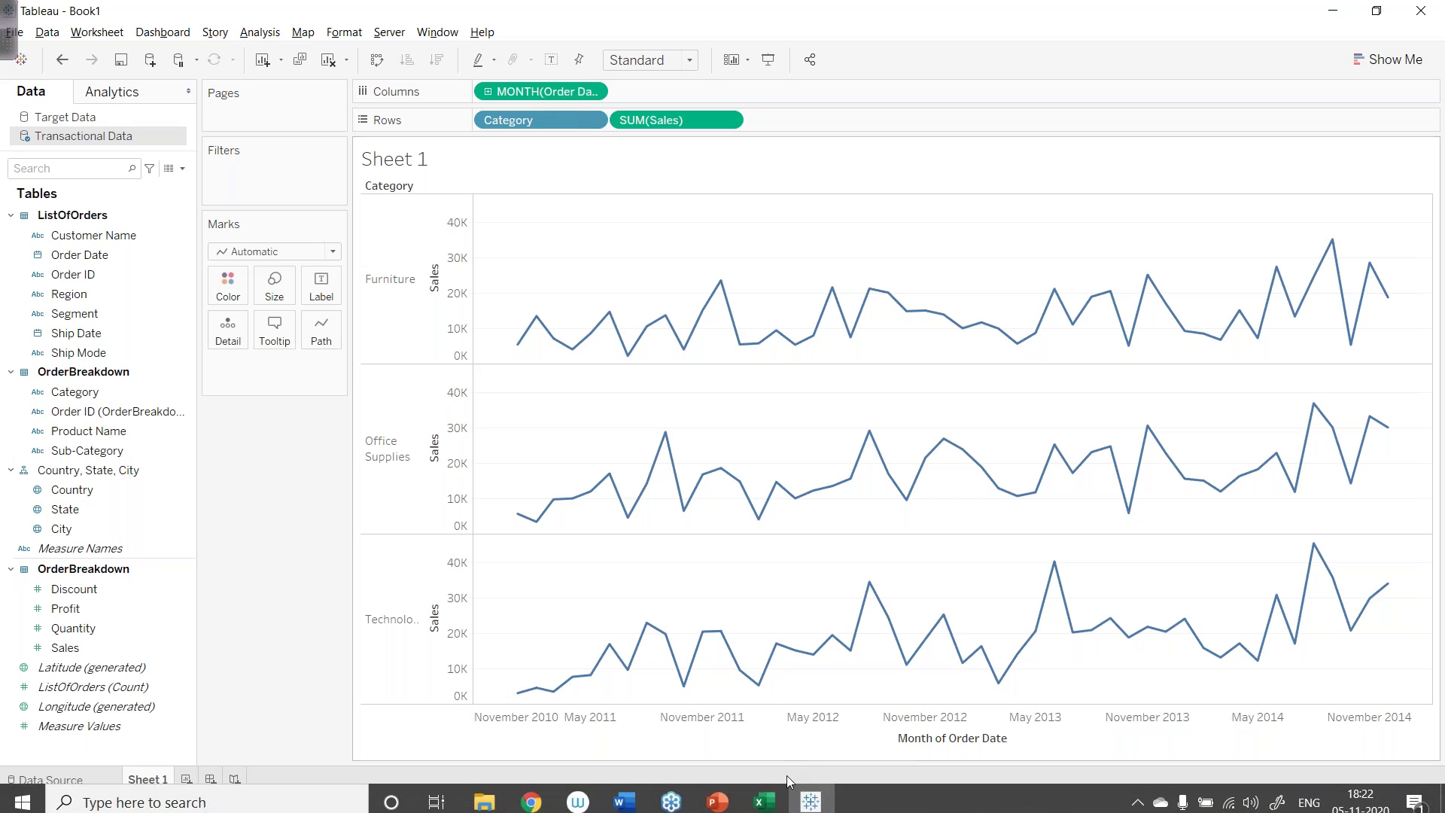
left_click(766, 794)
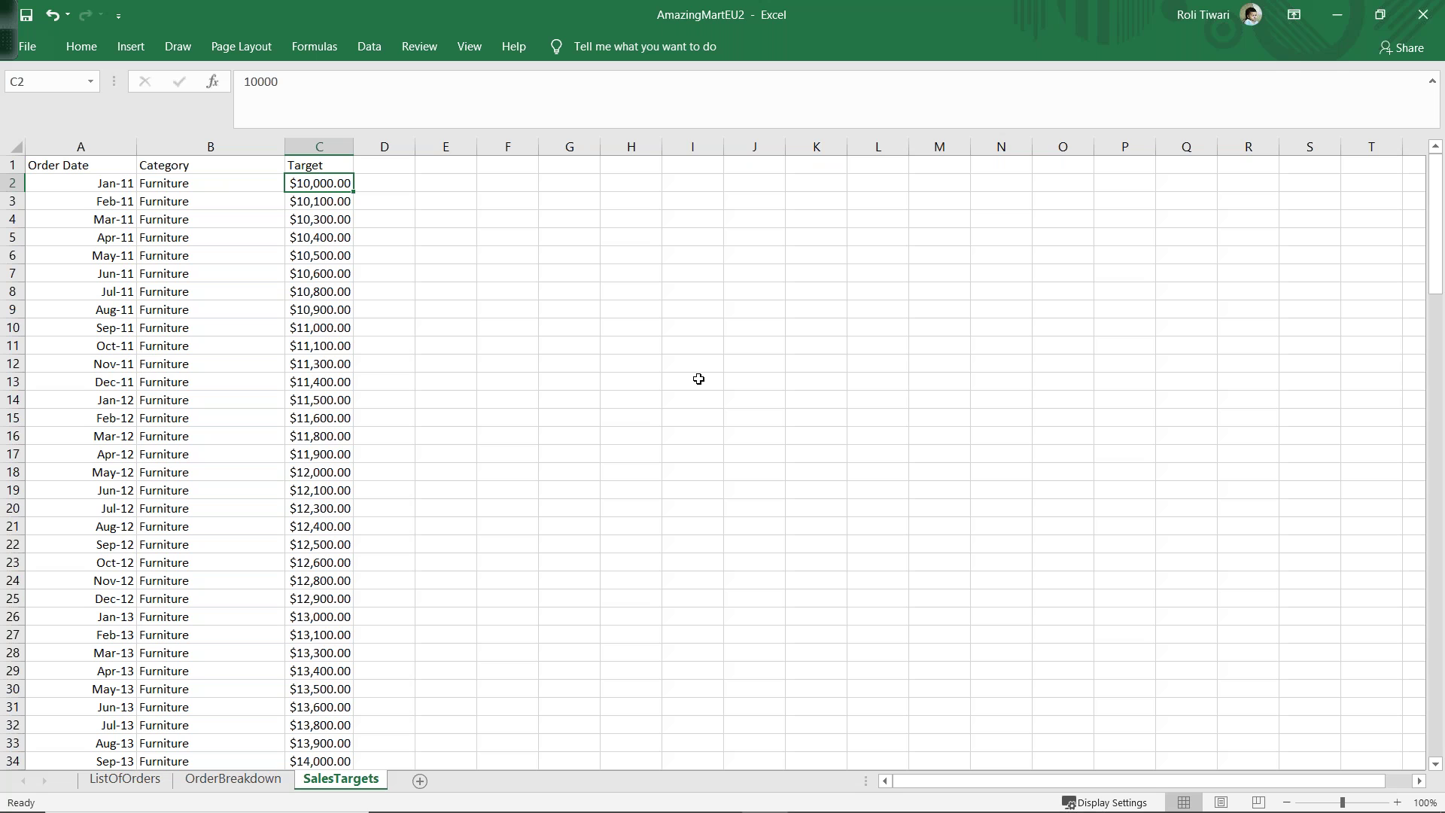
left_click(810, 795)
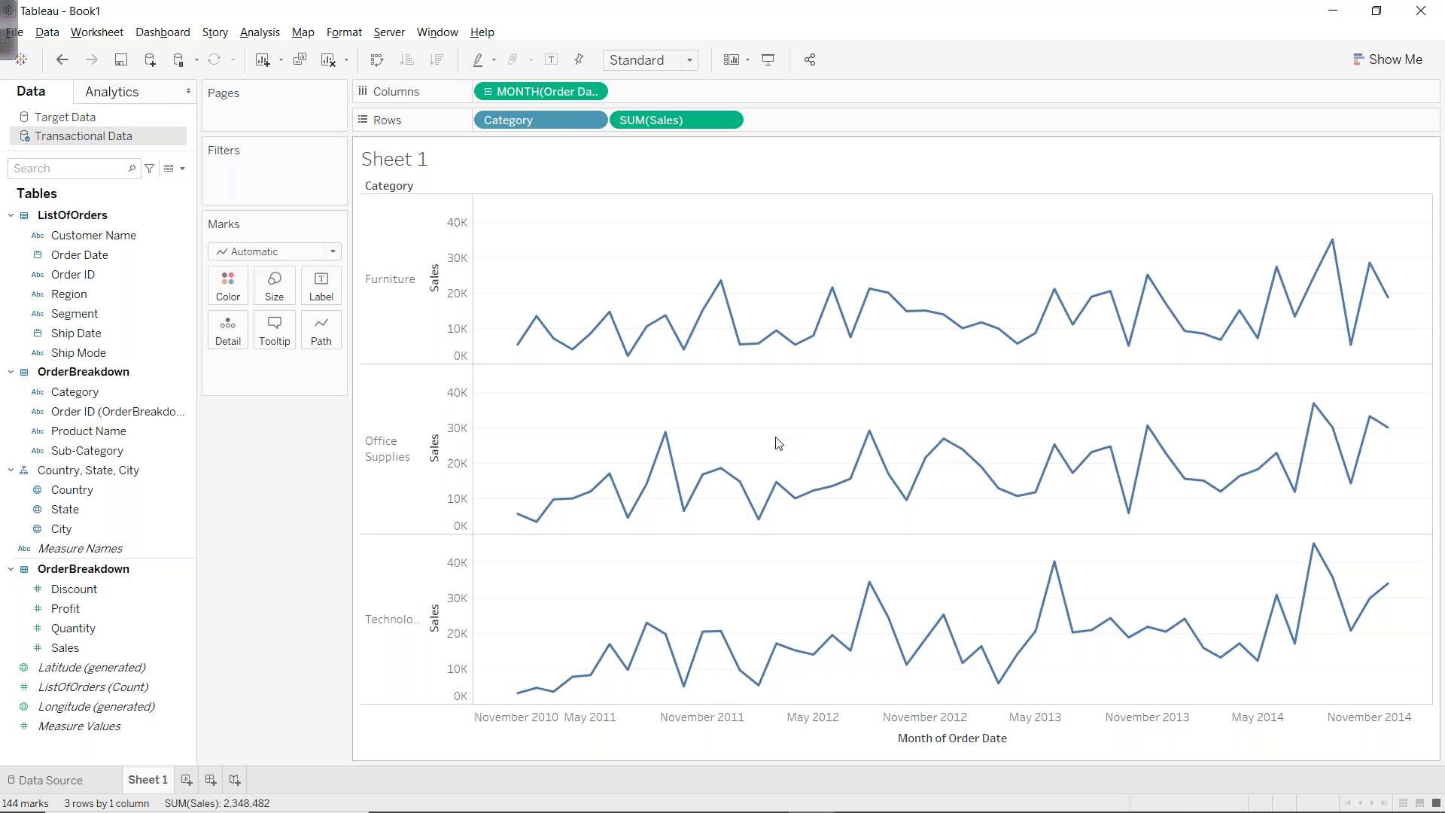
Compare the Order Date and Category fields in Transactional Data with the linked fields in Target Data.
left_click(63, 118)
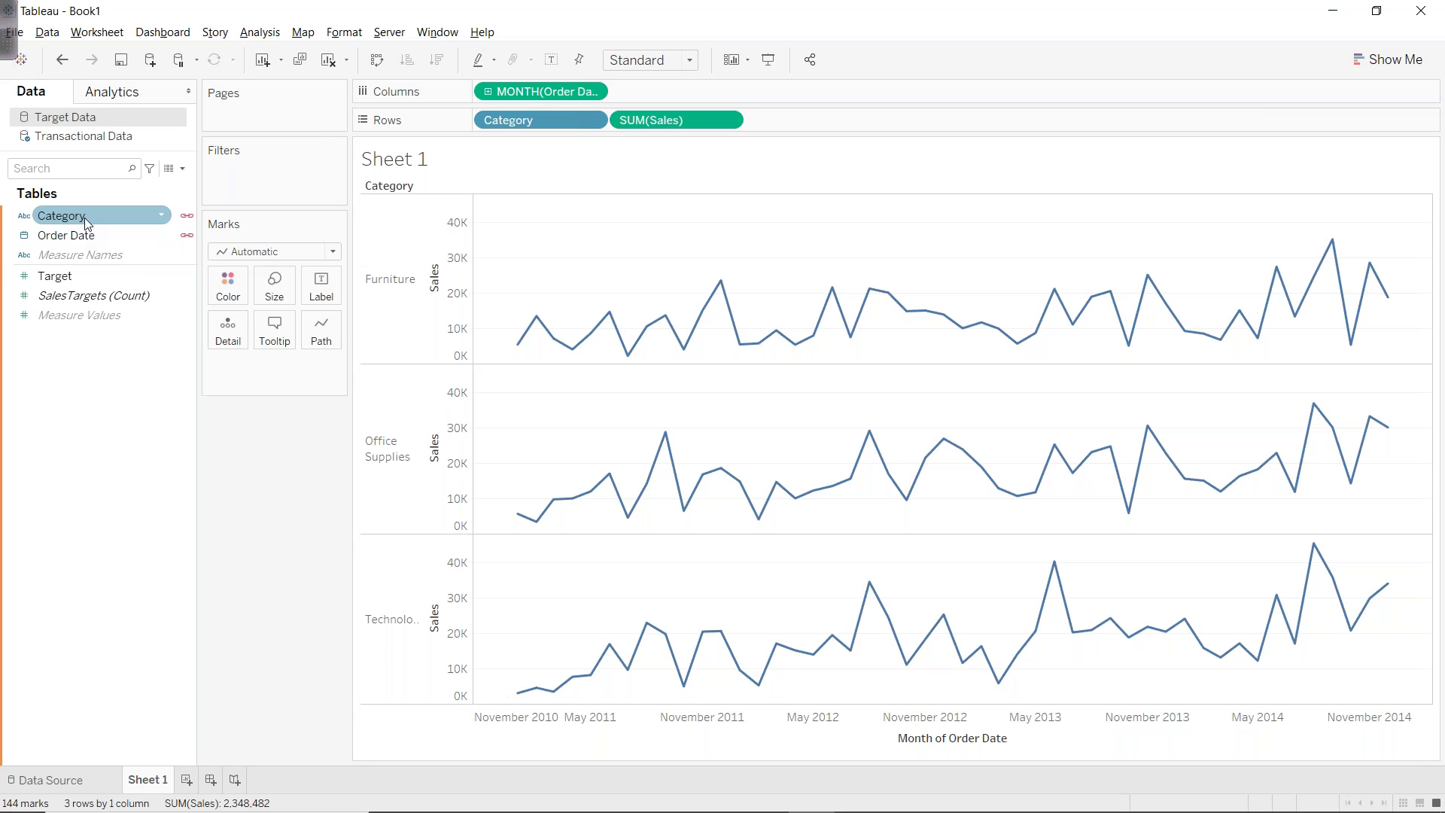
left_click(106, 136)
left_click(81, 255)
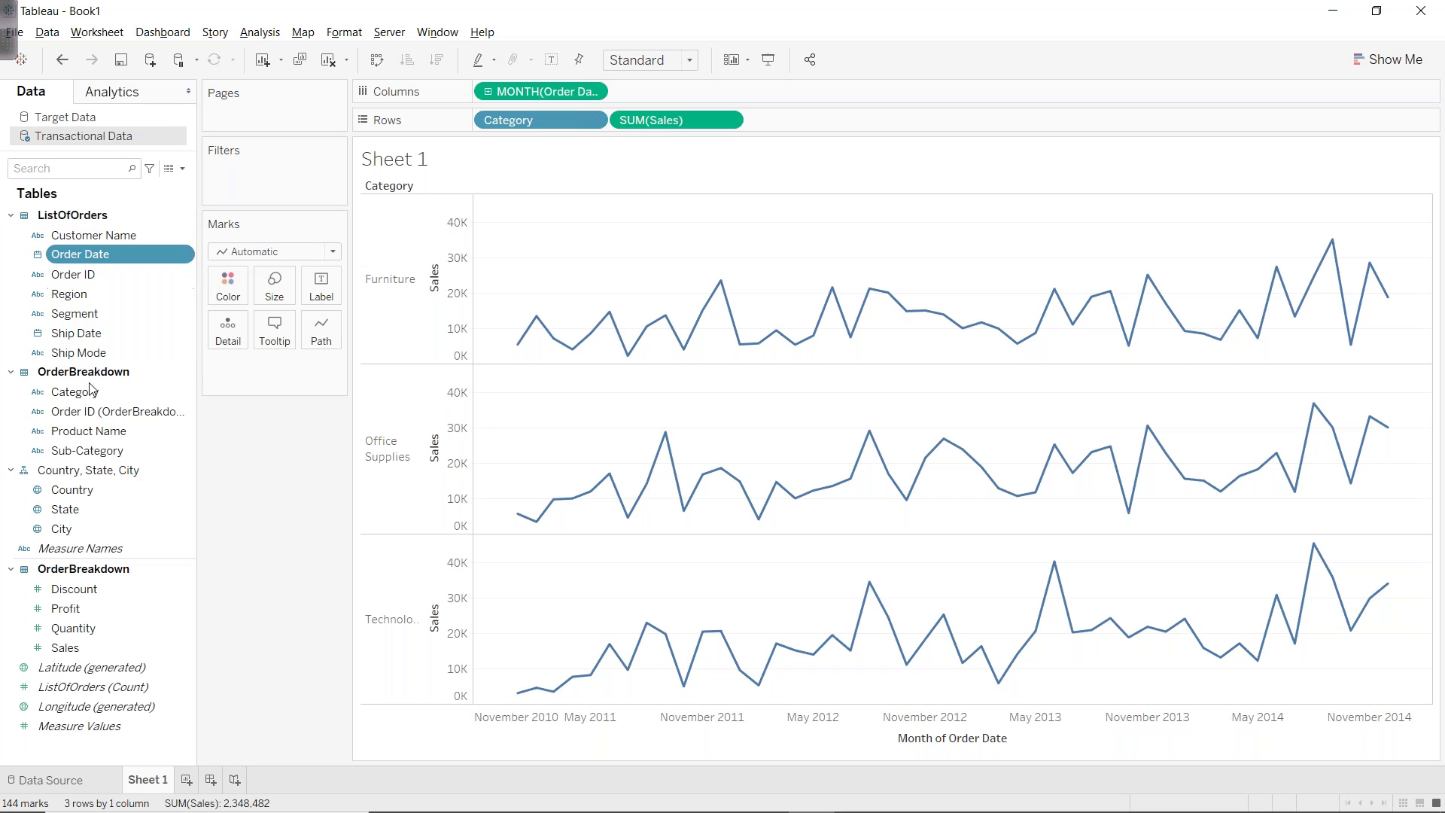
left_click(68, 391)
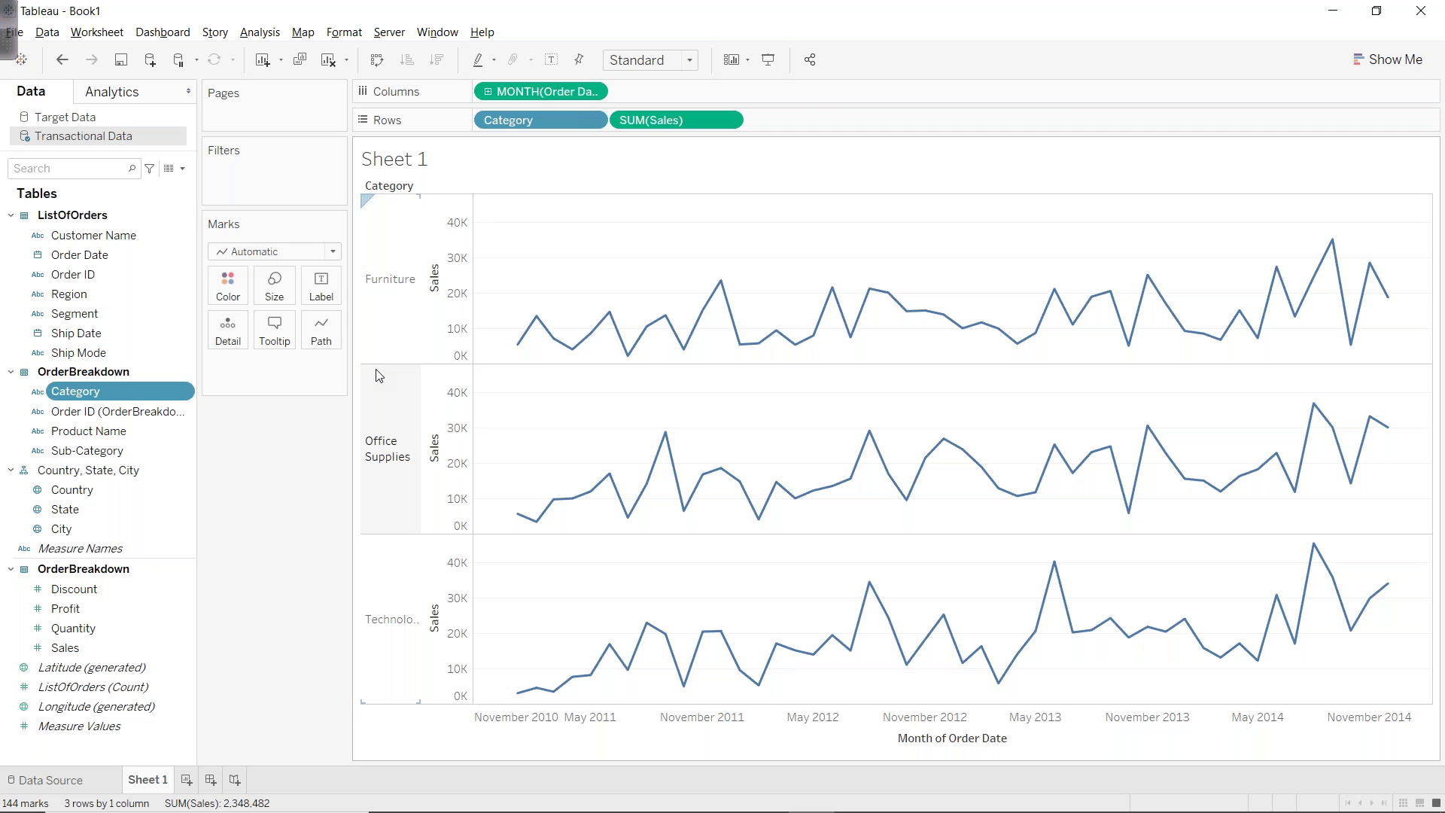
left_click(101, 116)
left_click(146, 234)
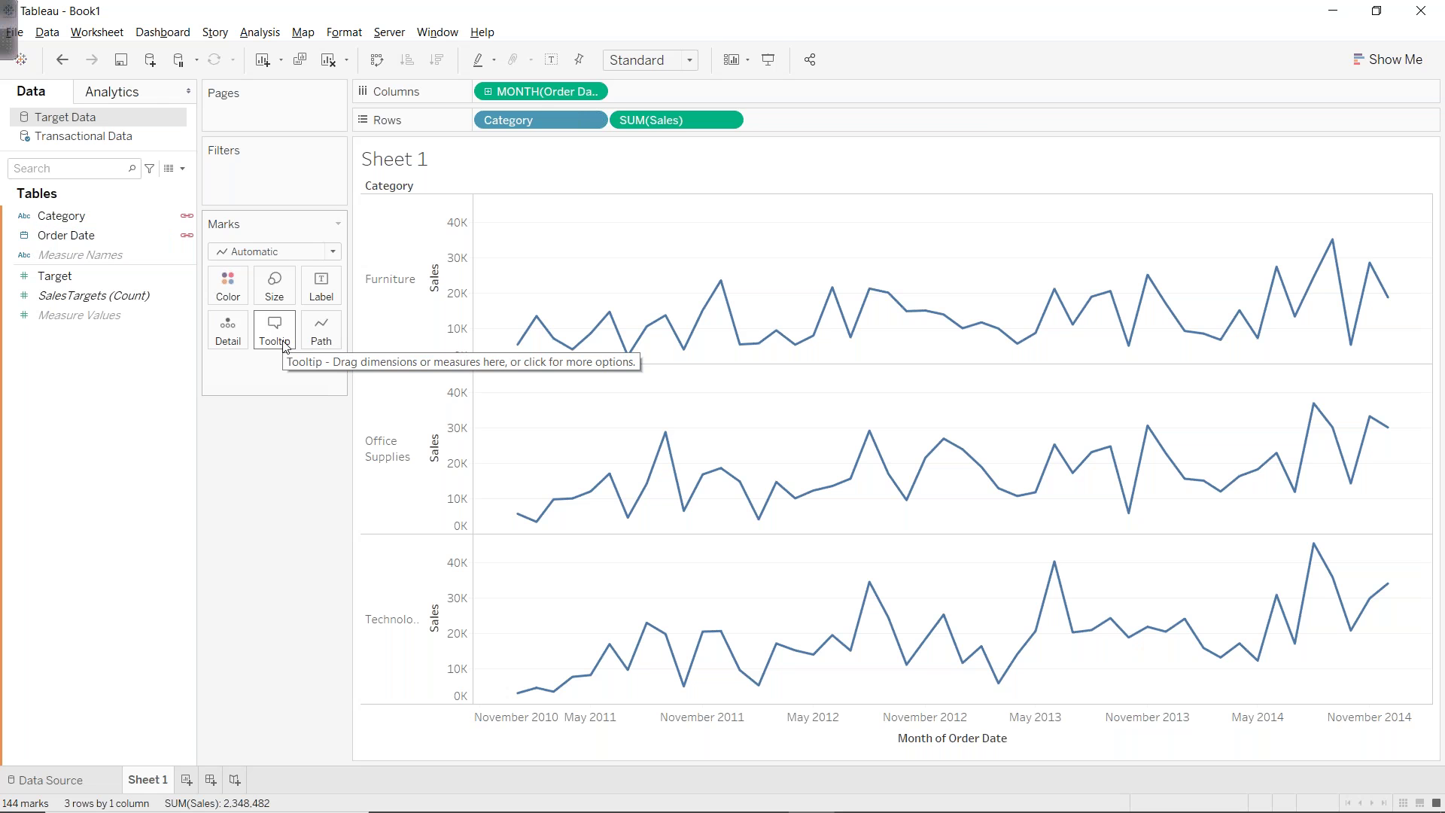
Add Target from Target Data to Rows after SUM(Sales), and inspect the Furniture target line.
left_click_drag(55, 275, 753, 119)
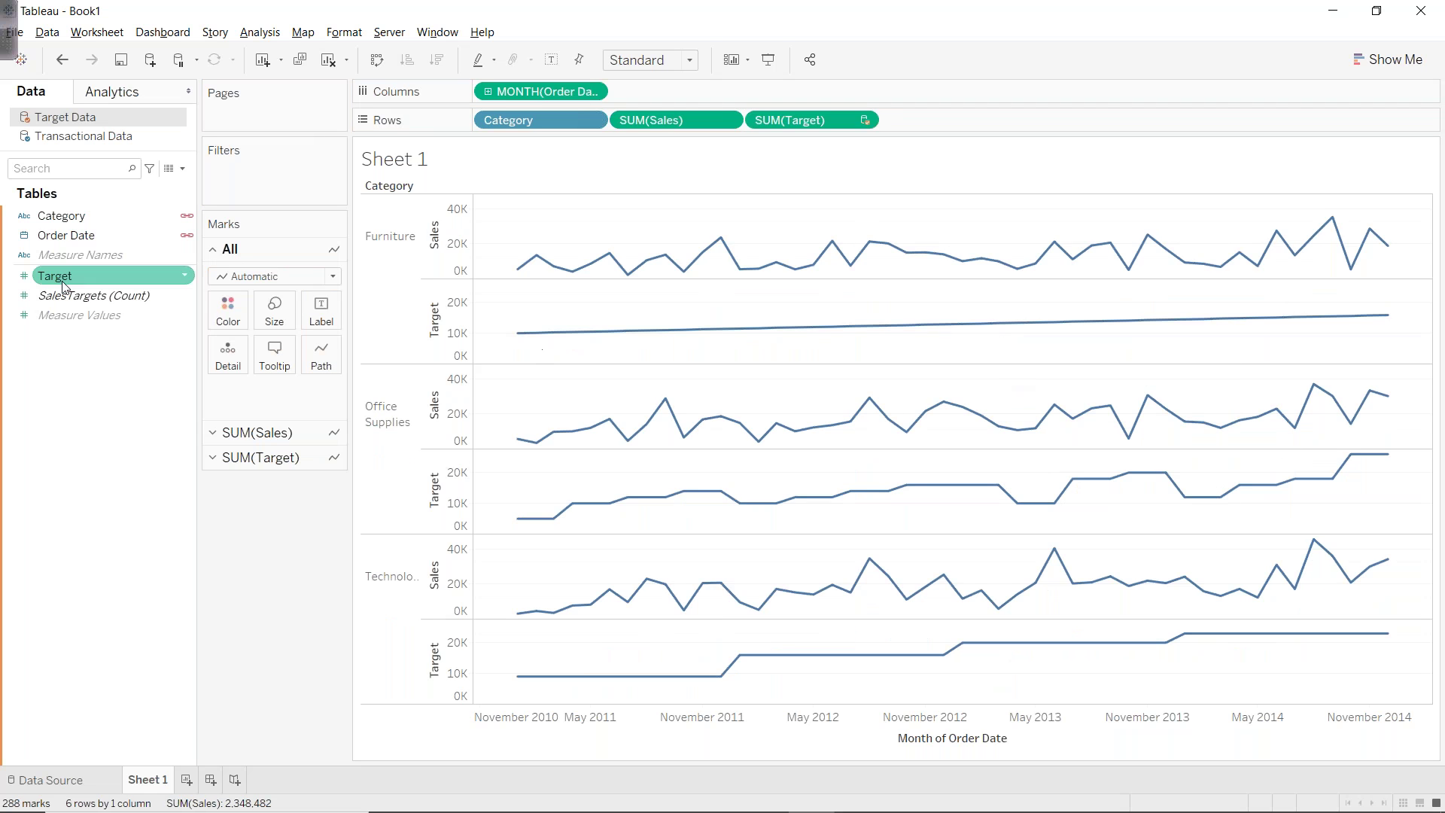
mouse_move(515, 343)
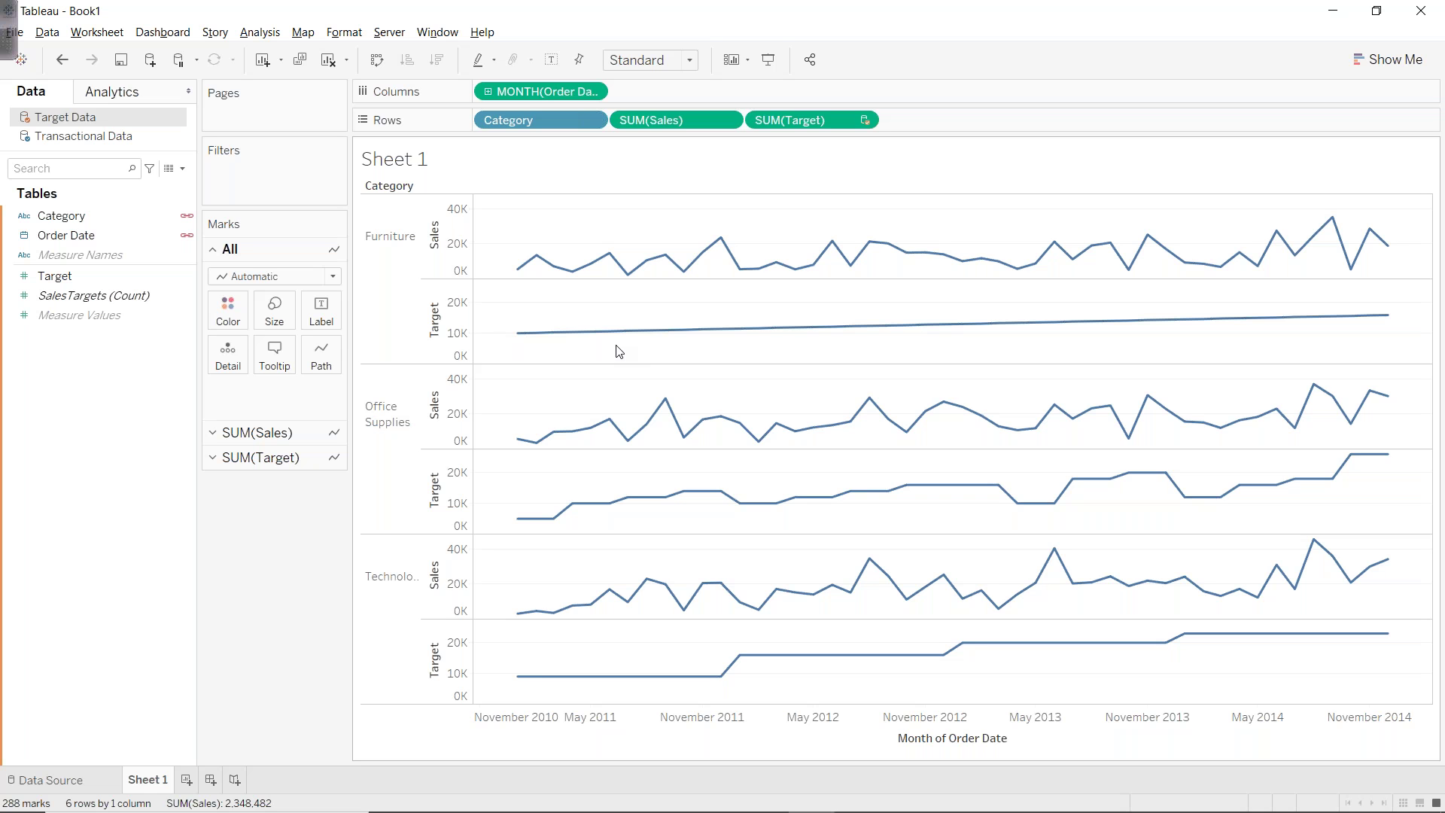
left_click_drag(525, 322, 825, 343)
left_click(726, 226)
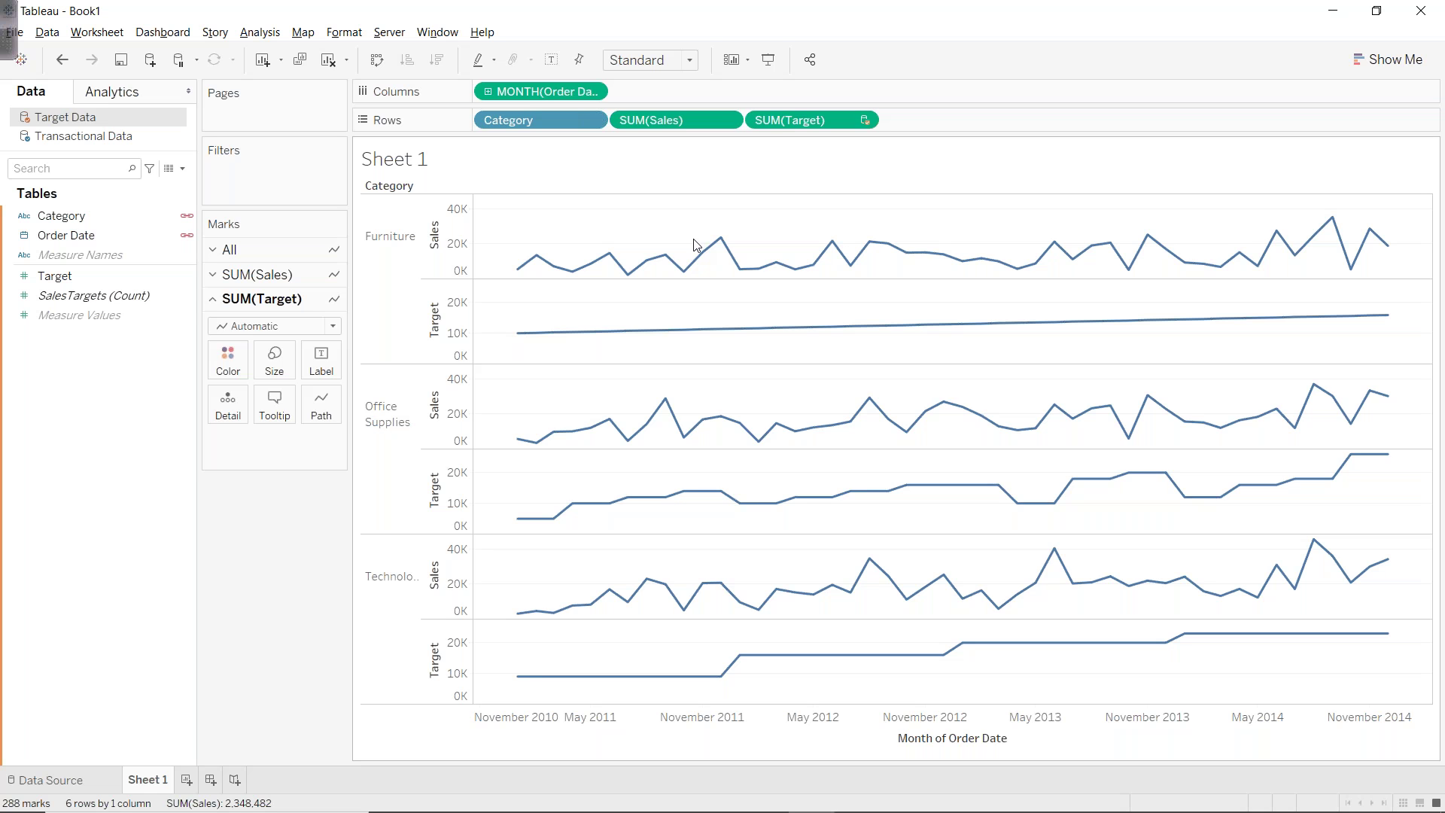
Combine SUM(Target) with SUM(Sales) as a dual axis and synchronize the Target axis with the Sales axis.
left_click(864, 120)
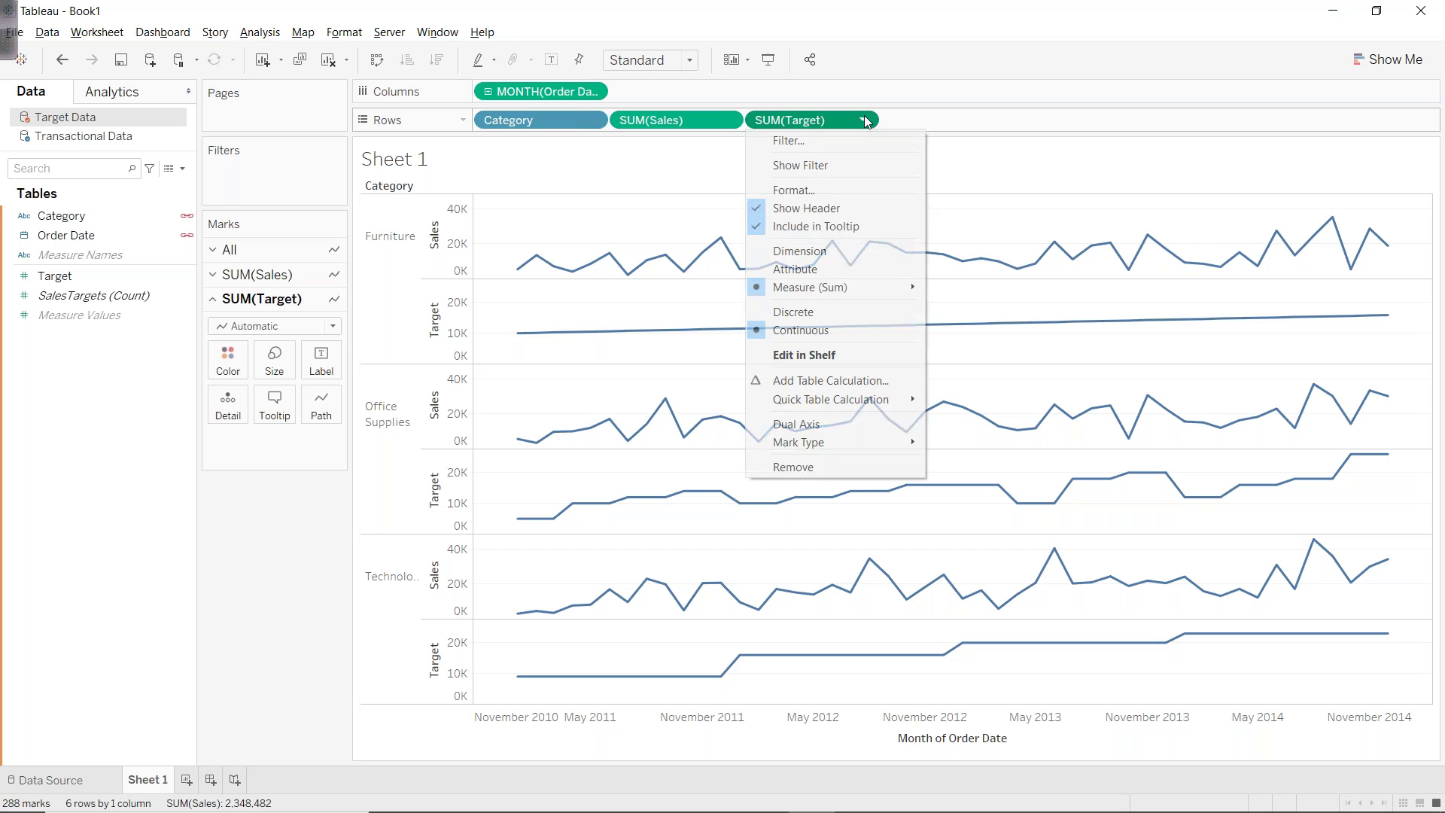
left_click(831, 423)
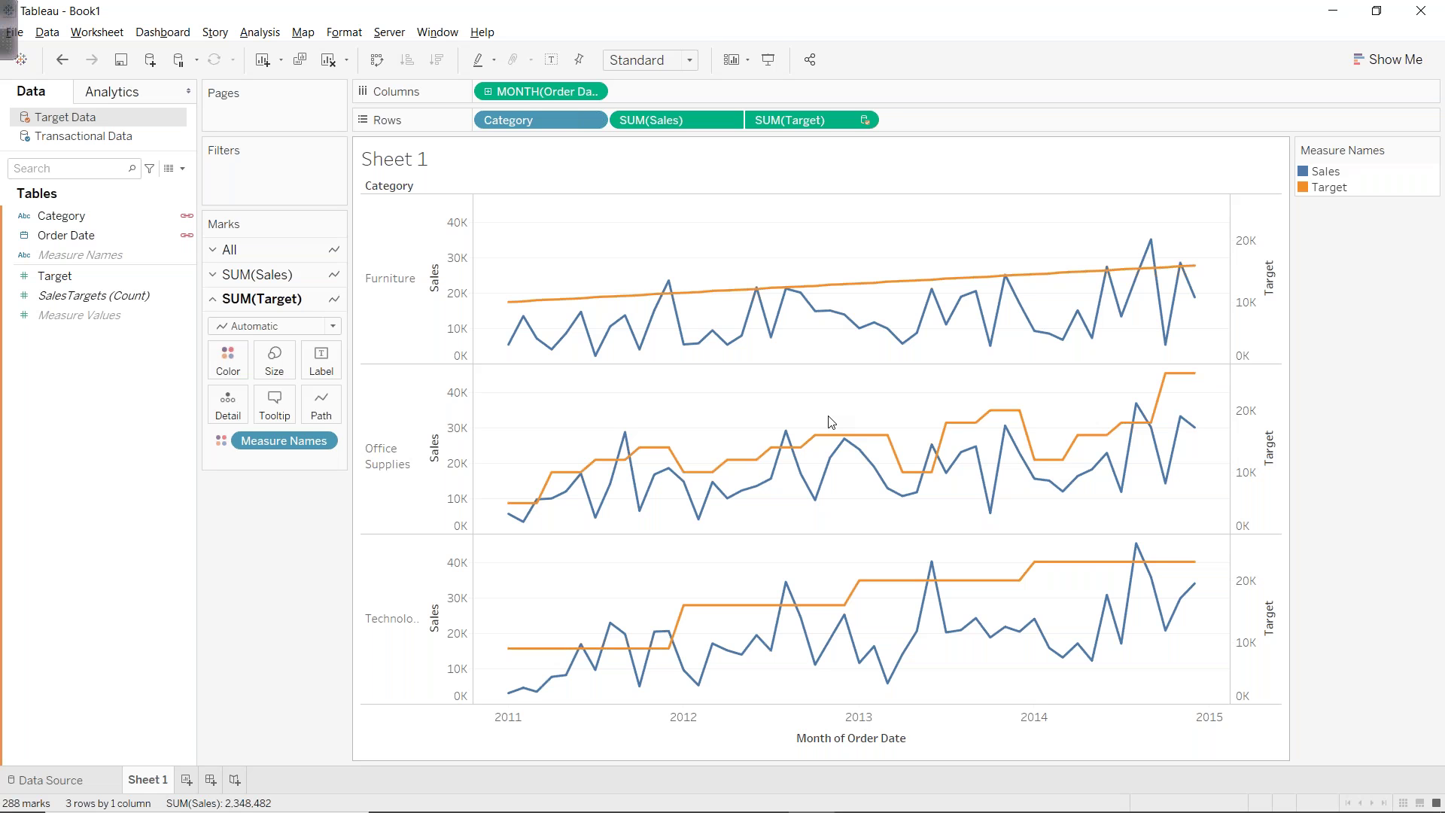
mouse_move(756, 459)
right_click(1252, 268)
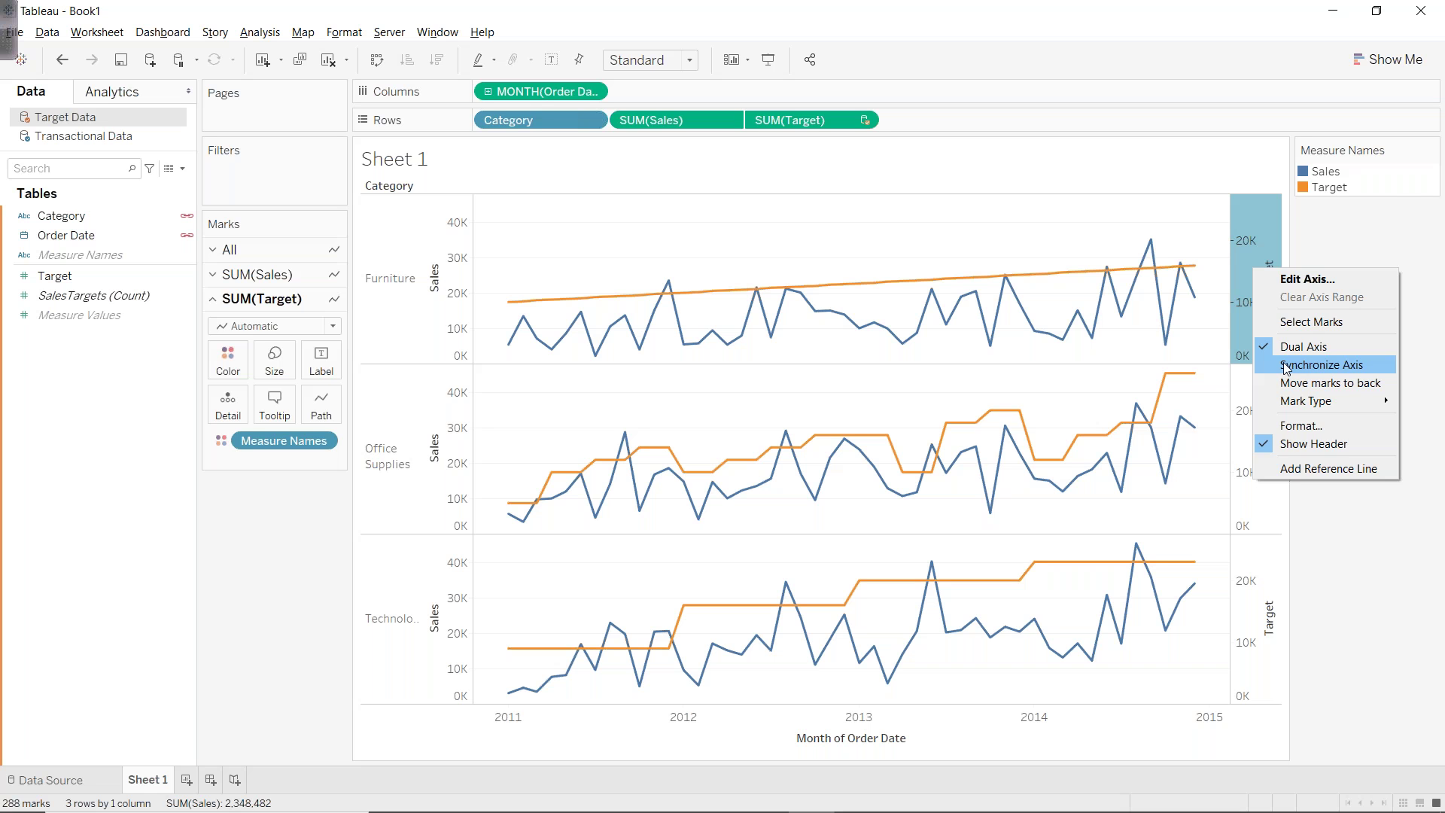
left_click(1286, 368)
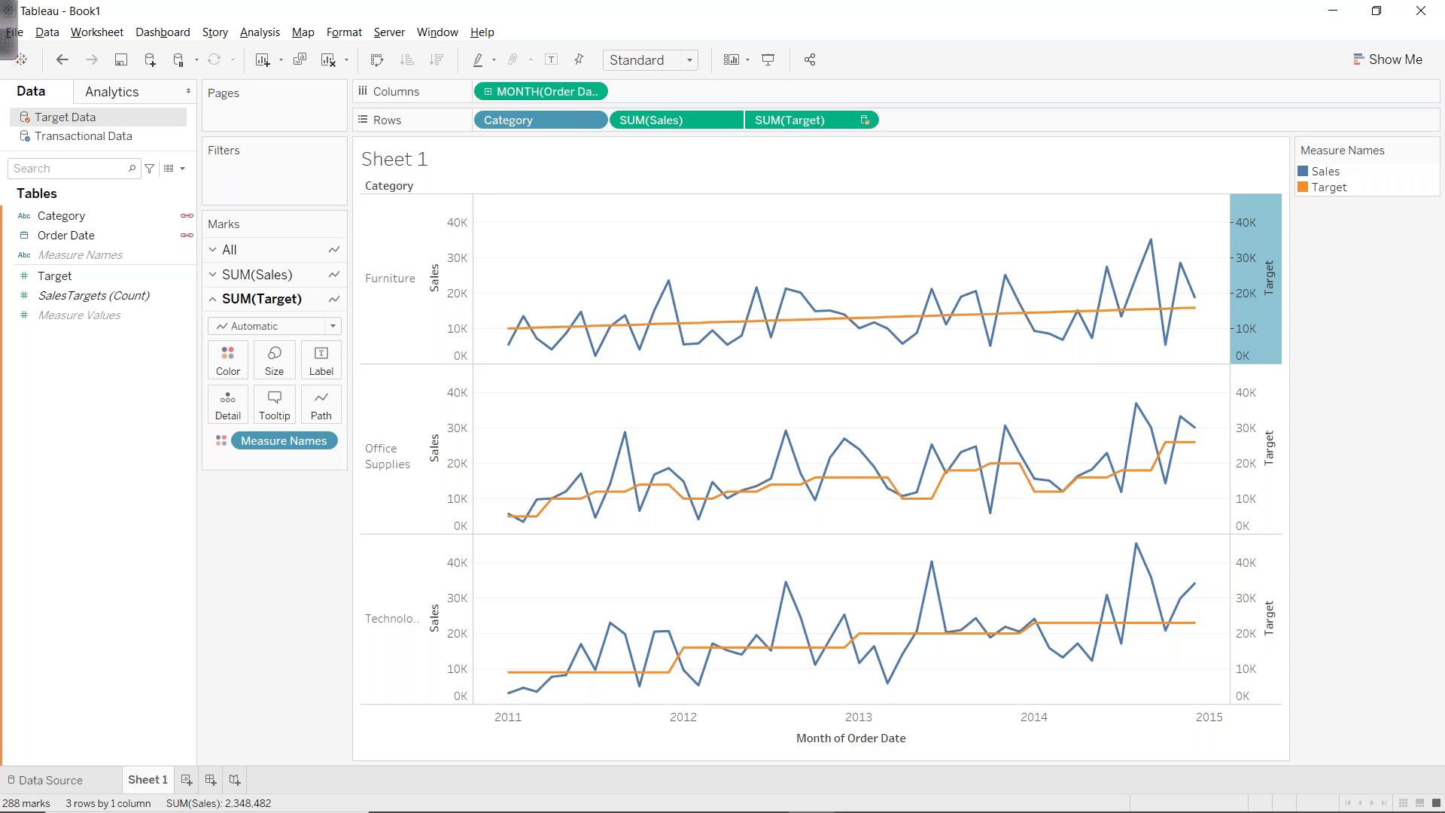
mouse_move(1150, 239)
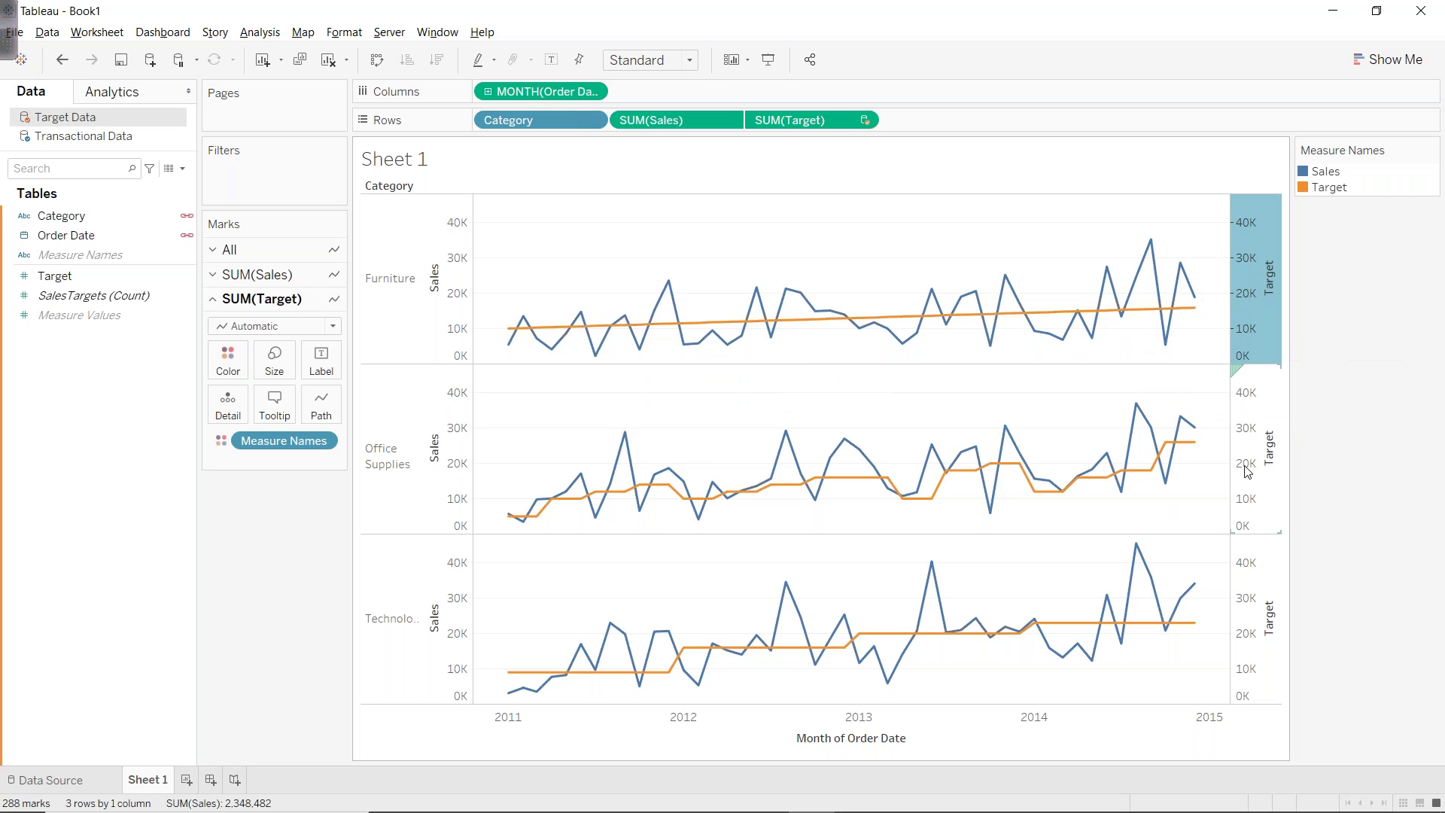
mouse_move(785, 288)
mouse_move(509, 358)
mouse_move(727, 342)
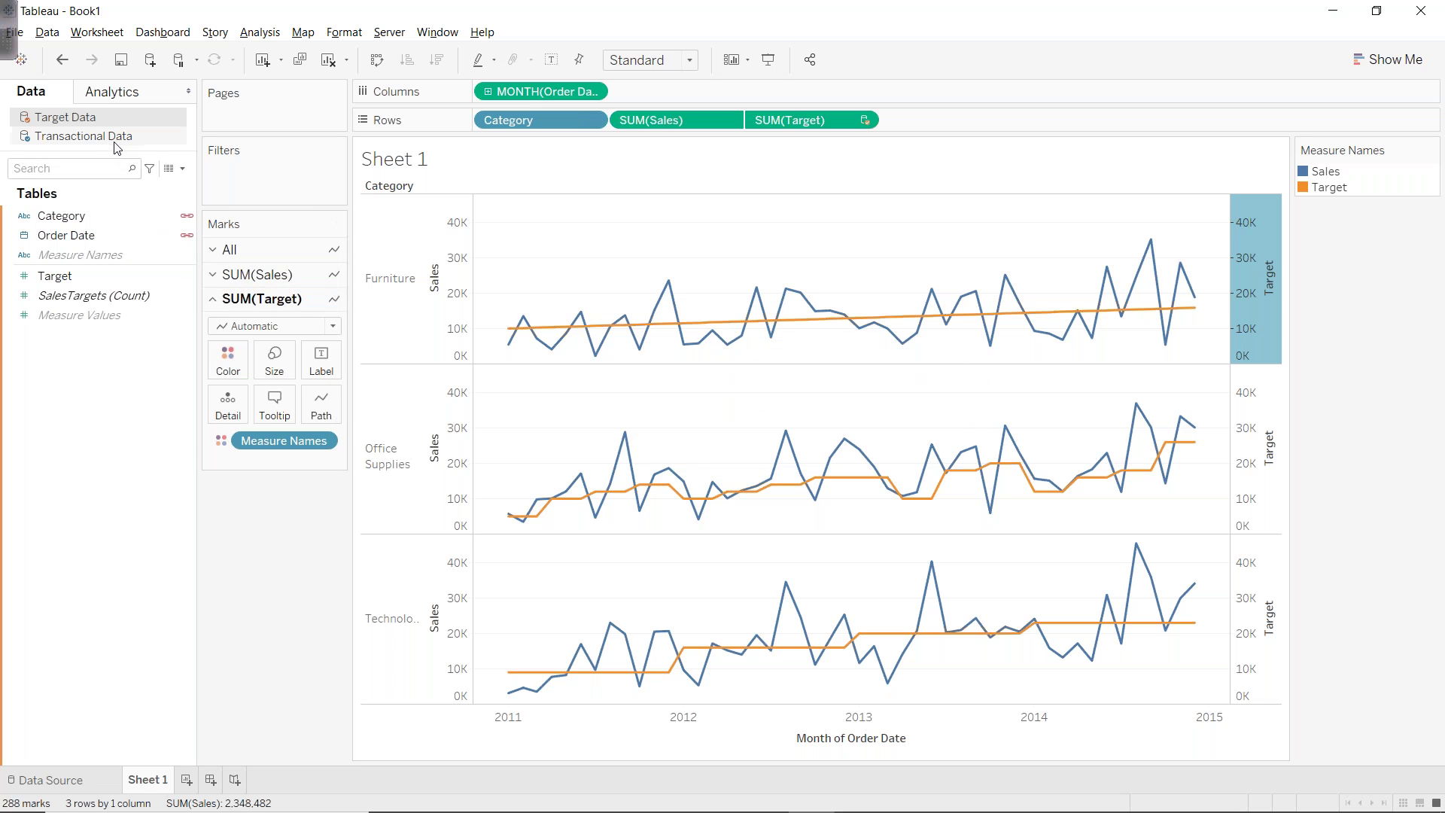
Switch to the Transactional Data source and display SUM(Sales) as Bar marks after trying the Area mark type.
left_click(83, 135)
left_click(256, 274)
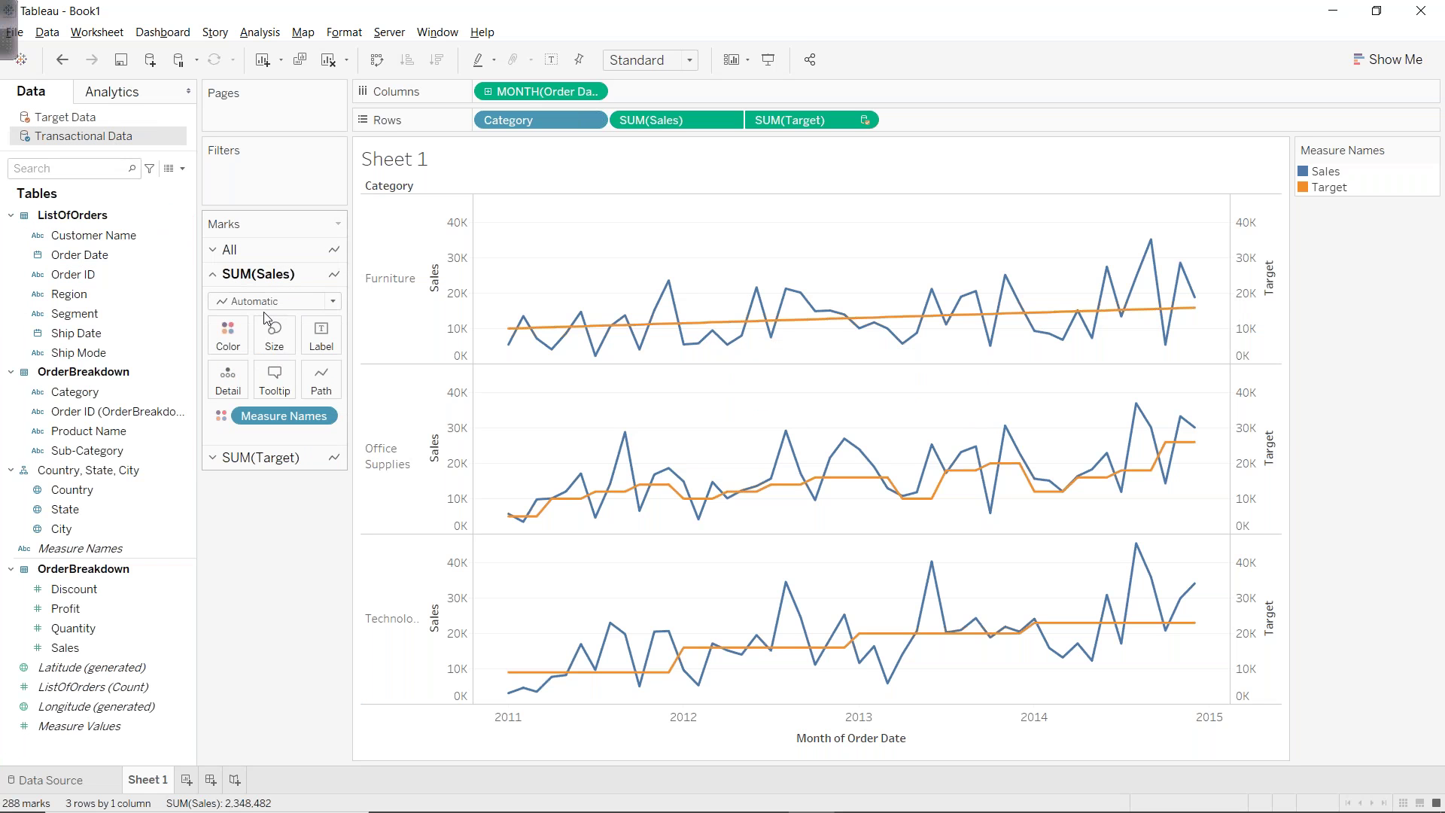
left_click(265, 301)
left_click(244, 383)
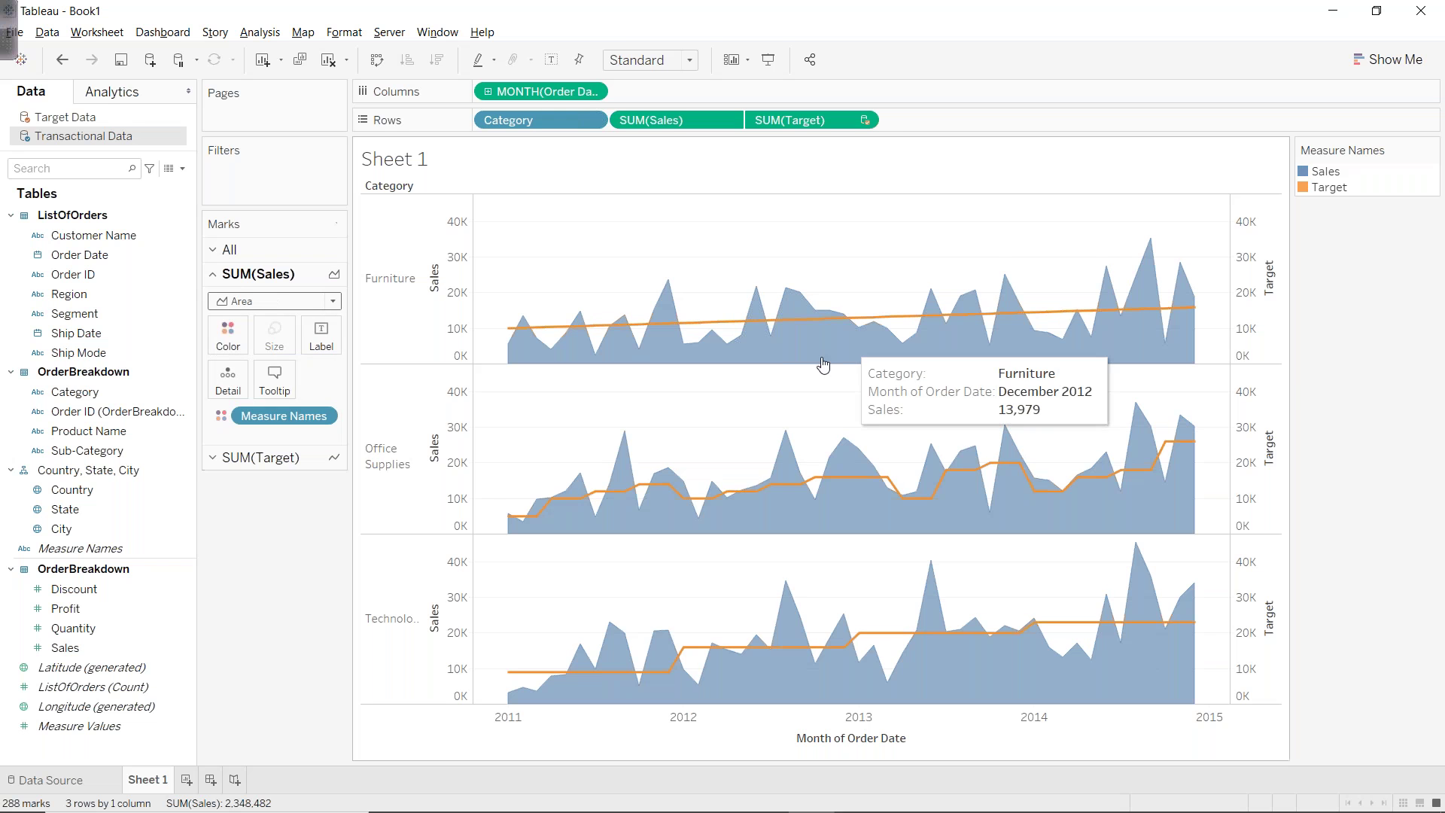
left_click(269, 304)
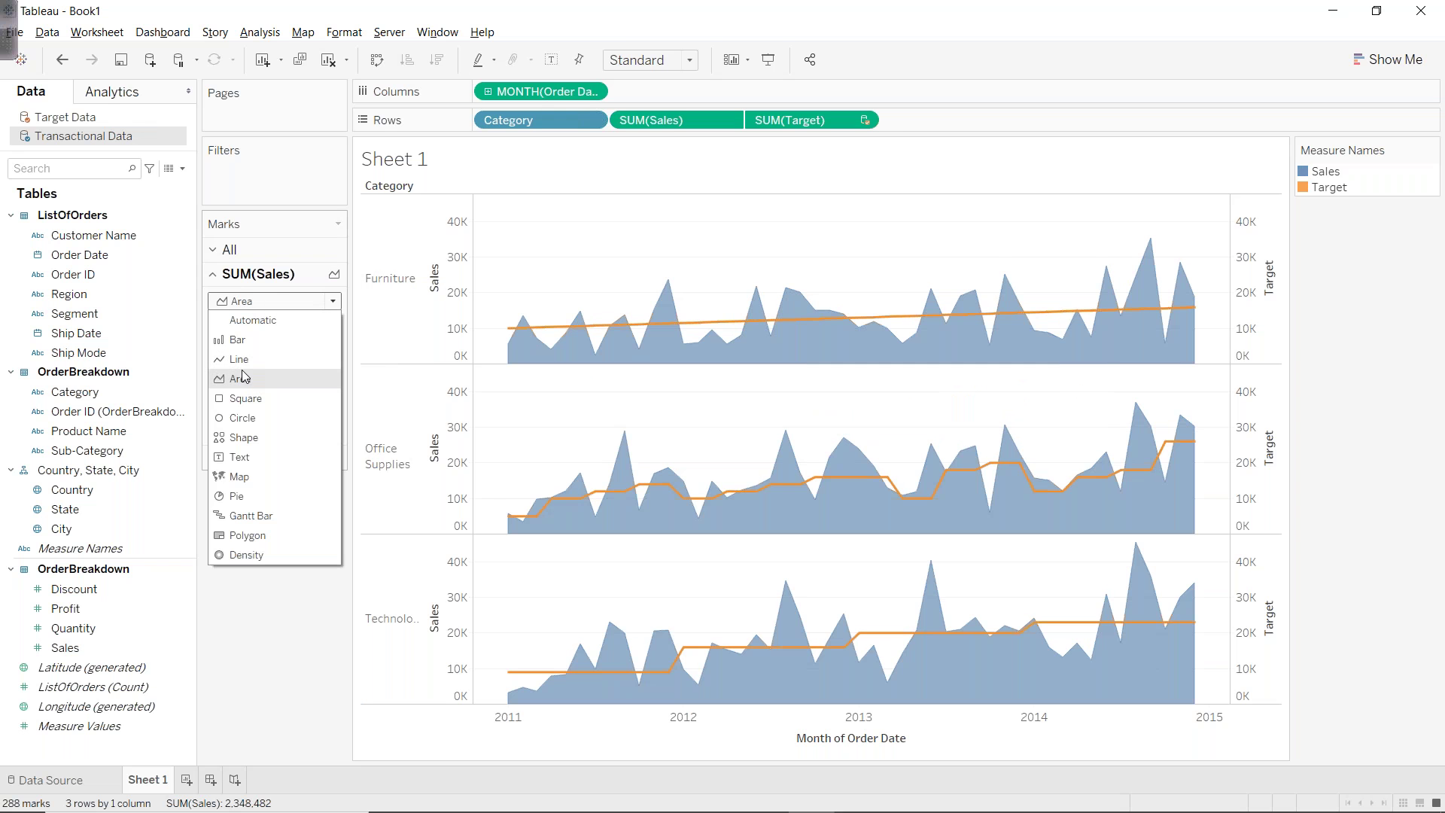
left_click(238, 339)
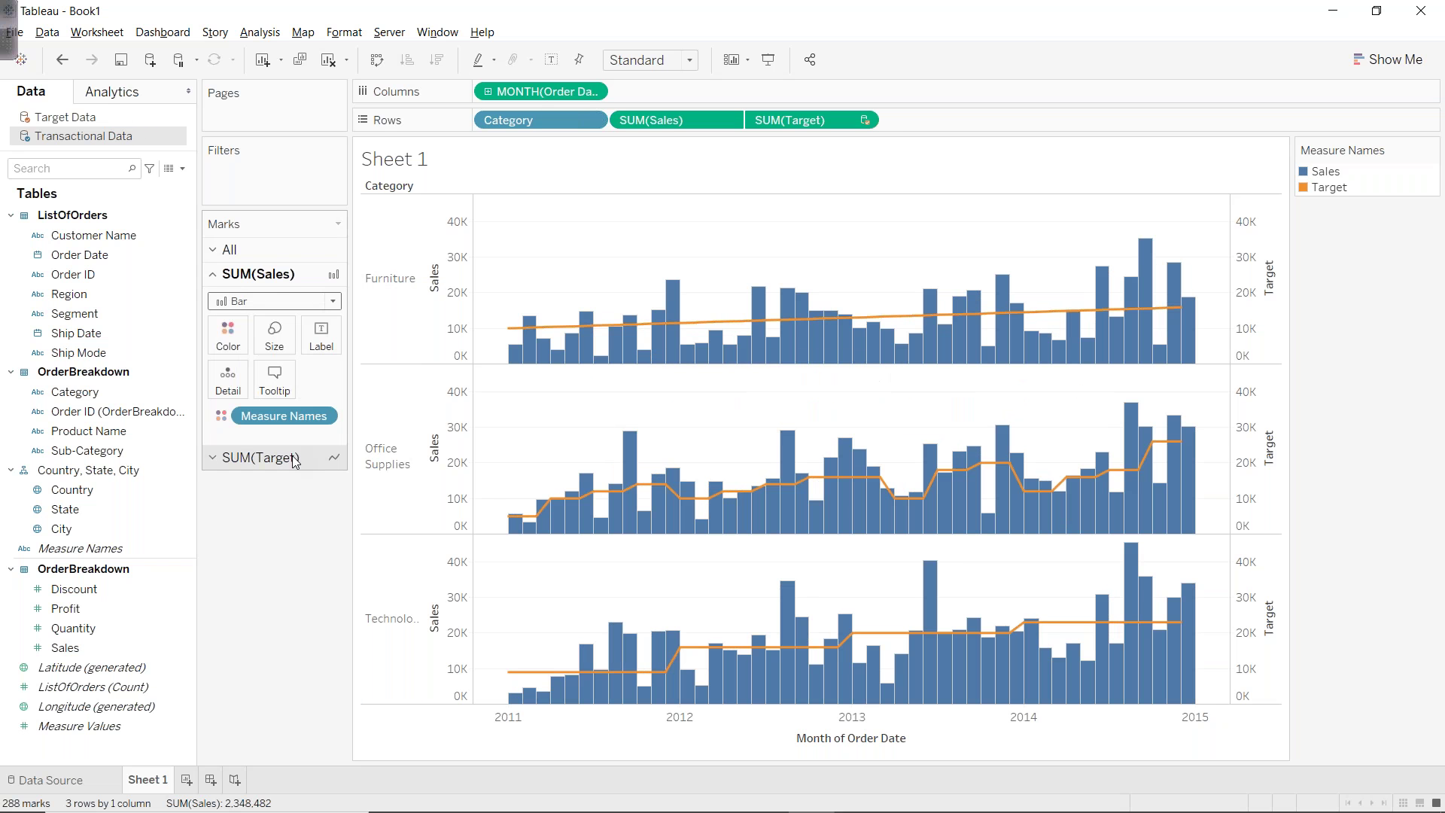
Set the SUM(Target) mark type to Area and remove Measure Names from its marks.
left_click(261, 457)
left_click(263, 326)
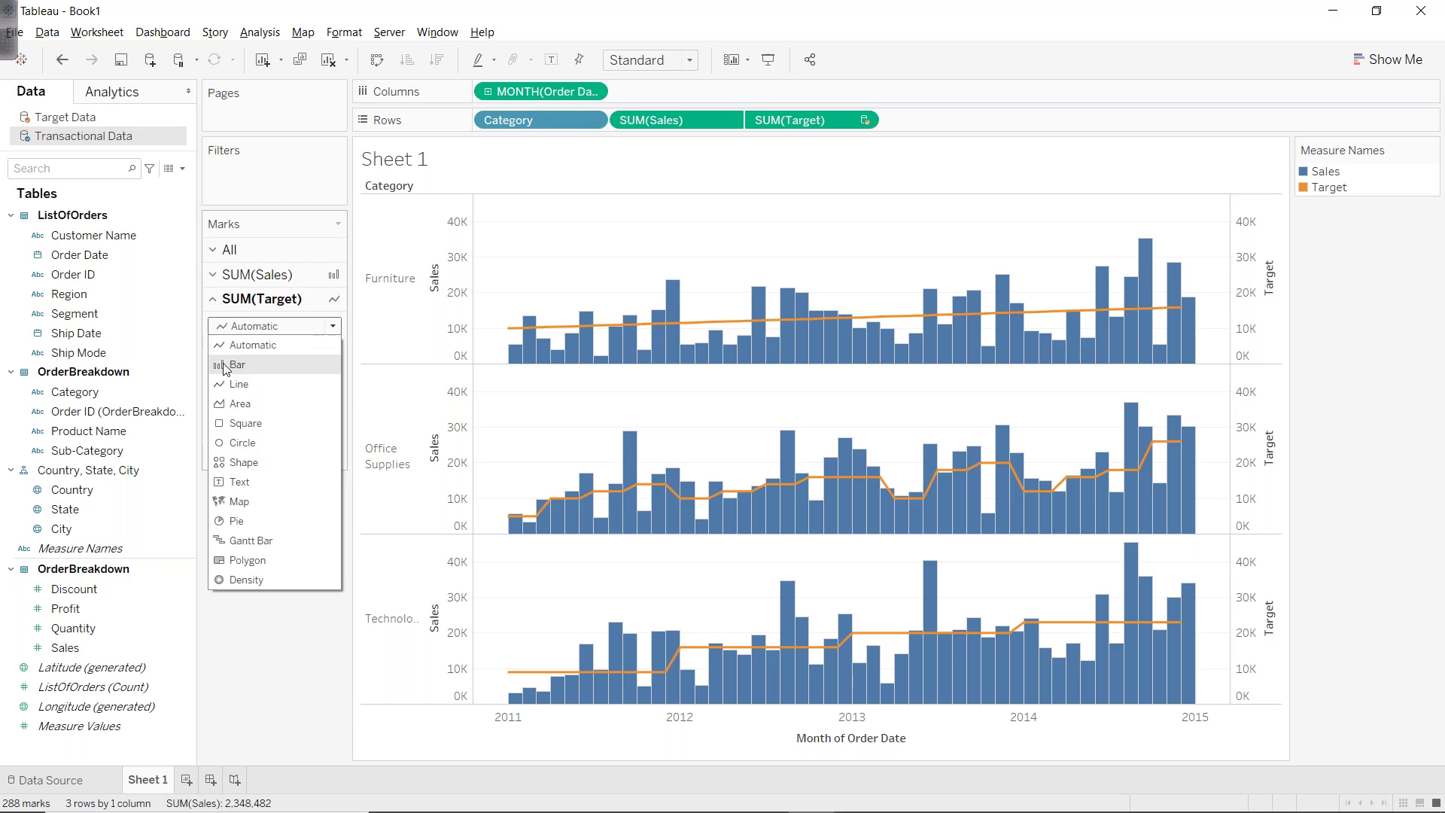
left_click(244, 382)
left_click_drag(284, 441, 296, 538)
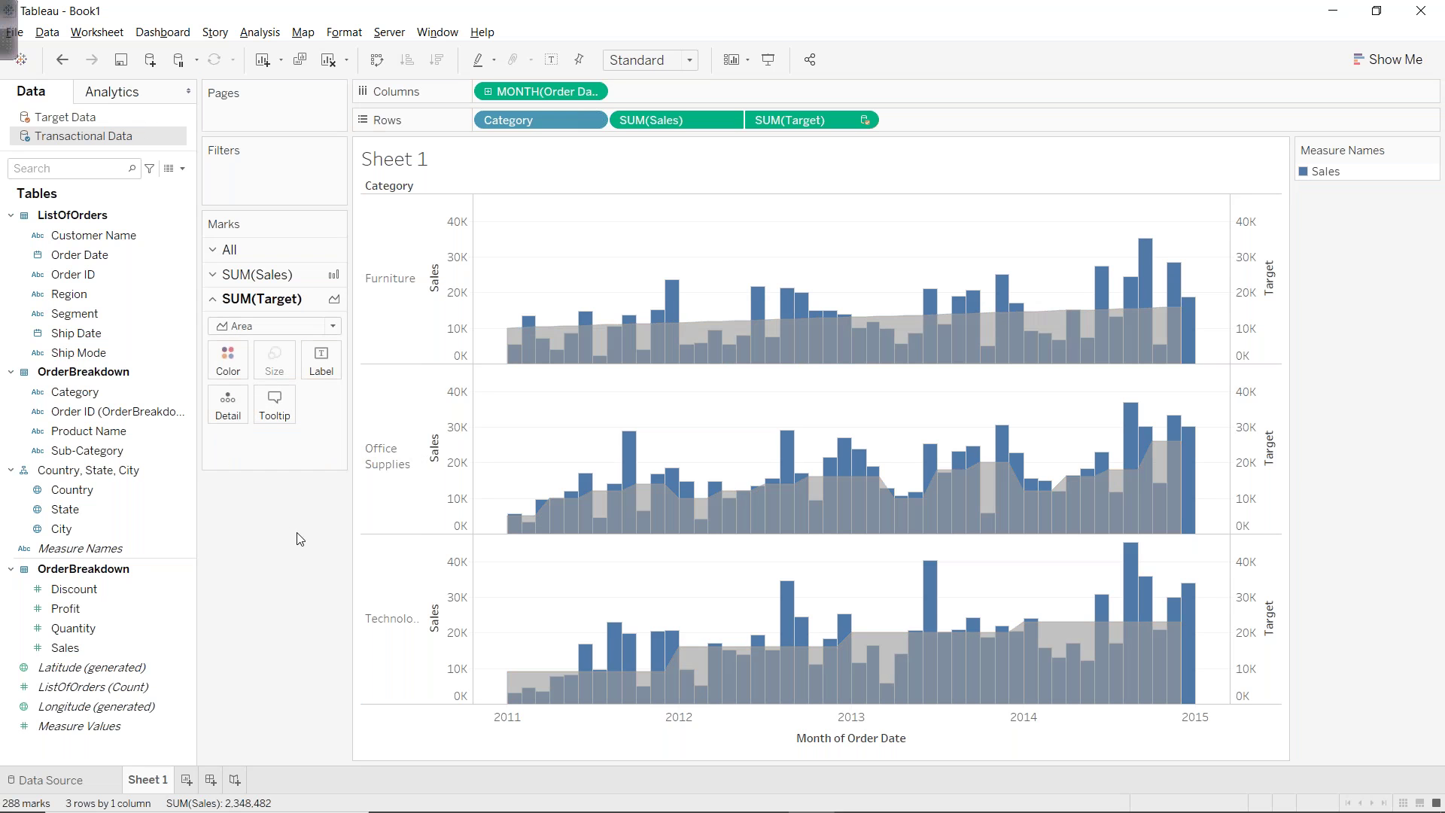
Colour the SUM(Sales) bars by Category and move the Target area marks to the back.
left_click(257, 273)
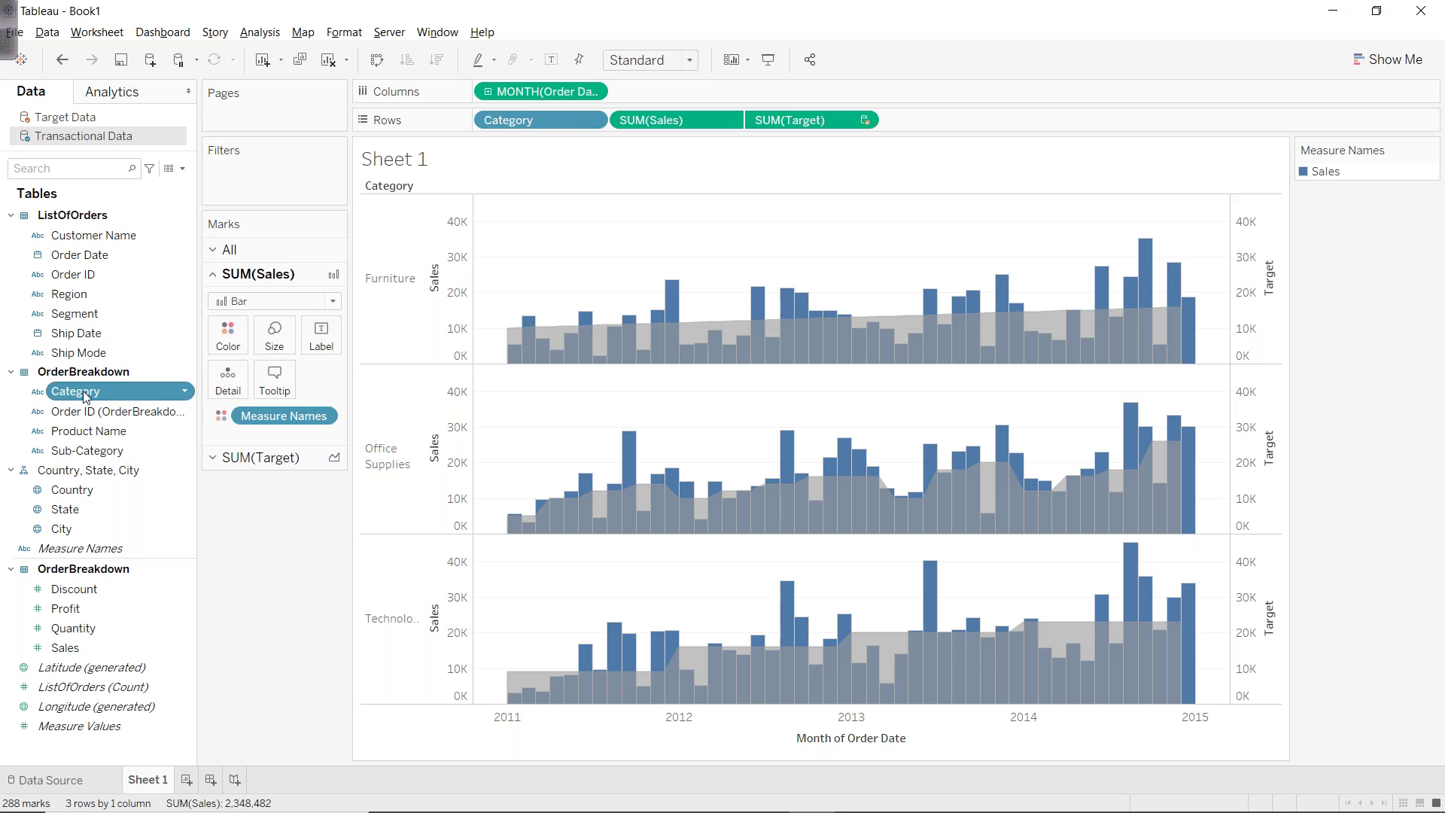
left_click(228, 335)
left_click_drag(103, 405, 228, 335)
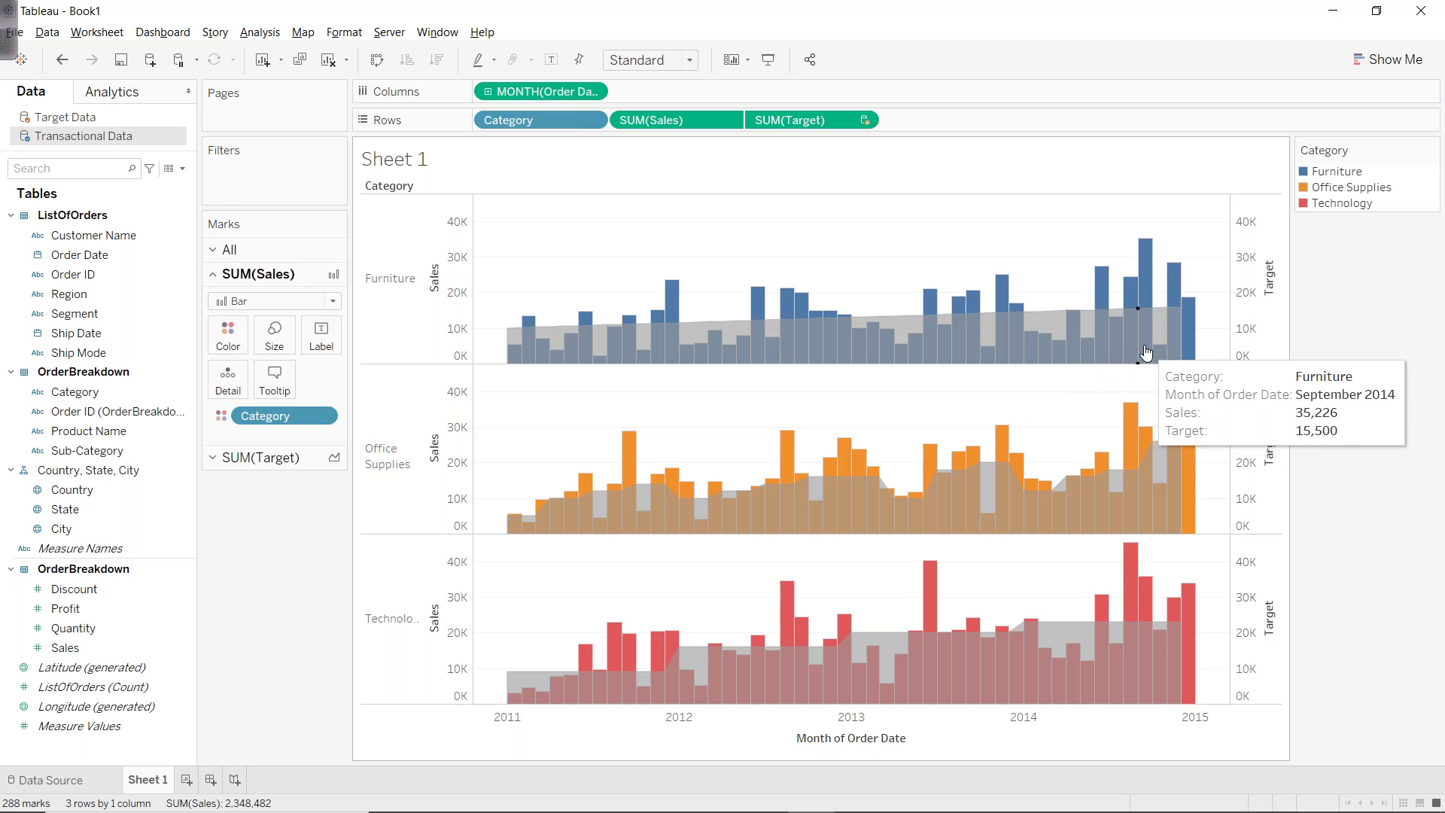
right_click(1263, 317)
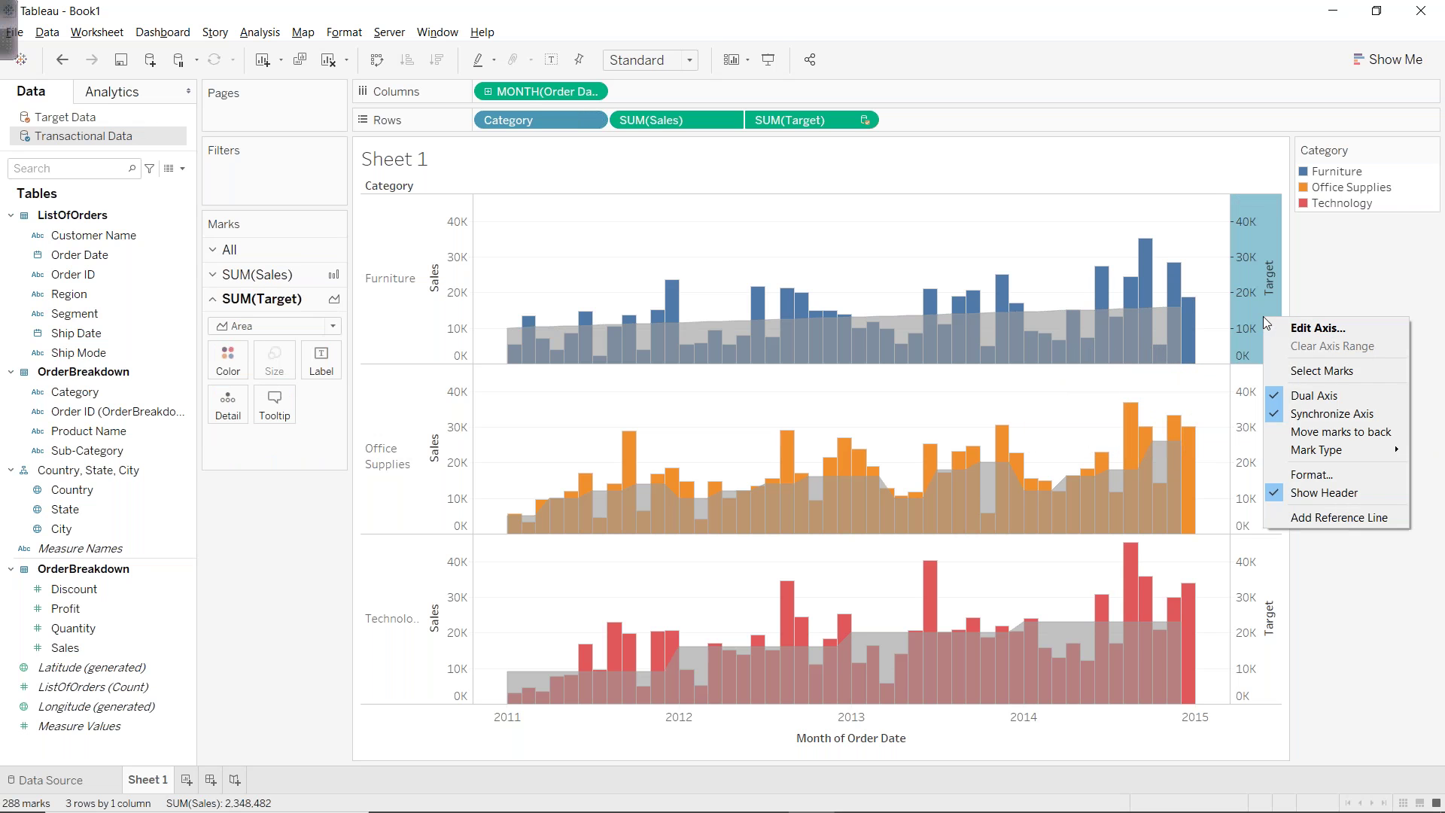
left_click(1316, 433)
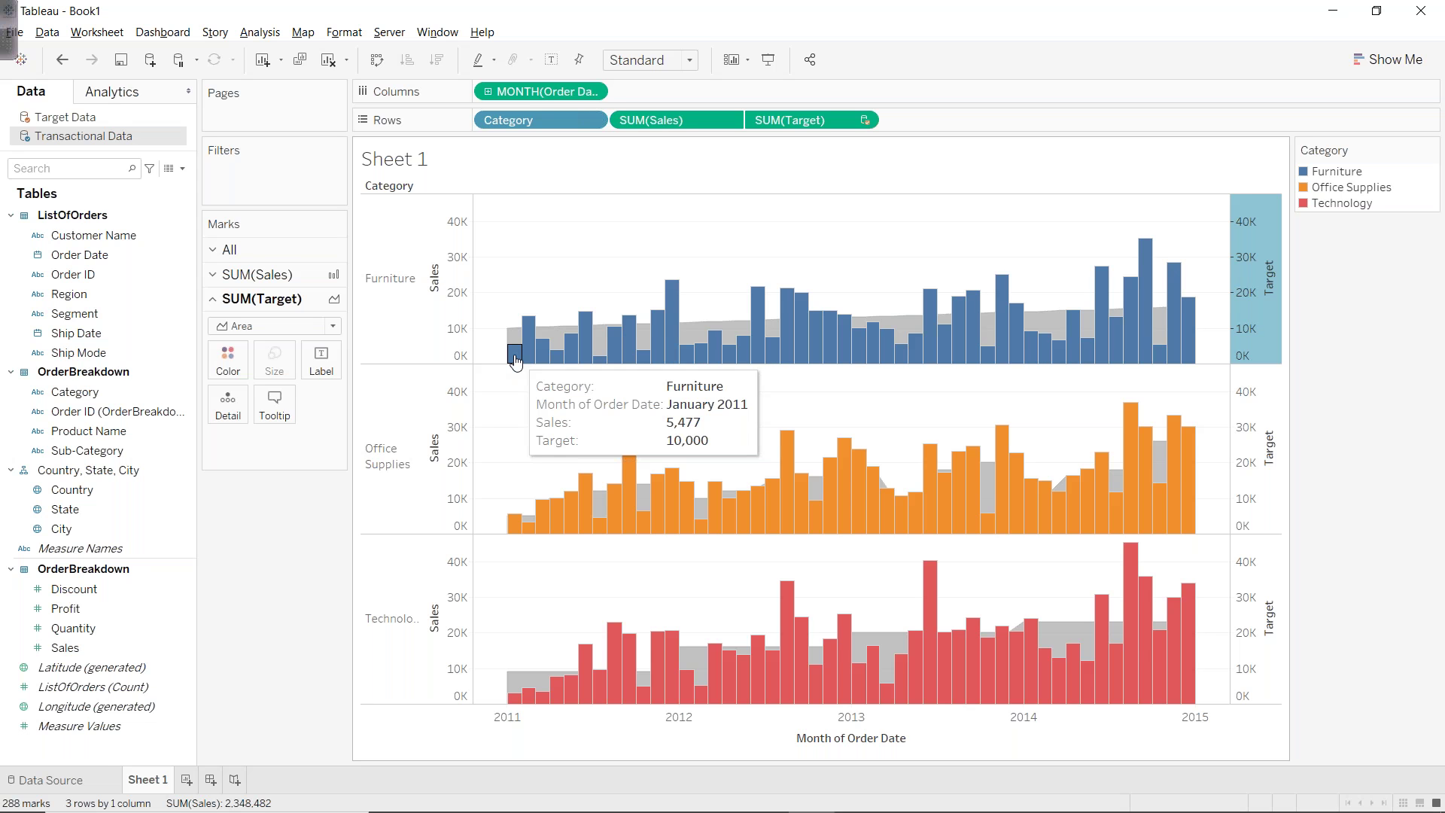
Create a calculated field named Difference in Transactional Data with the formula SUM([Sales])-SUM([Target Data].[Target]).
left_click(182, 168)
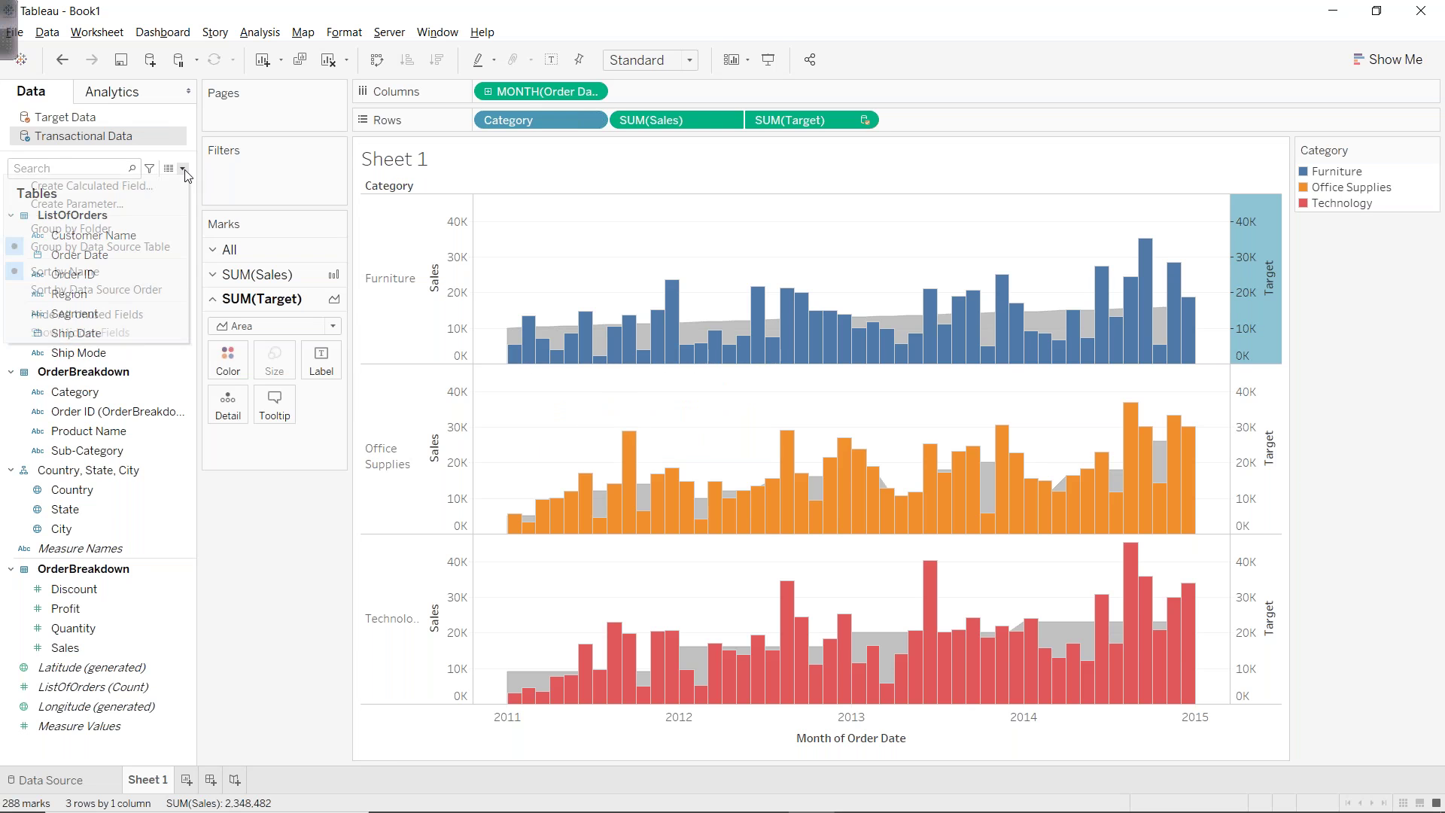
left_click(147, 188)
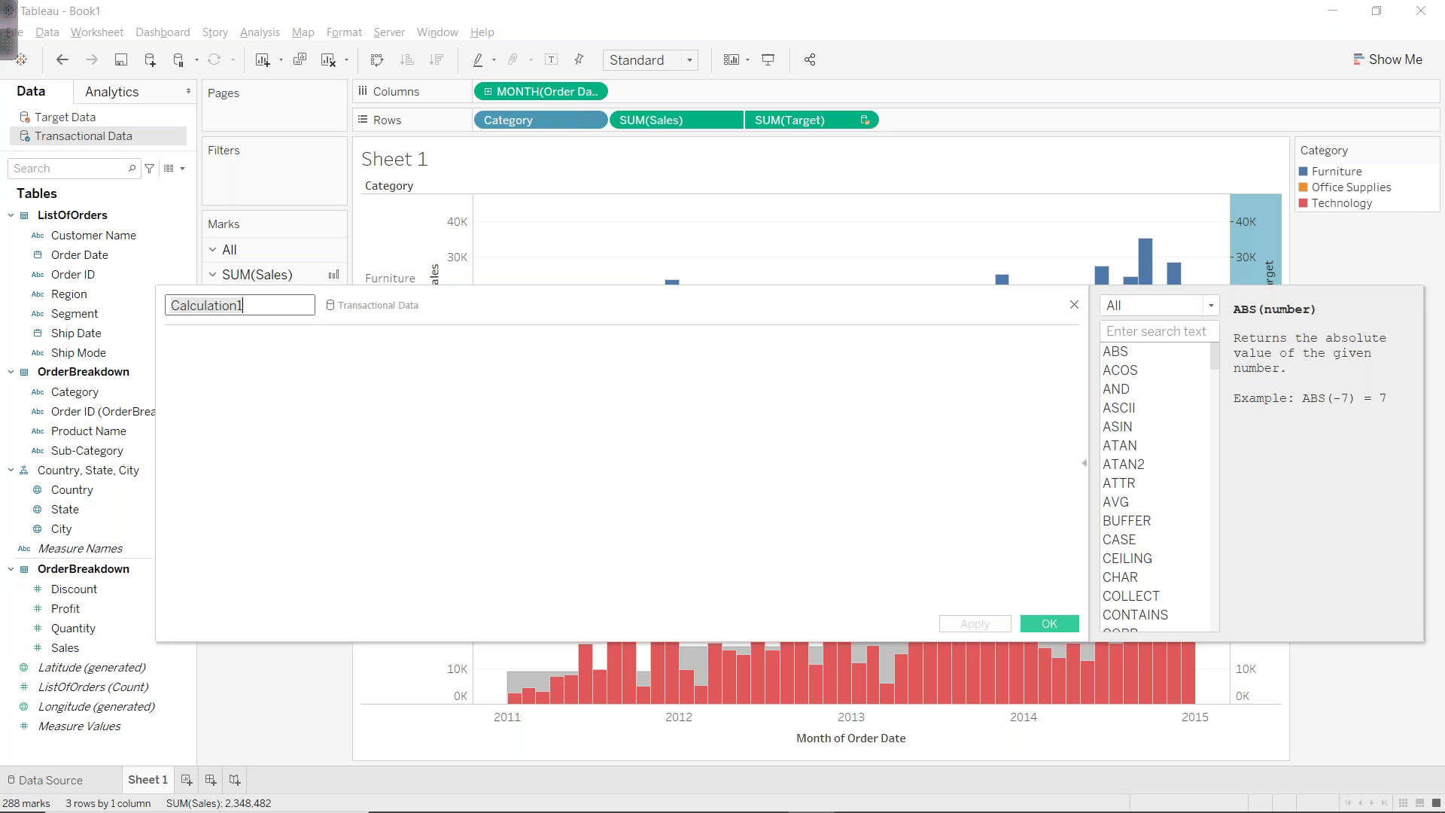
type("Differen")
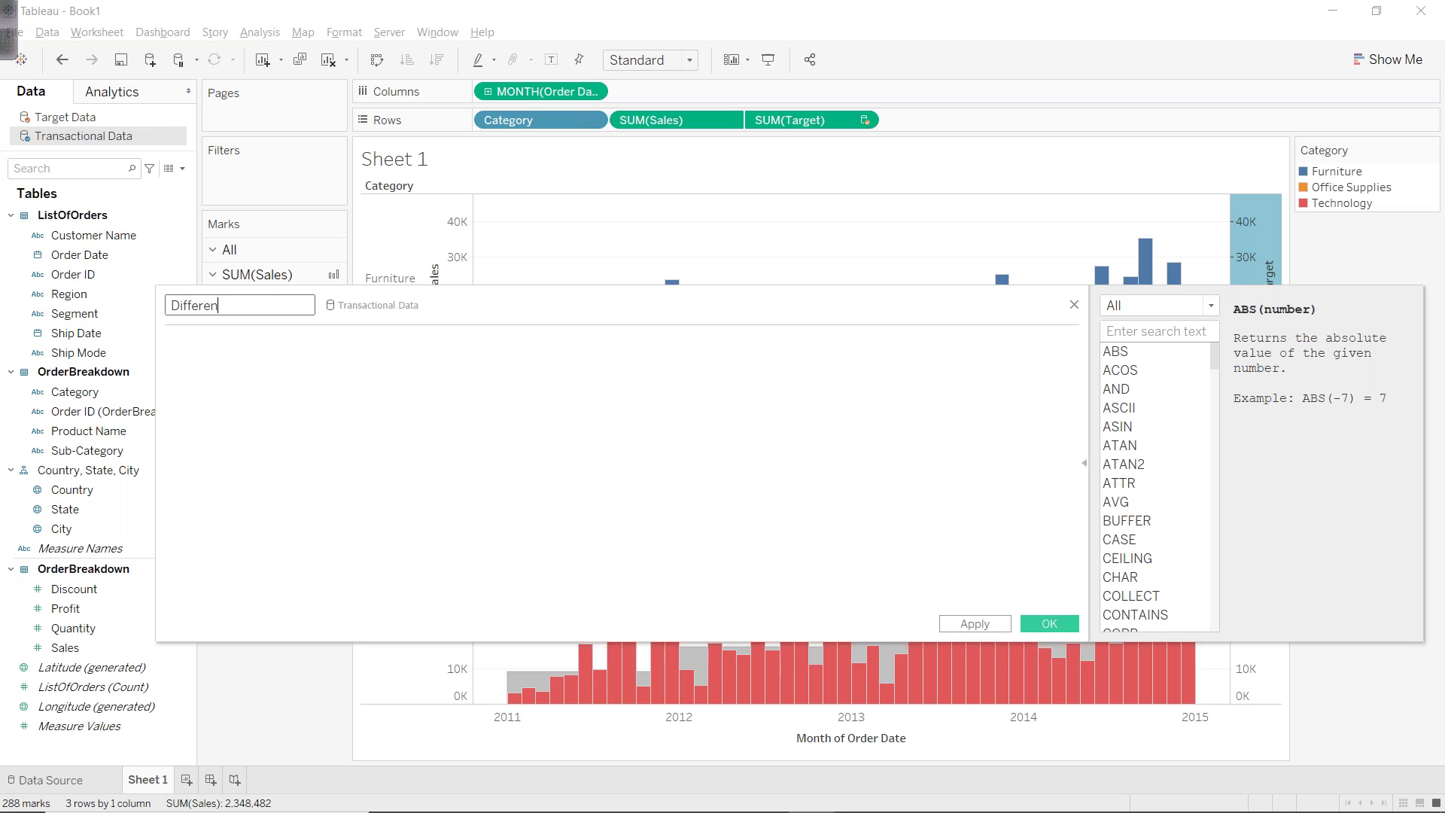
type("ces")
key("BackSpace")
key("Tab")
type("sum")
key("Return")
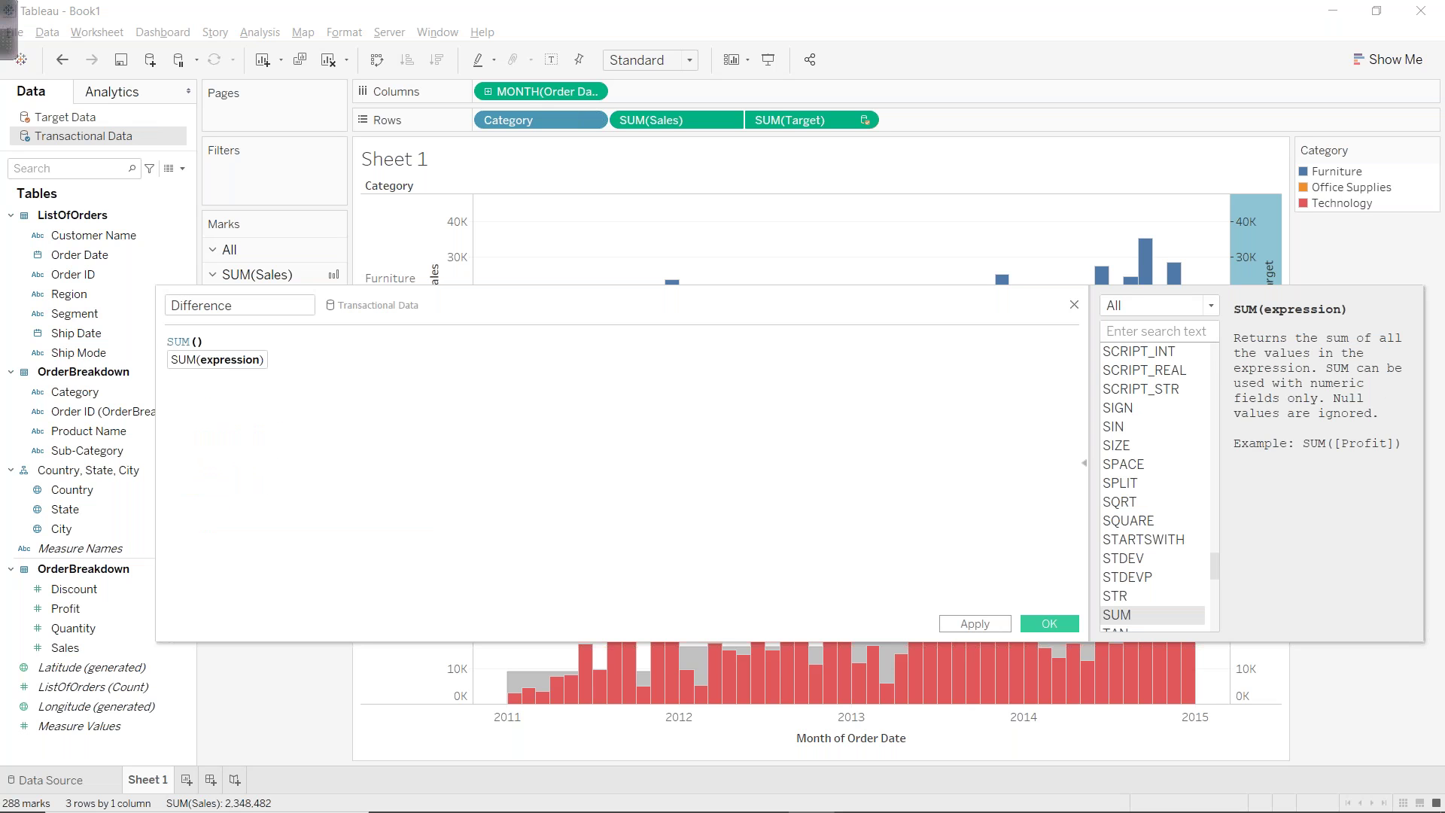
type("Sal")
key("Return")
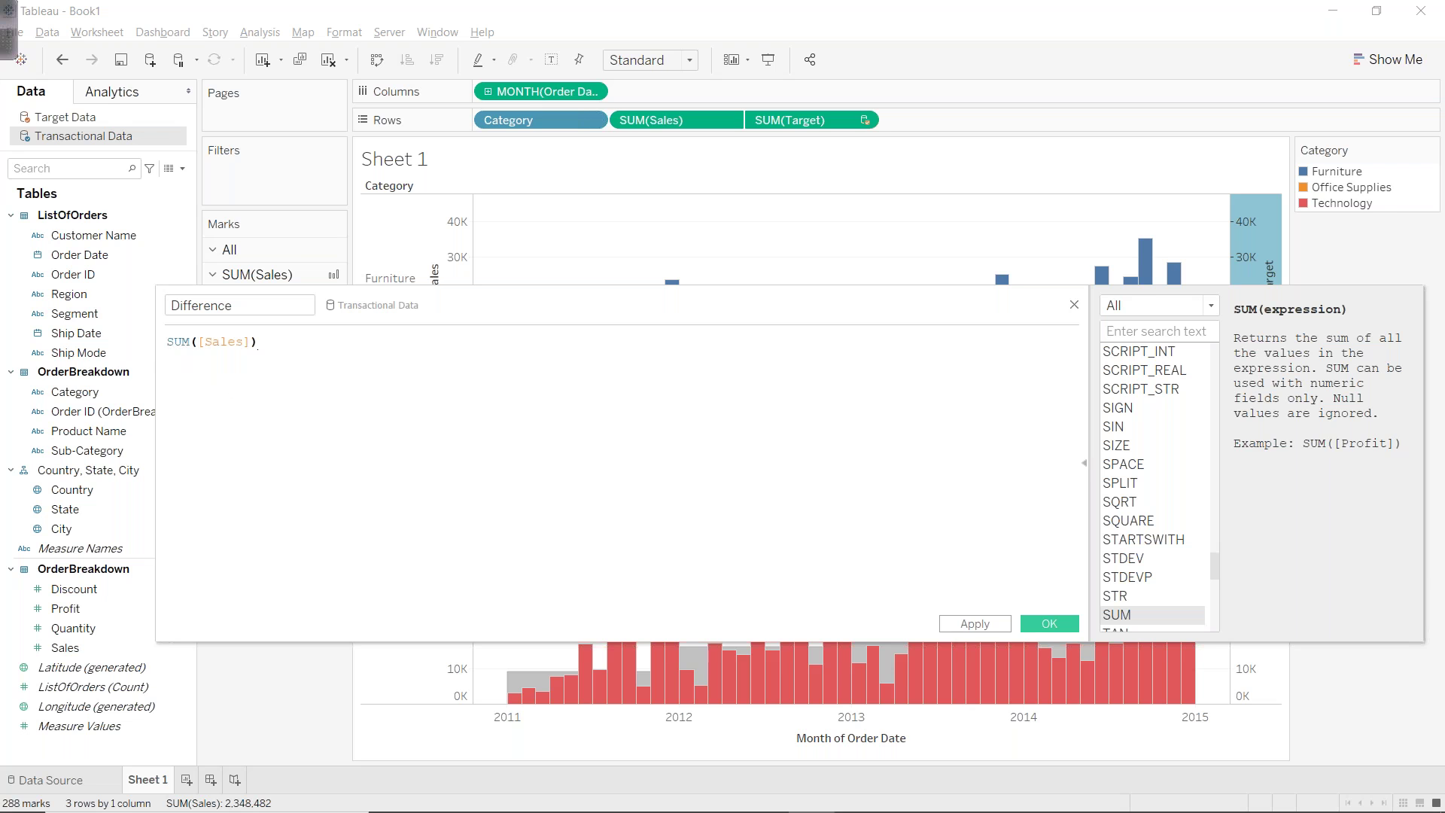
type("-tar")
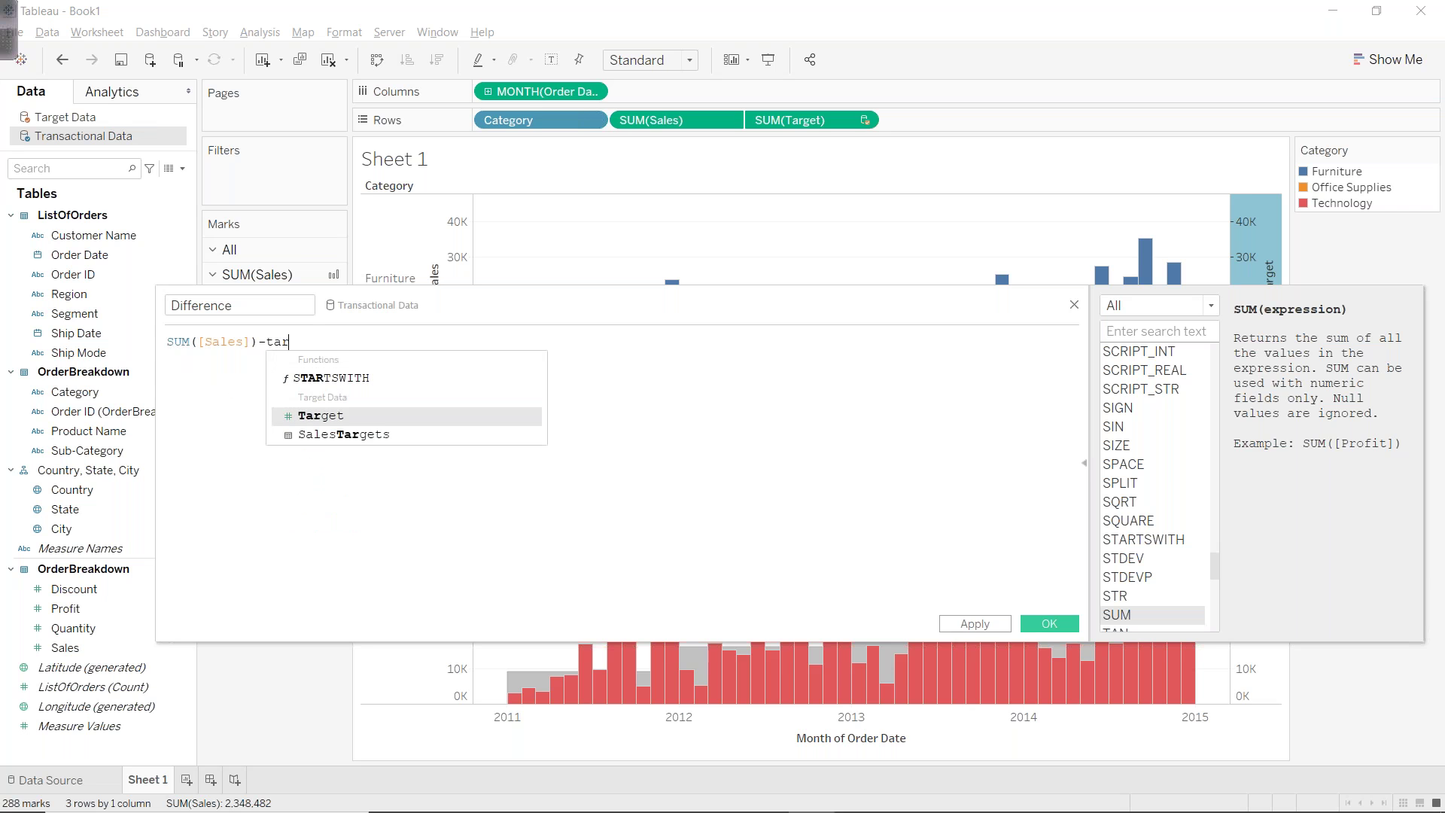
key("Return")
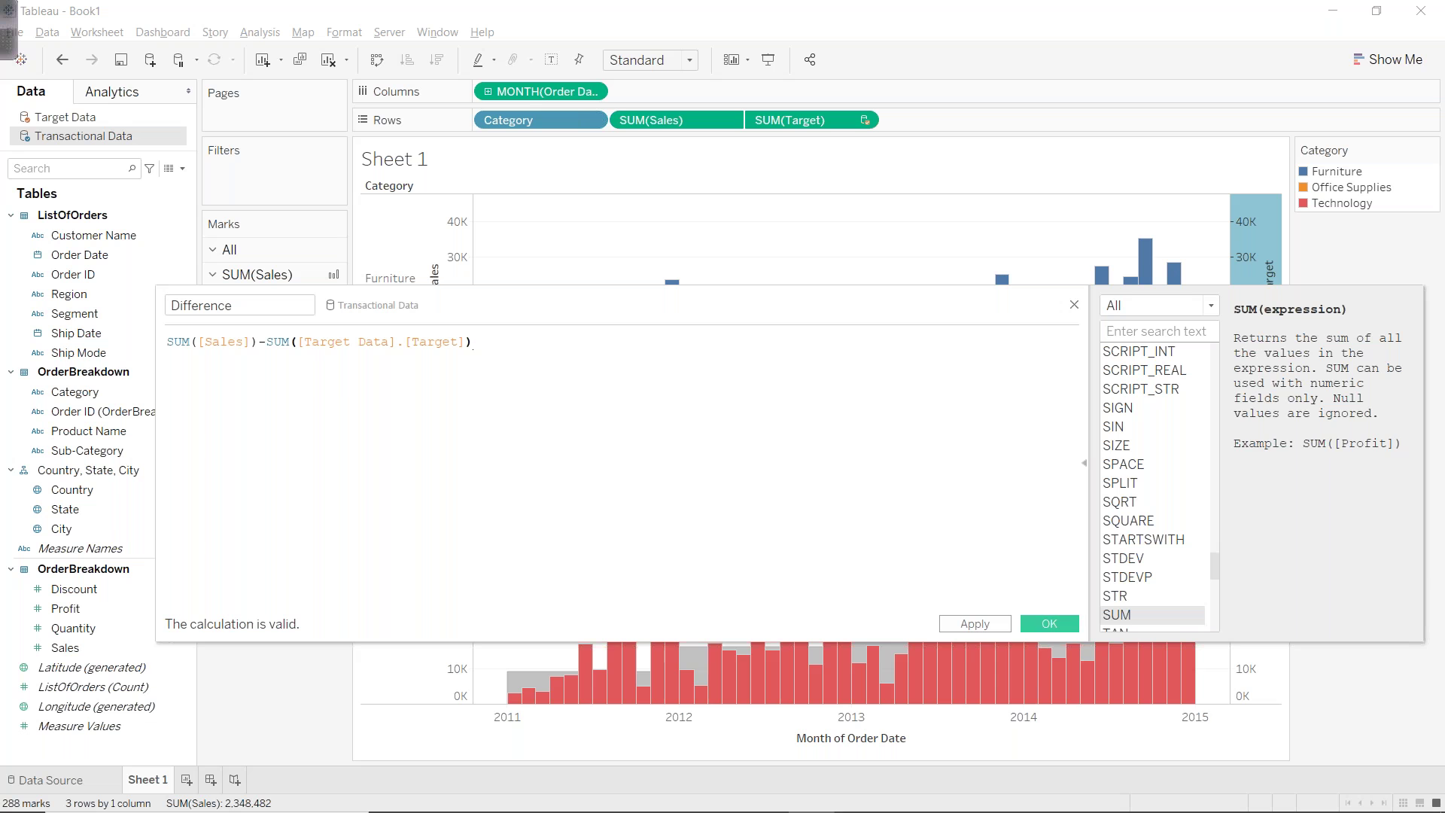
left_click(1049, 621)
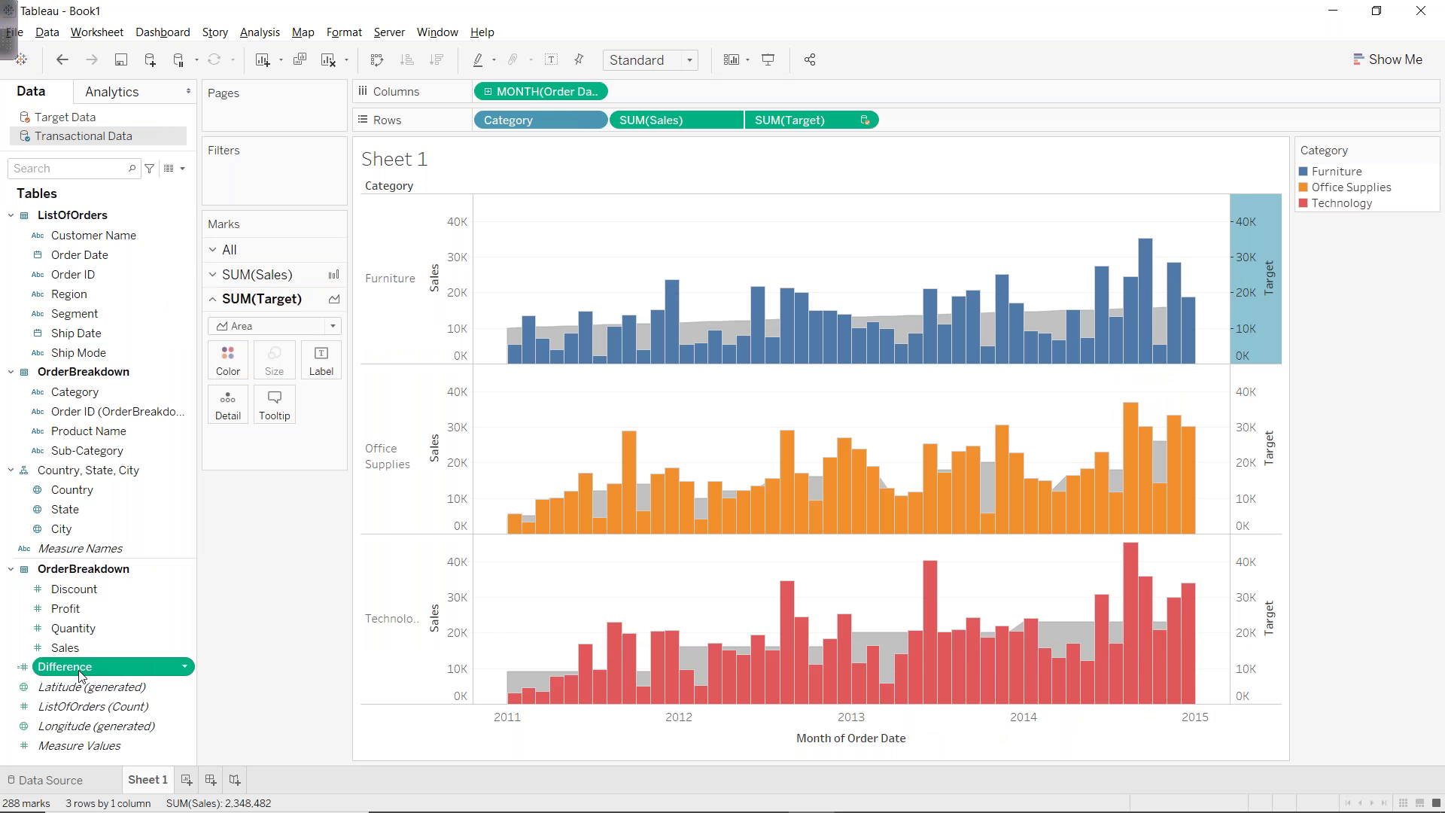
Add Difference to Rows after SUM(Target) and show it as Bar marks coloured by Difference.
left_click_drag(81, 672, 920, 128)
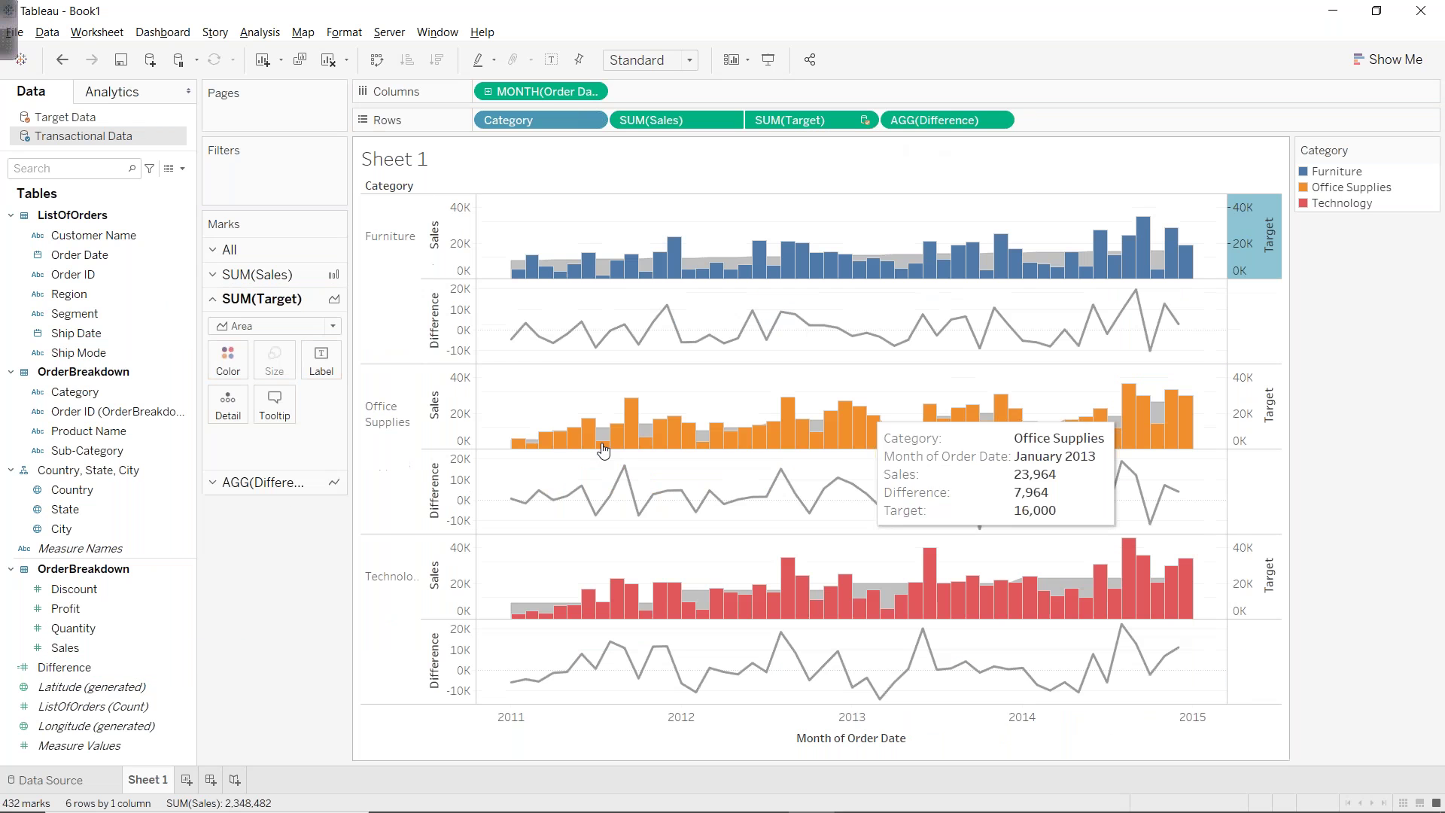
mouse_move(508, 344)
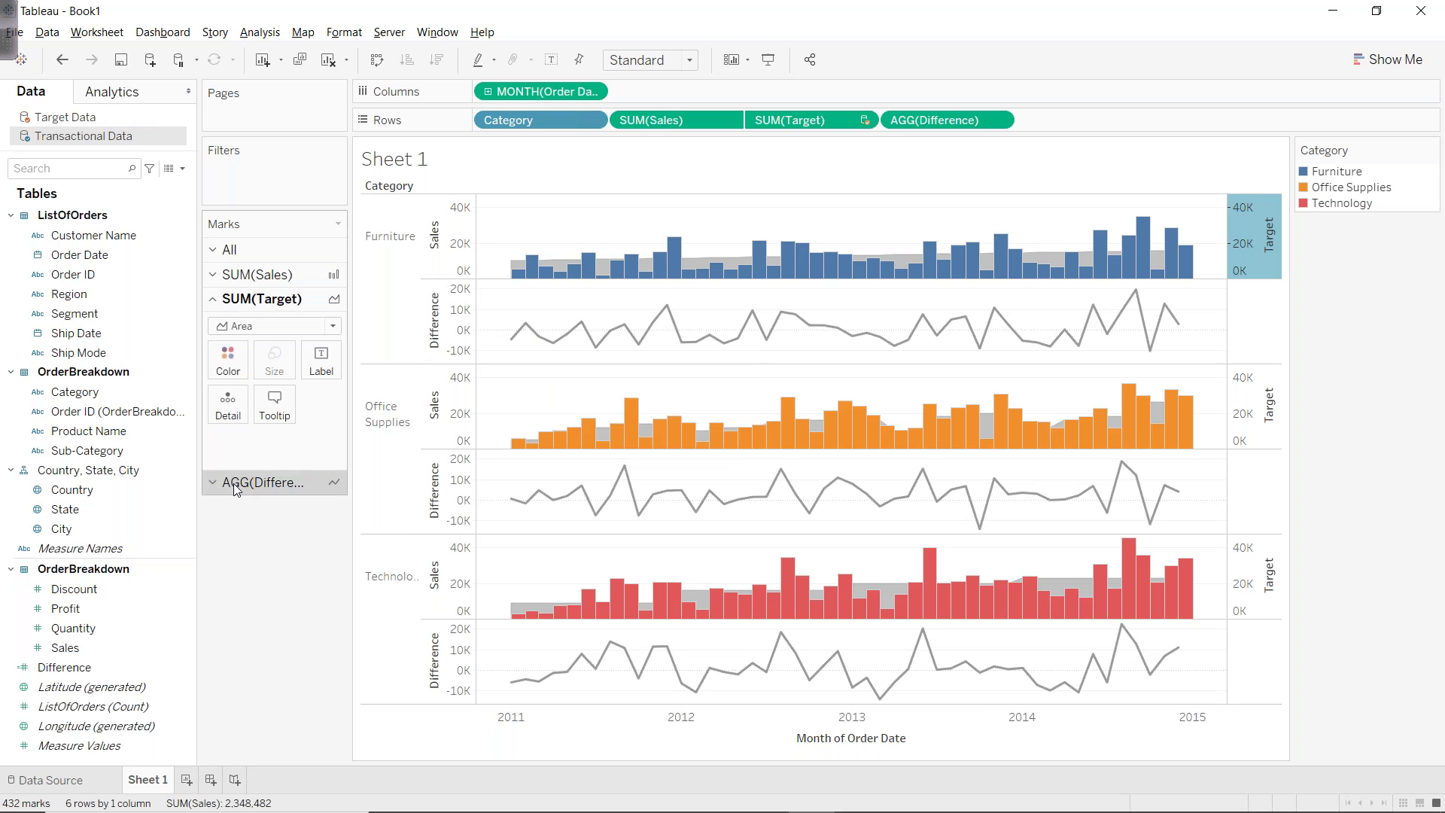
left_click(260, 482)
left_click(274, 351)
left_click(238, 389)
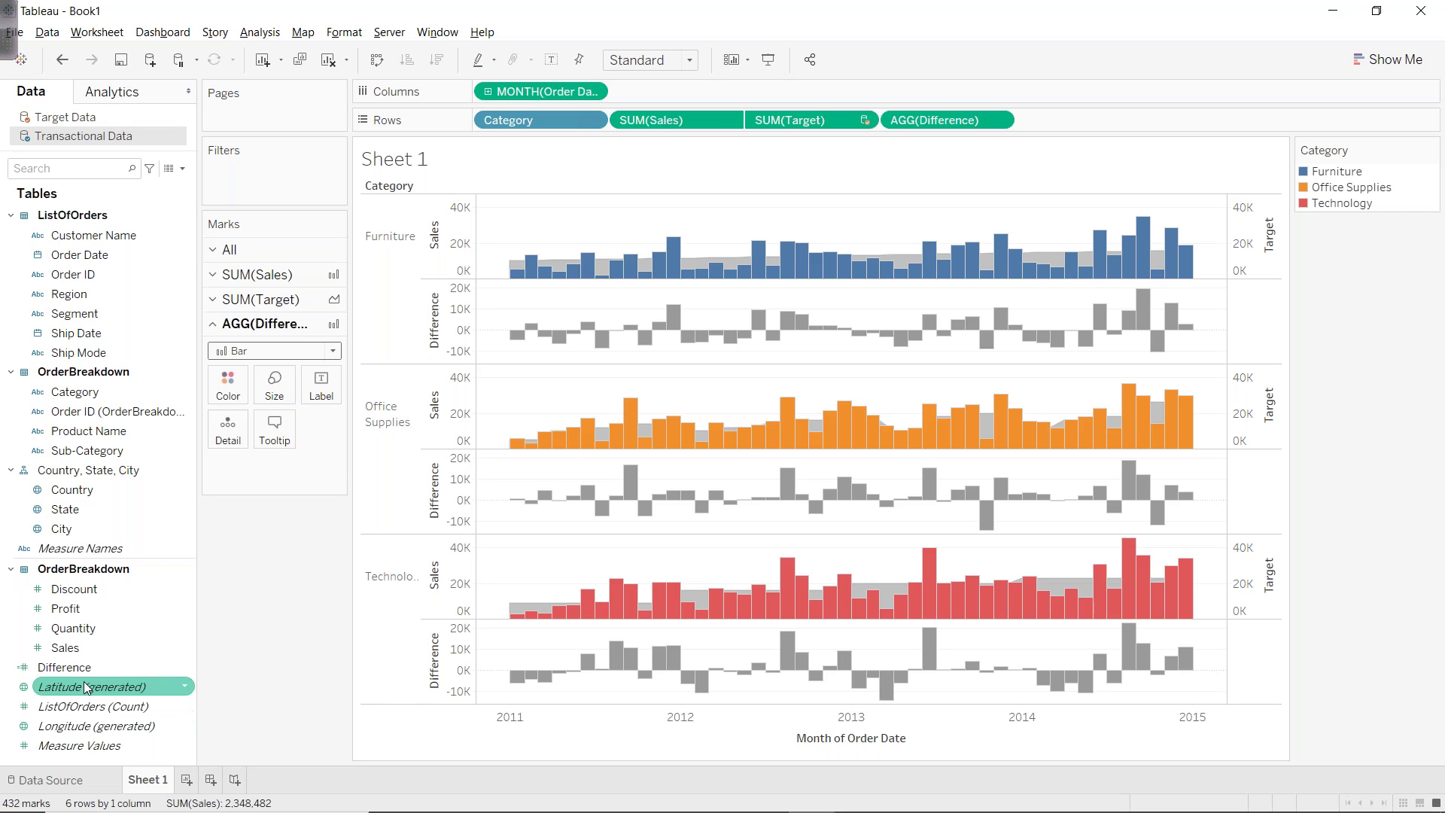
left_click_drag(64, 668, 228, 386)
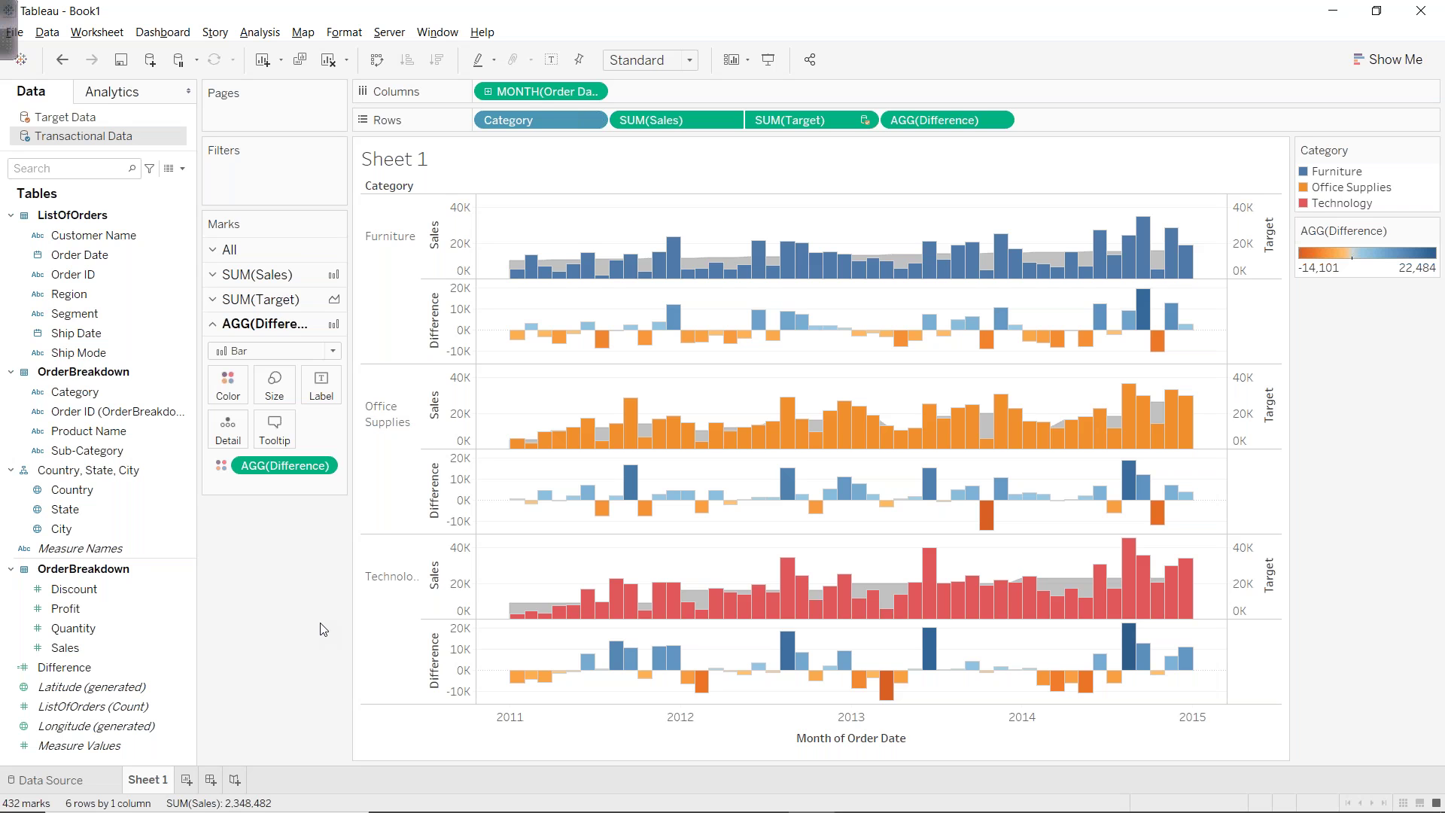
Inspect monthly Furniture sales against target, and select the early months' marks in each category for comparison.
mouse_move(515, 261)
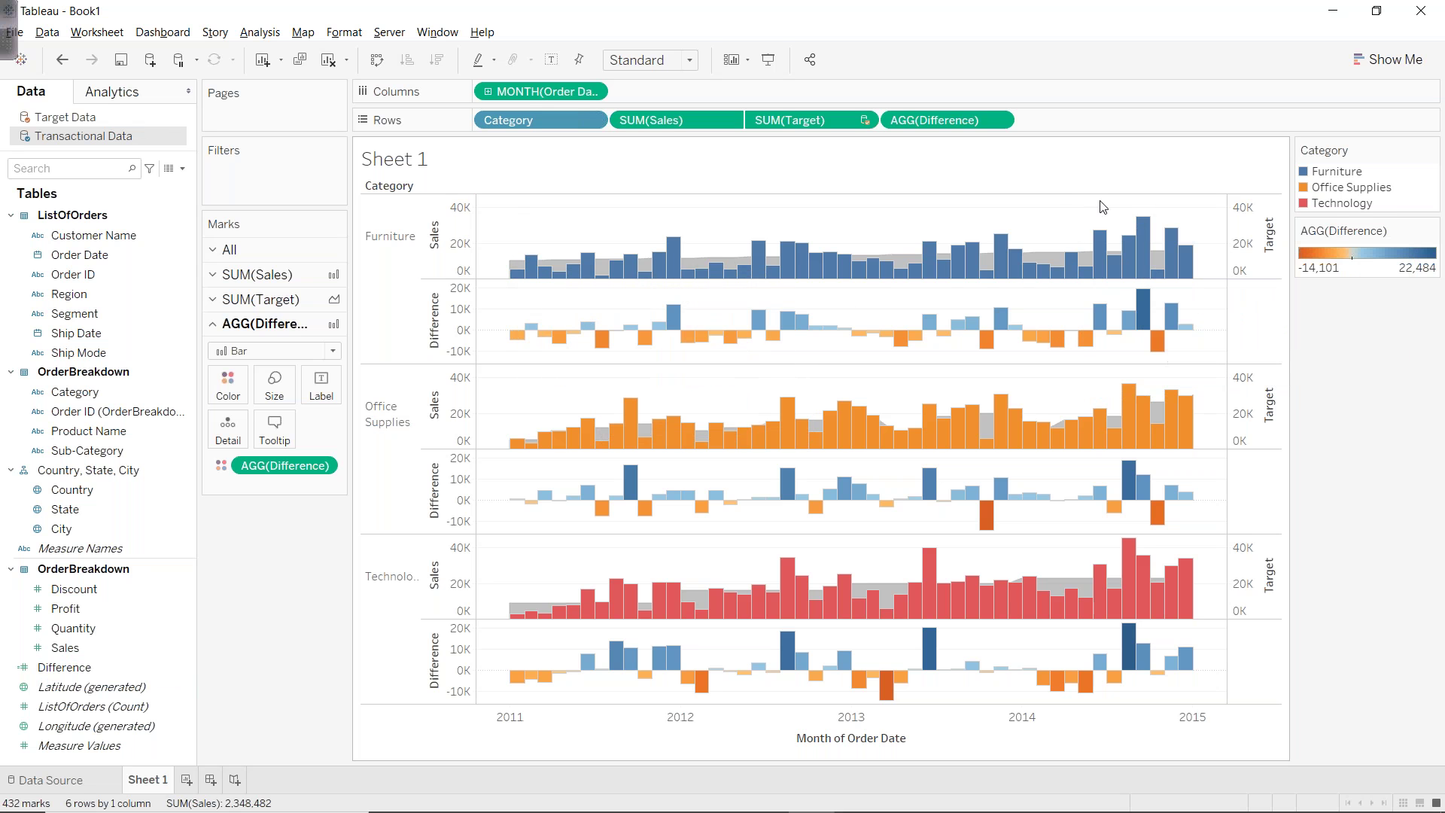
mouse_move(700, 259)
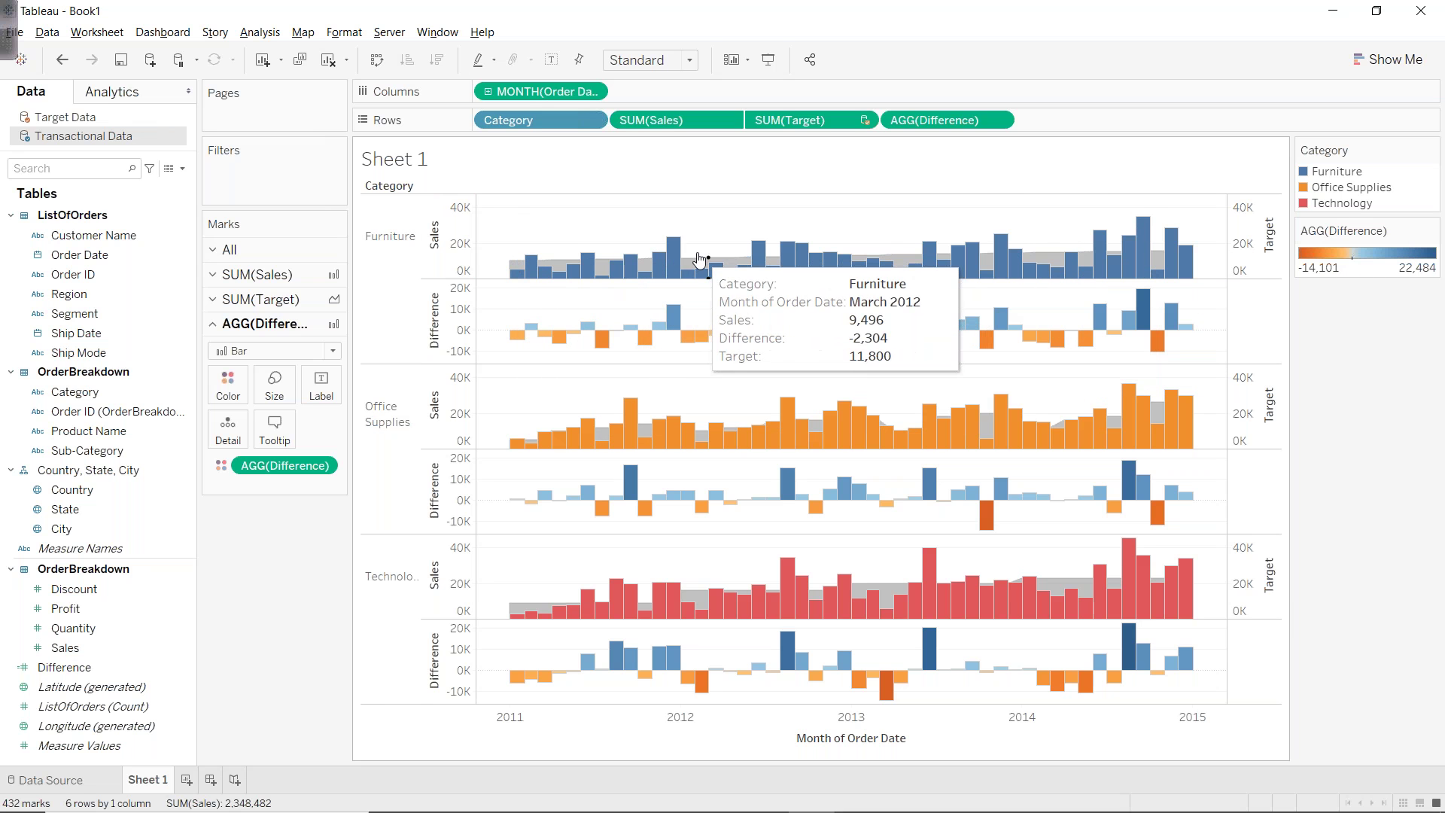
mouse_move(756, 259)
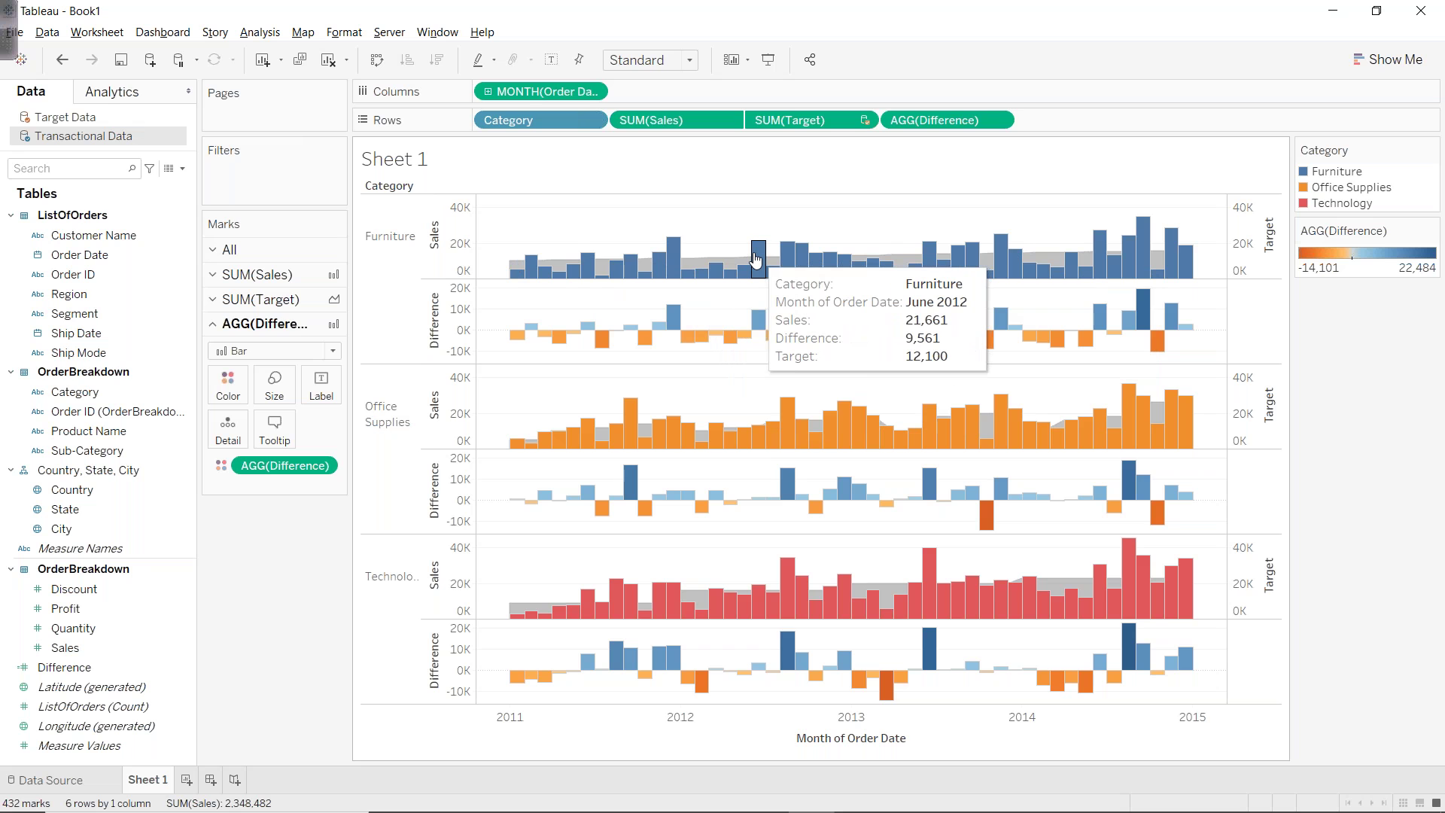
left_click_drag(504, 217, 682, 297)
left_click_drag(521, 403, 647, 466)
left_click_drag(522, 569, 648, 640)
left_click(359, 563)
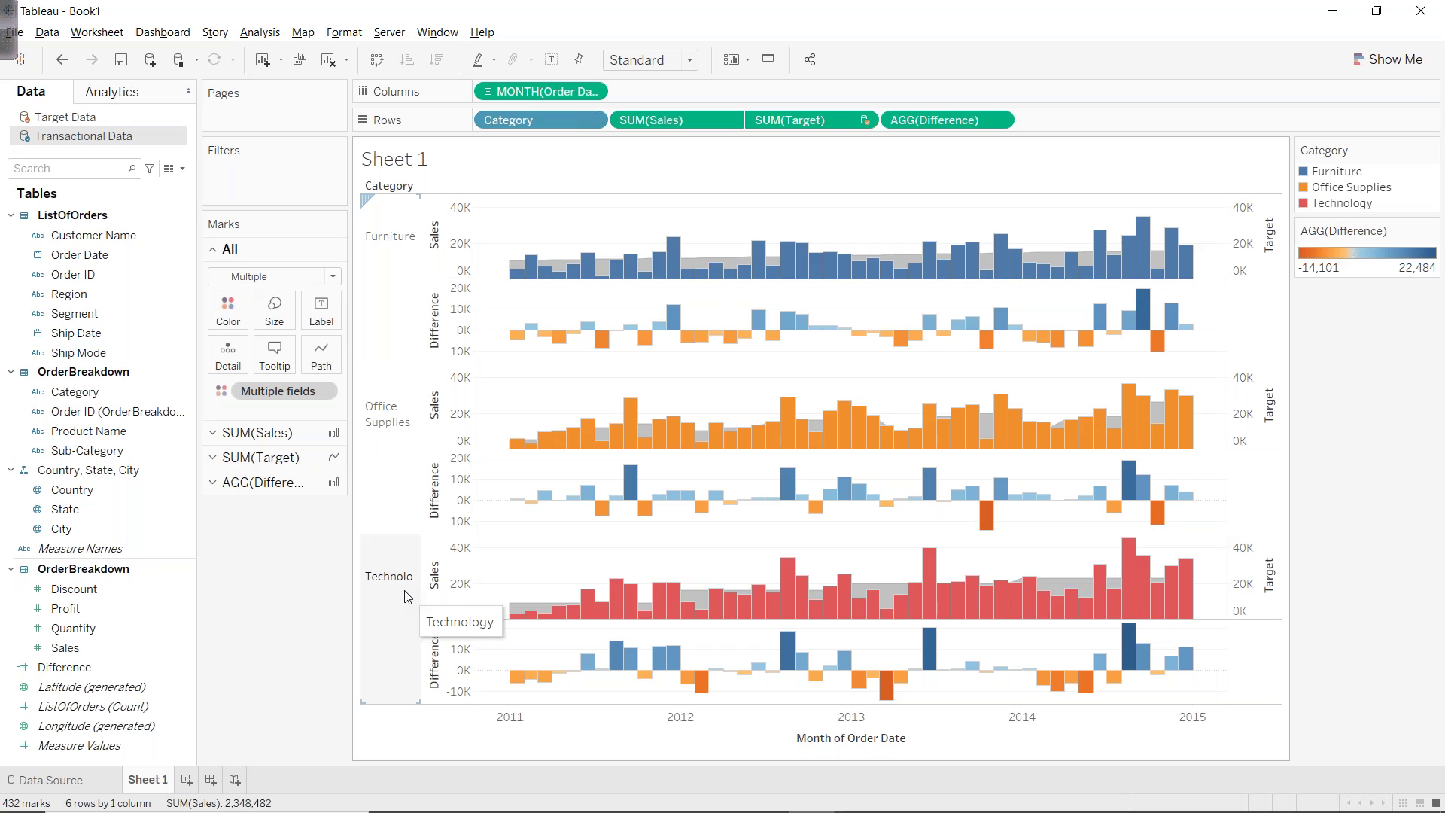
Select each category's Difference bars across all months, and examine single months' sales, target and difference values.
left_click_drag(503, 301, 1219, 372)
left_click_drag(502, 469, 1199, 545)
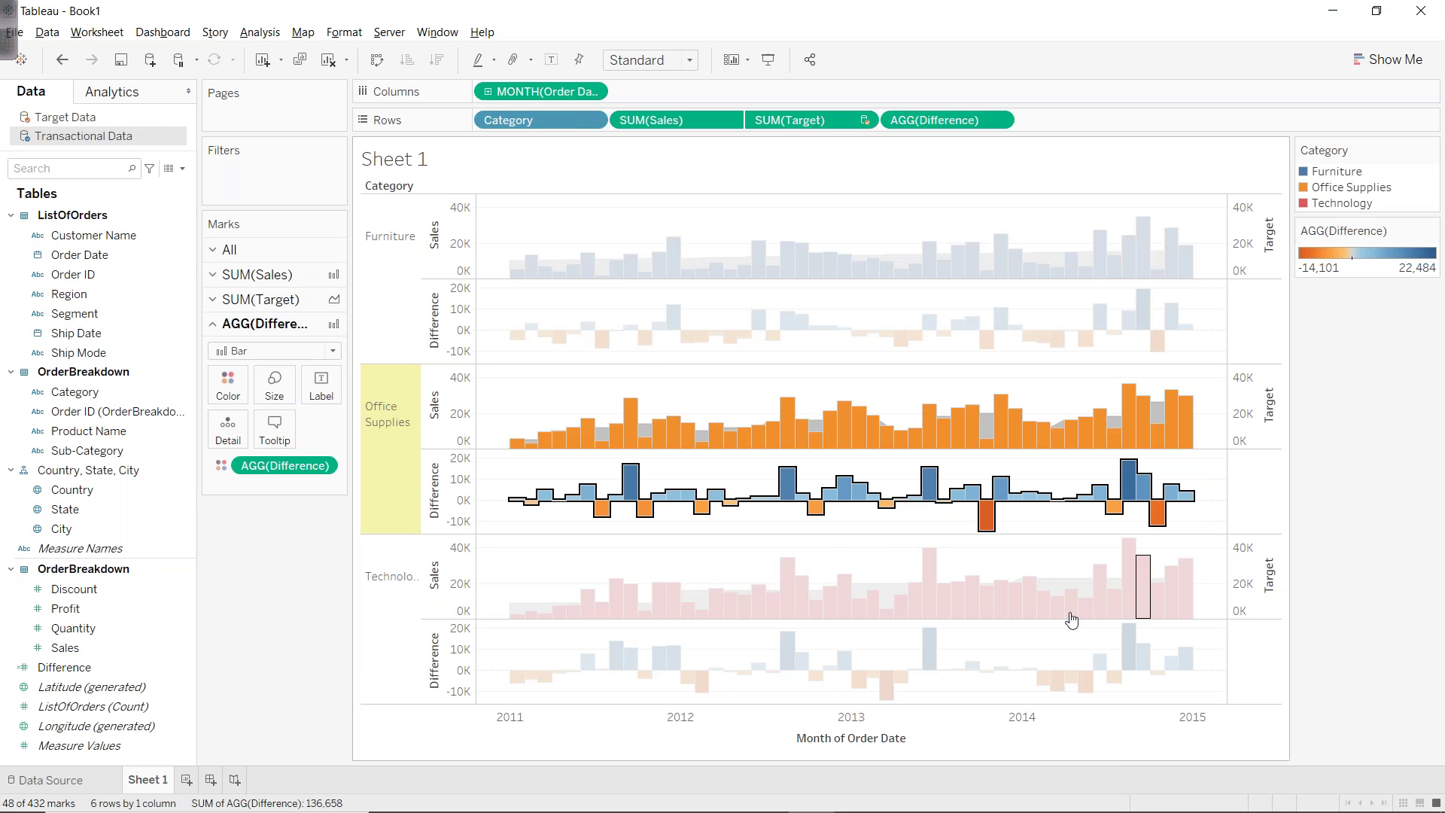
left_click_drag(489, 638, 1202, 692)
left_click(1076, 540)
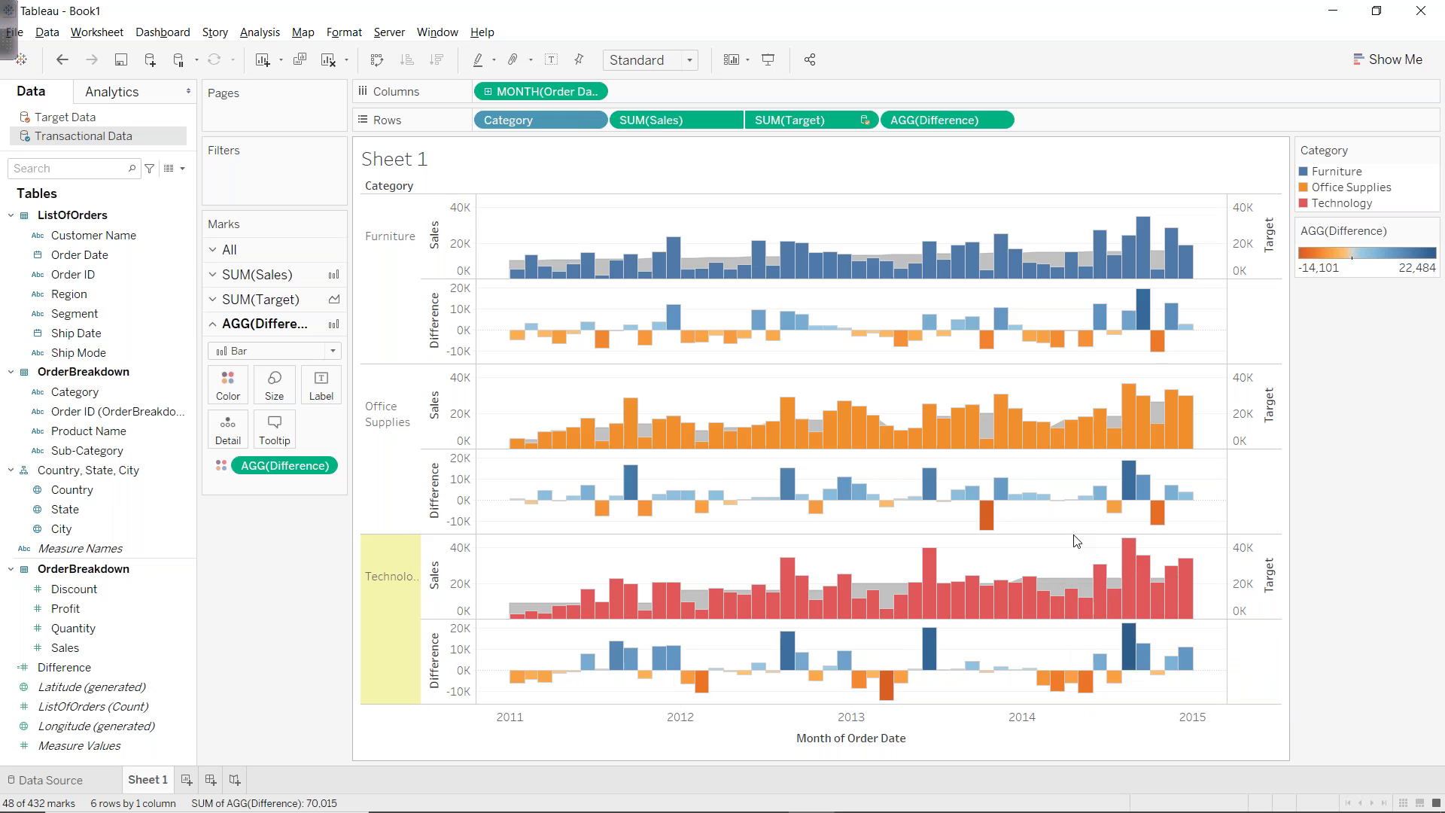
mouse_move(1091, 584)
mouse_move(856, 694)
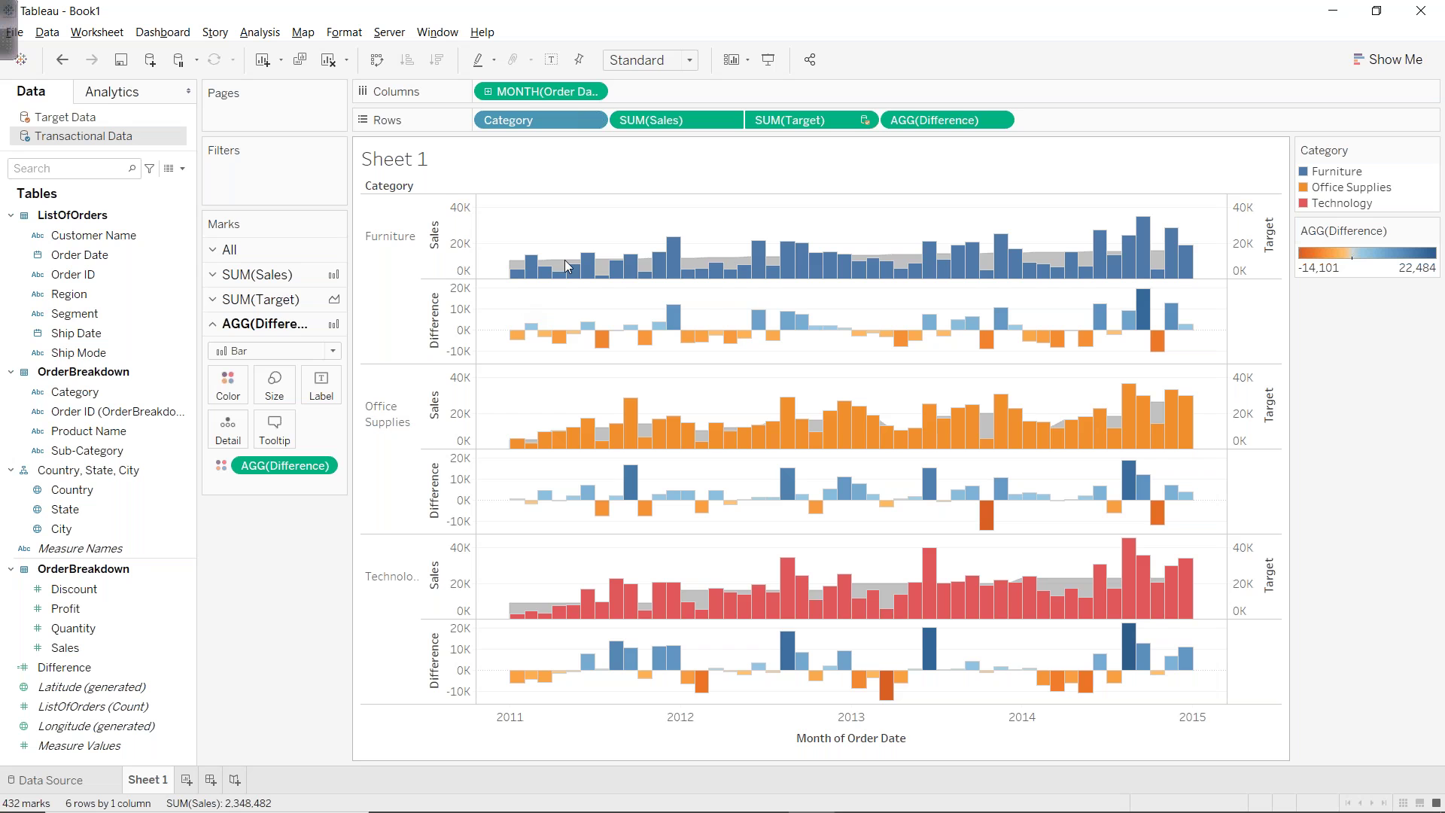
mouse_move(574, 262)
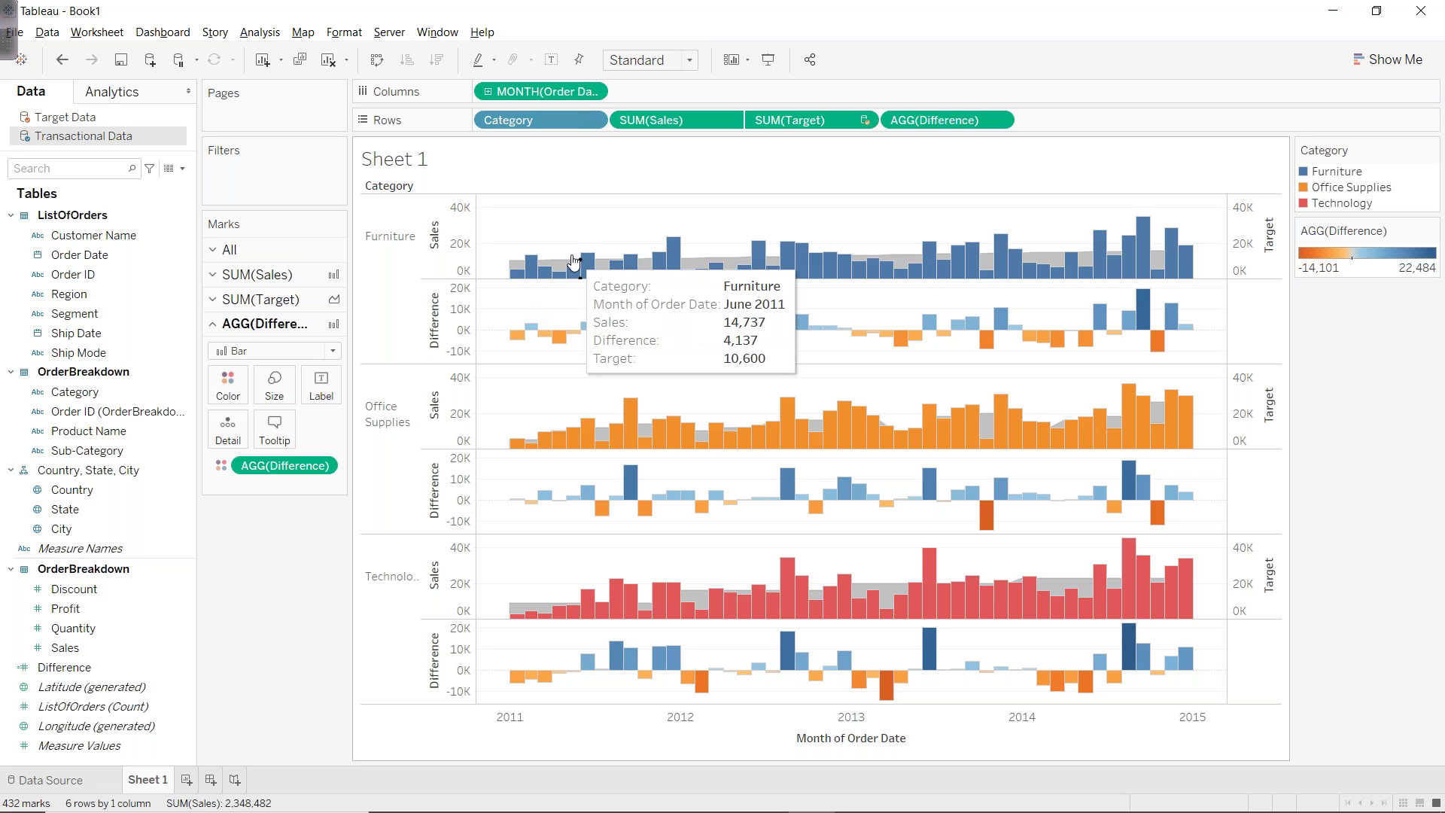
mouse_move(603, 340)
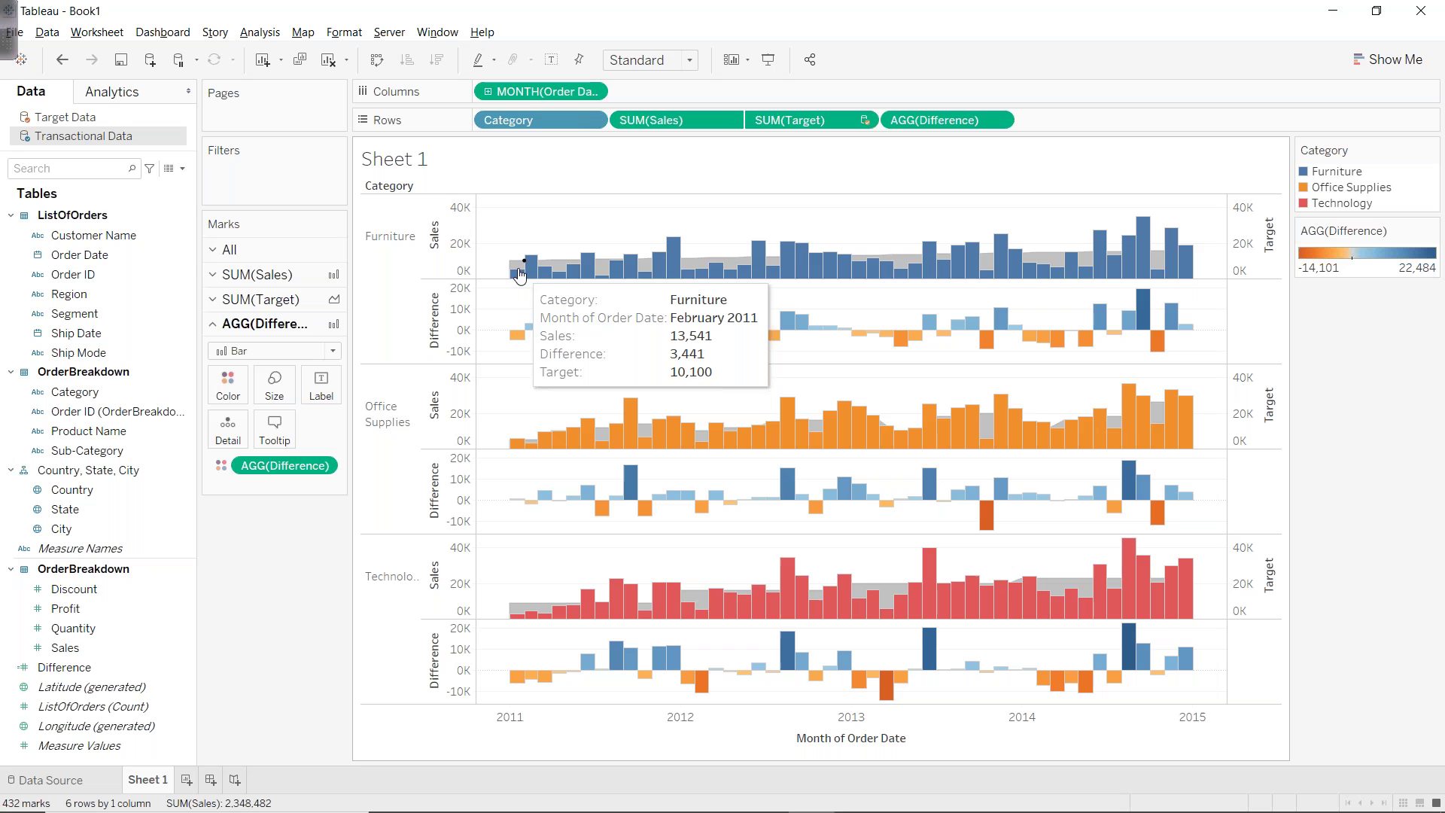
Open the screen annotation tool and sketch a bracketed group of rows labelled "(Sum)" with an arrow to a smaller bracketed group.
left_click(6, 45)
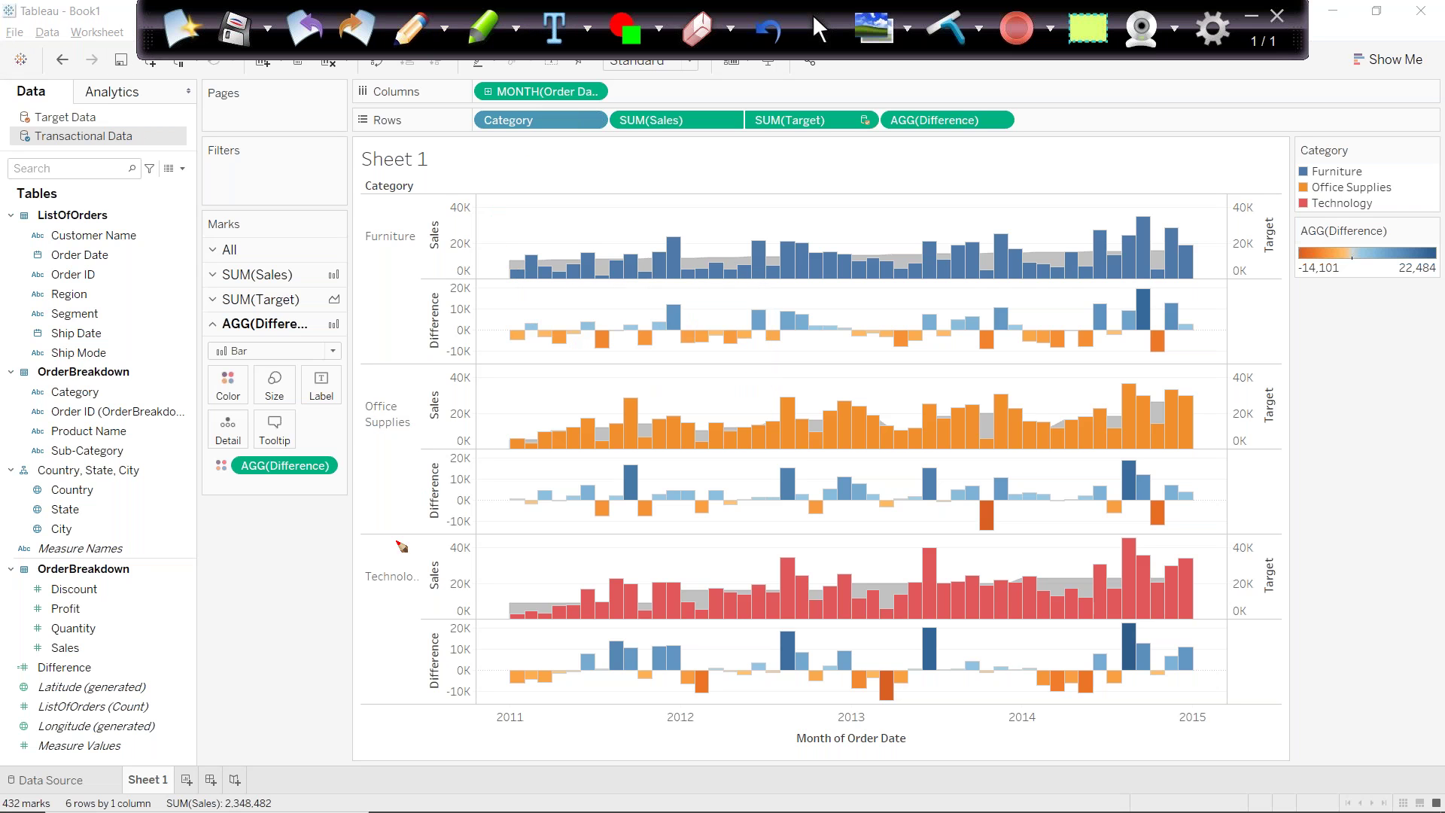
mouse_move(258, 546)
left_mouse_down()
mouse_move(296, 536)
mouse_move(304, 591)
left_mouse_up()
left_click_drag(271, 616, 305, 606)
left_click(304, 627)
left_click_drag(243, 530, 266, 625)
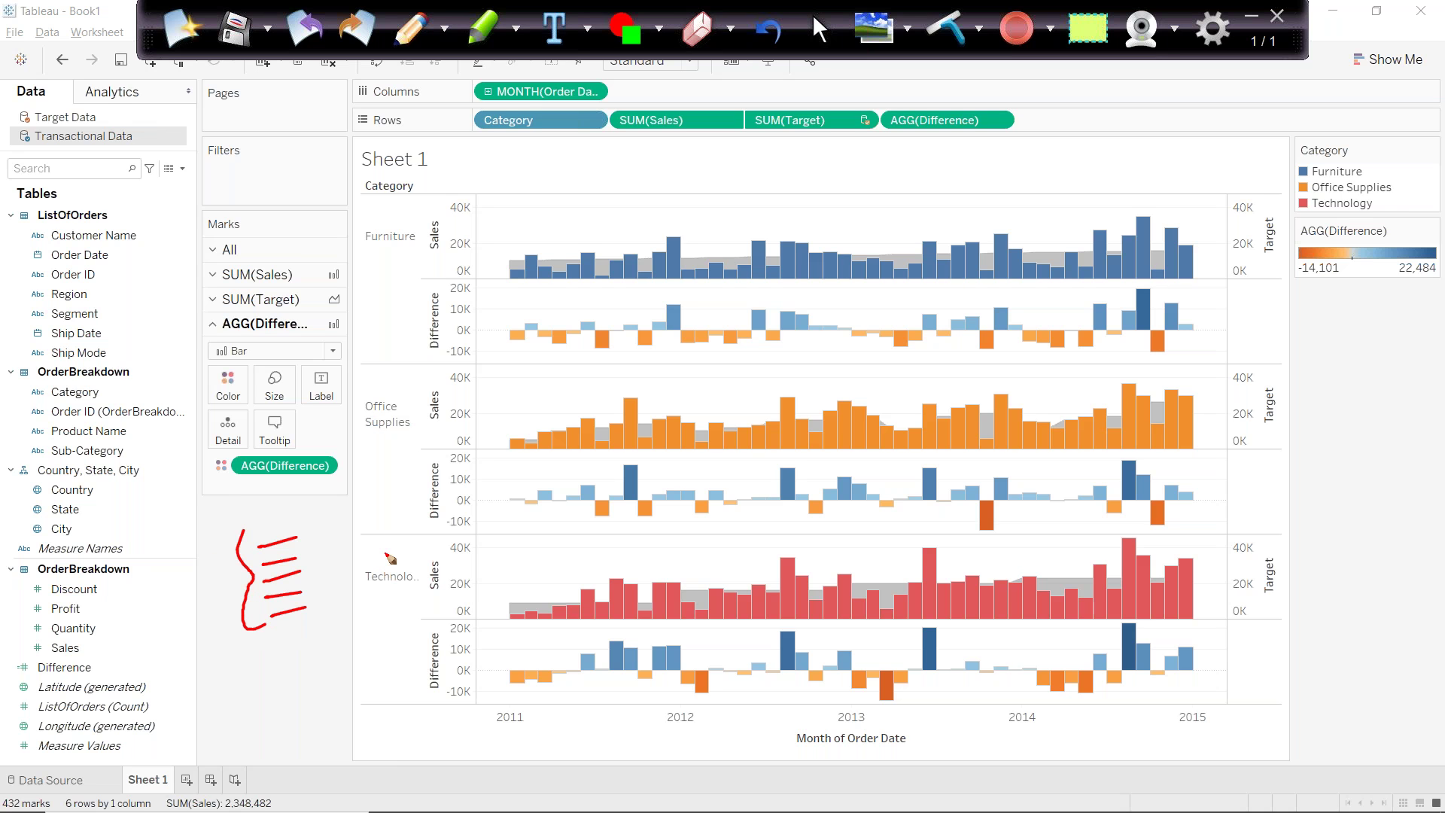
mouse_move(330, 574)
left_mouse_down()
mouse_move(366, 557)
mouse_move(367, 578)
left_mouse_up()
mouse_move(461, 541)
left_mouse_down()
mouse_move(424, 549)
mouse_move(433, 563)
left_mouse_up()
mouse_move(464, 514)
left_mouse_down()
mouse_move(493, 553)
mouse_move(484, 585)
left_mouse_up()
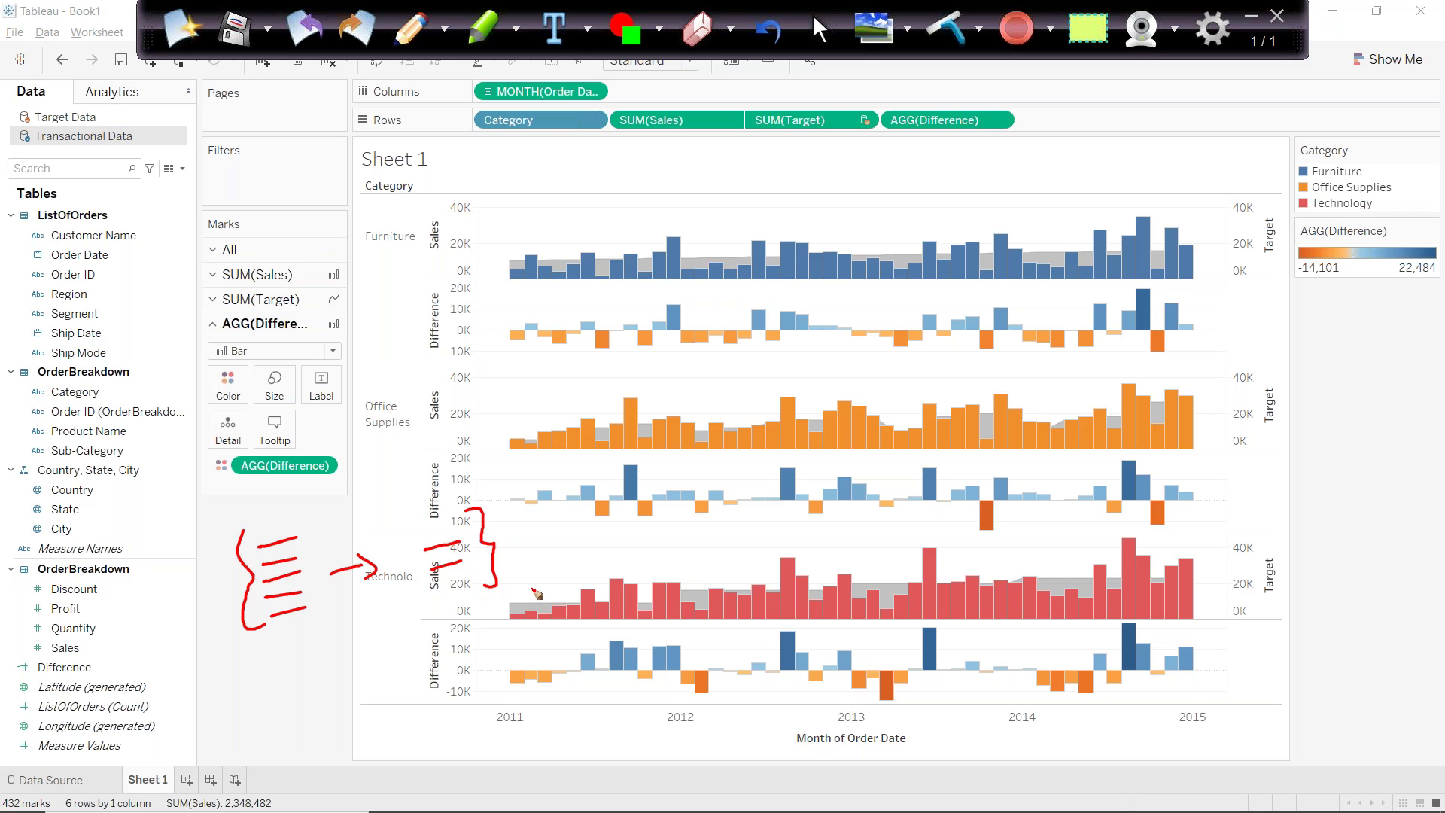
mouse_move(271, 638)
left_mouse_down()
mouse_move(308, 625)
mouse_move(268, 677)
mouse_move(331, 668)
mouse_move(333, 685)
mouse_move(253, 688)
left_mouse_up()
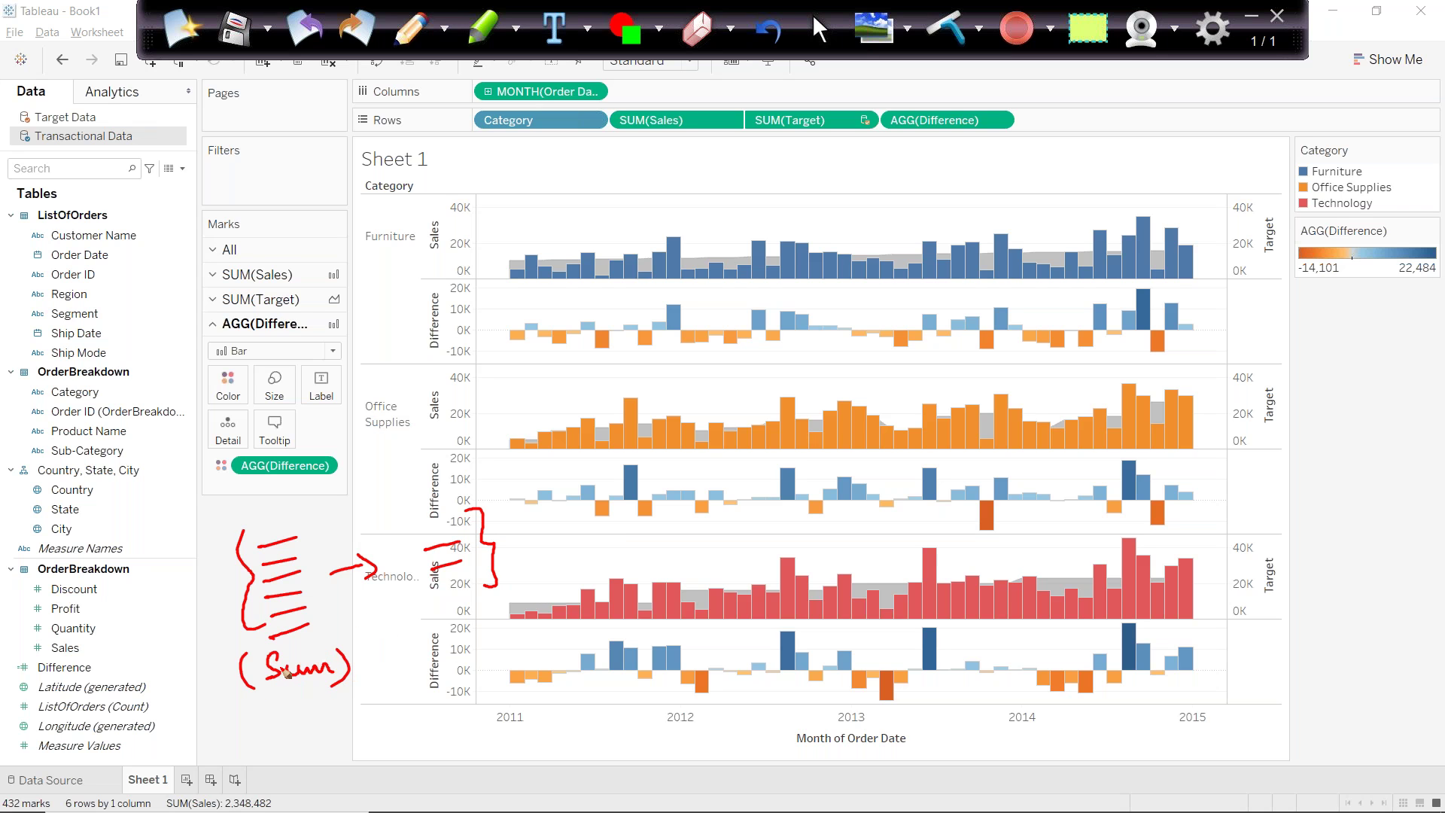
Extend the annotation with an arrow from "(Sum)" to an underlined "company", and write an underlined "D.B." beside the smaller group.
left_click_drag(358, 666, 396, 651)
mouse_move(384, 647)
left_mouse_down()
mouse_move(390, 660)
mouse_move(493, 630)
mouse_move(558, 641)
mouse_move(383, 672)
left_mouse_up()
mouse_move(587, 534)
left_mouse_down()
mouse_move(605, 539)
mouse_move(595, 560)
mouse_move(621, 559)
left_mouse_up()
mouse_move(633, 532)
left_mouse_down()
mouse_move(634, 559)
mouse_move(668, 556)
left_mouse_up()
left_click_drag(673, 570, 546, 584)
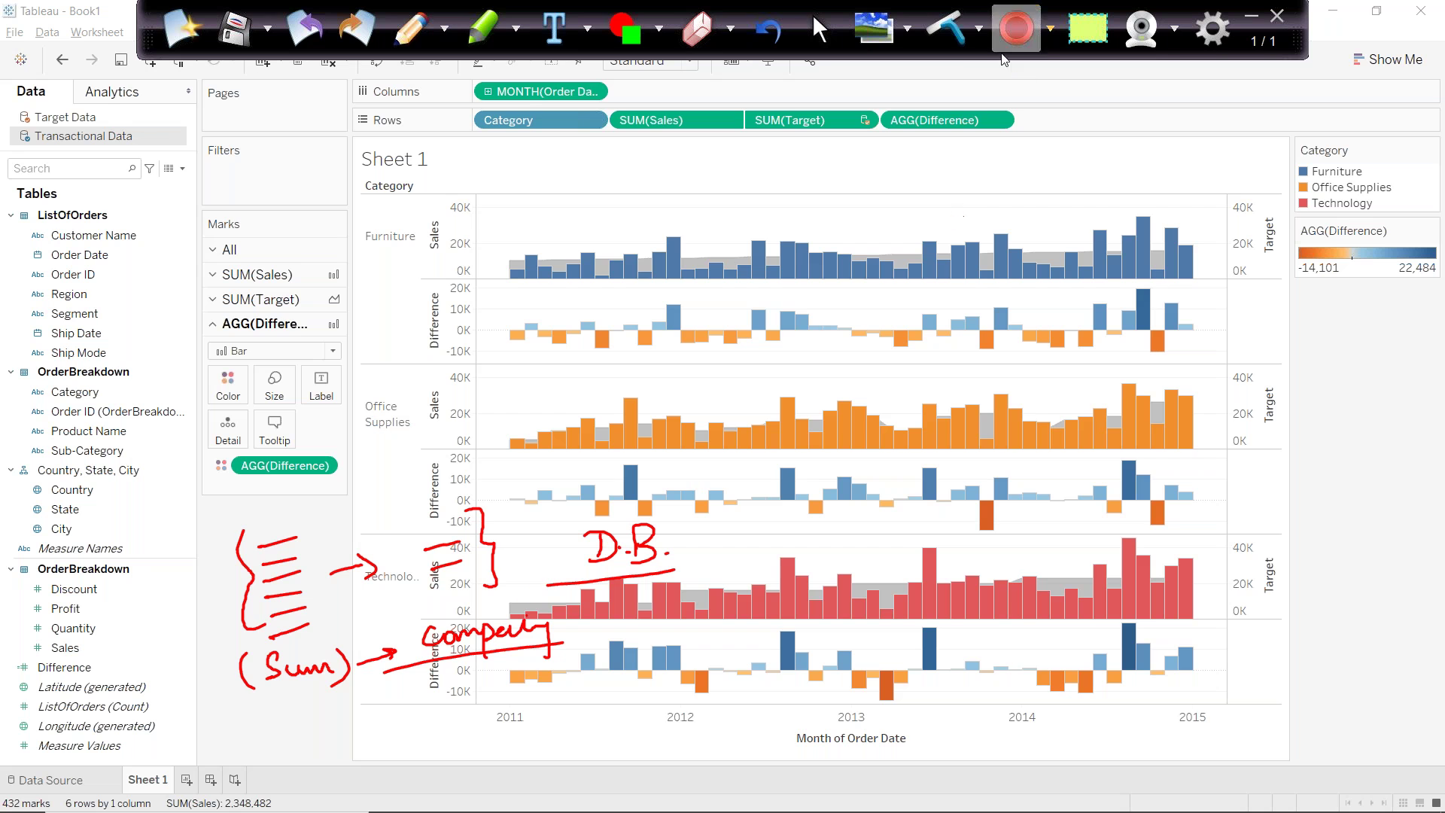
Erase all annotations from the screen and return to working in the worksheet.
left_click(952, 32)
left_click_drag(726, 98, 840, 60)
left_click(937, 41)
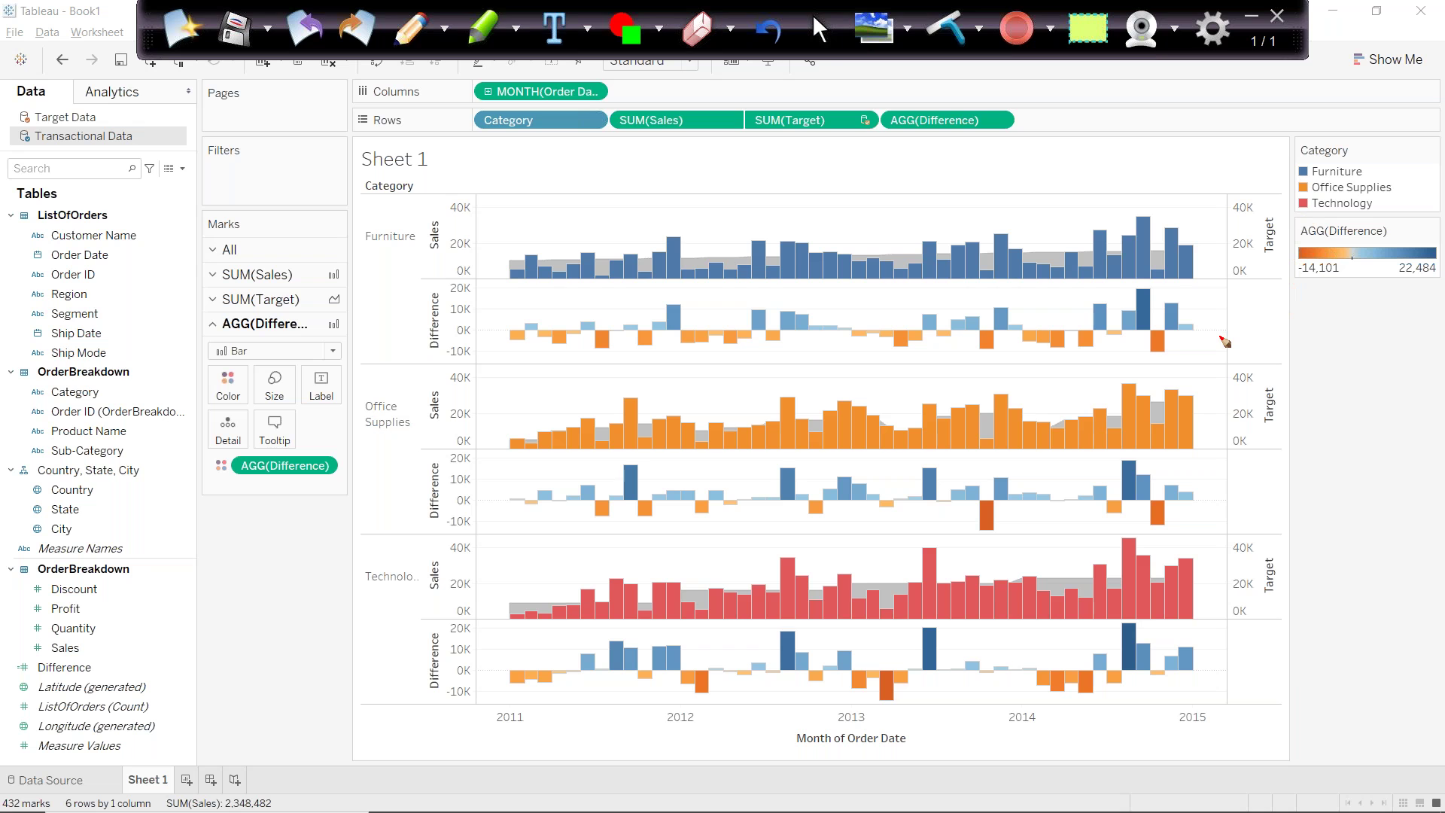
key("Escape")
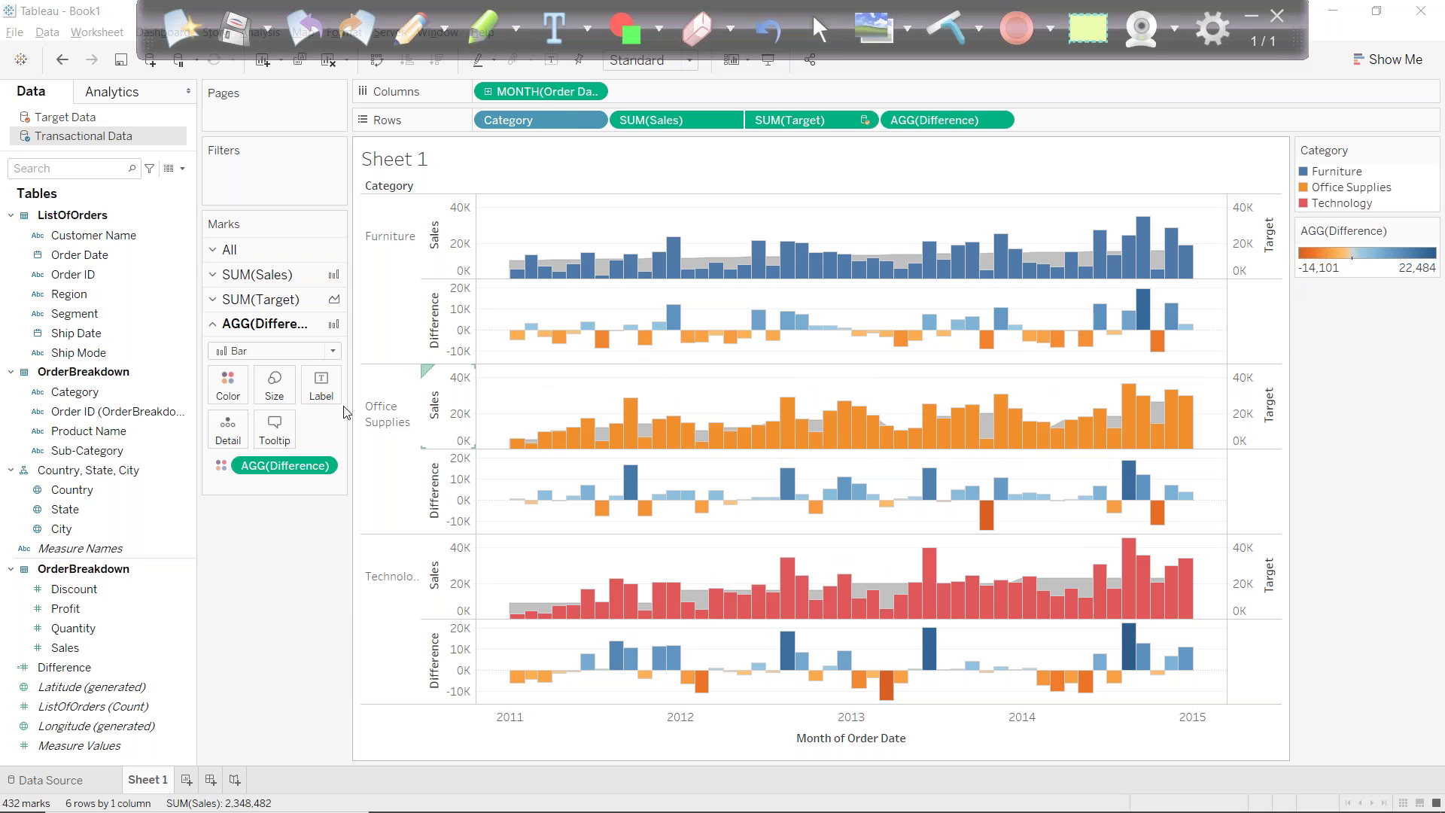
Create a new worksheet showing SUM(Sales) as text by year of Order Date in Columns.
left_click(187, 782)
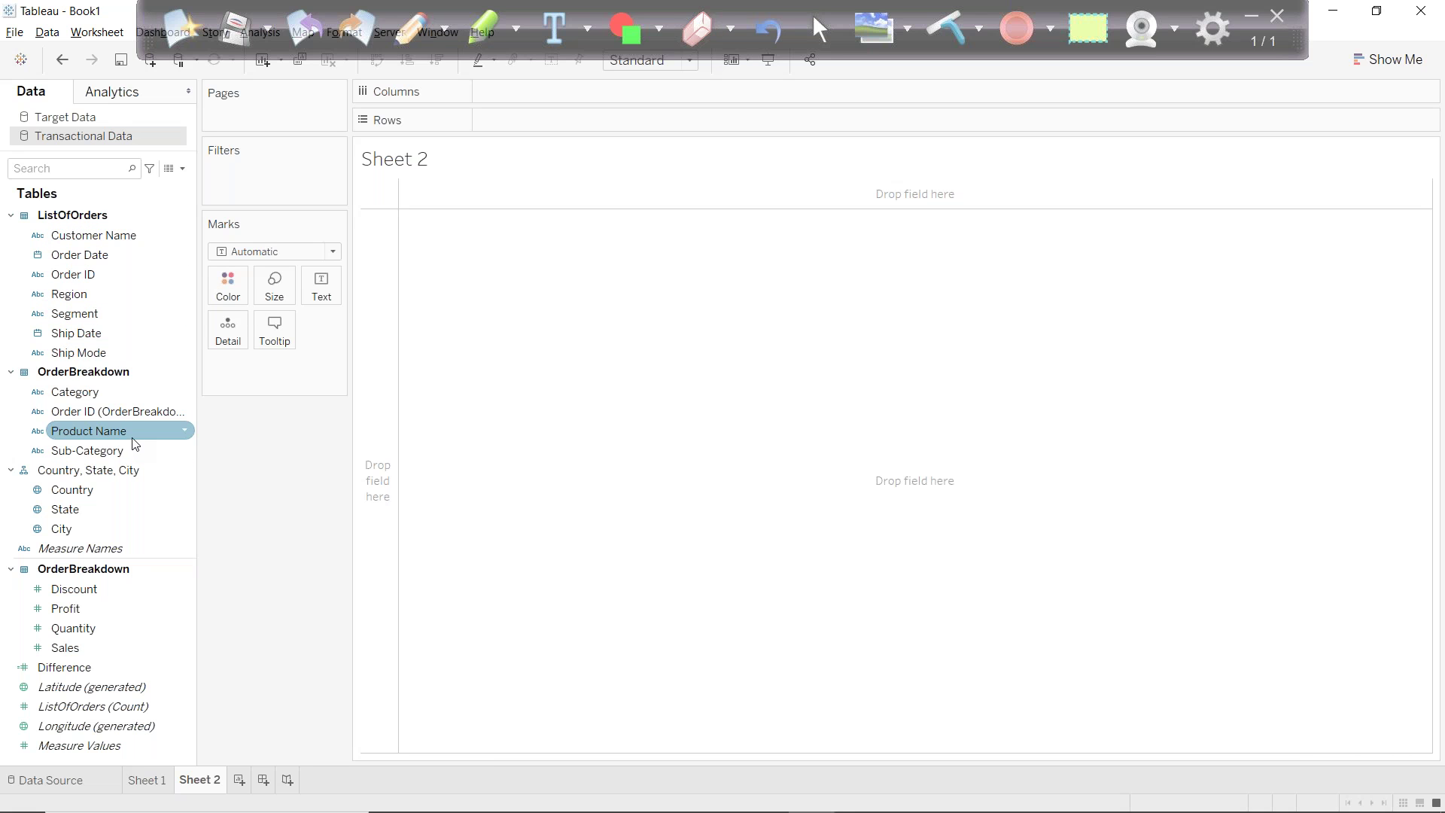
left_click_drag(80, 255, 528, 99)
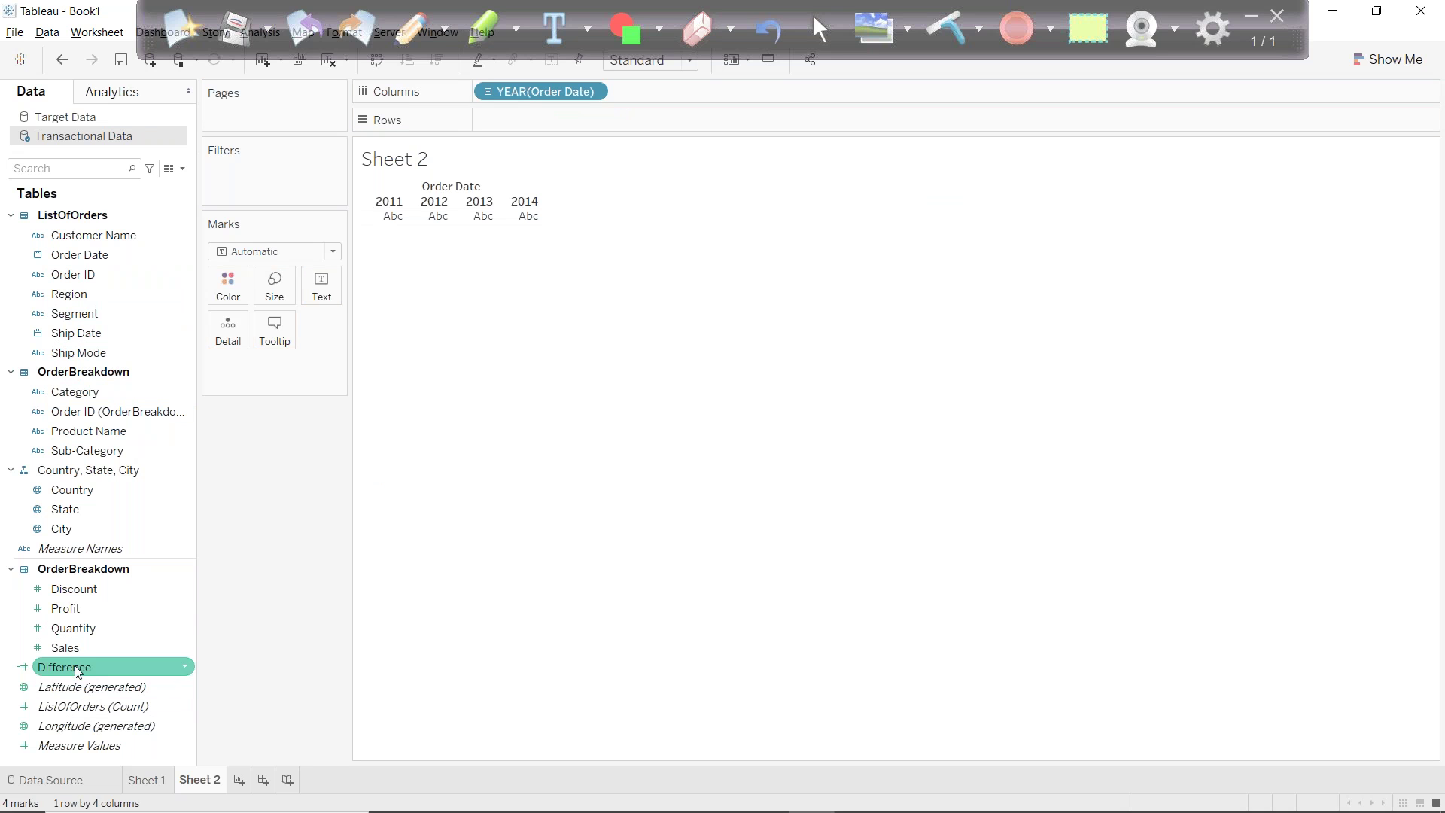
left_click_drag(75, 647, 318, 277)
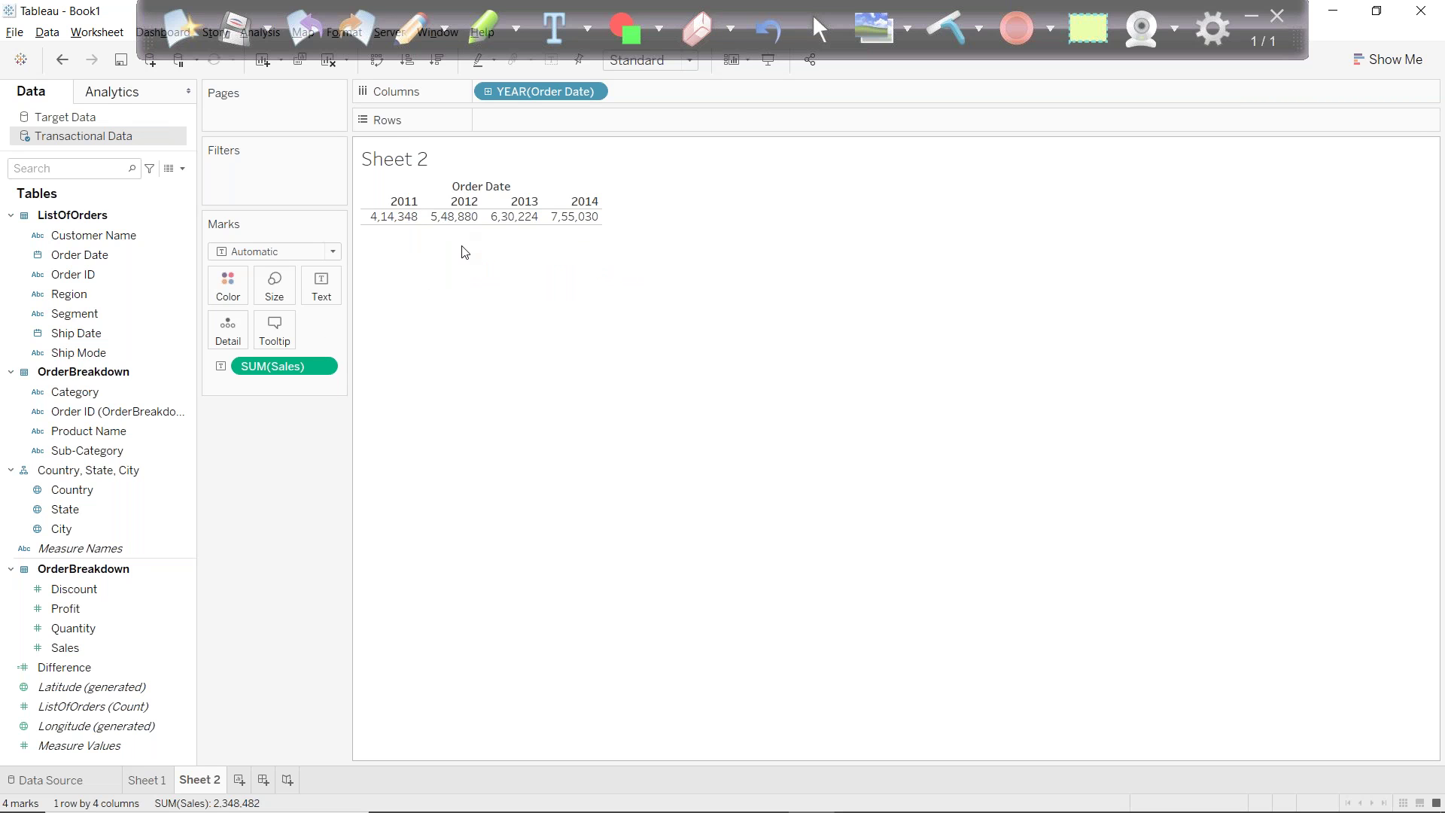
Select the 2011 and 2012 sales values one after the other for comparison, and clear the selection.
left_click(391, 217)
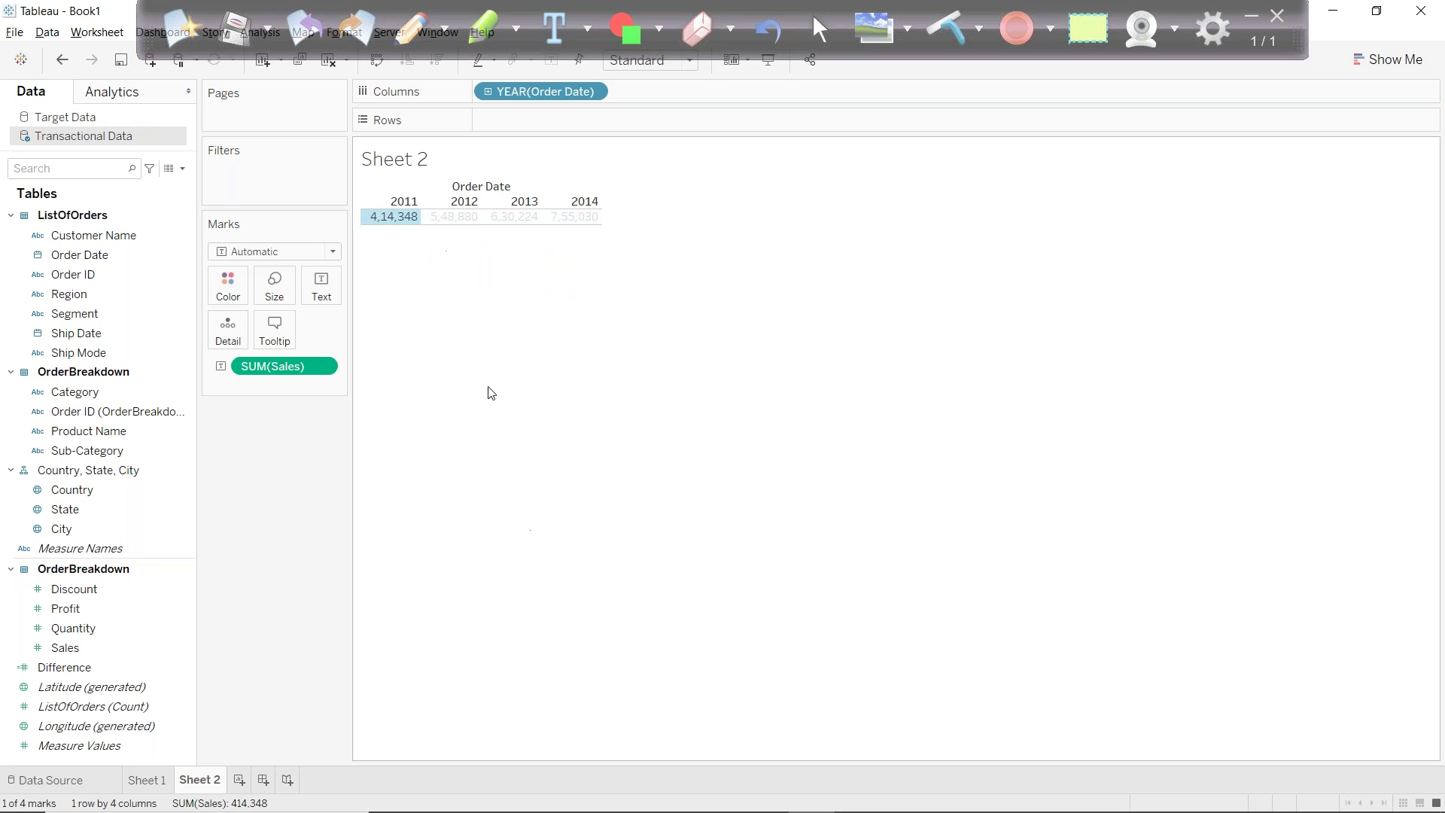
left_click(454, 219)
left_click(642, 455)
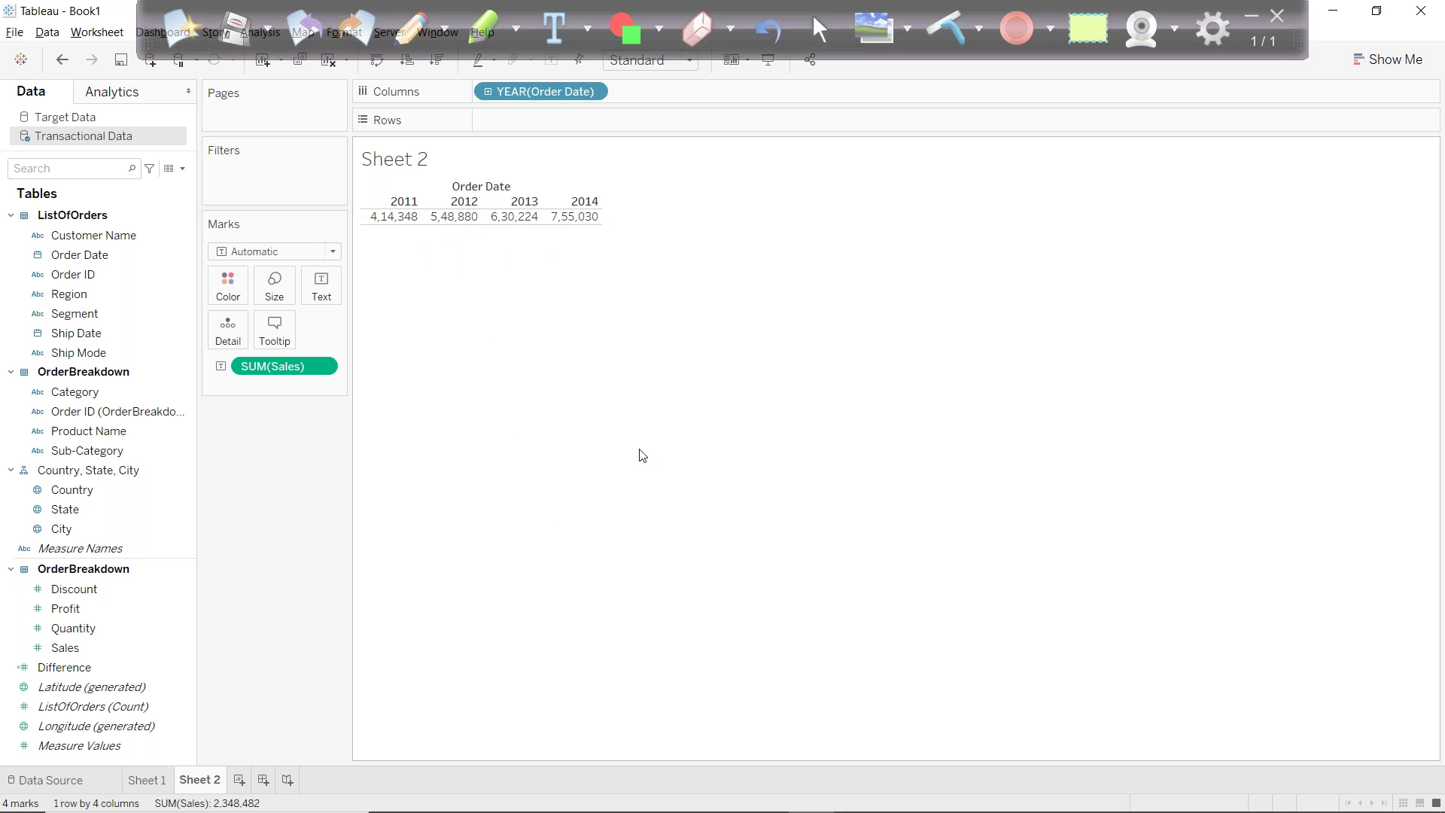
Underline and circle the 2011 and 2012 sales with the annotation pen, then erase the marks and return to the worksheet.
left_click(410, 29)
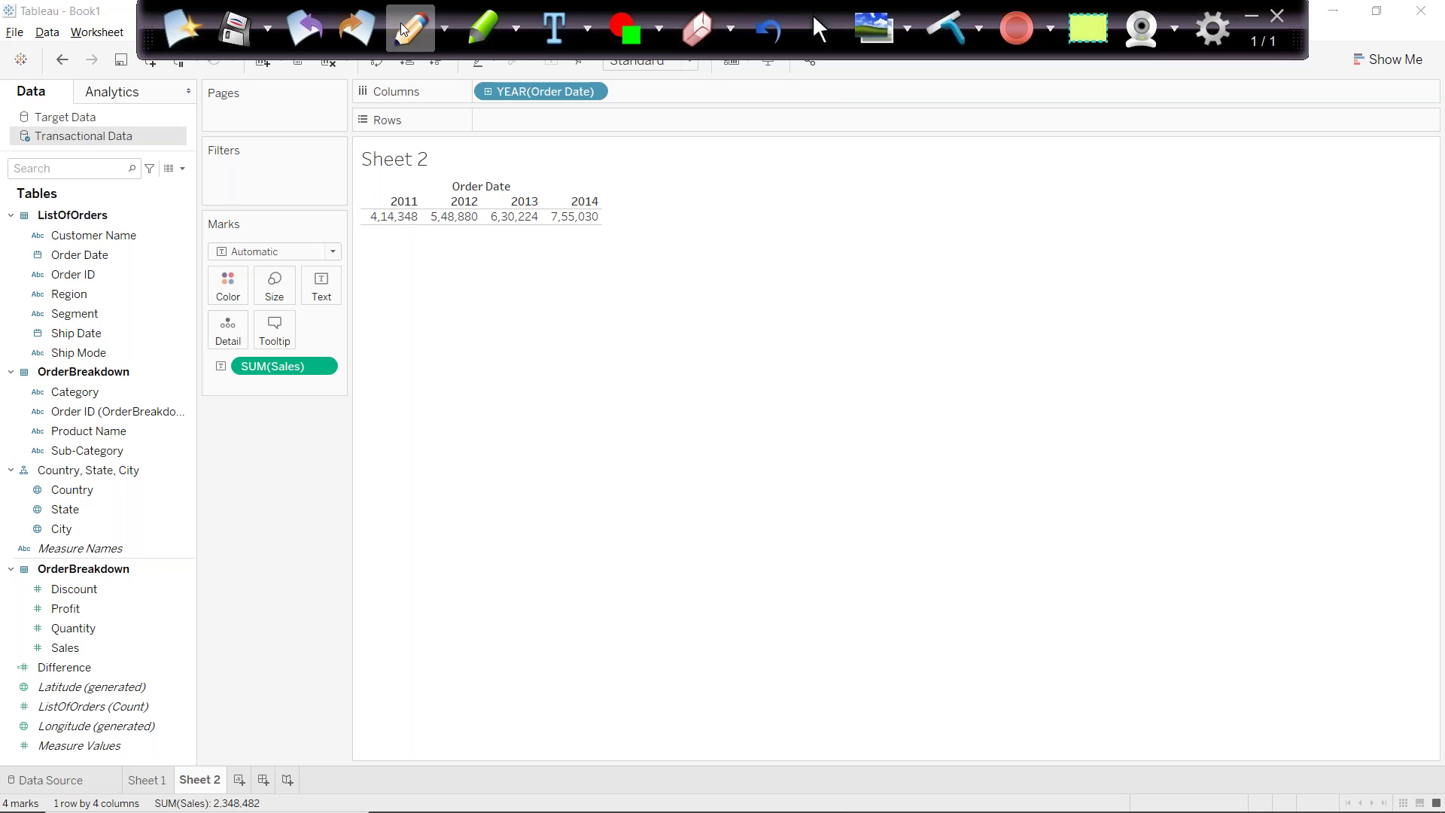
mouse_move(390, 234)
left_mouse_down()
mouse_move(455, 234)
mouse_move(444, 242)
left_mouse_up()
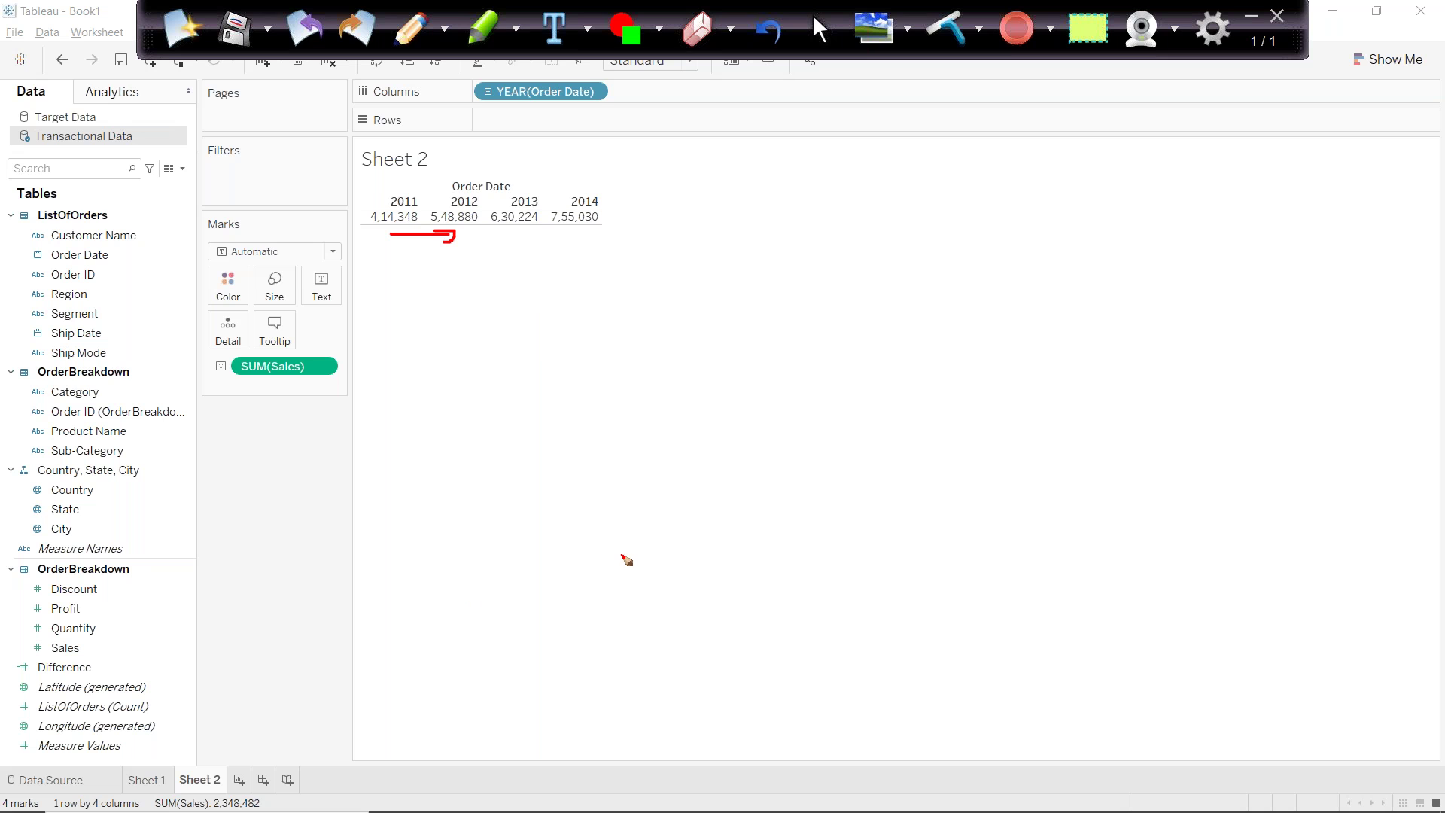
mouse_move(481, 206)
left_mouse_down()
mouse_move(450, 194)
mouse_move(435, 234)
mouse_move(493, 225)
mouse_move(478, 201)
mouse_move(376, 229)
mouse_move(422, 239)
mouse_move(418, 195)
mouse_move(361, 181)
left_mouse_up()
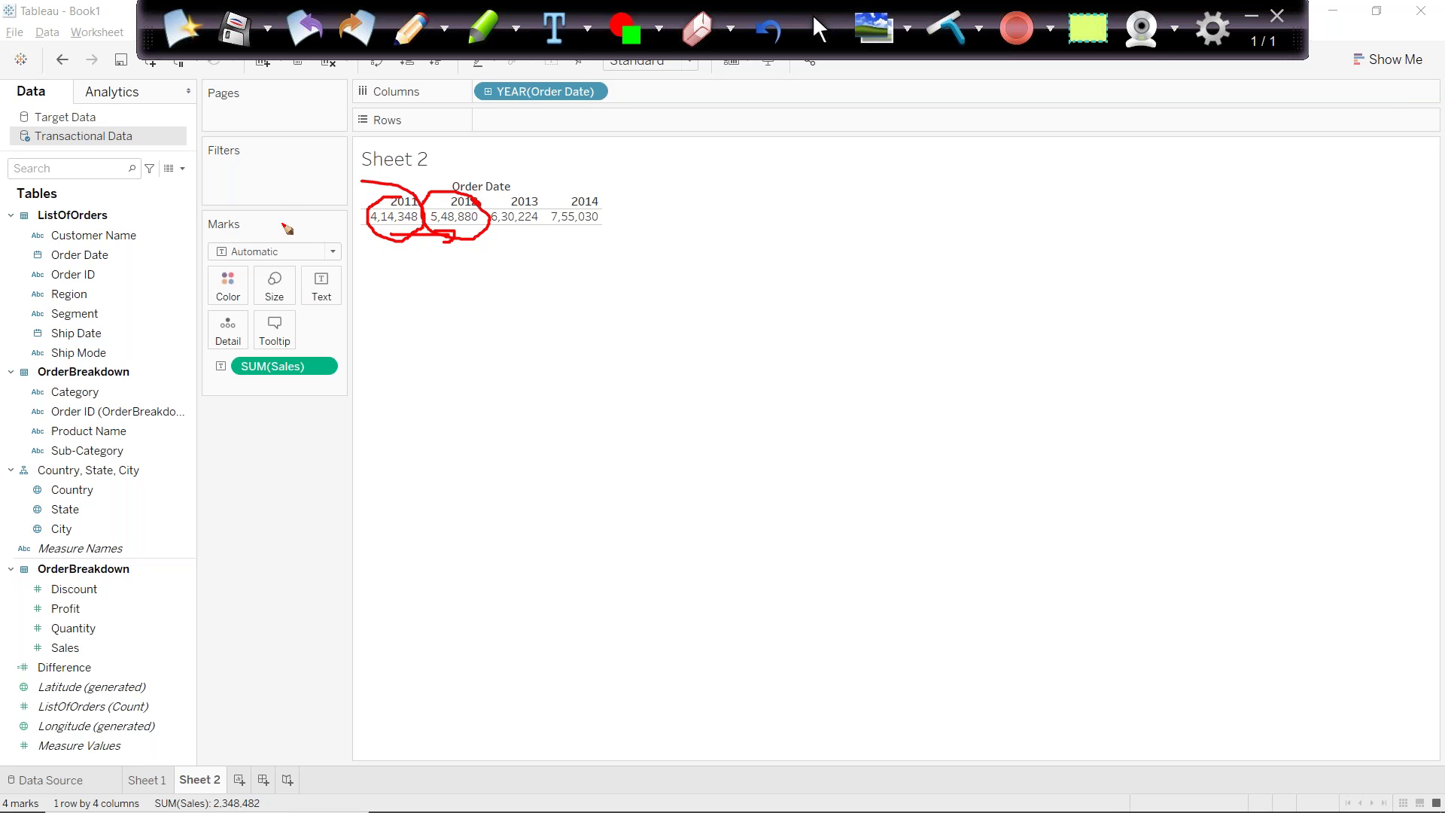
left_click_drag(399, 239, 382, 234)
left_click(949, 31)
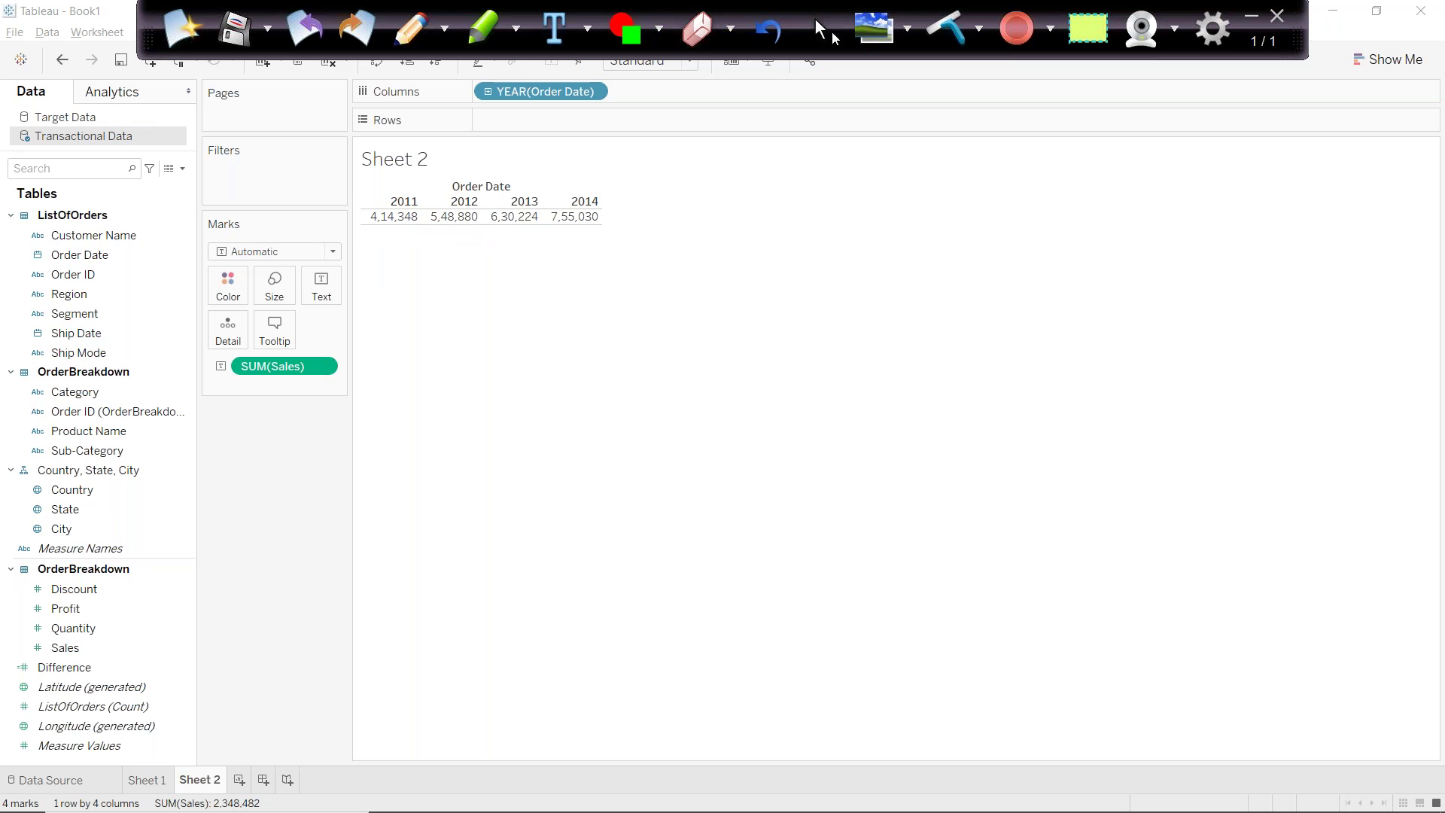
left_click(819, 30)
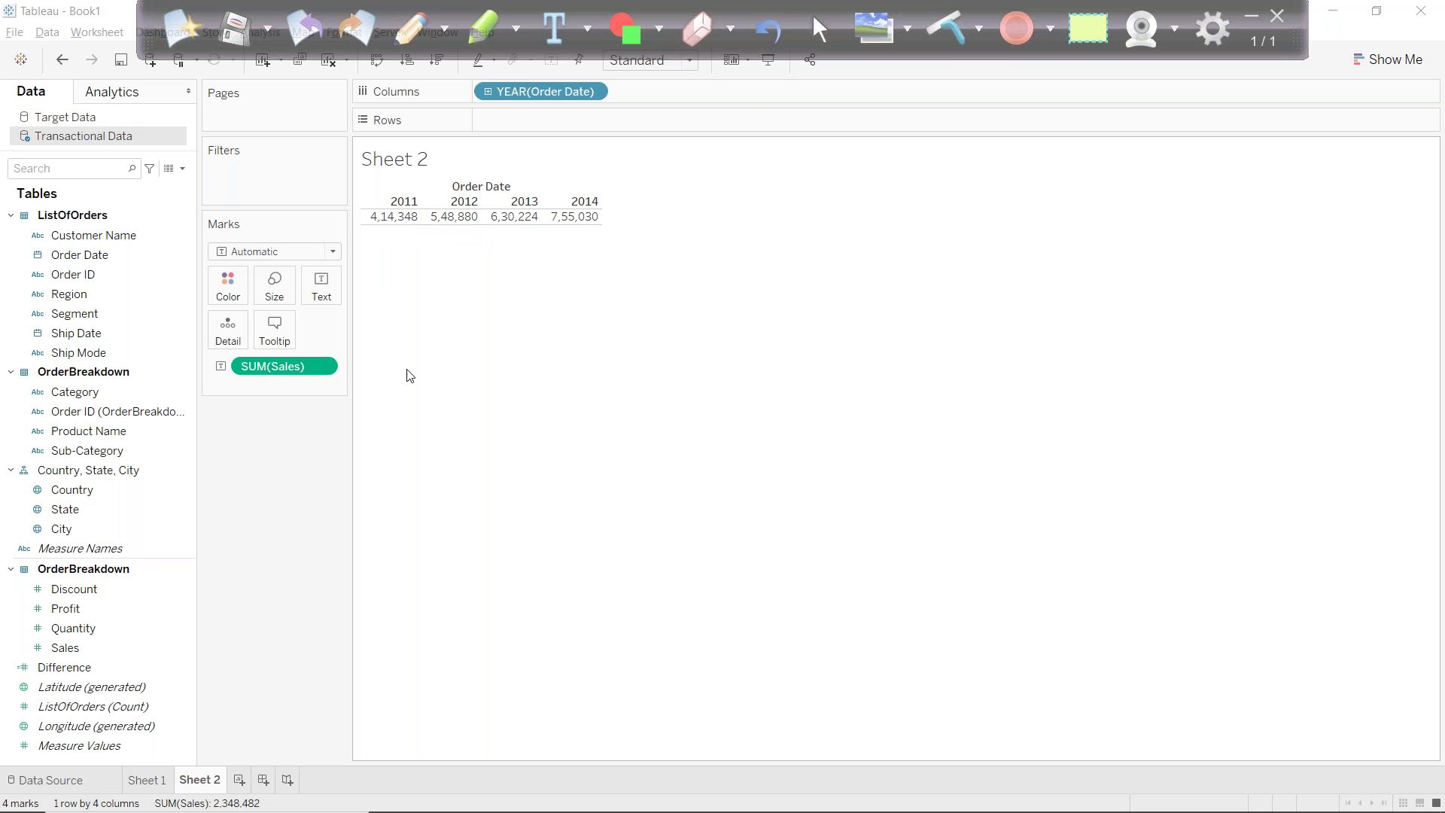
Apply the Difference quick table calculation to the SUM(Sales) text values.
left_click(321, 367)
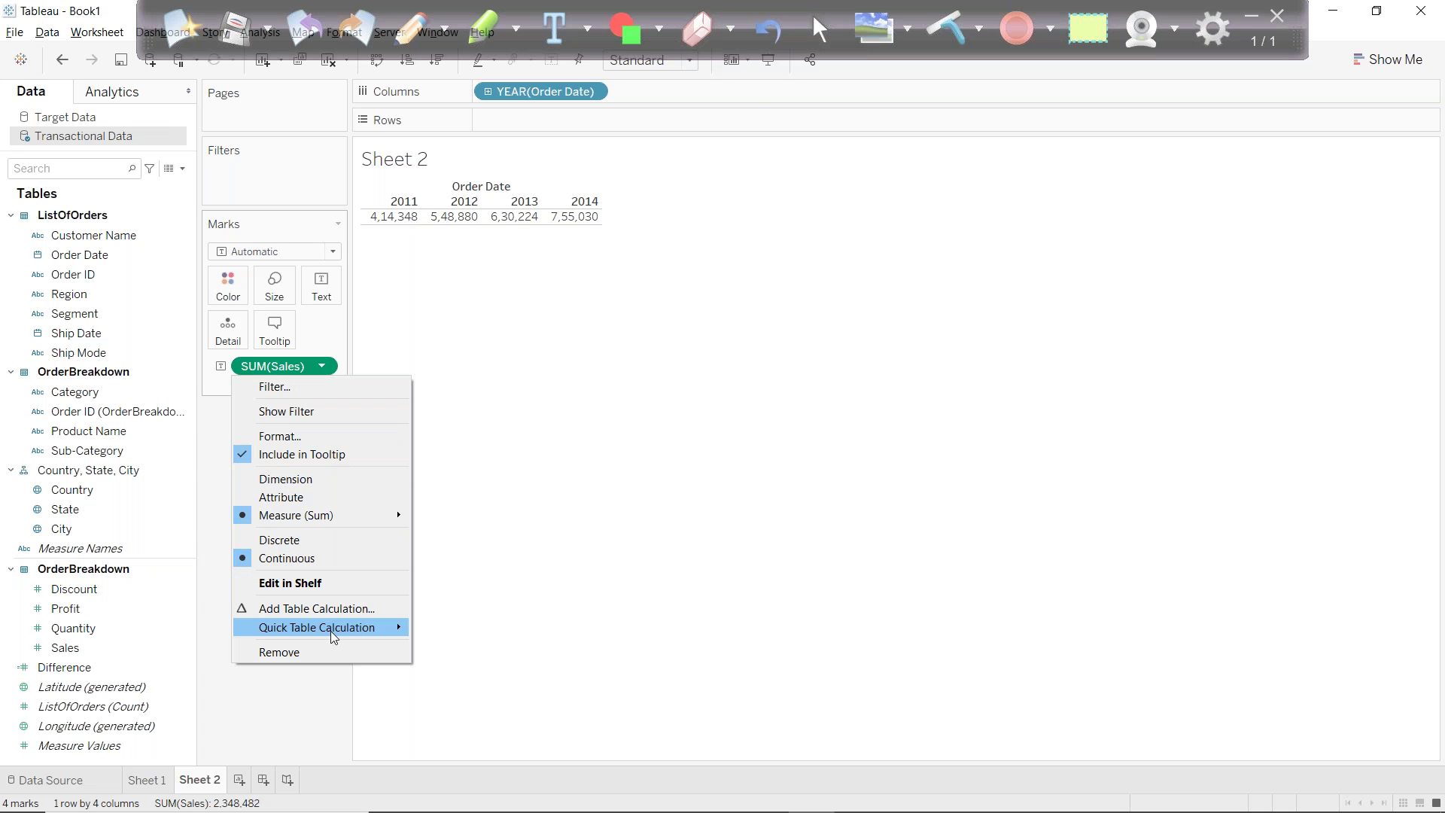
mouse_move(331, 629)
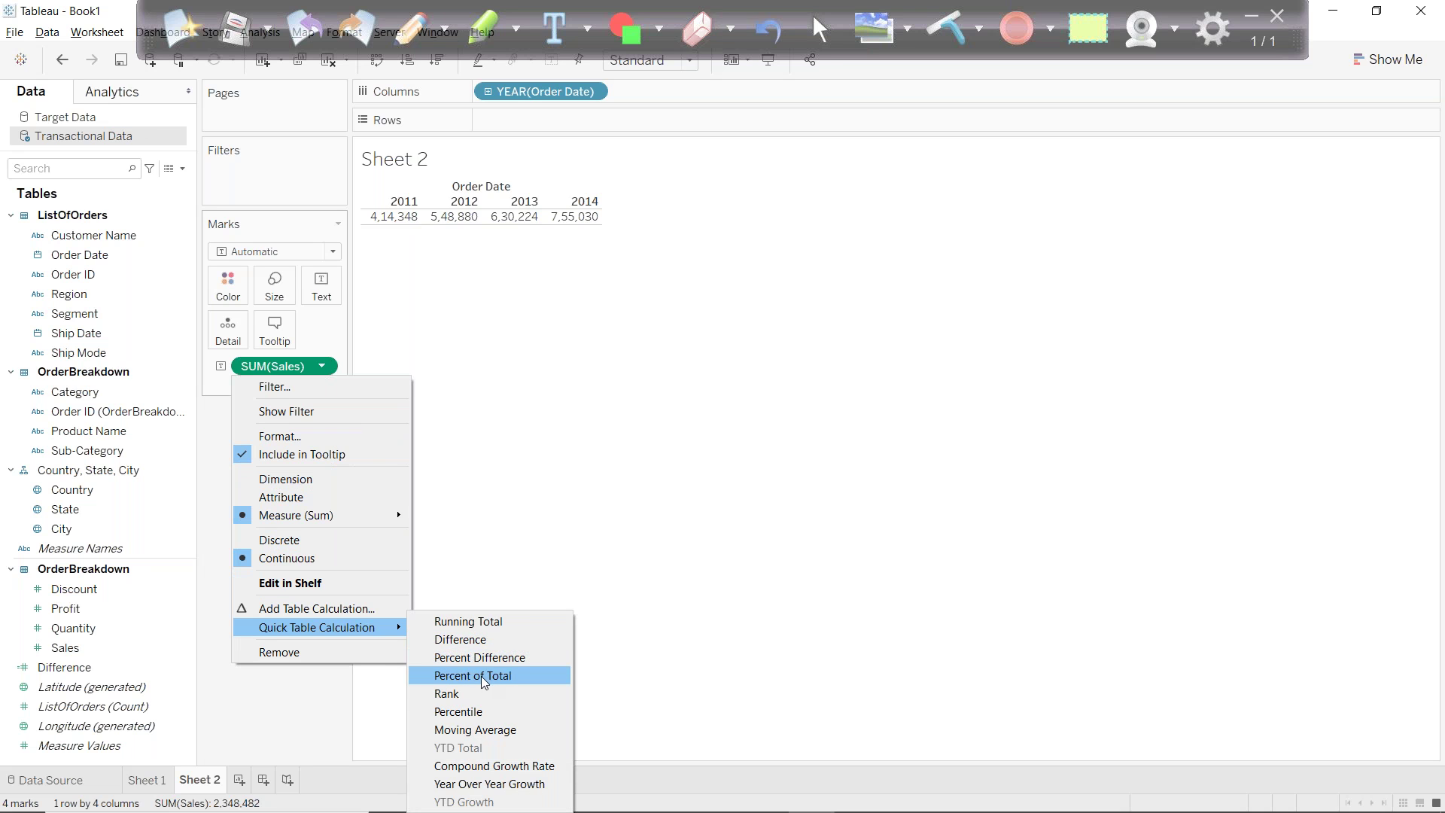
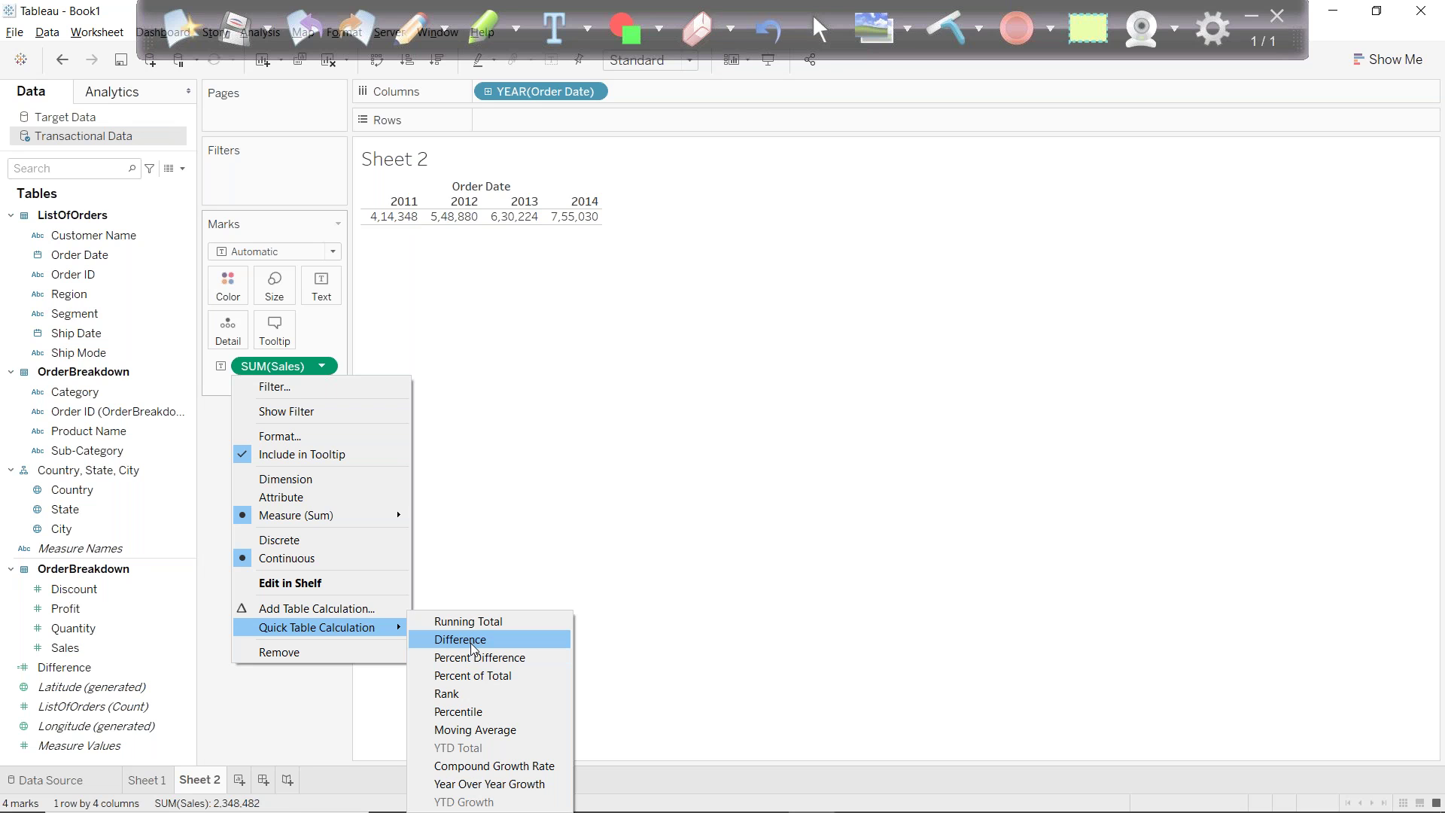
left_click(472, 645)
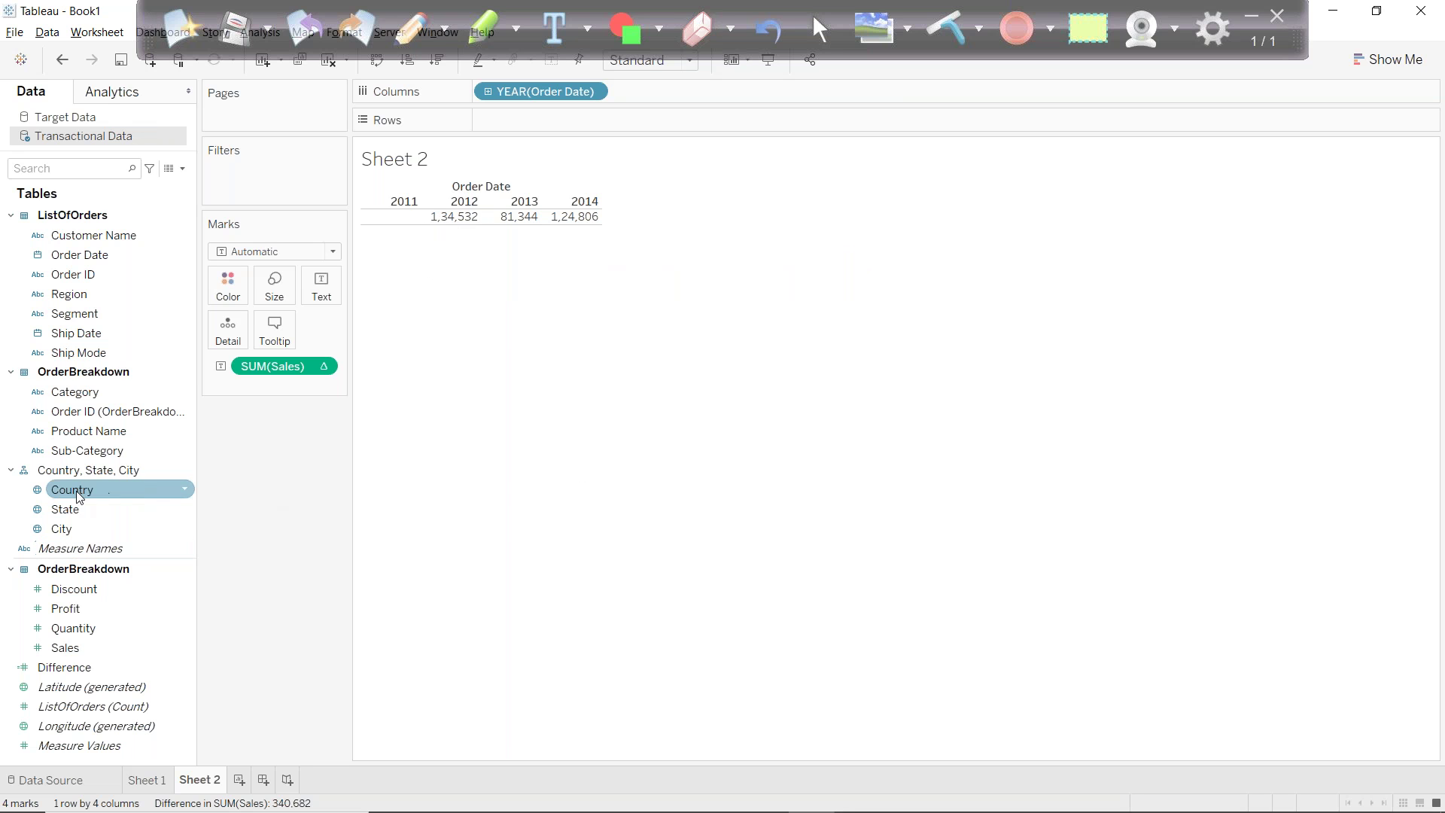
Add plain Sales to the view and arrange it as a yearly text table with Sales above its Difference calculation.
left_click_drag(65, 648, 253, 396)
left_click(1388, 59)
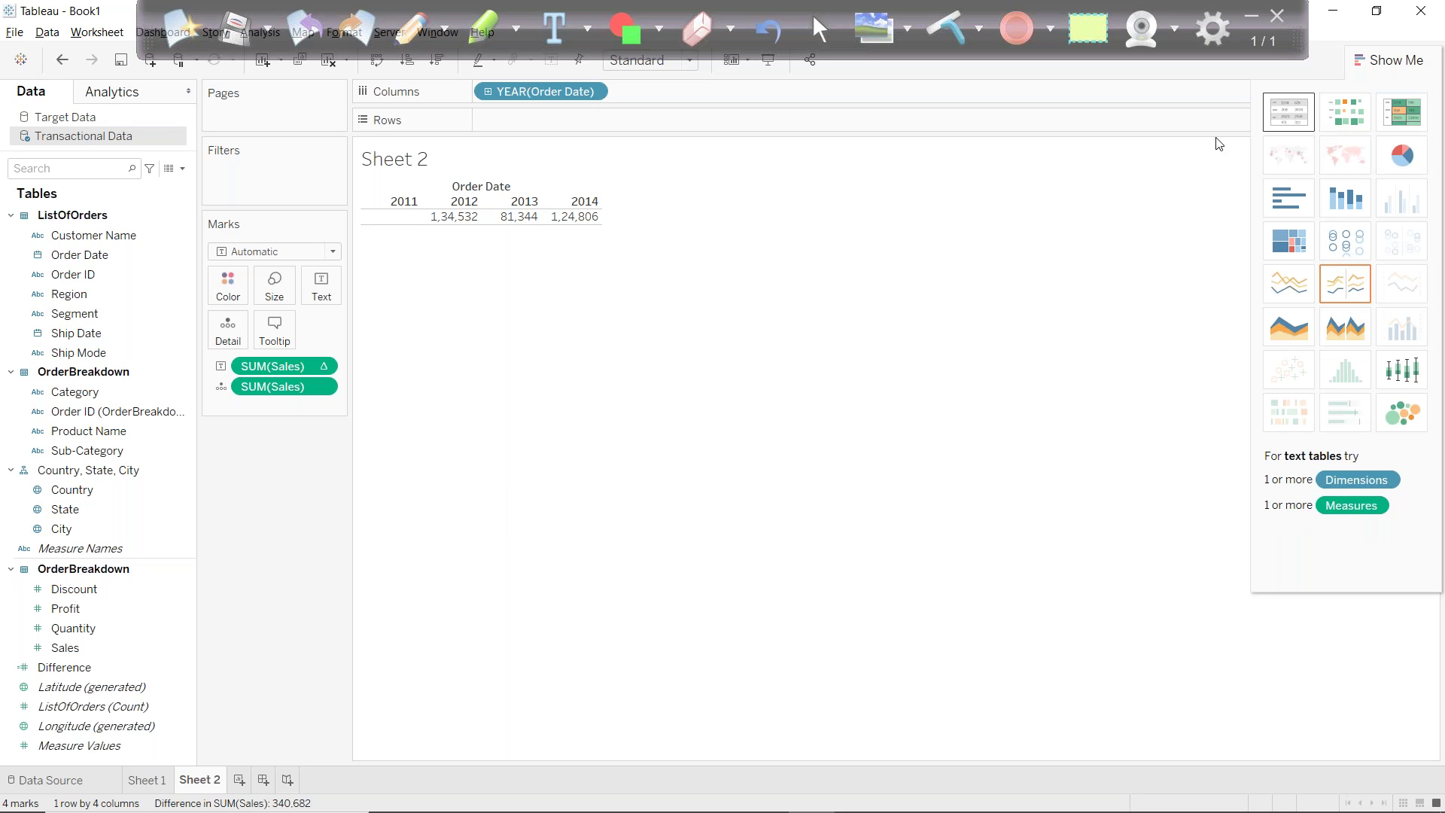
left_click_drag(316, 387, 602, 159)
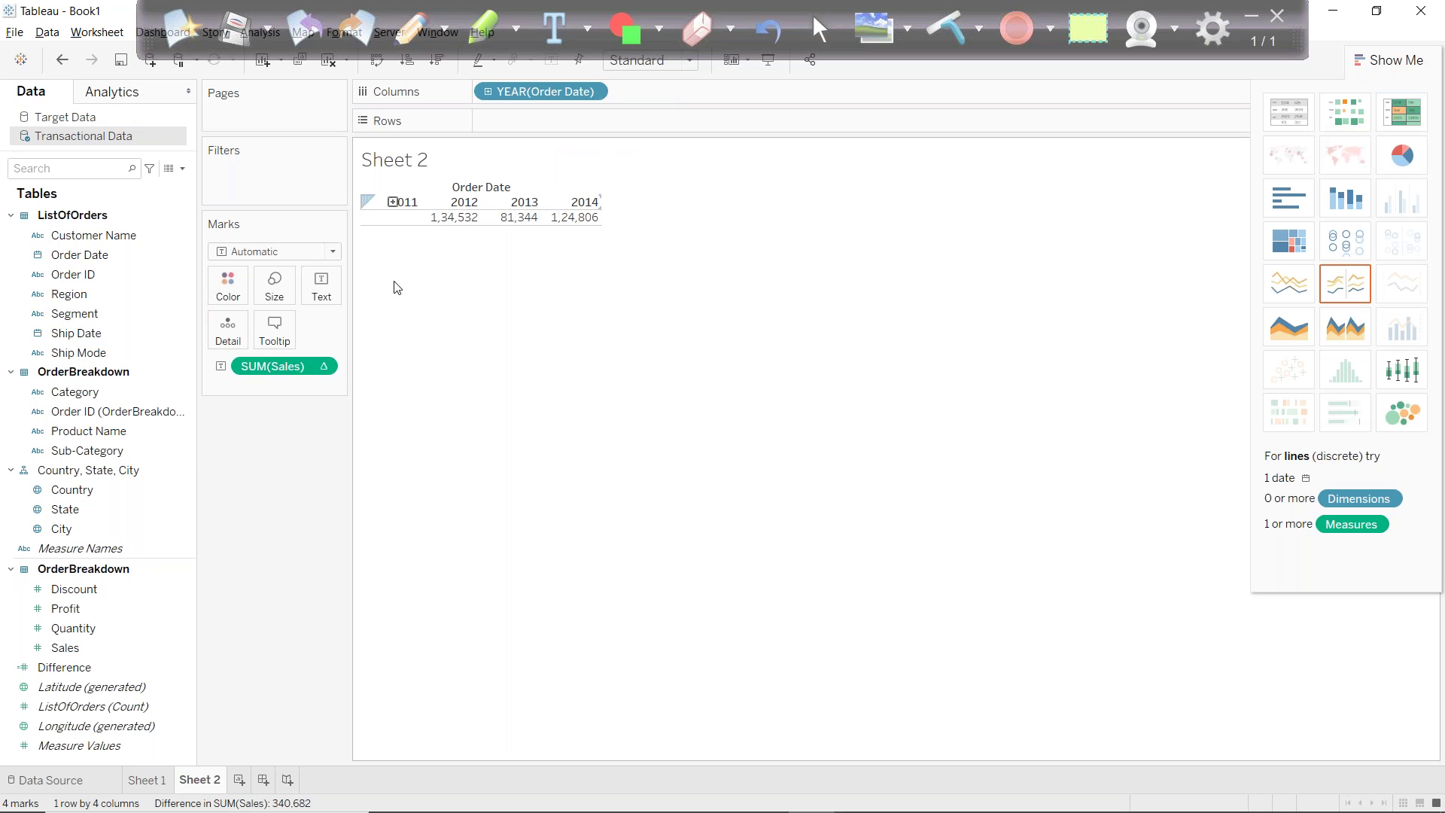
left_click_drag(64, 646, 560, 115)
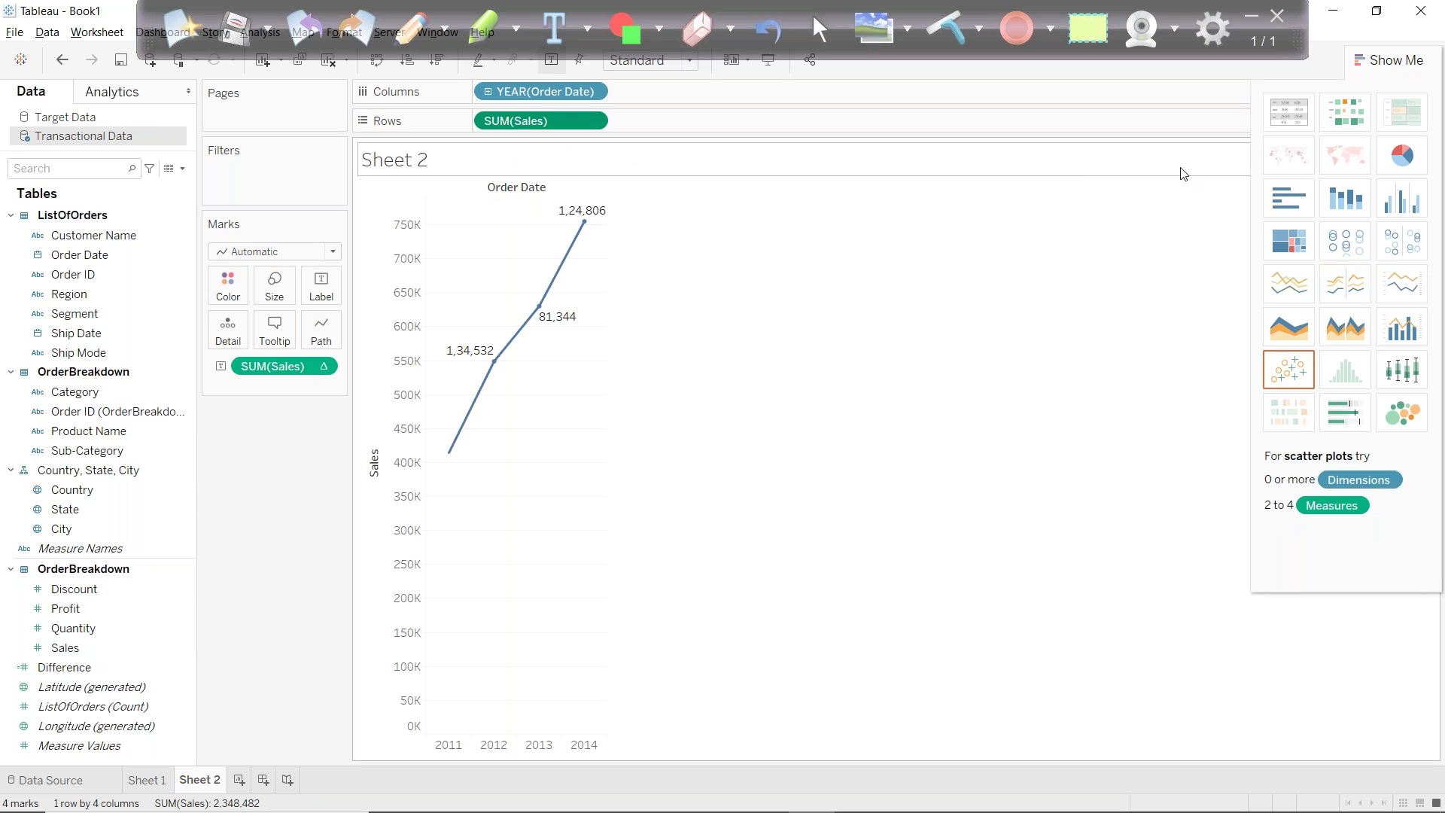
left_click(1288, 112)
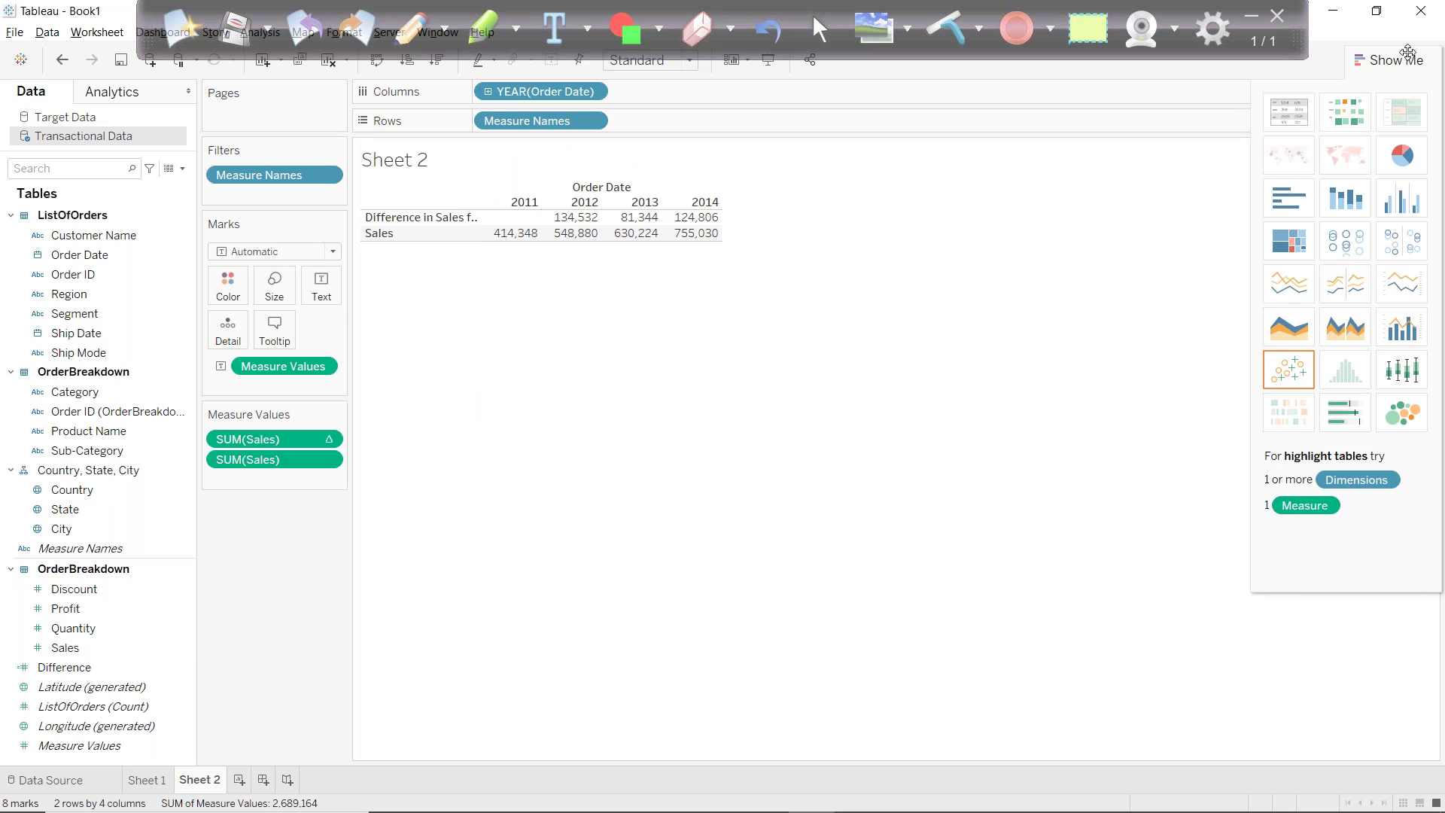
left_click(1410, 60)
left_click_drag(256, 441, 255, 476)
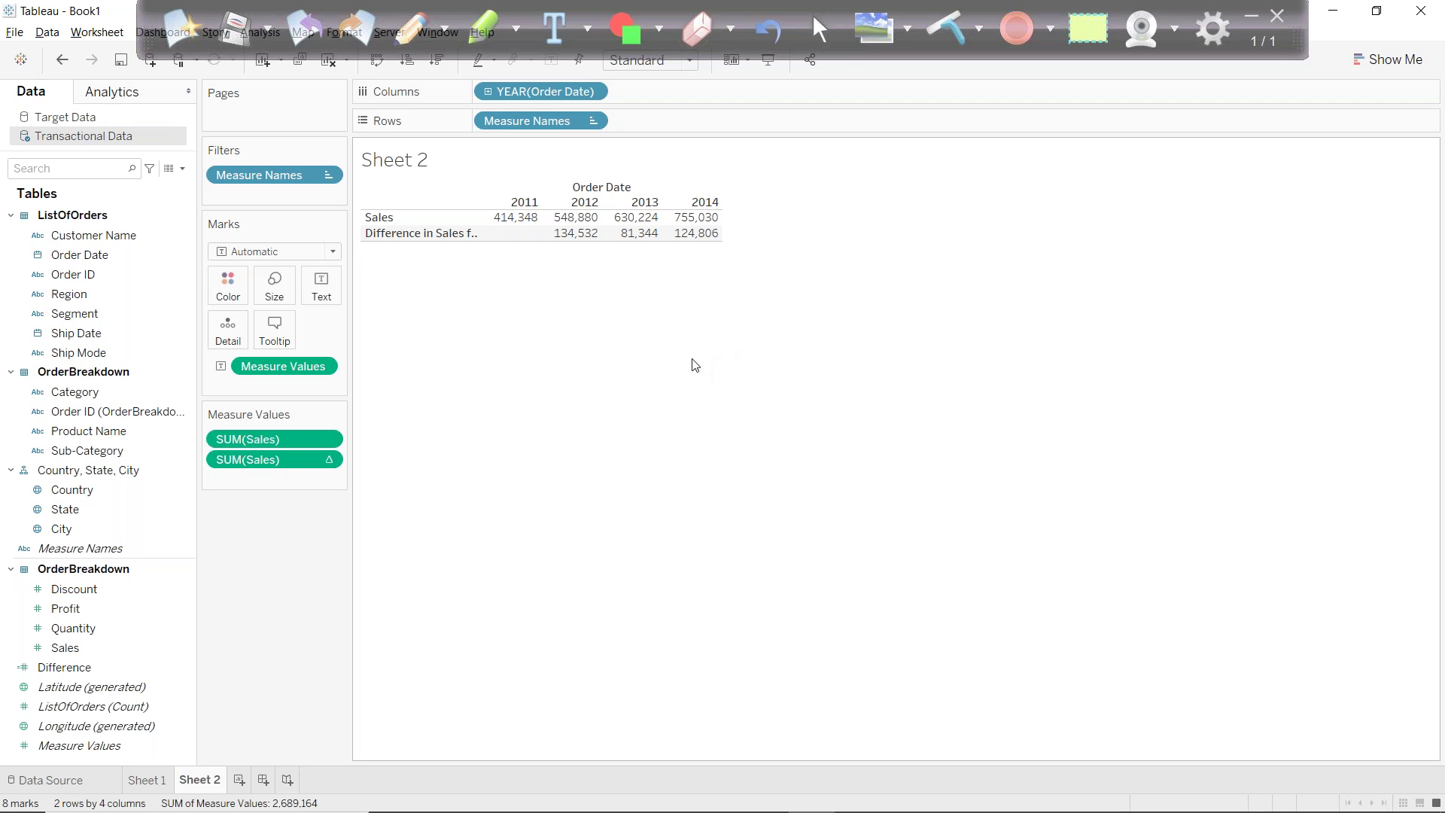
Open the Windows Calculator and place it beside the sales table.
mouse_move(451, 809)
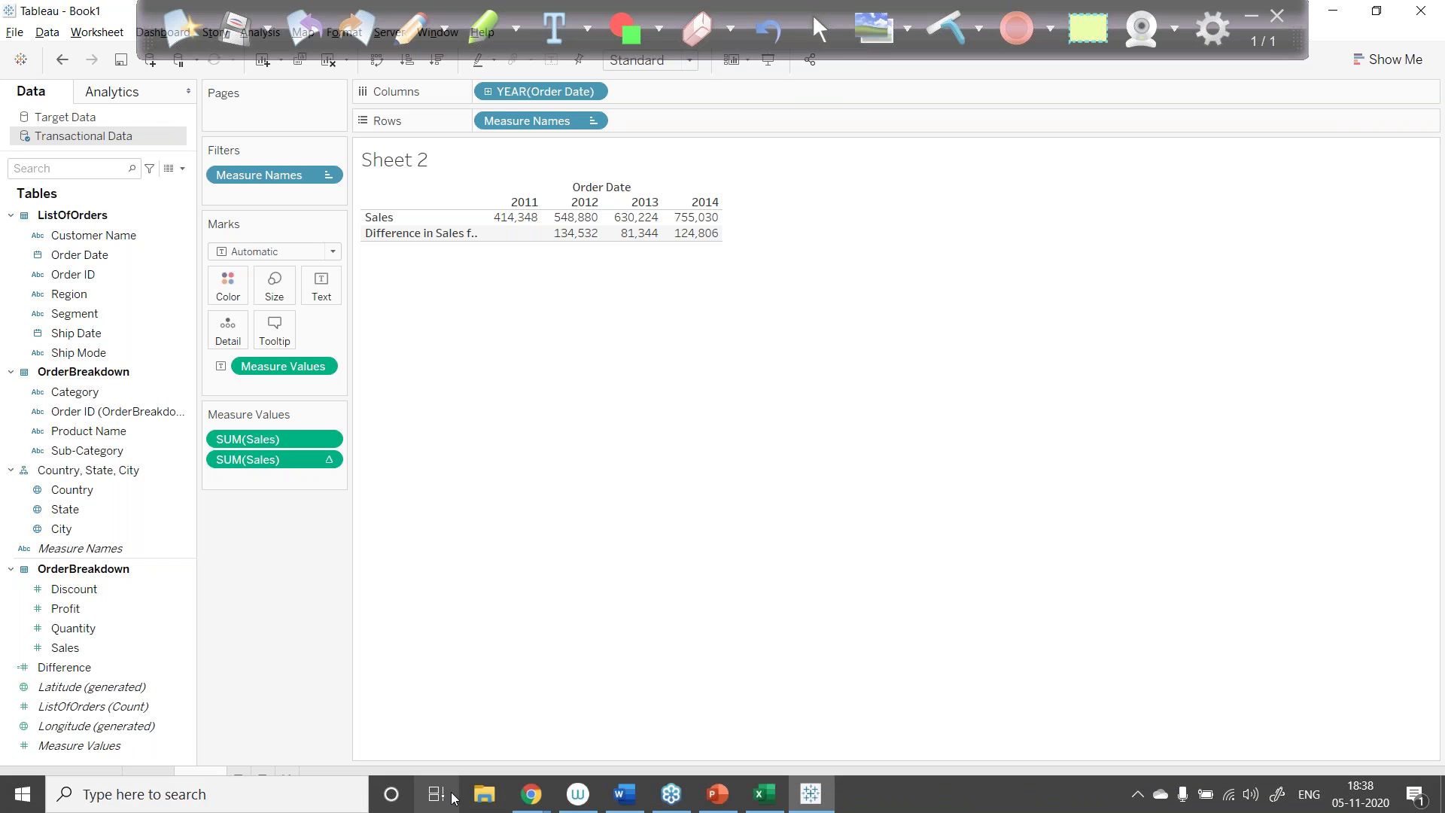
key("super")
type("cal")
key("Return")
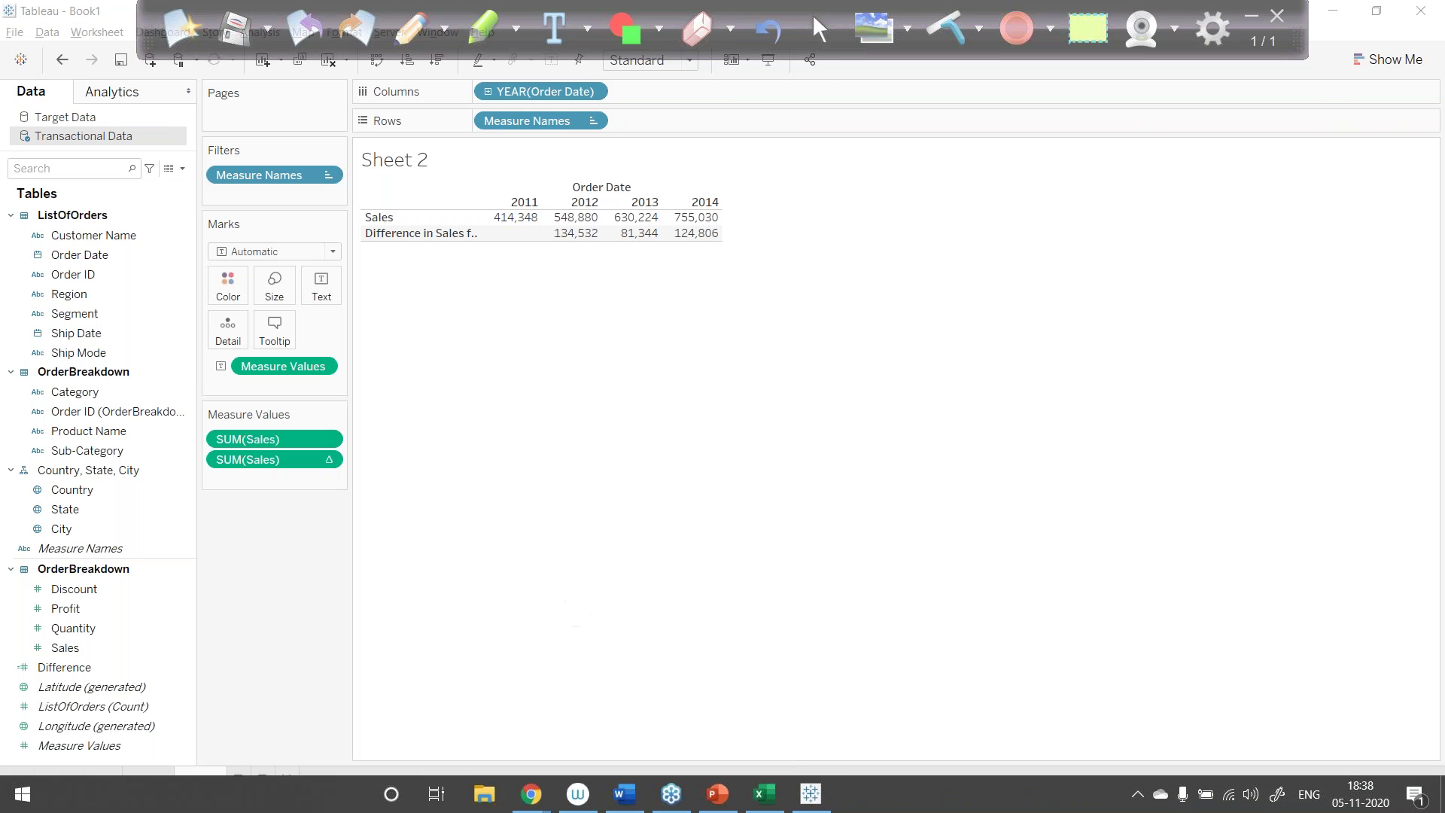
left_click_drag(299, 208, 1041, 210)
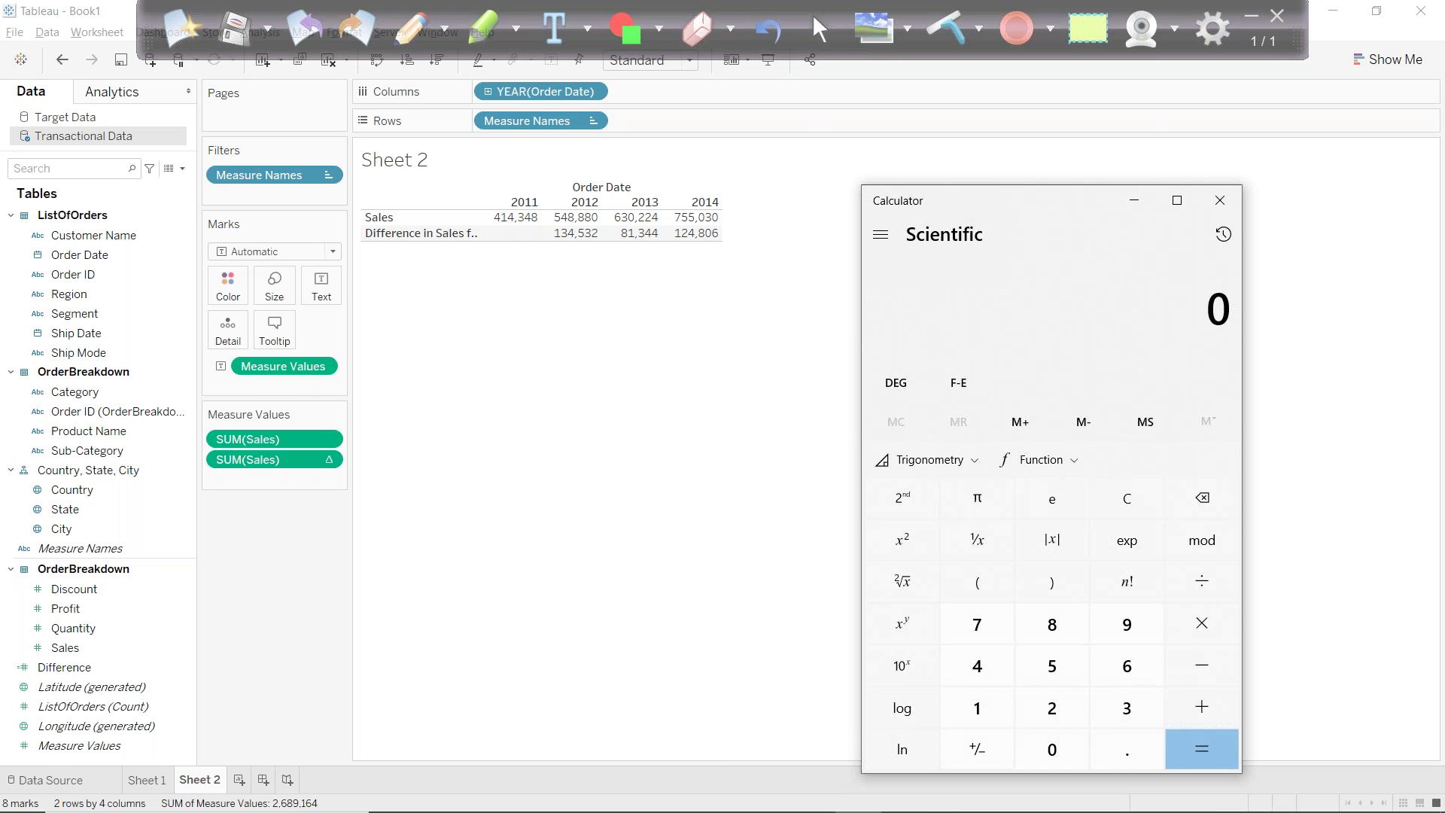
Calculate the 2011 to 2012 sales difference by subtracting 414348 from 548880 in the Calculator.
key("Up")
key("Up")
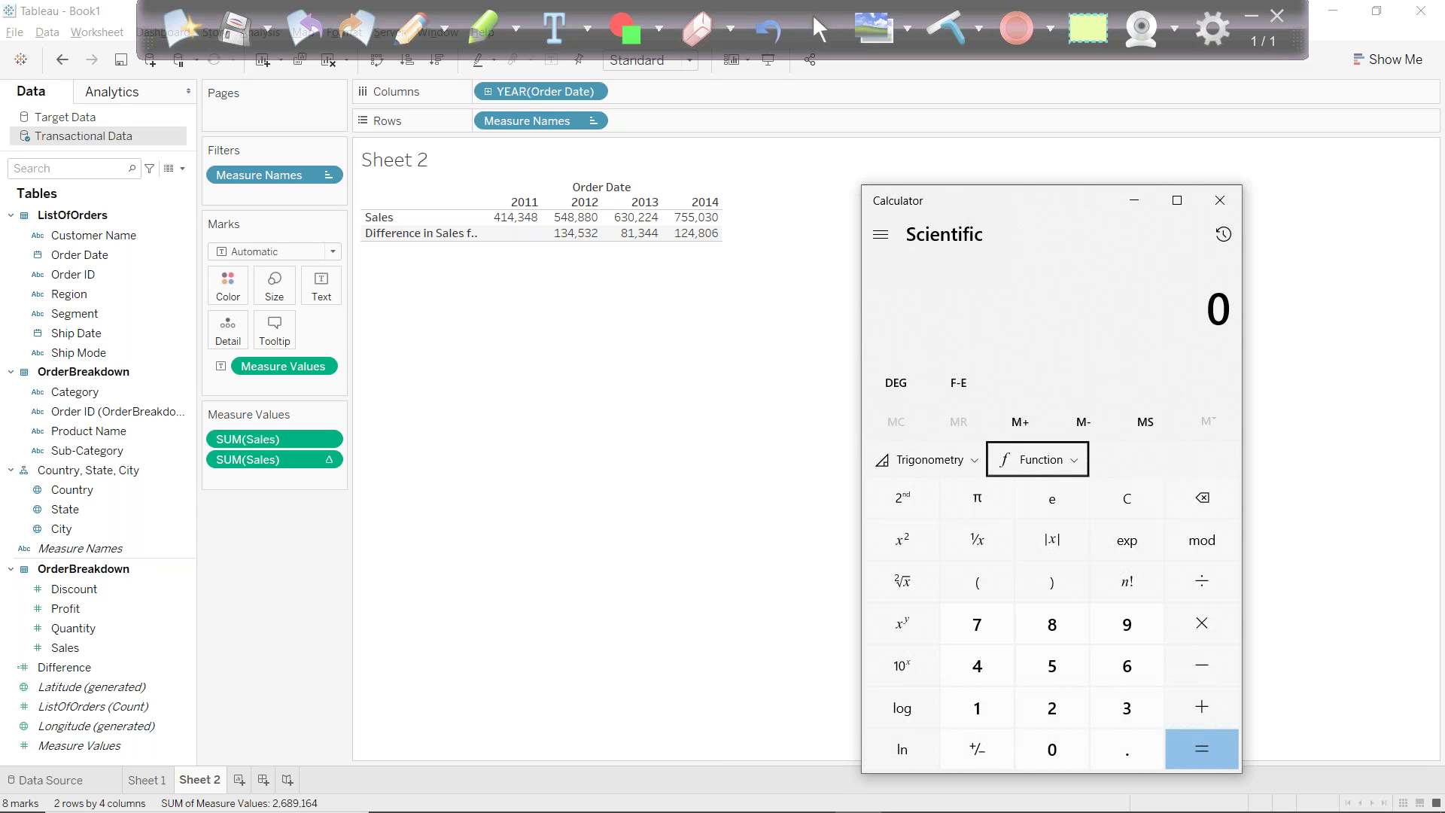
type("548880")
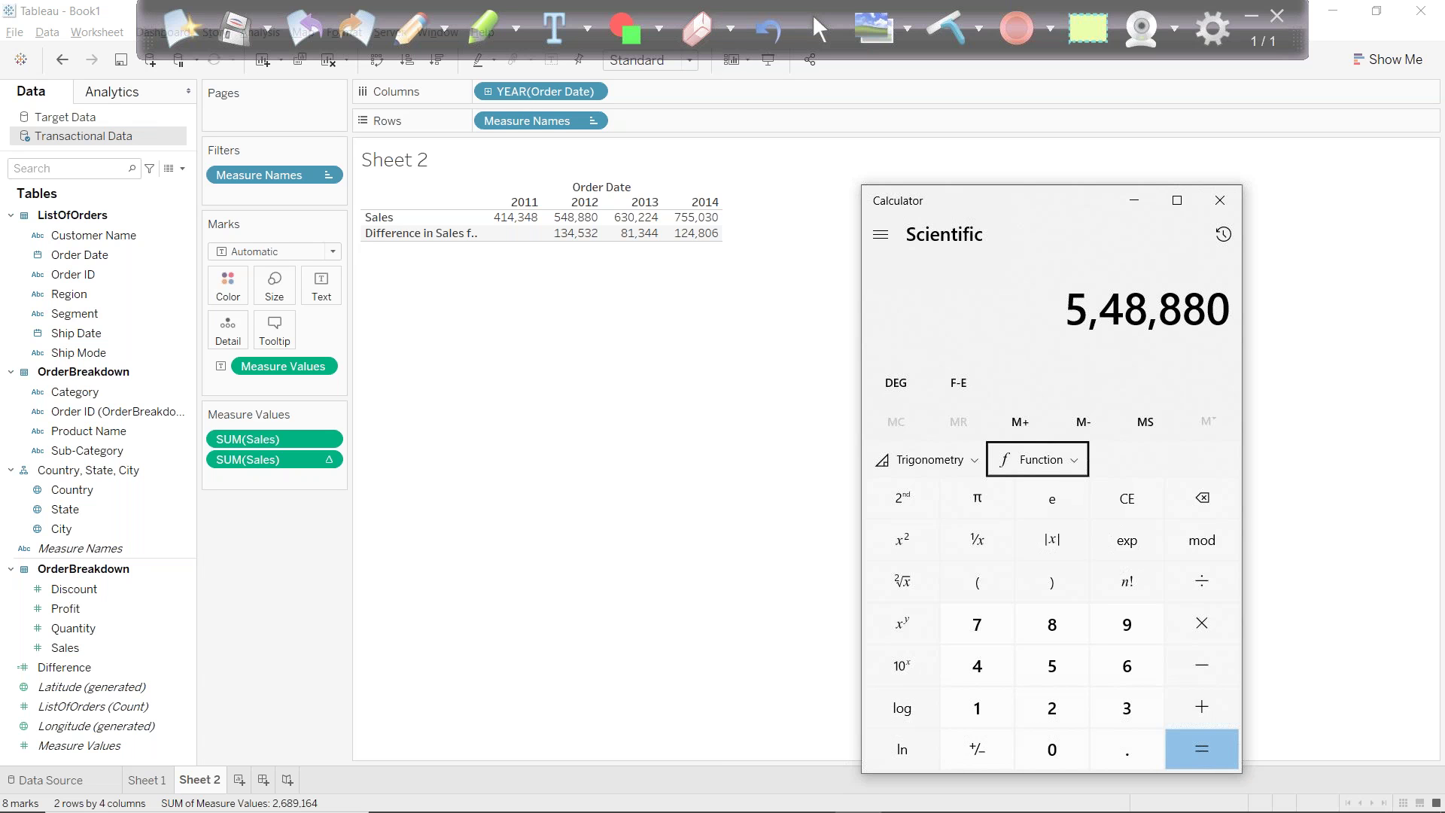
key("minus")
type("4")
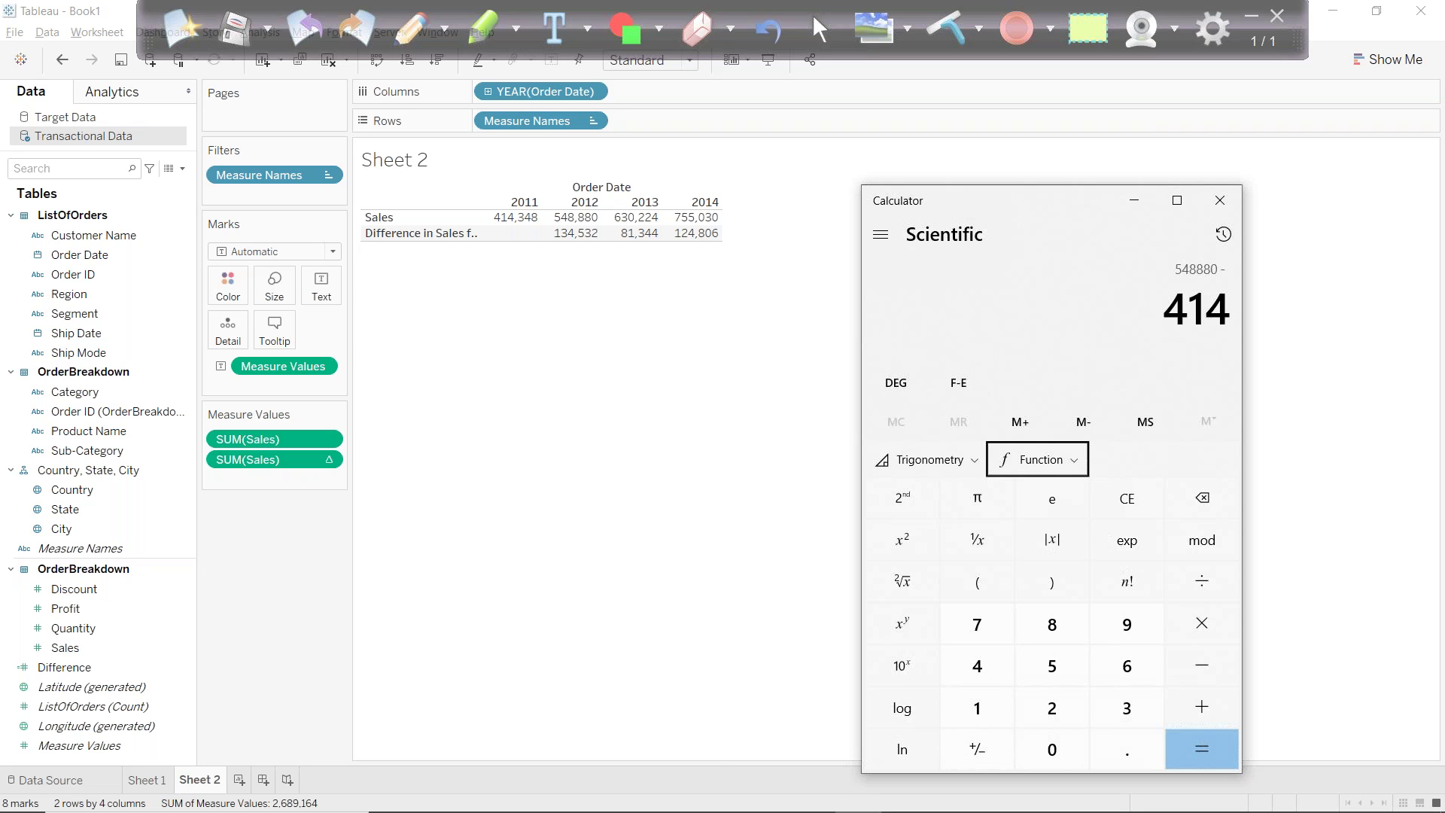
type(",14,348")
key("space")
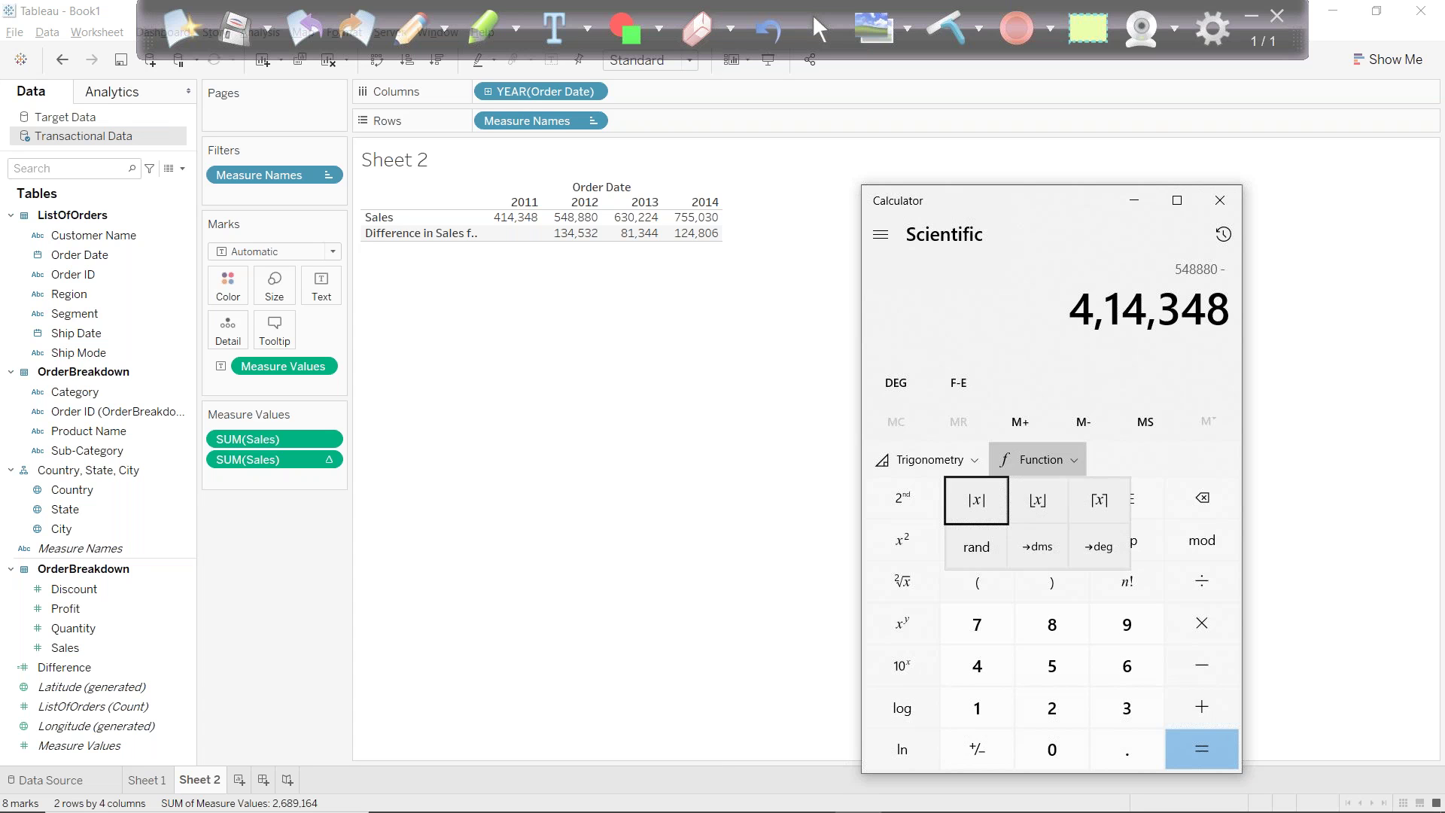
key("Return")
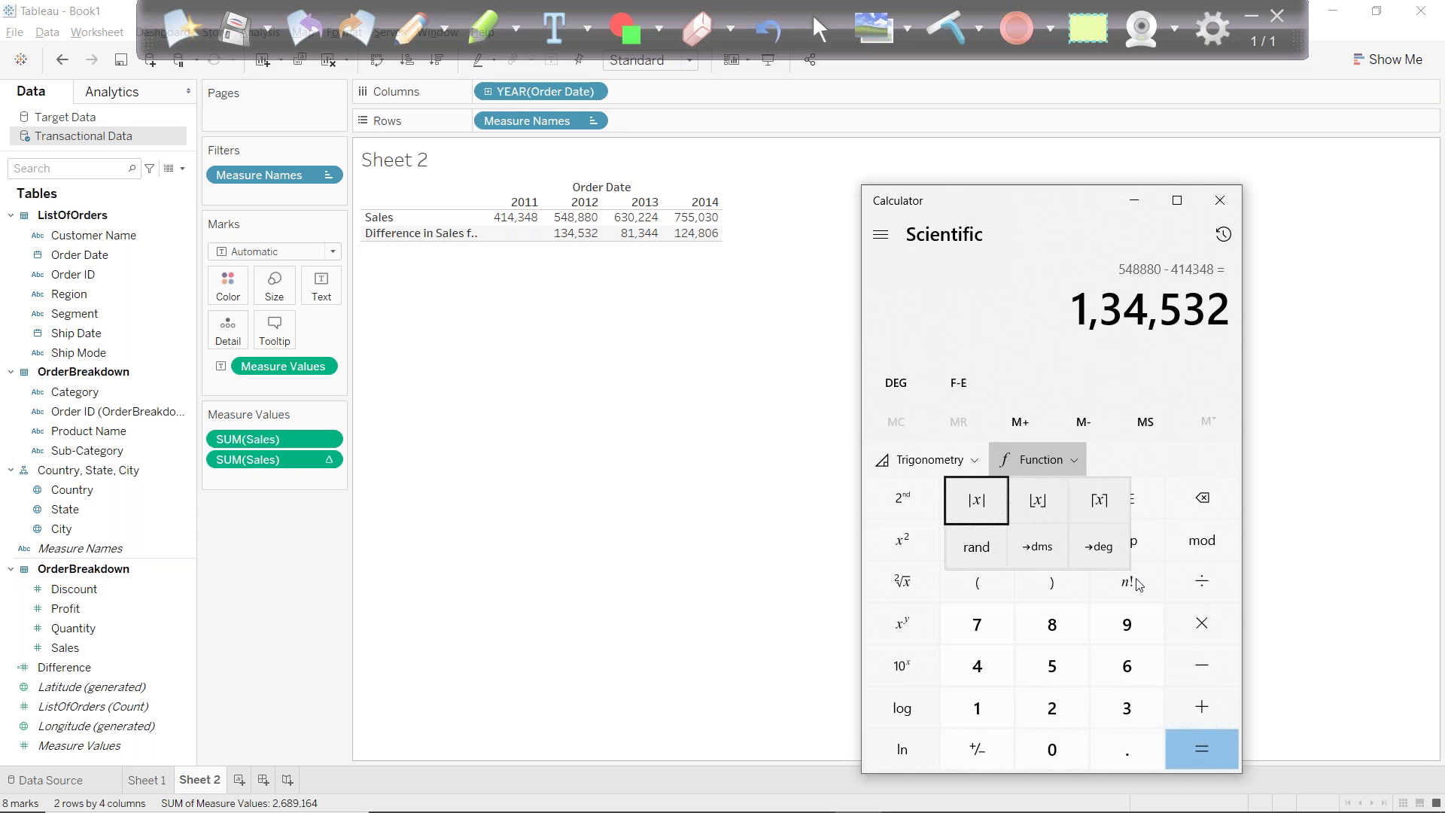
Divide the calculated sales difference by the 2011 sales of 414348 to get the growth ratio.
left_click(1033, 249)
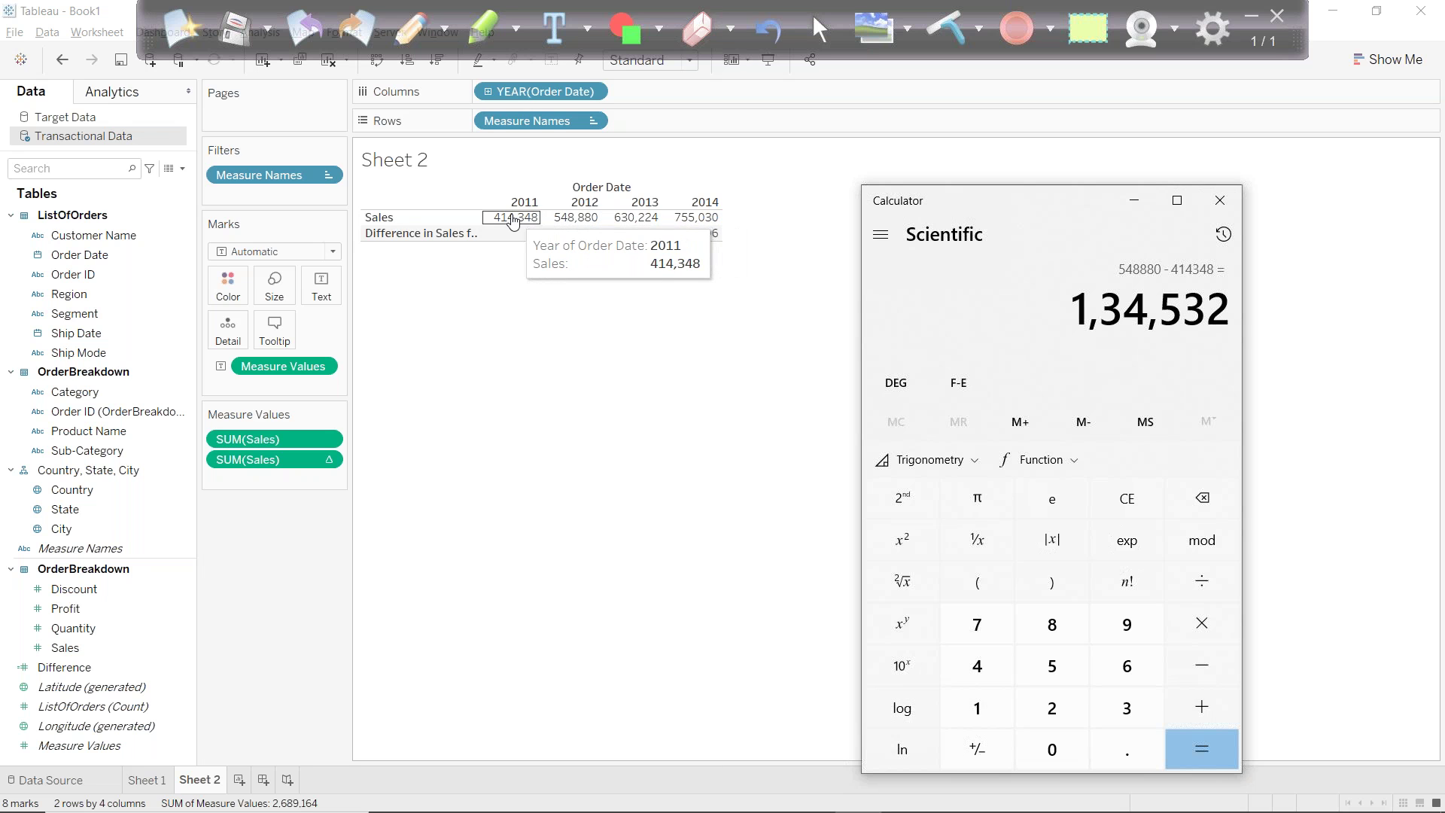
left_click(1209, 600)
type("4")
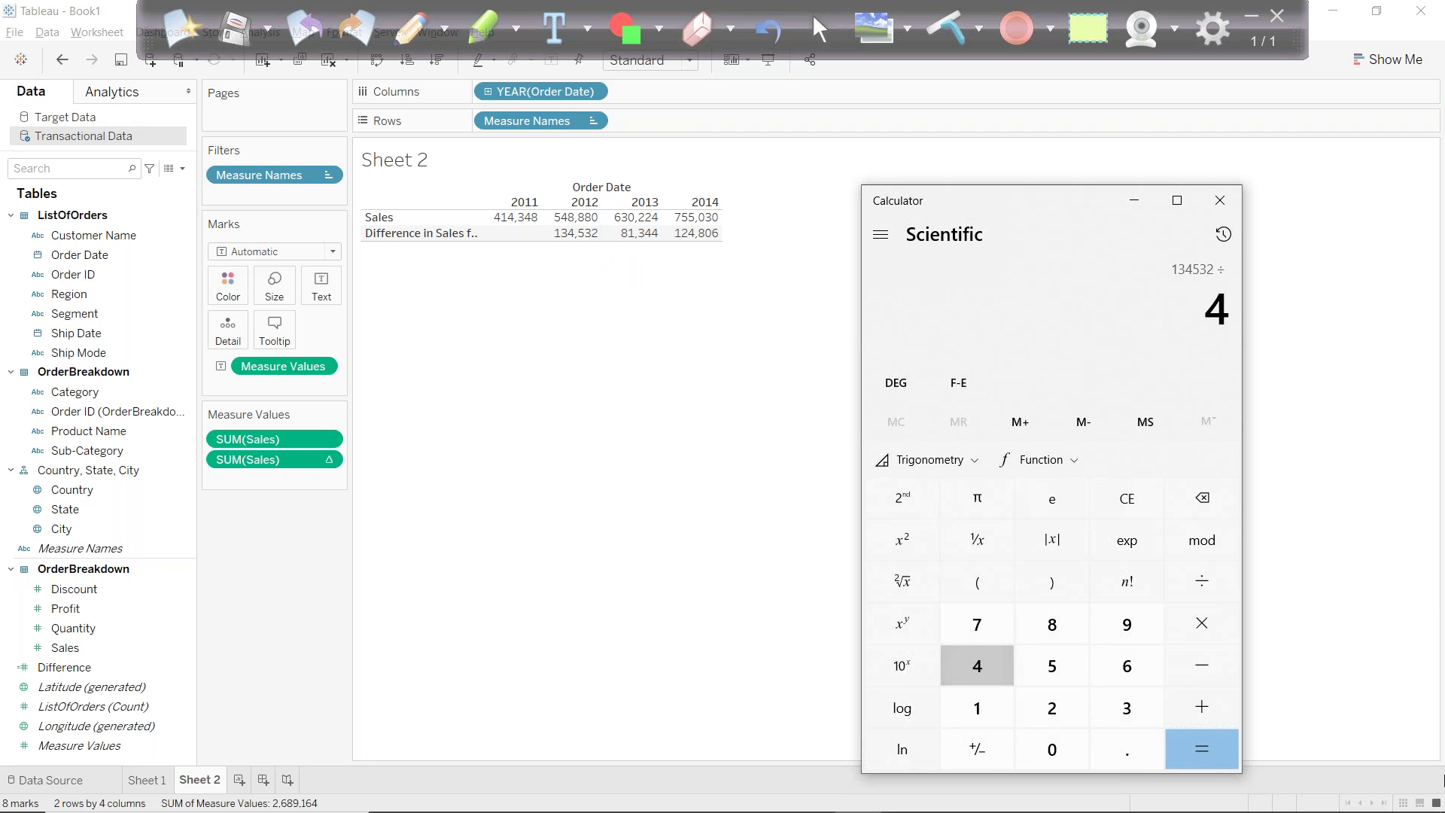
type("14348")
key("Return")
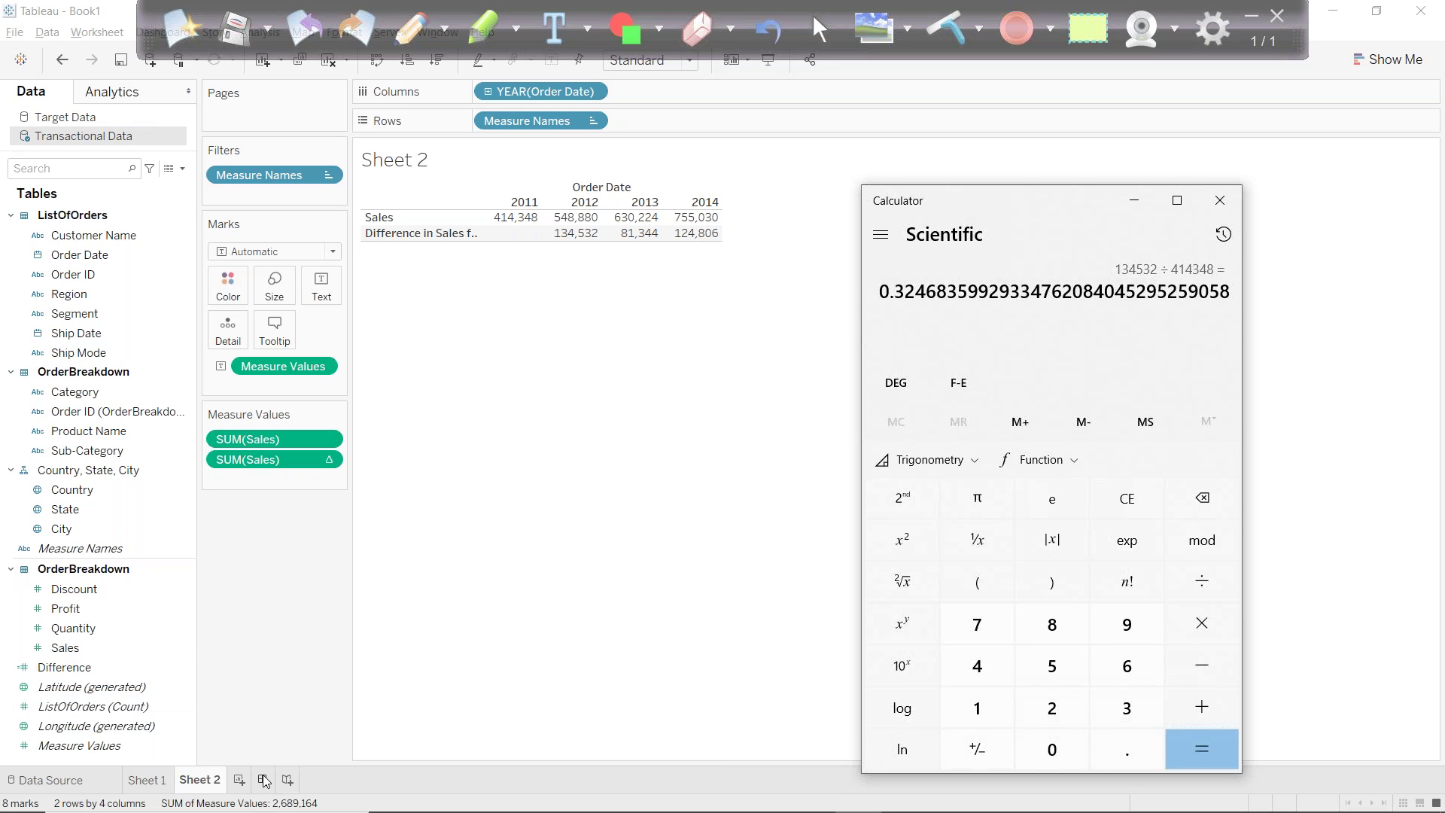
Change the second Sales measure's quick table calculation from Difference to Percent Difference.
left_click(328, 461)
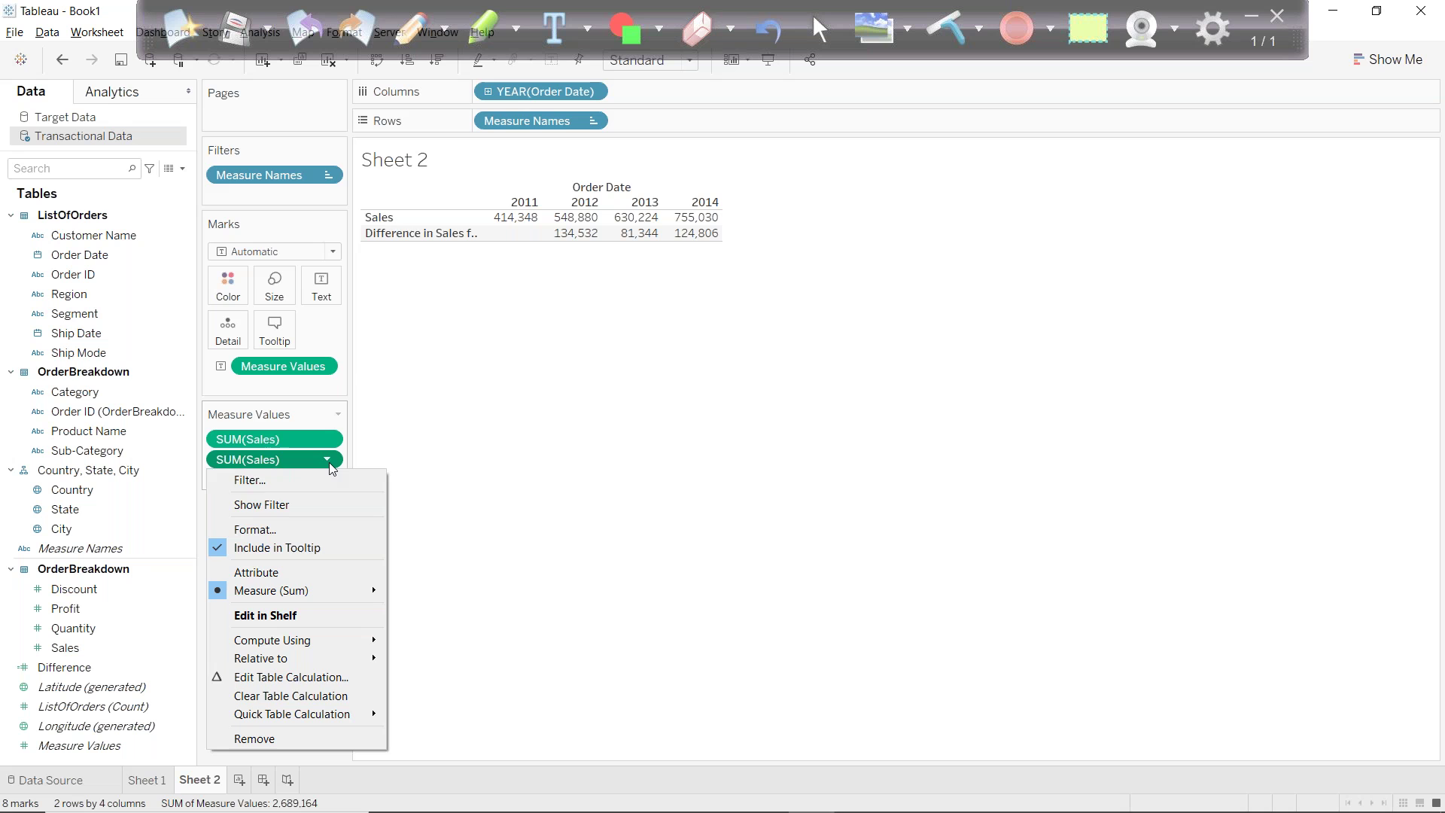
mouse_move(313, 720)
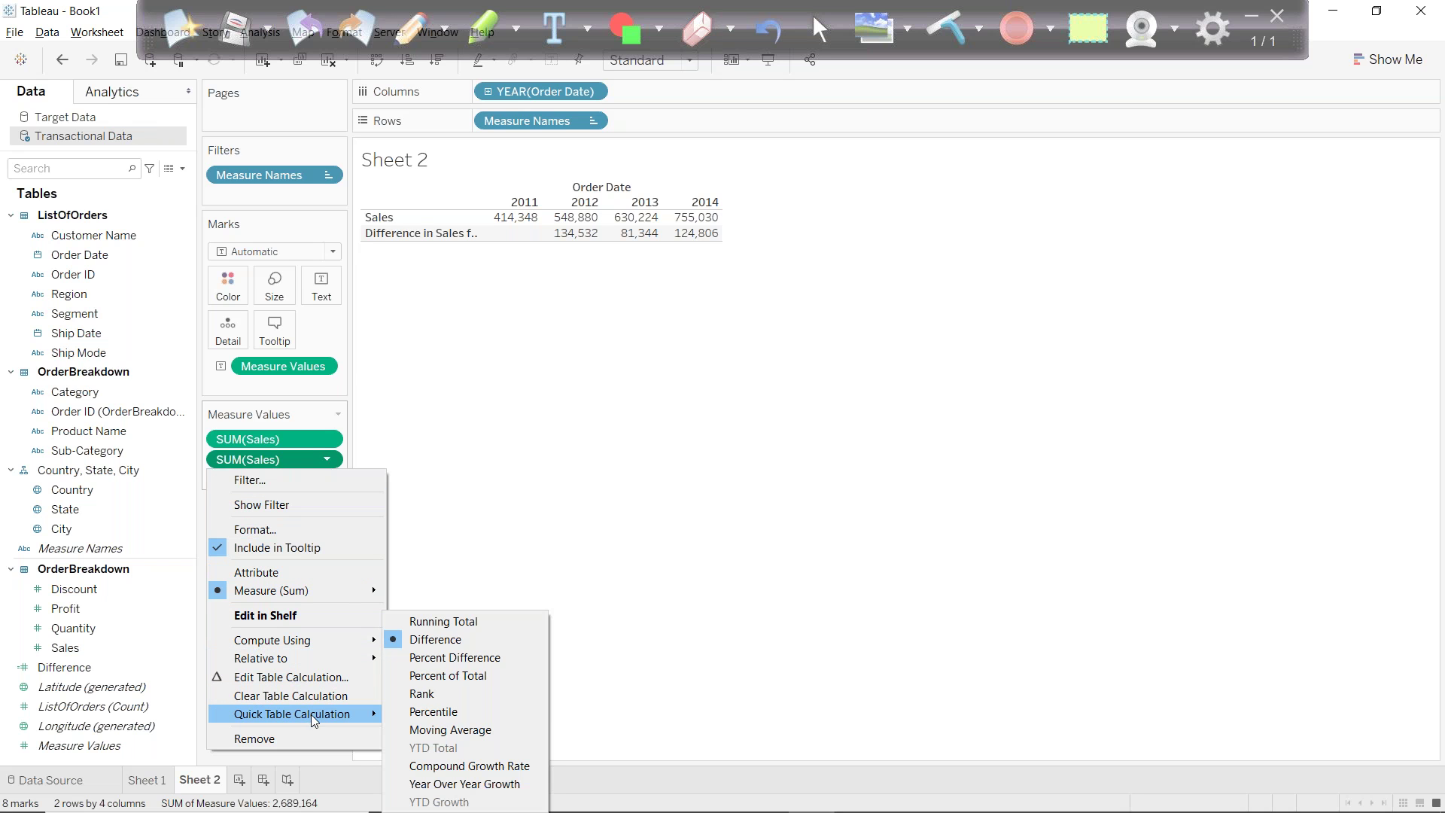
left_click(450, 658)
mouse_move(576, 235)
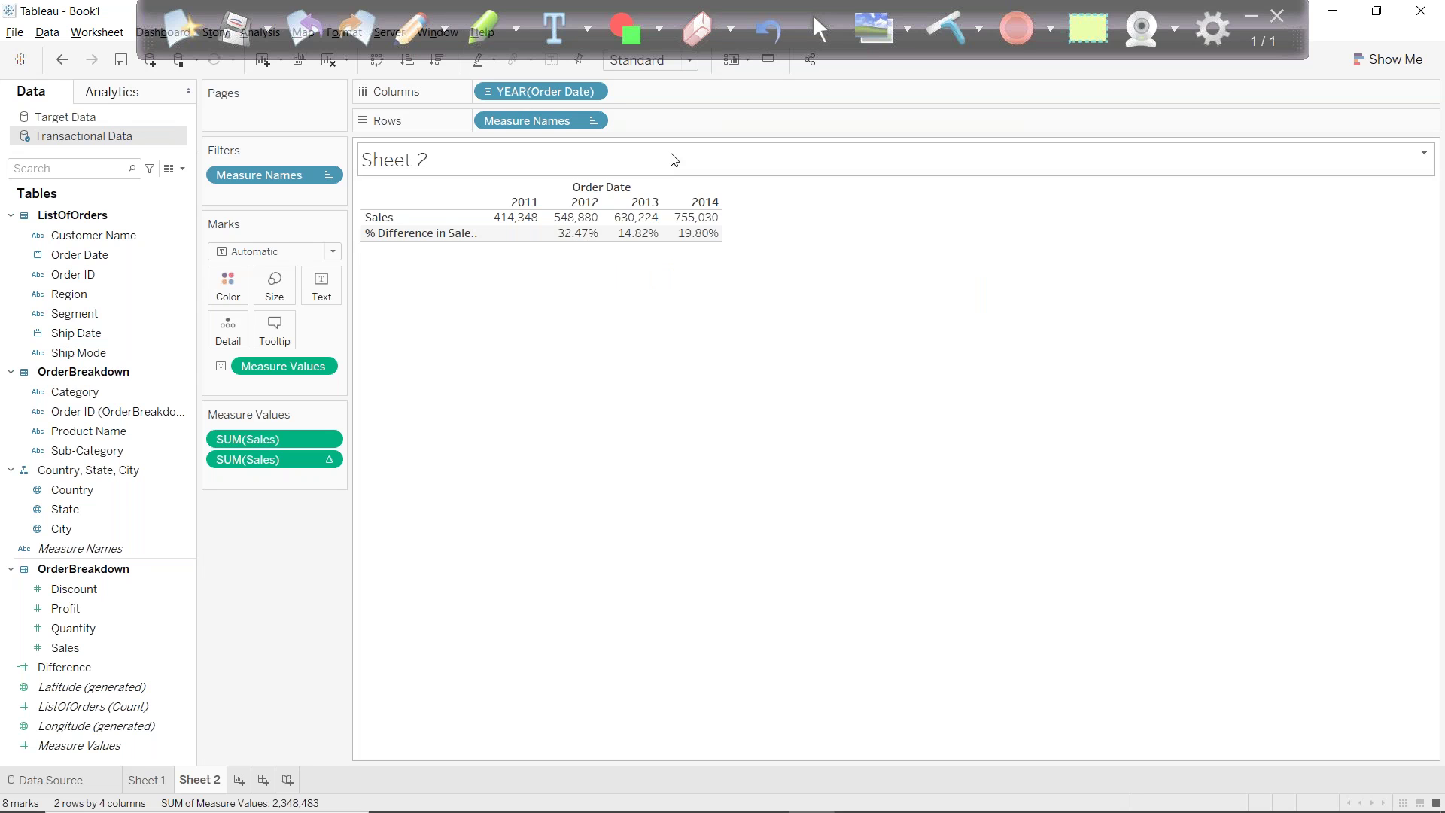
Examine the Sales figures for 2011 through 2014 against their year-to-year percent differences.
mouse_move(634, 225)
left_click(576, 220)
left_click(521, 222)
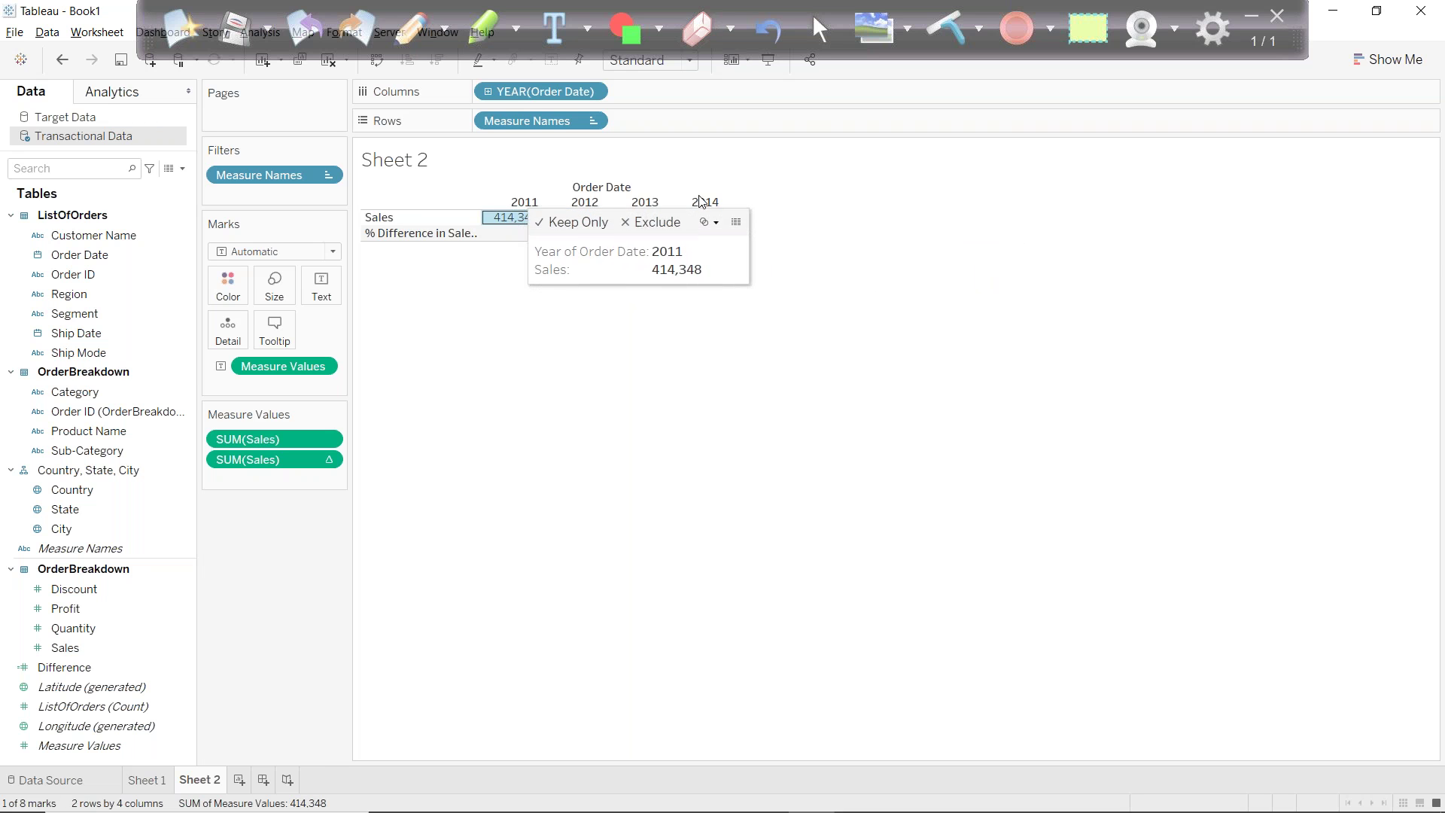
left_click(636, 220)
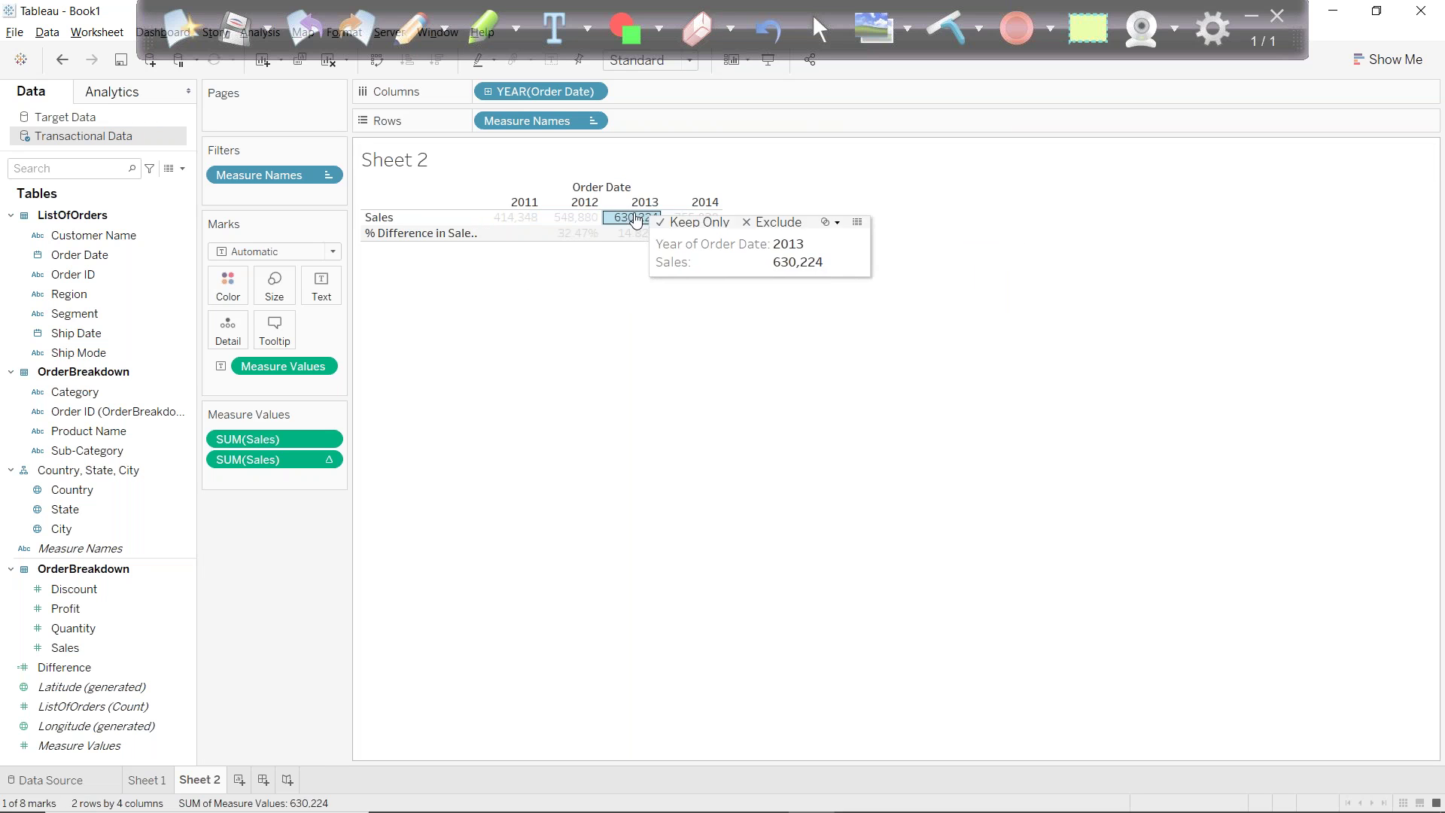
left_click(581, 220)
left_click(696, 220)
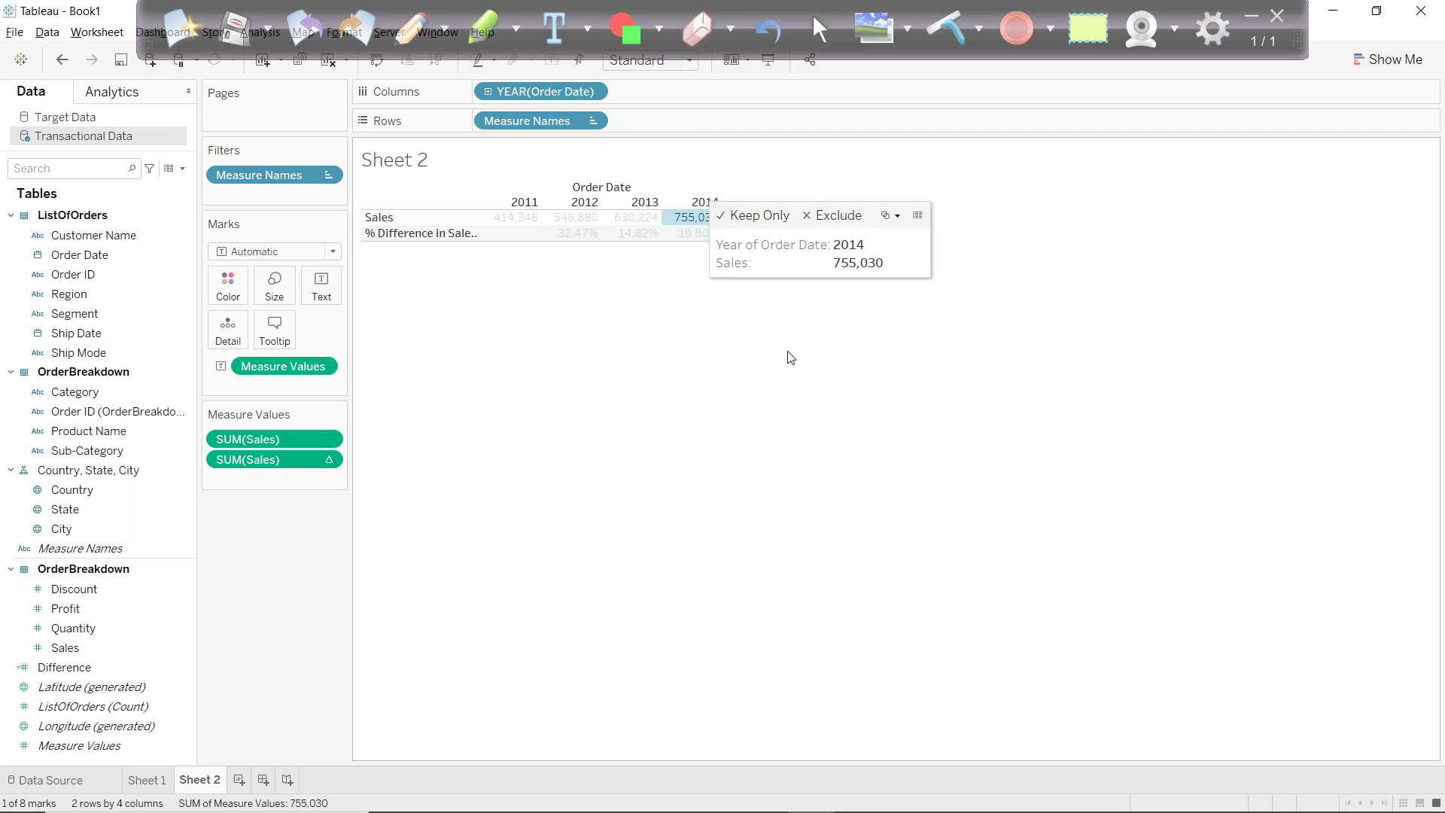
left_click(636, 219)
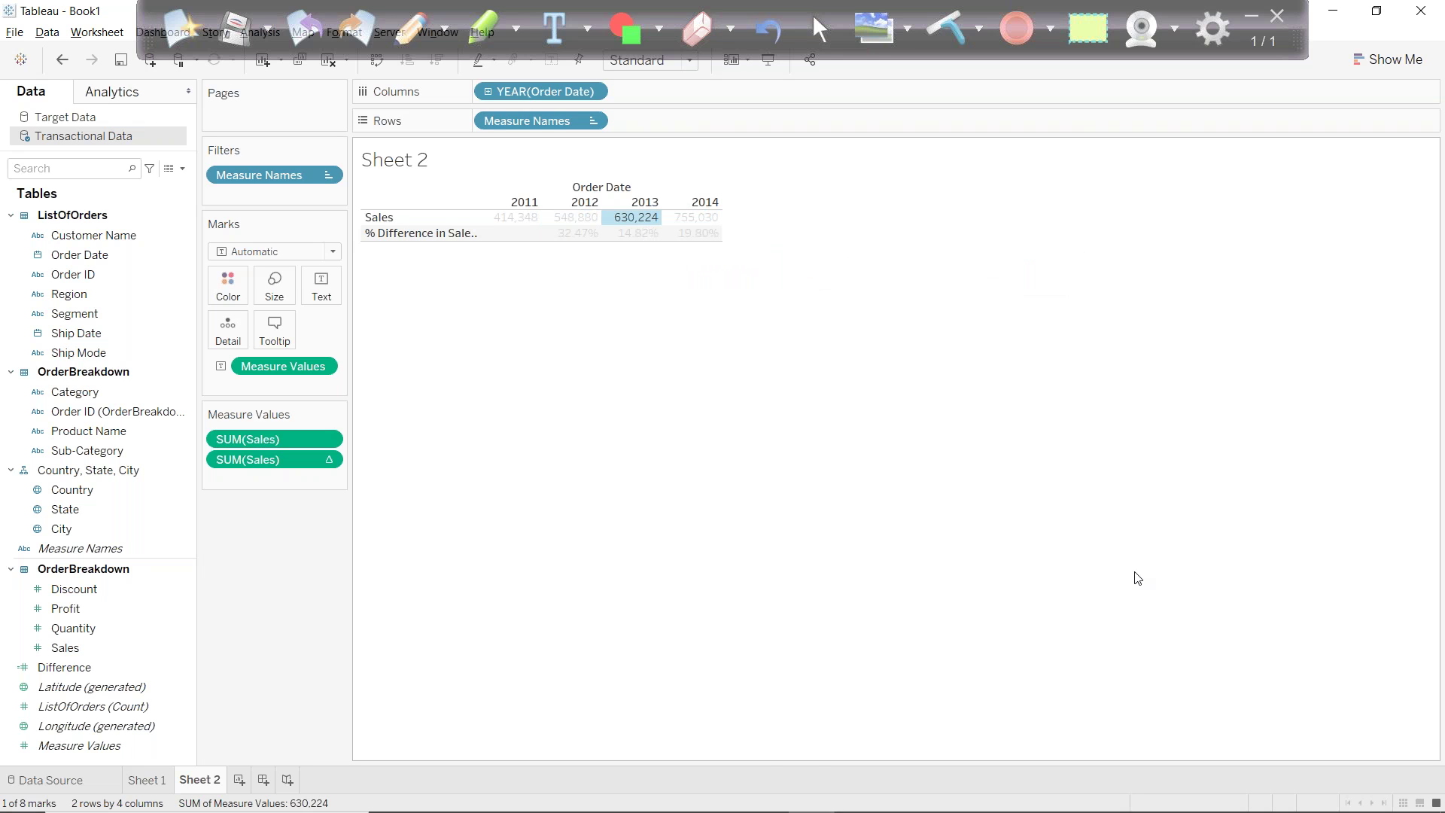
left_click(654, 664)
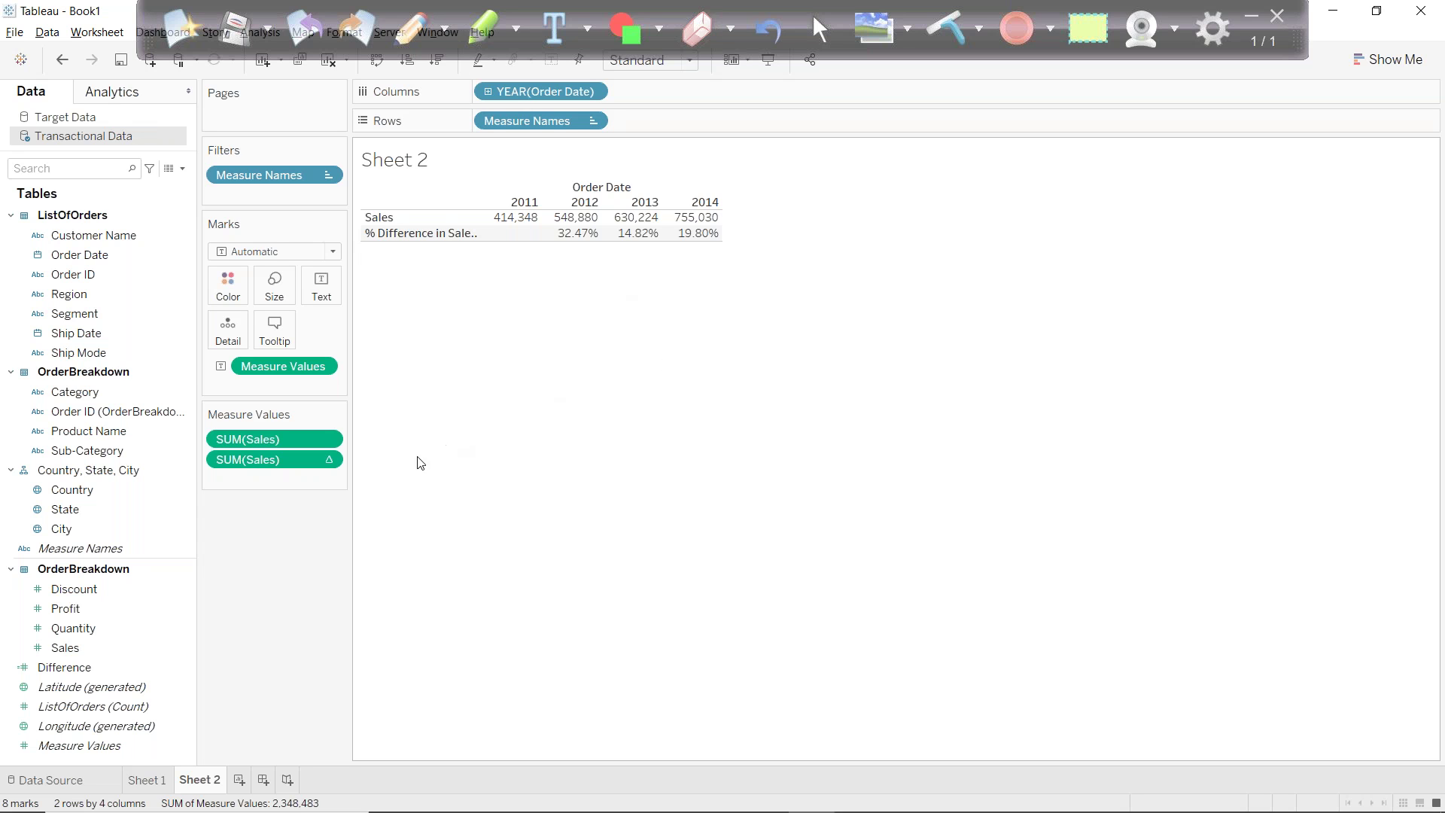
left_click(328, 453)
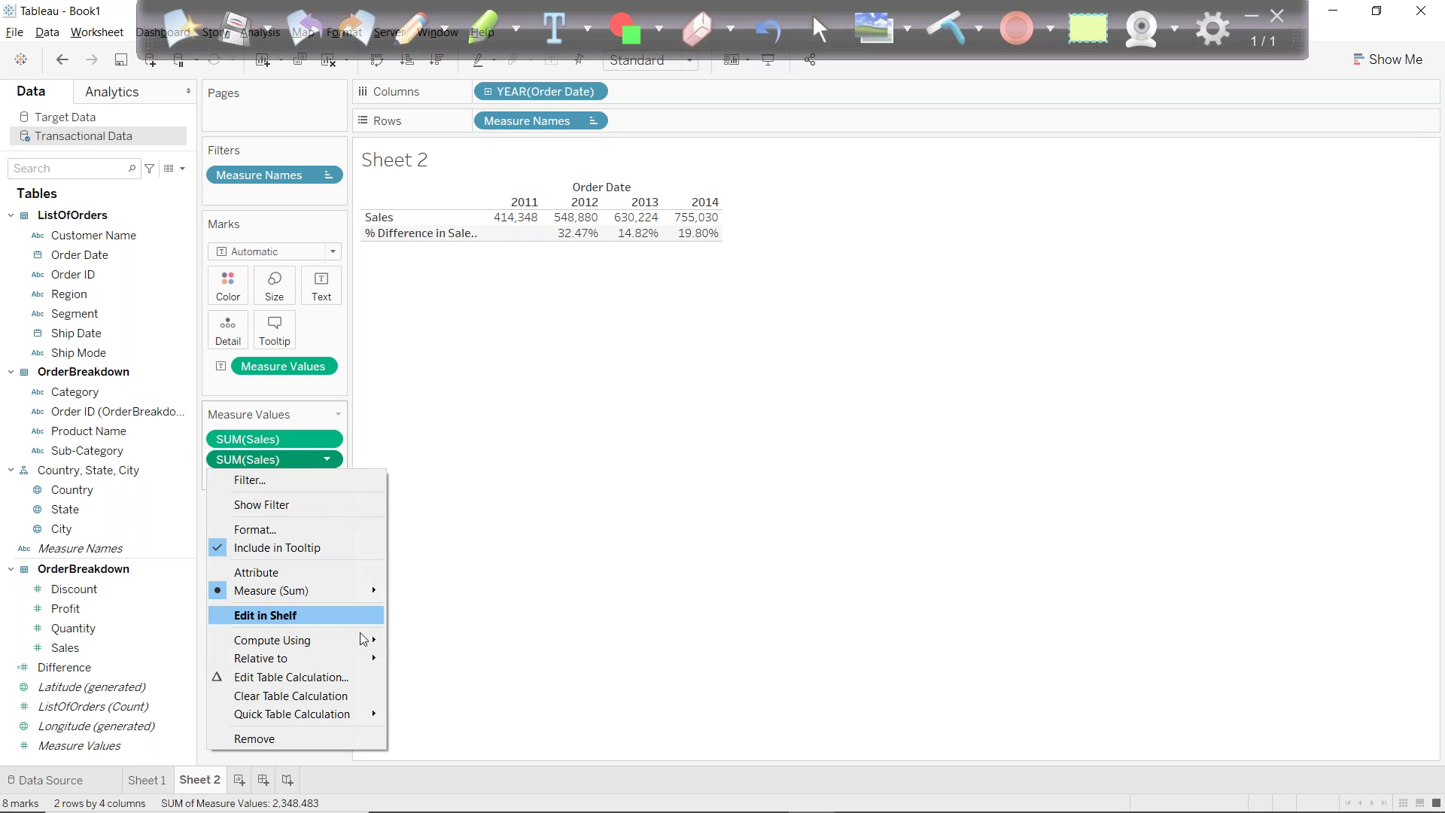
mouse_move(354, 713)
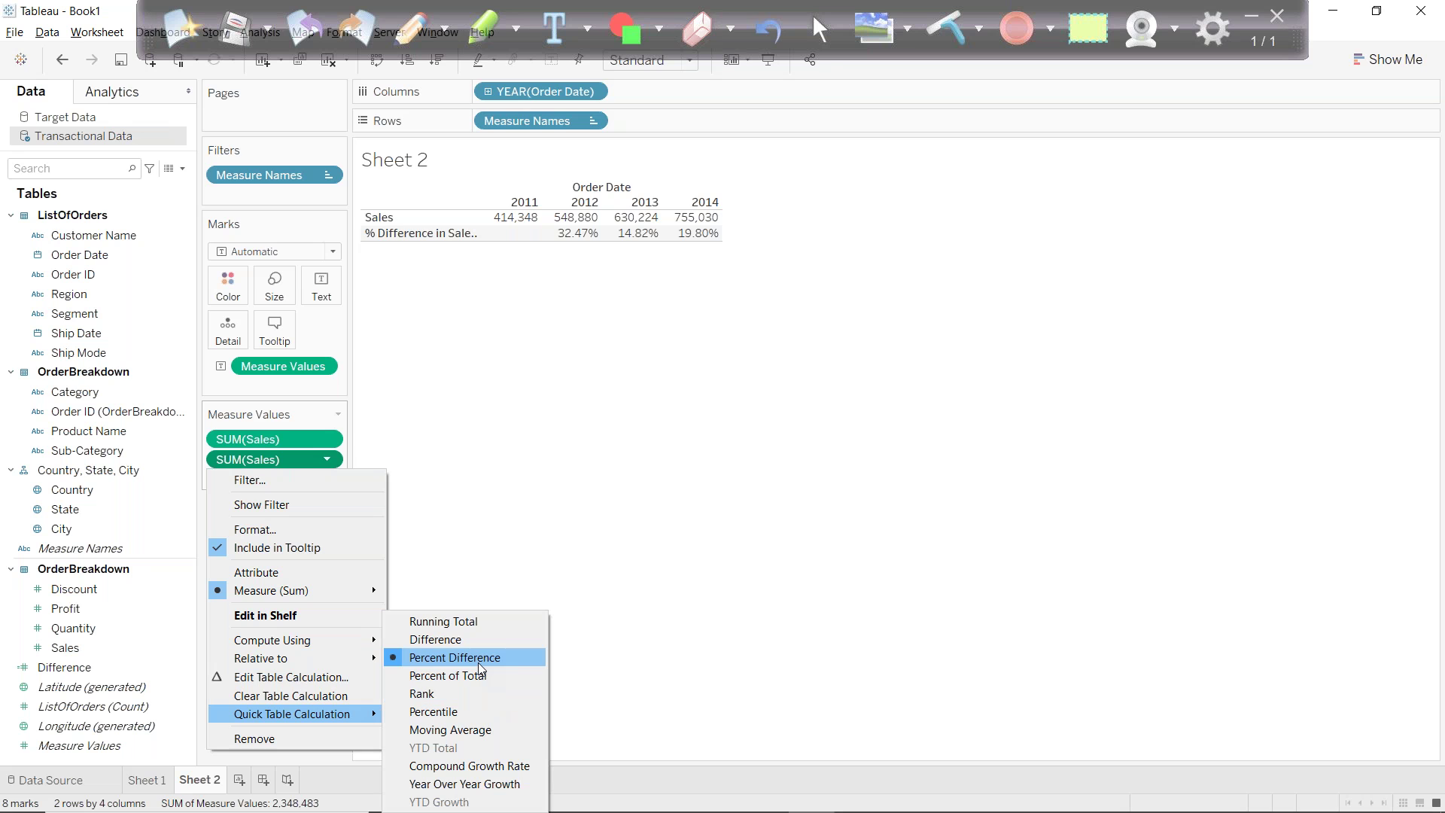
left_click(691, 600)
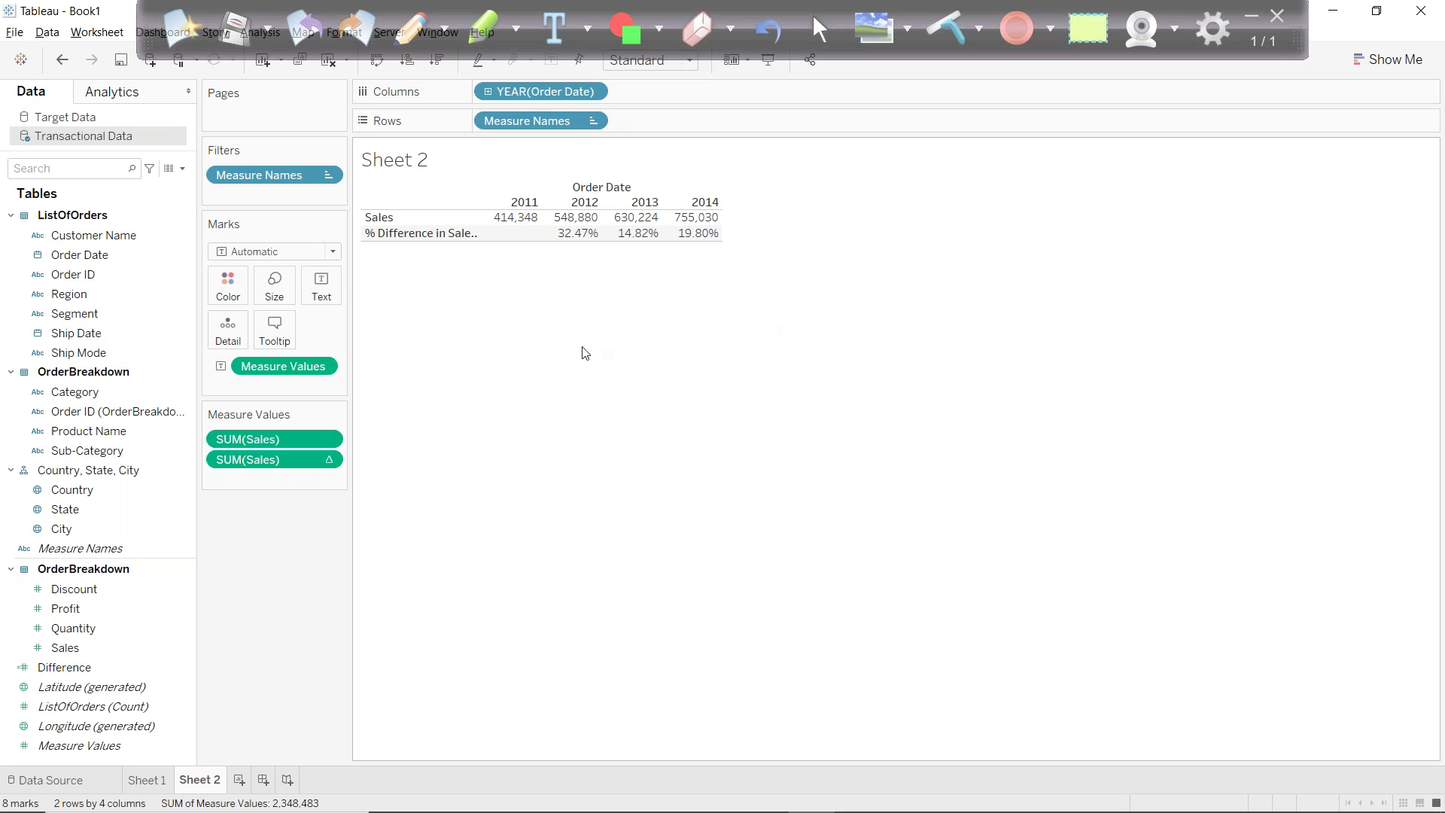
On a new worksheet, plot Sales as a line chart by continuous month of Order Date.
left_click(239, 780)
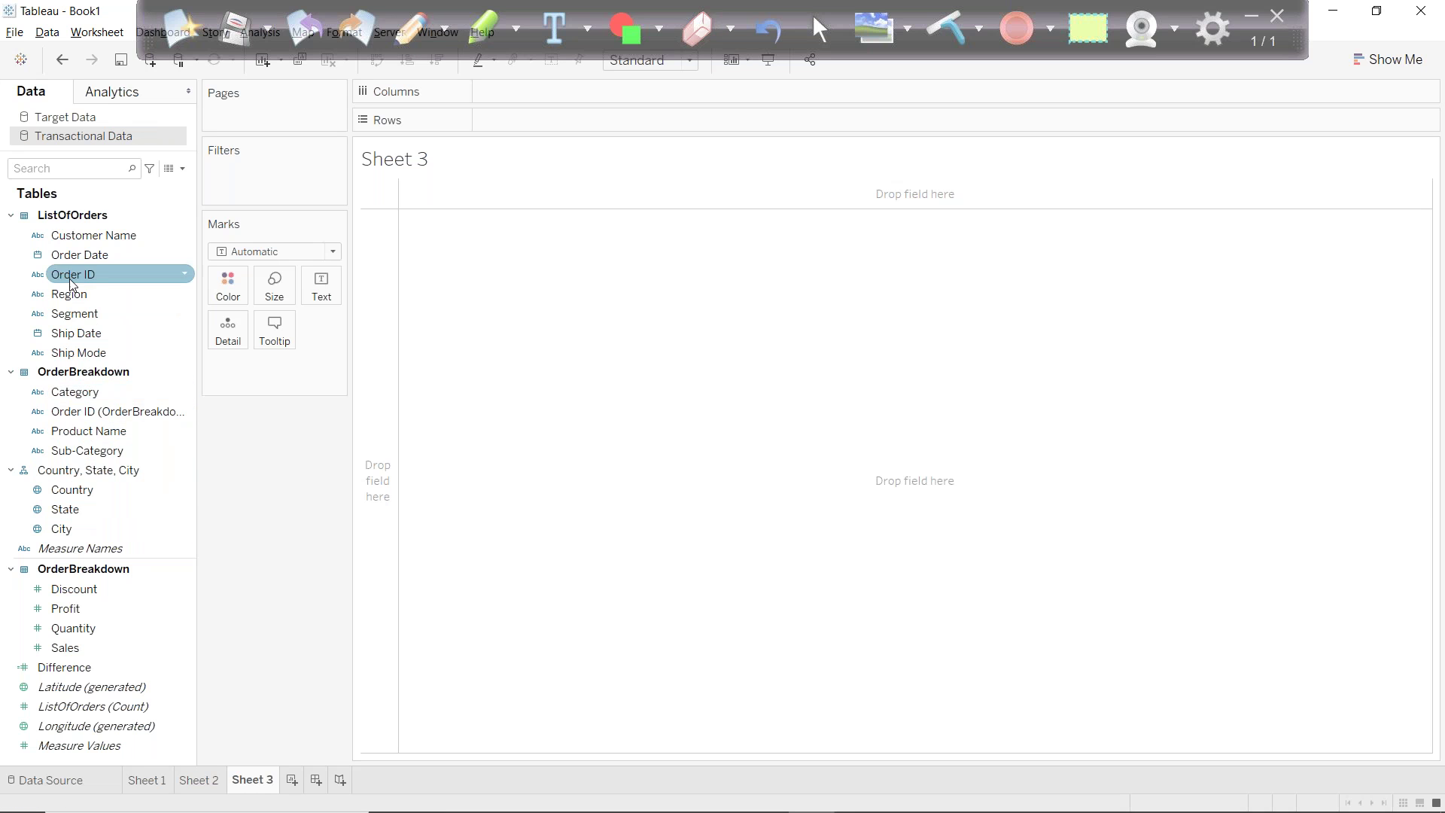
left_click_drag(71, 264, 593, 93)
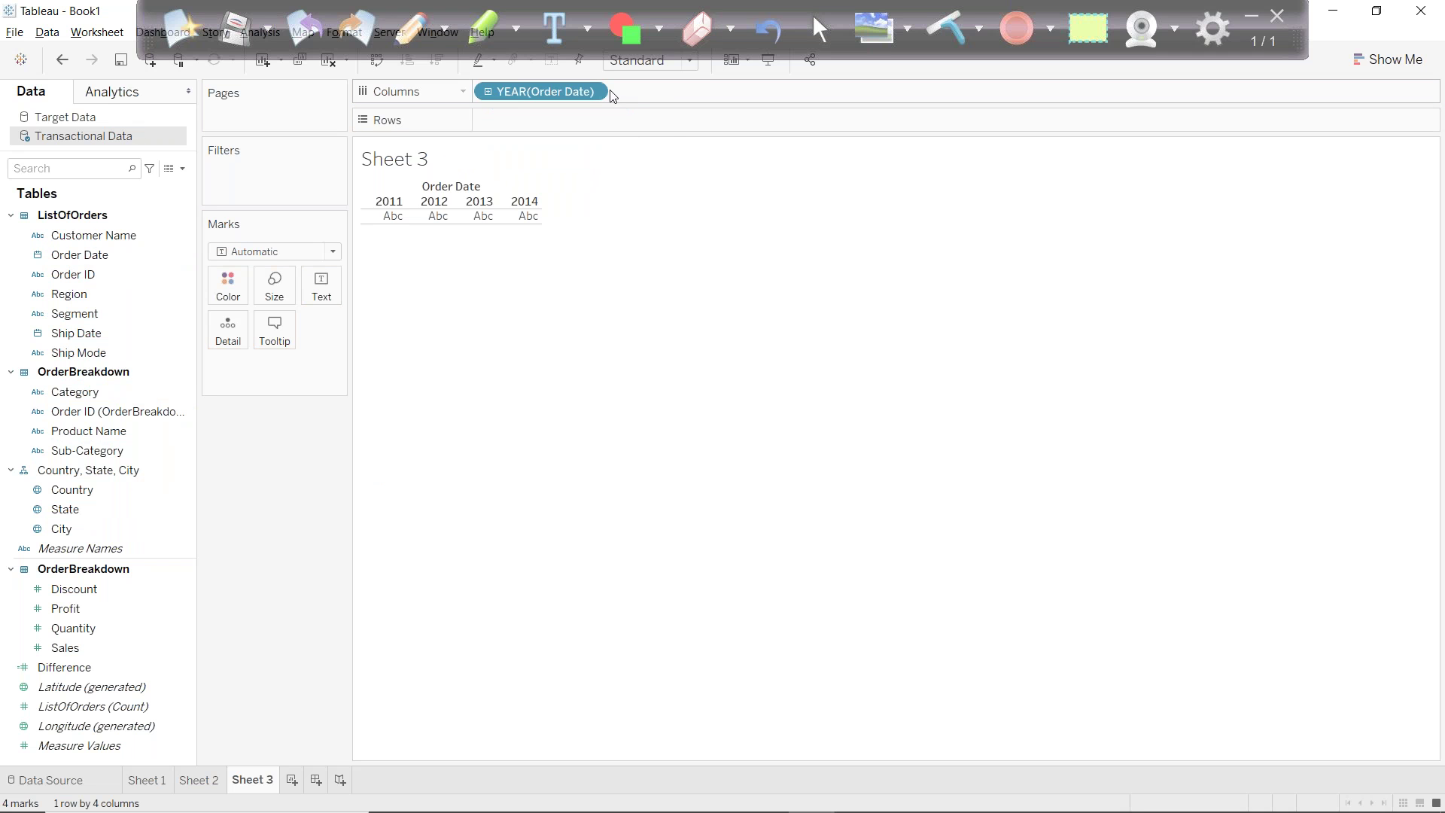
left_click(592, 92)
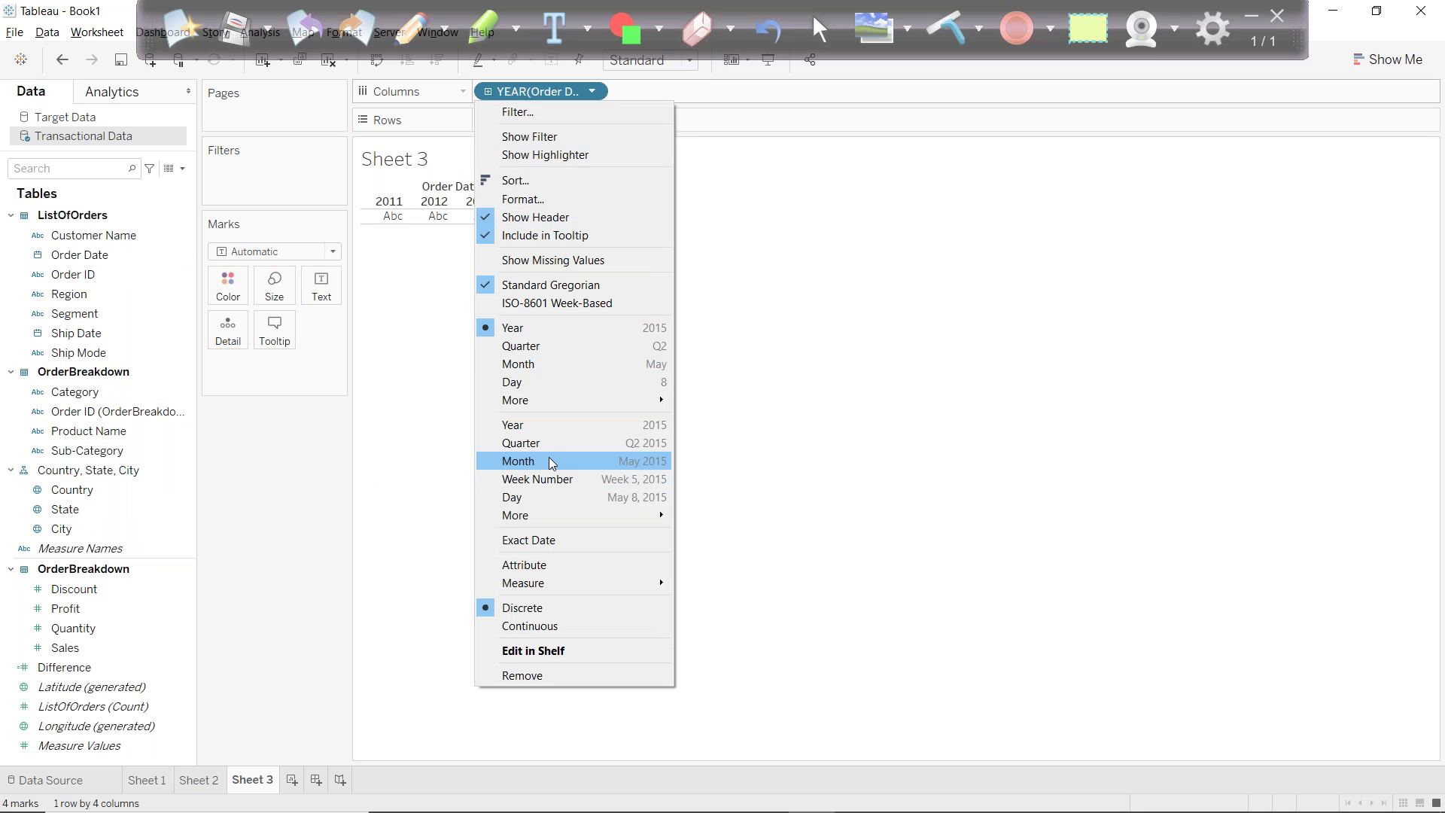
left_click(545, 461)
left_click(60, 646)
mouse_move(61, 646)
left_mouse_down()
mouse_move(521, 60)
mouse_move(530, 121)
left_mouse_up()
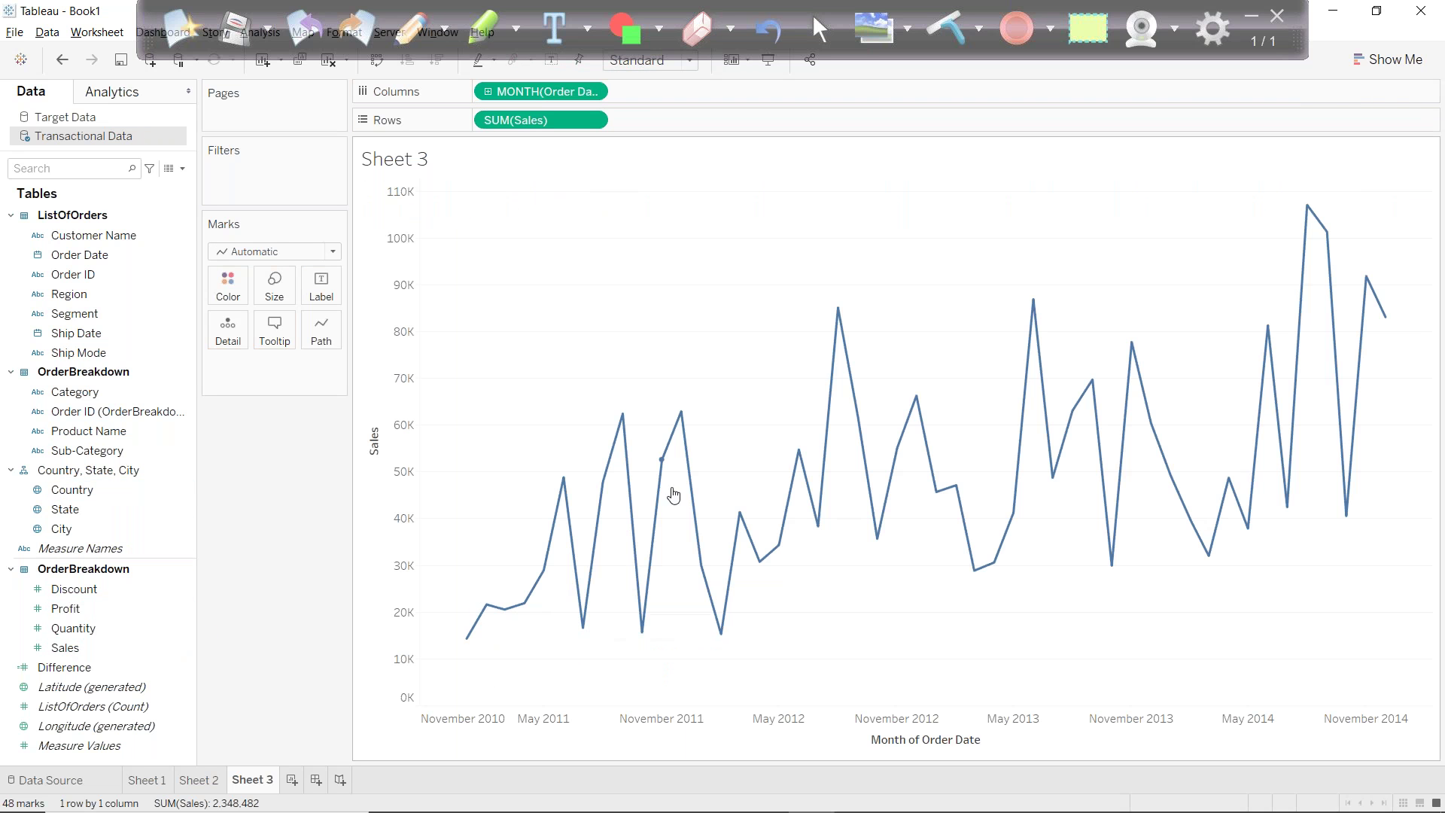
mouse_move(1287, 402)
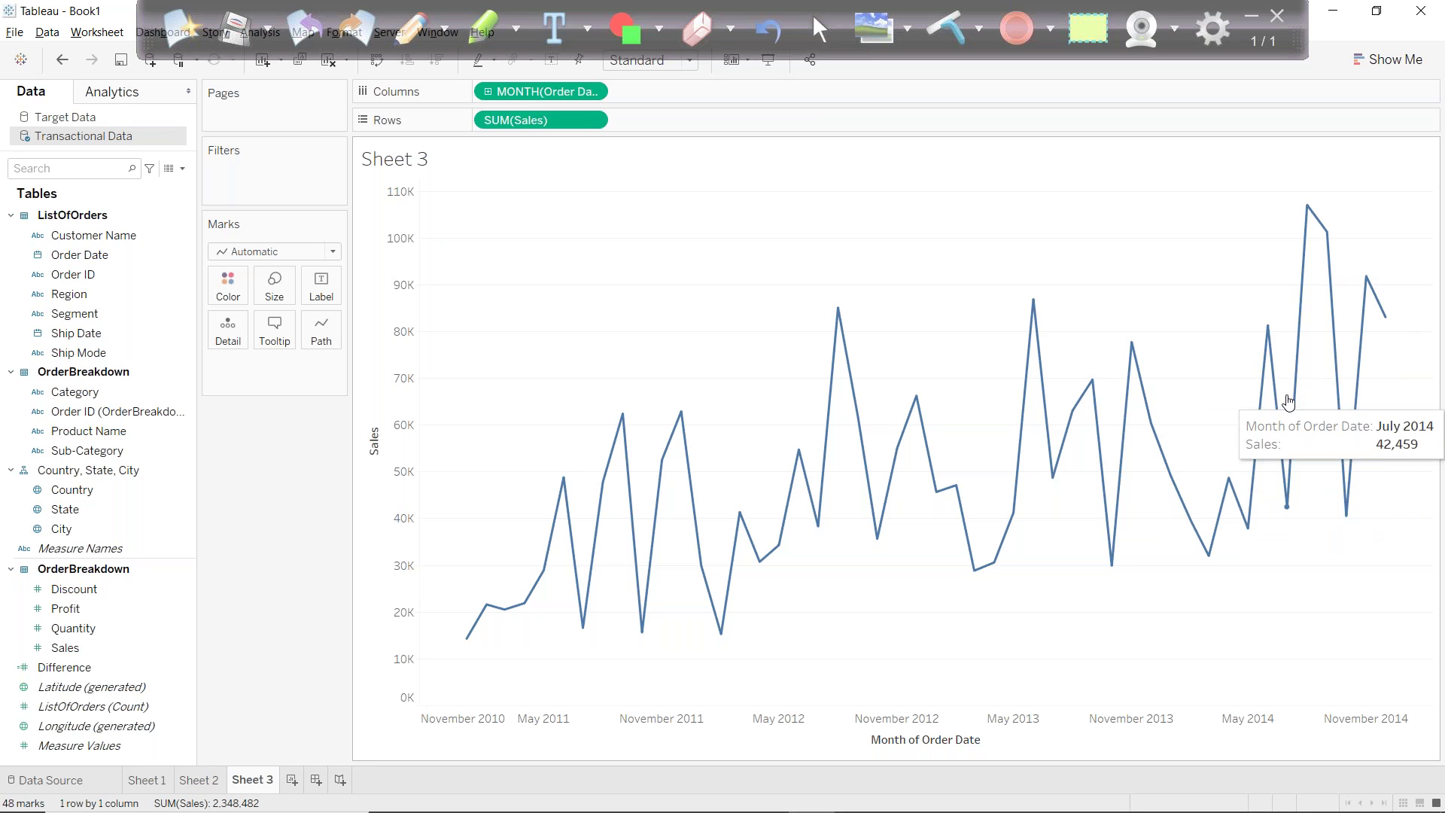
Apply a Running Total quick table calculation to Sales and add plain Sales as a separate chart above it.
left_click(592, 120)
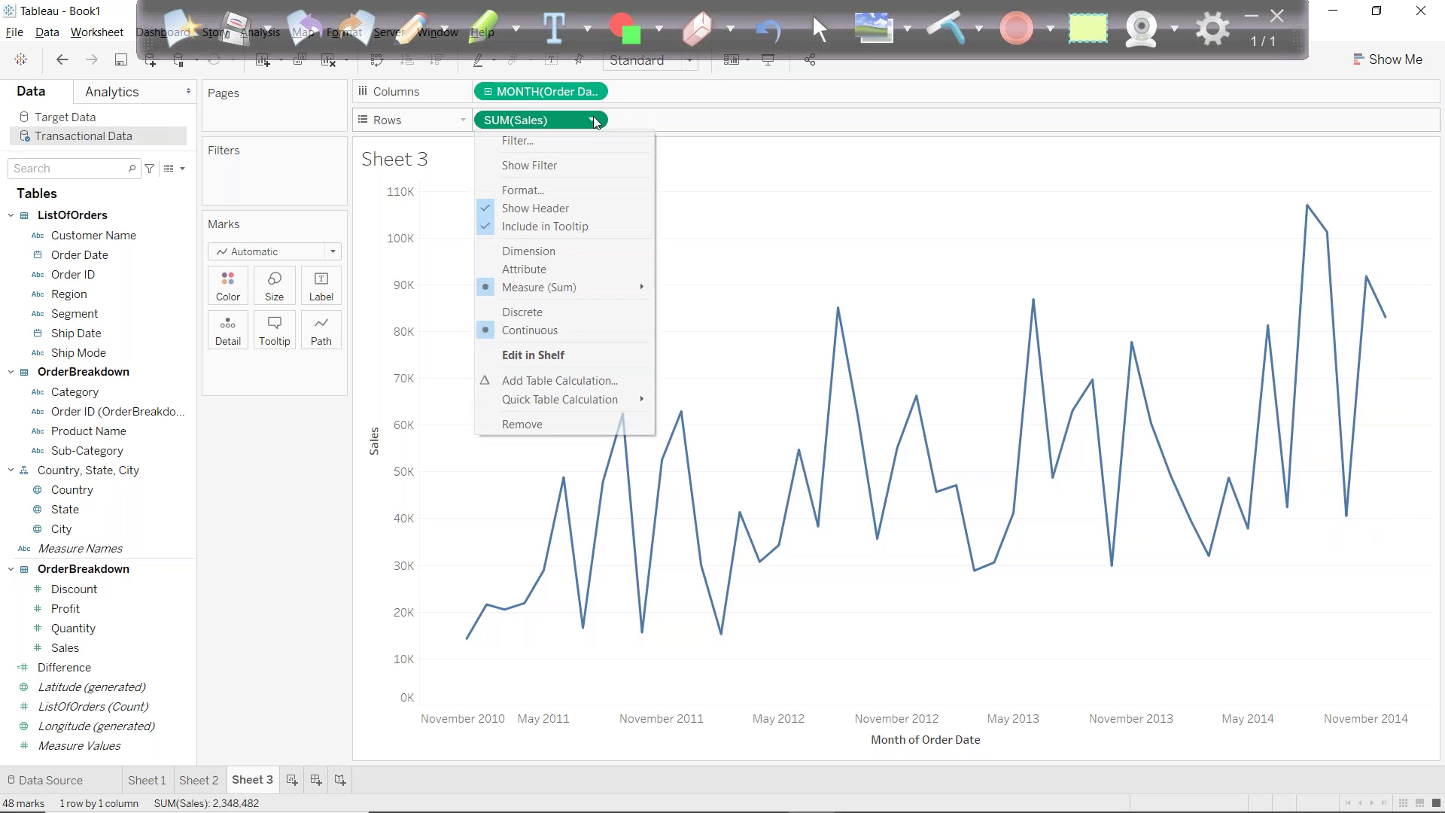
mouse_move(577, 399)
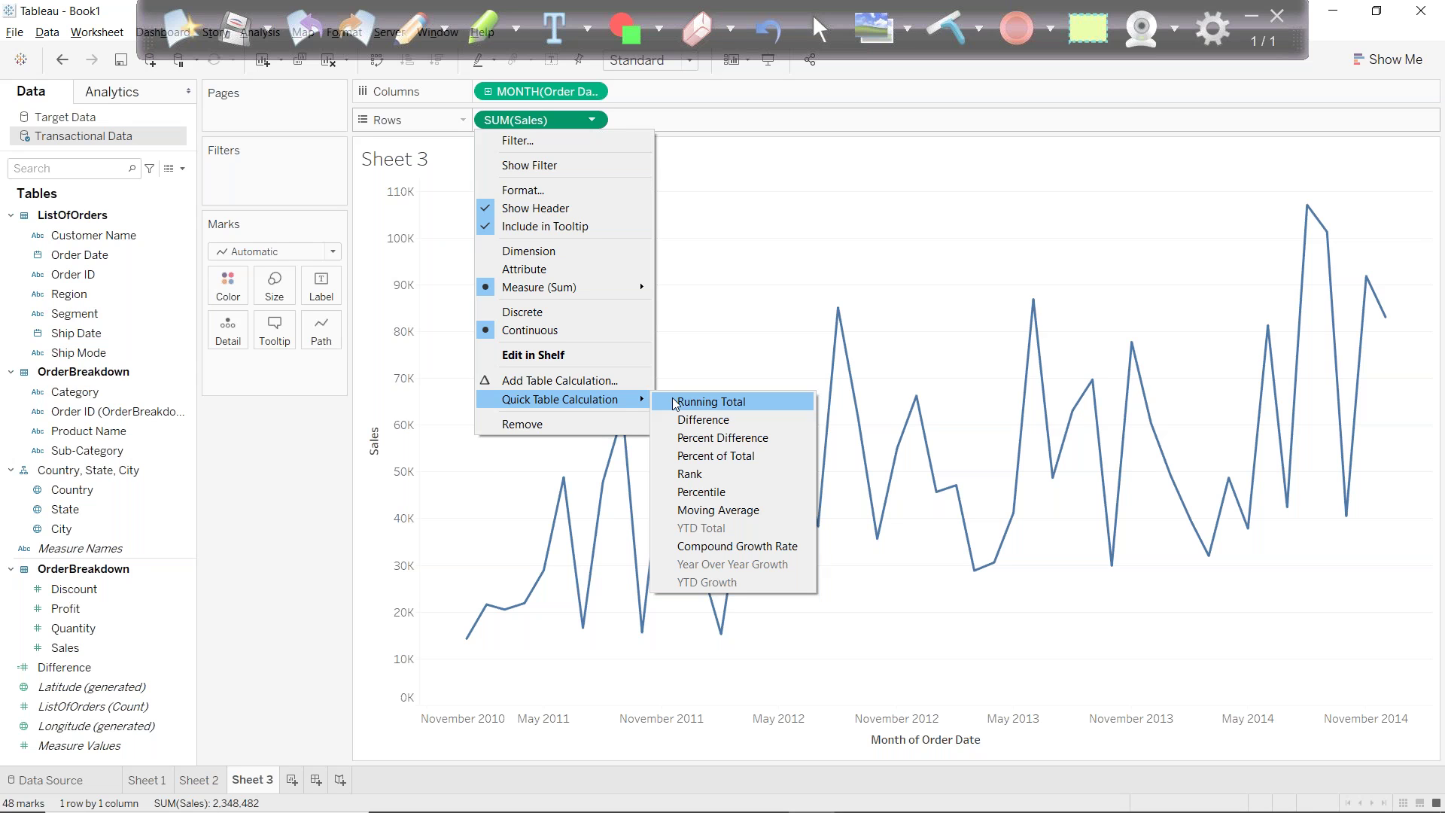
left_click(675, 404)
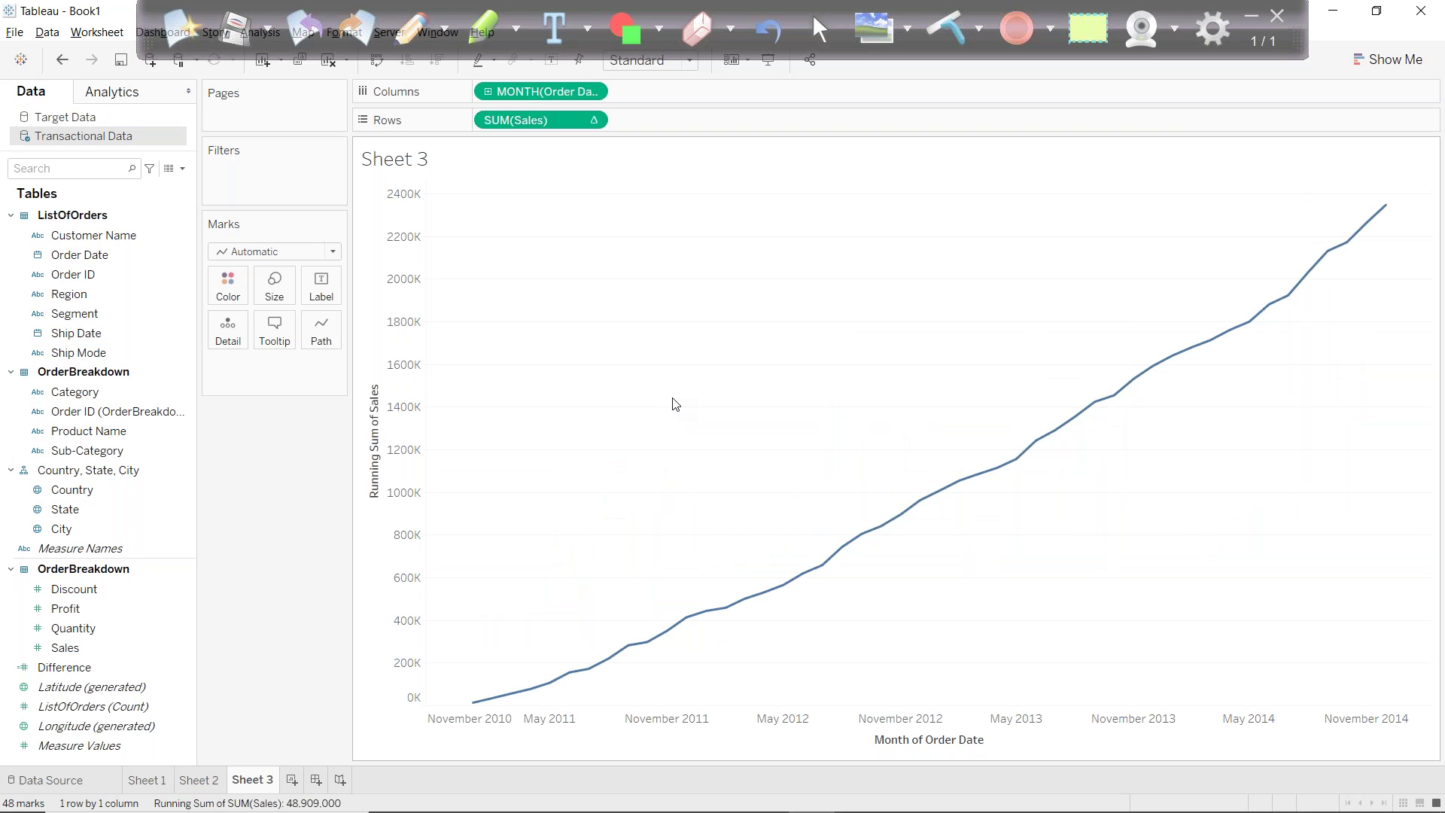
left_click(62, 649)
mouse_move(62, 651)
left_mouse_down()
mouse_move(377, 194)
mouse_move(471, 137)
mouse_move(542, 245)
left_mouse_up()
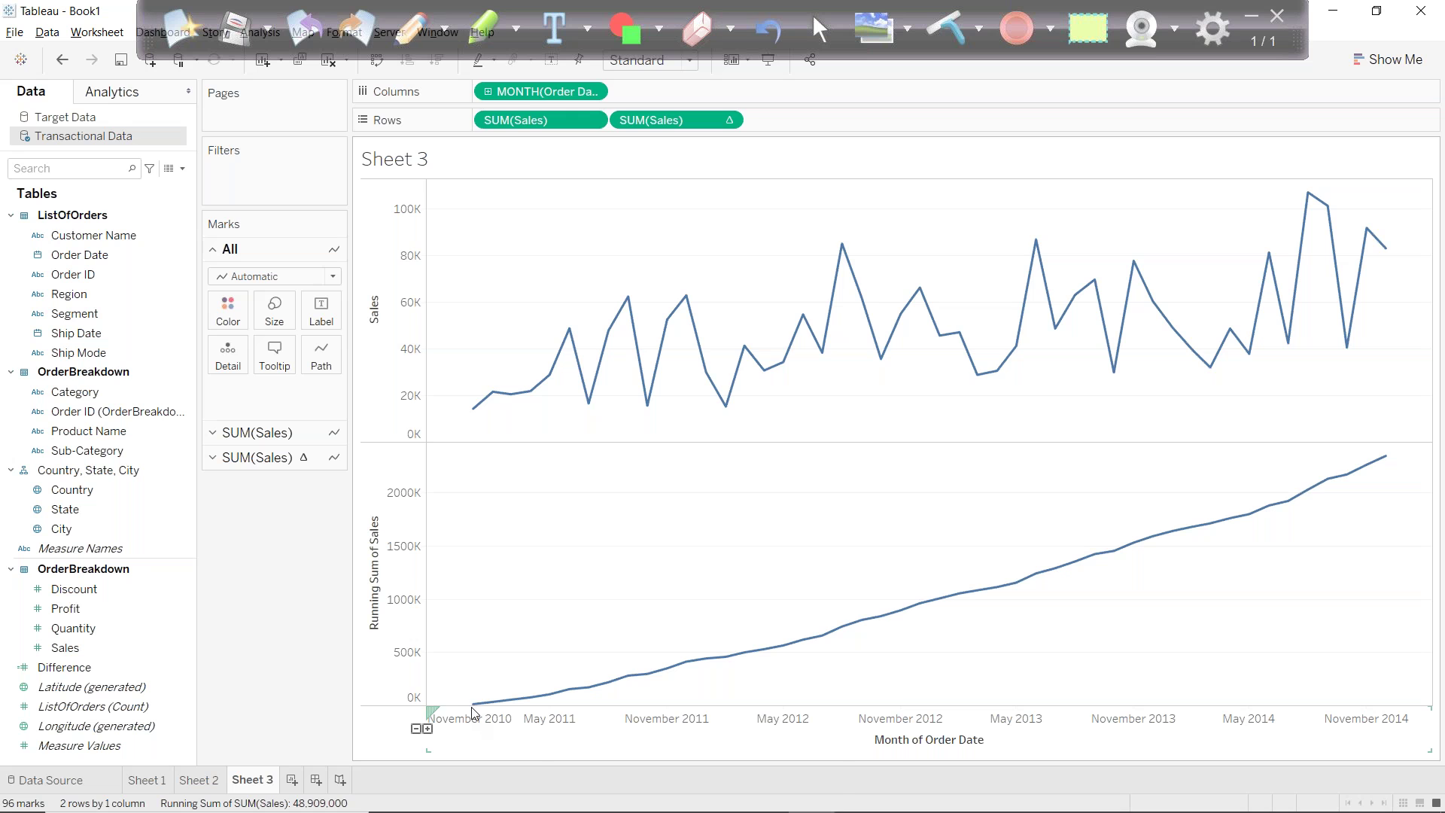
Switch to the Calculator and check the February 2011 running total by subtracting 21646 from 35981.
mouse_move(472, 704)
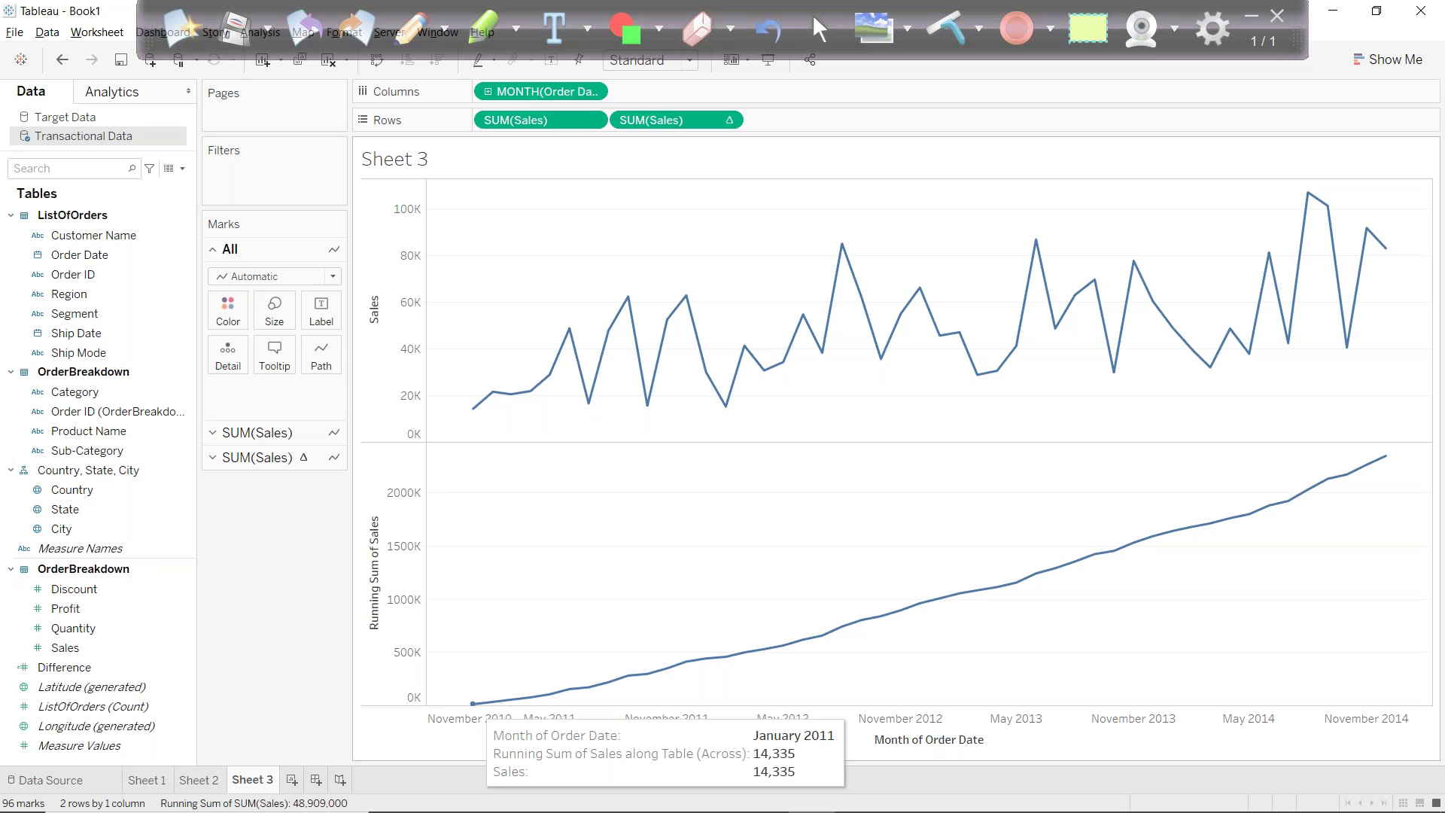
mouse_move(472, 416)
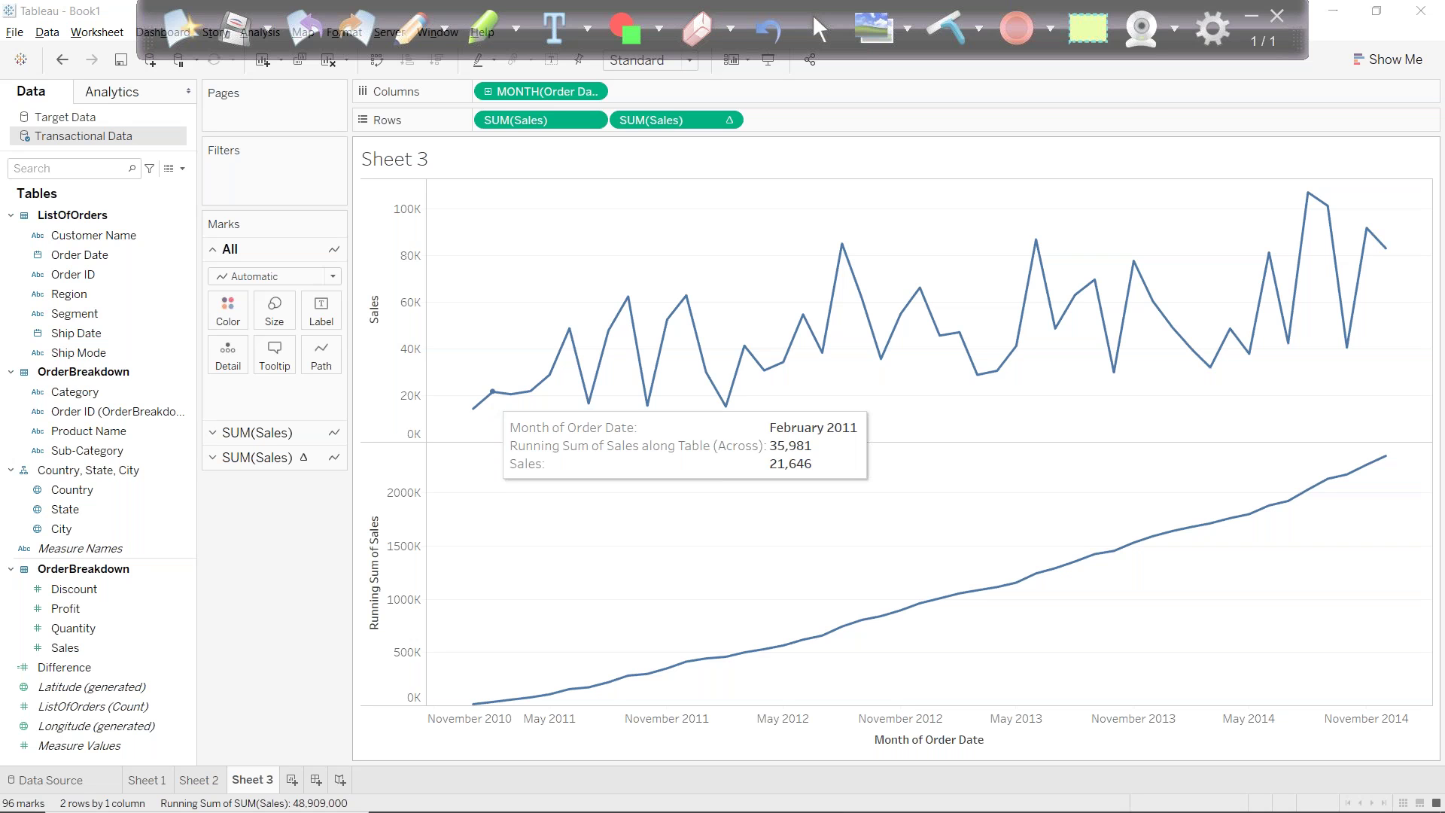
key("super")
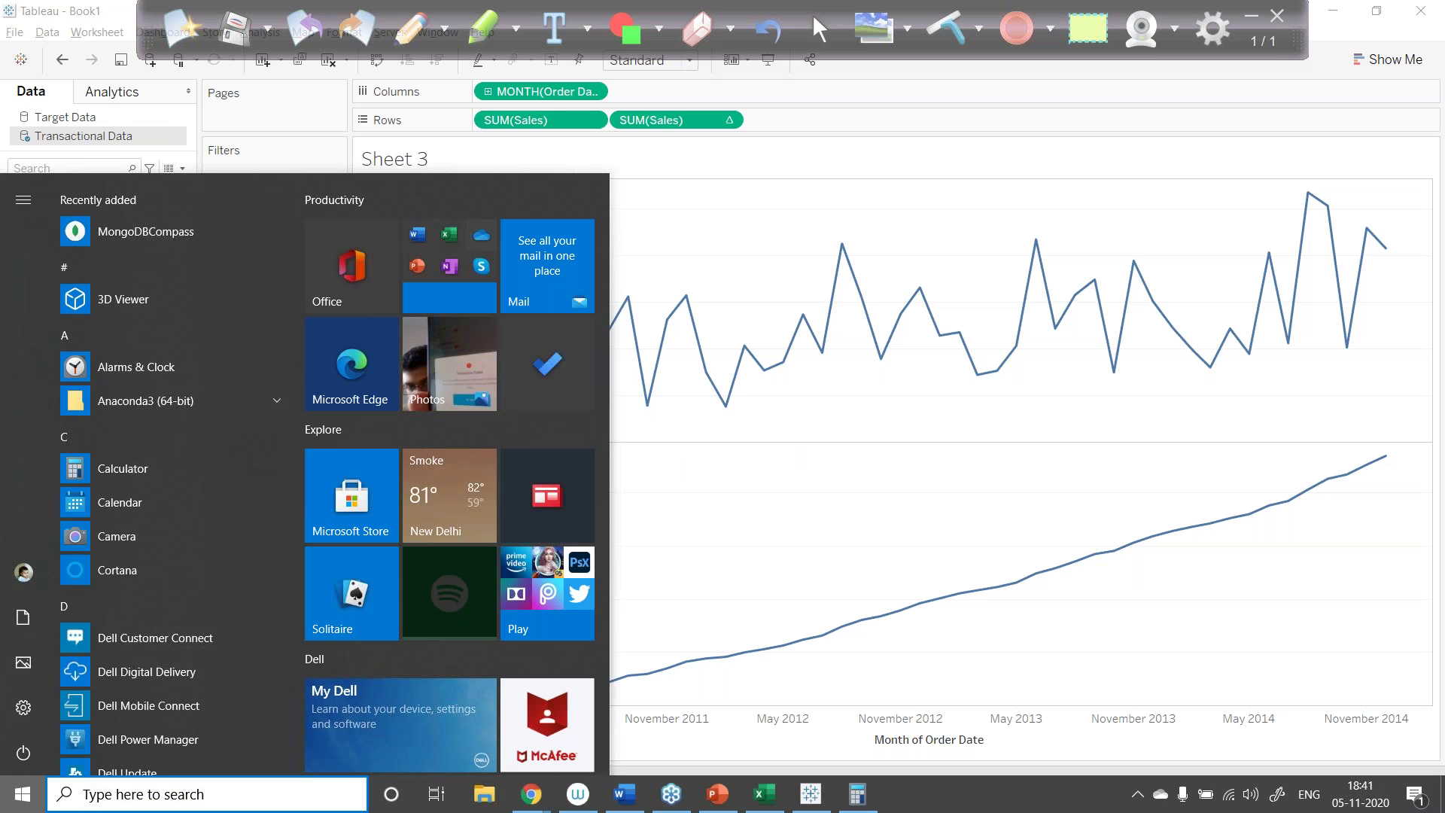
key("alt+Tab")
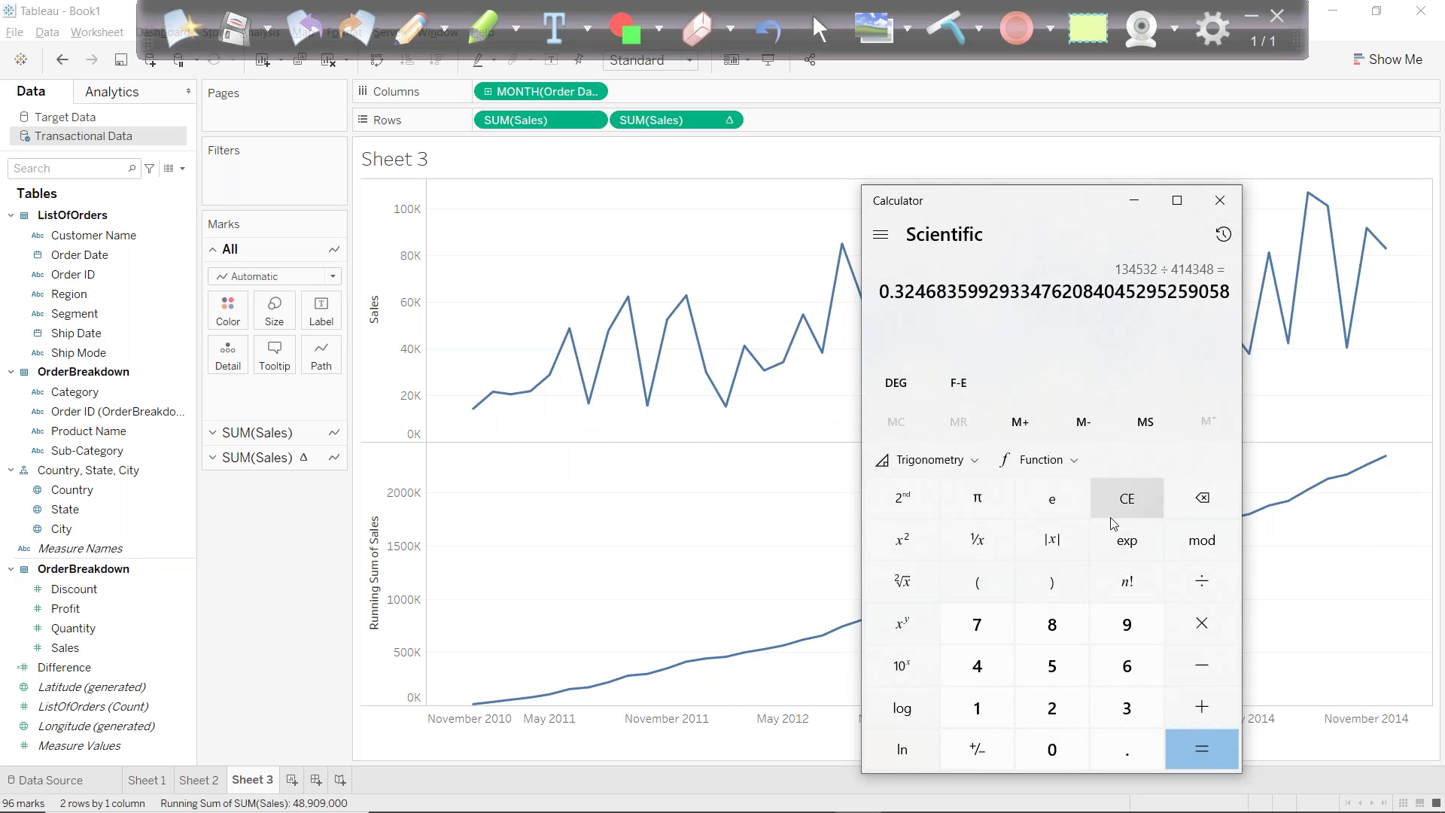
left_click(1126, 498)
type("359")
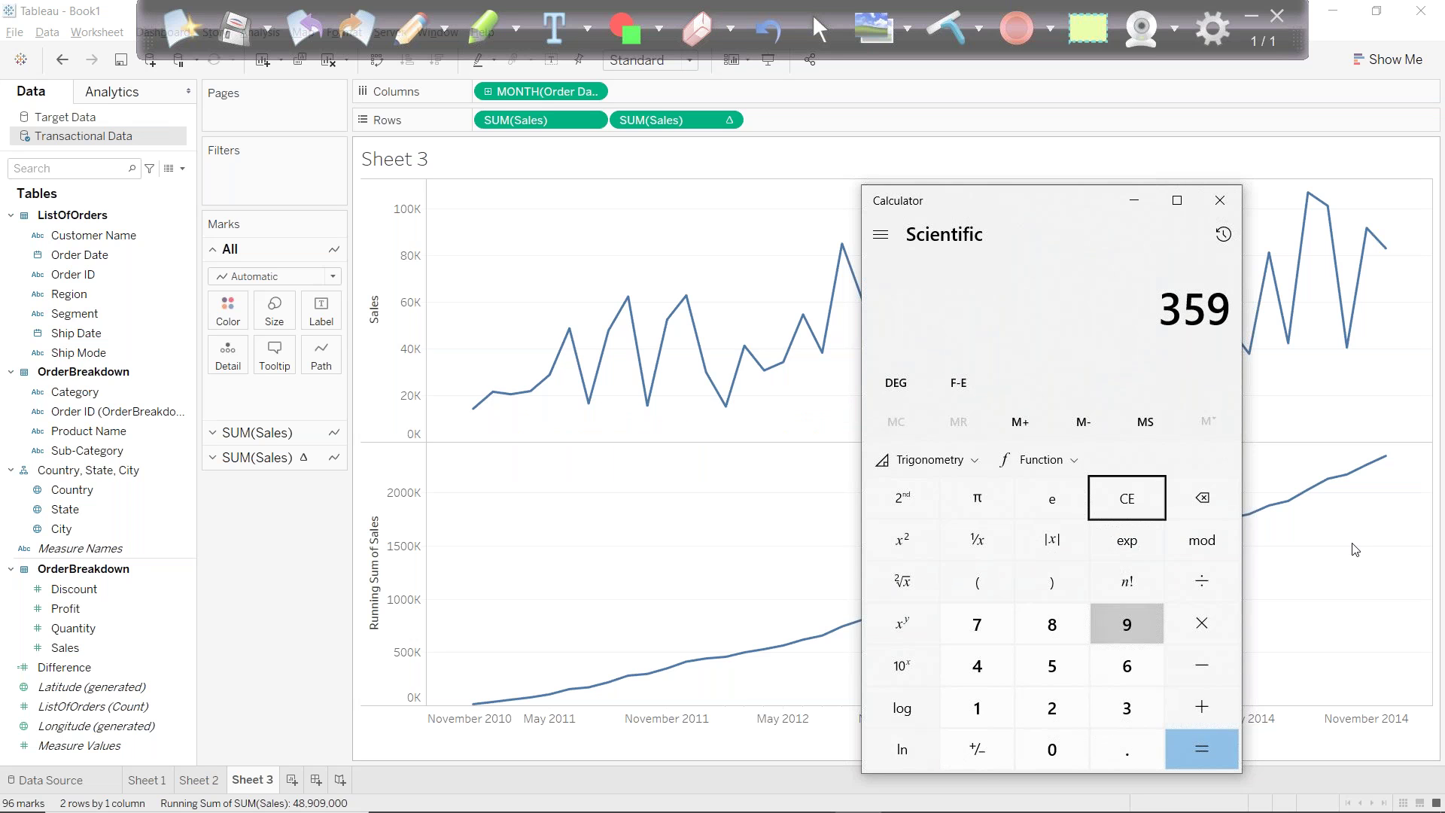
type("81 - ")
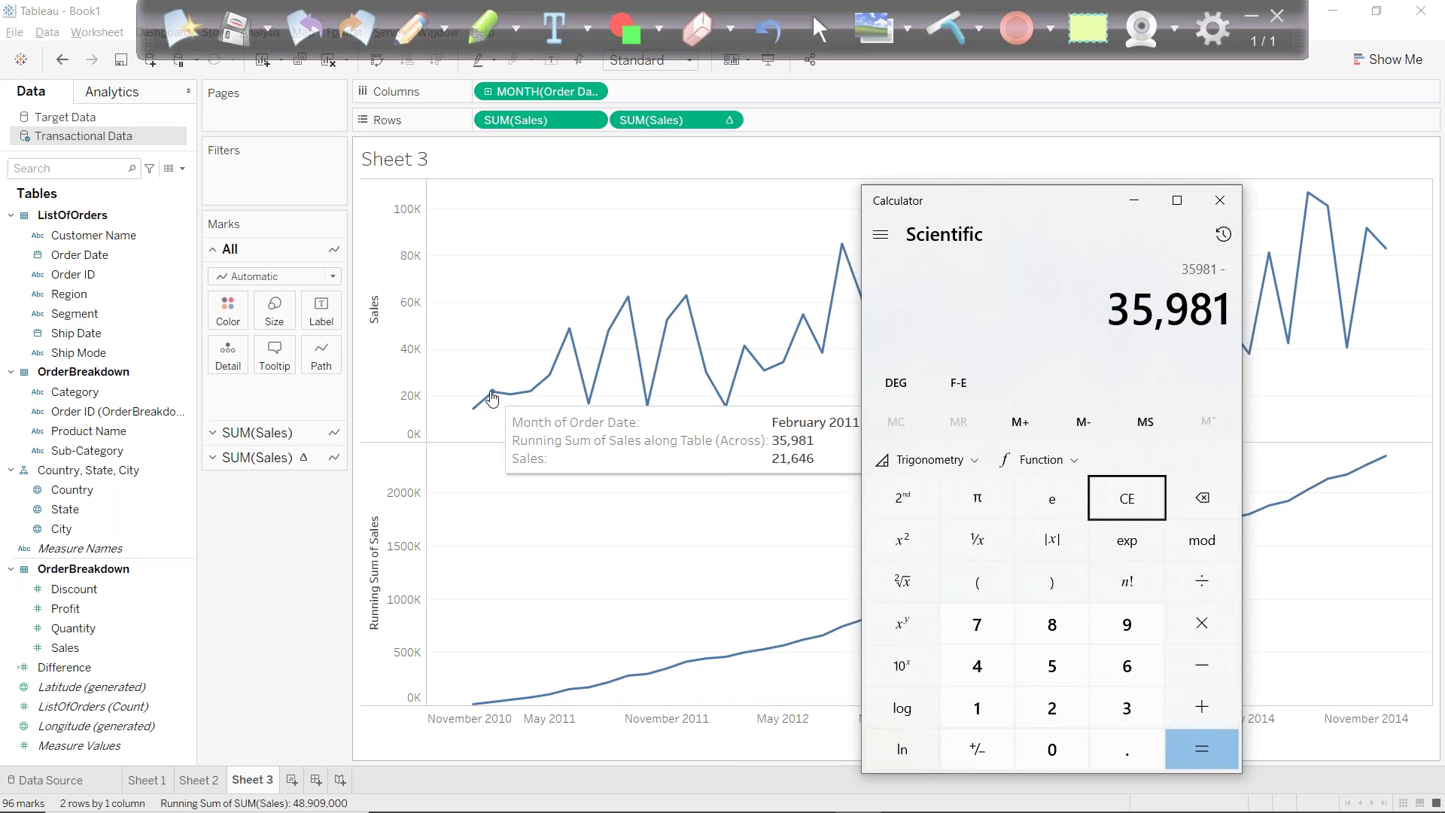
type("21,646")
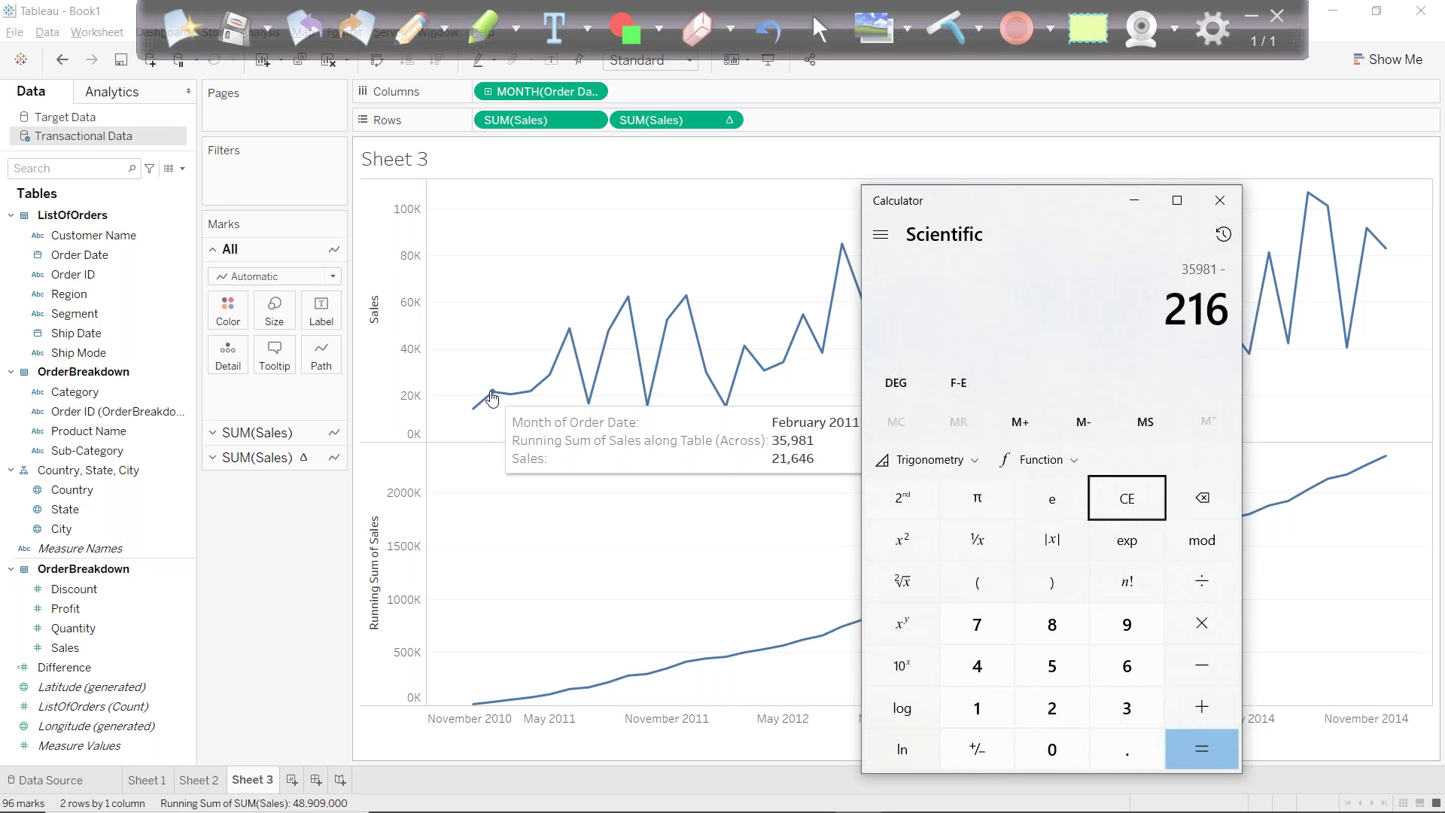
key("Return")
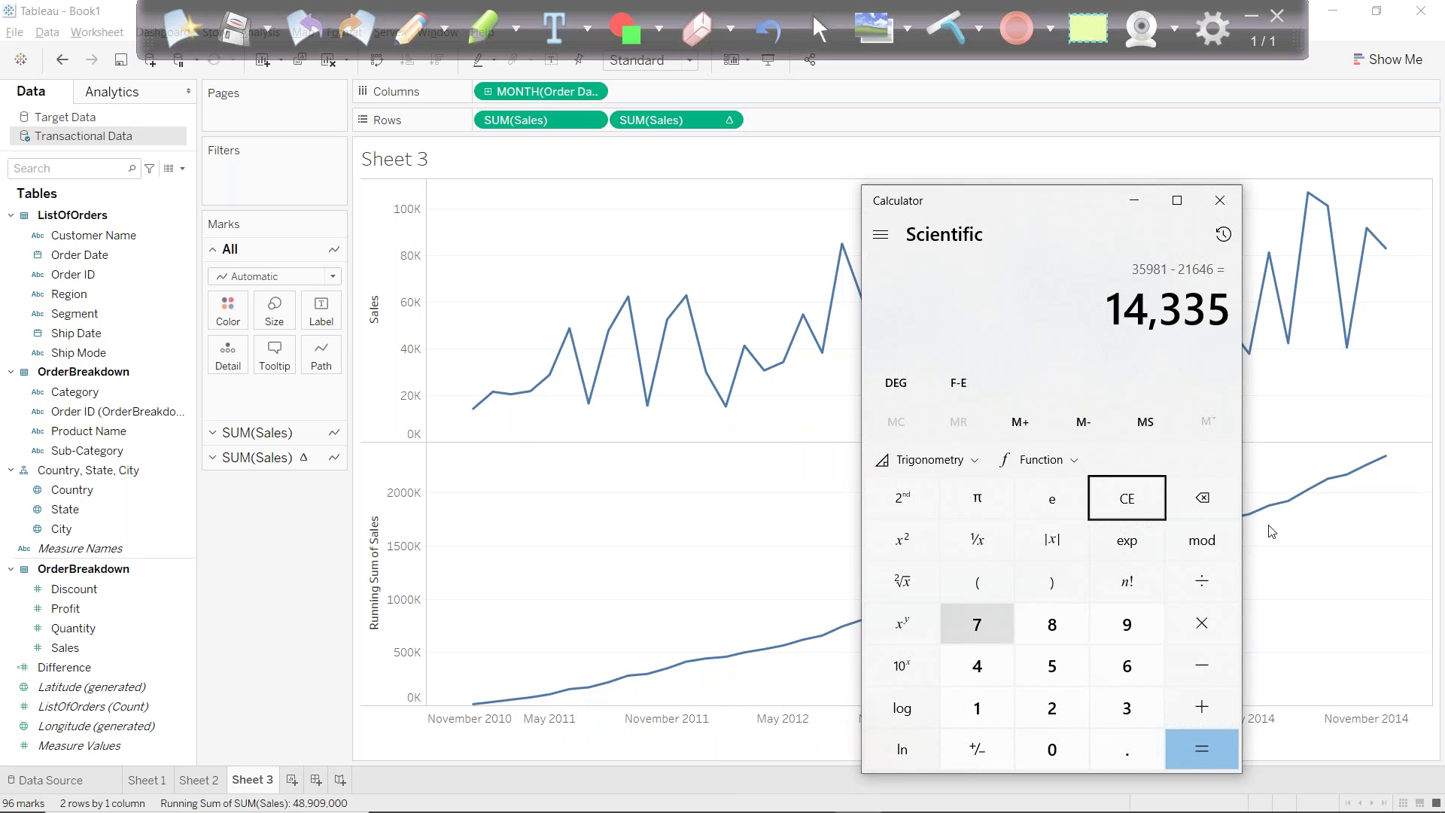
Minimize the Calculator and inspect the last point of the running total line.
mouse_move(1387, 461)
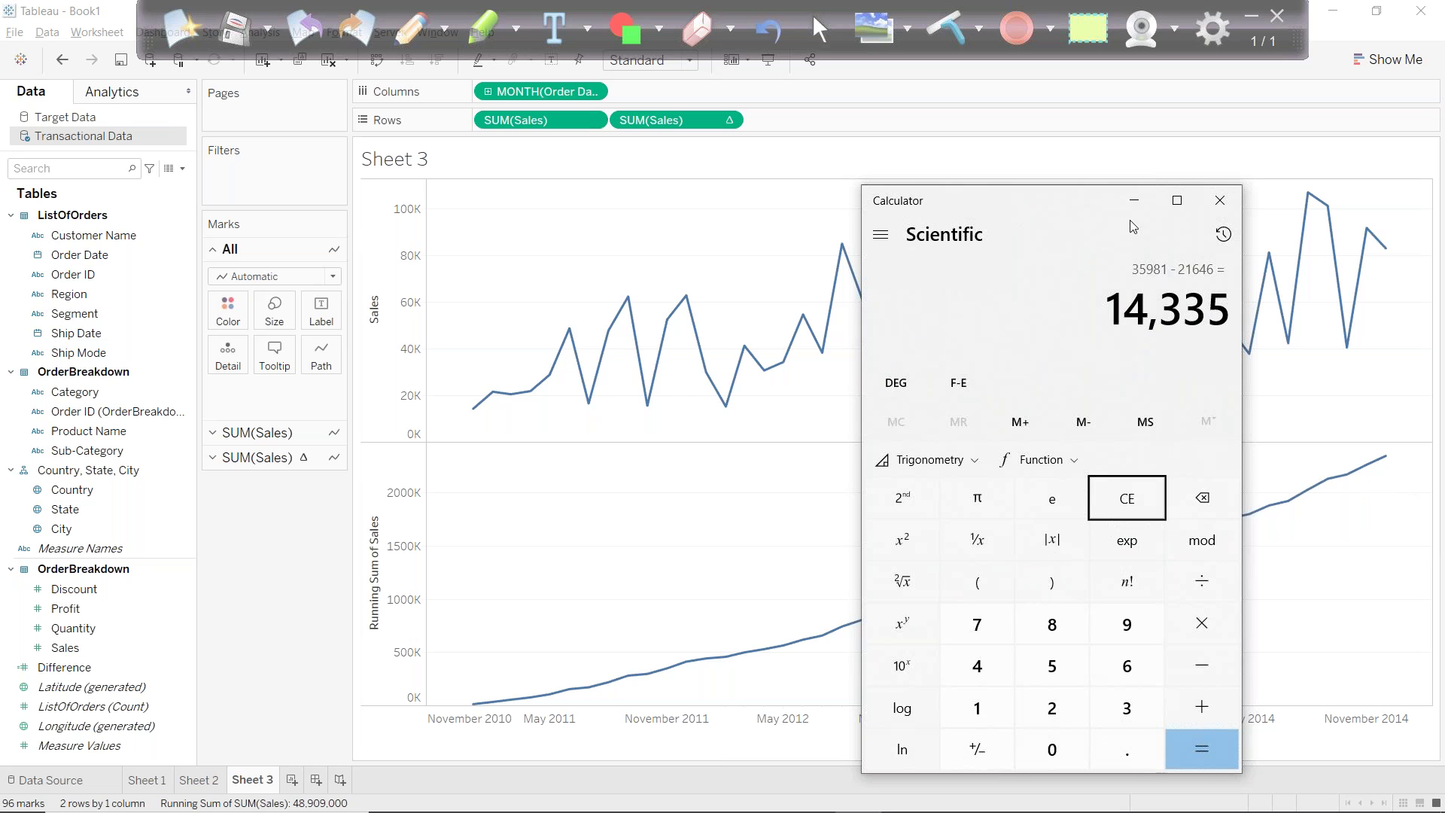
left_click(1119, 201)
mouse_move(1385, 459)
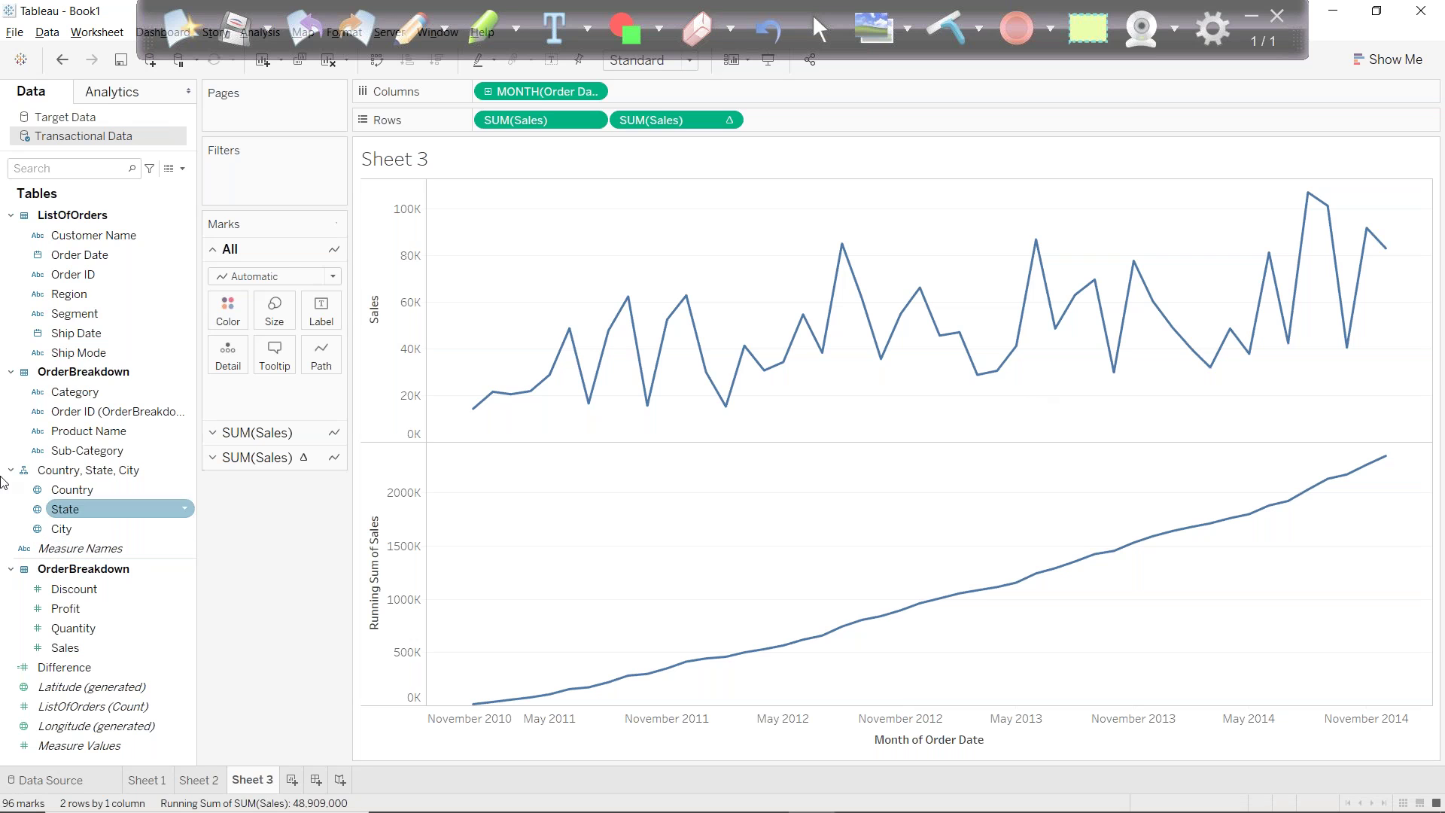
Create another worksheet and chart Sales against the continuous month of Order Date.
left_click(295, 781)
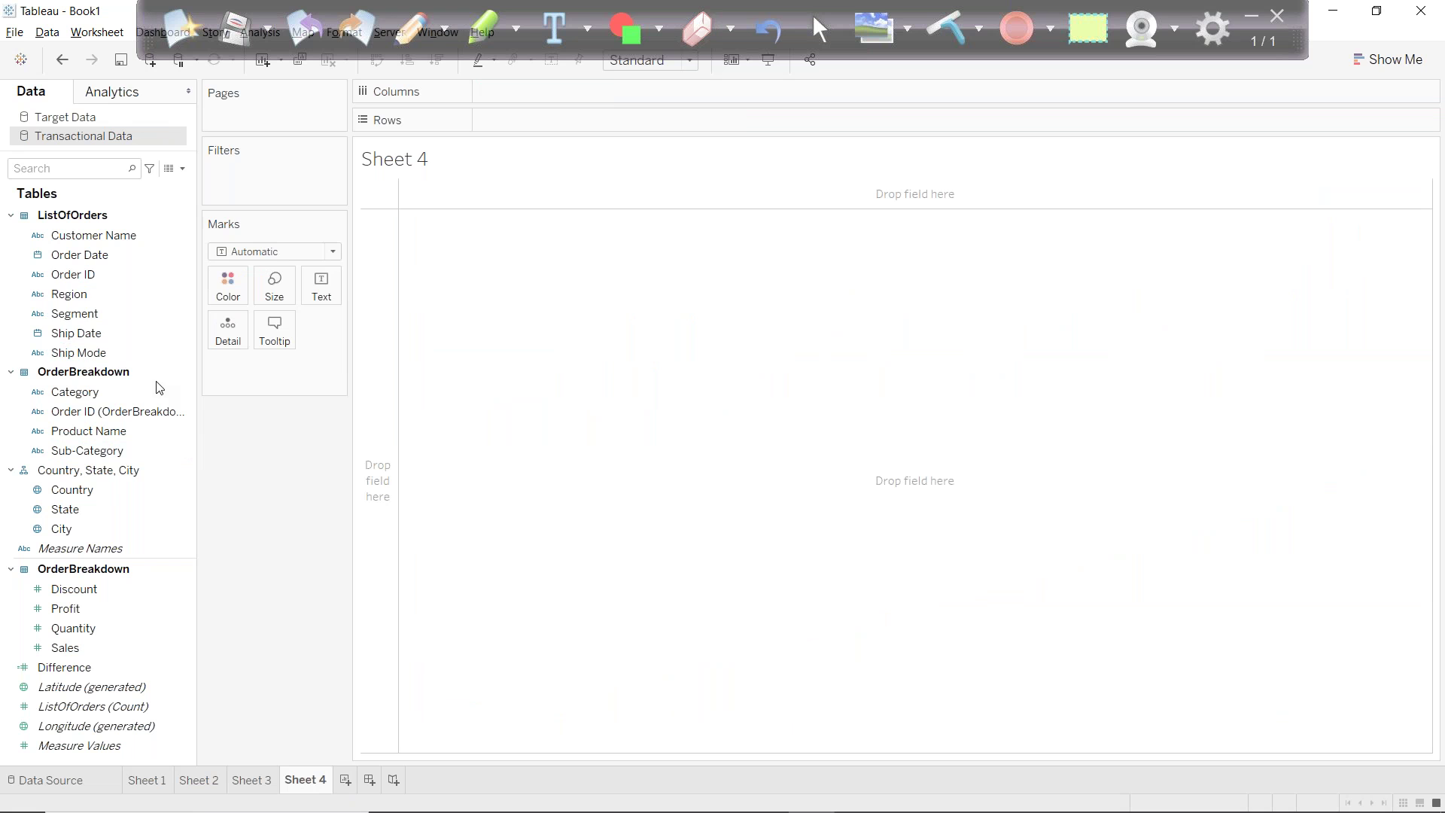
left_click_drag(86, 256, 516, 95)
left_click(592, 91)
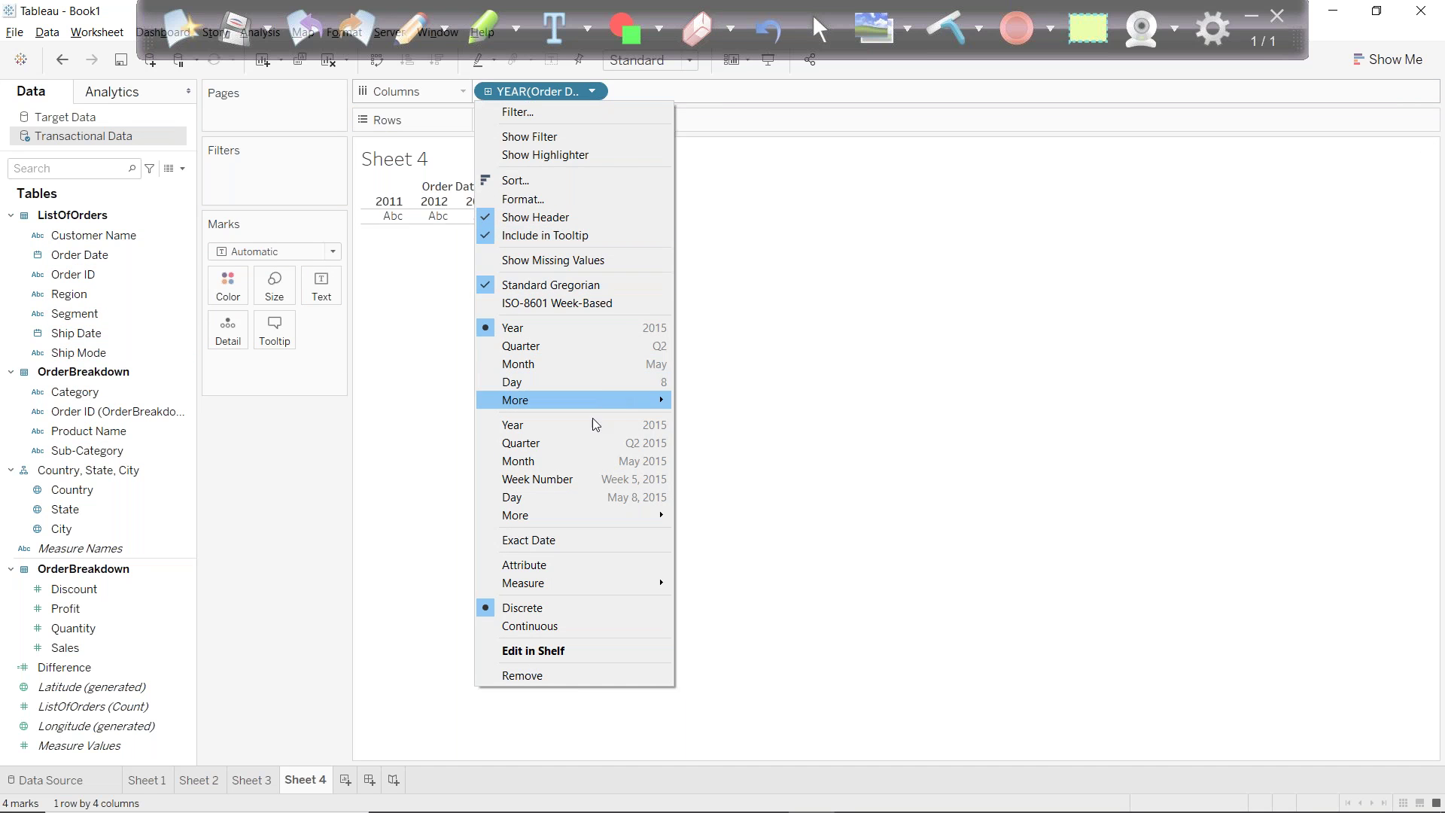
left_click(549, 461)
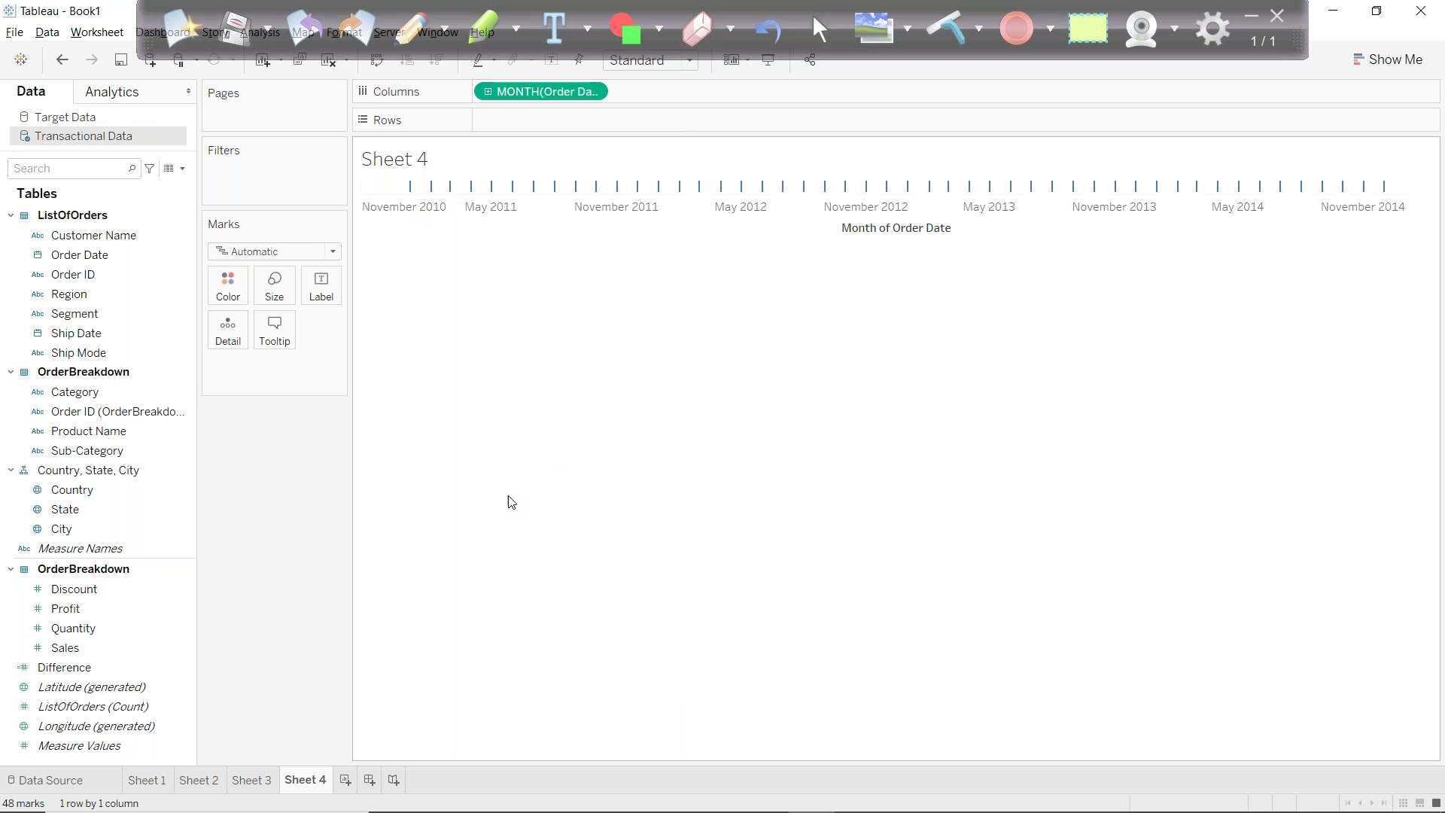
left_click_drag(64, 651, 488, 124)
Add a second Sales measure to the rows and apply a Moving Average quick table calculation to it.
left_click_drag(63, 649, 662, 121)
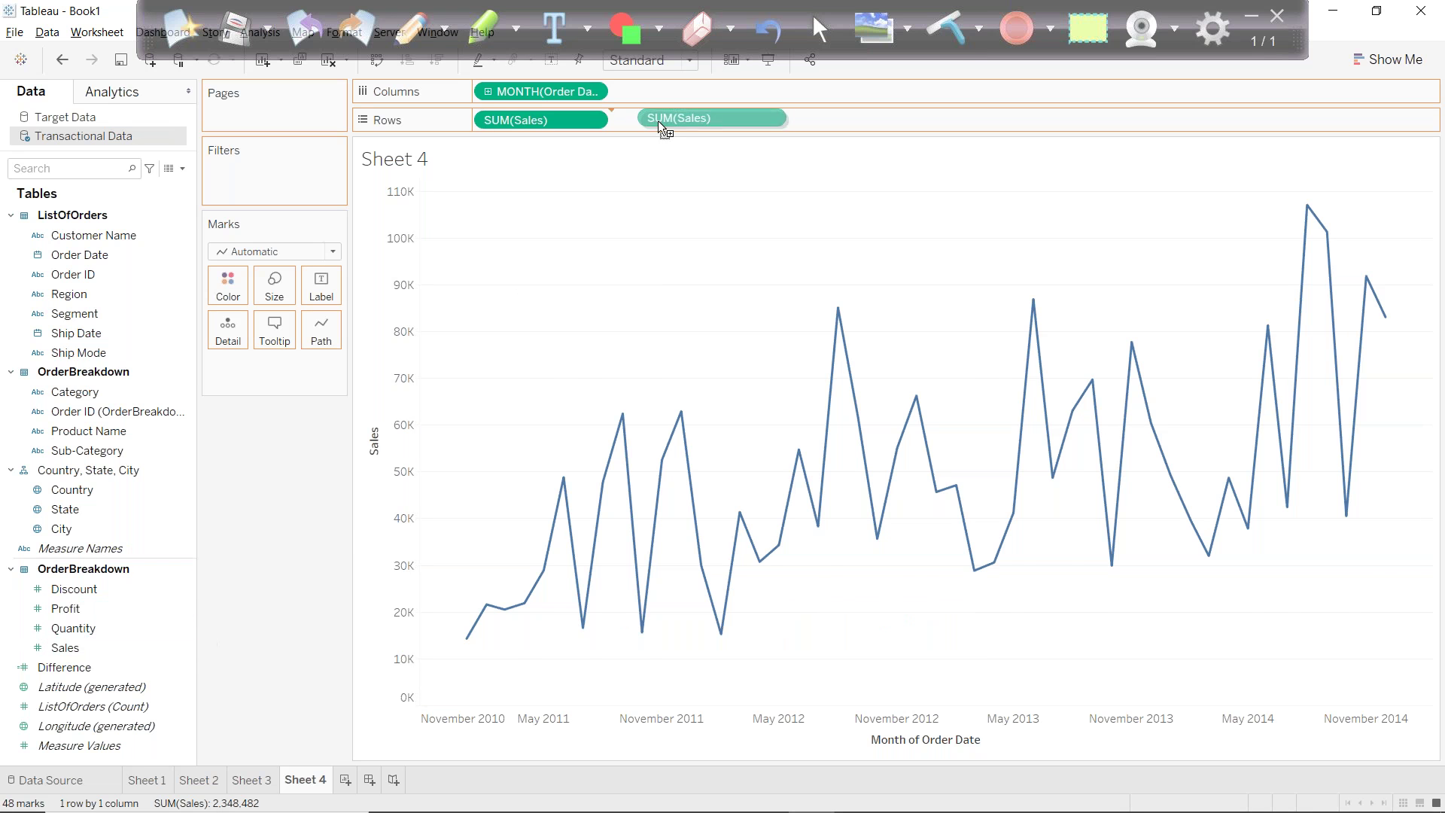
left_click(727, 119)
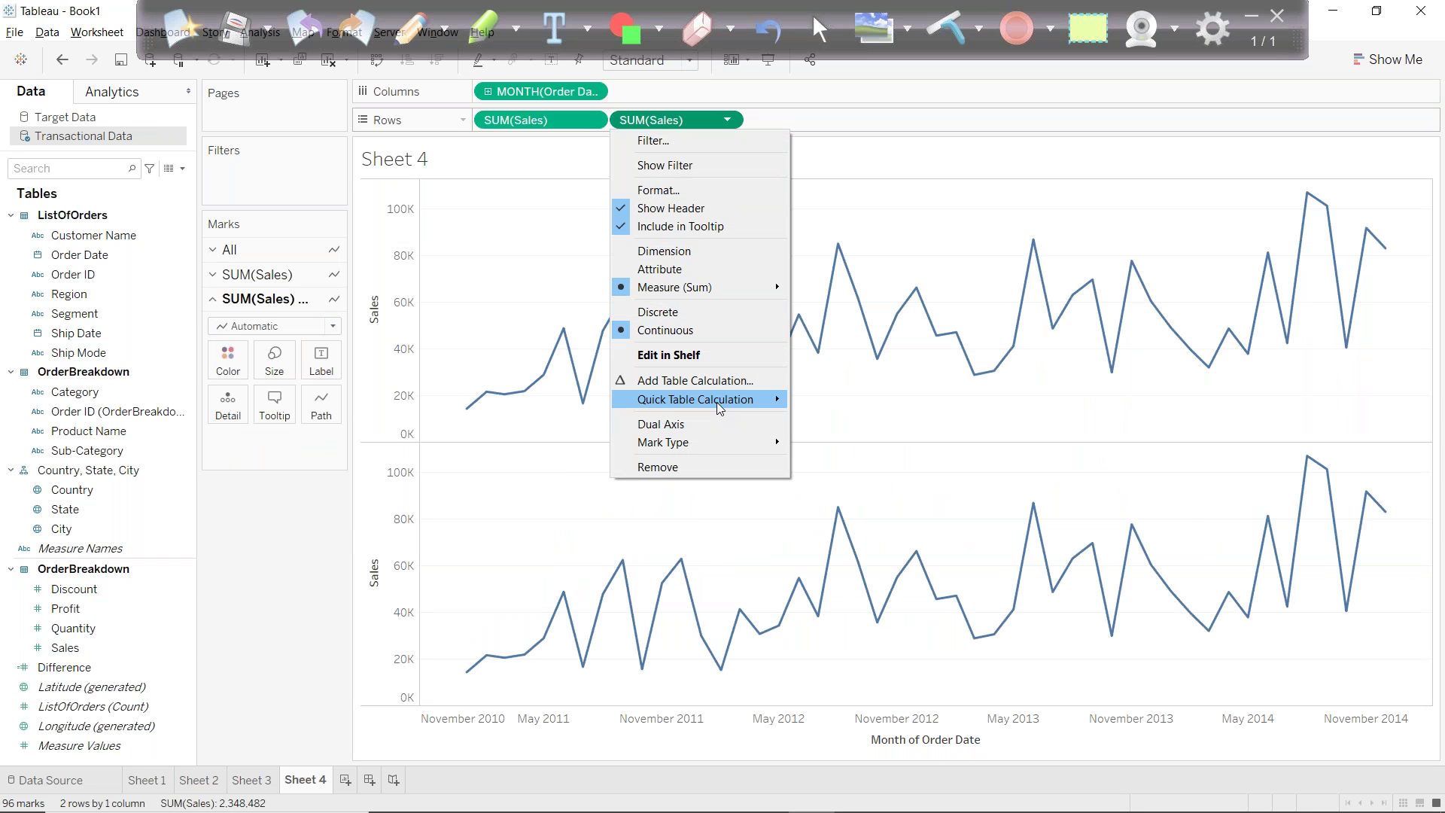
mouse_move(716, 402)
left_click(849, 511)
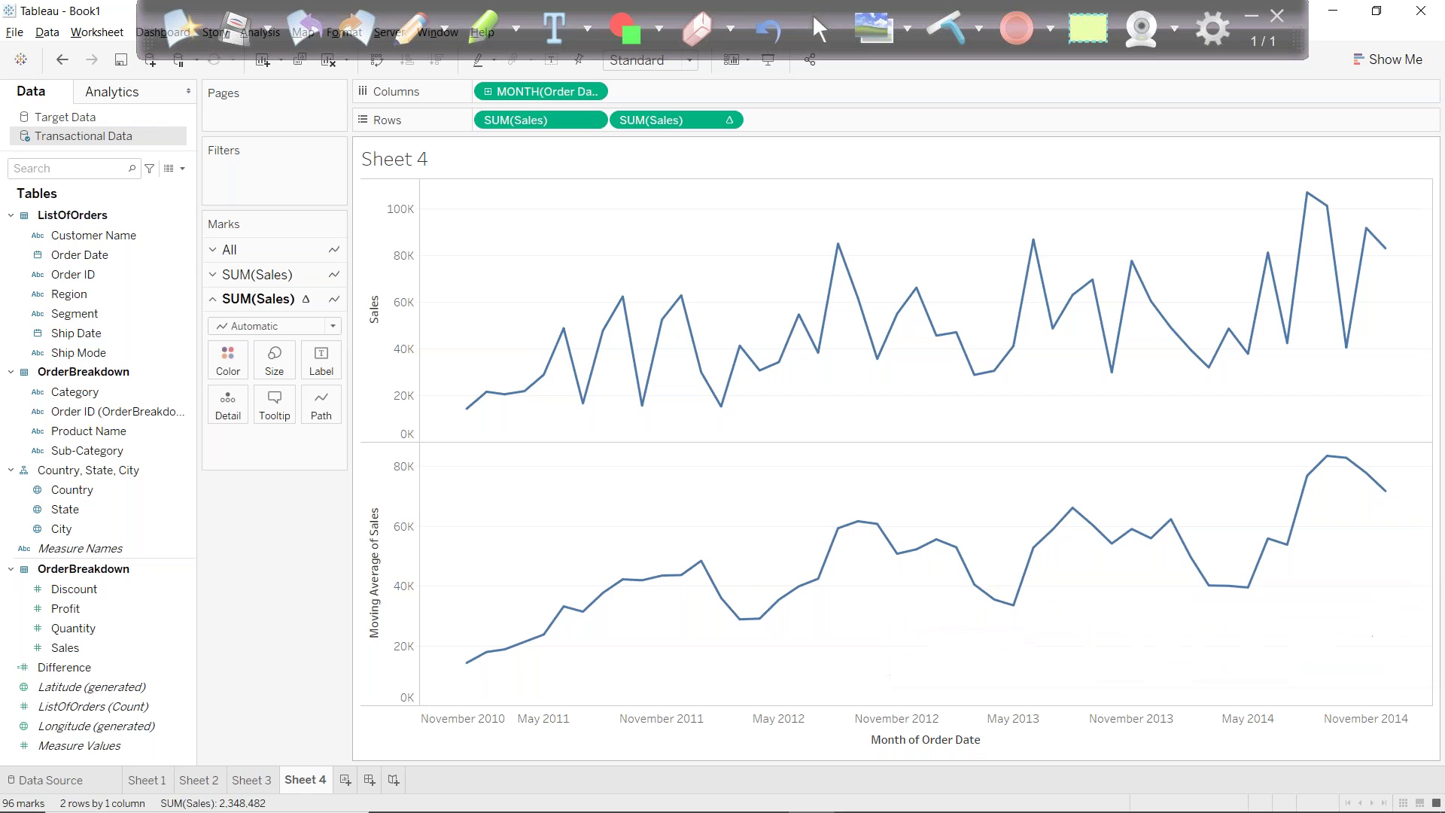
Inspect the August, July and June 2012 points on the Sales line with their moving averages.
left_click(837, 248)
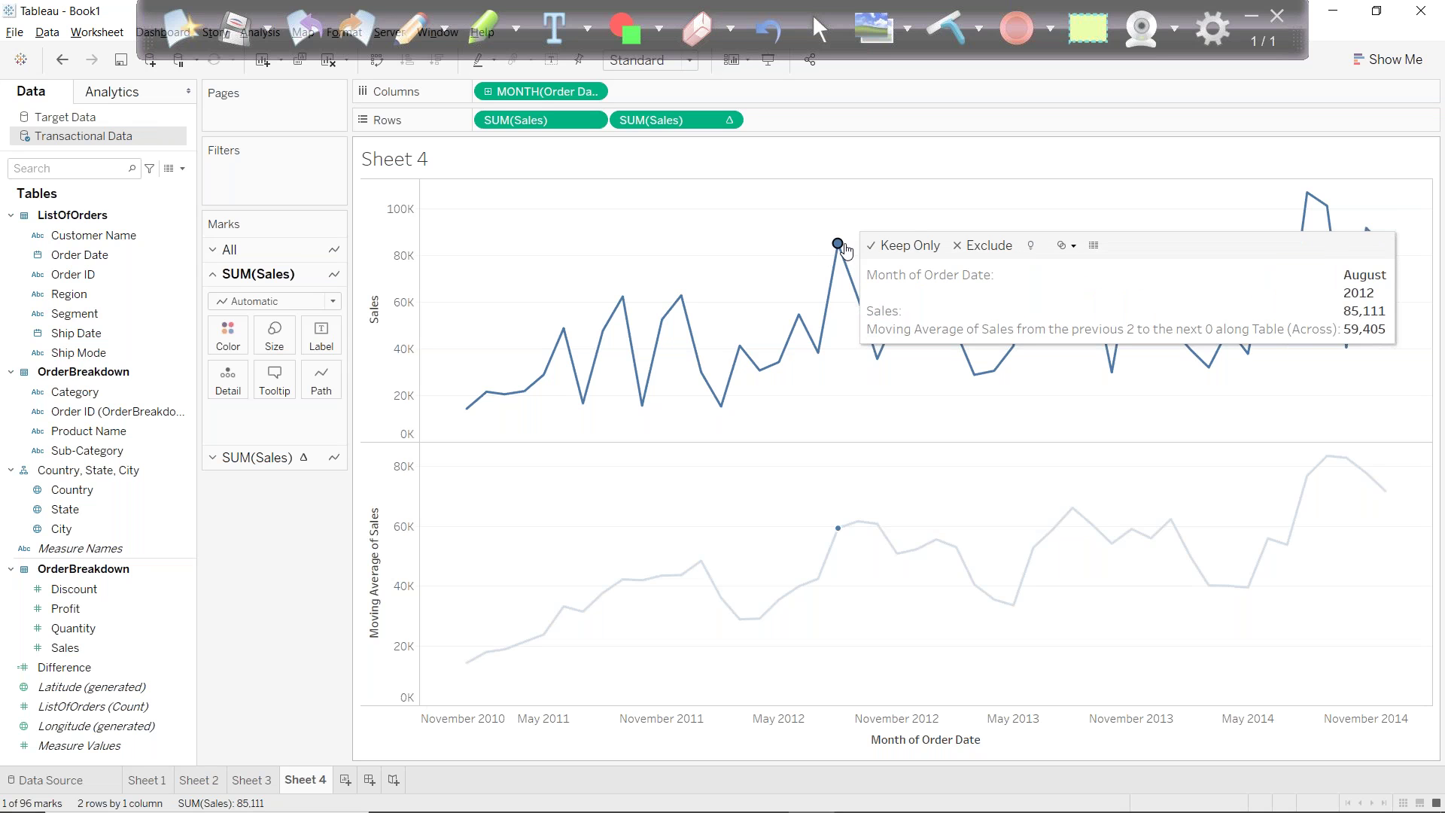
left_click(818, 347)
left_click(798, 316)
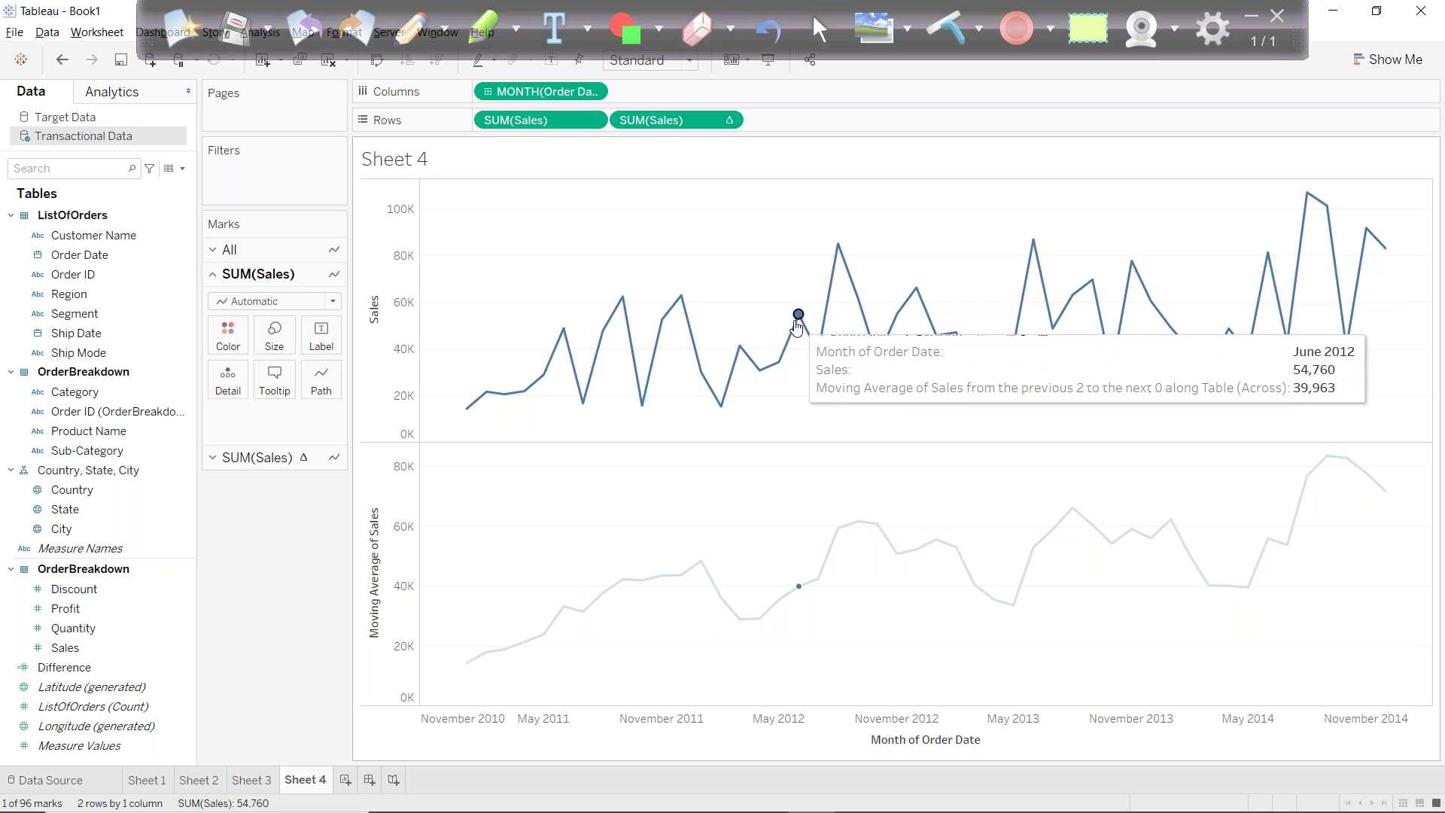
left_click(836, 244)
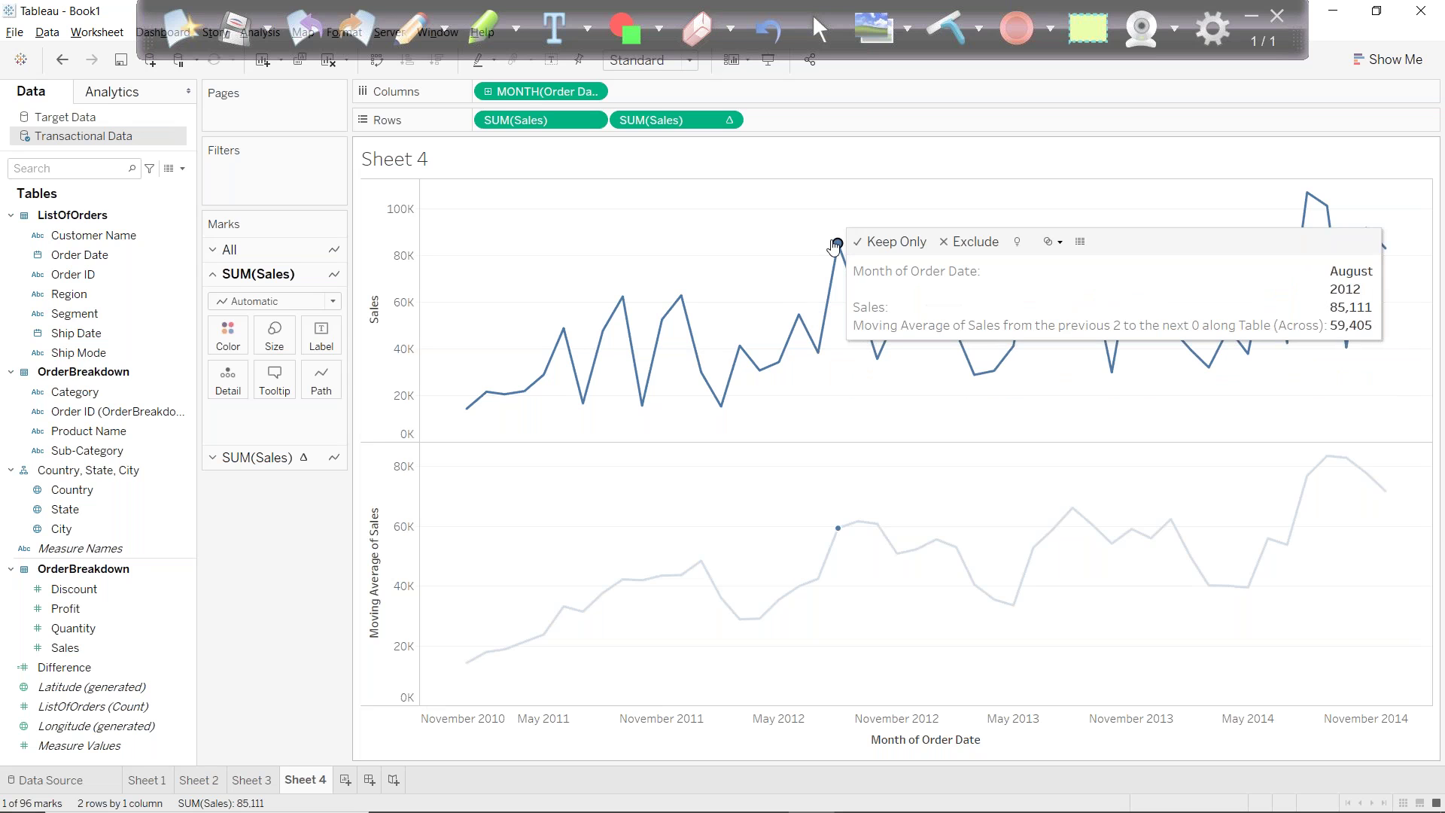
left_click(818, 351)
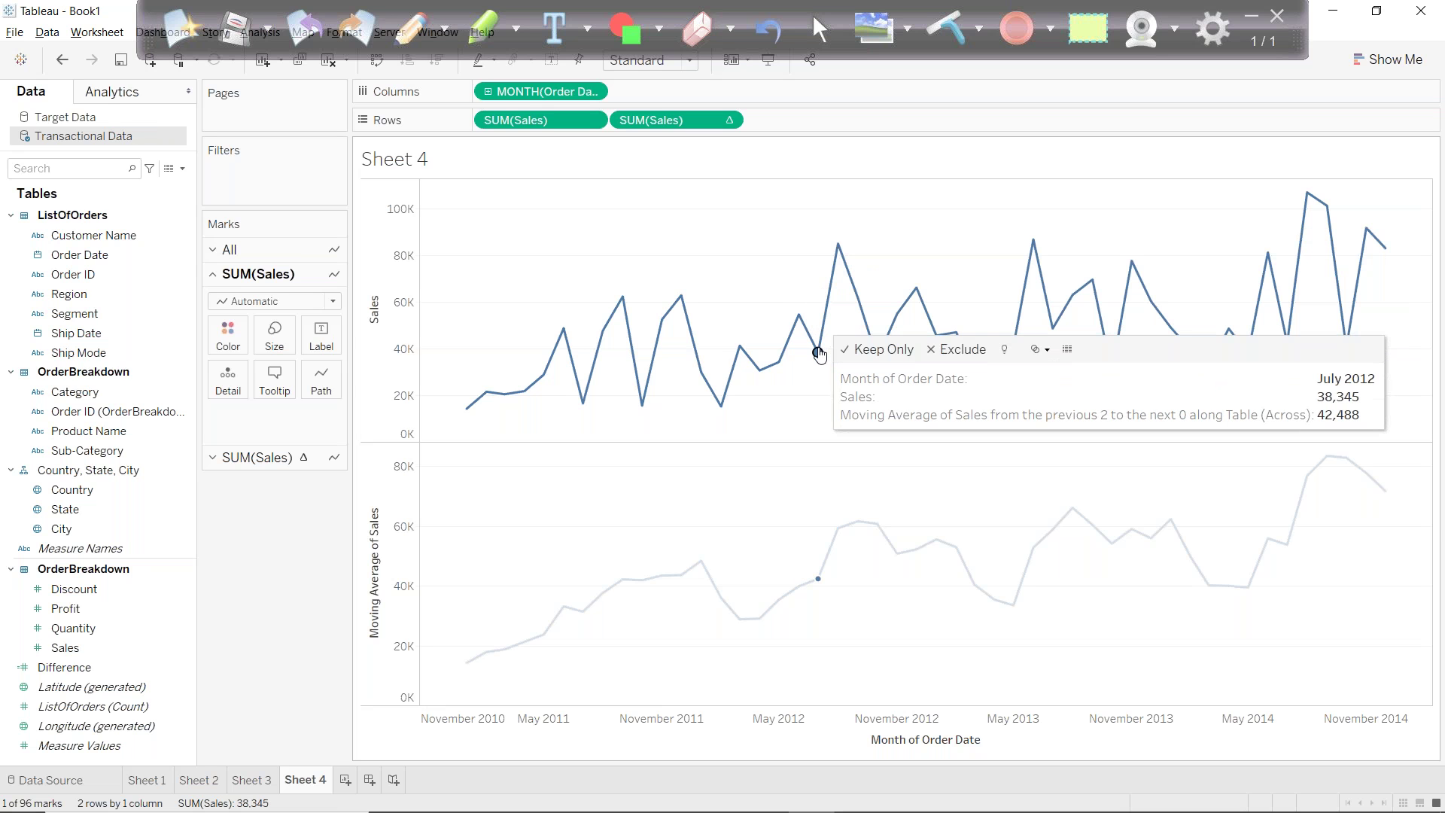
left_click(798, 318)
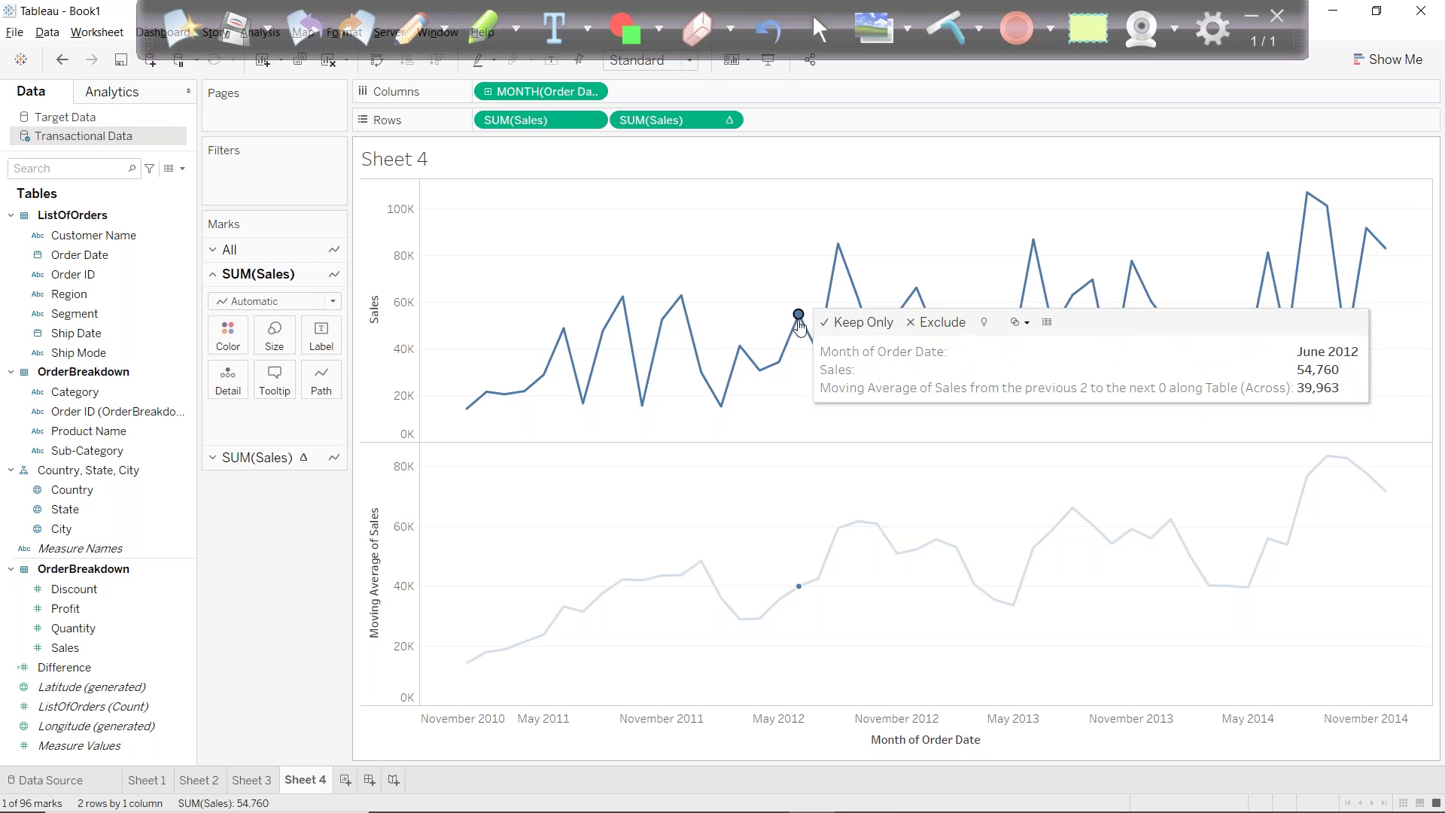
Bring up the Calculator, clear it and move it aside, and select the June to August 2012 points on the Sales line.
left_click(857, 797)
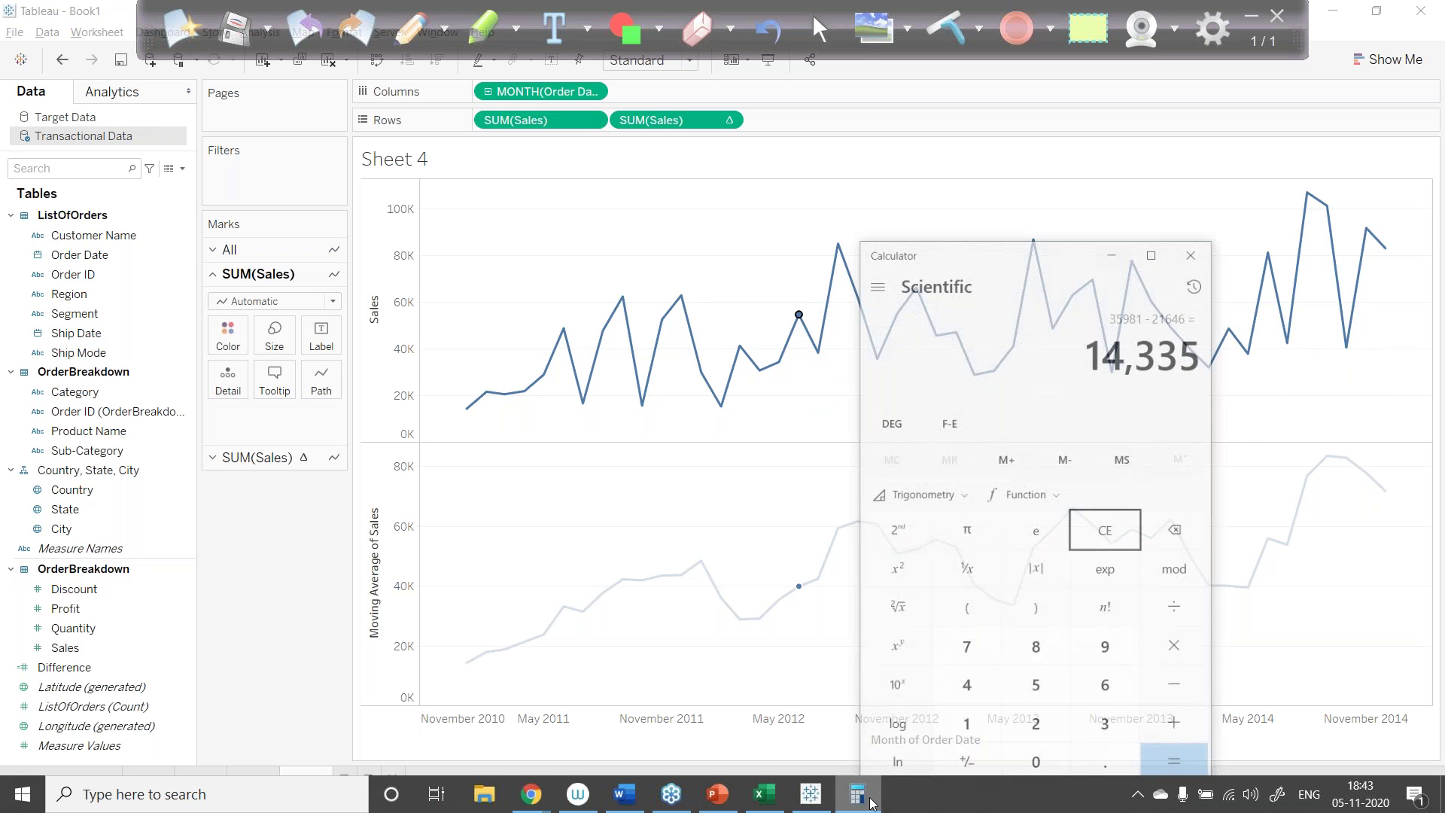
key("Escape")
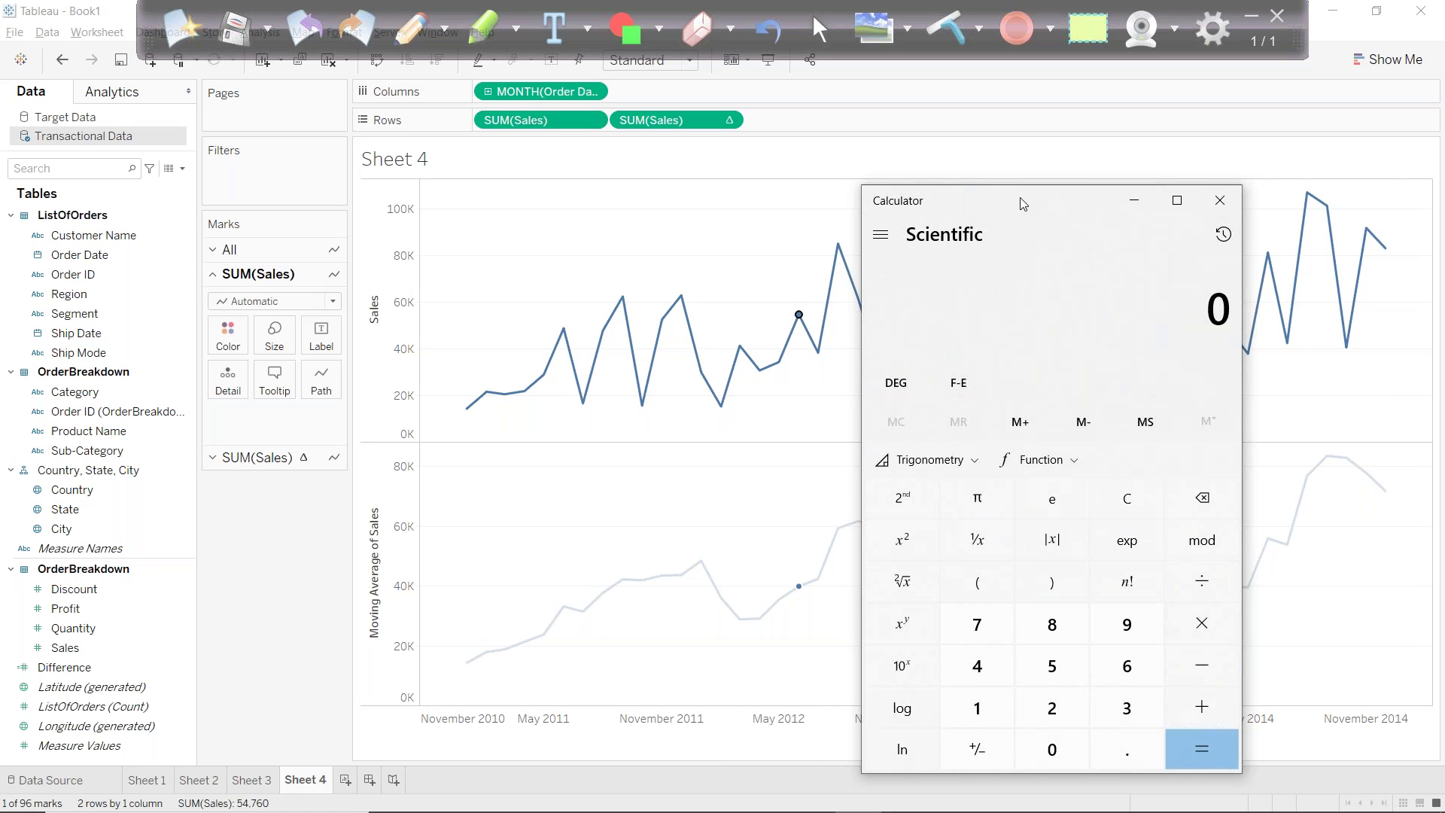
left_click_drag(1020, 200, 1167, 200)
left_click_drag(848, 225, 793, 380)
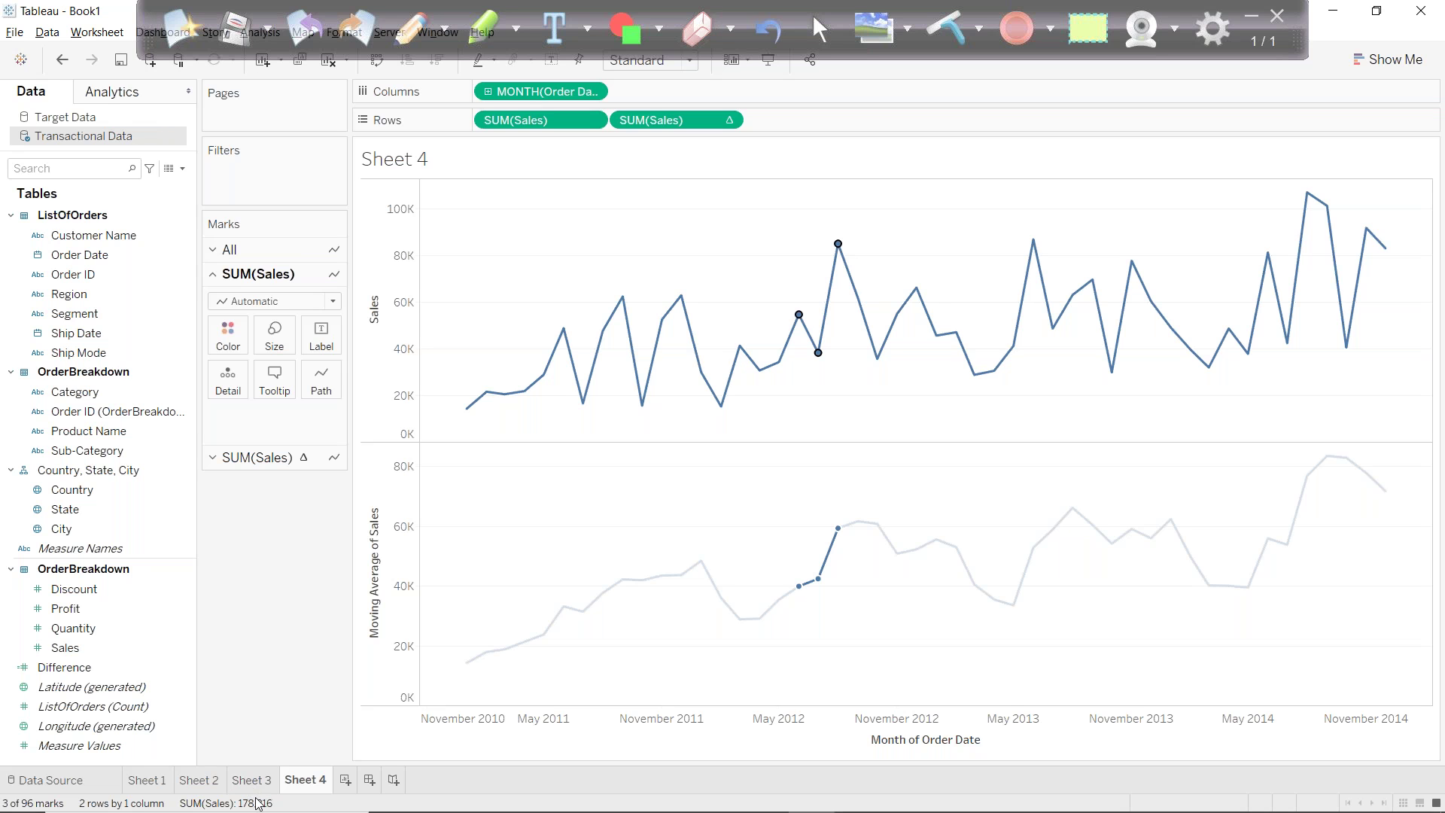
Switch to the Calculator and divide the three selected months' total sales, 178216, by 3.
mouse_move(871, 805)
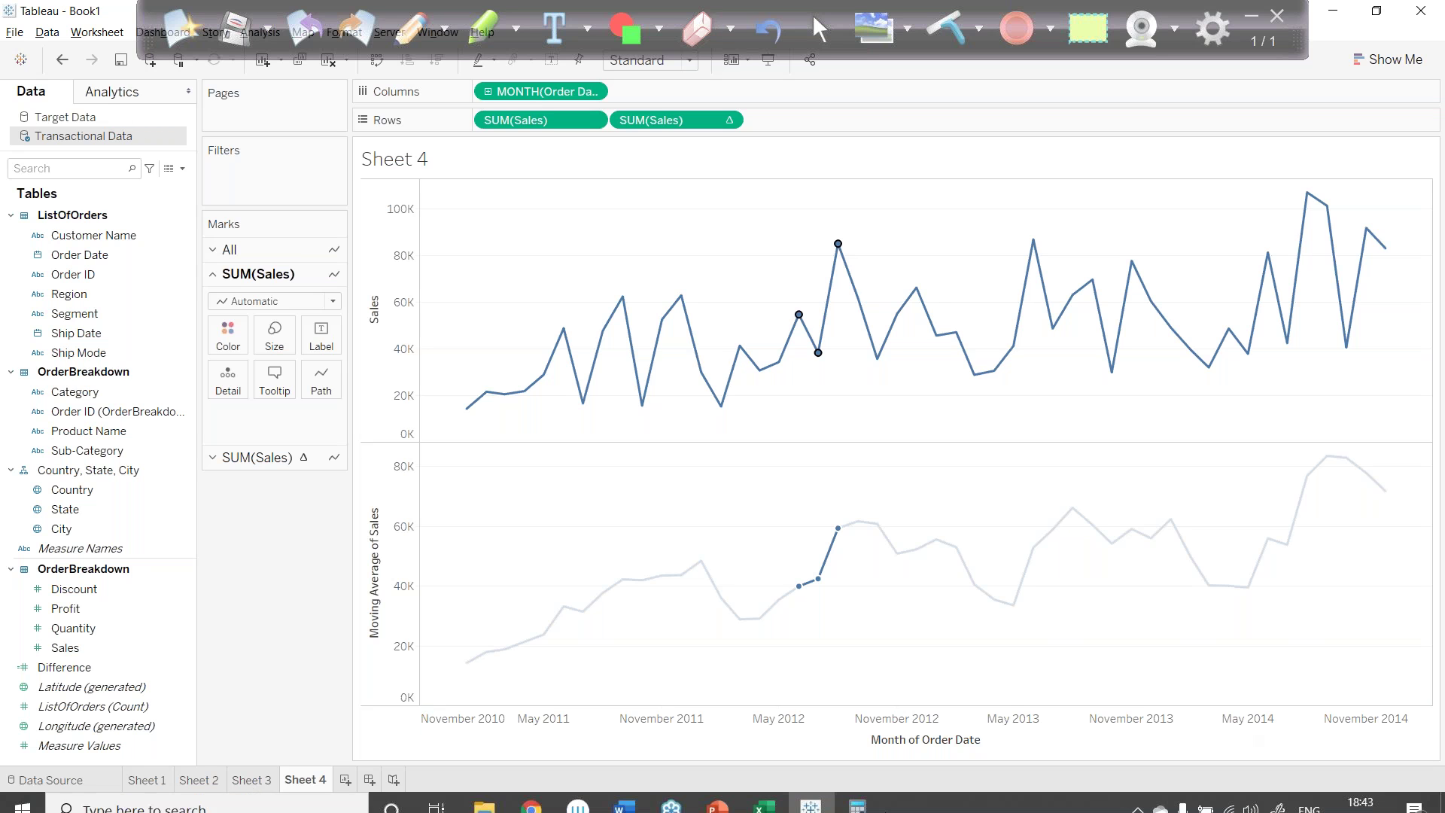
left_click(871, 805)
type("178")
type("216/3")
key("Return")
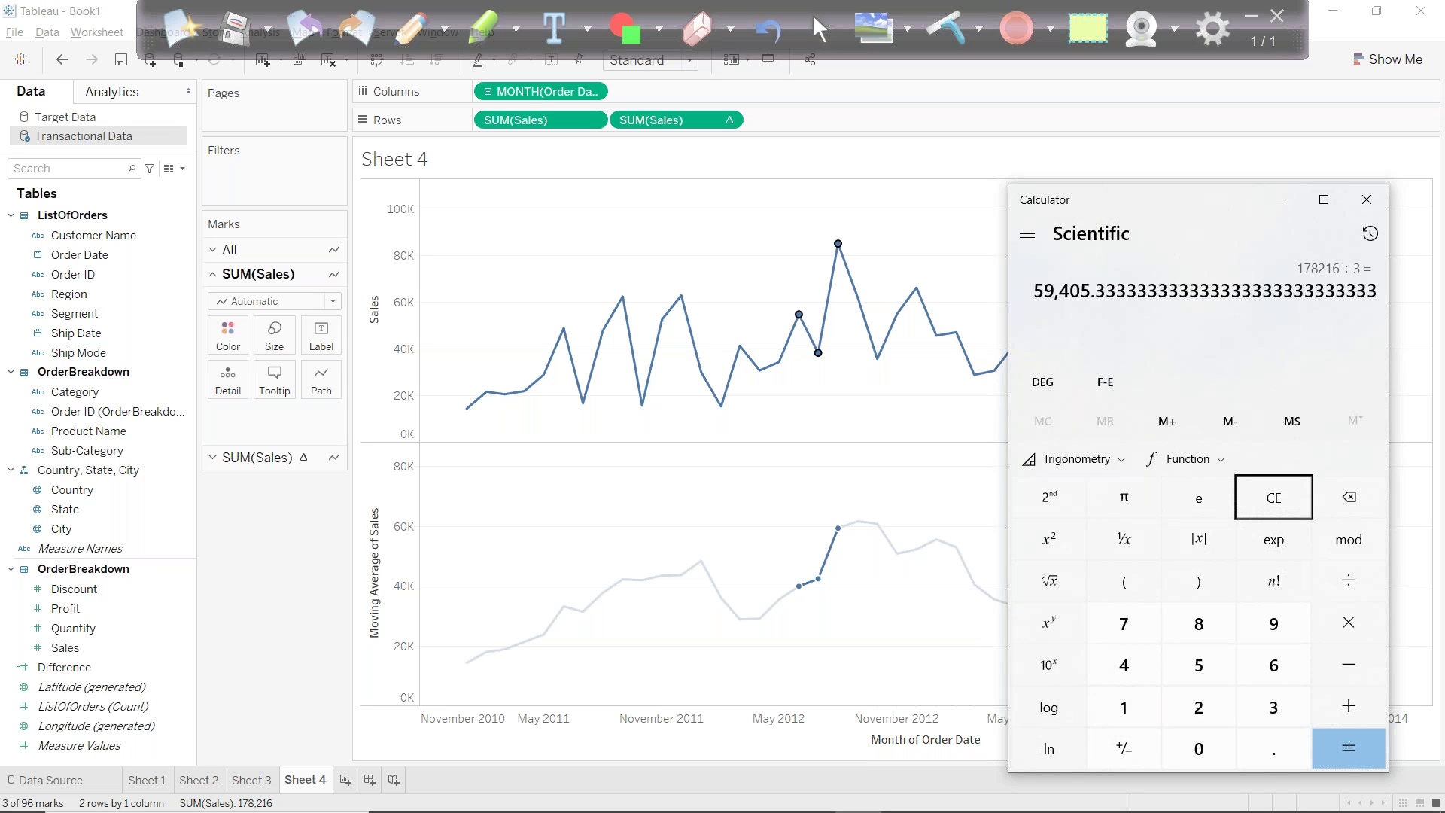
Return to Tableau, select the August 2012 point on the moving average line to check it, and clear the selection.
left_click(890, 496)
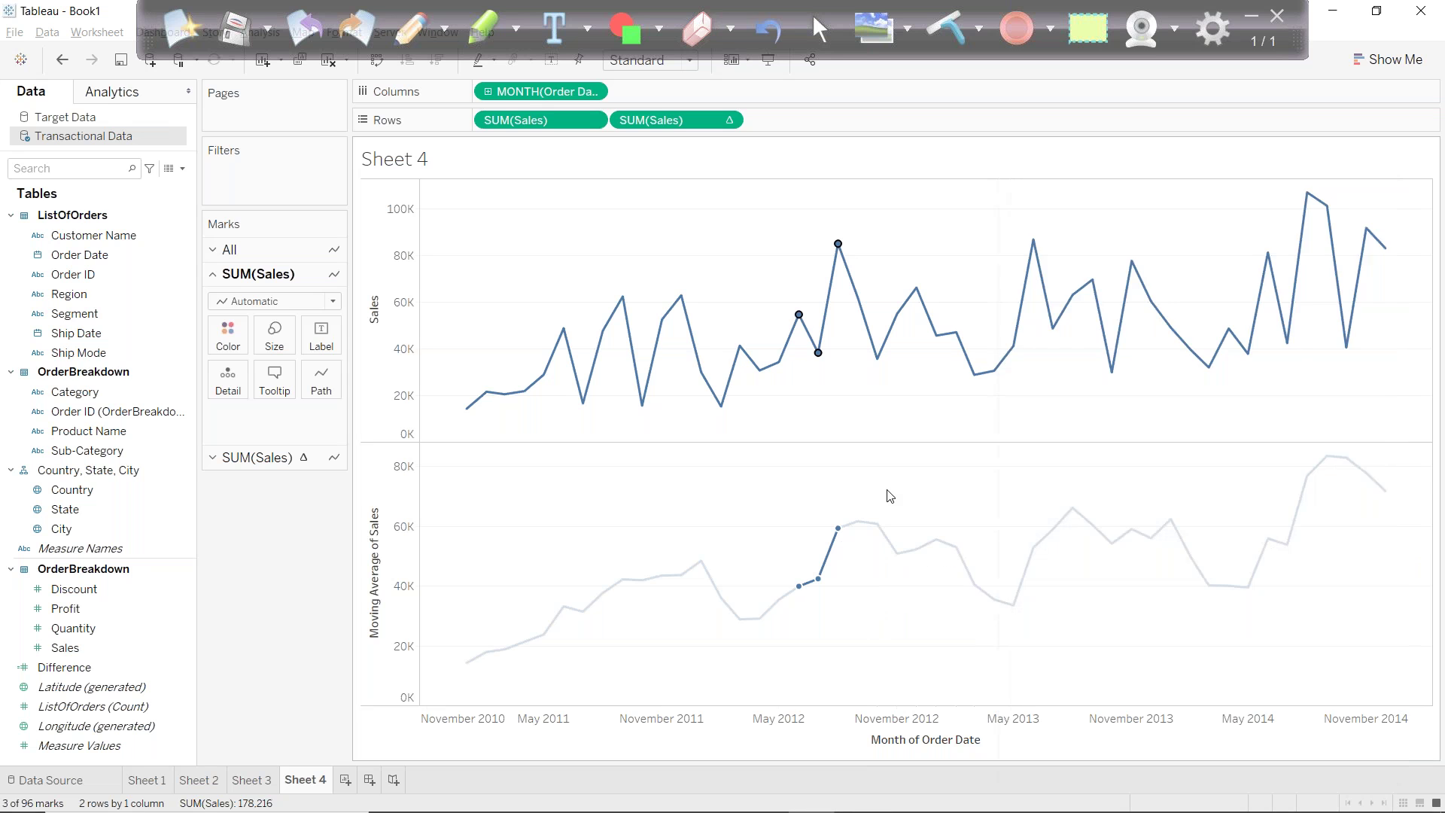
left_click(836, 529)
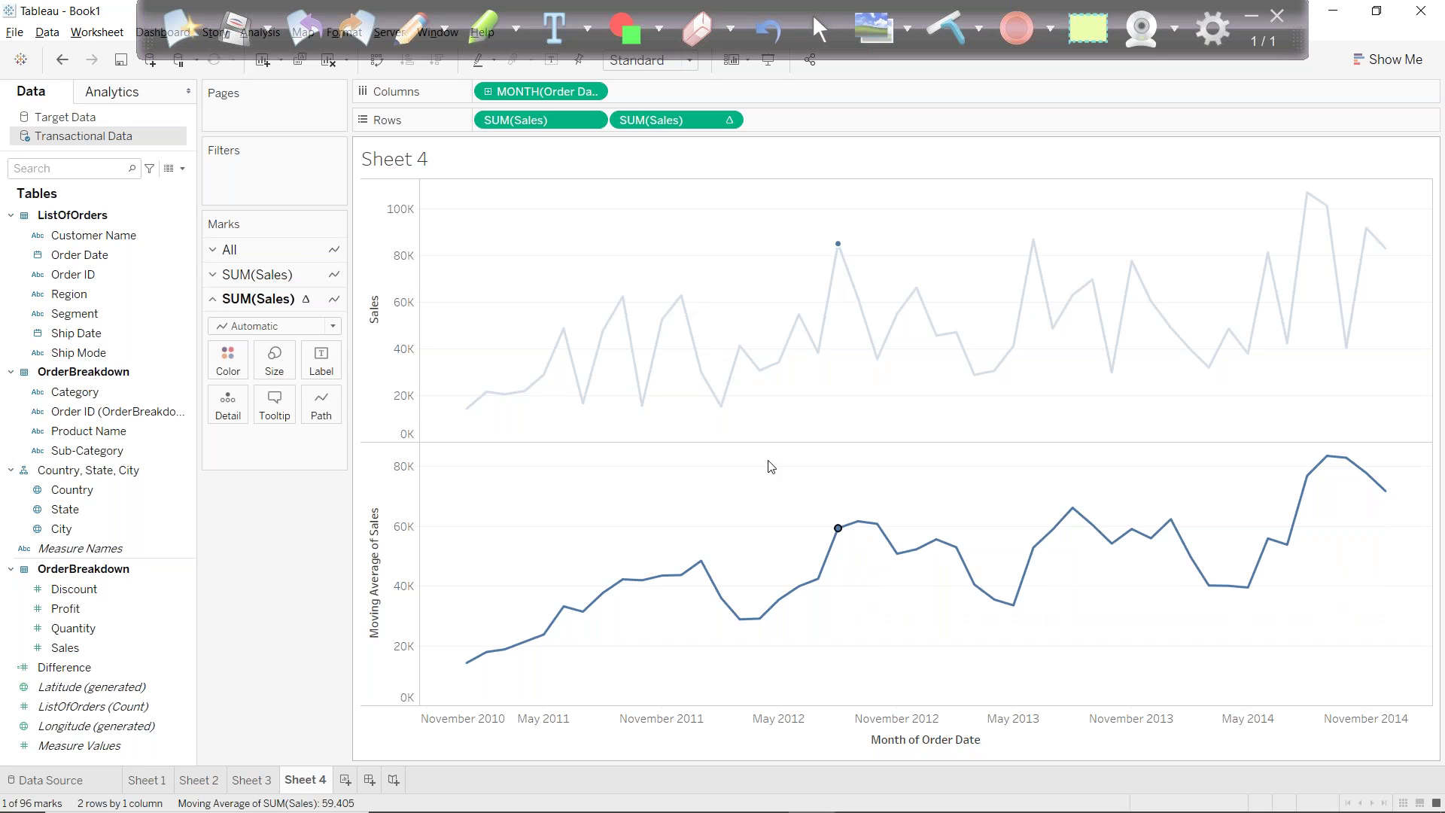
left_click(800, 446)
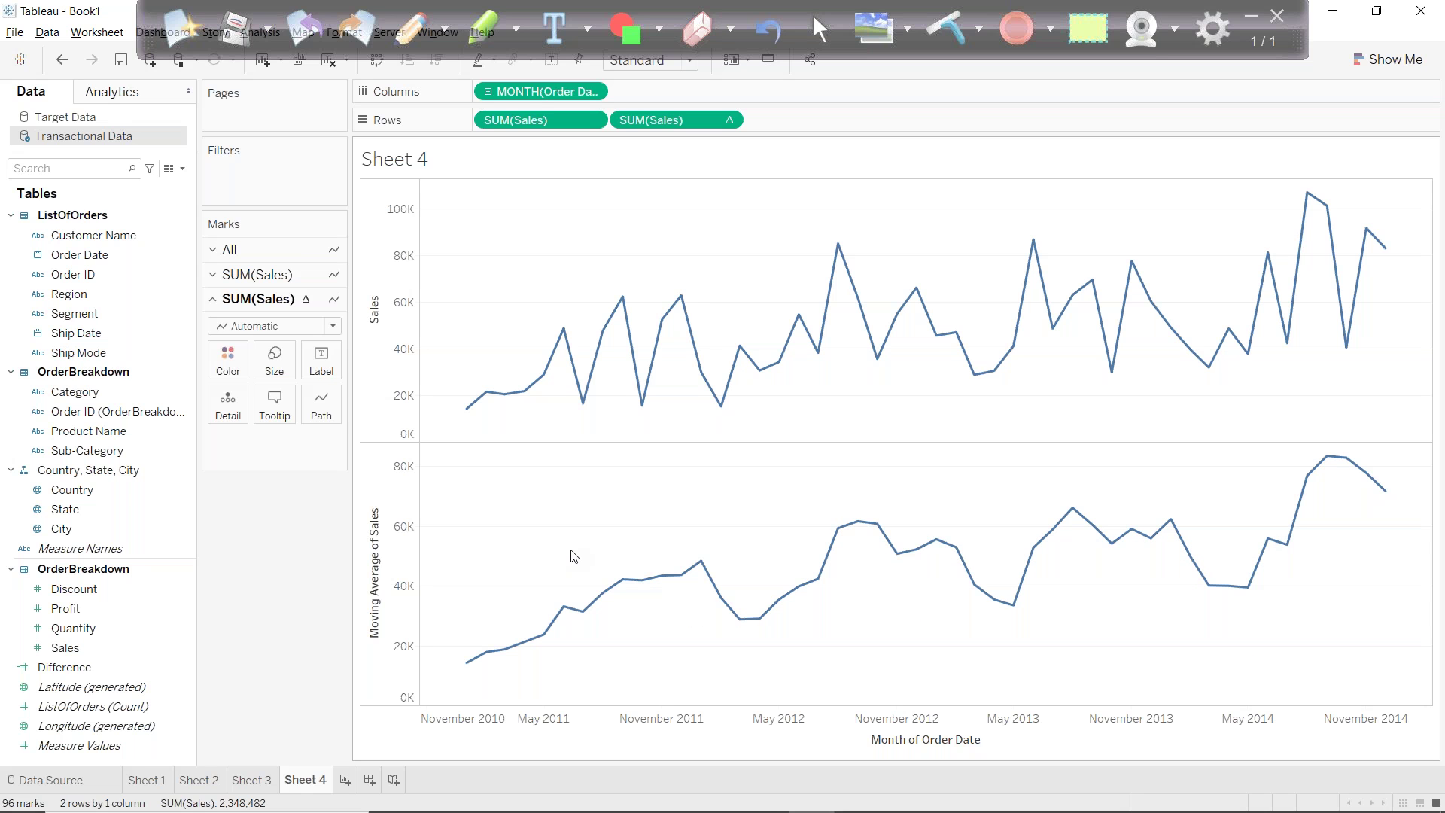
Edit the moving average table calculation to use 7 previous values and 2 next values.
left_click(728, 120)
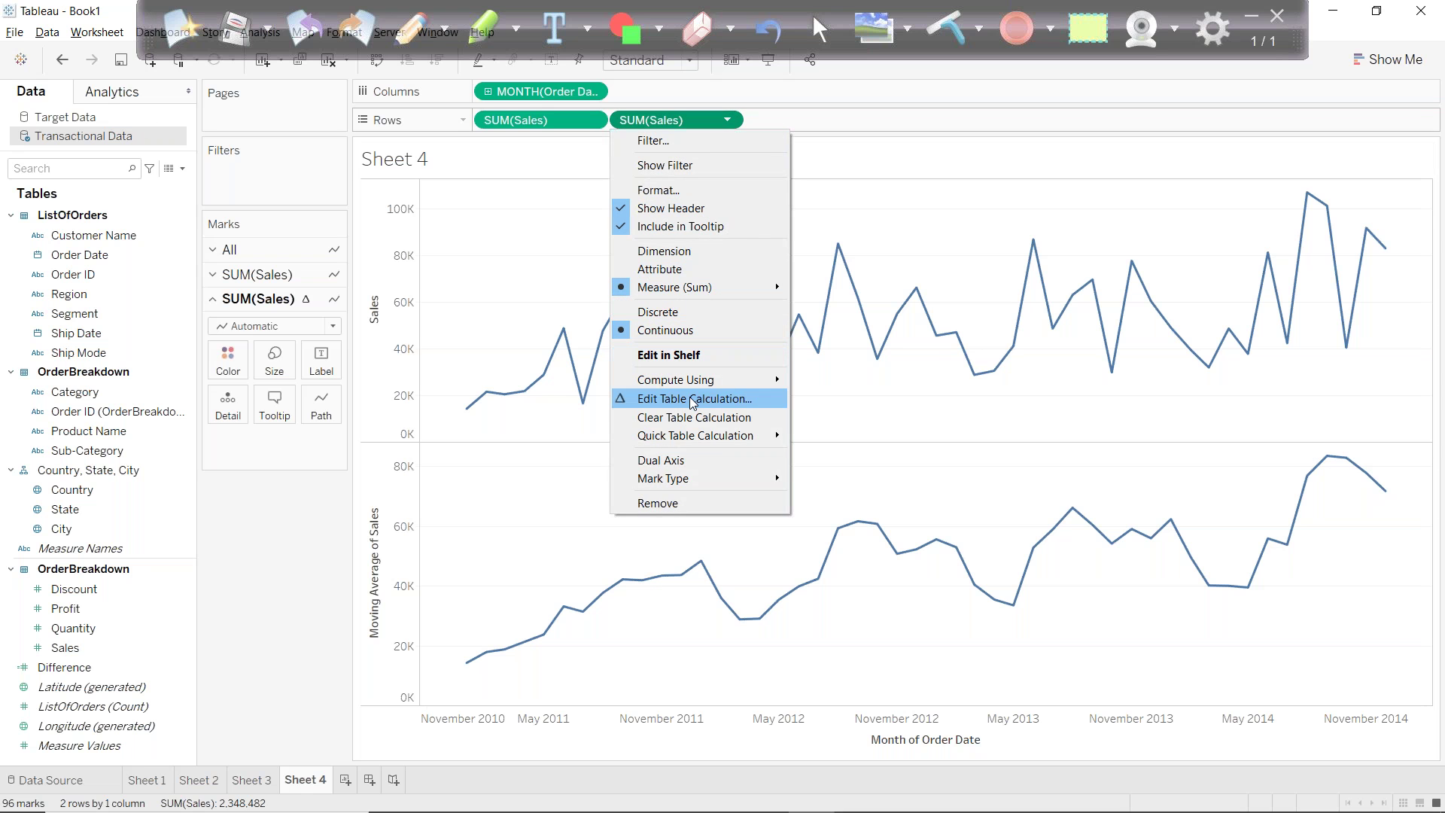
left_click(692, 399)
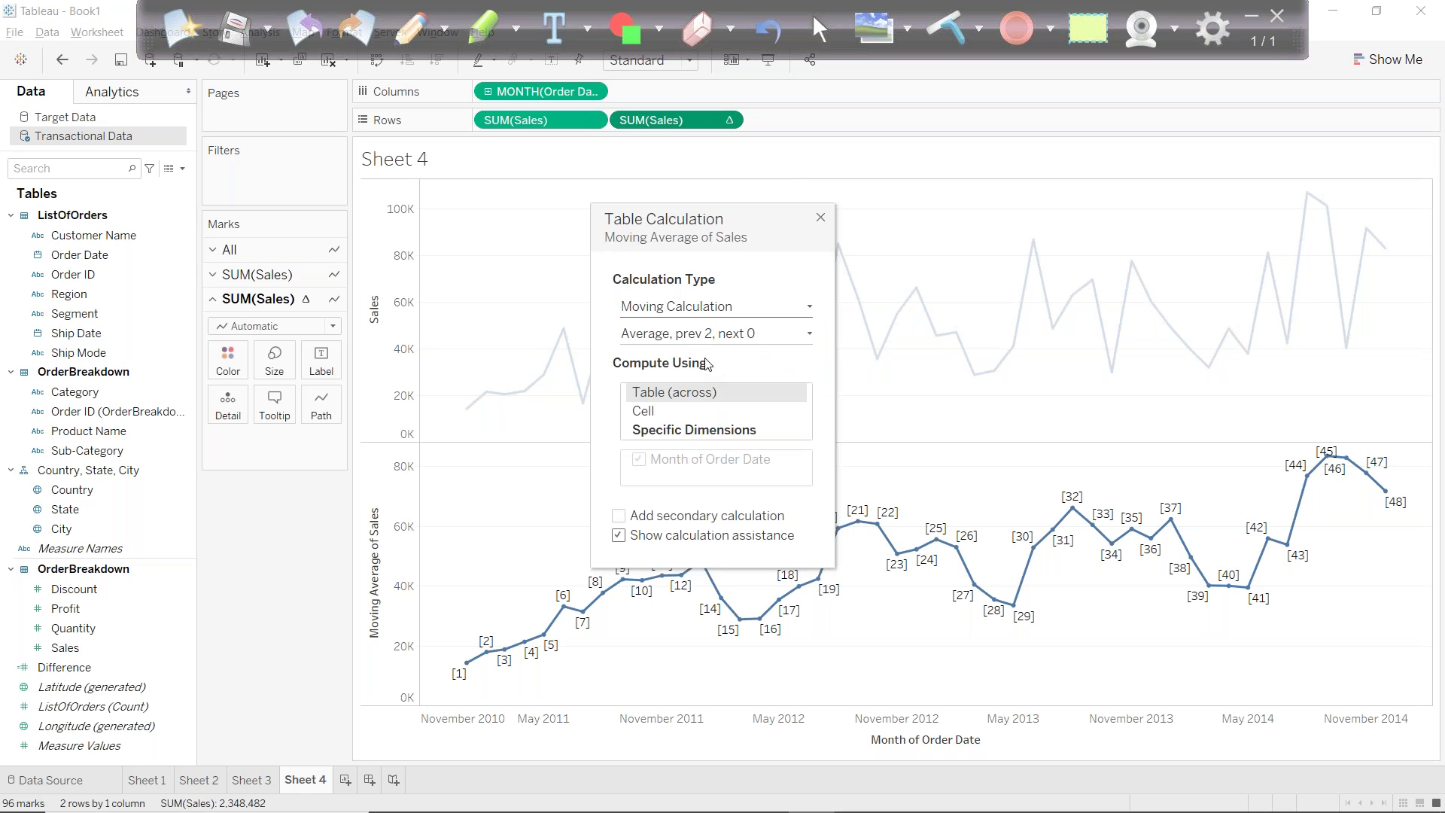
left_click(719, 333)
left_click(755, 413)
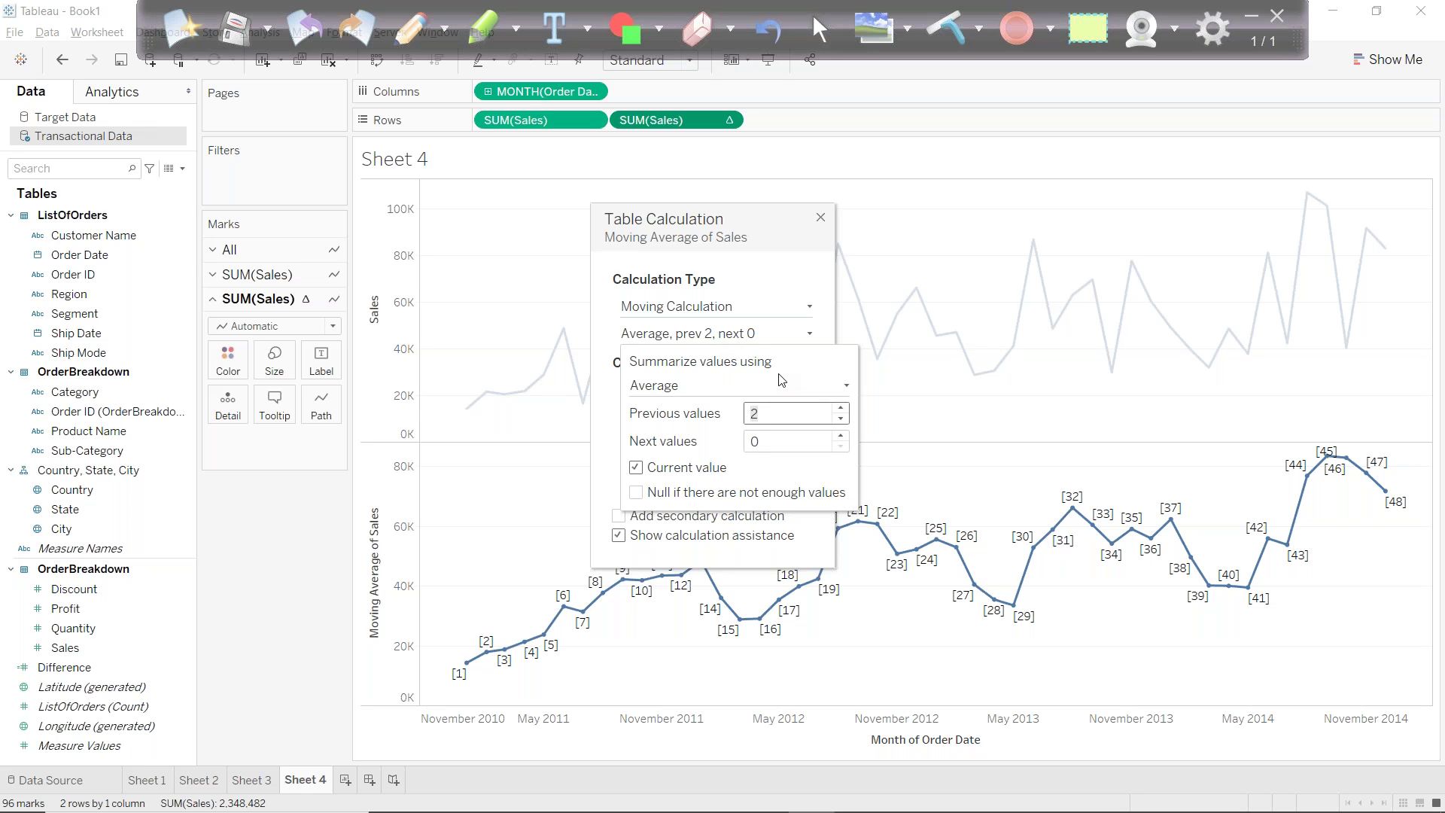
type("7")
key("Tab")
type("2")
key("Return")
left_click(820, 220)
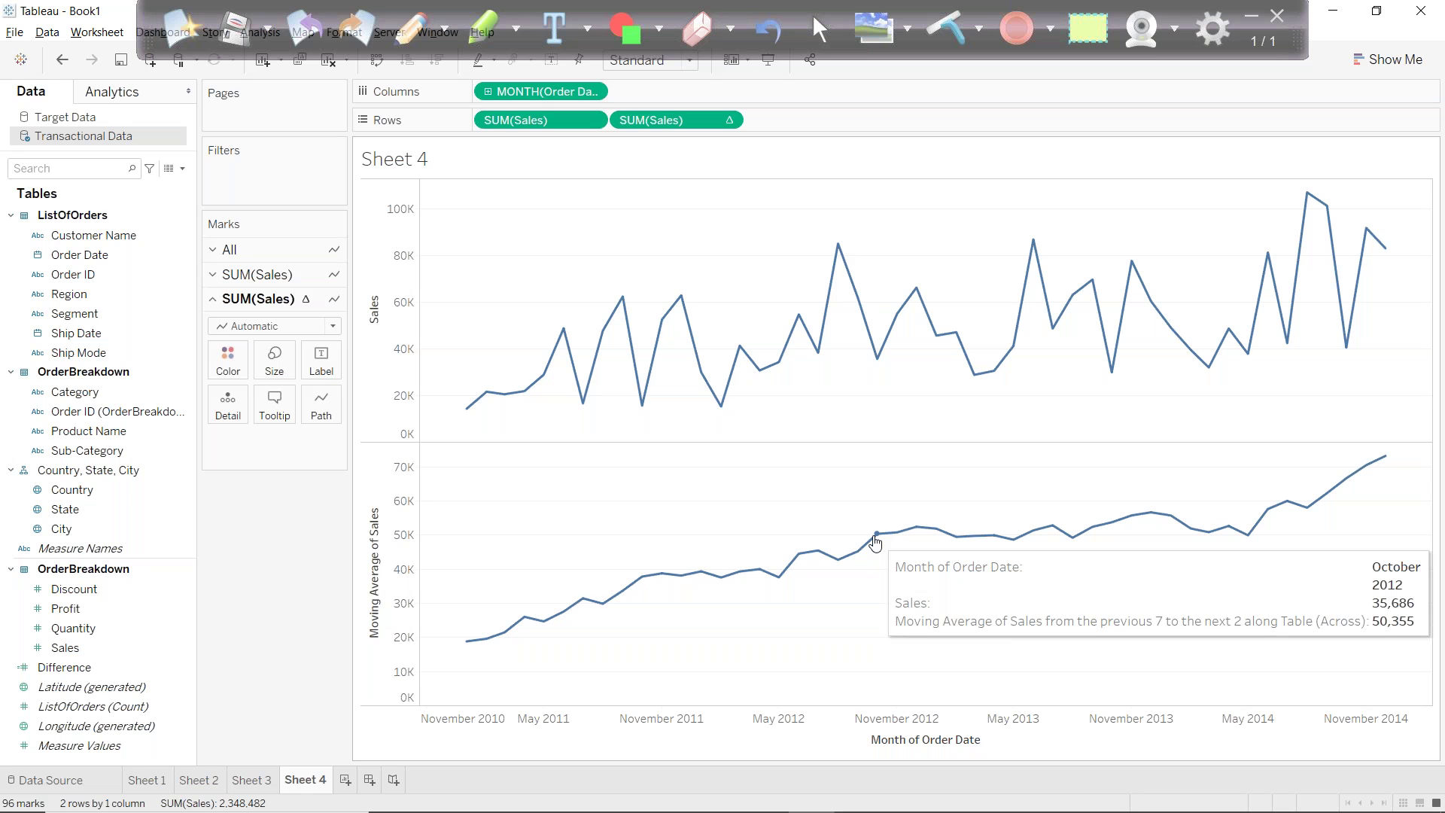
Select the ten Sales points from January to October 2012 that make up the August 2012 moving average.
left_click(838, 243)
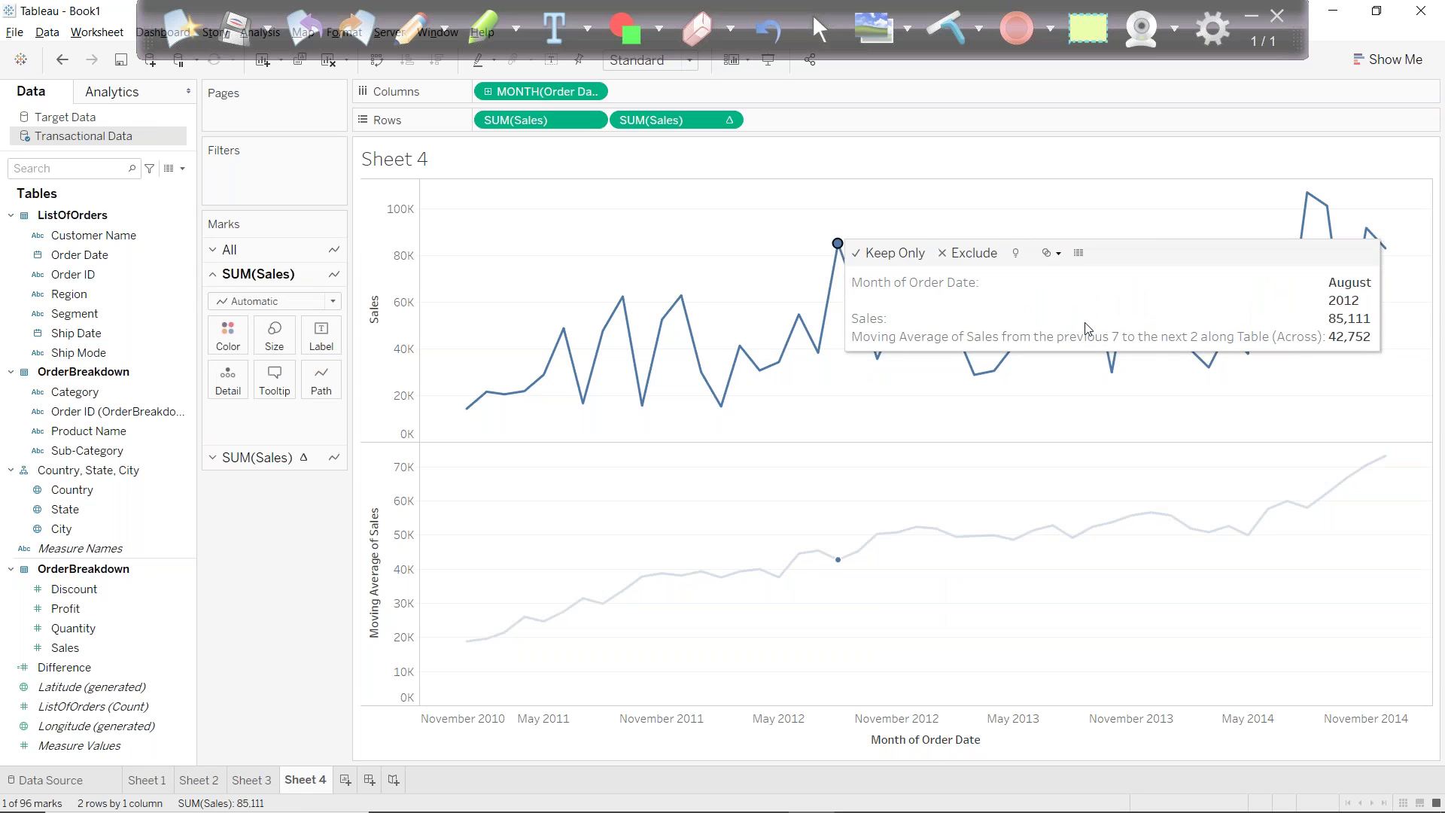
mouse_move(820, 360)
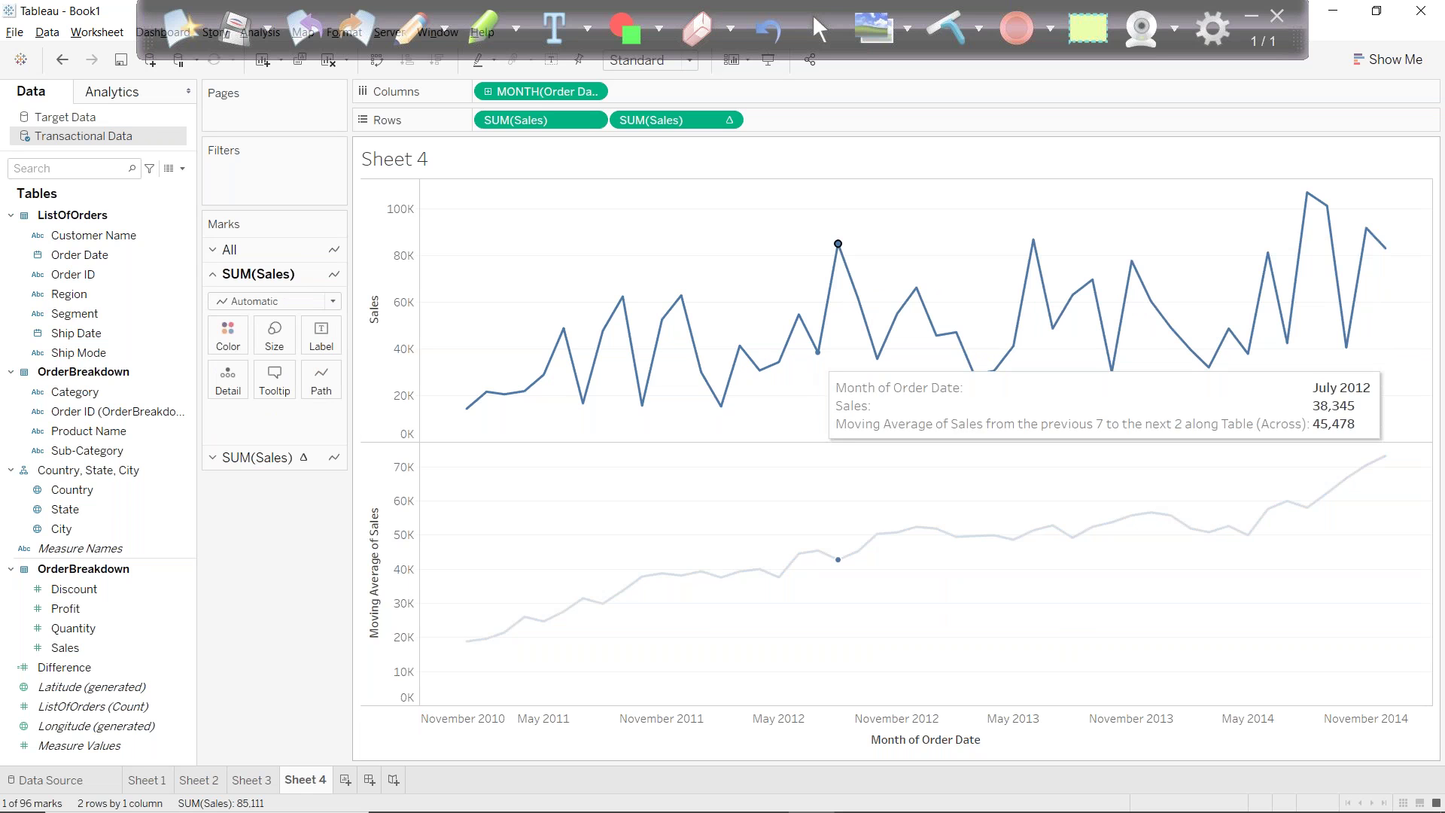
left_click(818, 352, "ctrl")
left_click(799, 314, "ctrl")
left_click(778, 362, "ctrl")
left_click(760, 370, "ctrl")
left_click(740, 346, "ctrl")
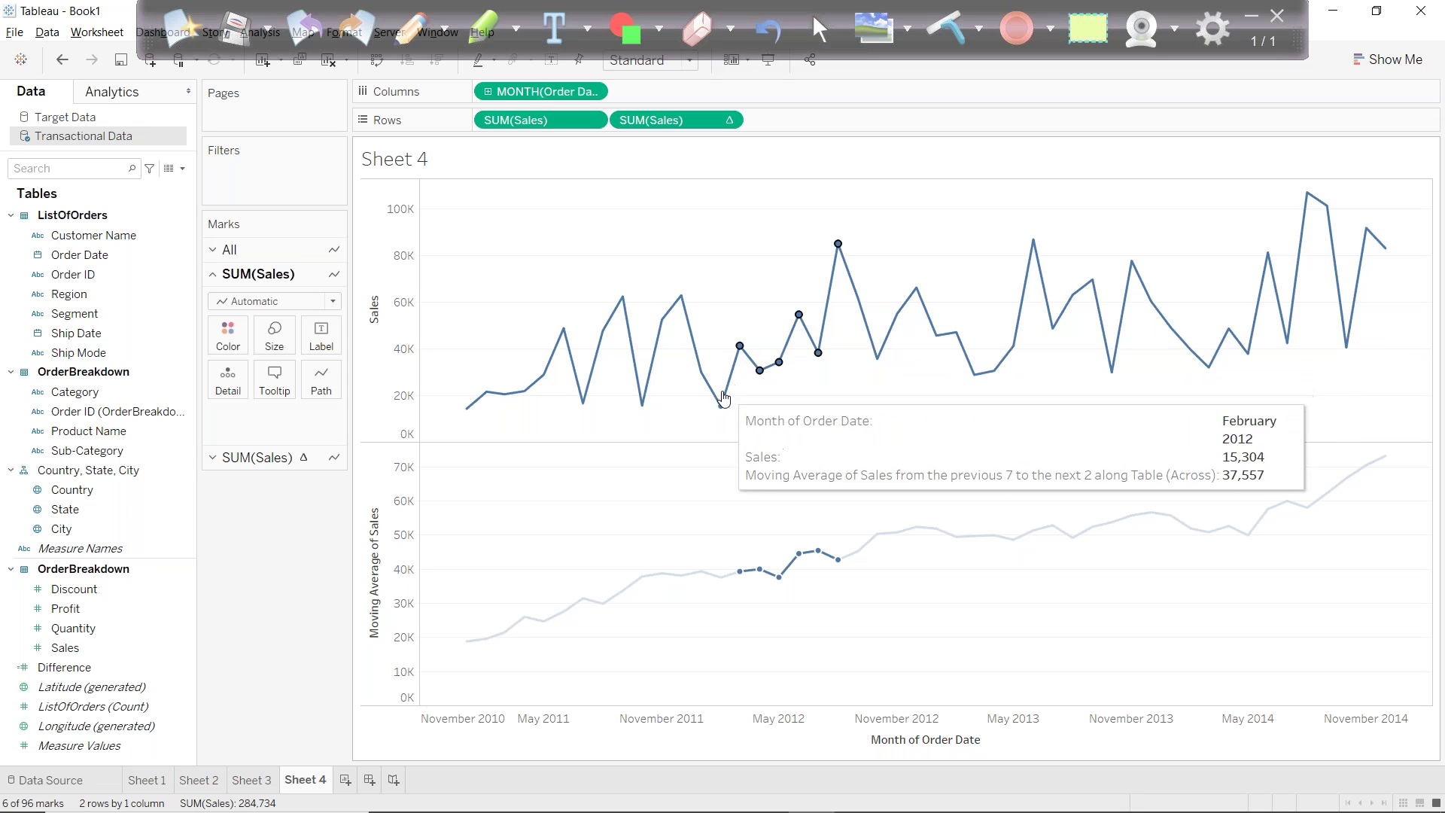
left_click(722, 403, "ctrl")
left_click(700, 371, "ctrl")
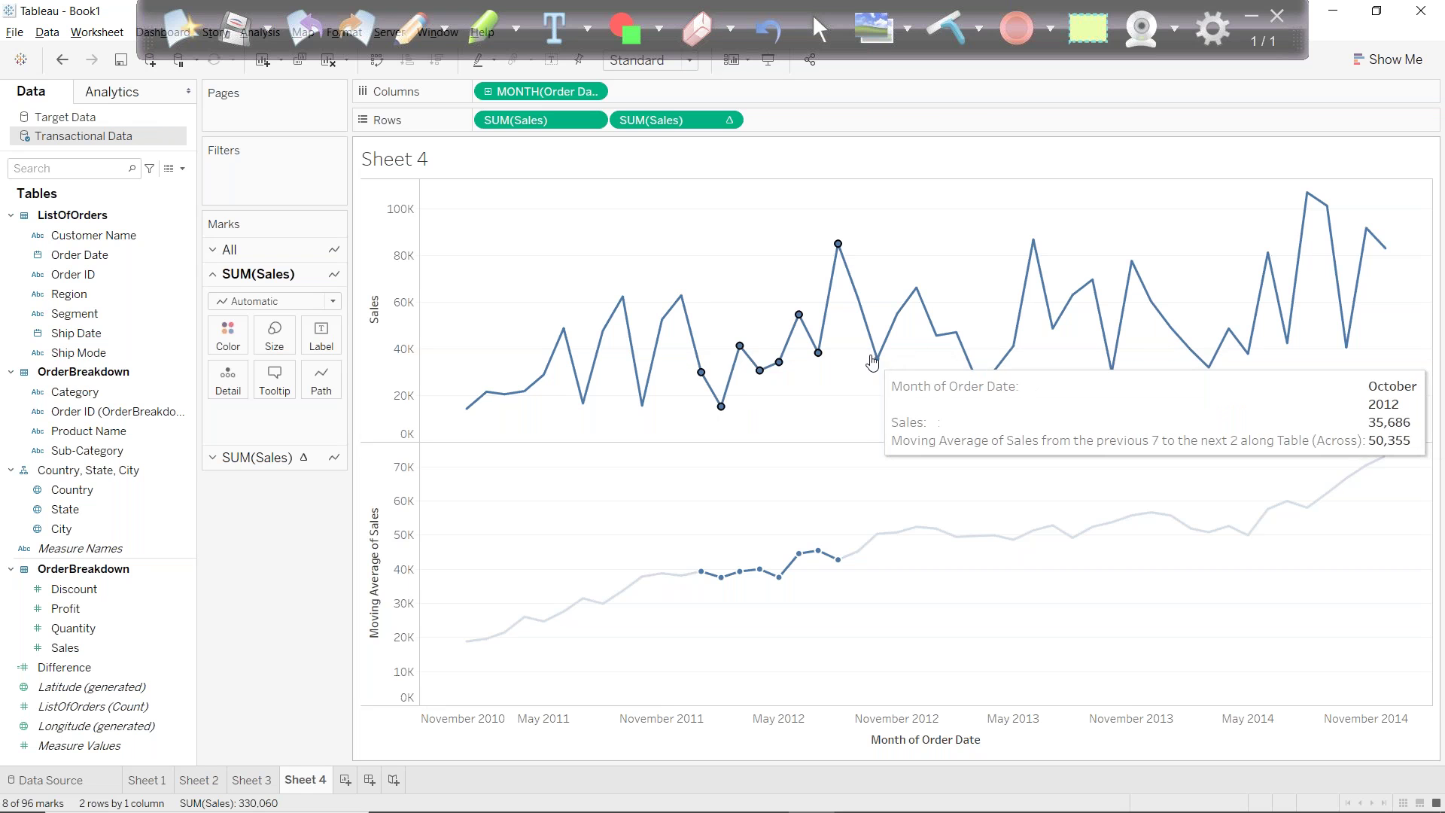
left_click(856, 297, "ctrl")
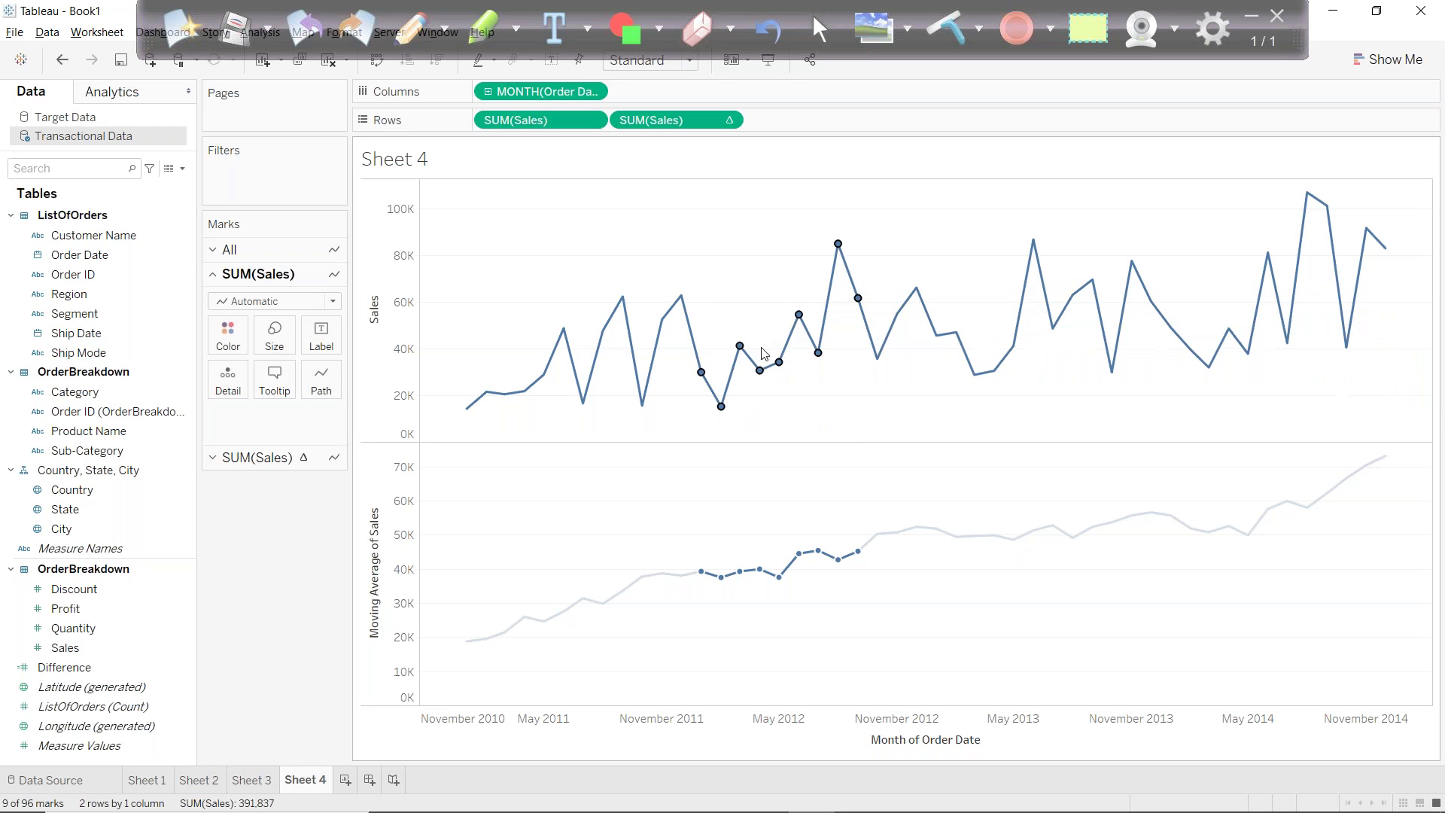
left_click(877, 358, "ctrl")
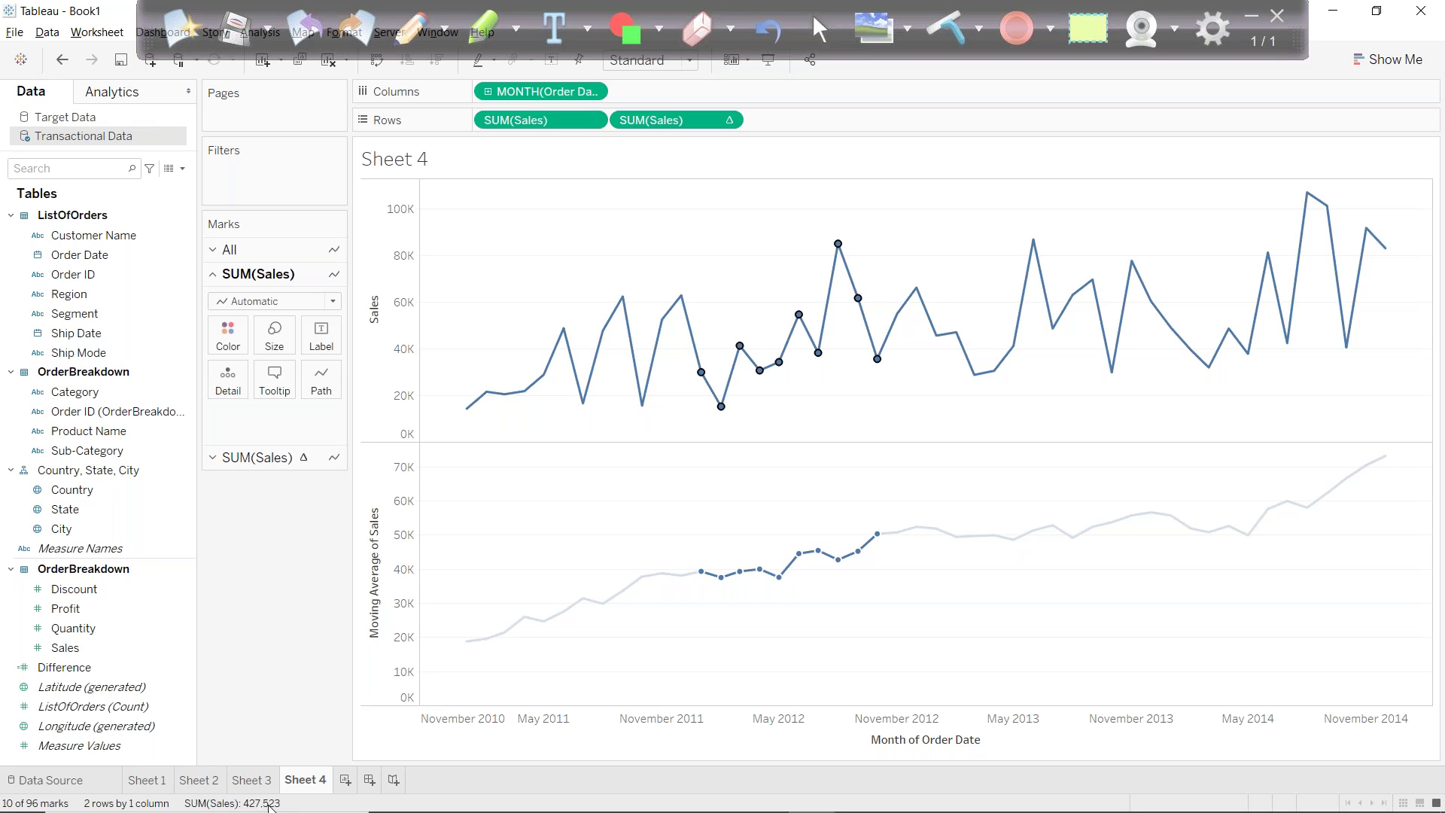
Compare the August 2012 points on the Sales and moving average lines, and clear the selection.
mouse_move(837, 243)
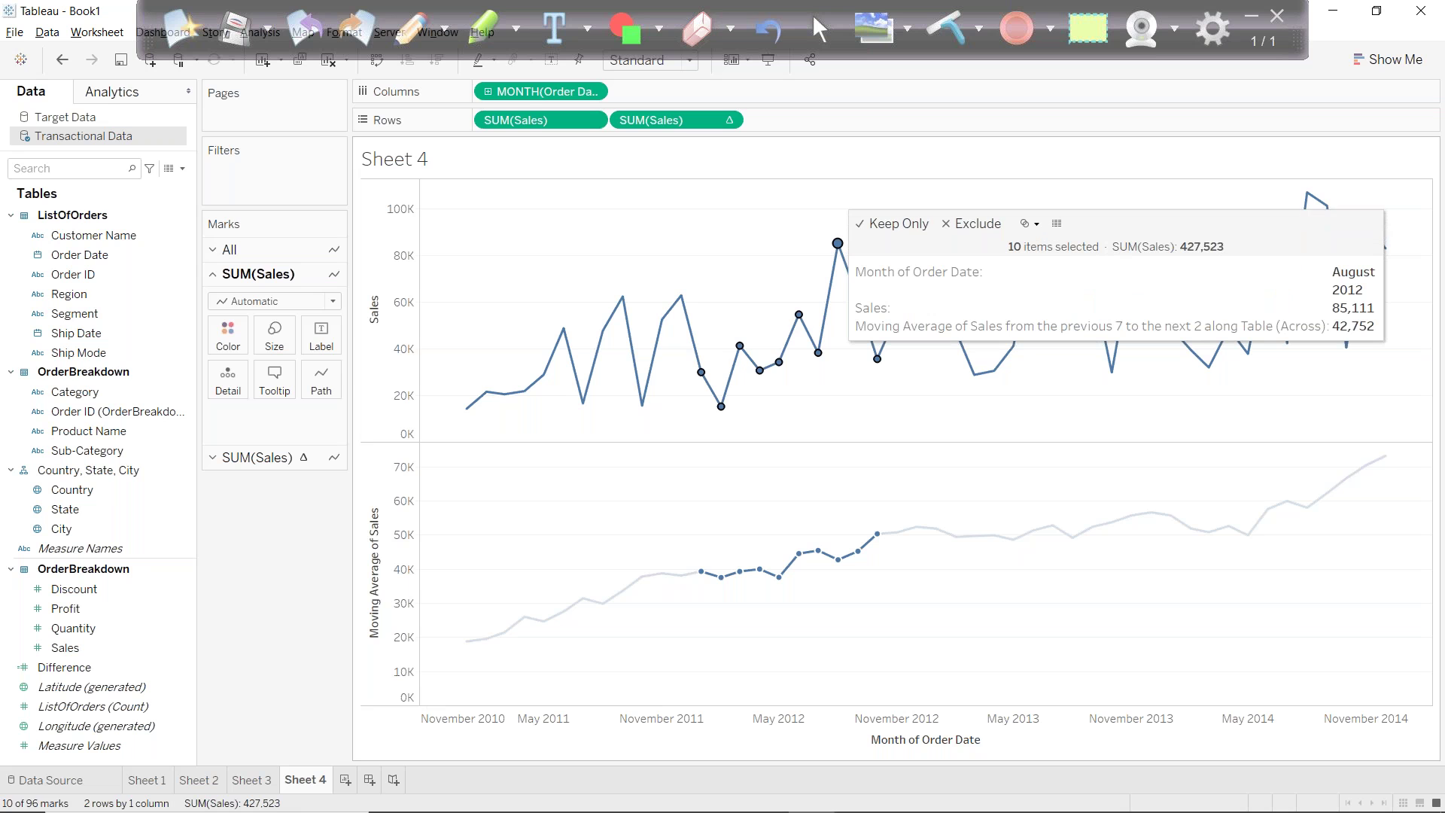
mouse_move(820, 553)
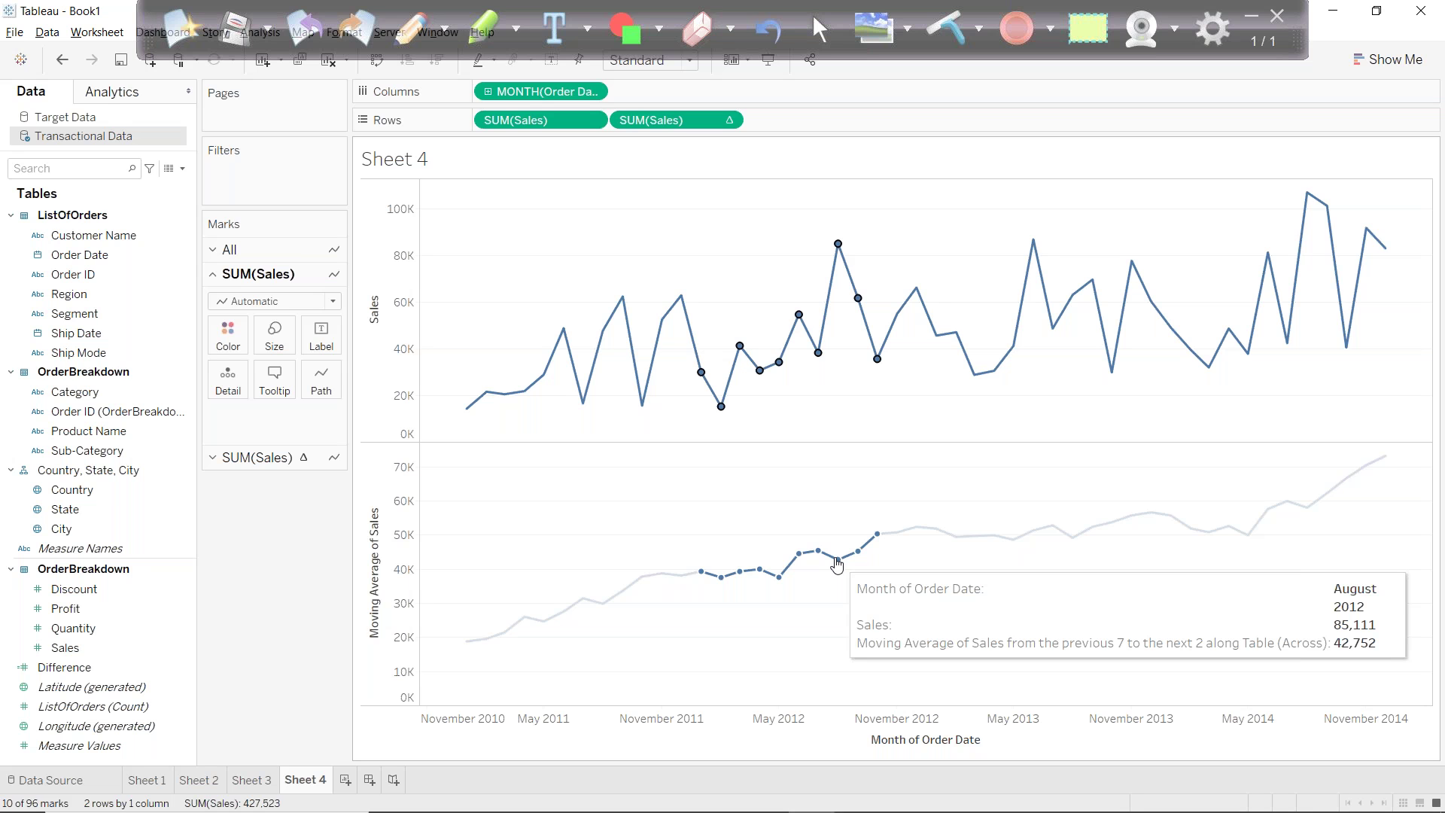
left_click(503, 520)
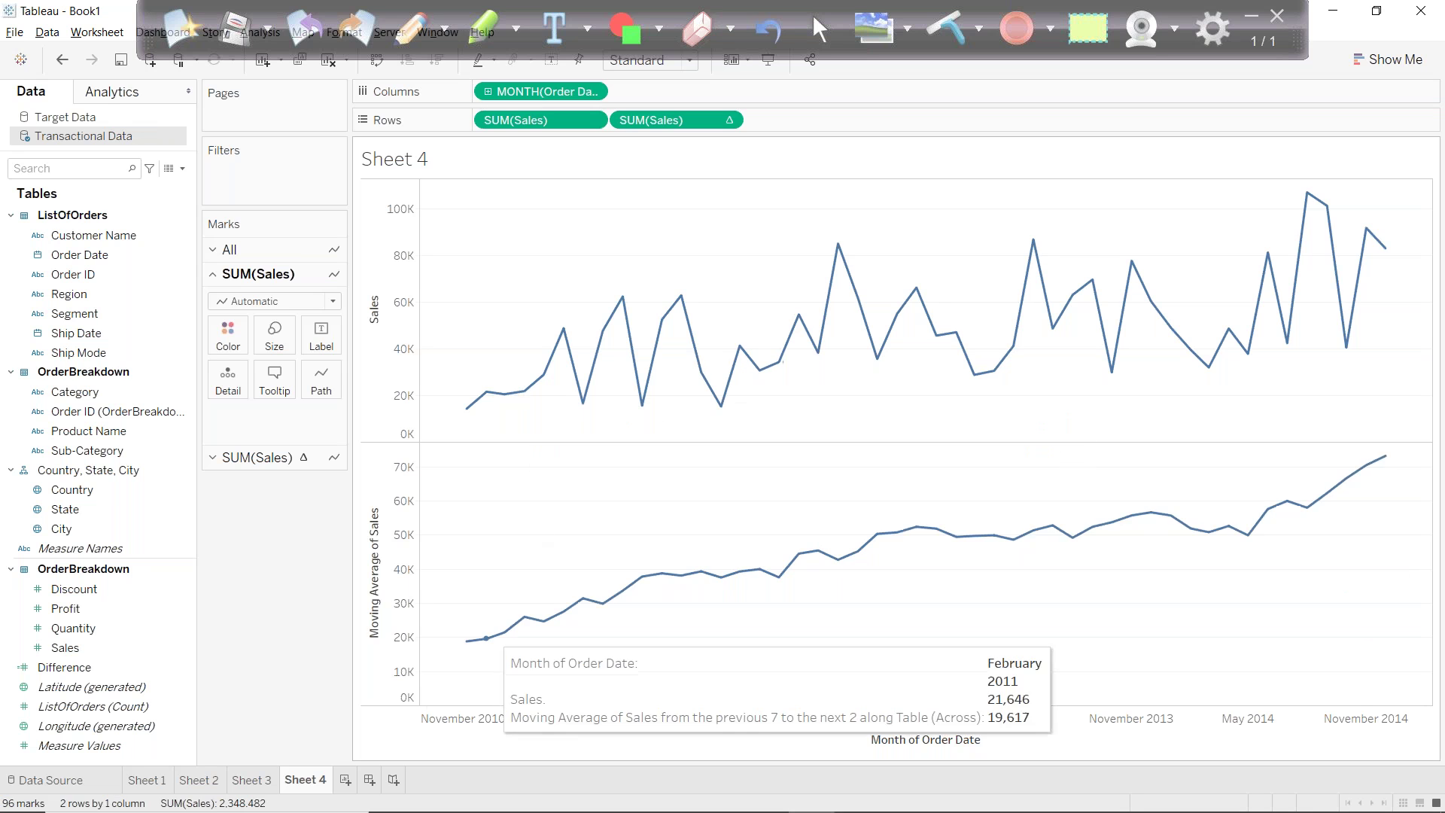
Create a new worksheet that lists Sales by Sub-Category in rows.
left_click(344, 780)
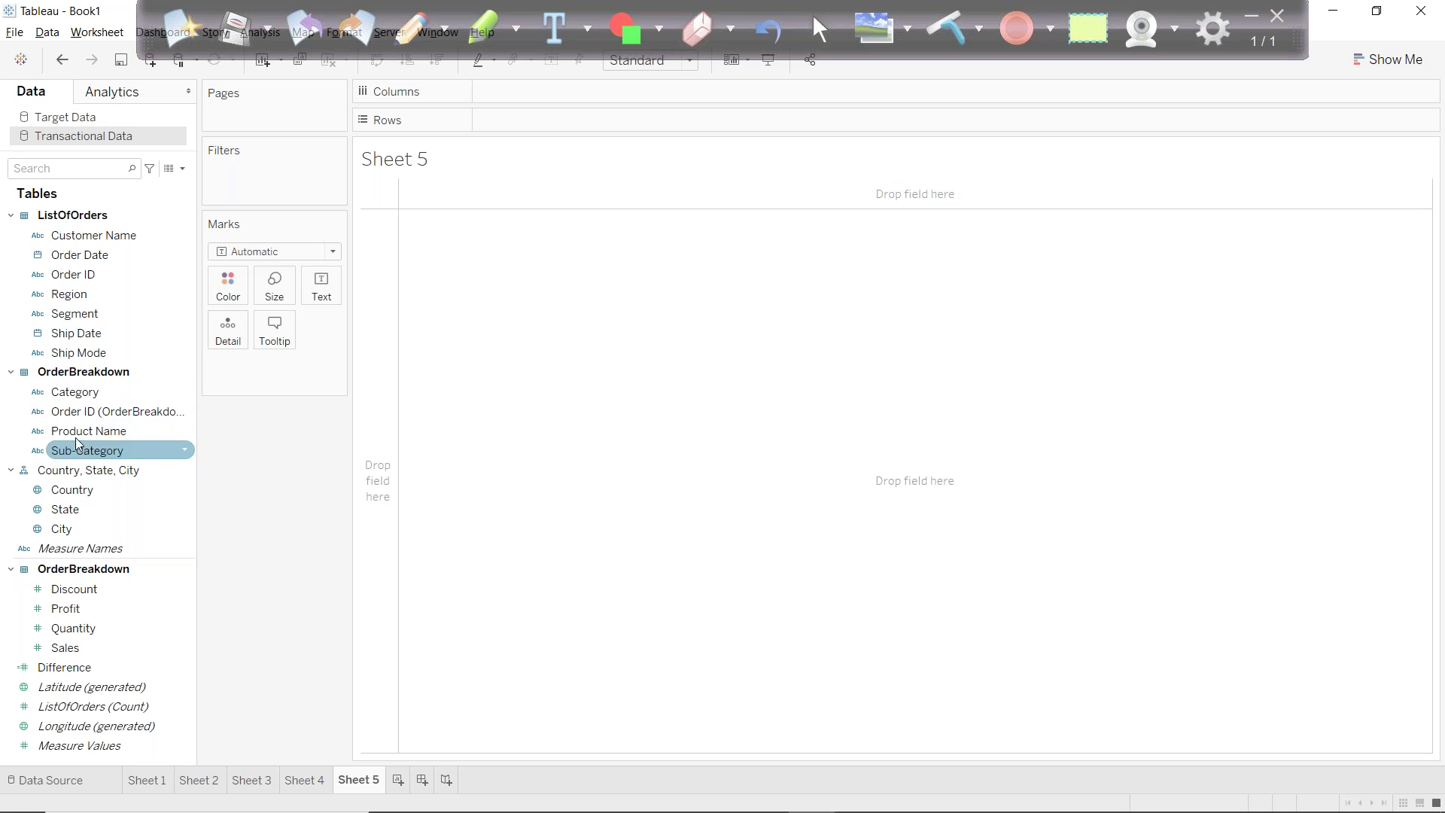
left_click_drag(74, 392, 102, 505)
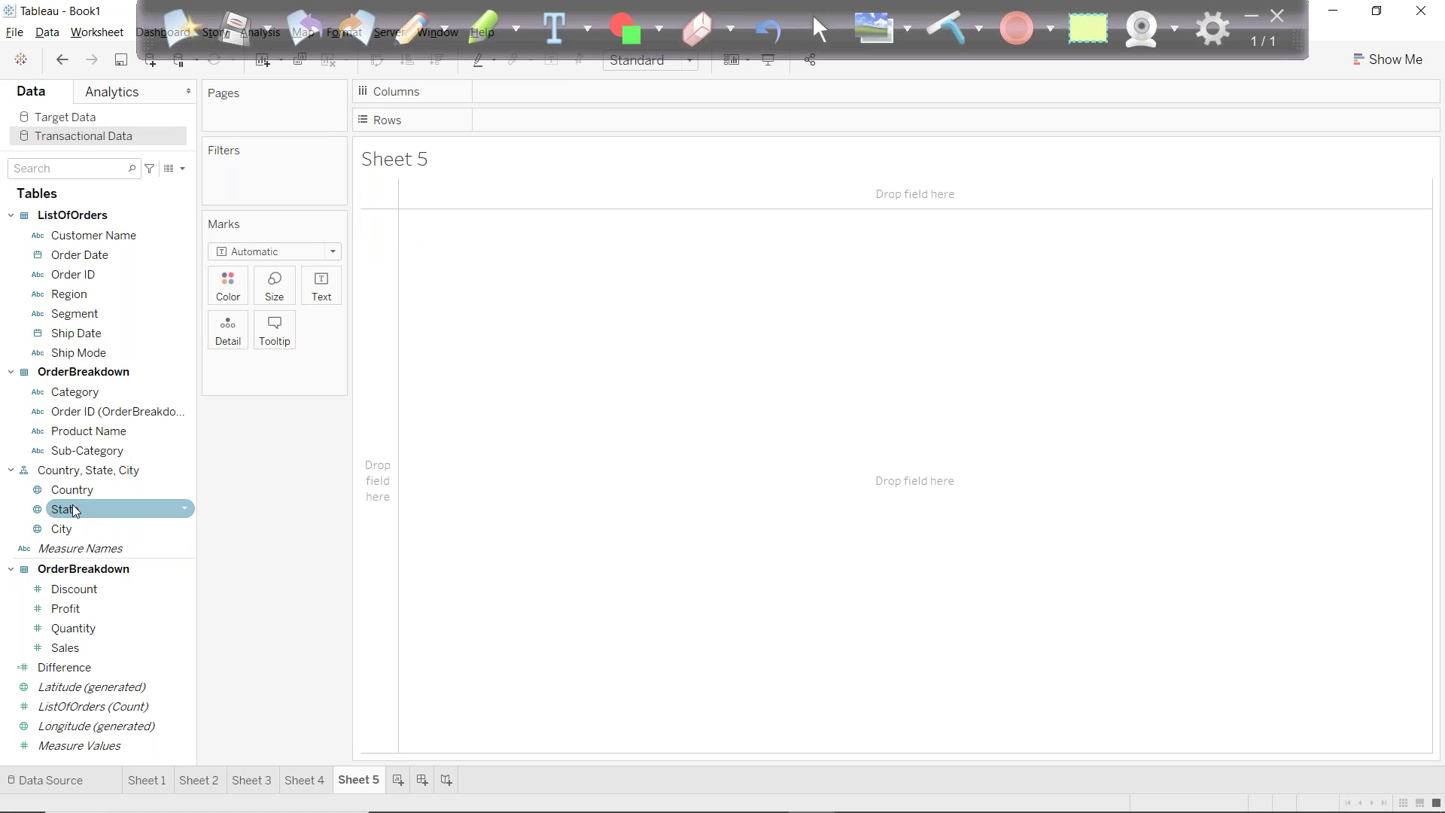
left_click(80, 451)
double_click(79, 456)
double_click(77, 646)
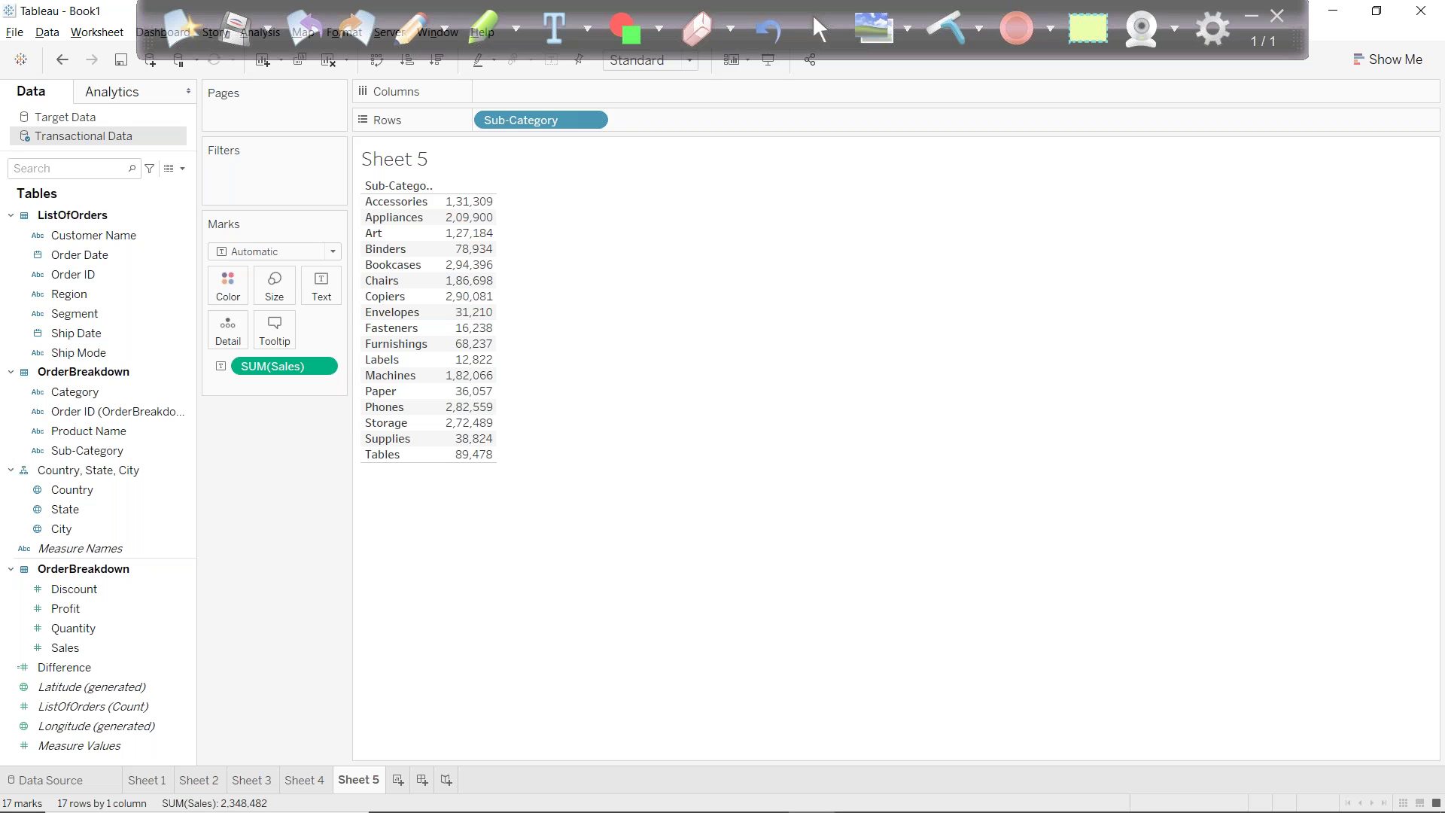
Apply the Rank quick table calculation to the Sales measure shown as text.
left_click(322, 366)
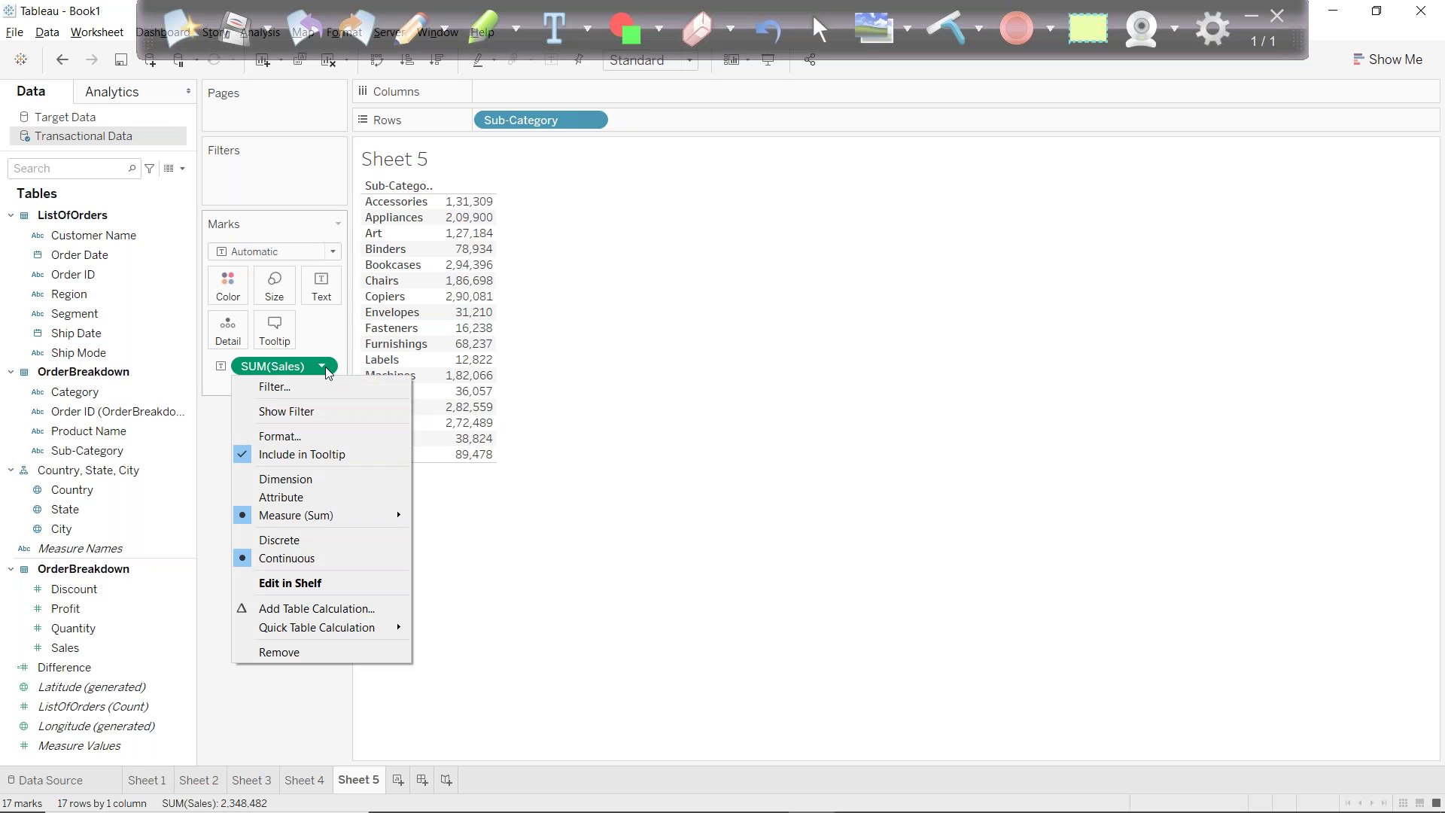
mouse_move(349, 627)
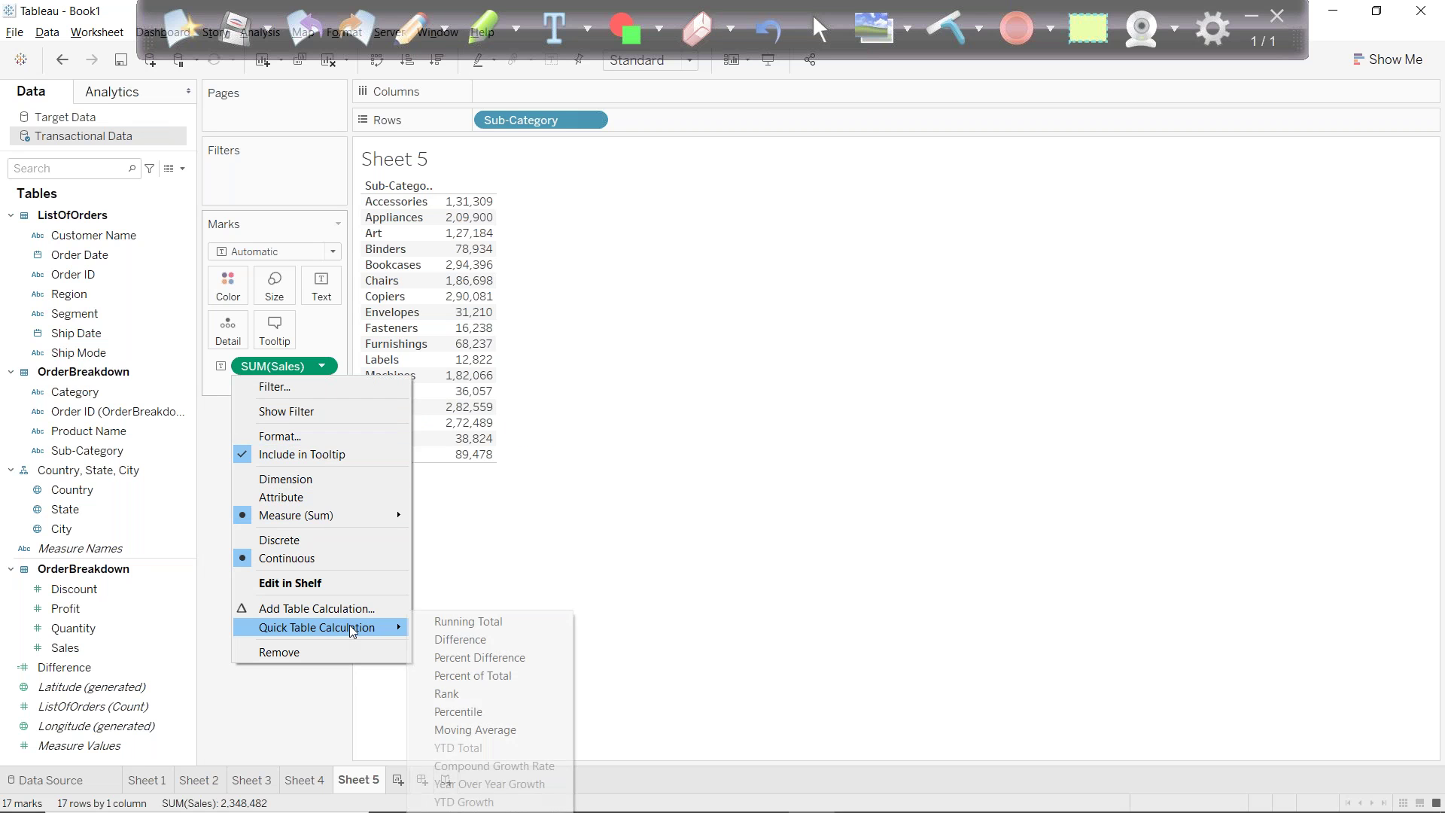
left_click(452, 694)
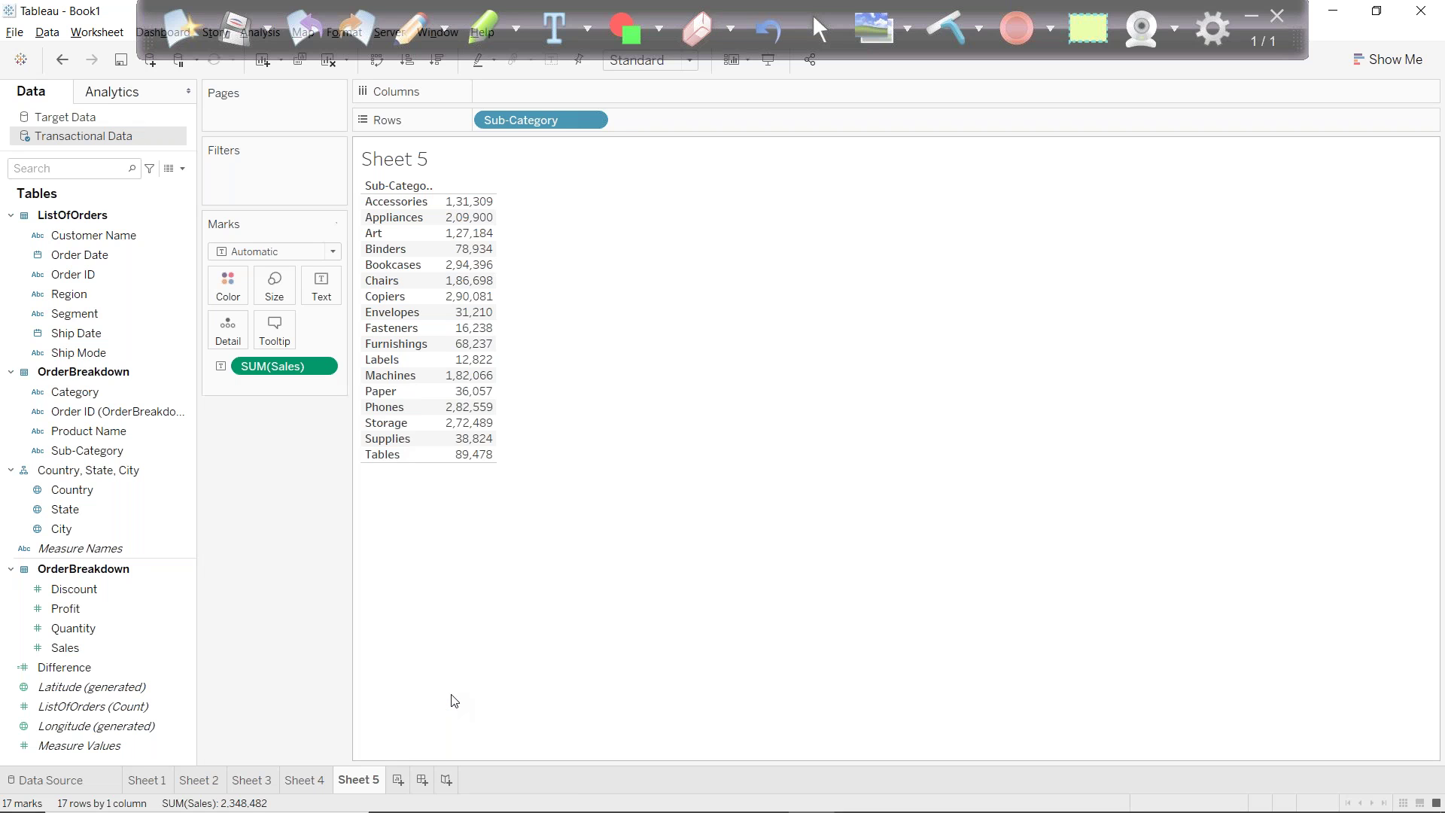
Add Sales to the rows a second time and convert the view to a text table.
left_click_drag(105, 667, 663, 119)
left_click(1396, 60)
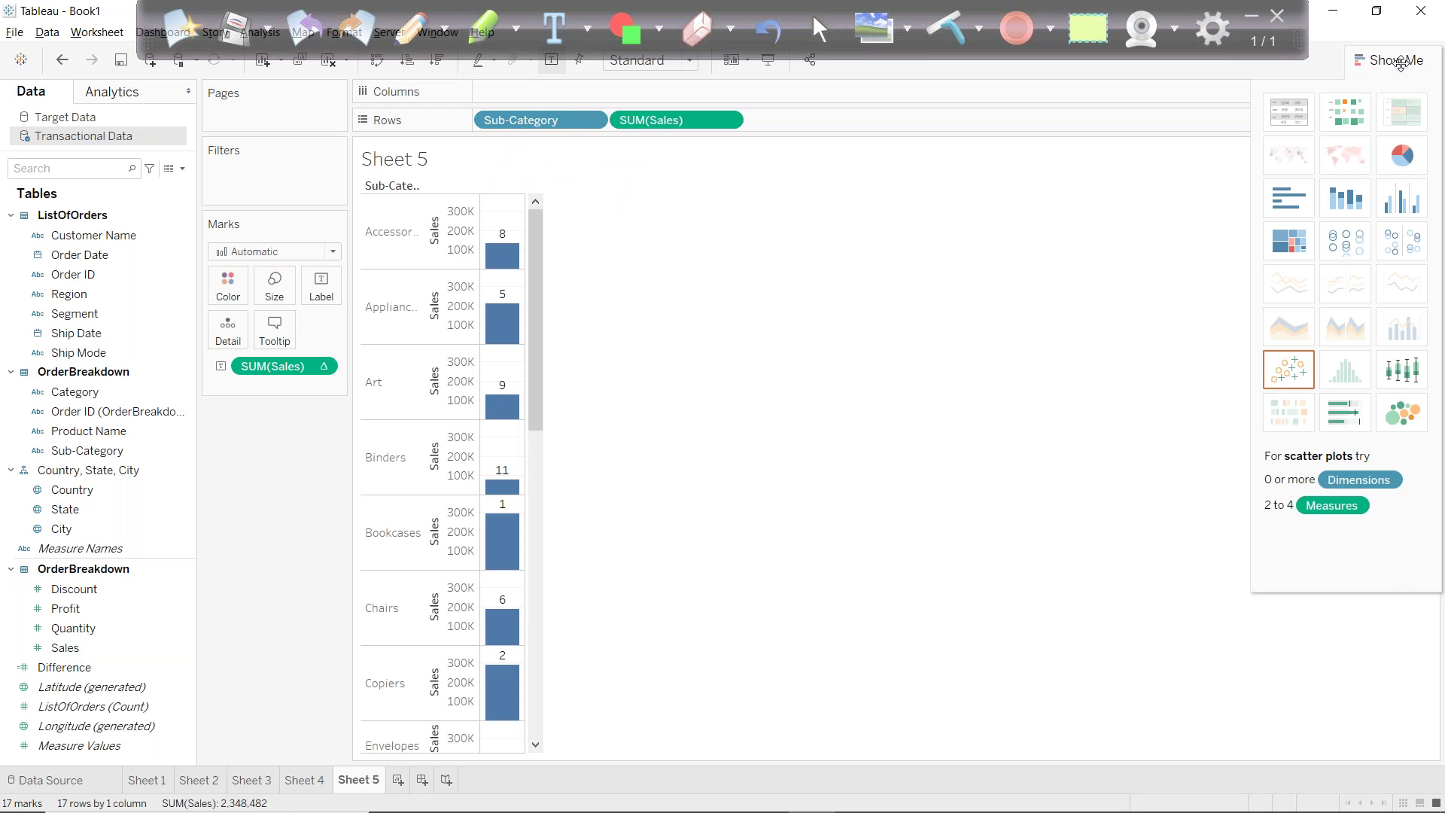
left_click(1277, 111)
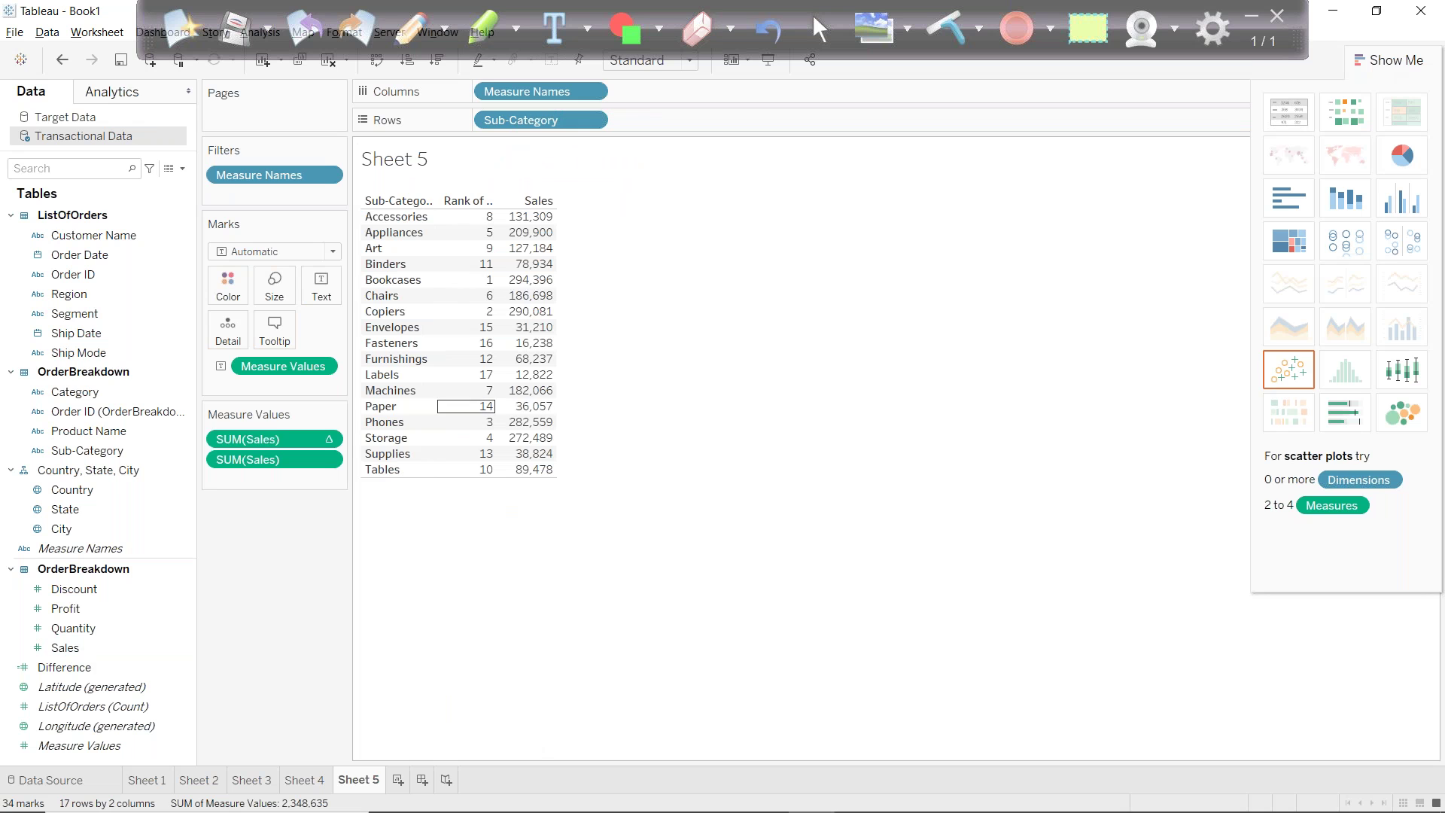
Reorder the measure values so Sales comes before its rank, and color the table's marks by Sales.
left_click_drag(275, 439, 308, 479)
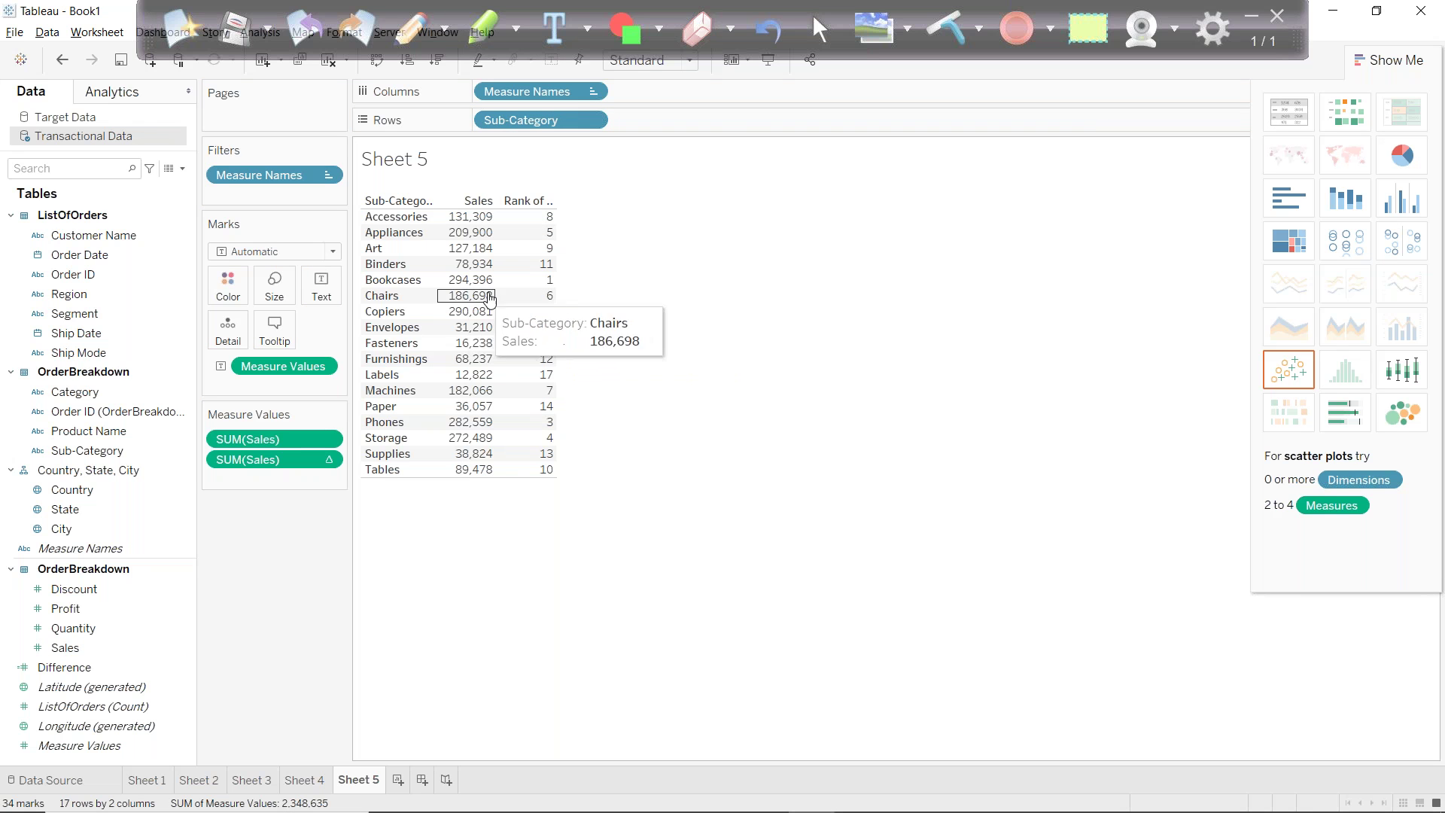
left_click(468, 280)
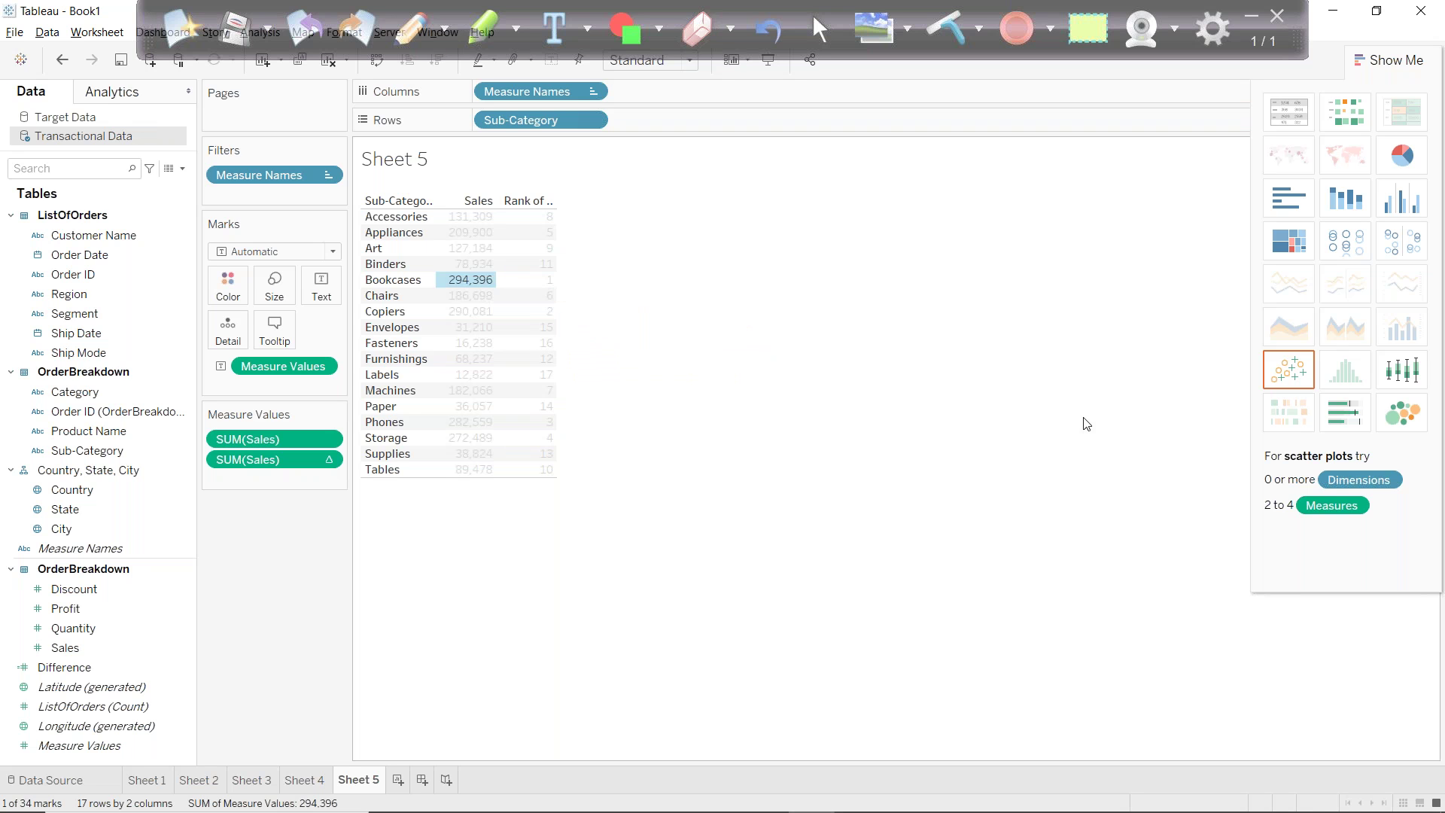
left_click(844, 369)
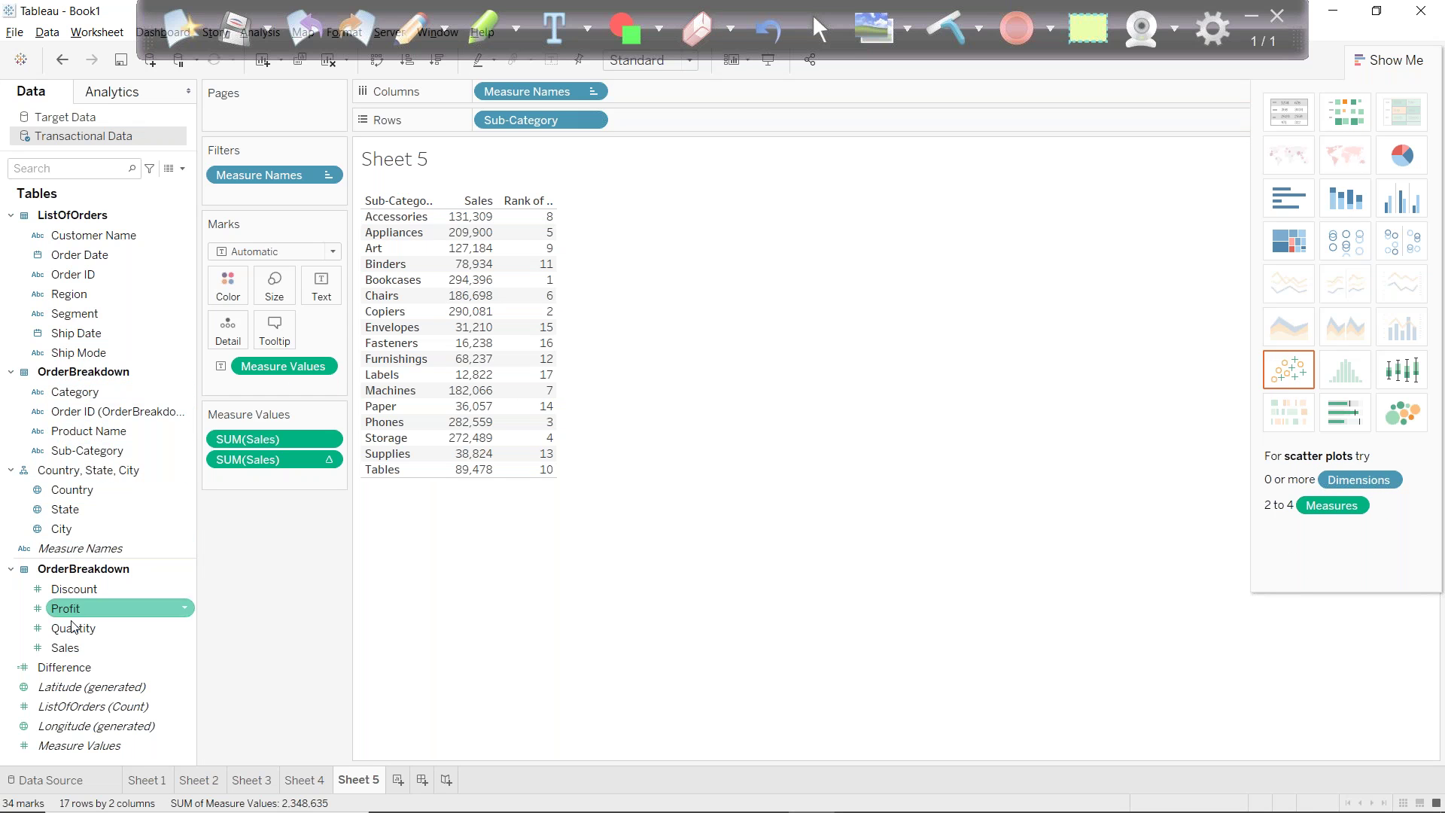
left_click_drag(73, 653, 228, 284)
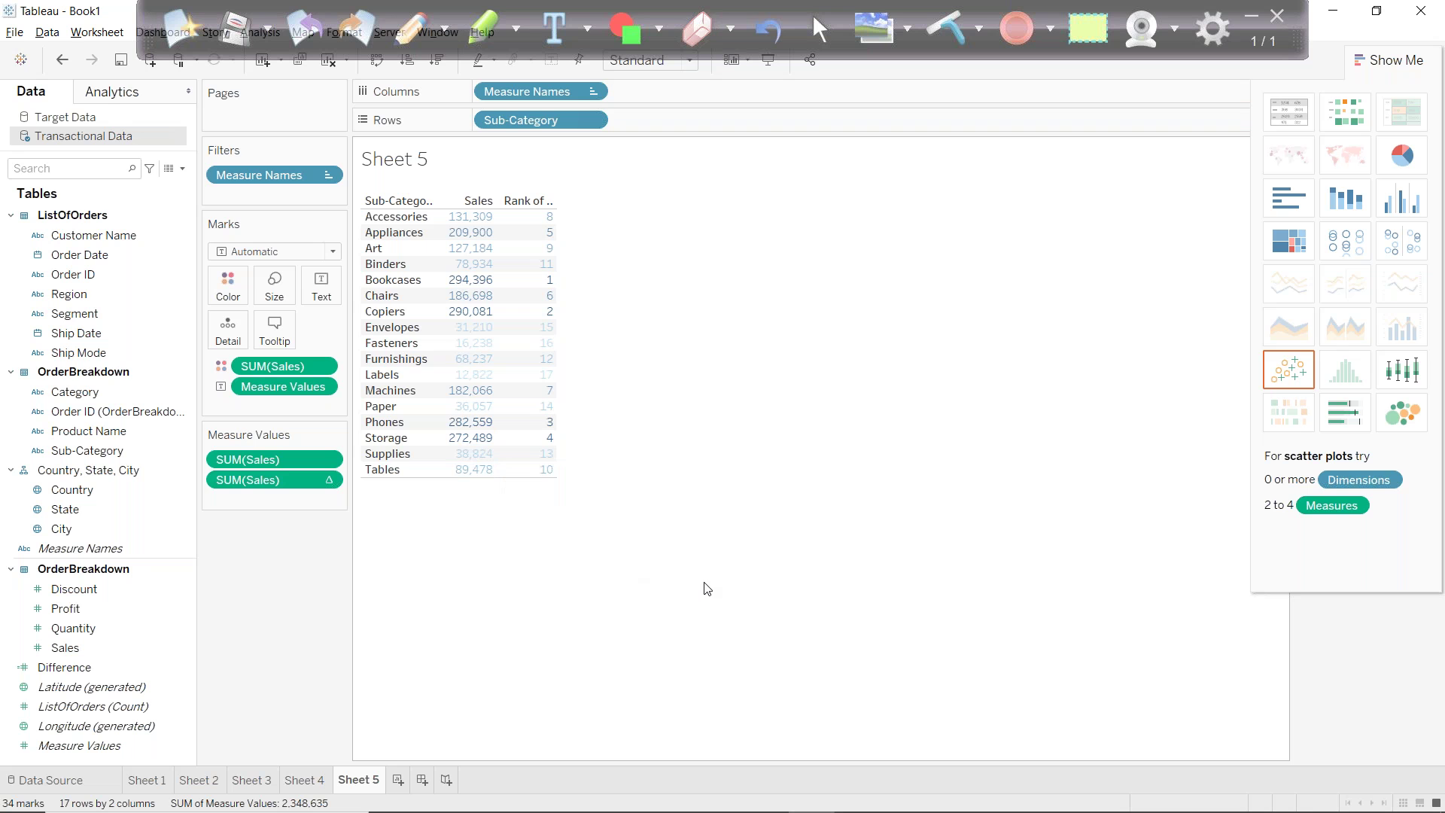
left_click(66, 647)
right_click(66, 648)
key("Escape")
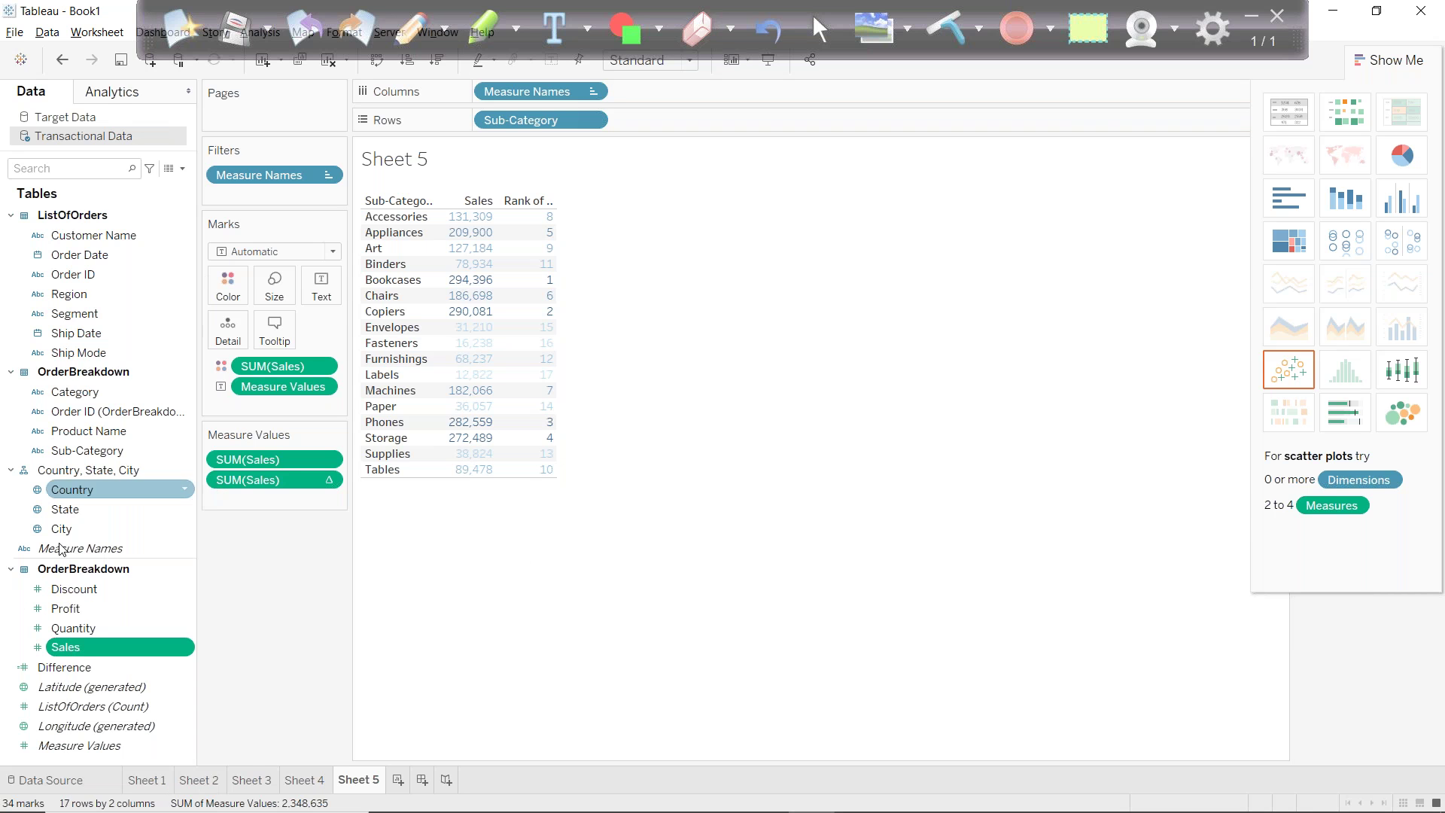
left_click_drag(67, 647, 248, 286)
left_click(66, 647)
left_click_drag(66, 648, 213, 213)
left_click_drag(66, 660, 278, 291)
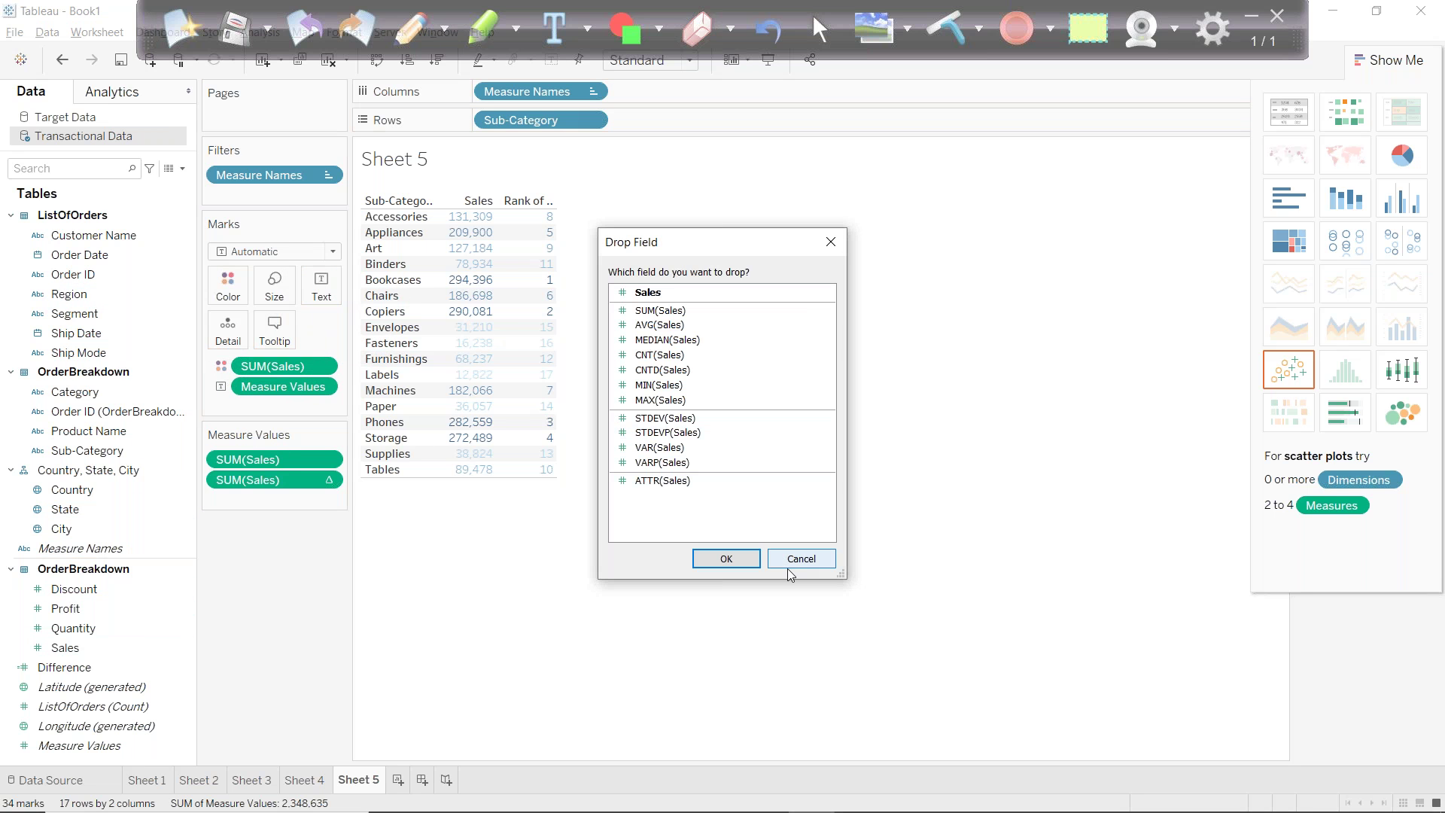
left_click(790, 573)
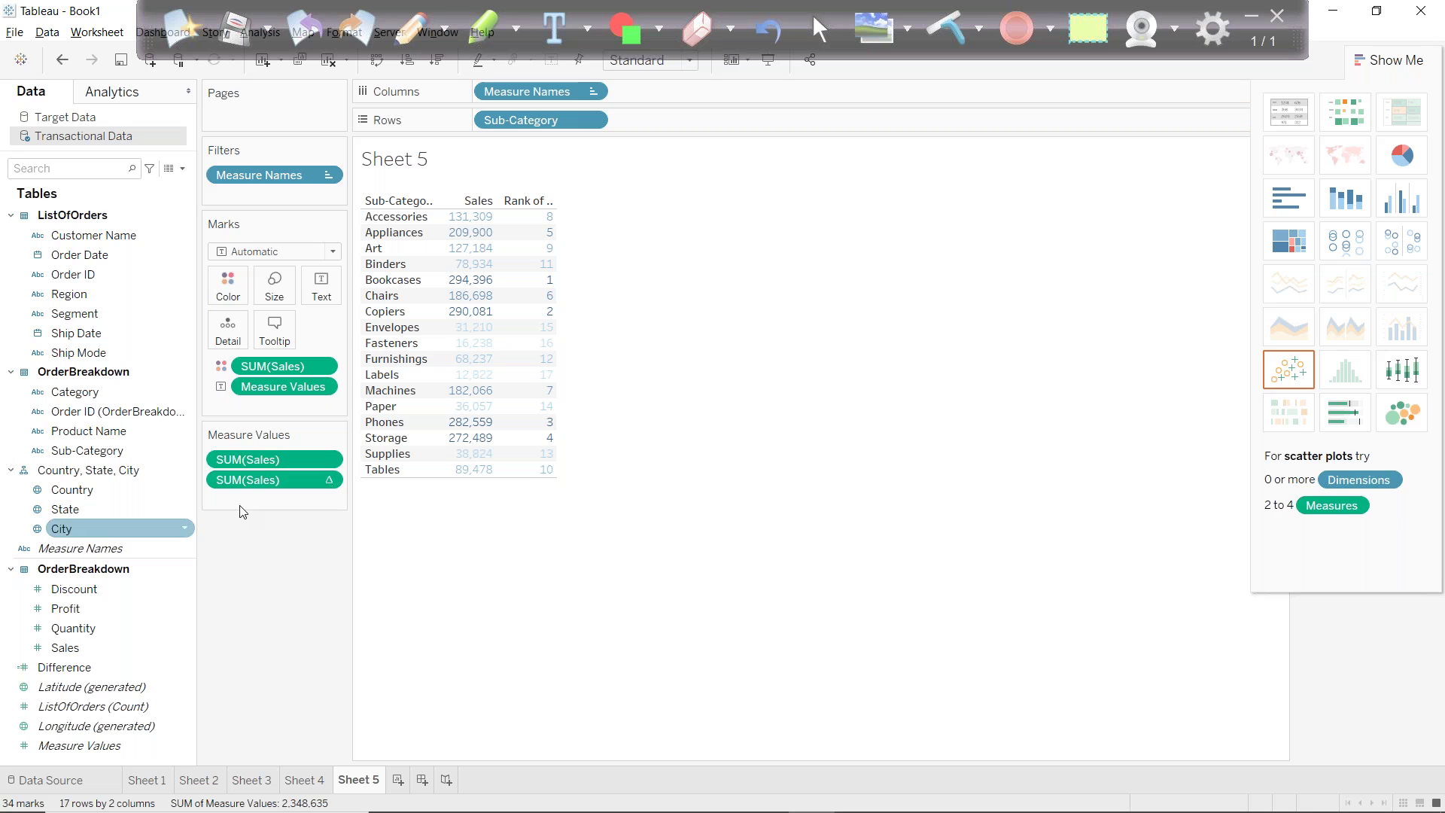
Filter the table by rank of sales to the range 1 to 5, and remove that filter again.
left_click(271, 477)
left_click_drag(271, 476, 263, 194)
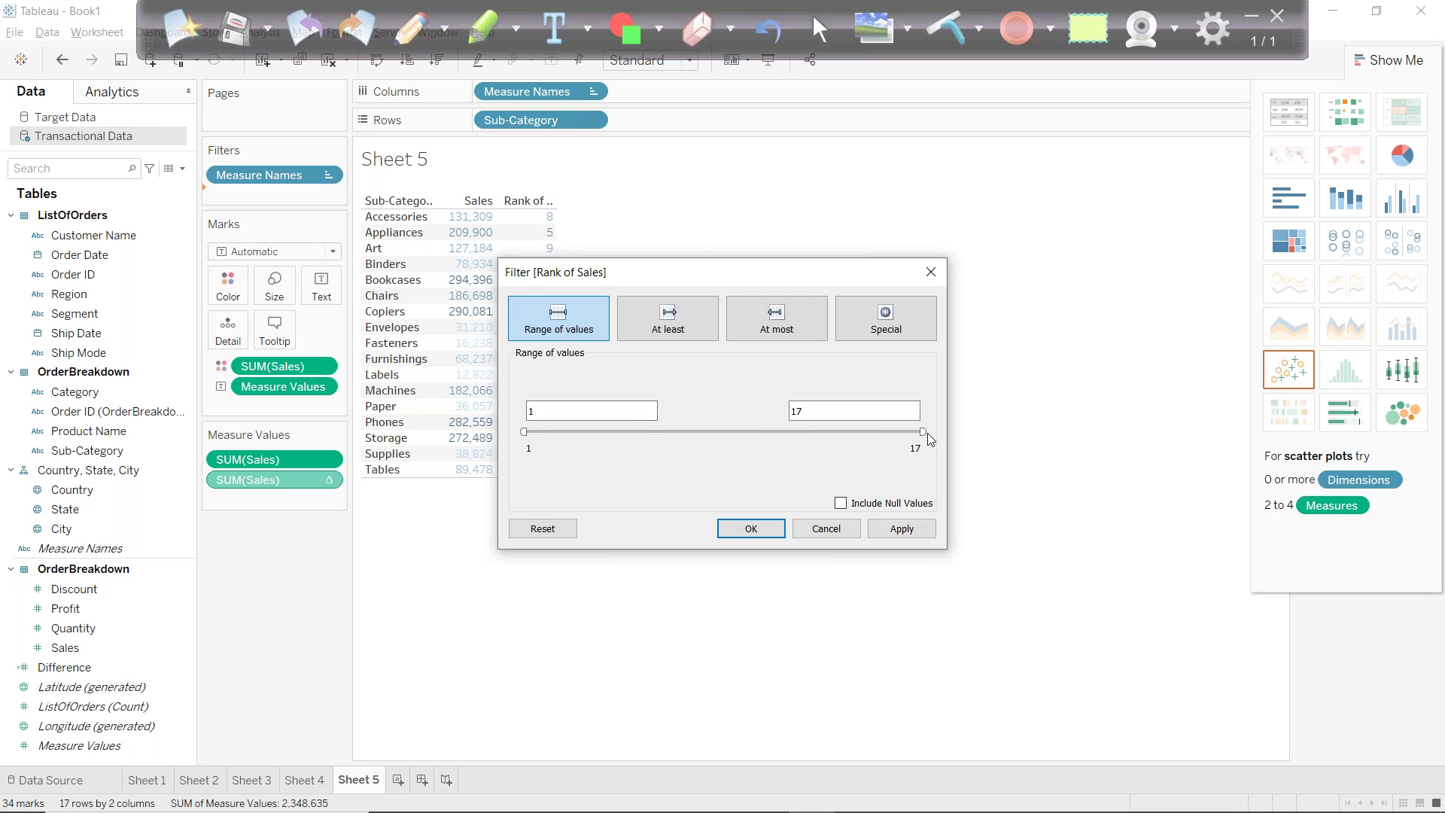
left_click_drag(923, 432, 604, 434)
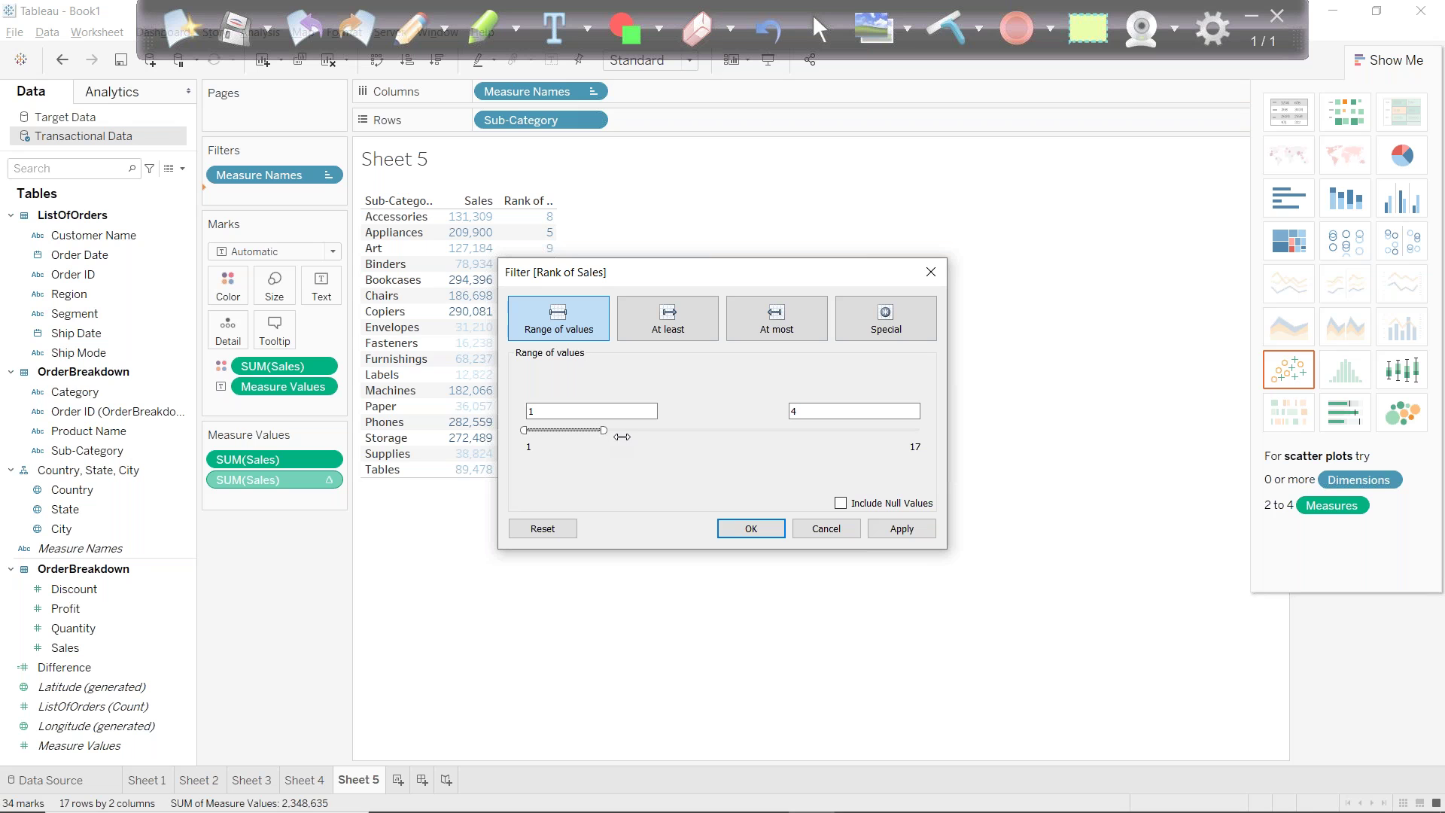
left_click_drag(603, 430, 628, 430)
left_click(738, 528)
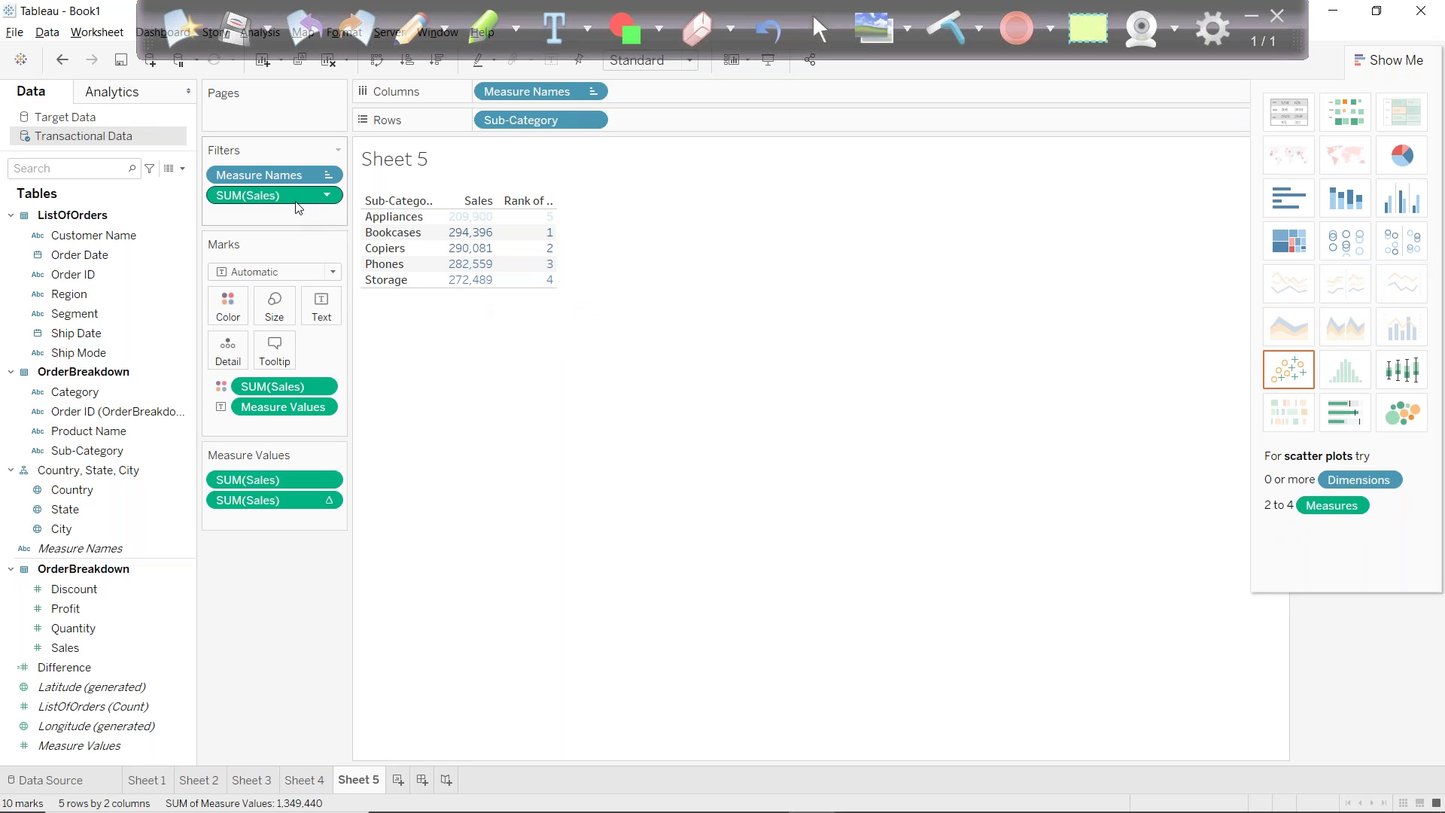
left_click_drag(293, 197, 290, 603)
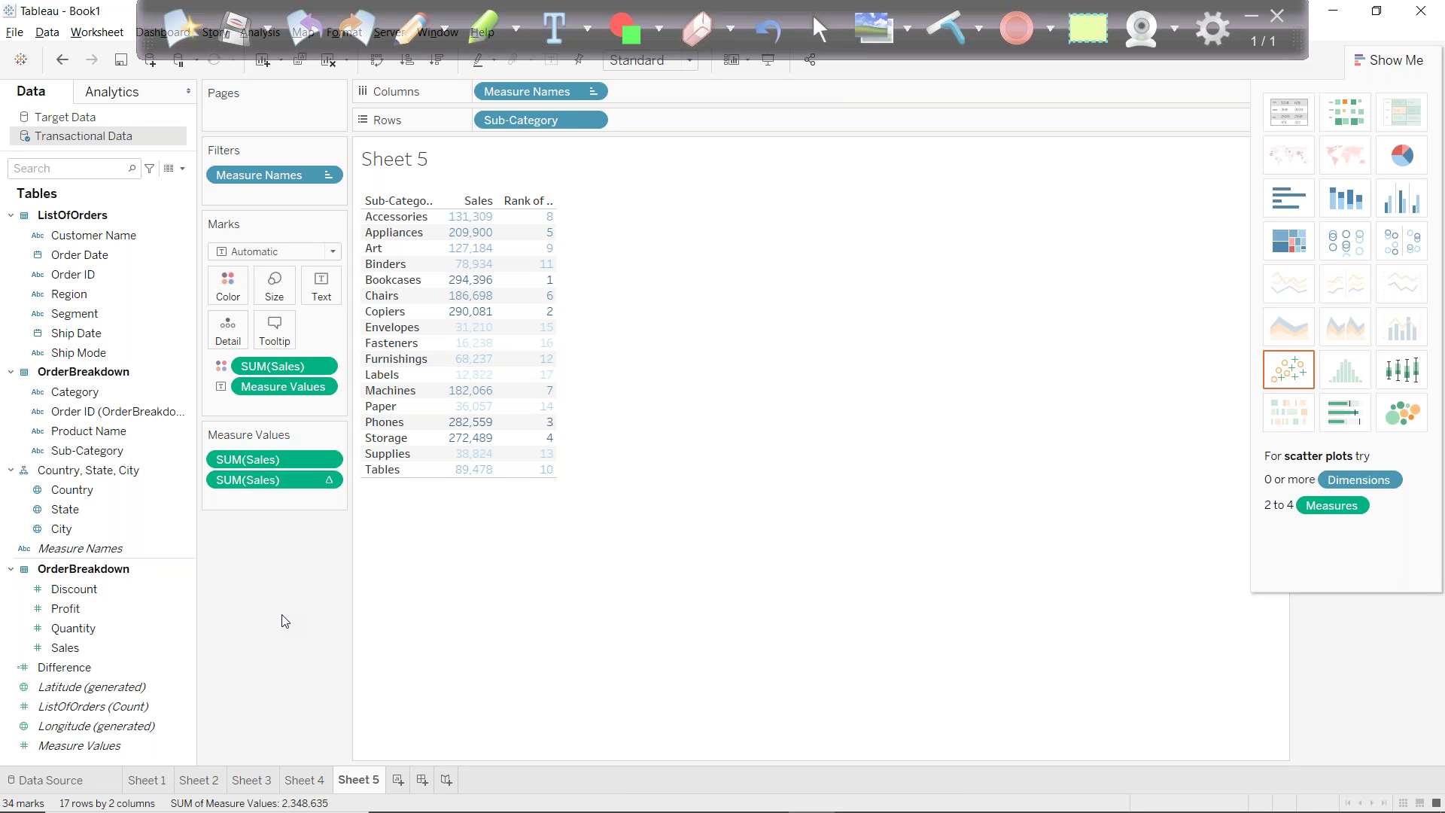
Start a calculated field based on Sales and name it Top N Rank.
left_click(1391, 62)
right_click(85, 649)
mouse_move(165, 436)
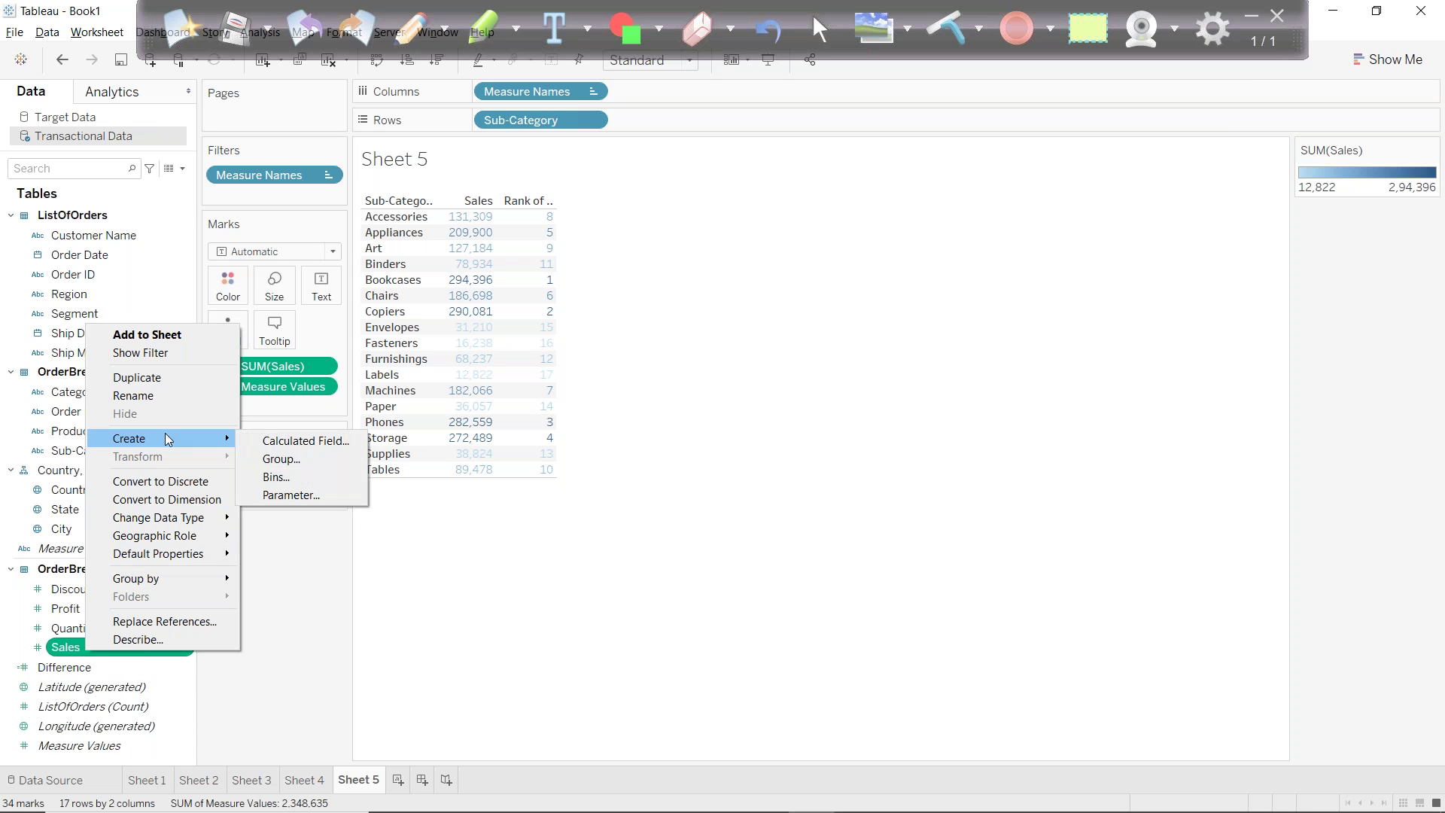
left_click(310, 447)
type("Ran")
key("BackSpace")
key("BackSpace")
key("BackSpace")
type("Top N")
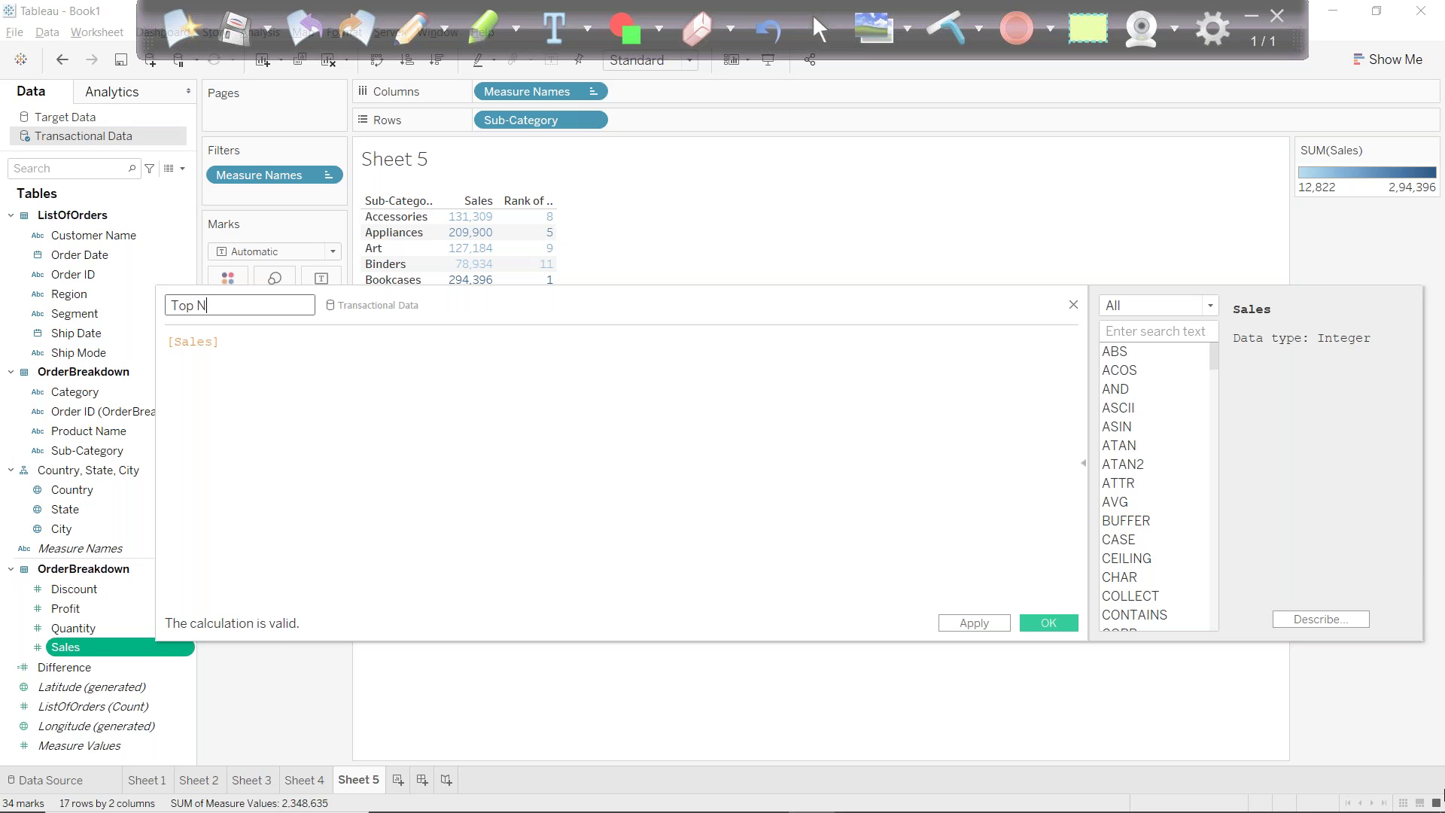
type(" Rank")
key("Tab")
Write the Top N Rank formula as RANK([Sales],'desc').
key("Home")
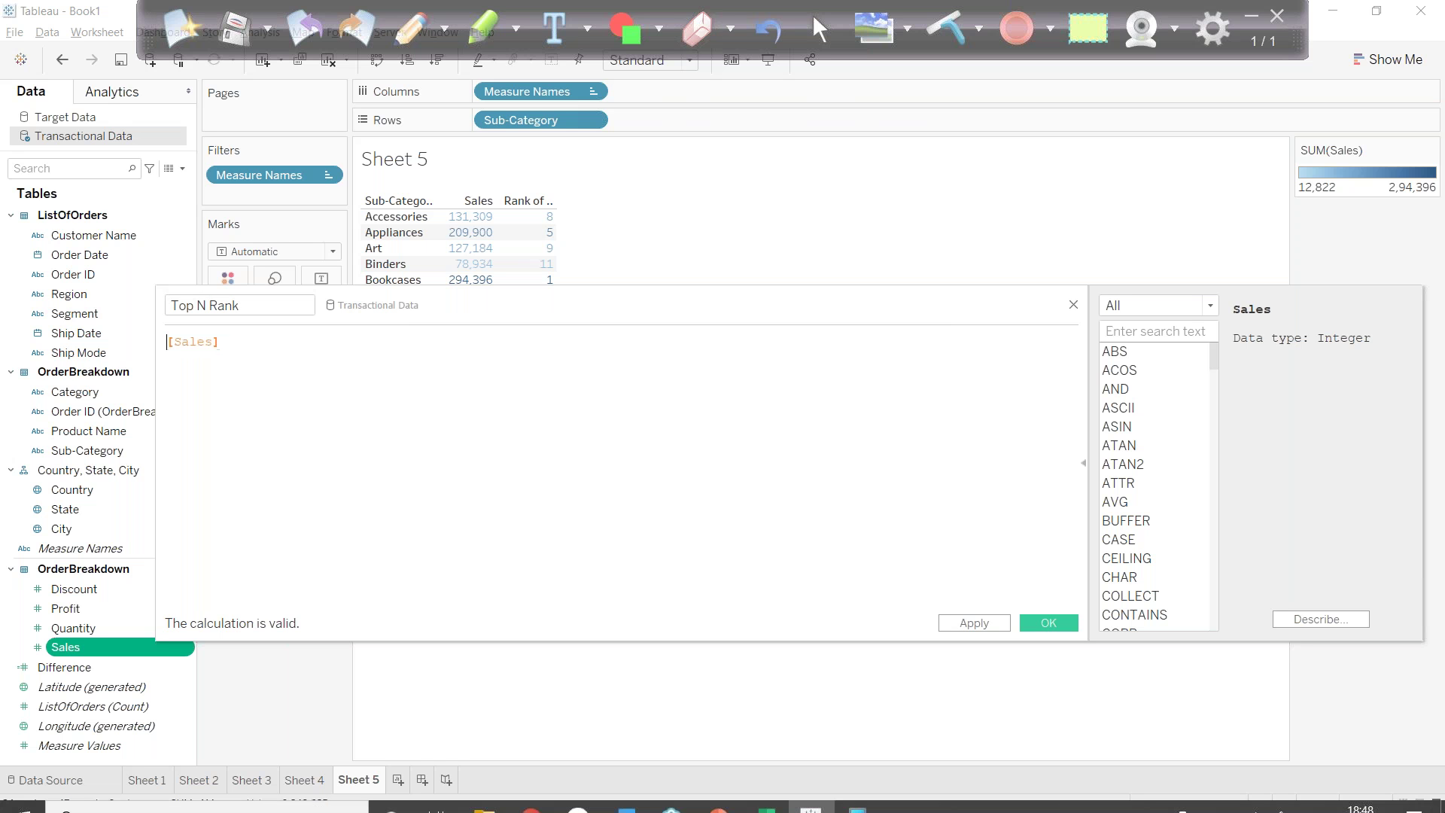
type("rank")
key("Return")
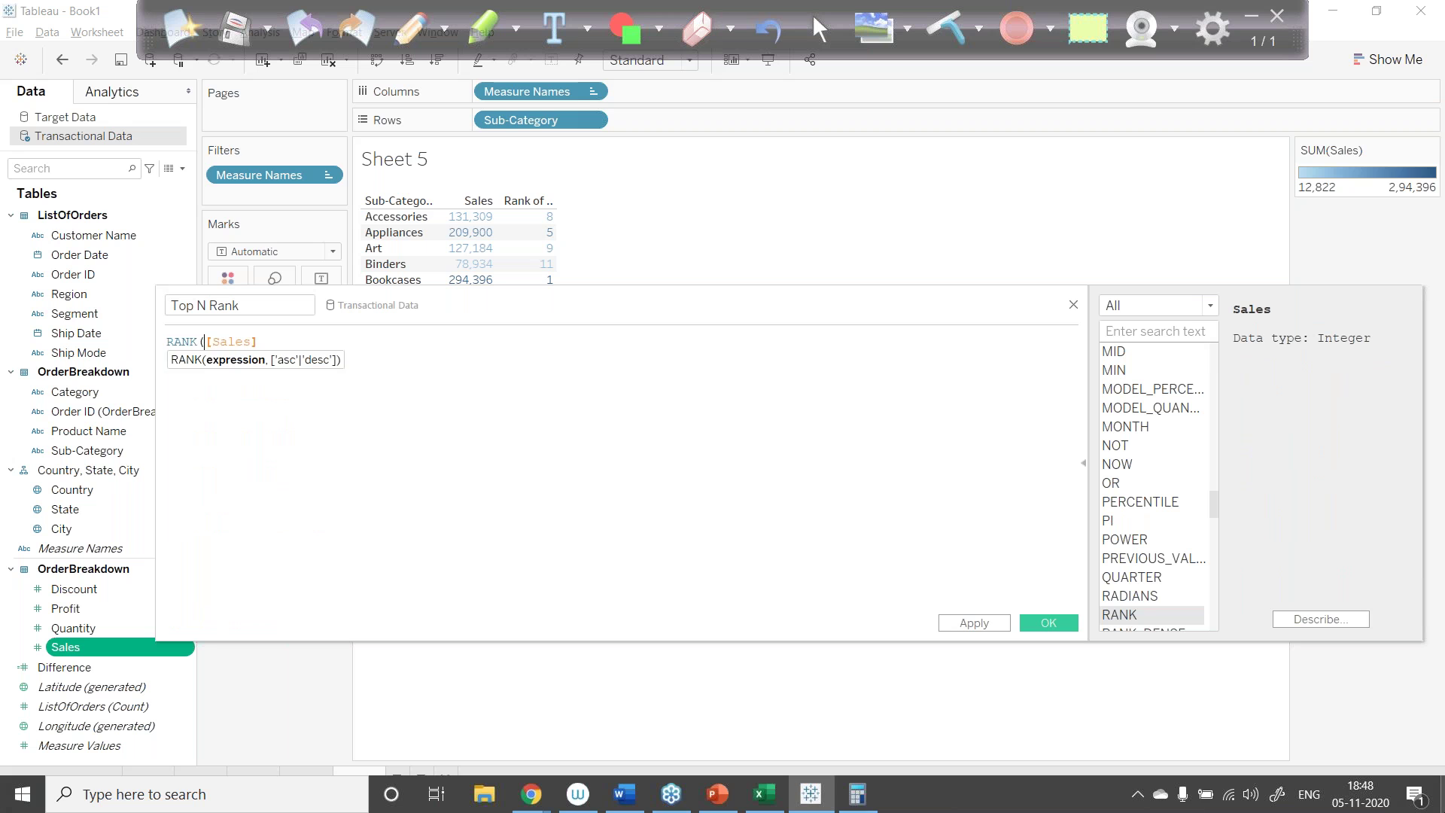
key("Right")
key("Right")
key("Right")
key("Right")
key("Right")
key("Right")
type(")")
type(",")
type("'des")
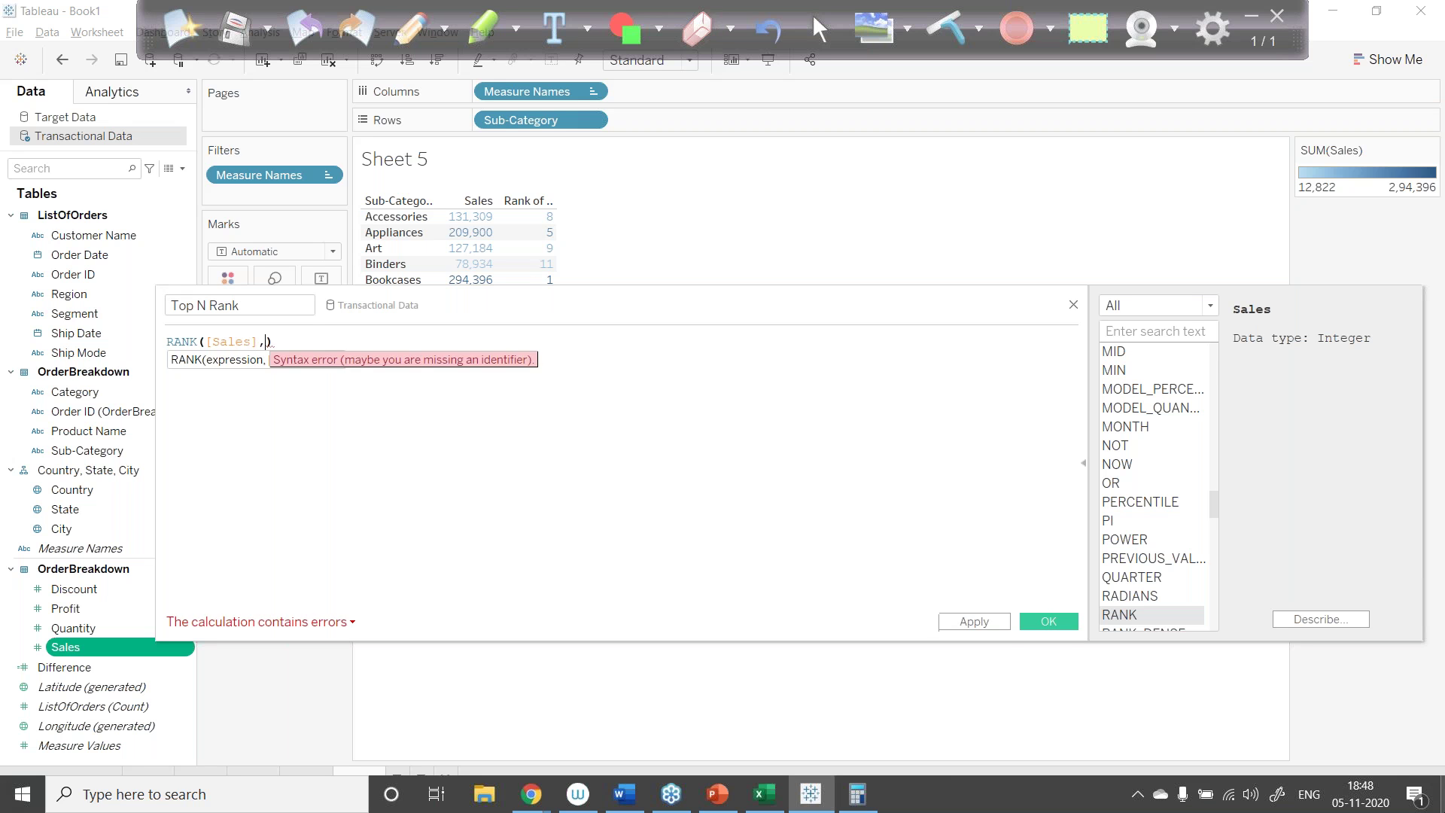
type("c'")
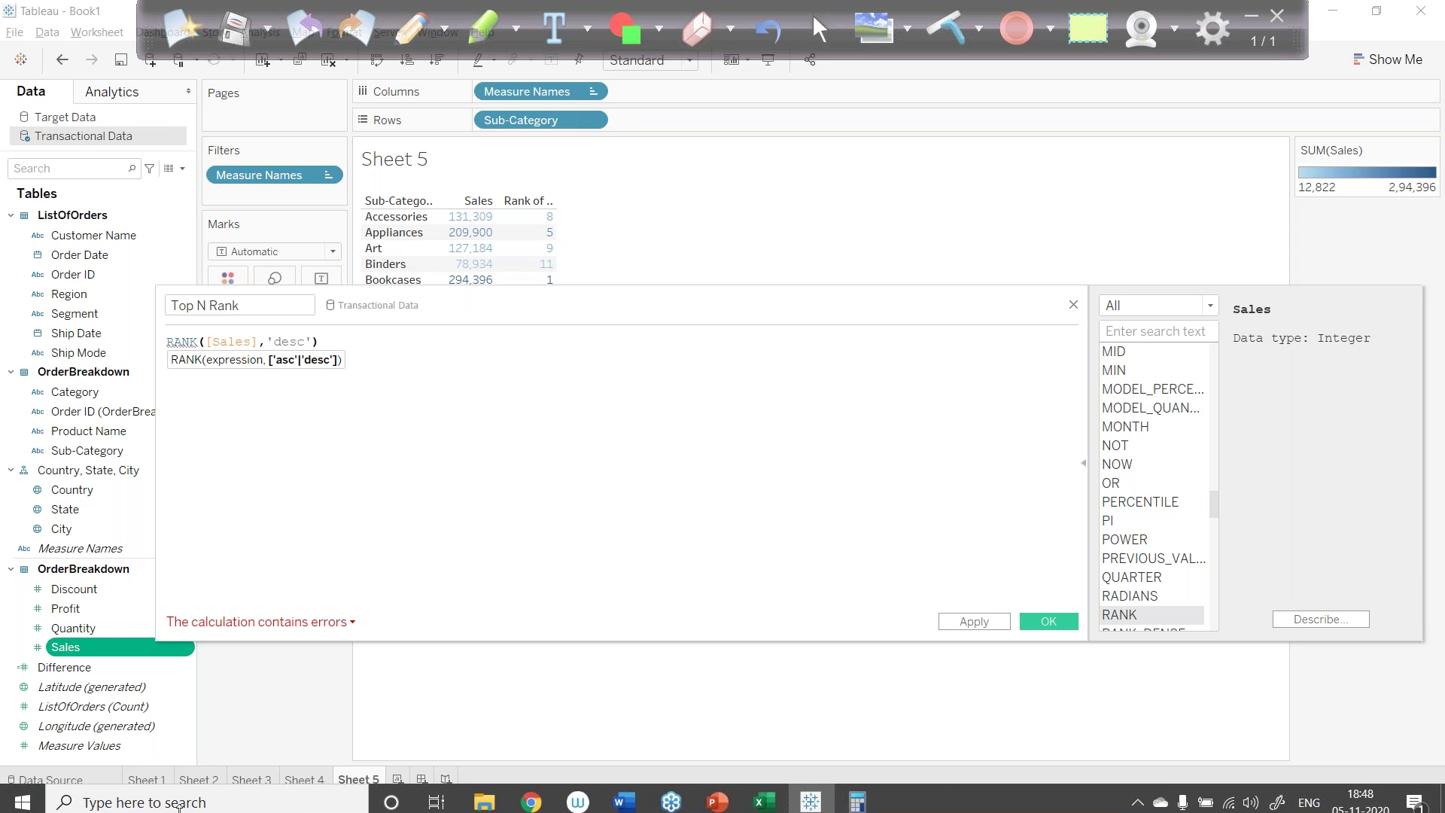
Aggregate Sales inside the formula so it reads RANK(sum([Sales]),'desc'), and save the calculated field.
left_click(204, 343)
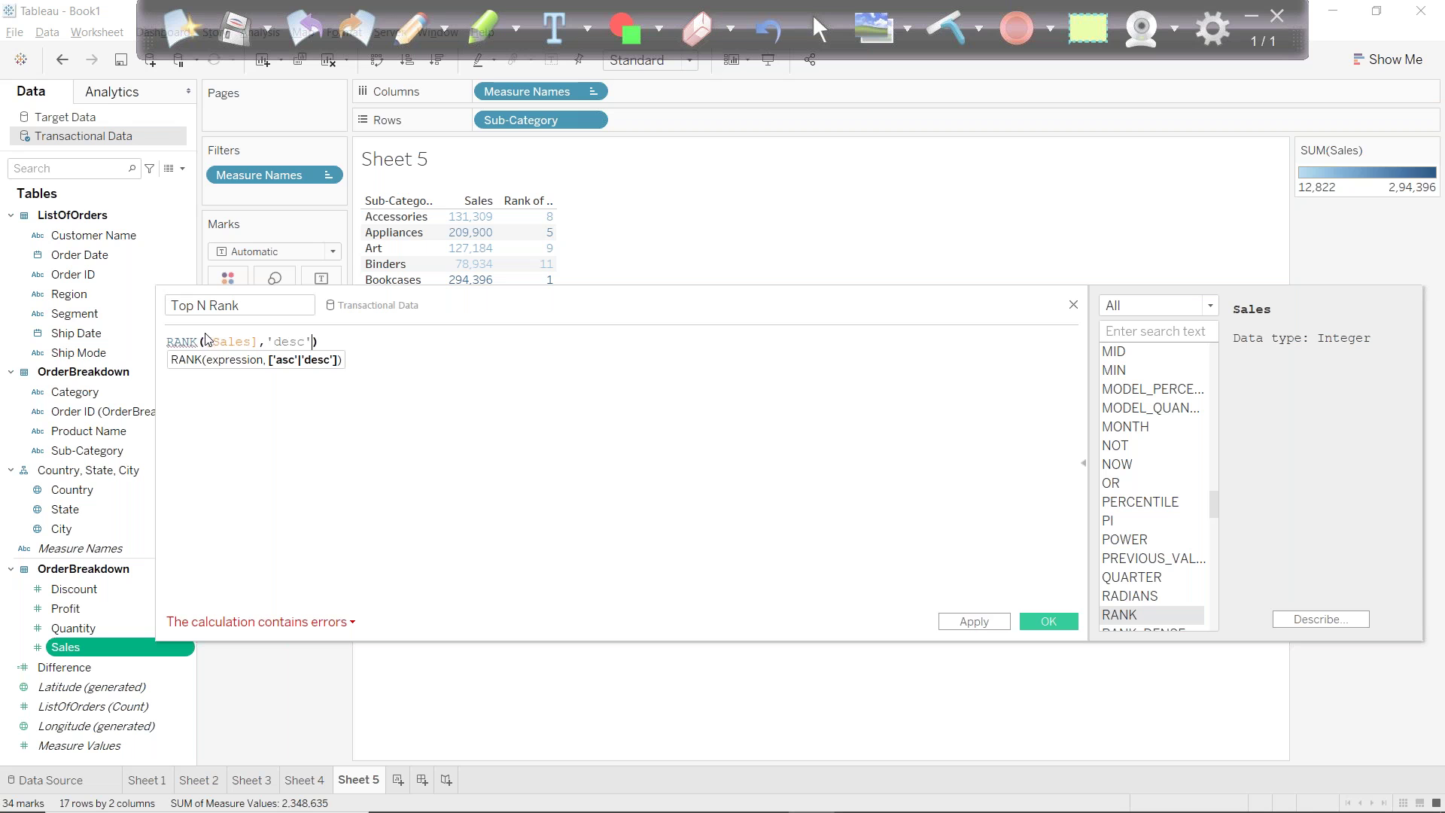
type("sum([Sales")
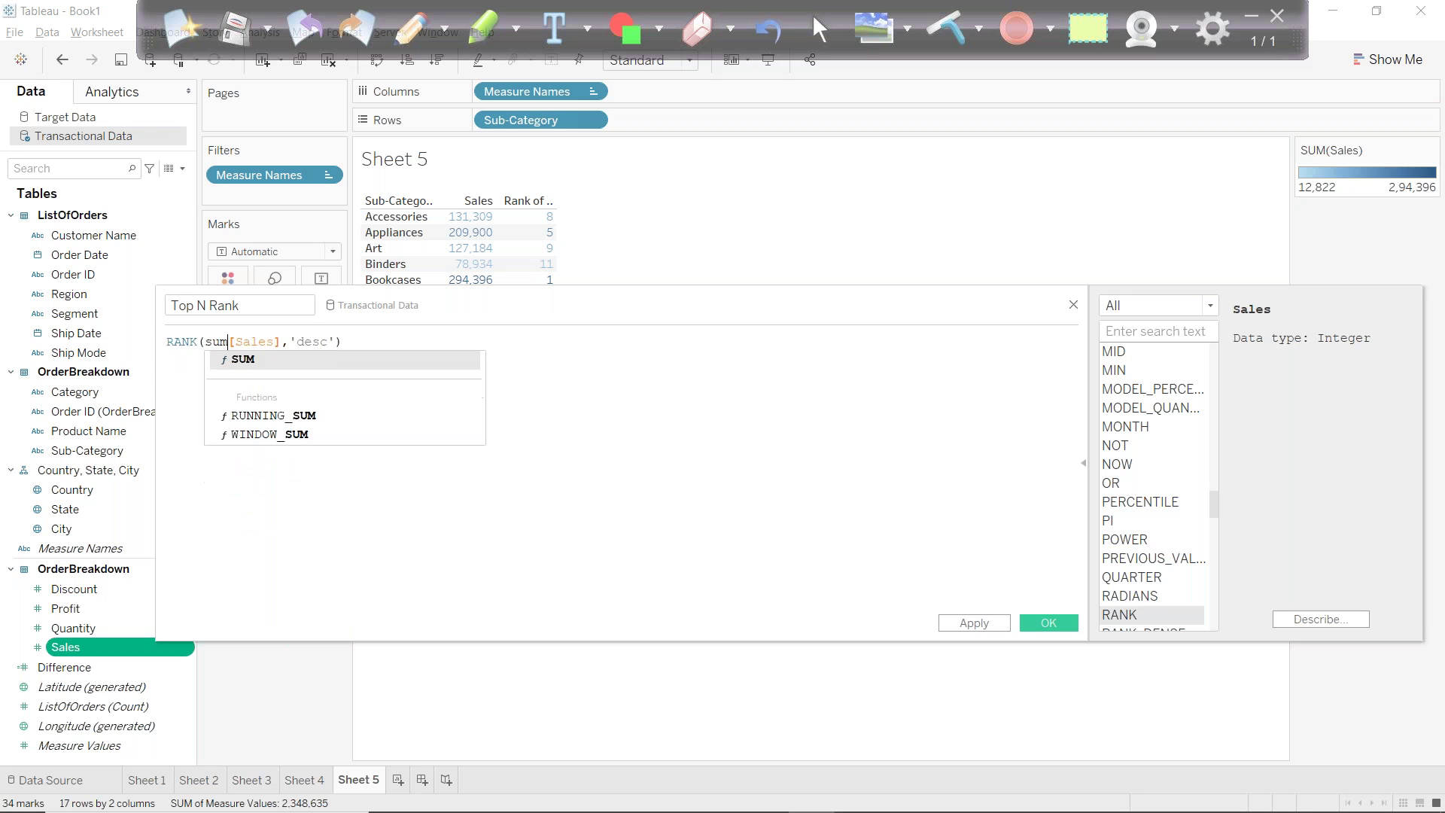
type("])")
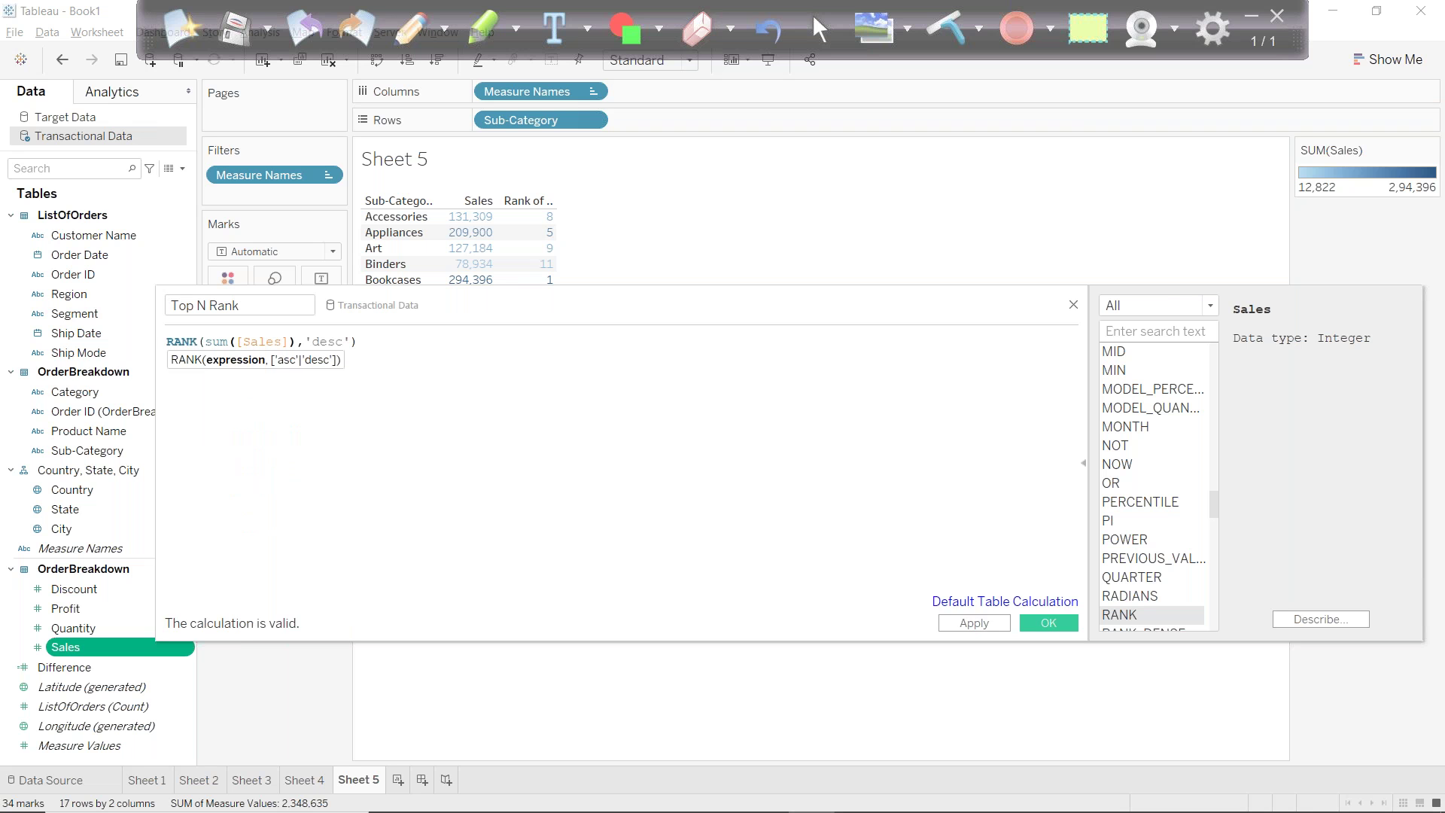
key("Return")
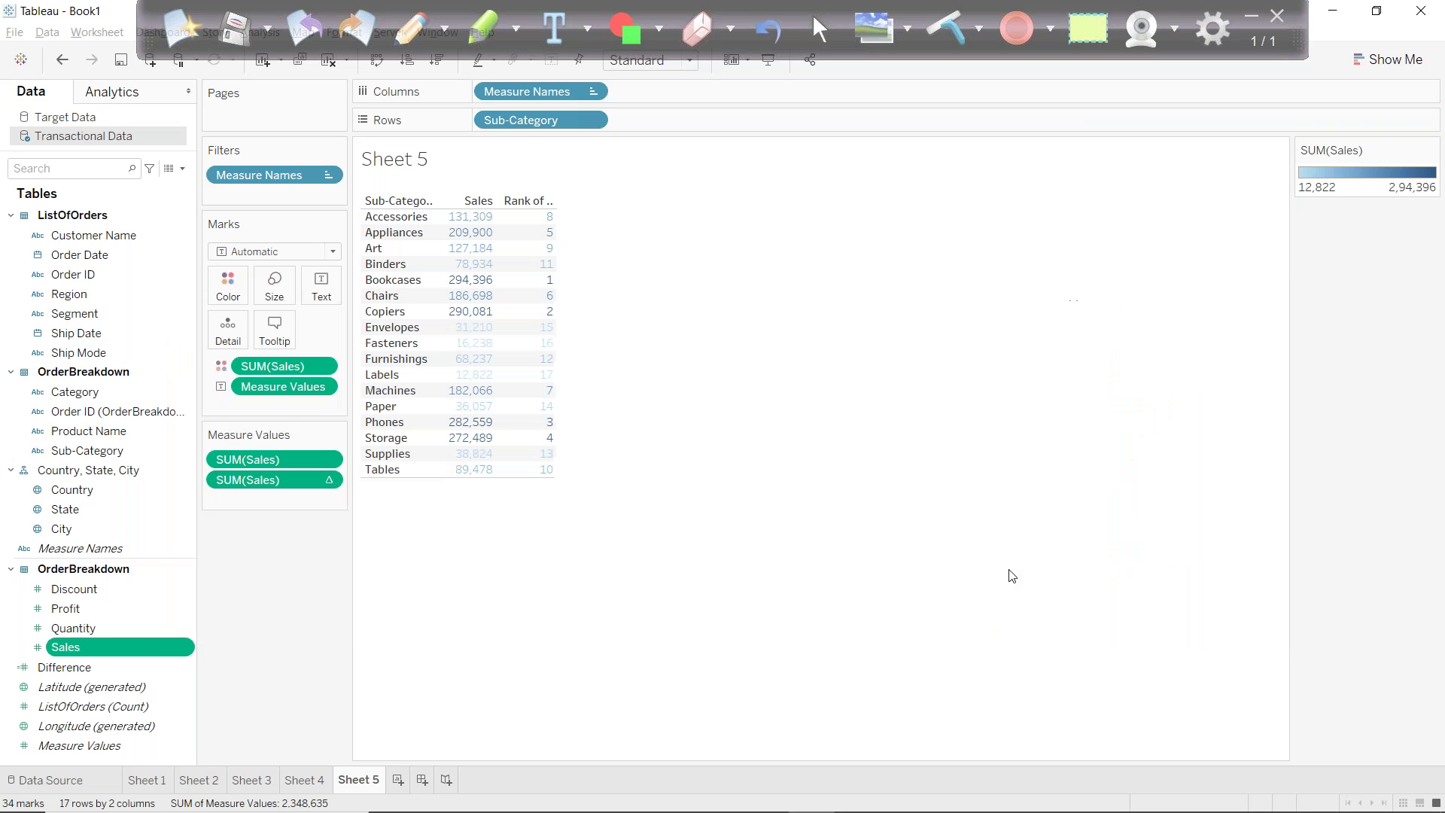
right_click(69, 685)
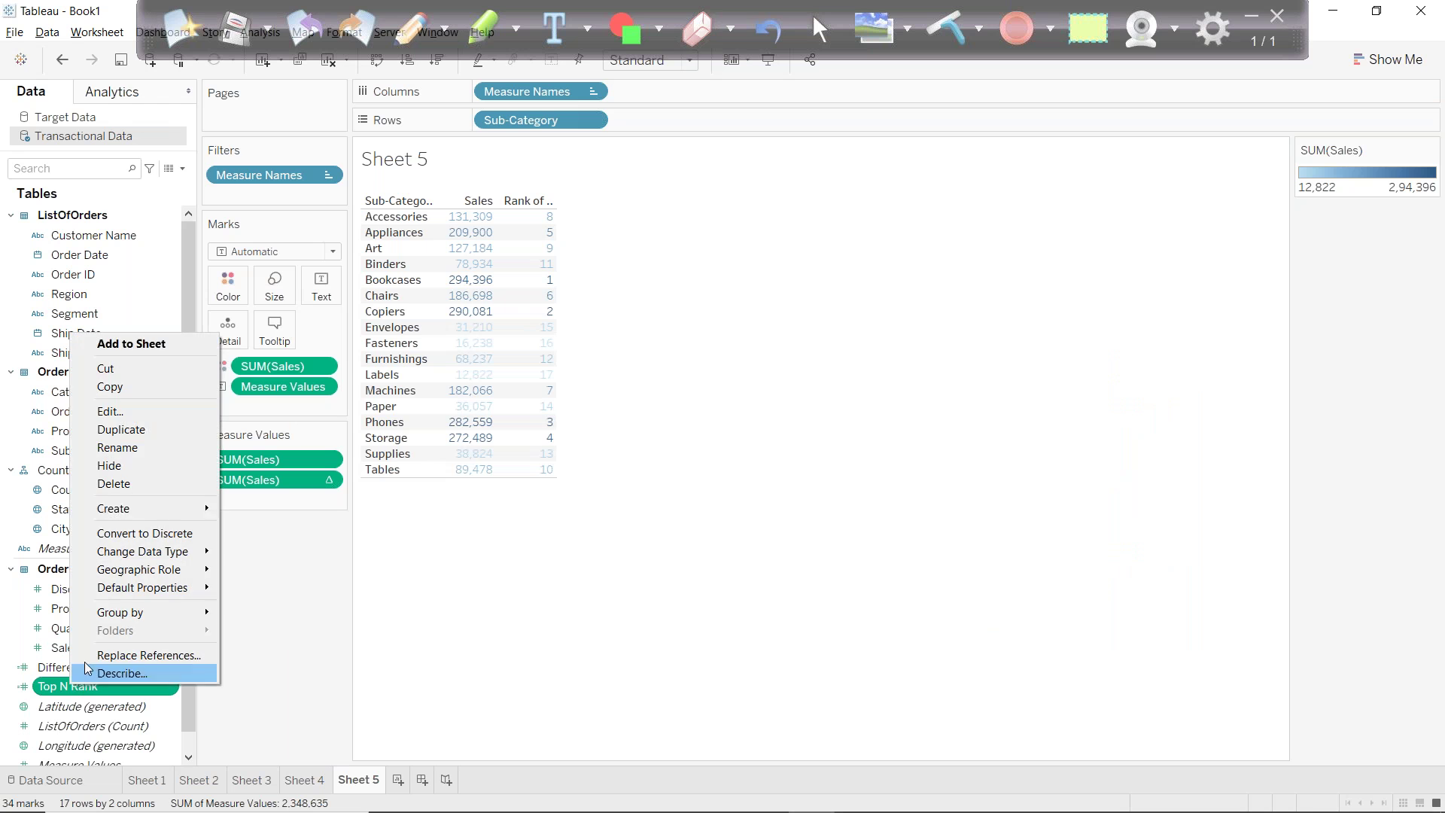
left_click(139, 411)
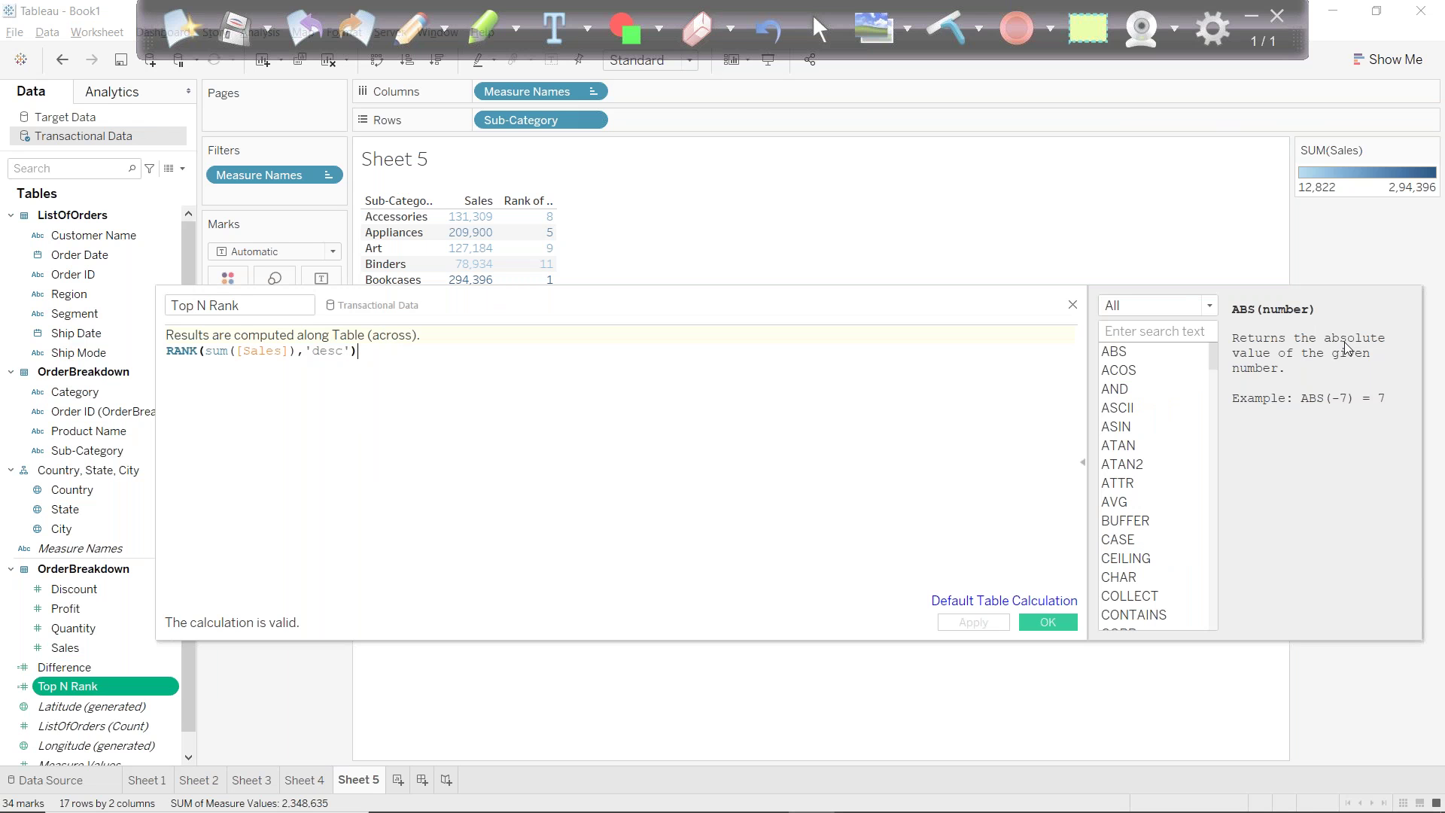
type("<")
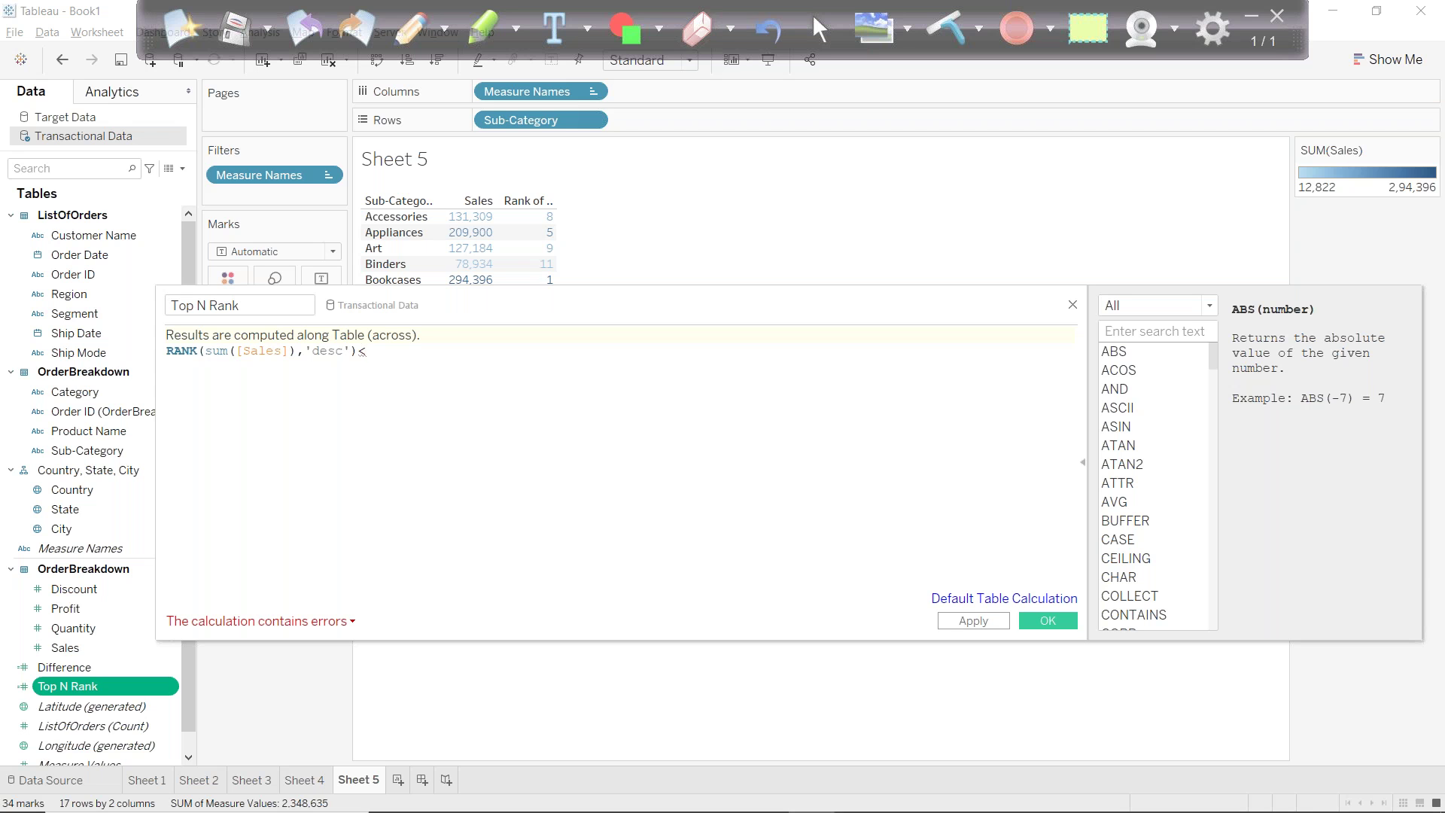
key("BackSpace")
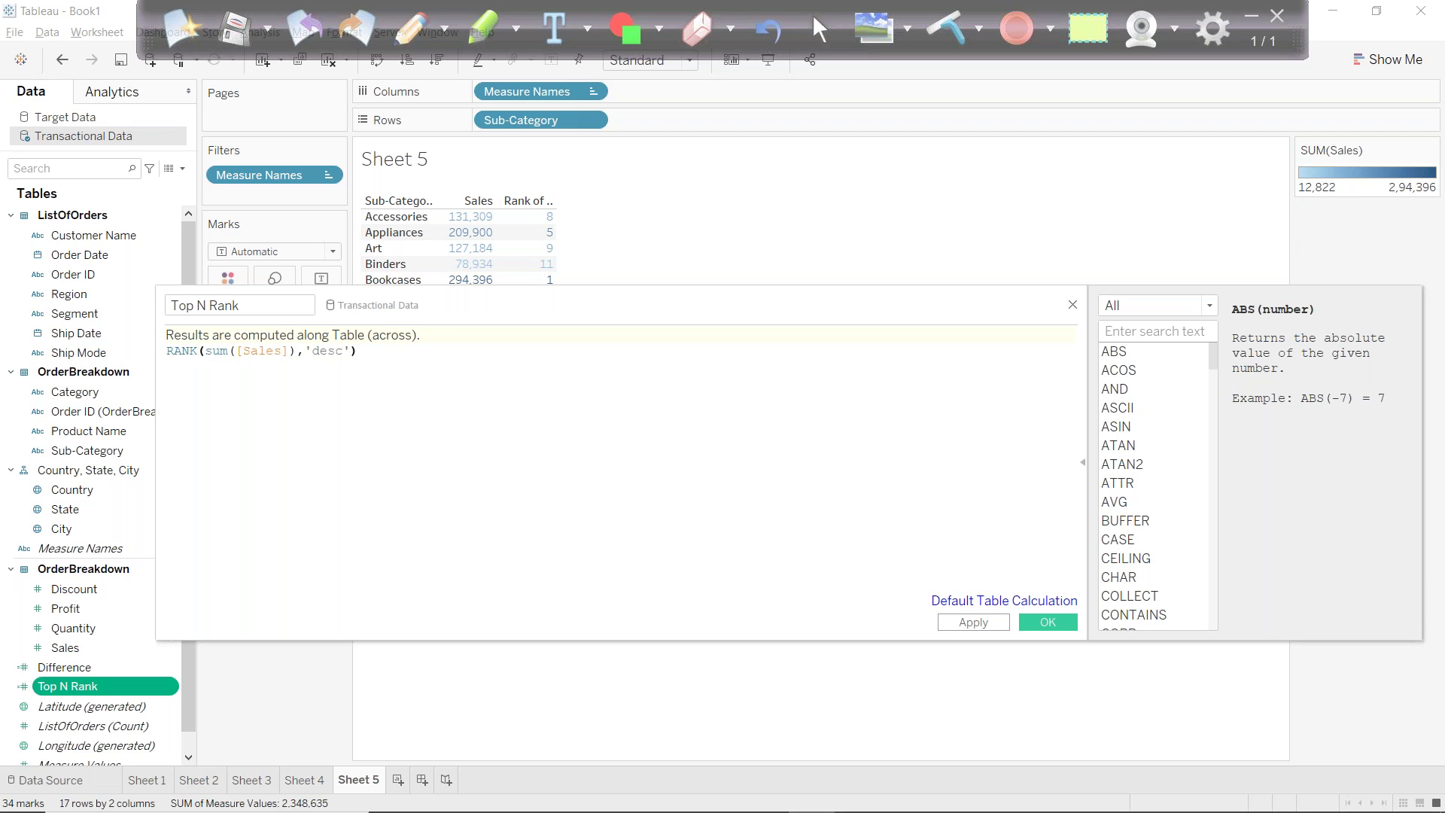
left_click(1048, 621)
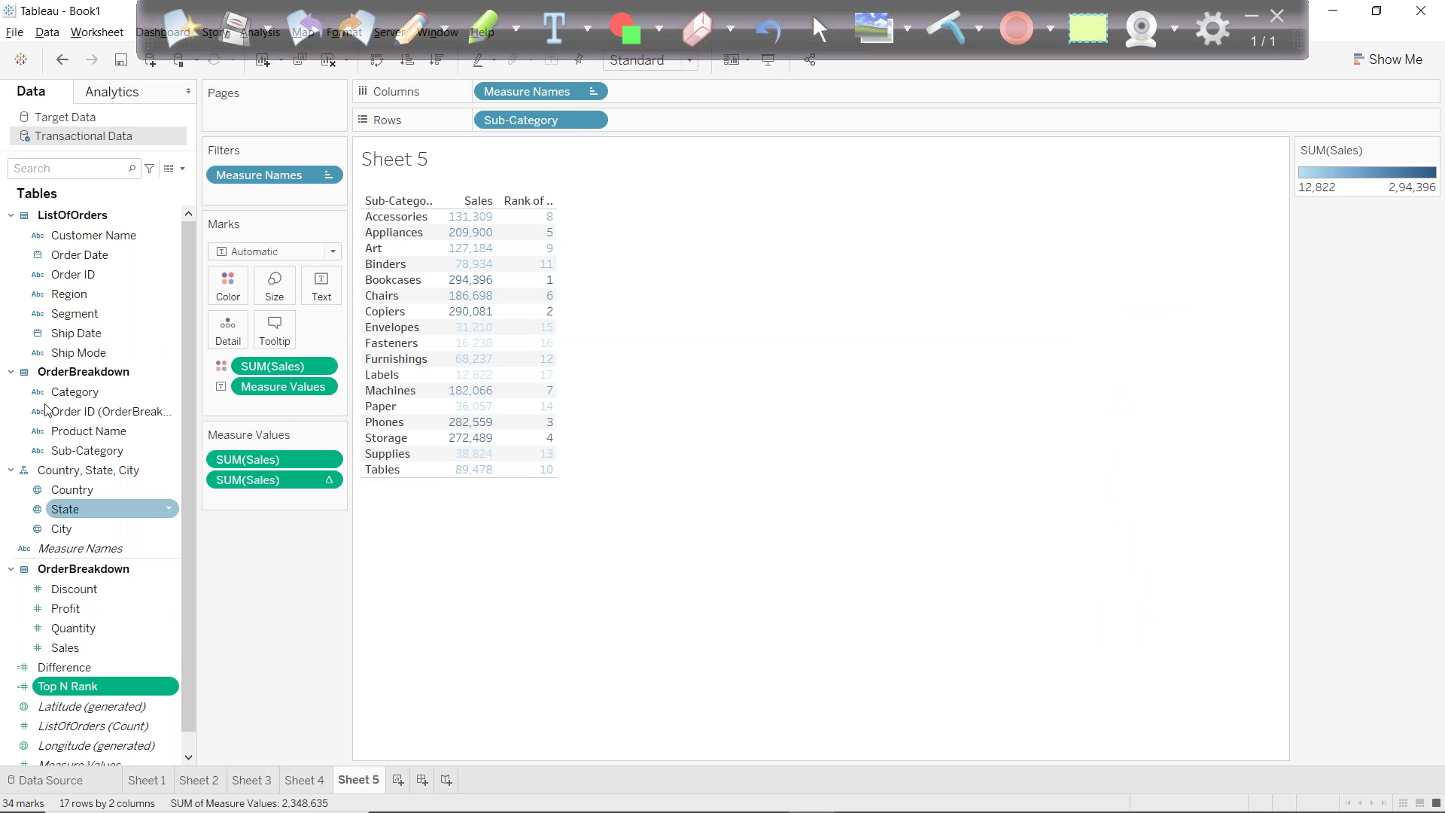
Start a new parameter with a range of allowable values, minimum 1, maximum 5 and step size 1.
left_click(182, 168)
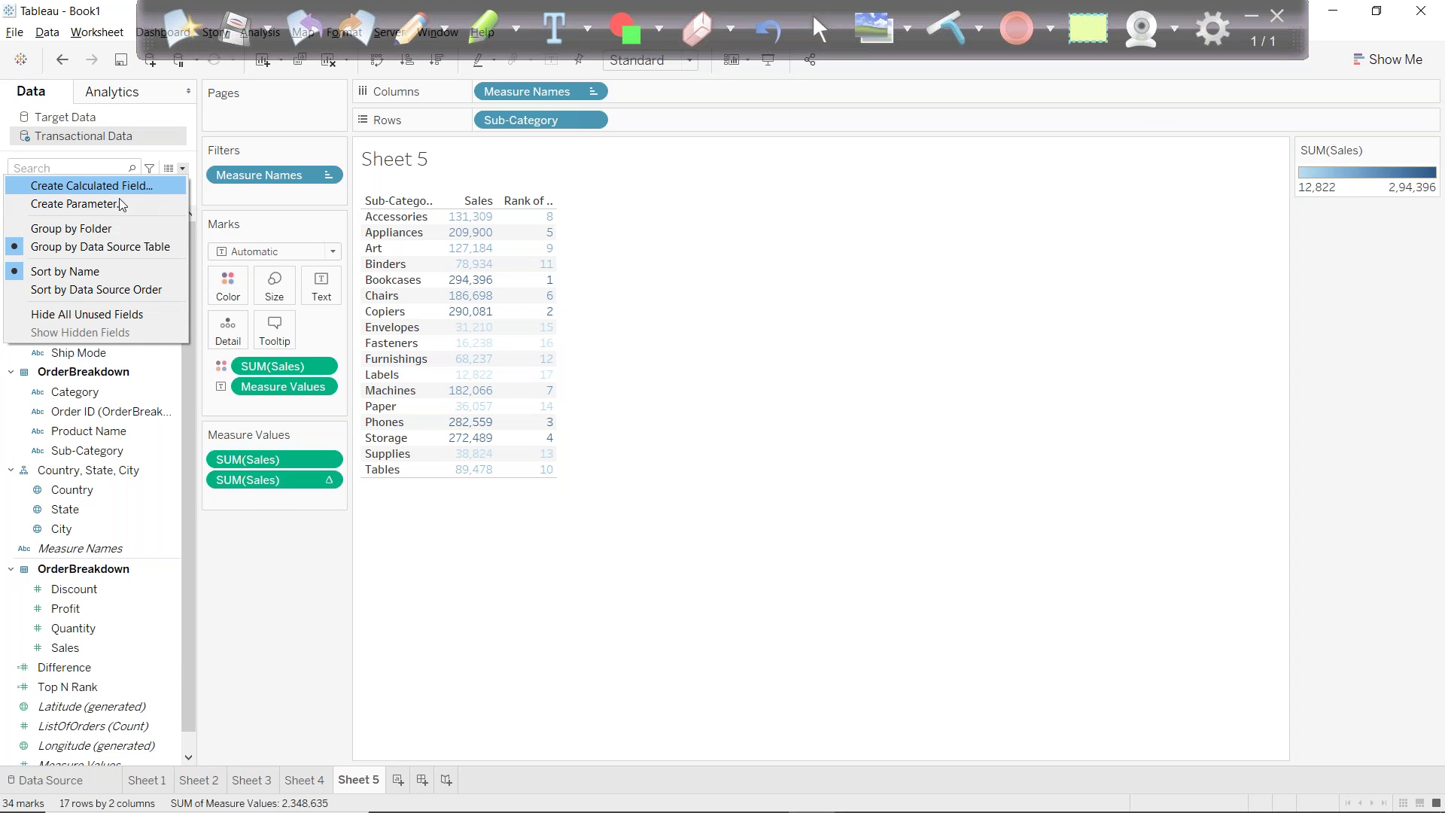
left_click(119, 202)
left_click(764, 475)
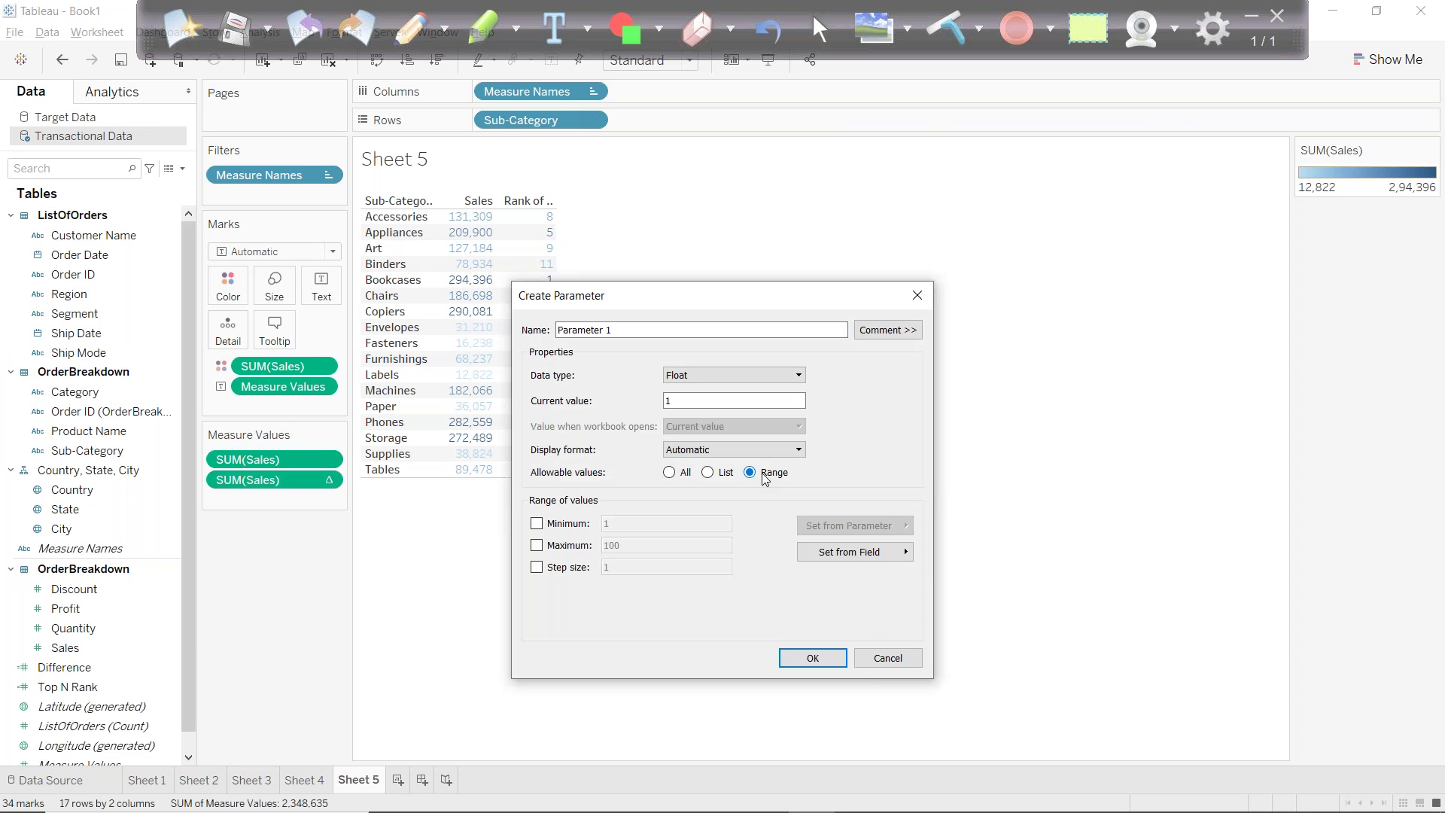
left_click(536, 523)
left_click(536, 544)
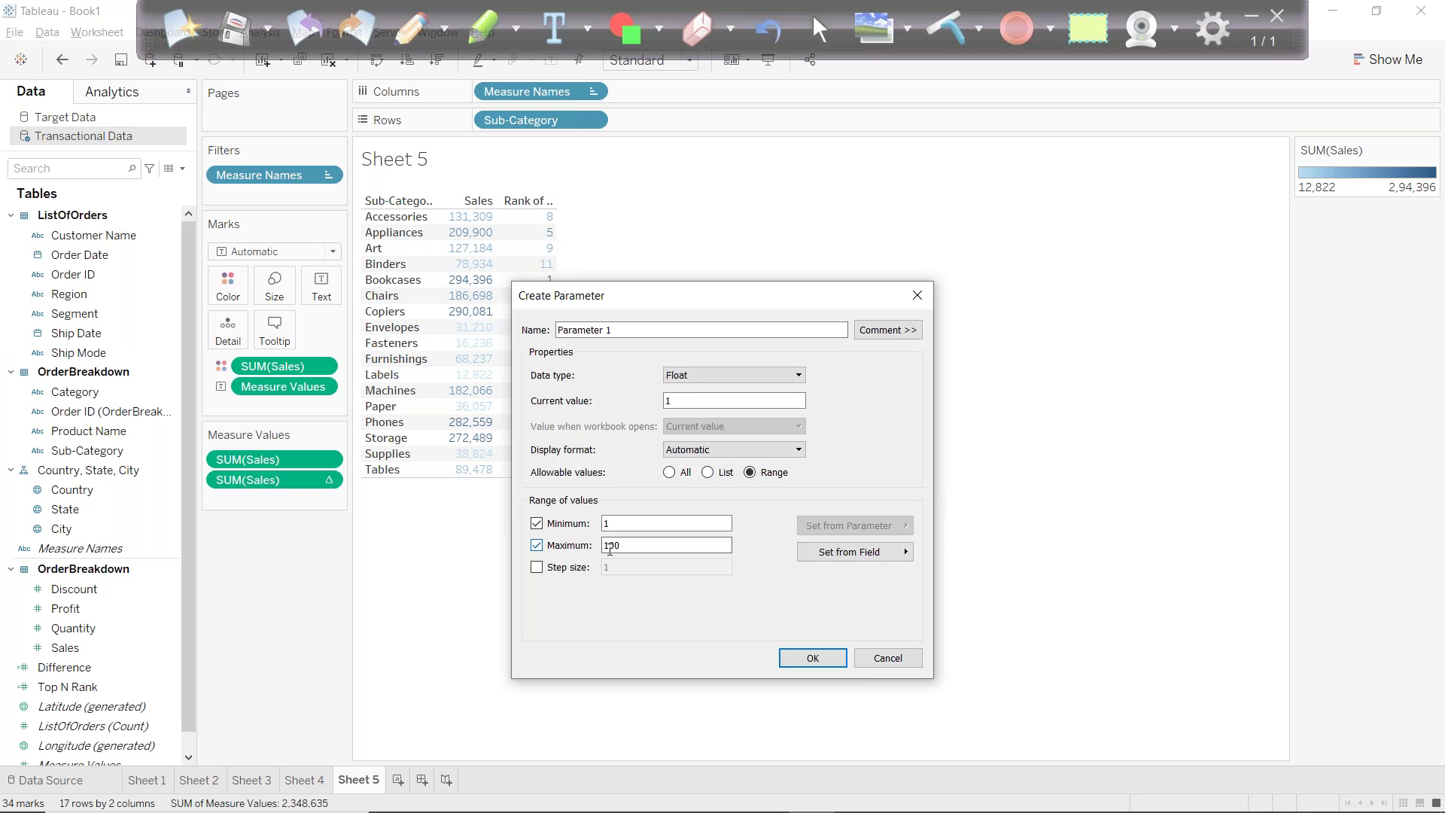
left_click(535, 566)
double_click(632, 545)
key("BackSpace")
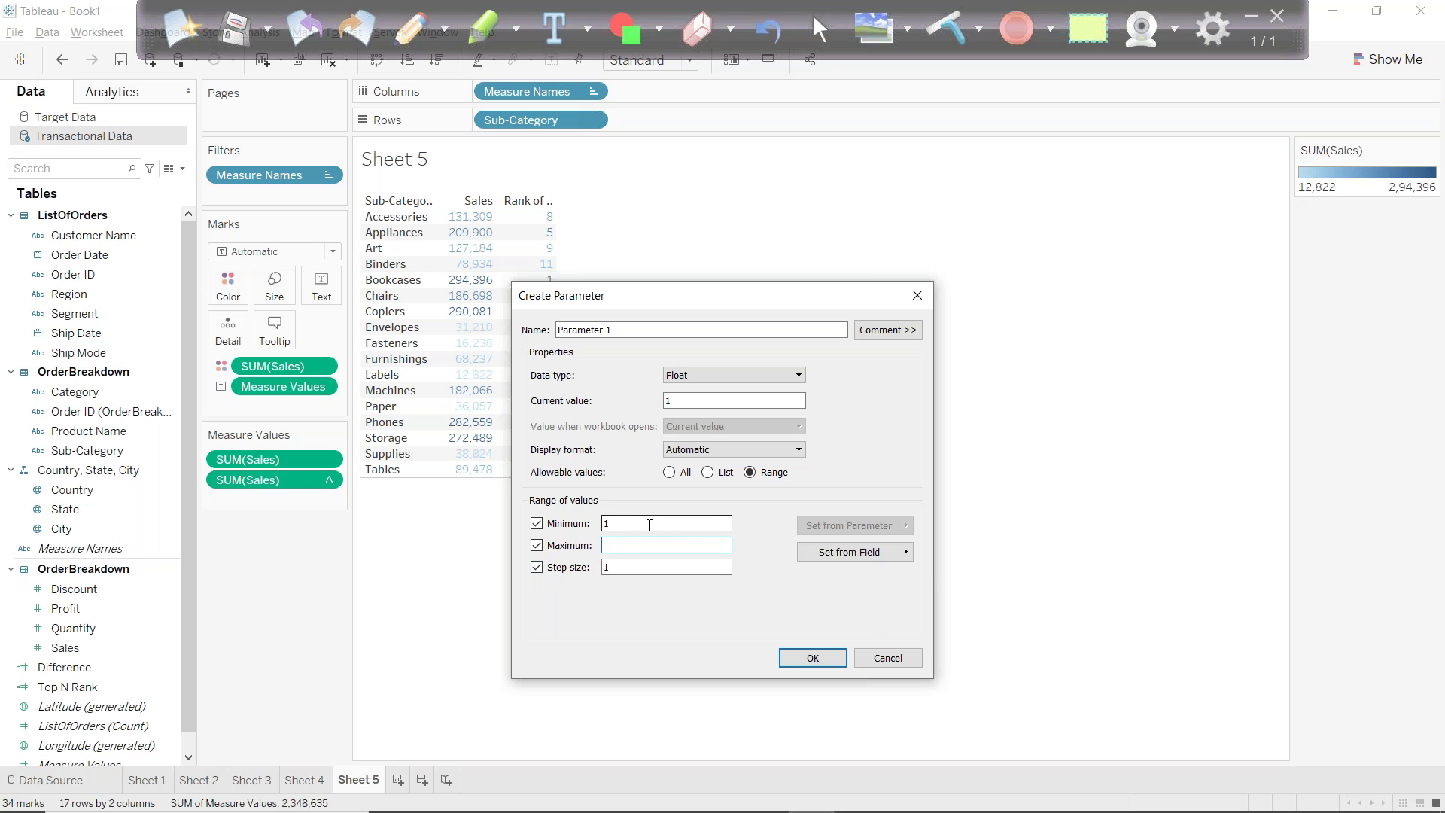
type("5")
Name the parameter rankpar and create it.
left_click_drag(614, 329, 492, 332)
type("rank")
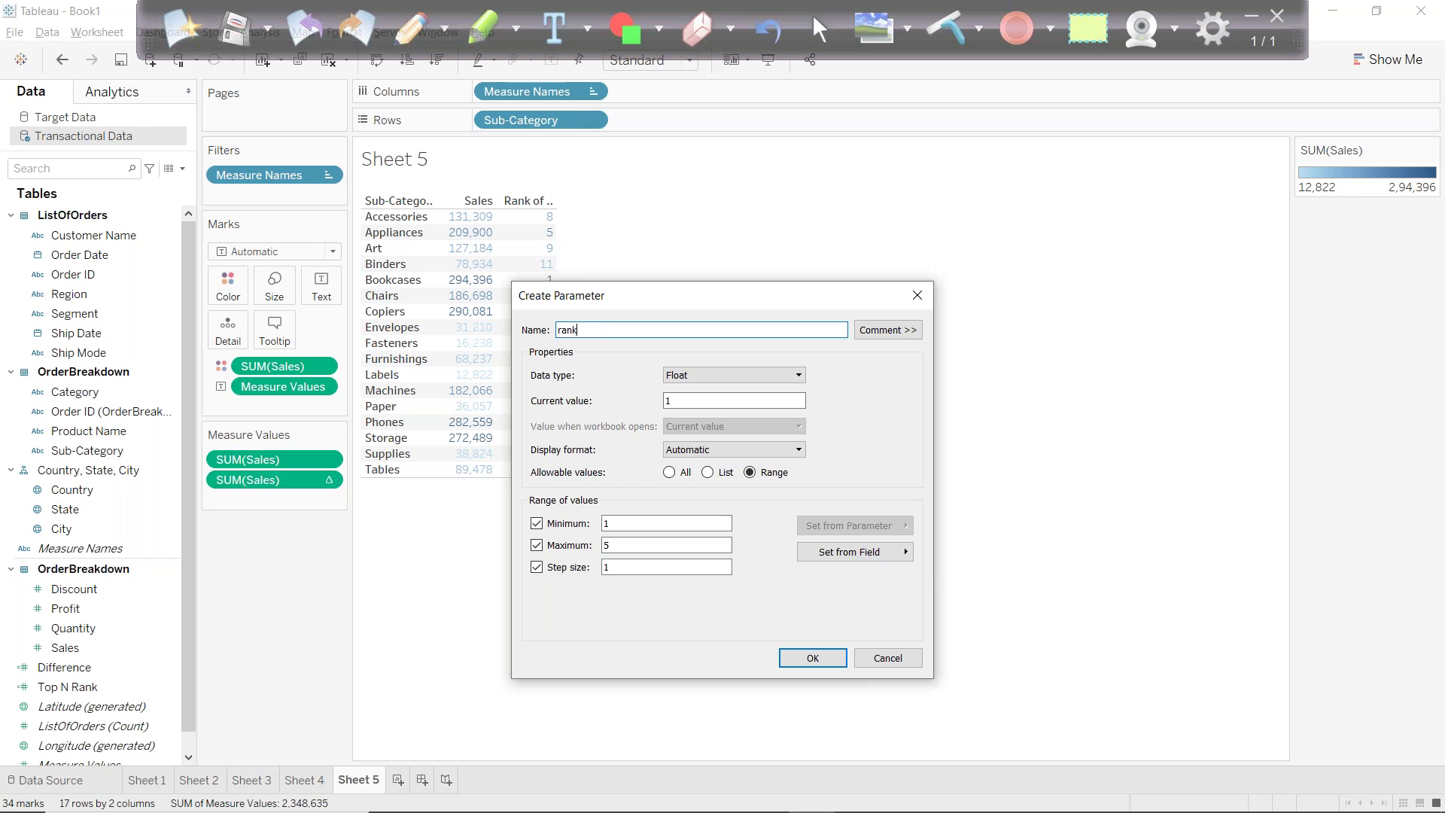
type("par")
key("Return")
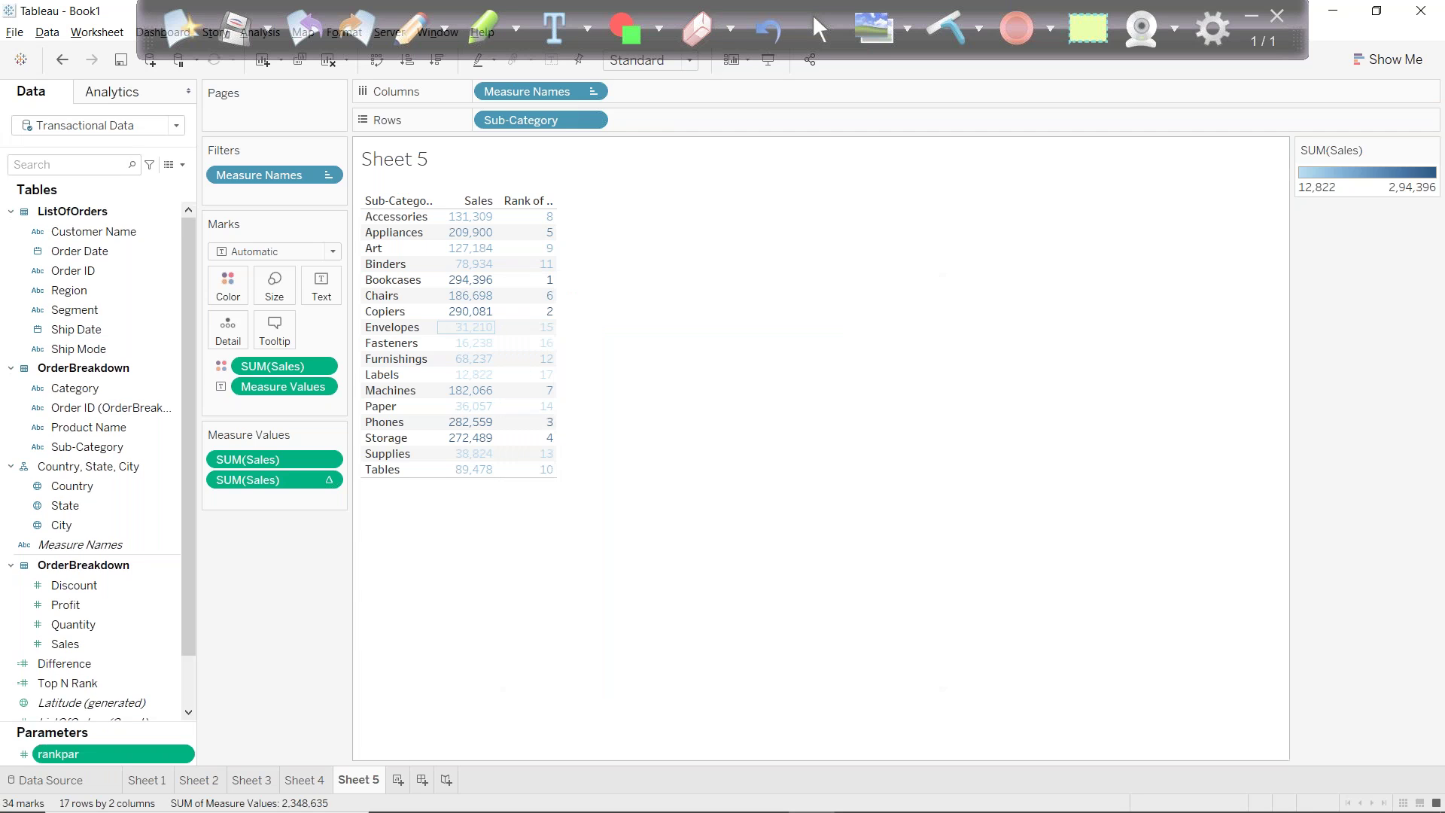
Start a calculated field based on Top N Rank and write its formula as [Top N Rank]<[rankpar].
right_click(74, 683)
mouse_move(128, 514)
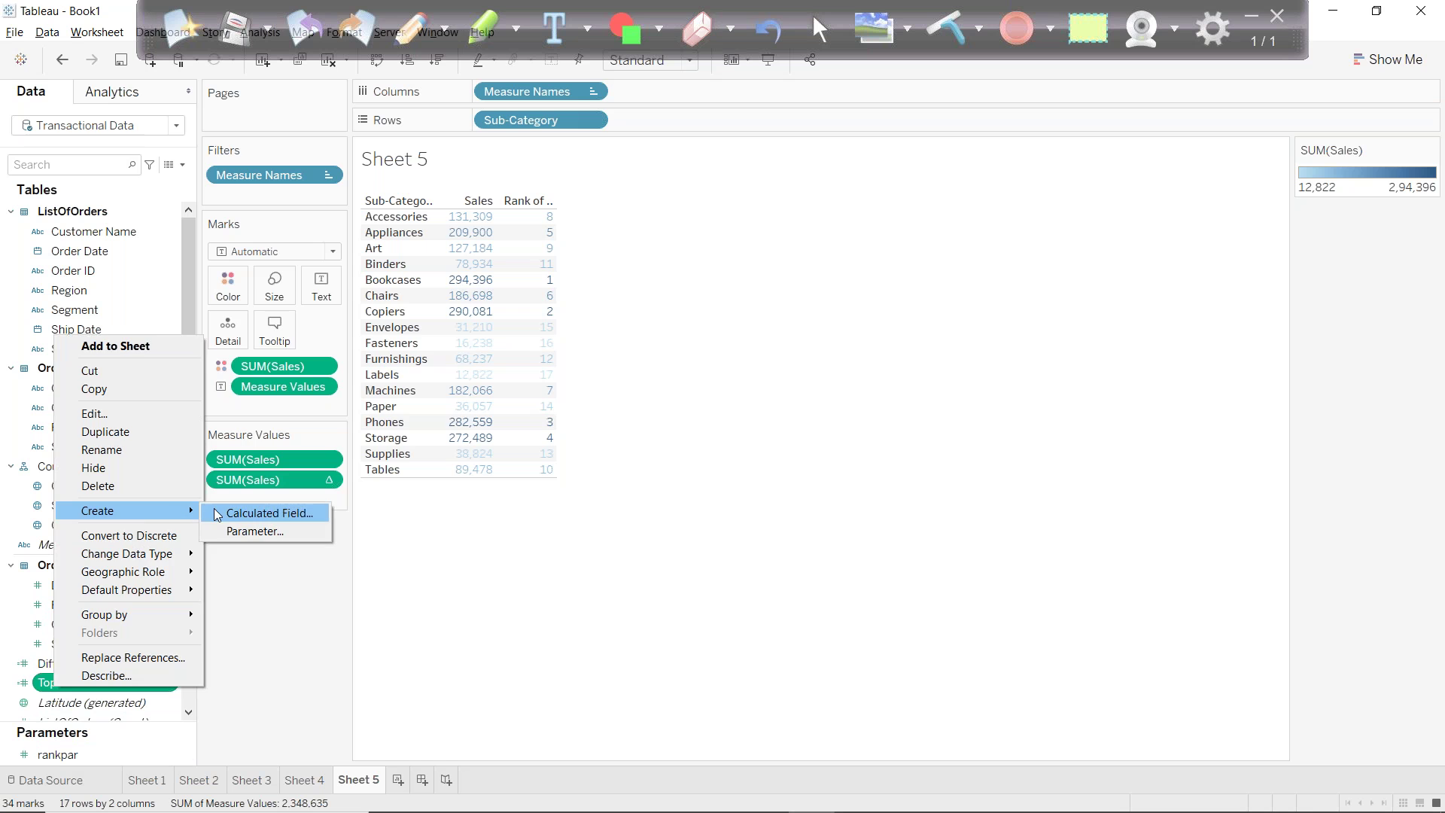
left_click(265, 513)
type("<")
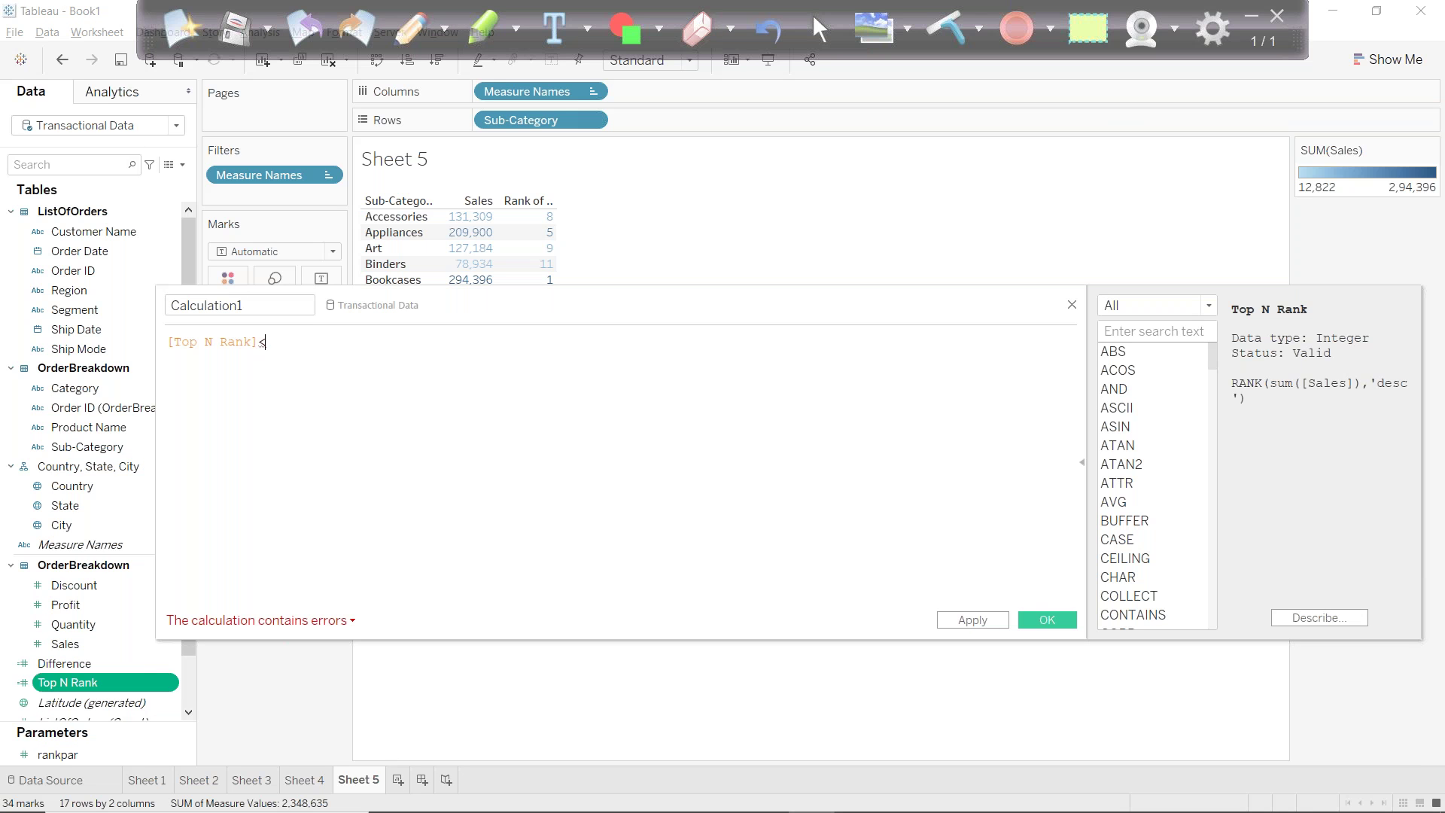
type("ran")
key("Down")
key("Down")
key("Down")
key("Down")
key("Down")
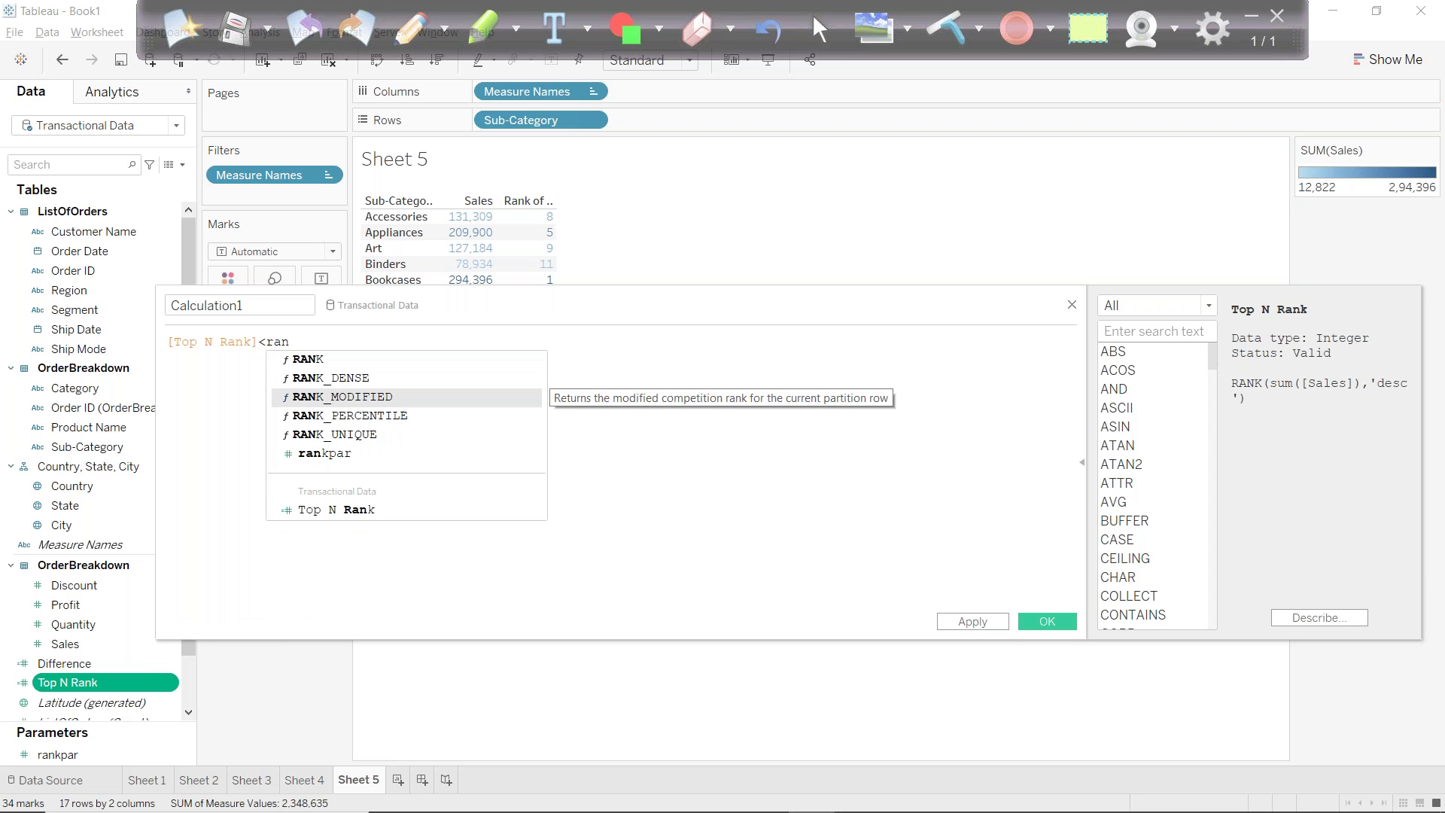
key("Return")
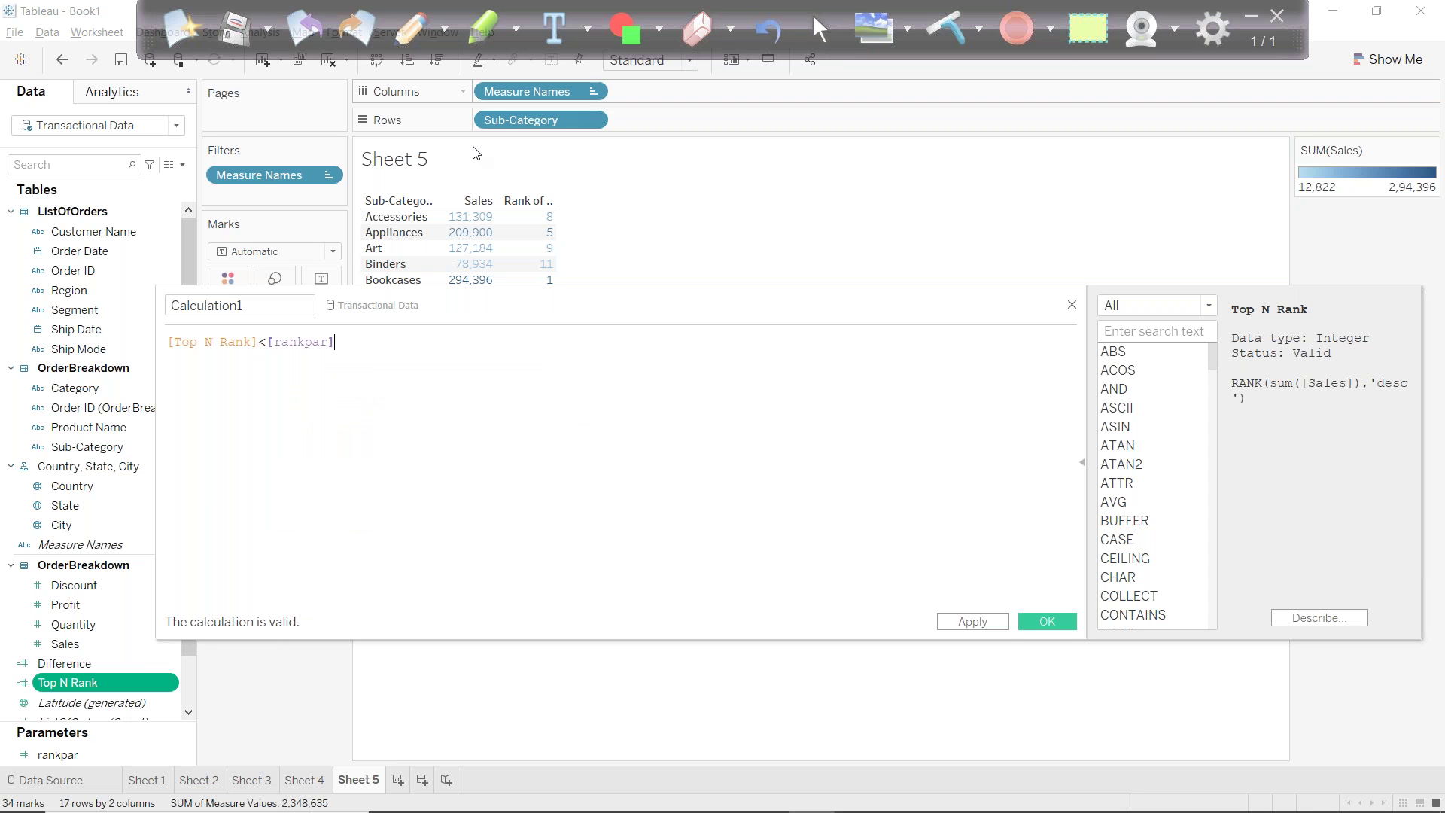
Save the calculated field as Top N and add it as a filter on the sheet without selecting any value.
left_click_drag(245, 306, 170, 306)
type("Top N")
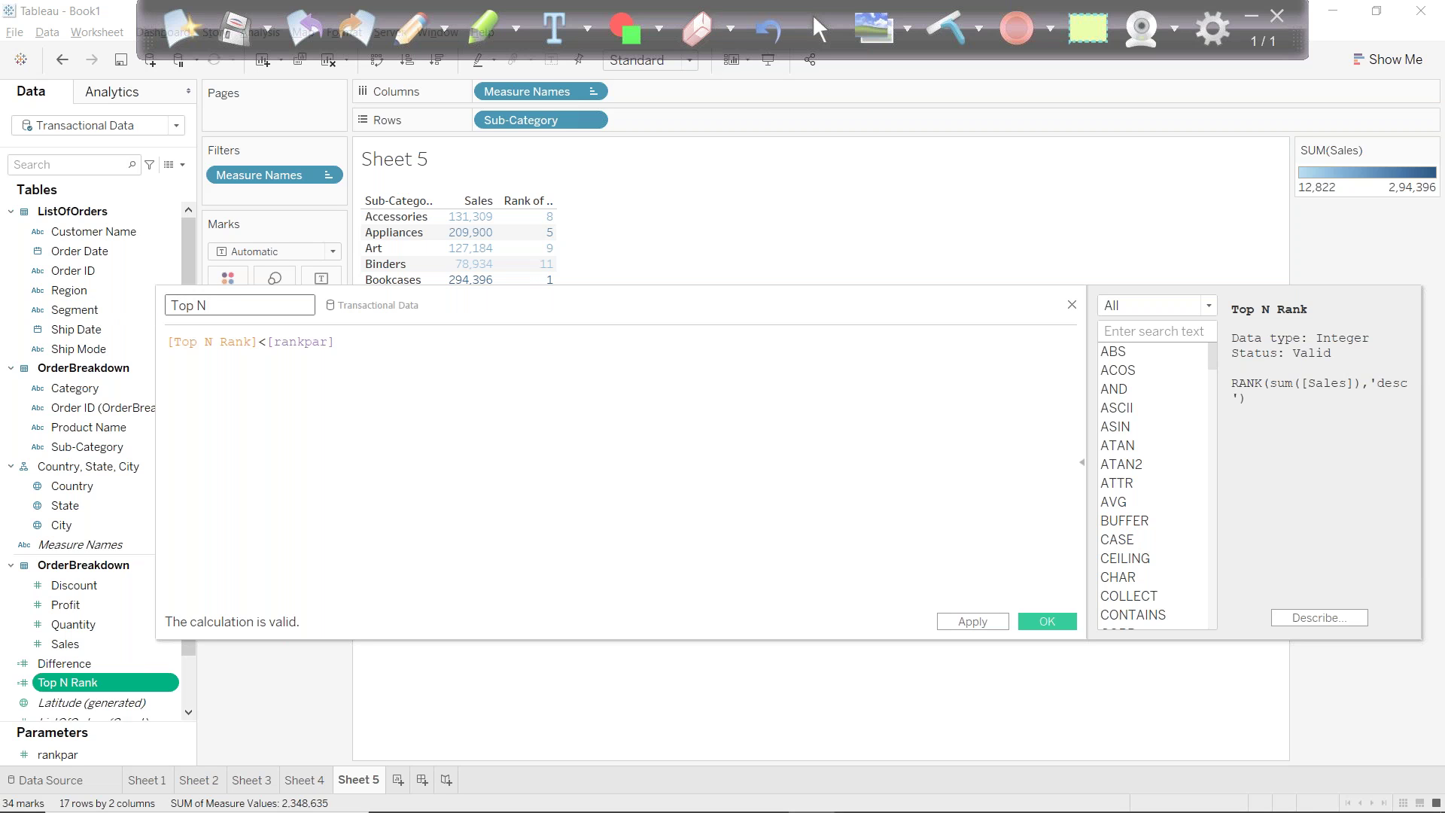
left_click(1046, 622)
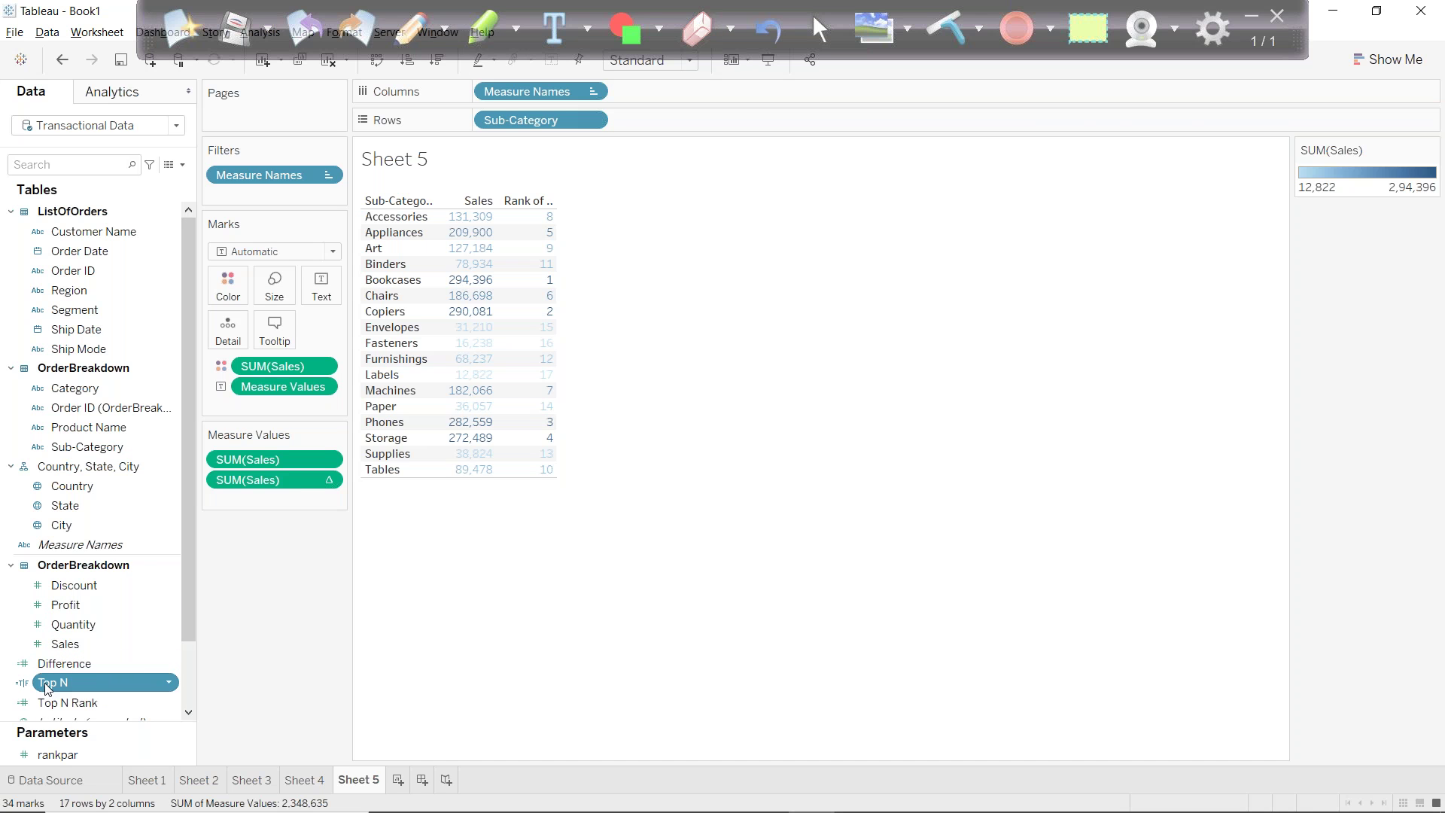
mouse_move(51, 686)
left_mouse_down()
mouse_move(178, 384)
mouse_move(226, 188)
left_mouse_up()
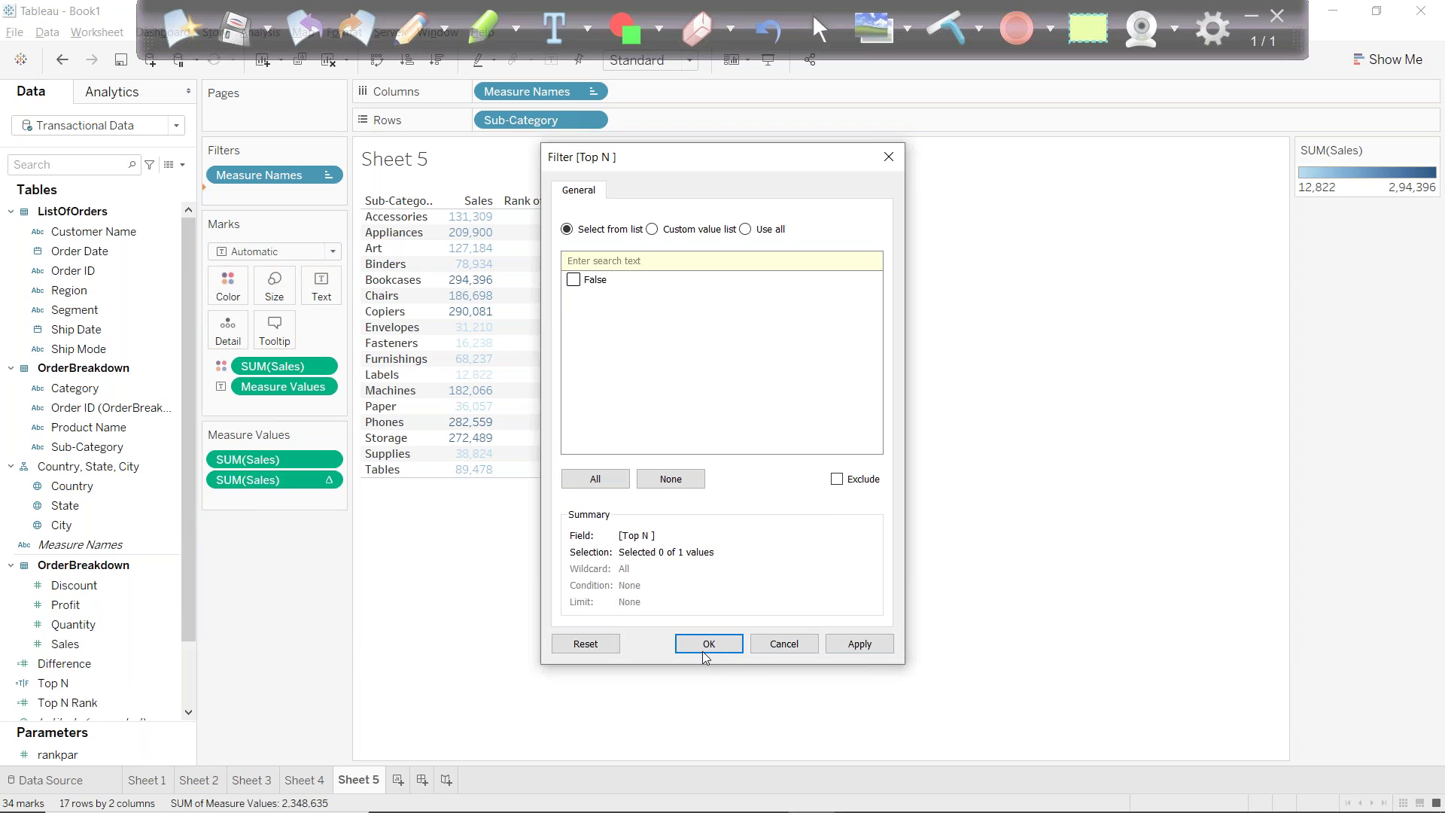
left_click(706, 644)
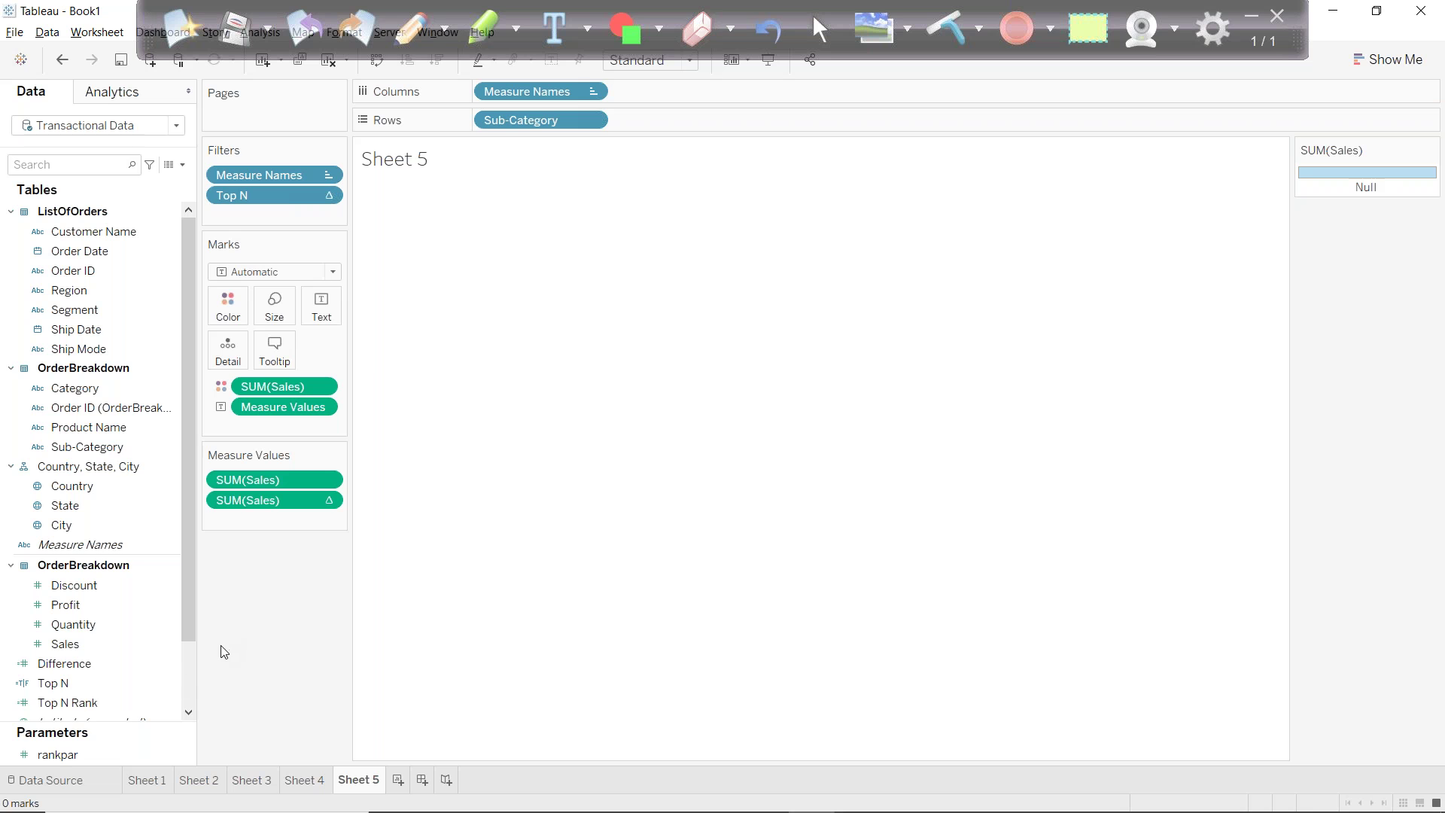
Show the rankpar parameter control on the sheet and set it to 2.
right_click(81, 745)
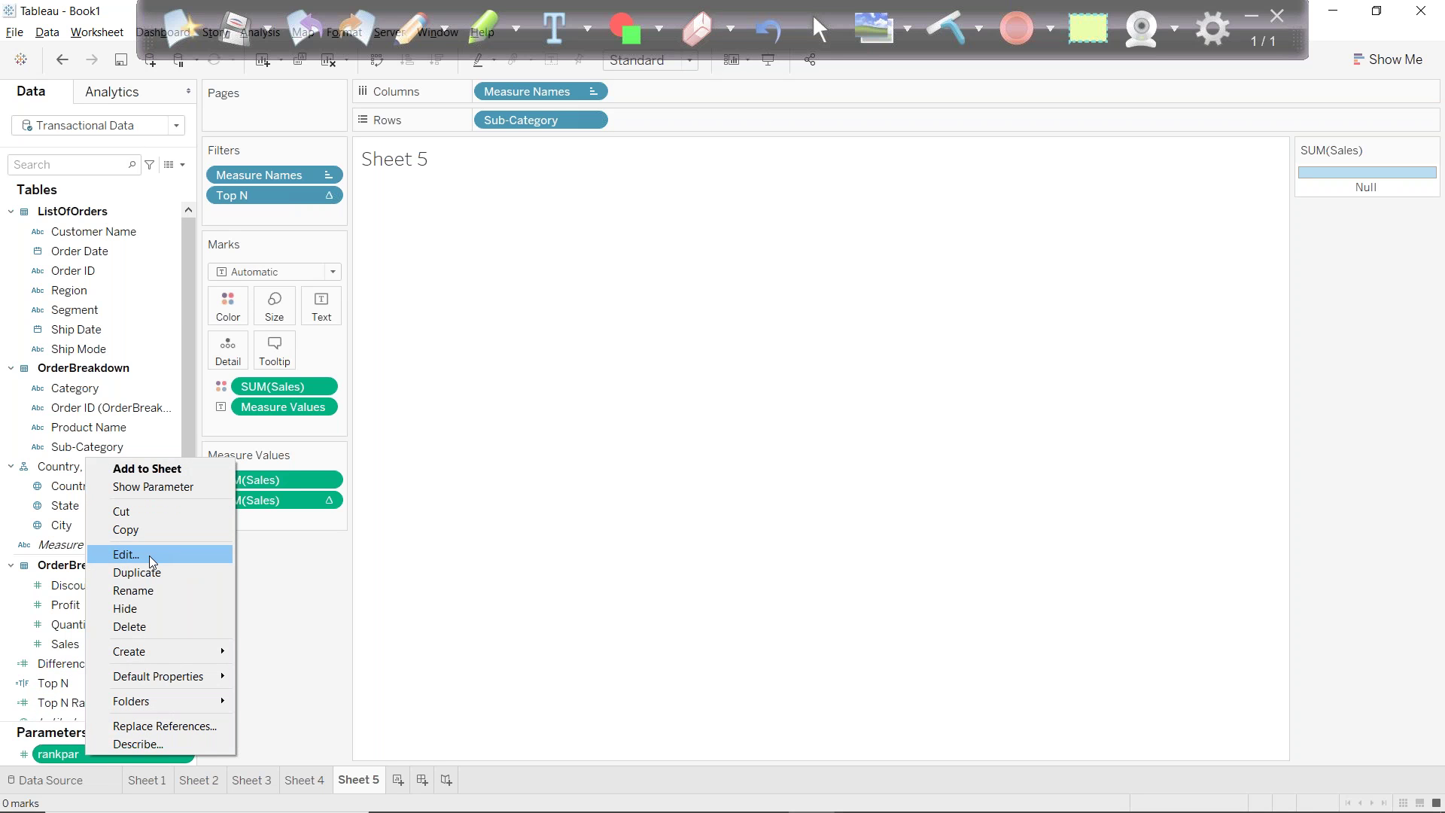
left_click(151, 489)
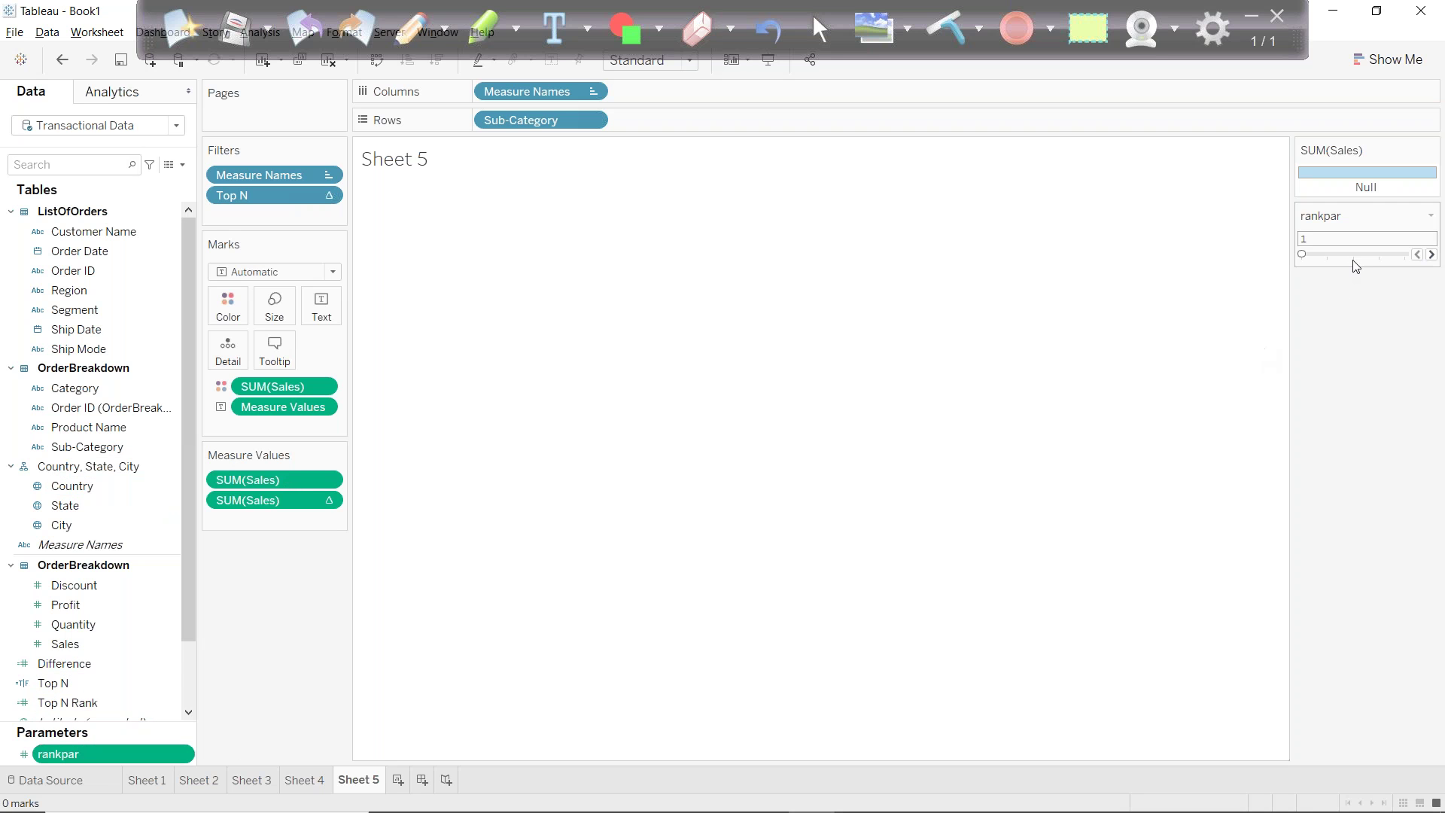
left_click(1339, 259)
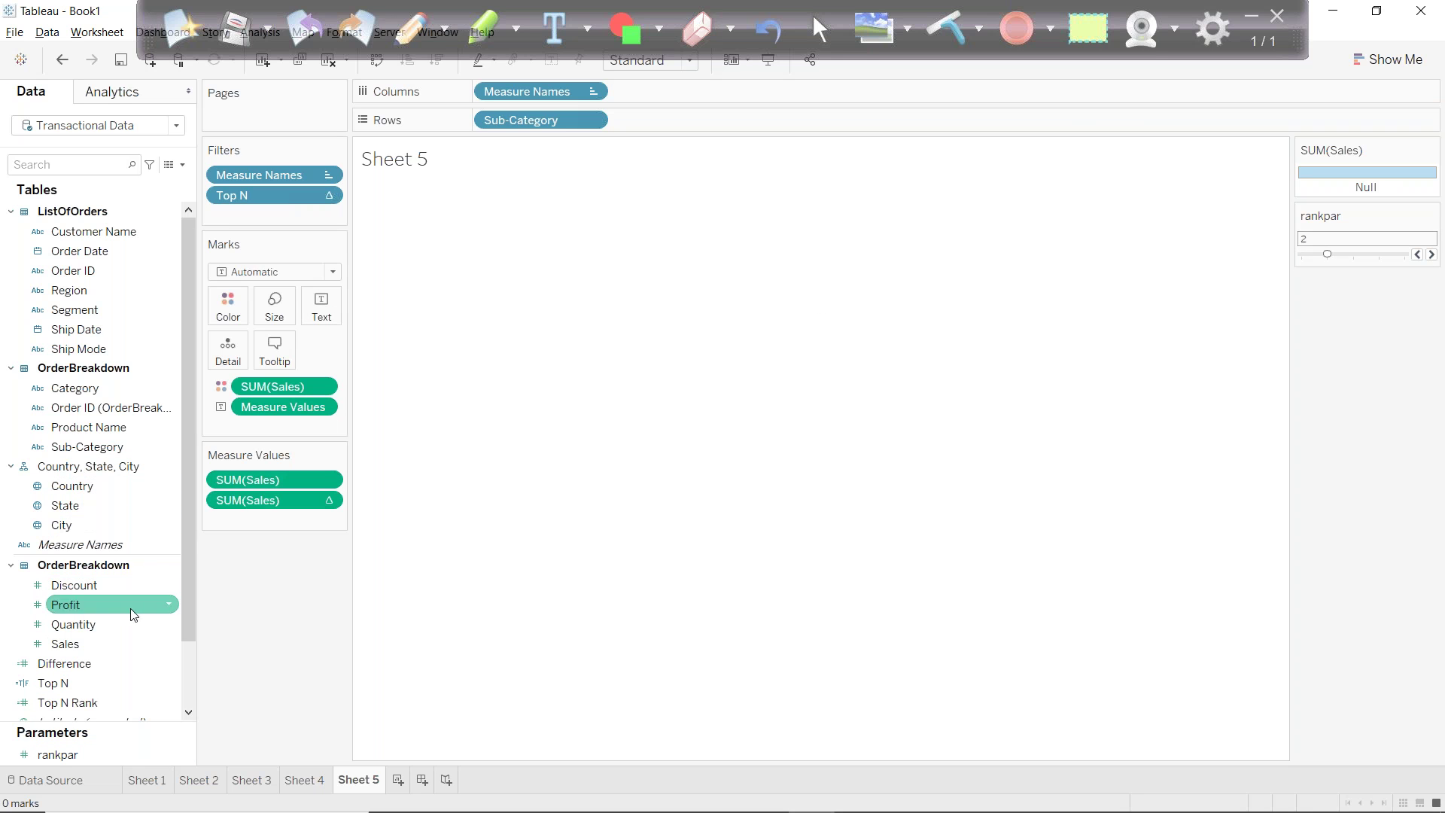
Change the Top N formula to [Top N Rank]=[rankpar] and save it.
right_click(69, 683)
left_click(155, 446)
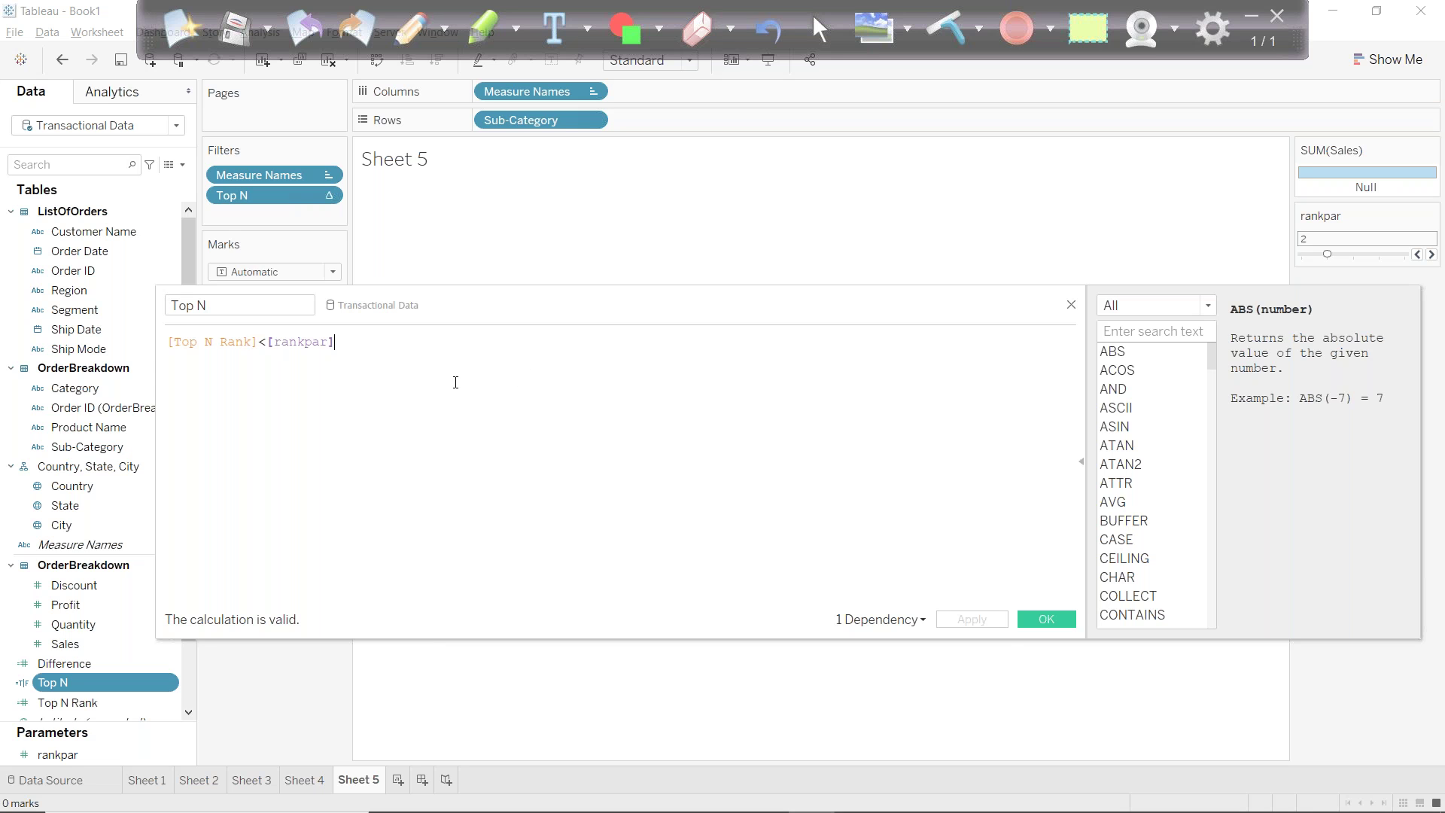
left_click(267, 344)
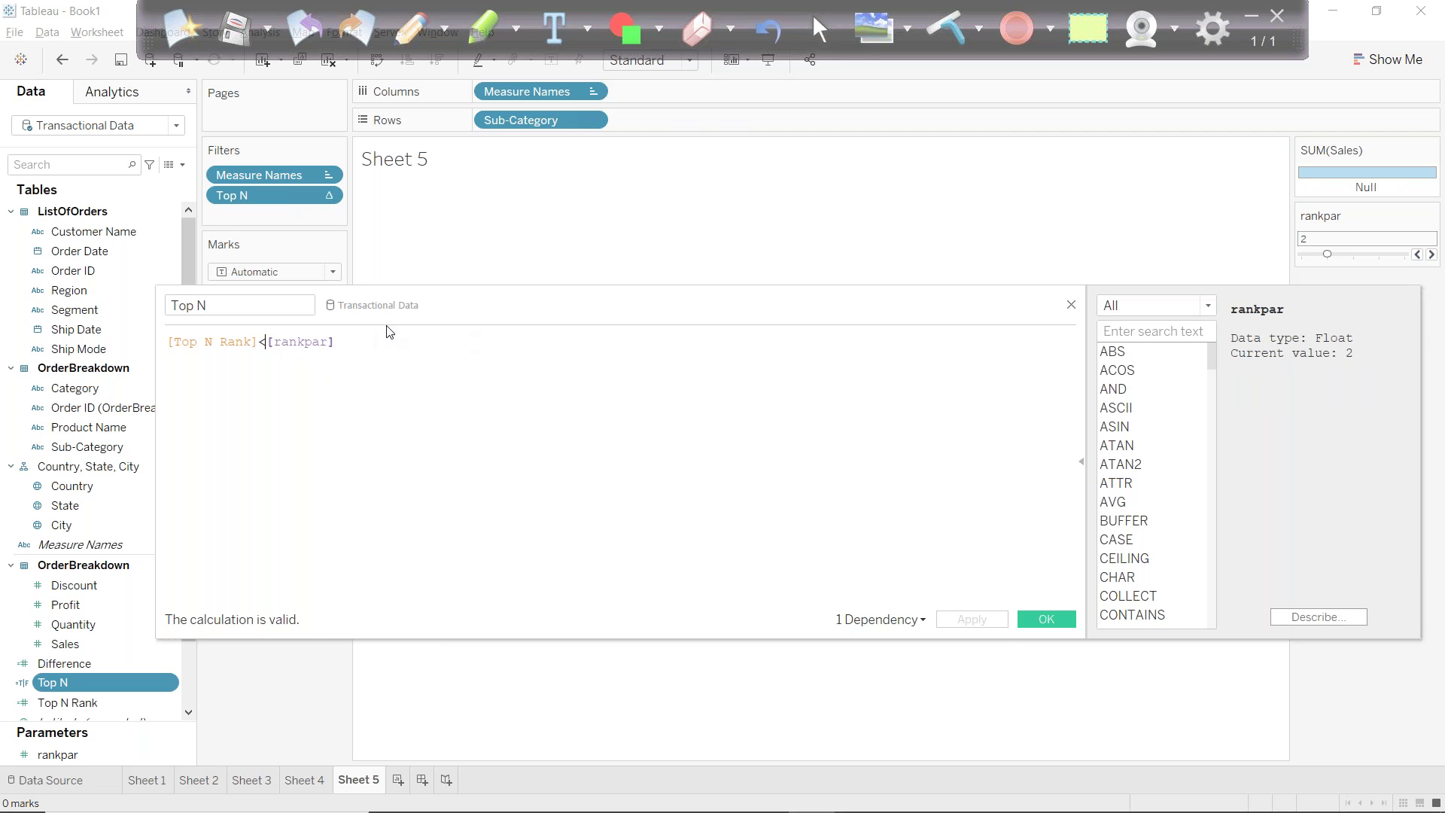
key("BackSpace")
type("=")
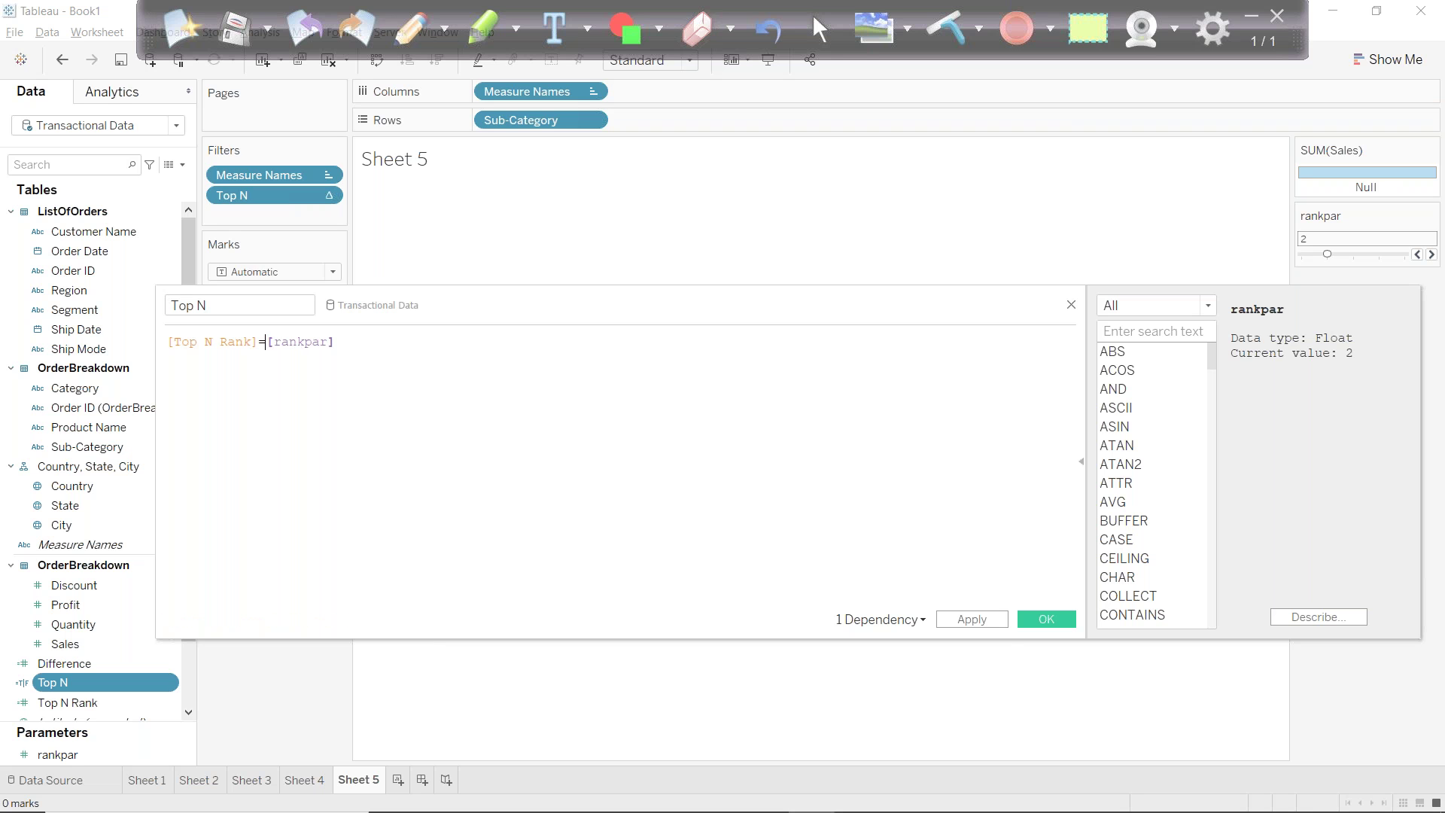
left_click(1060, 620)
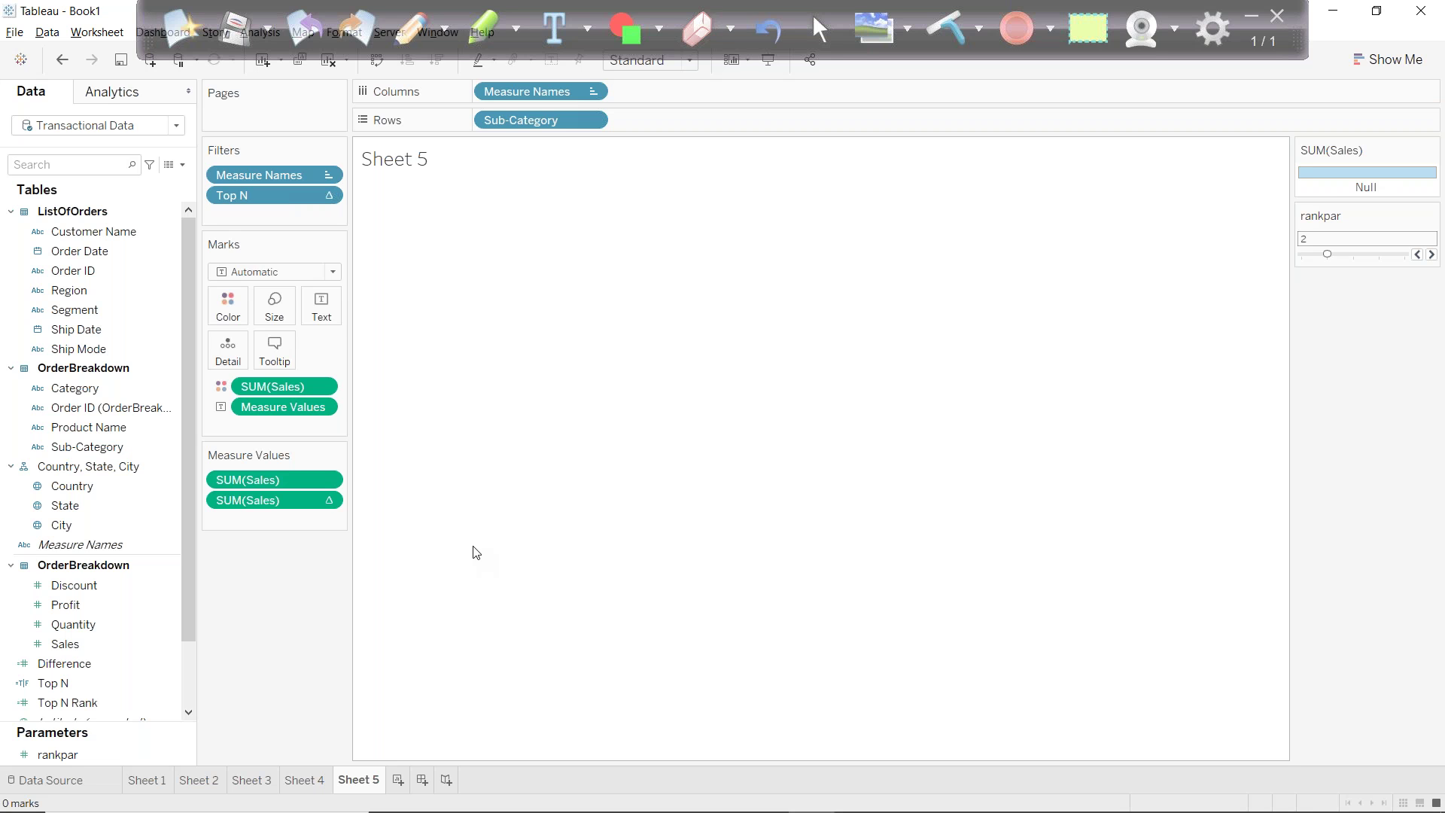
Replace the rank of Sales measure in the view with Top N Rank and display the sheet as a text table.
left_click_drag(299, 505, 267, 606)
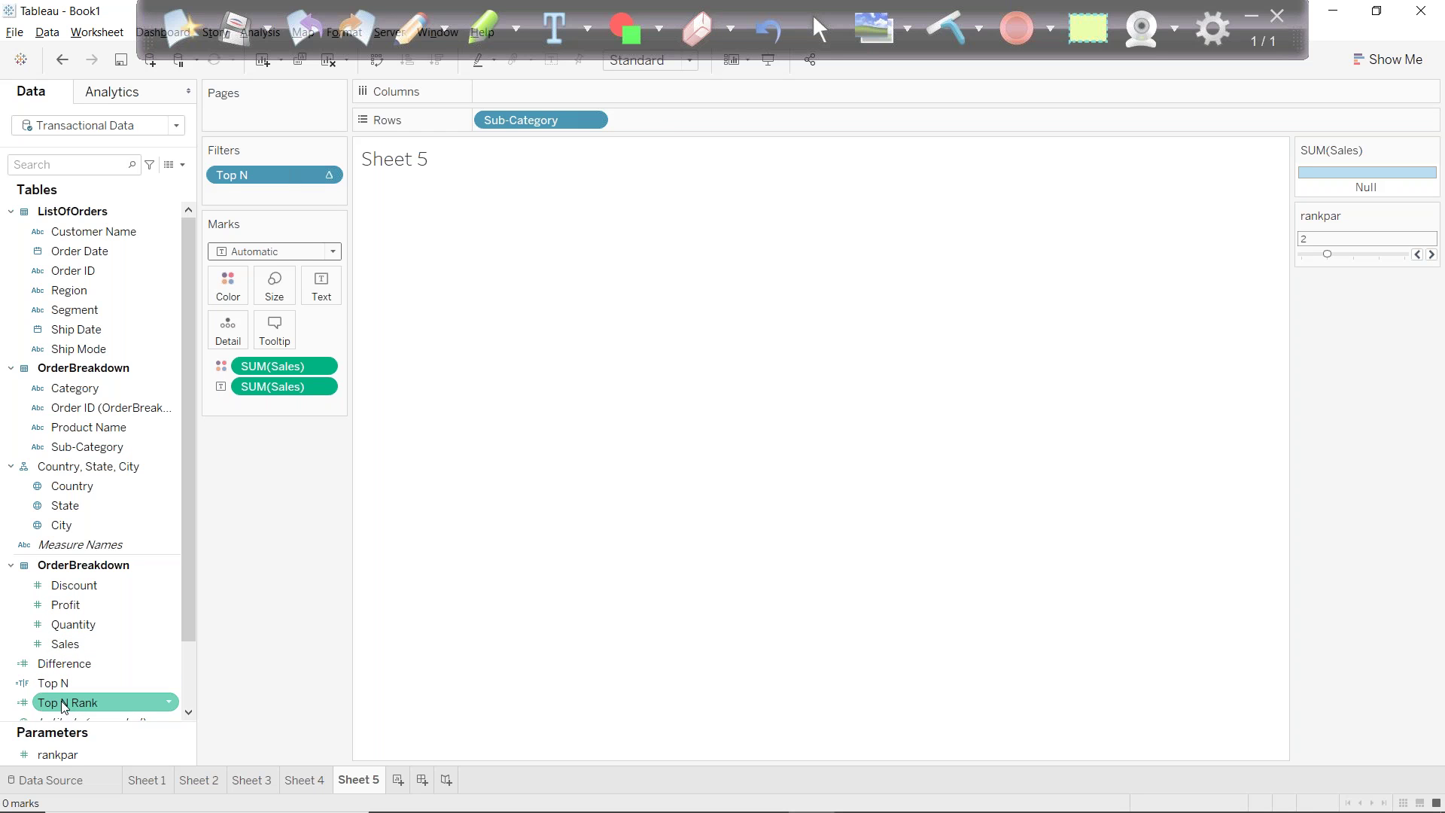
left_click_drag(65, 705, 596, 128)
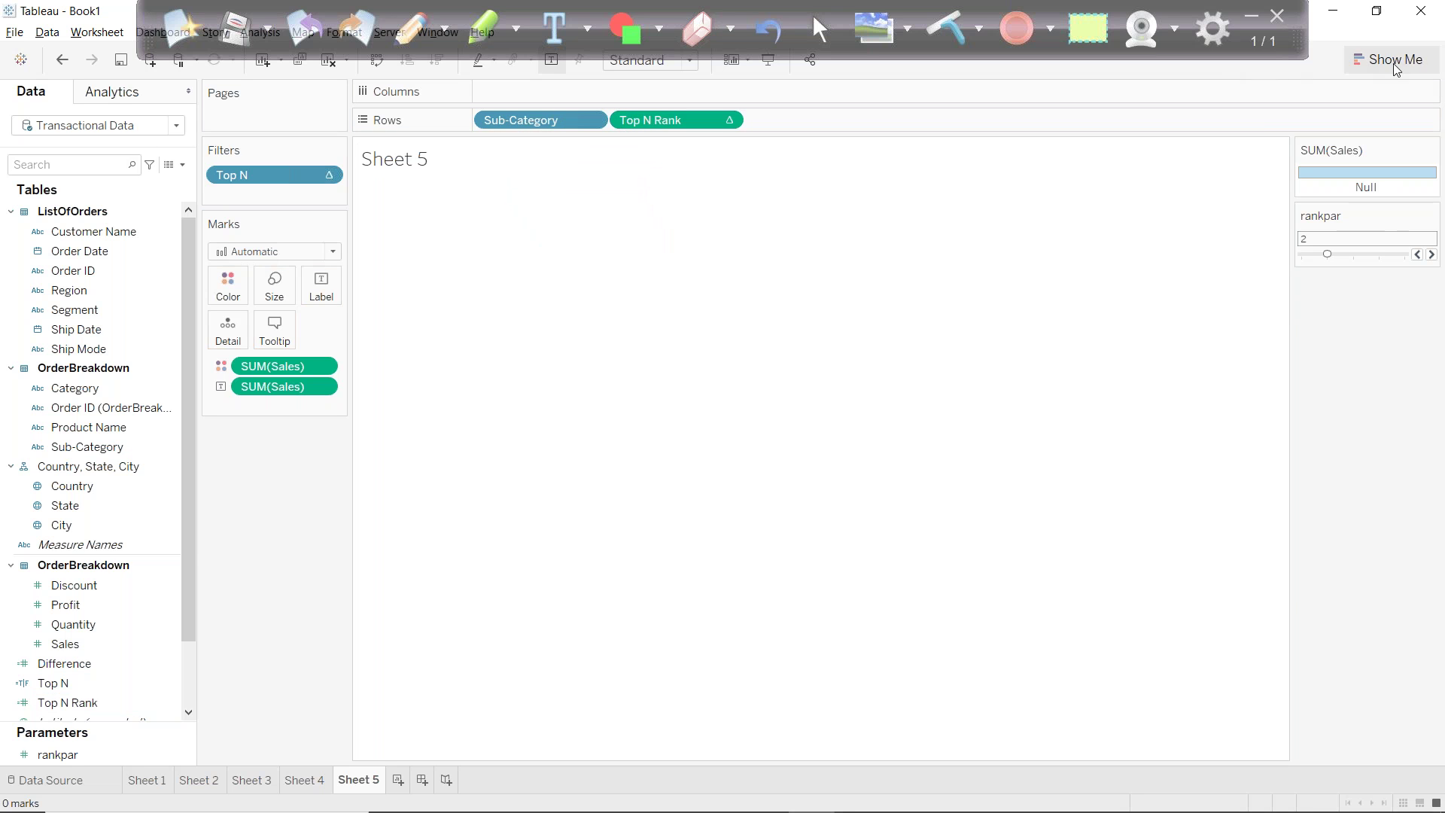
left_click(1393, 63)
left_click(1297, 114)
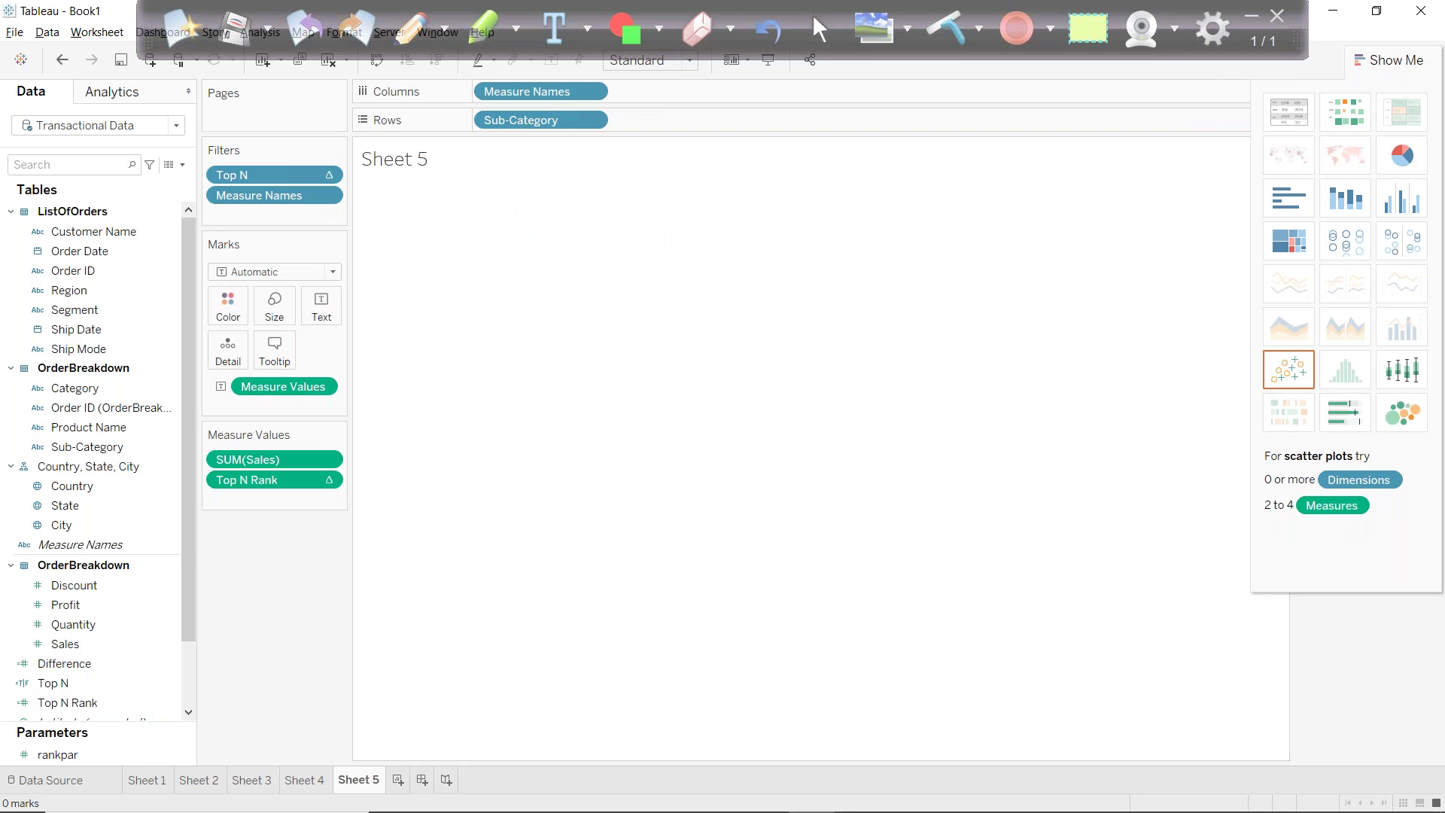
left_click(1389, 60)
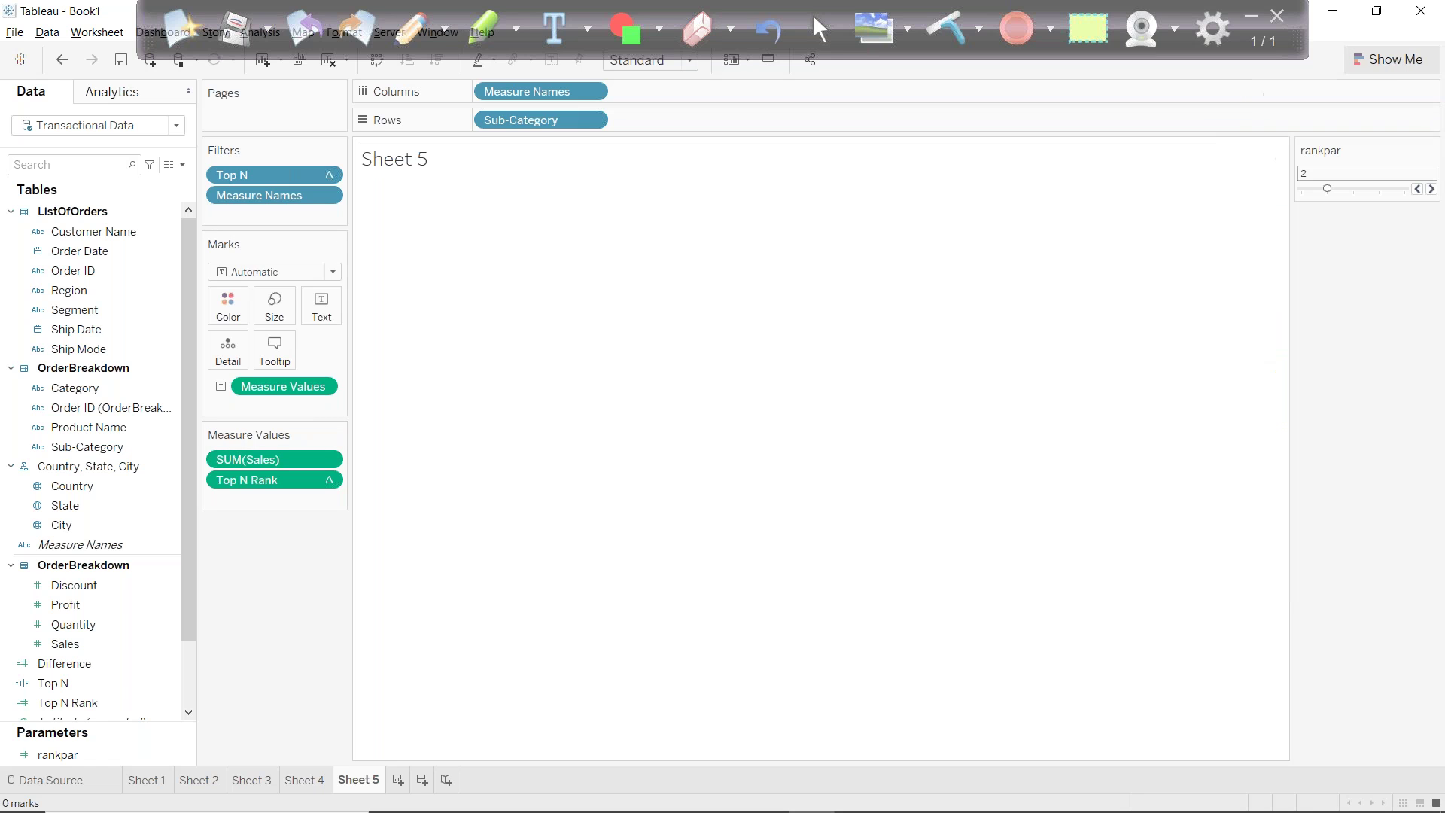
Edit the Top N filter so that only True is selected.
left_click(323, 174)
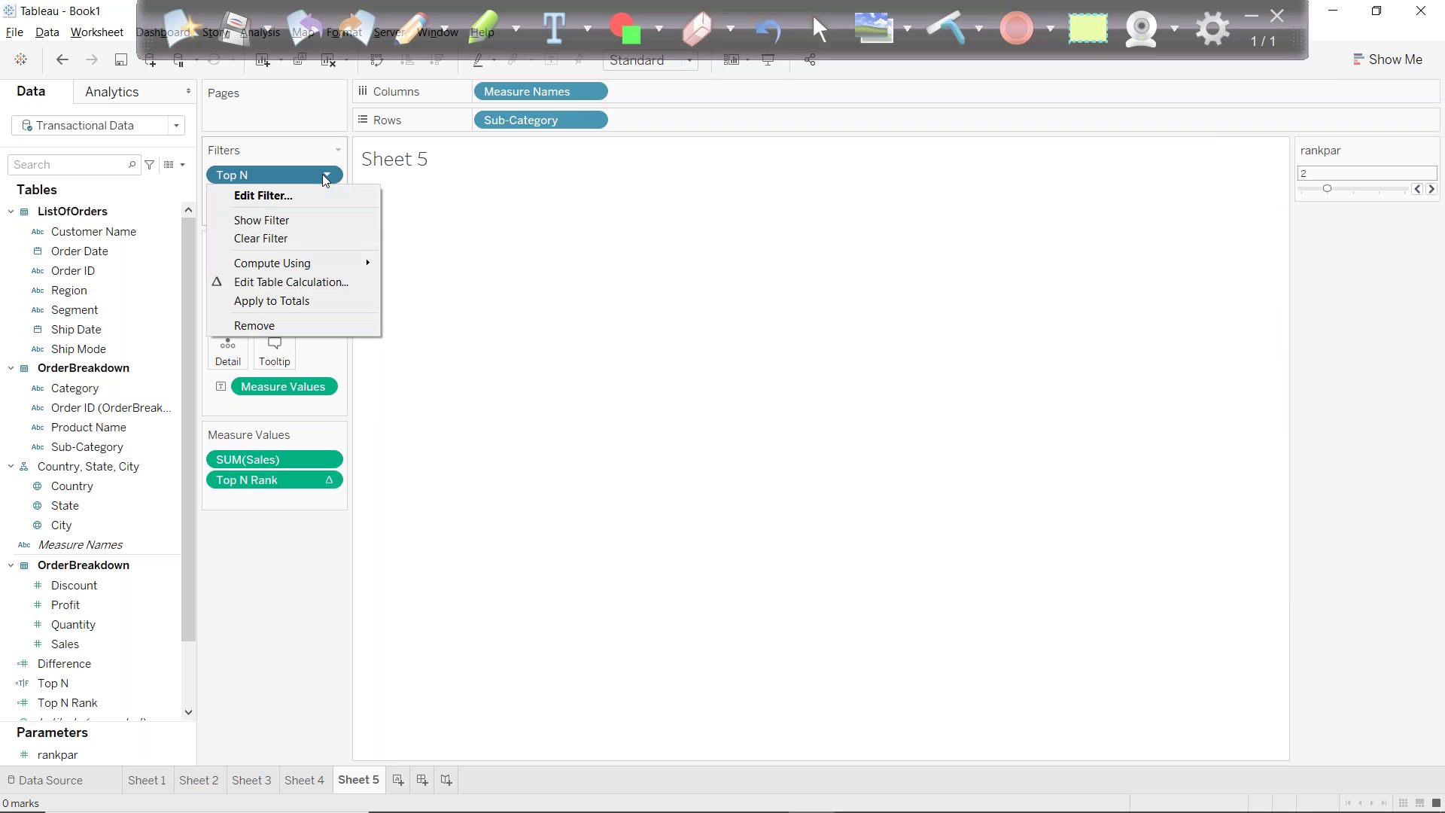
left_click(291, 197)
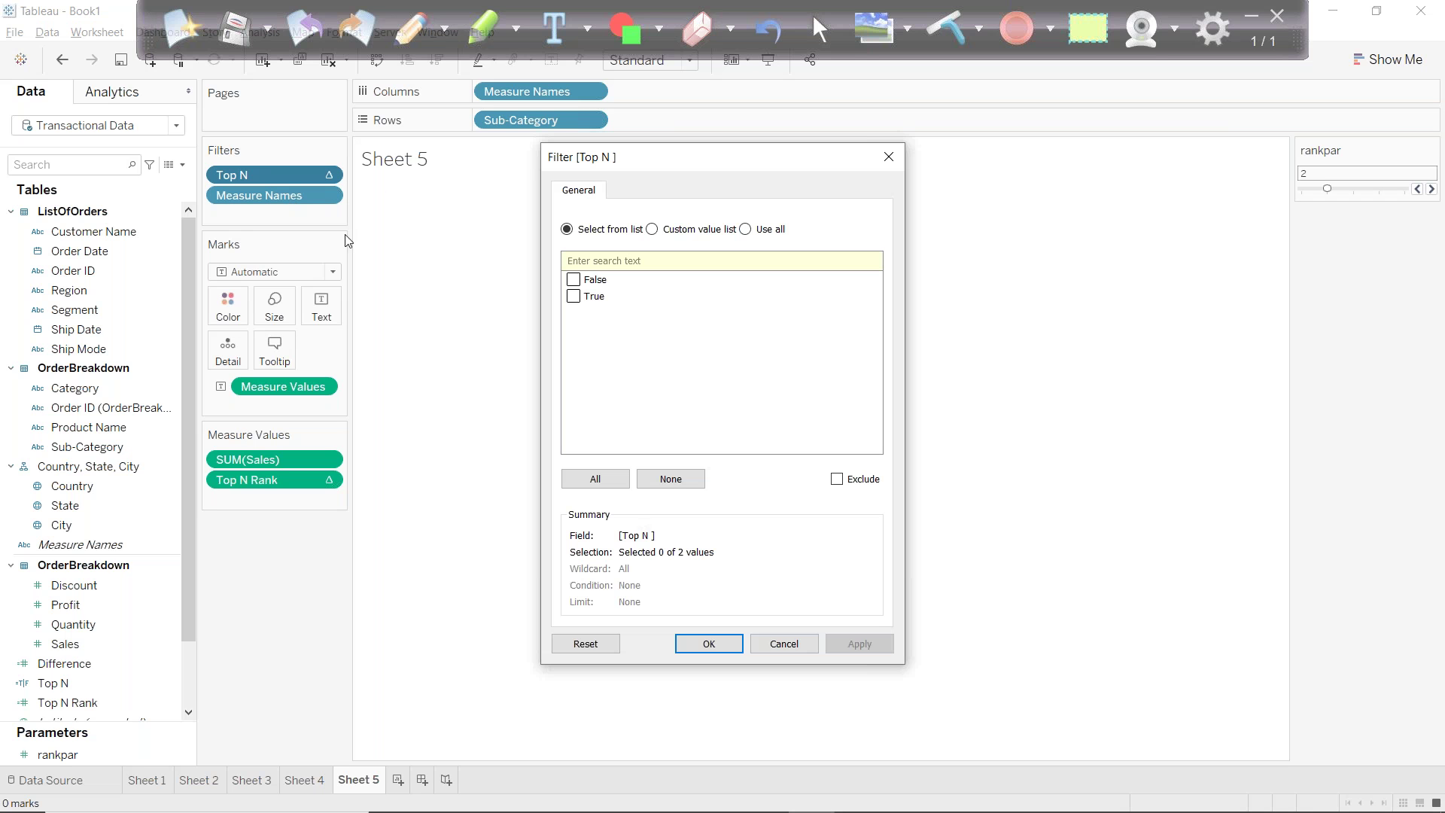
left_click(575, 299)
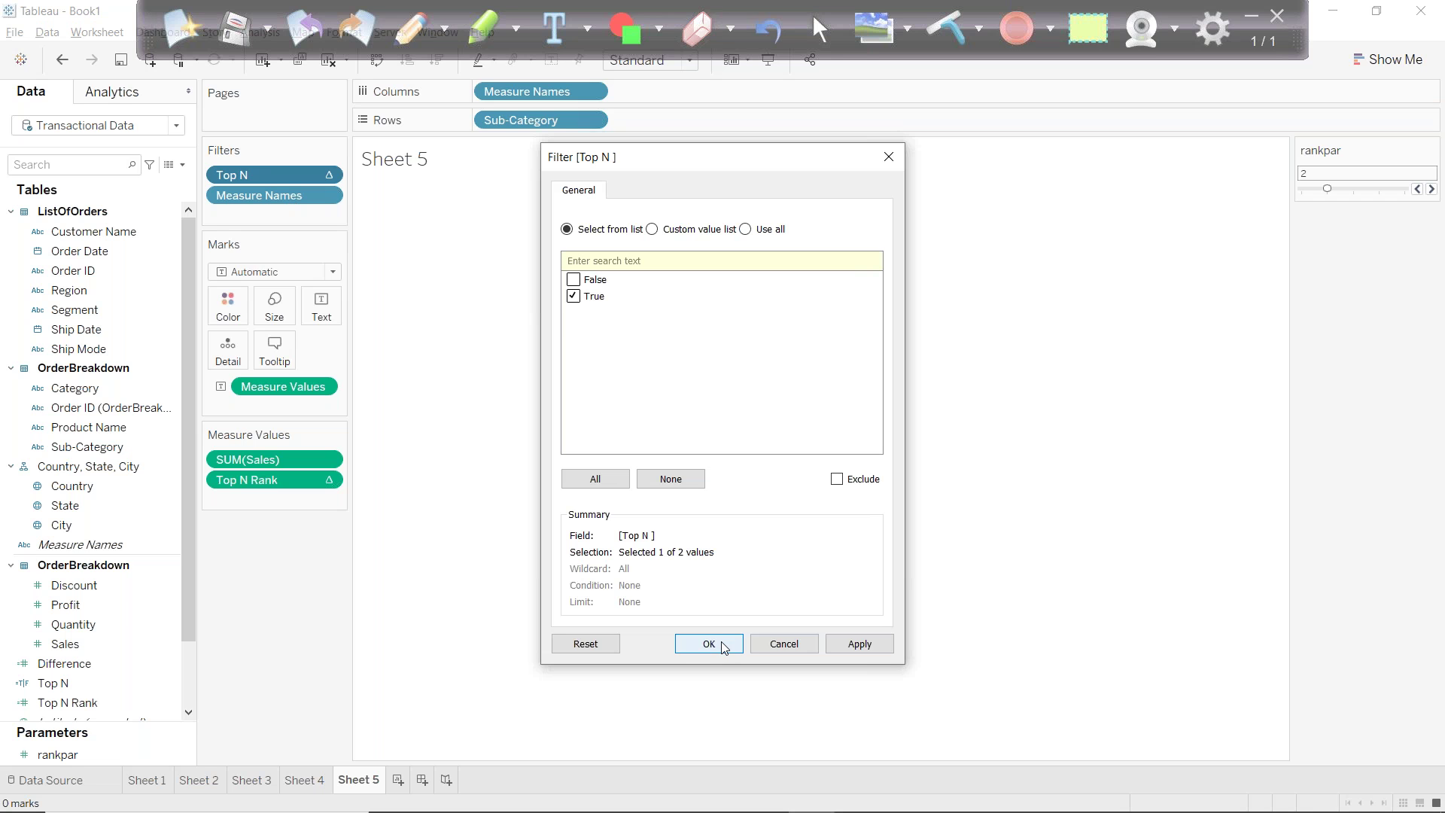
left_click(721, 645)
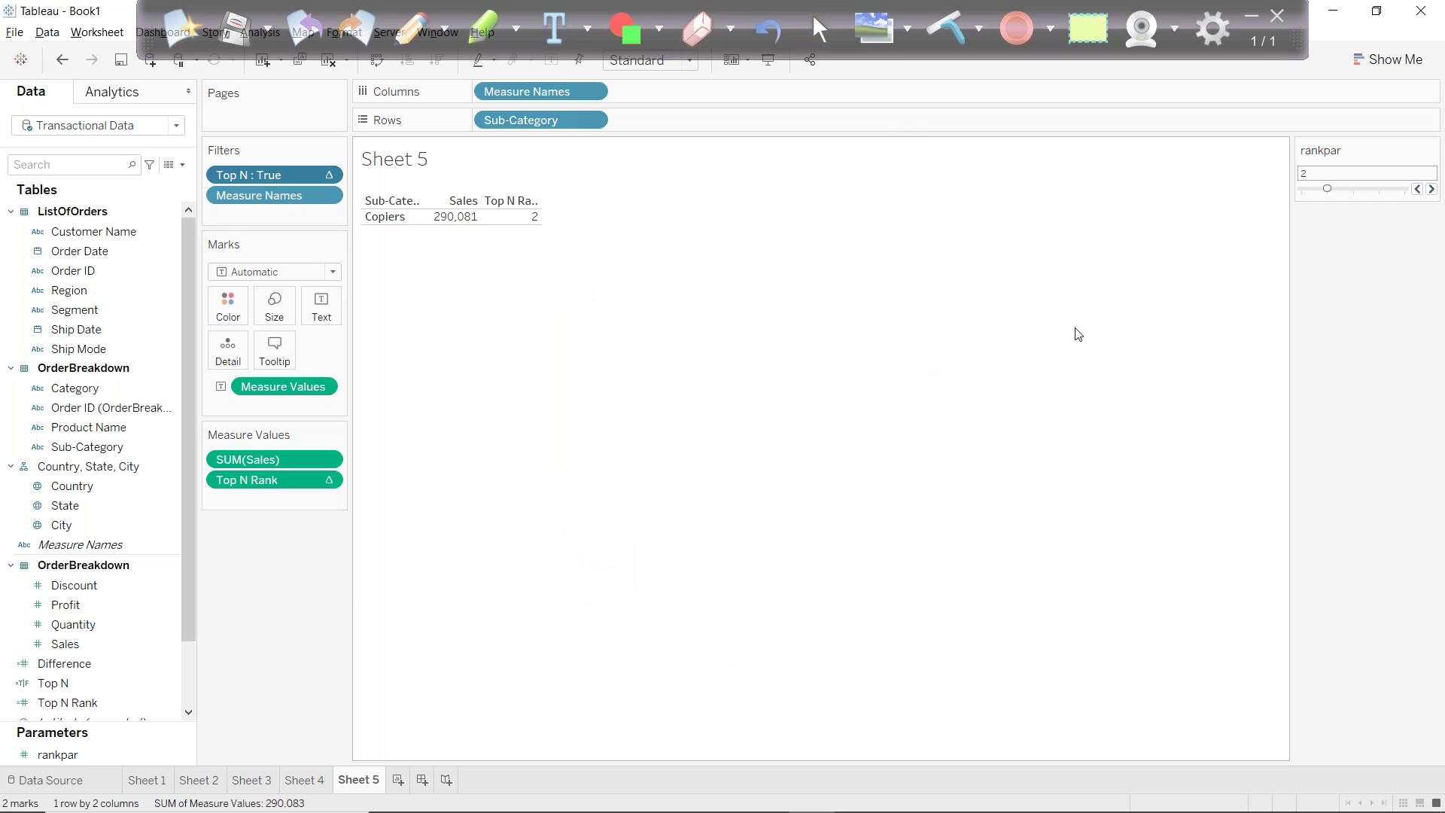
Change the Top N formula to [Top N Rank]<=[rankpar] and save it.
right_click(88, 684)
left_click(165, 455)
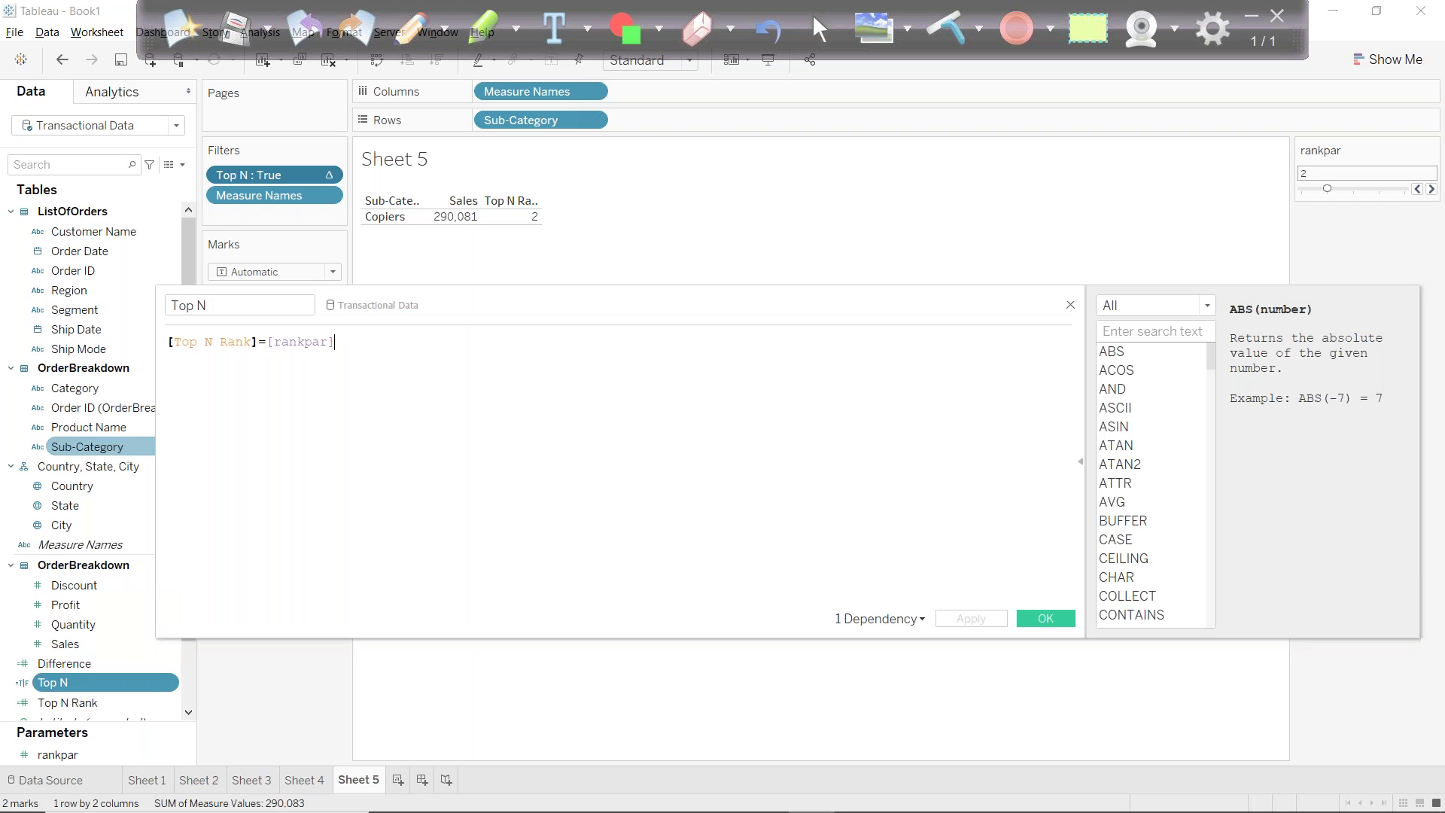
left_click(273, 342)
key("BackSpace")
type("<")
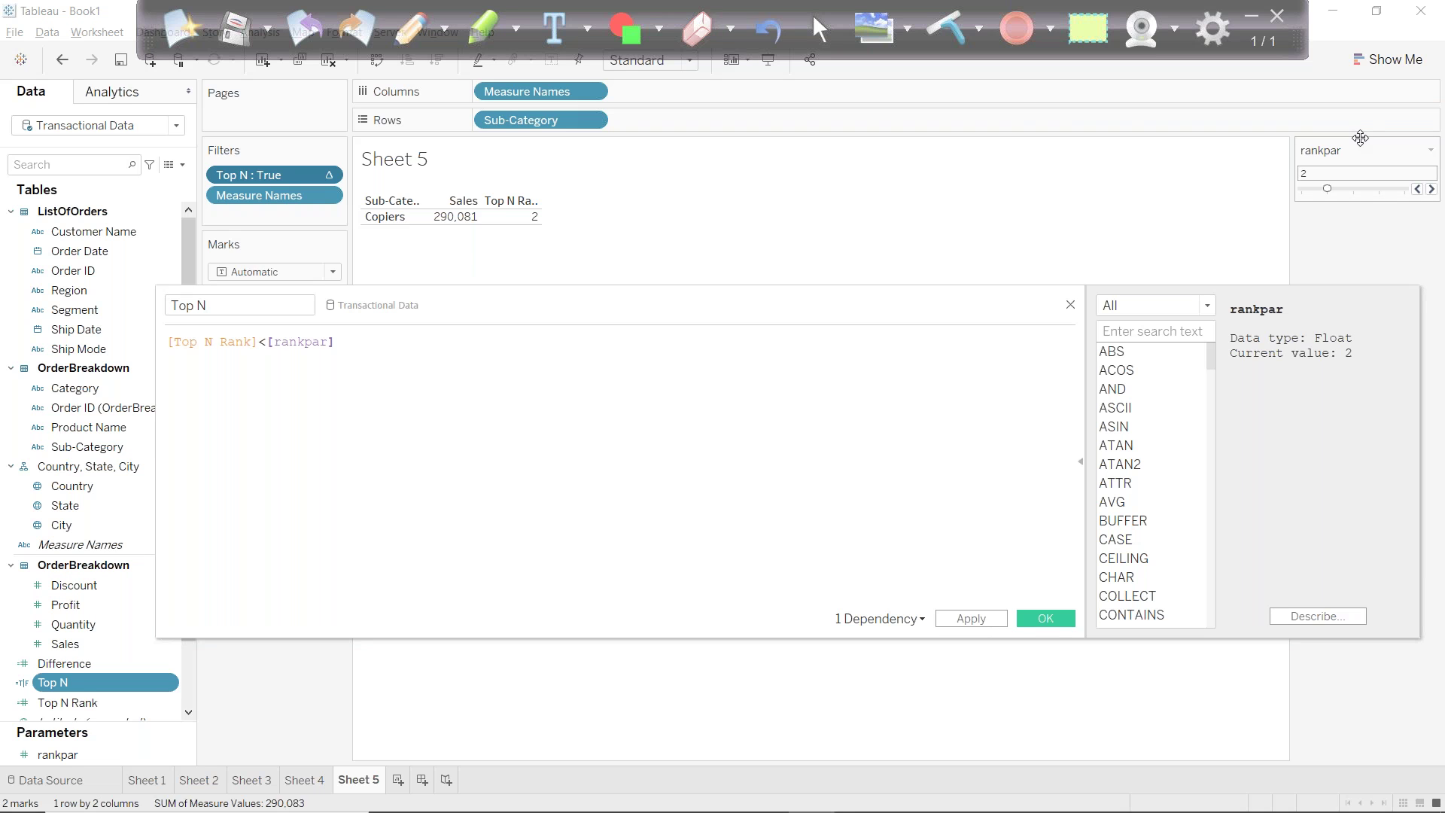
type("=")
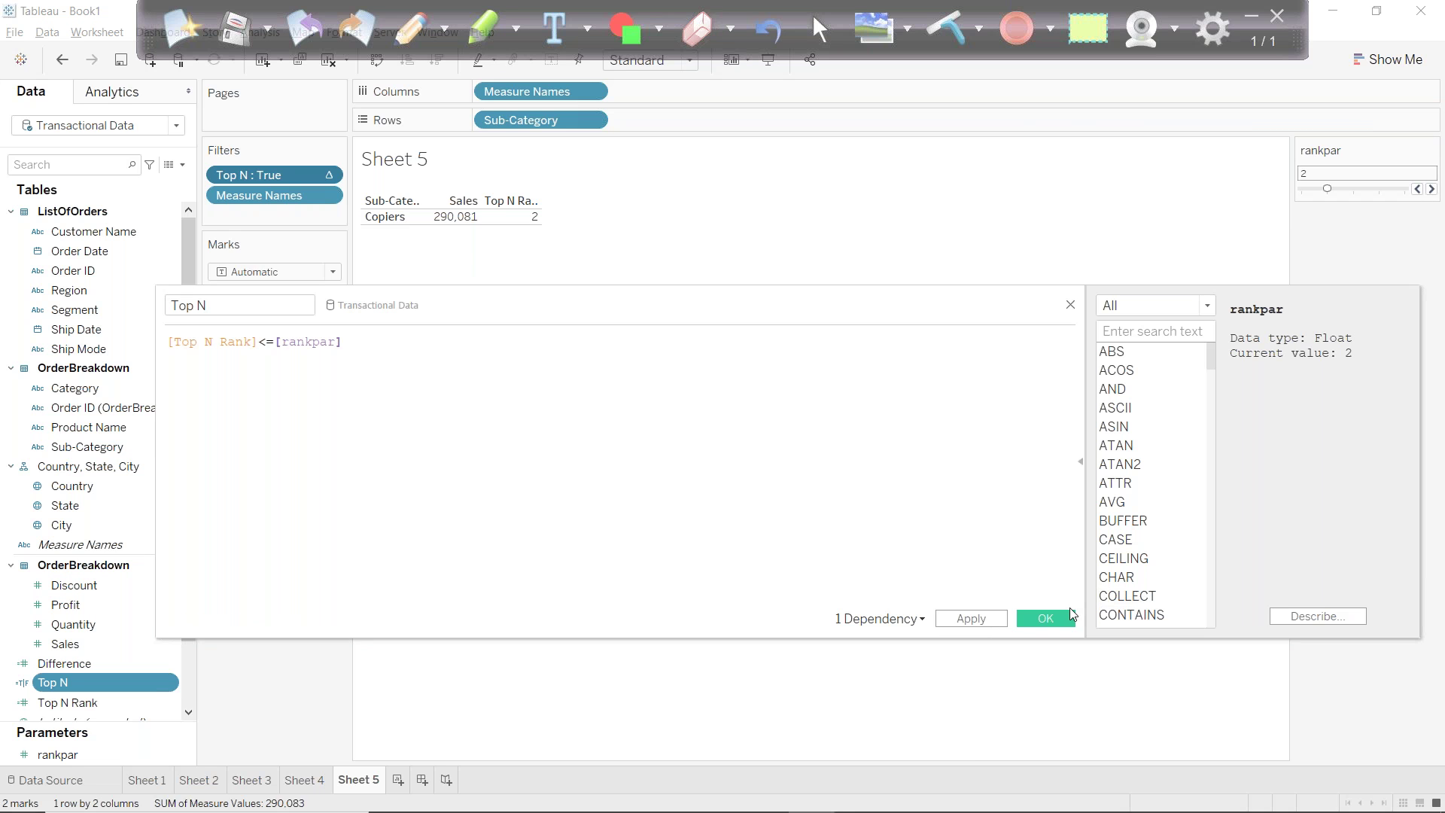
left_click(1043, 618)
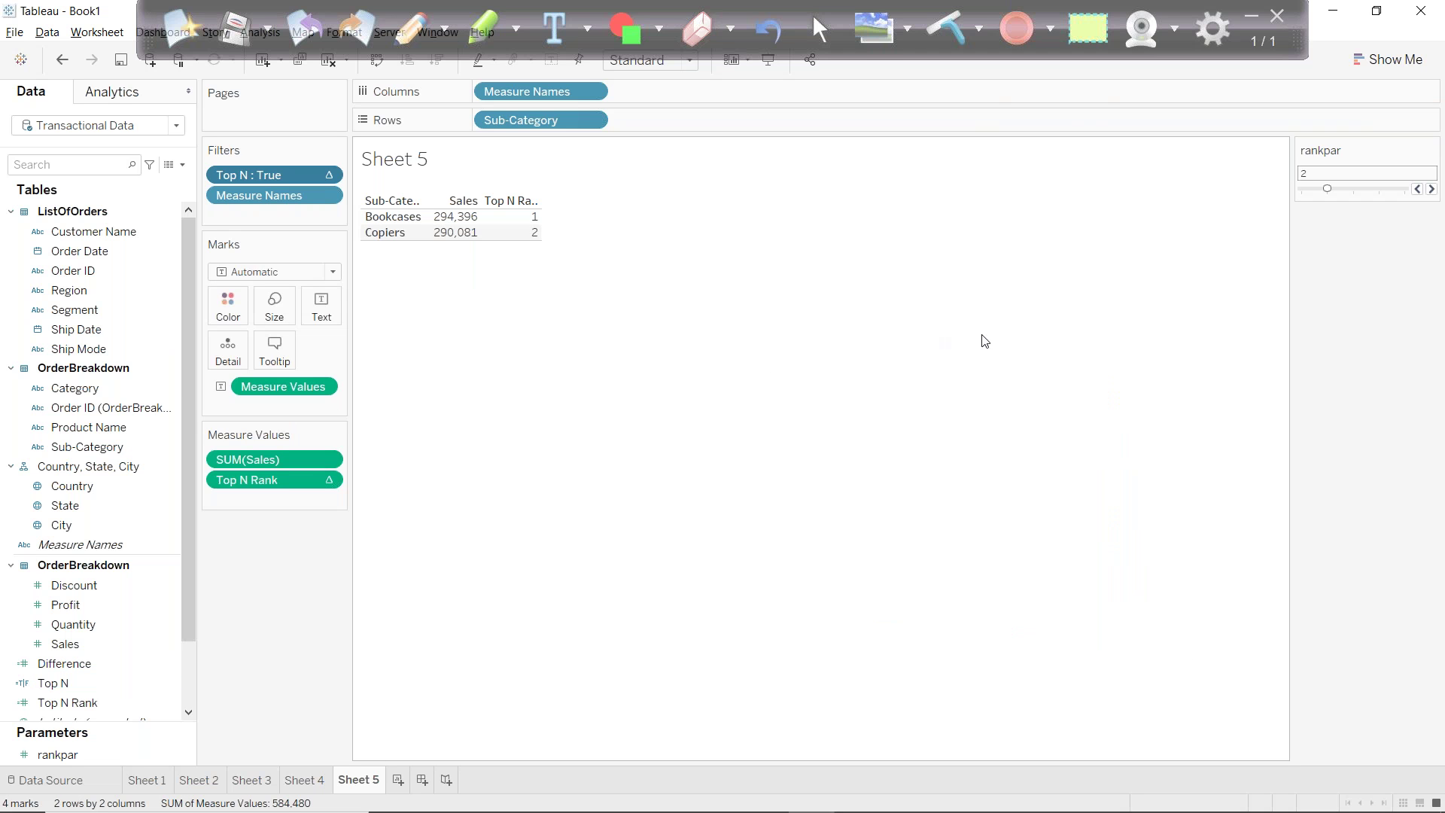
Test the rankpar parameter at 5, and set it back down to 1.
left_click_drag(1328, 188, 1404, 190)
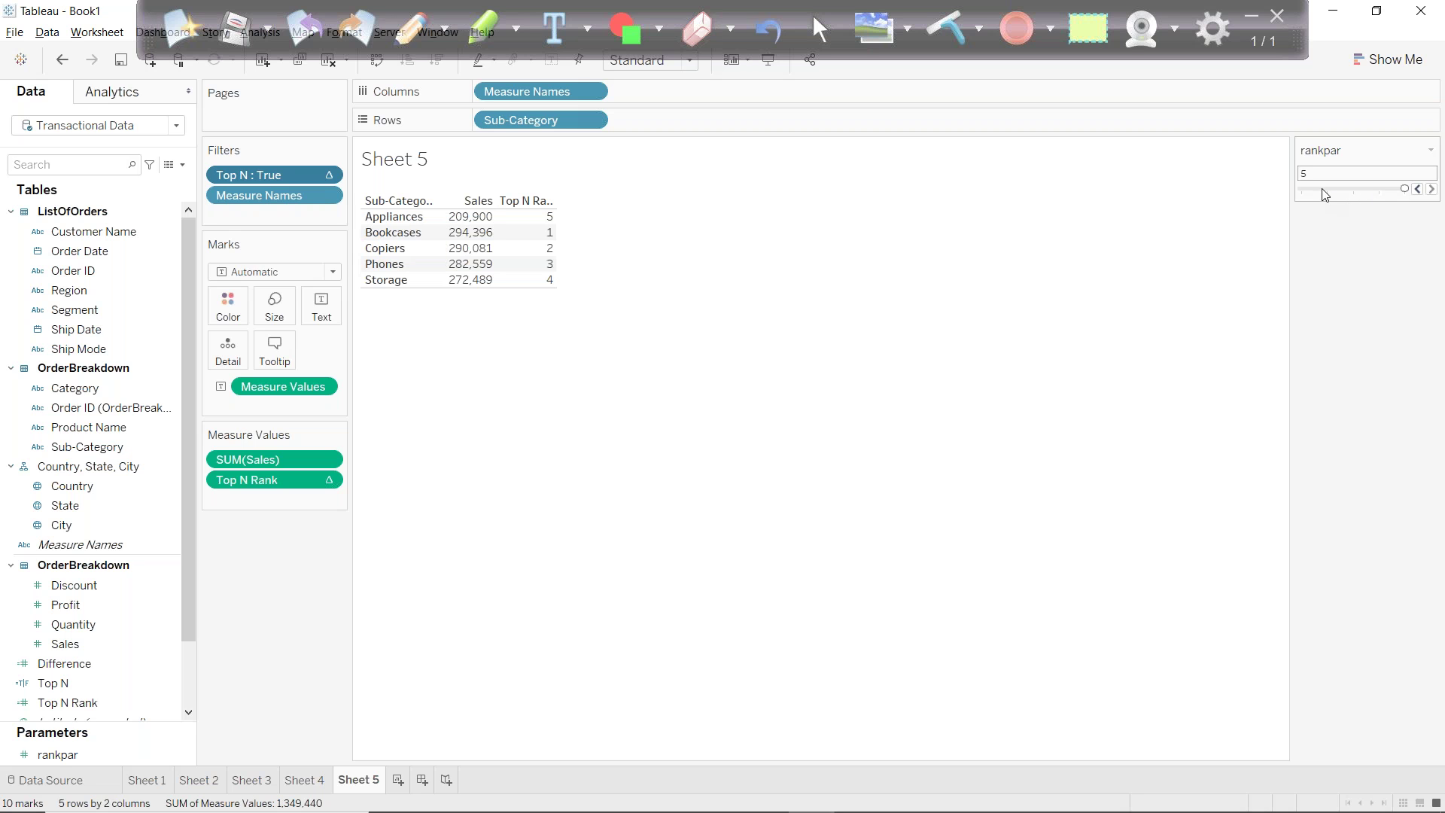
left_click(1303, 190)
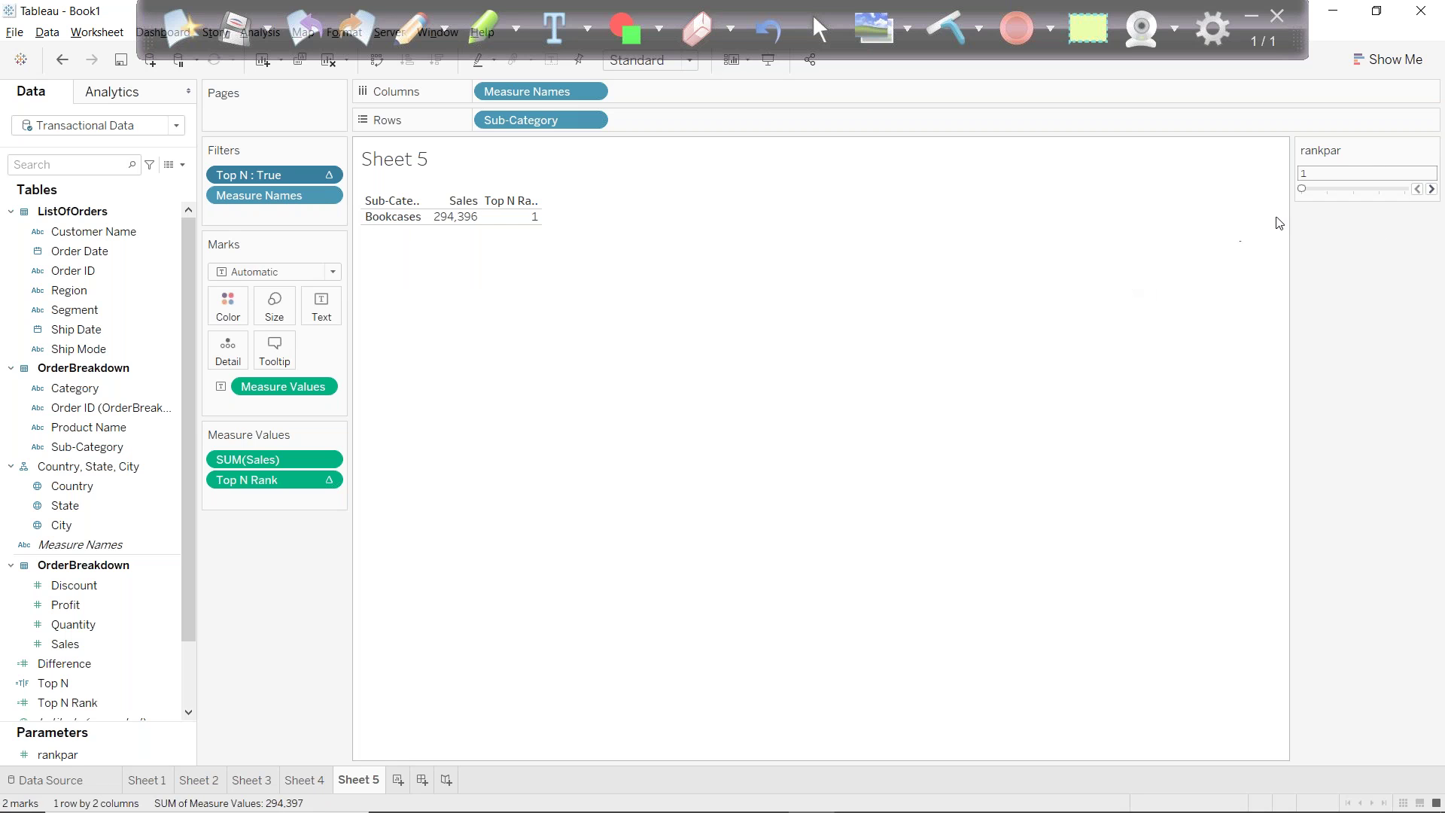
Set the rankpar parameter to 2.
left_click(1359, 191)
left_click(1330, 190)
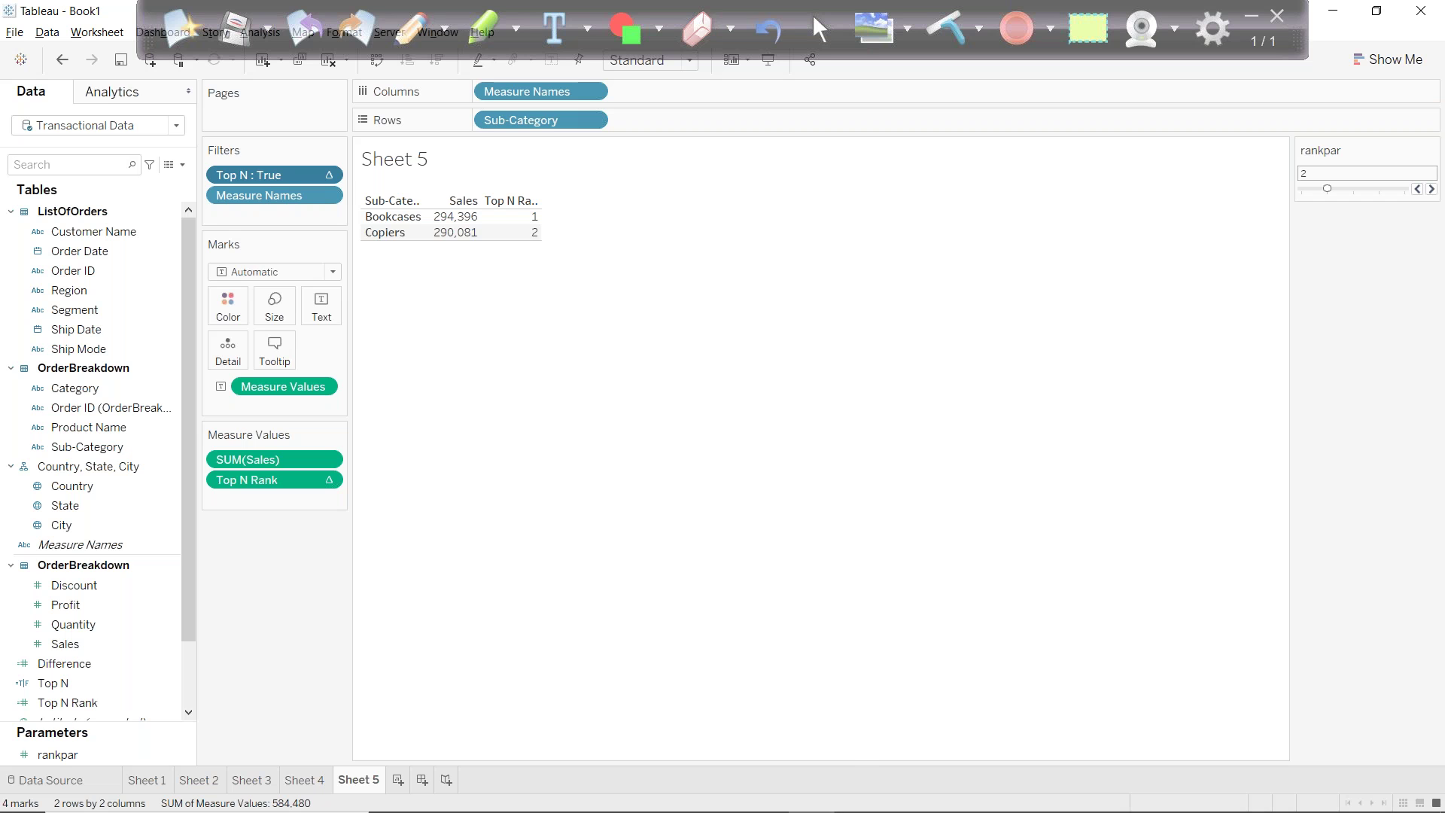
Build a text table of Sales on a new worksheet, with Category and Sub-Category in rows and Segment in columns.
left_click(398, 780)
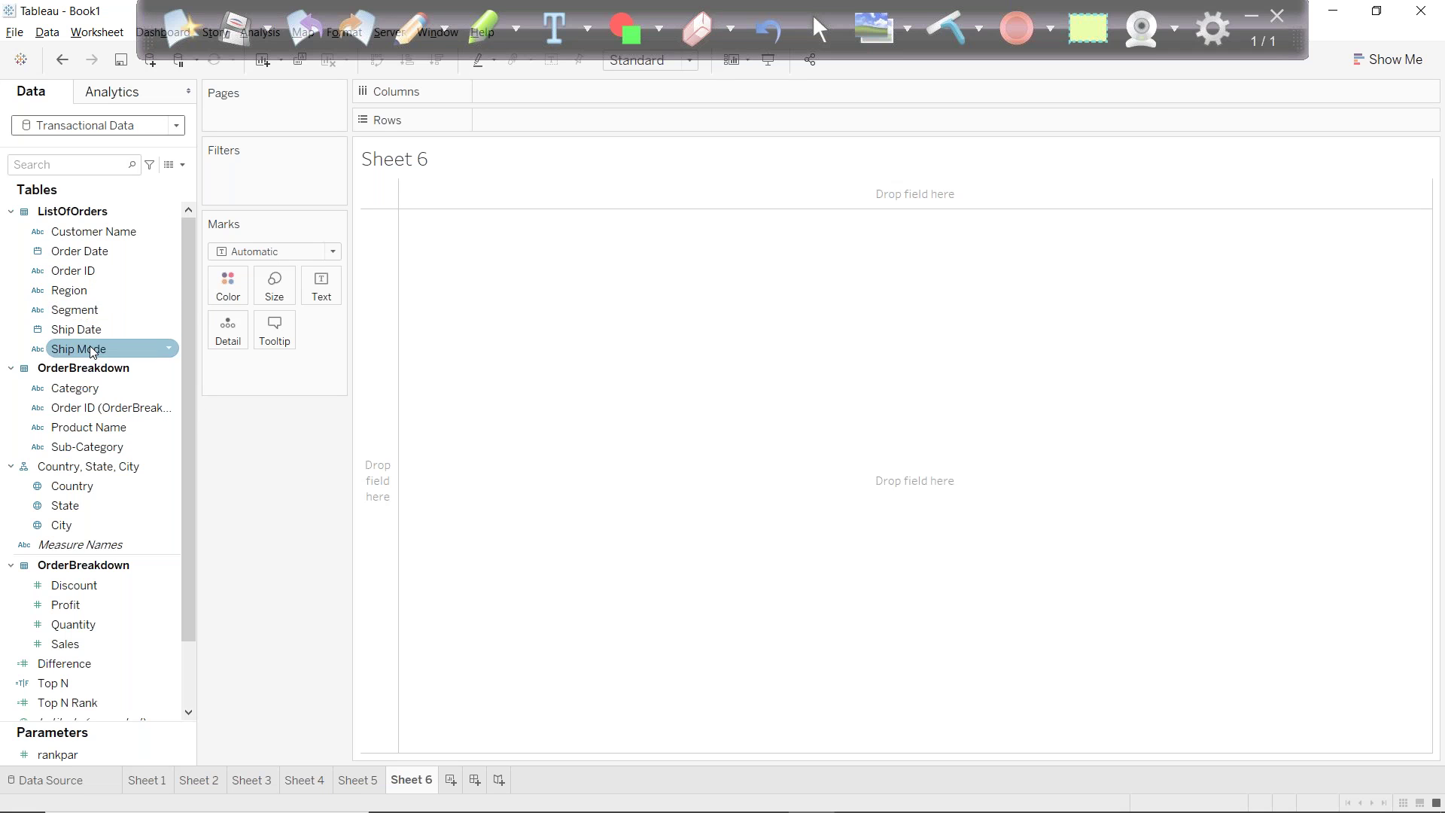
double_click(98, 309)
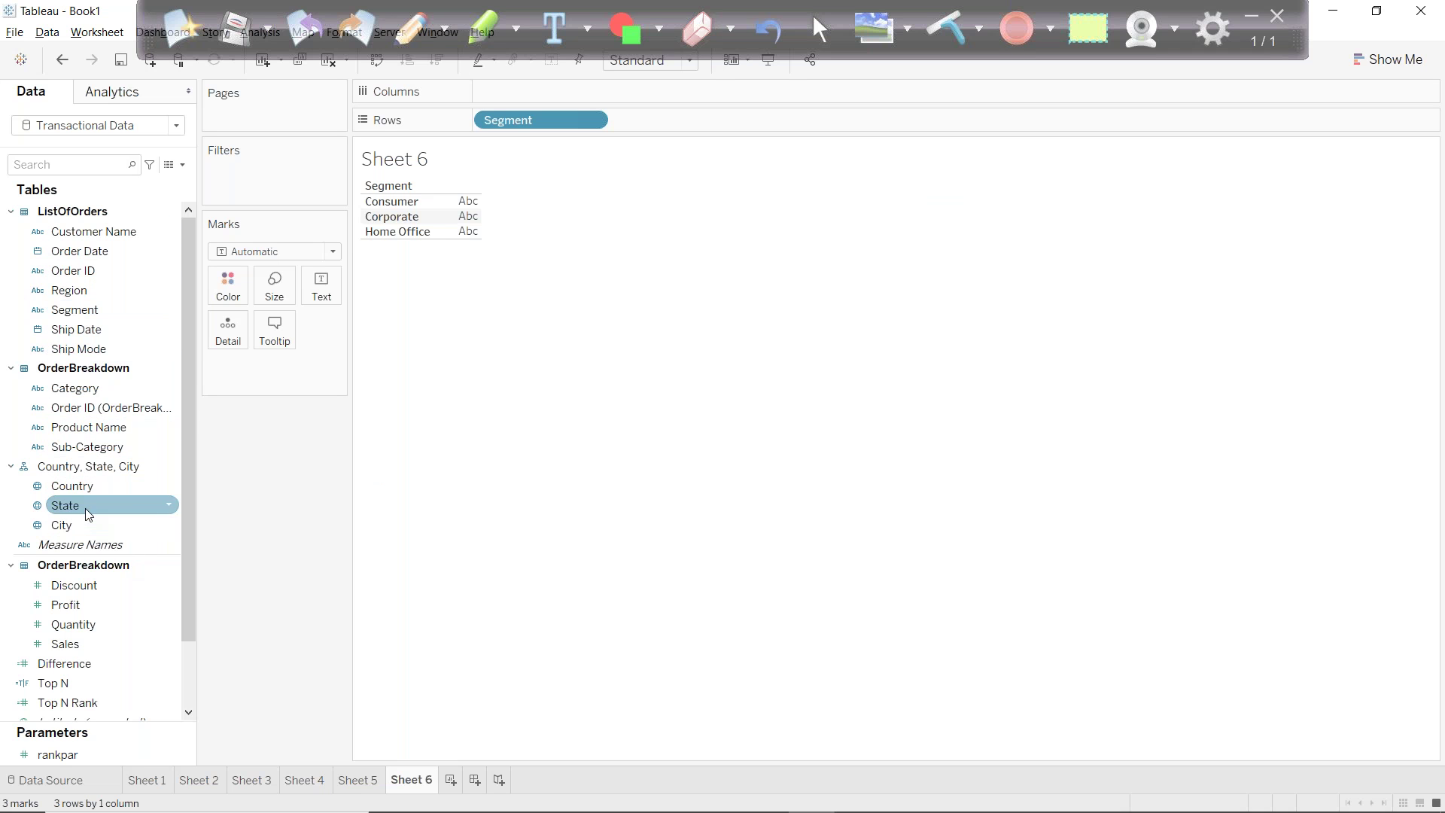
double_click(72, 388)
double_click(82, 446)
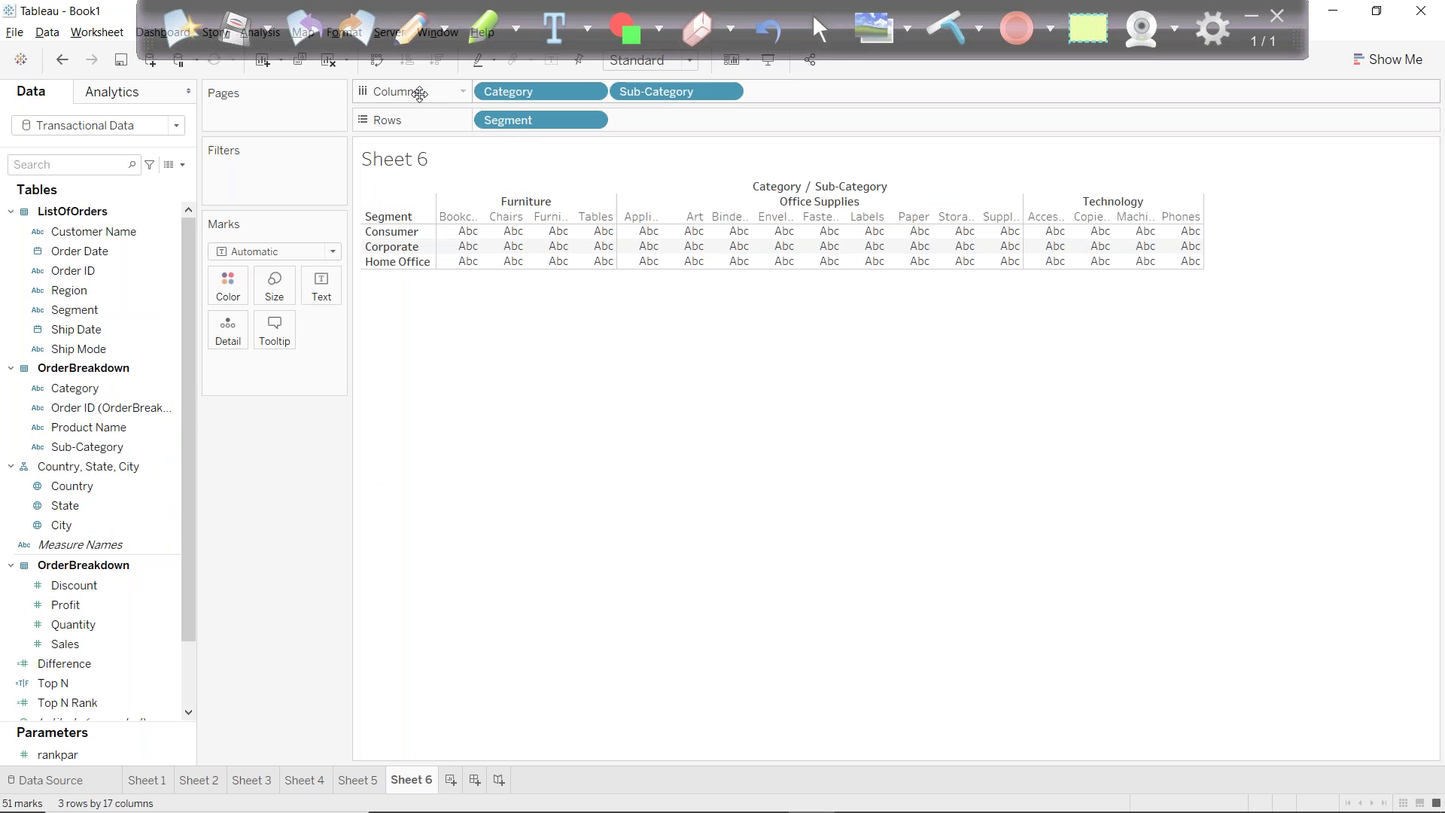
left_click(376, 59)
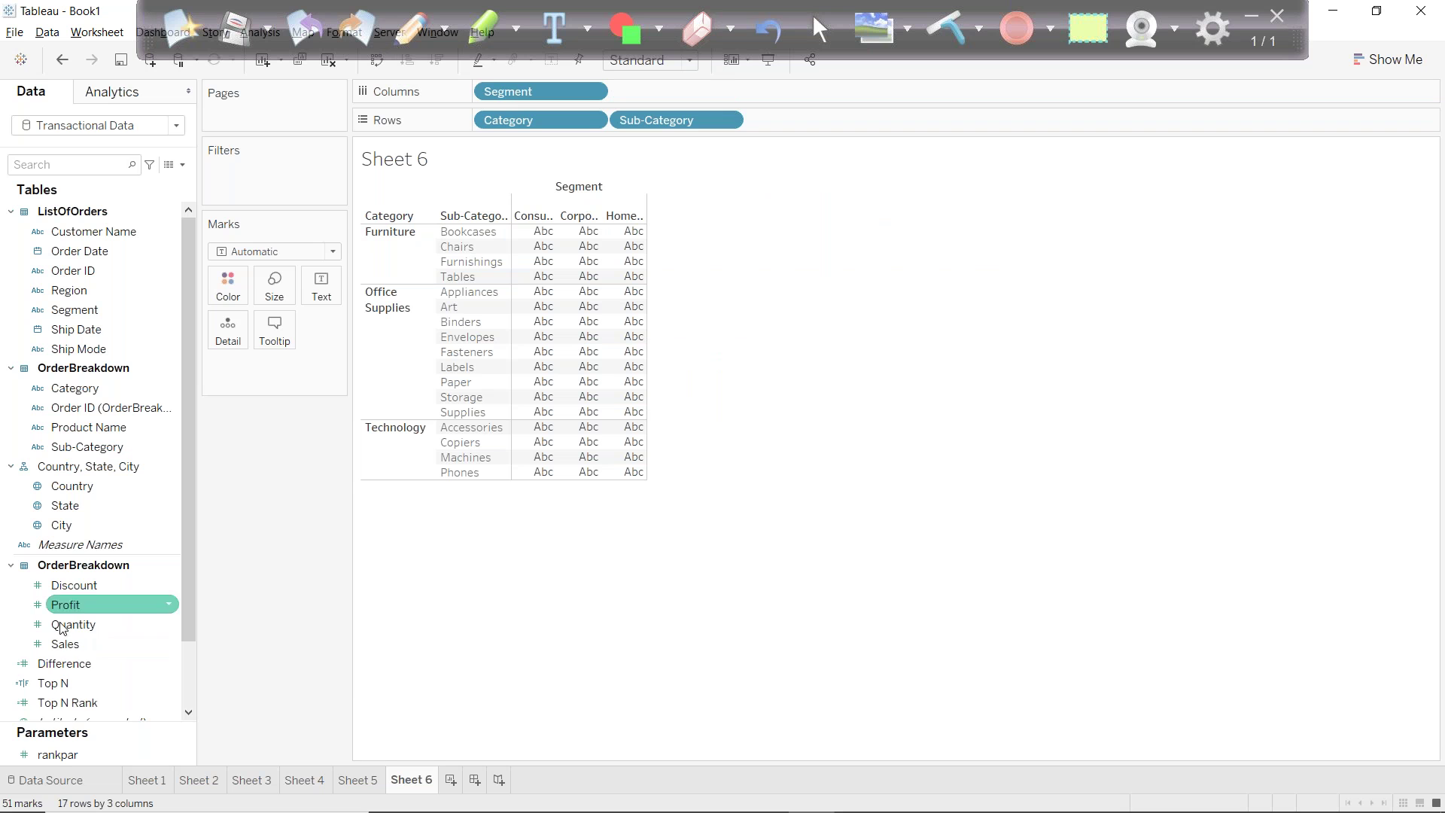
left_click_drag(65, 648, 319, 300)
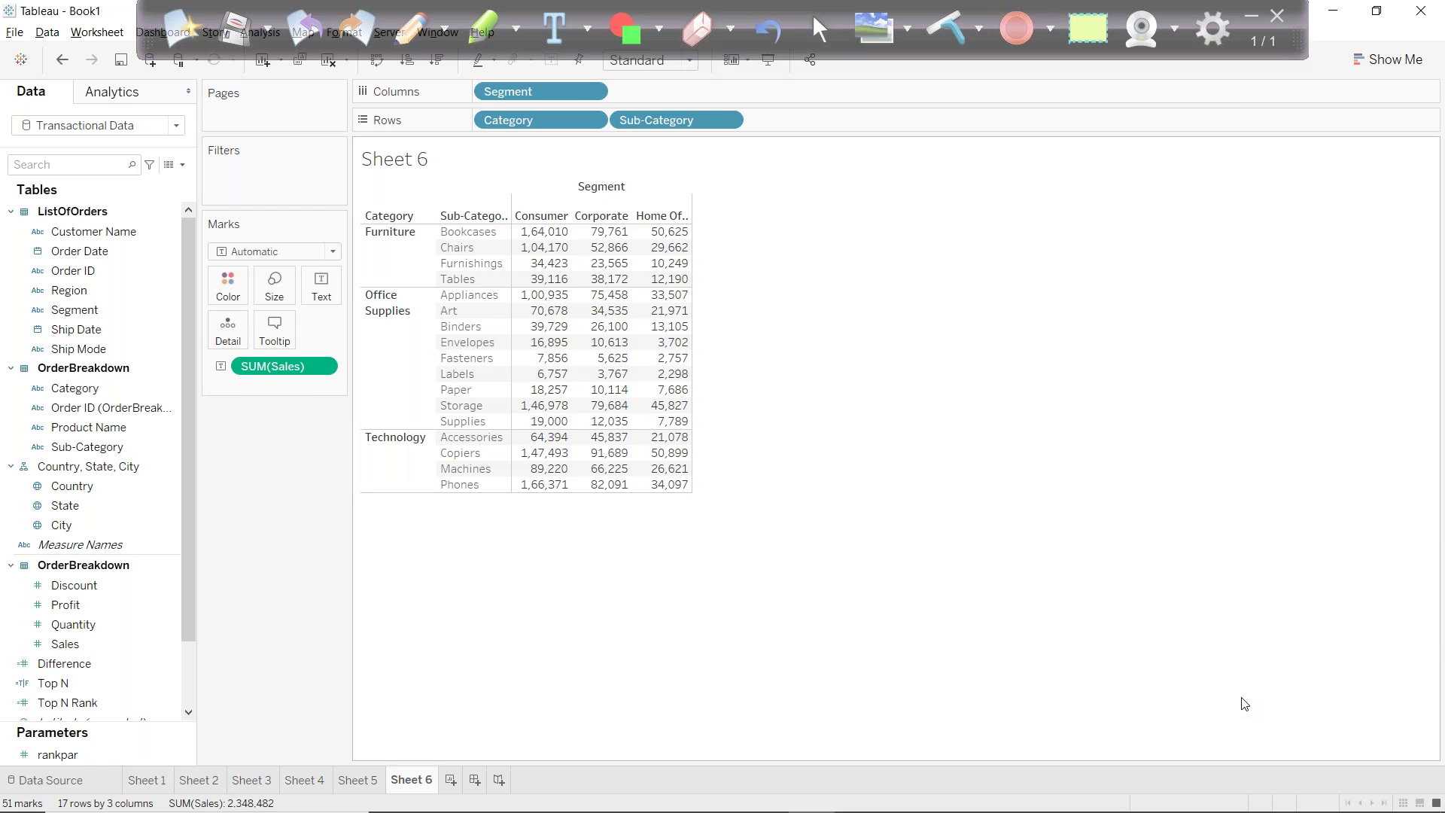
Add subtotals for each category plus column and row grand totals to the sales table.
left_click(113, 93)
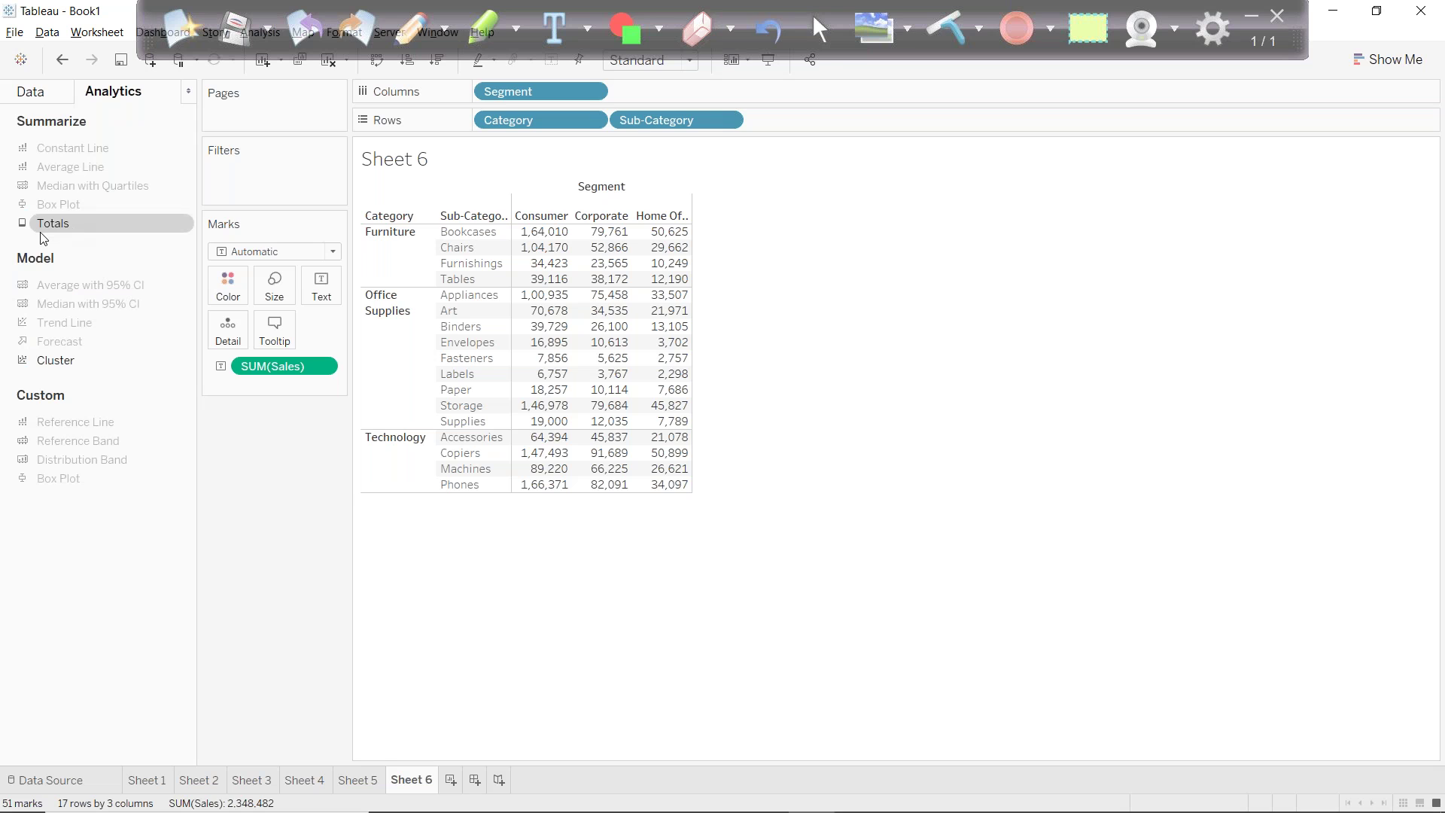
left_click_drag(43, 239, 493, 216)
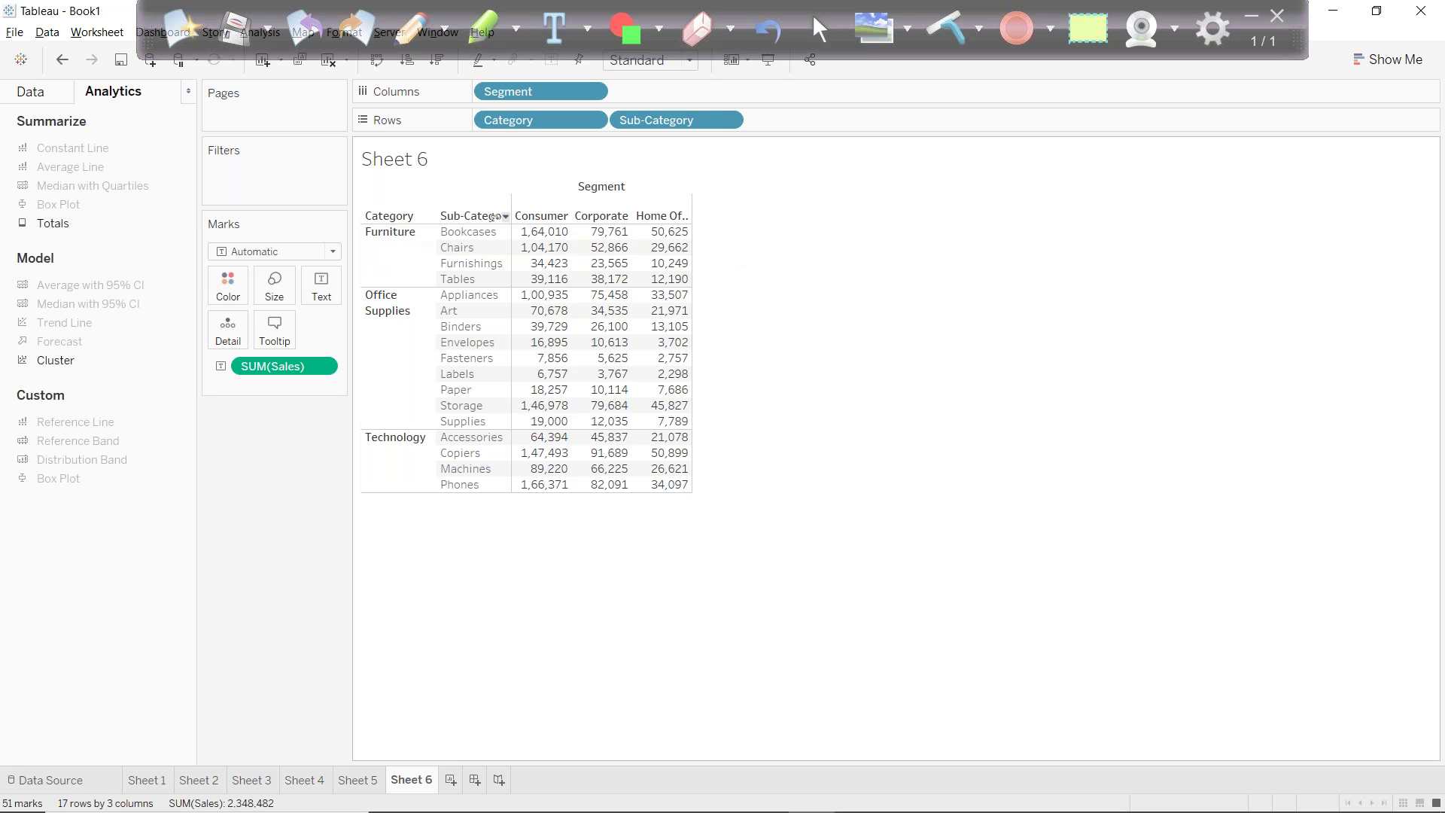
left_click_drag(52, 224, 602, 214)
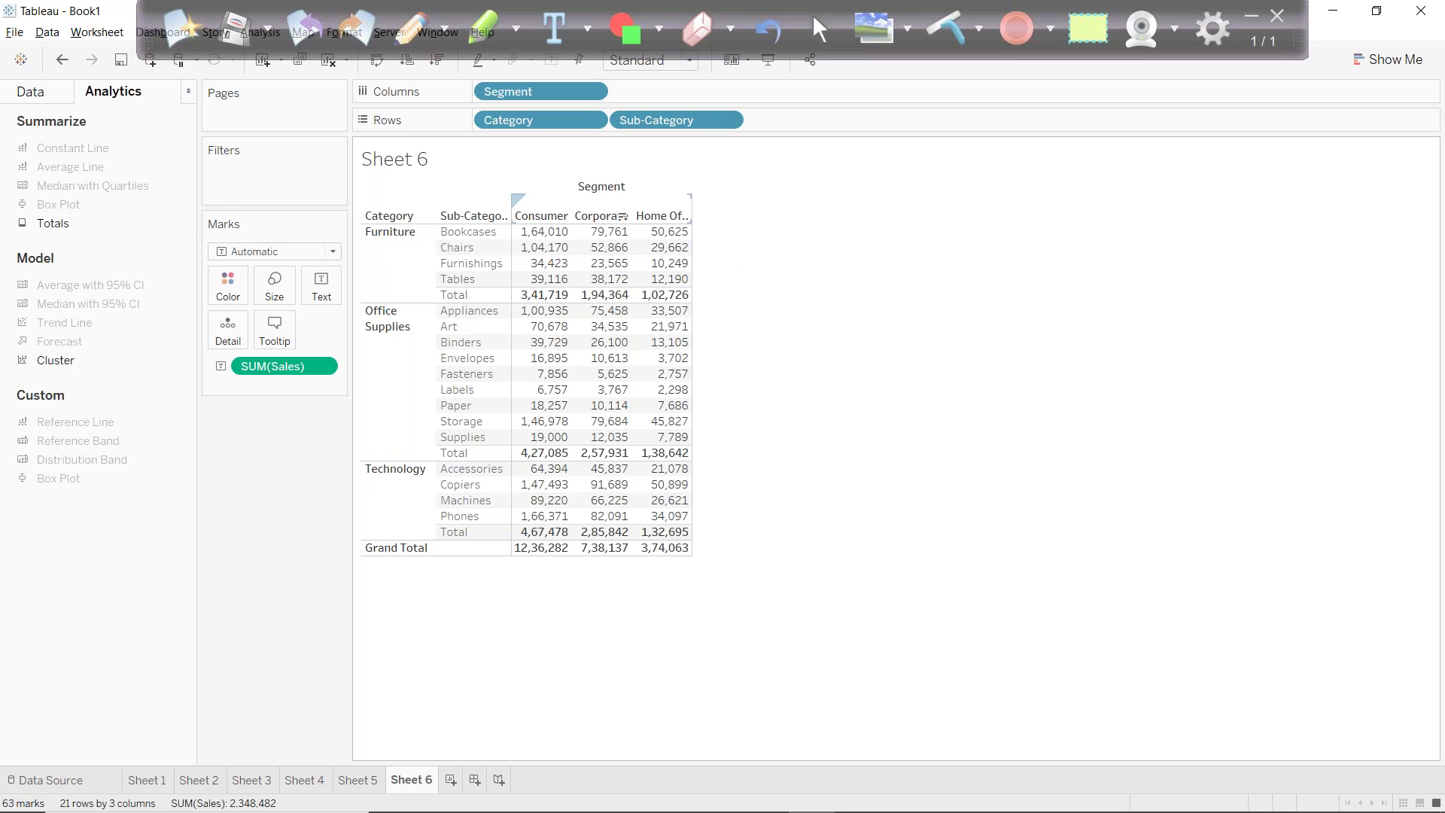
left_click_drag(53, 223, 697, 221)
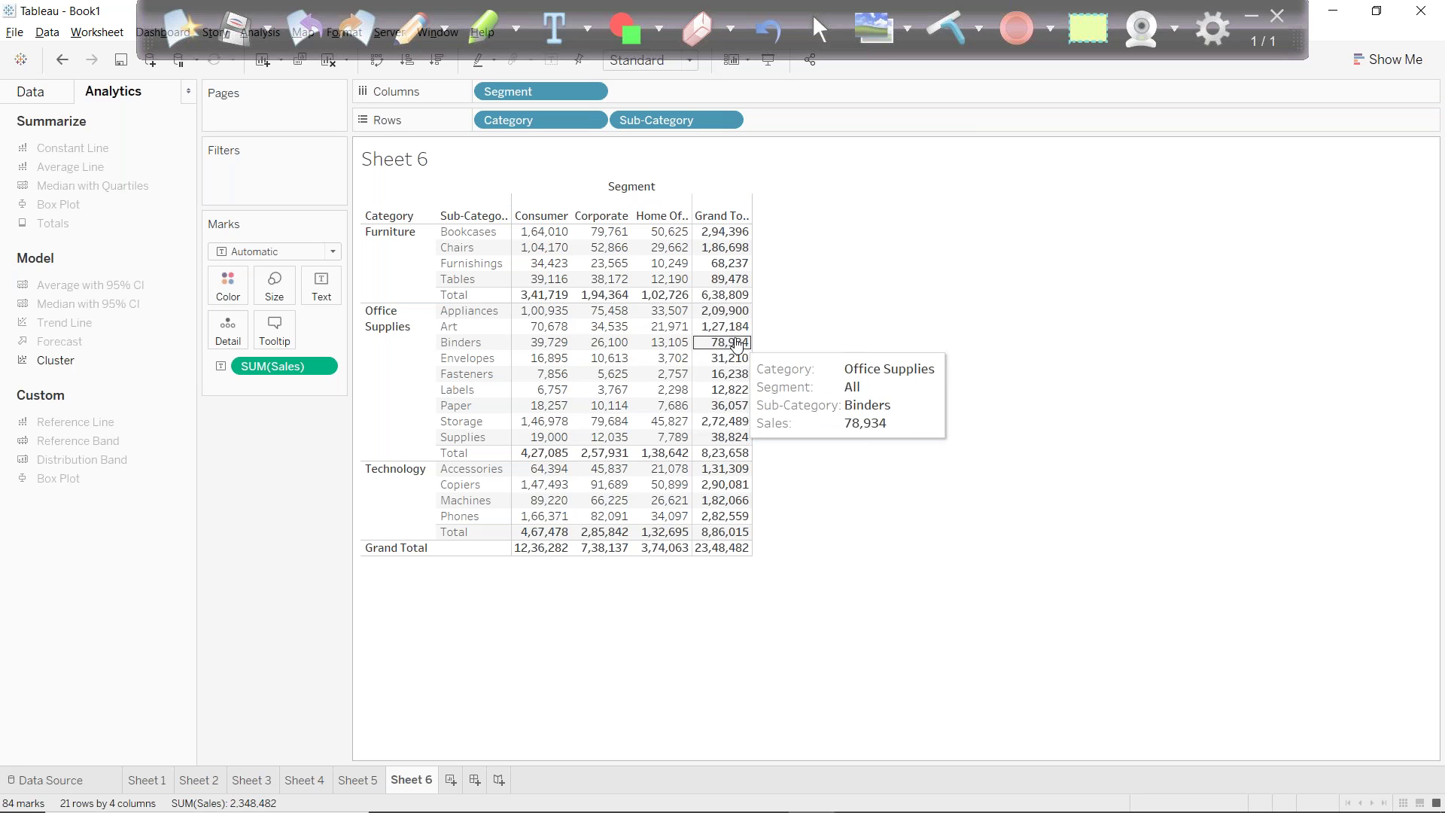
Apply the Percent of Total quick table calculation to SUM(Sales).
left_click(322, 367)
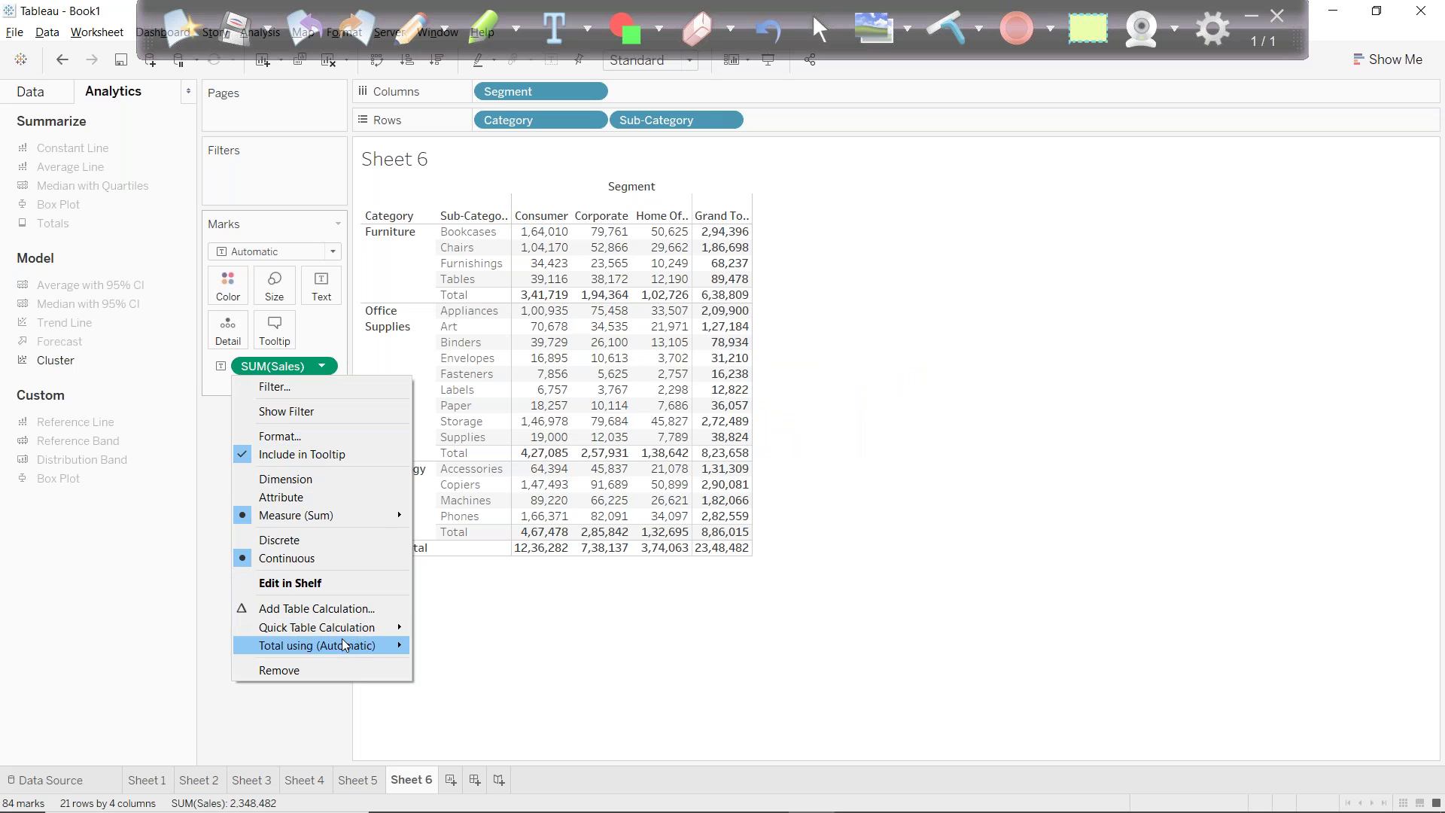
mouse_move(335, 630)
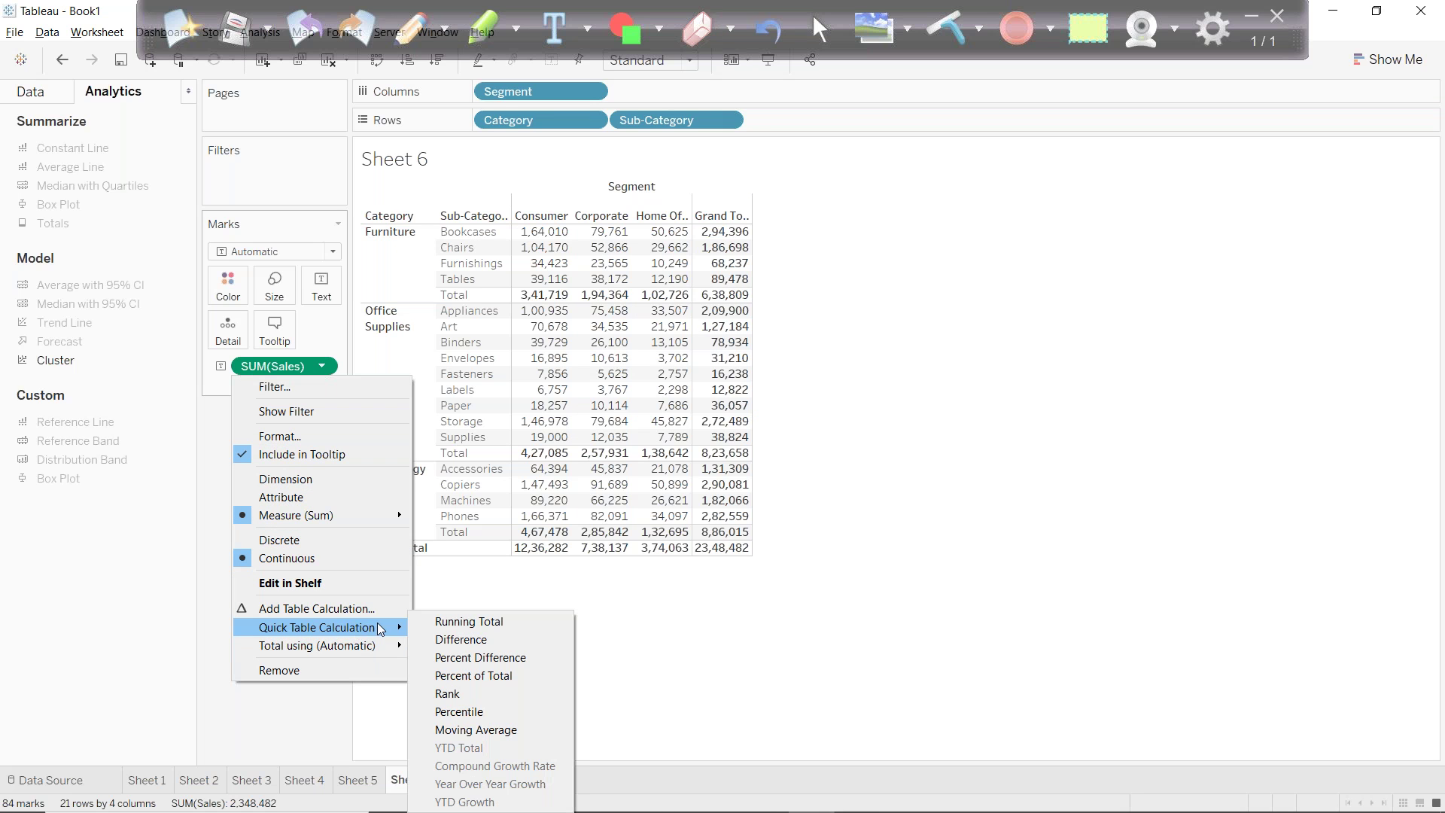
left_click(468, 677)
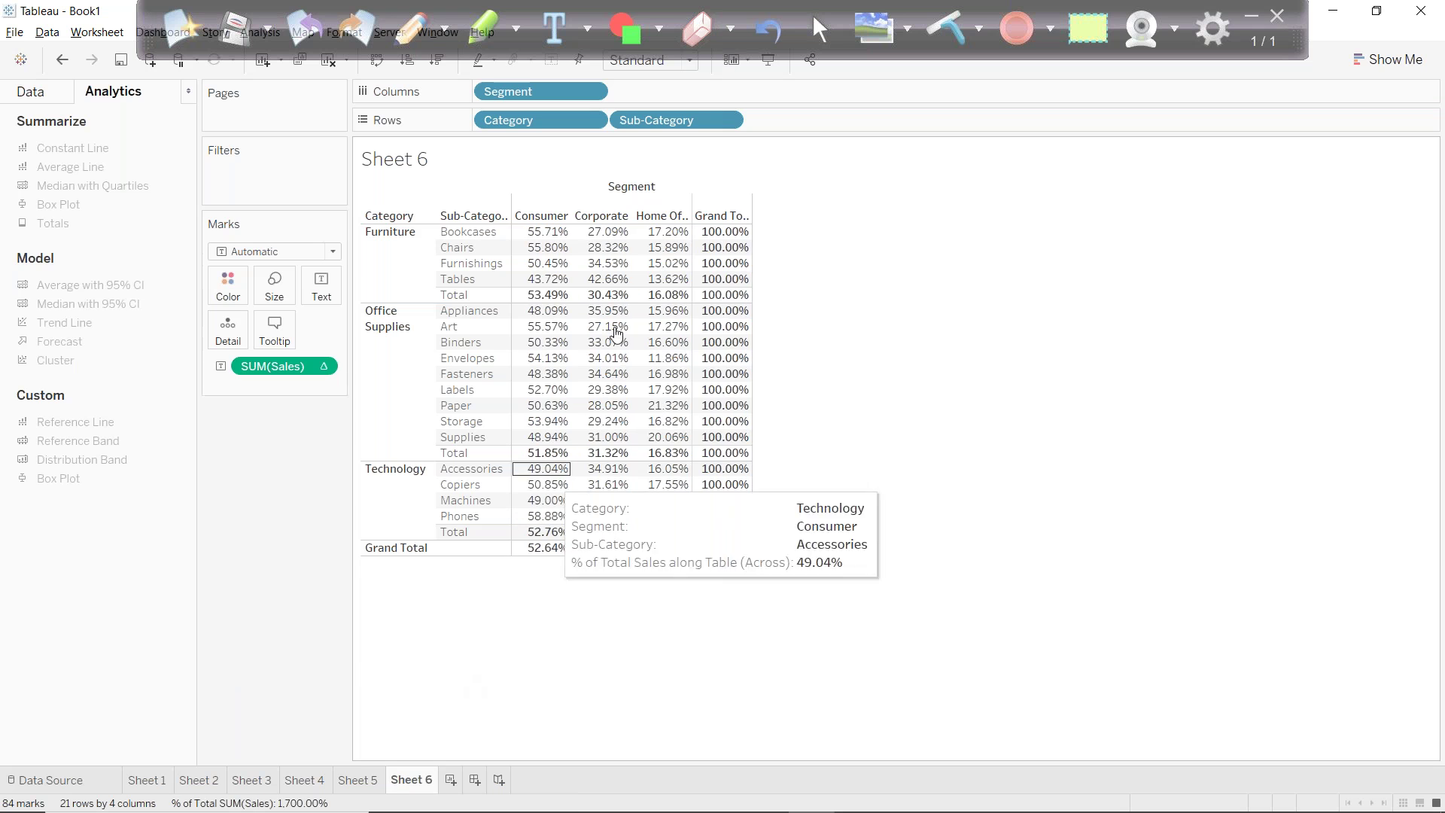
left_click_drag(718, 176, 739, 350)
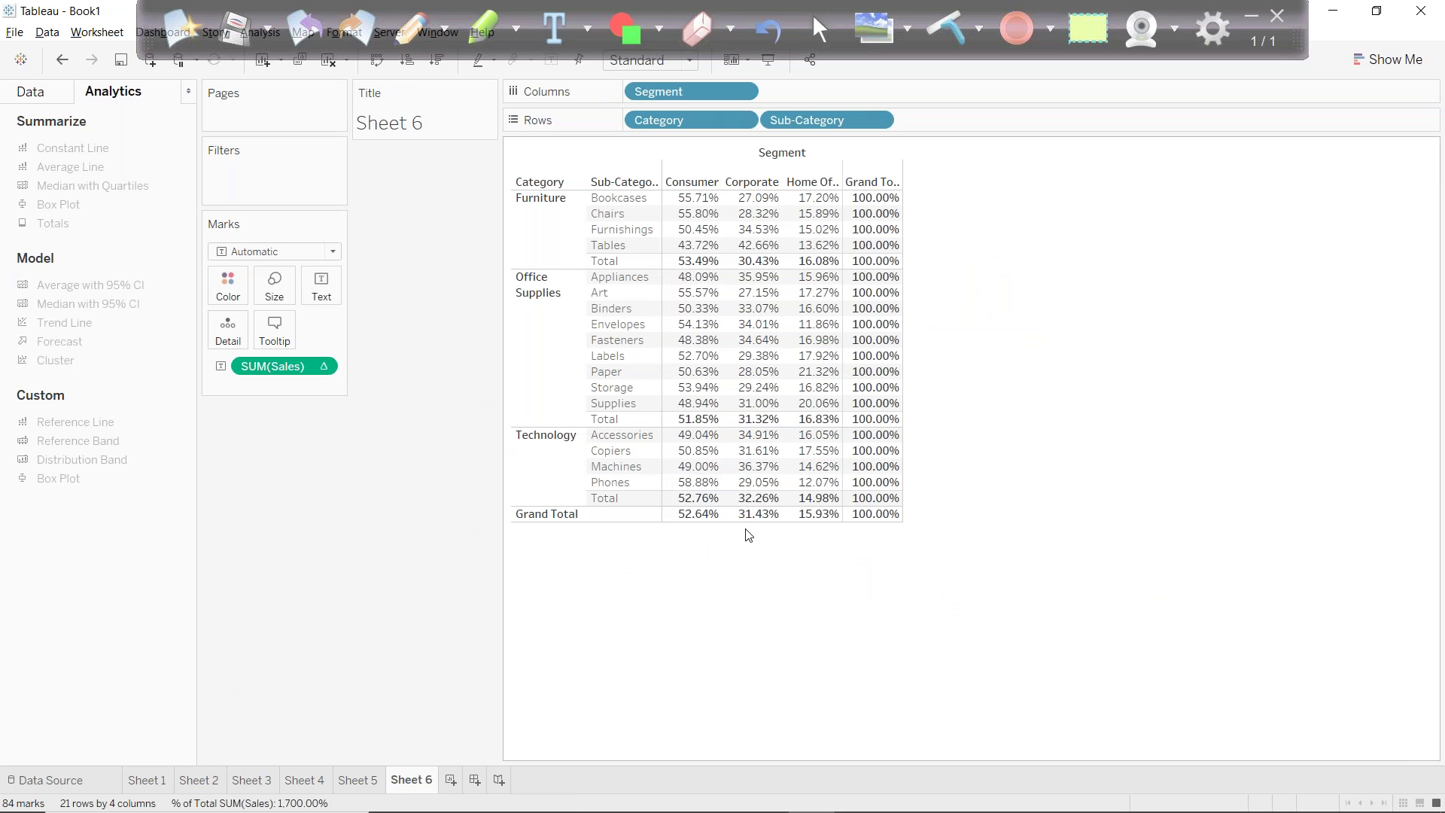
Undo the percent of total calculation to compare it with the plain sales values, and redo it.
key("ctrl+z")
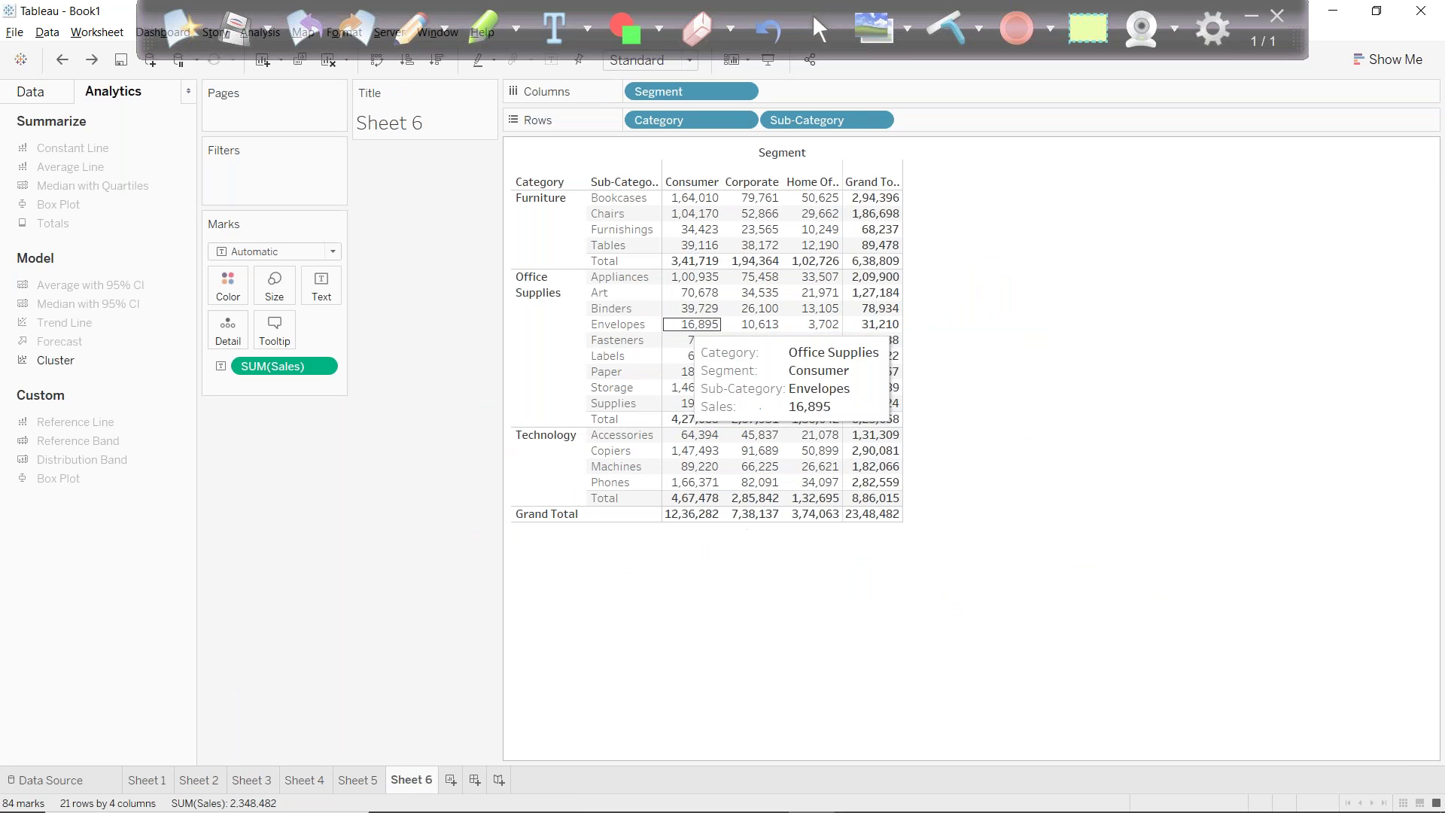
left_click(91, 59)
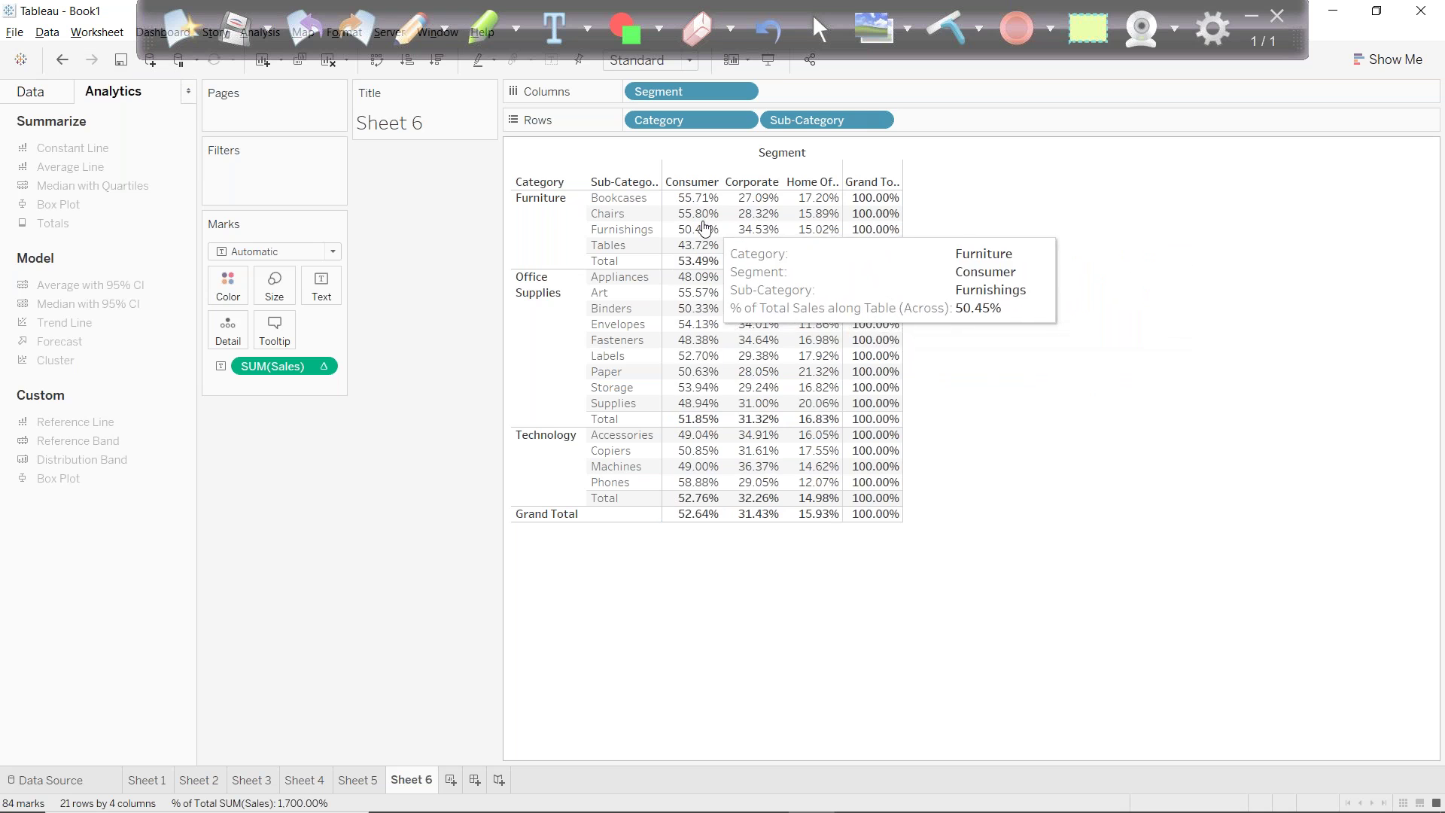
Examine how the percent of total values add up across the Bookcases row and down the Consumer column.
left_click(691, 198)
left_click(753, 197)
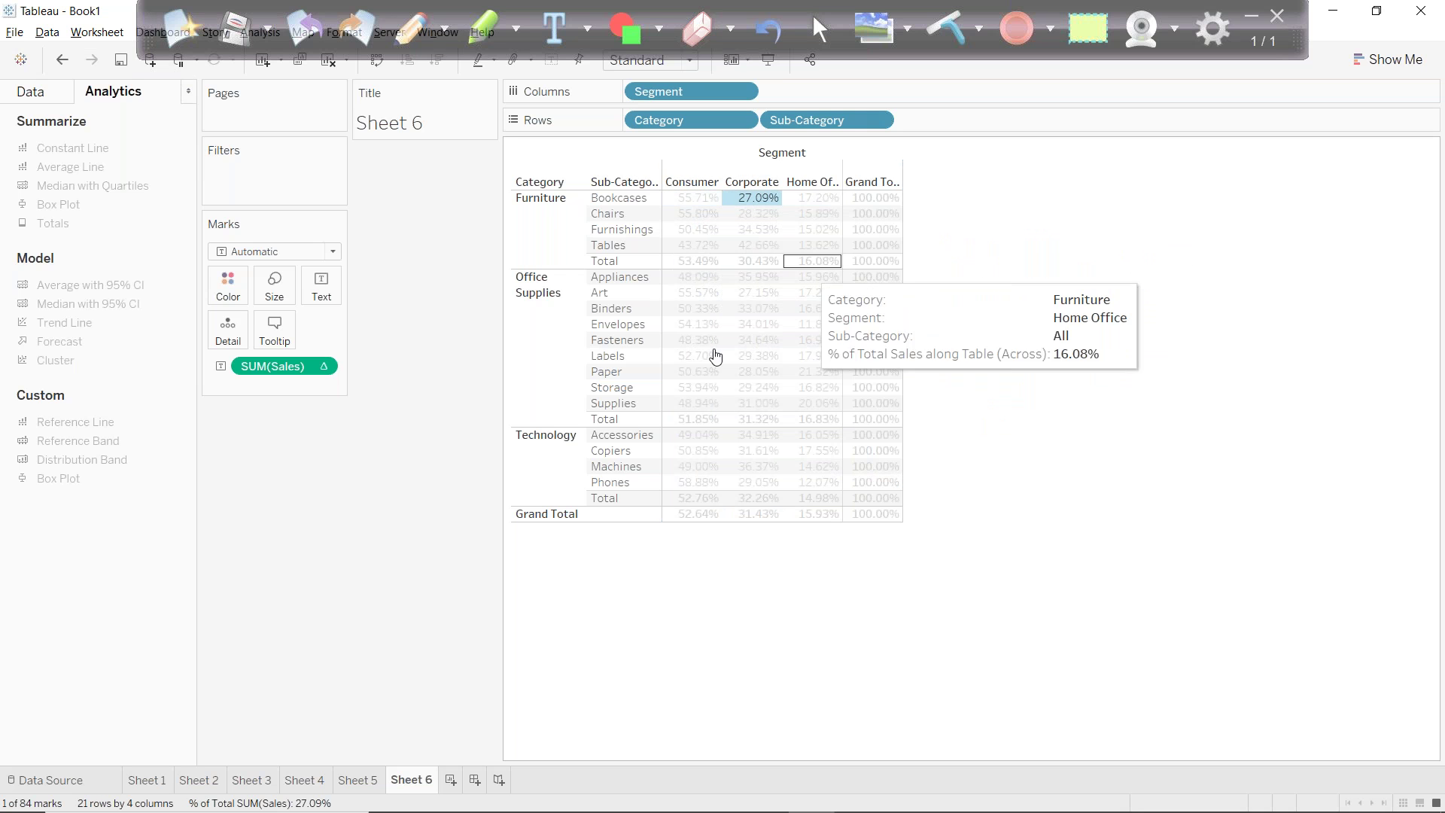
left_click(801, 198)
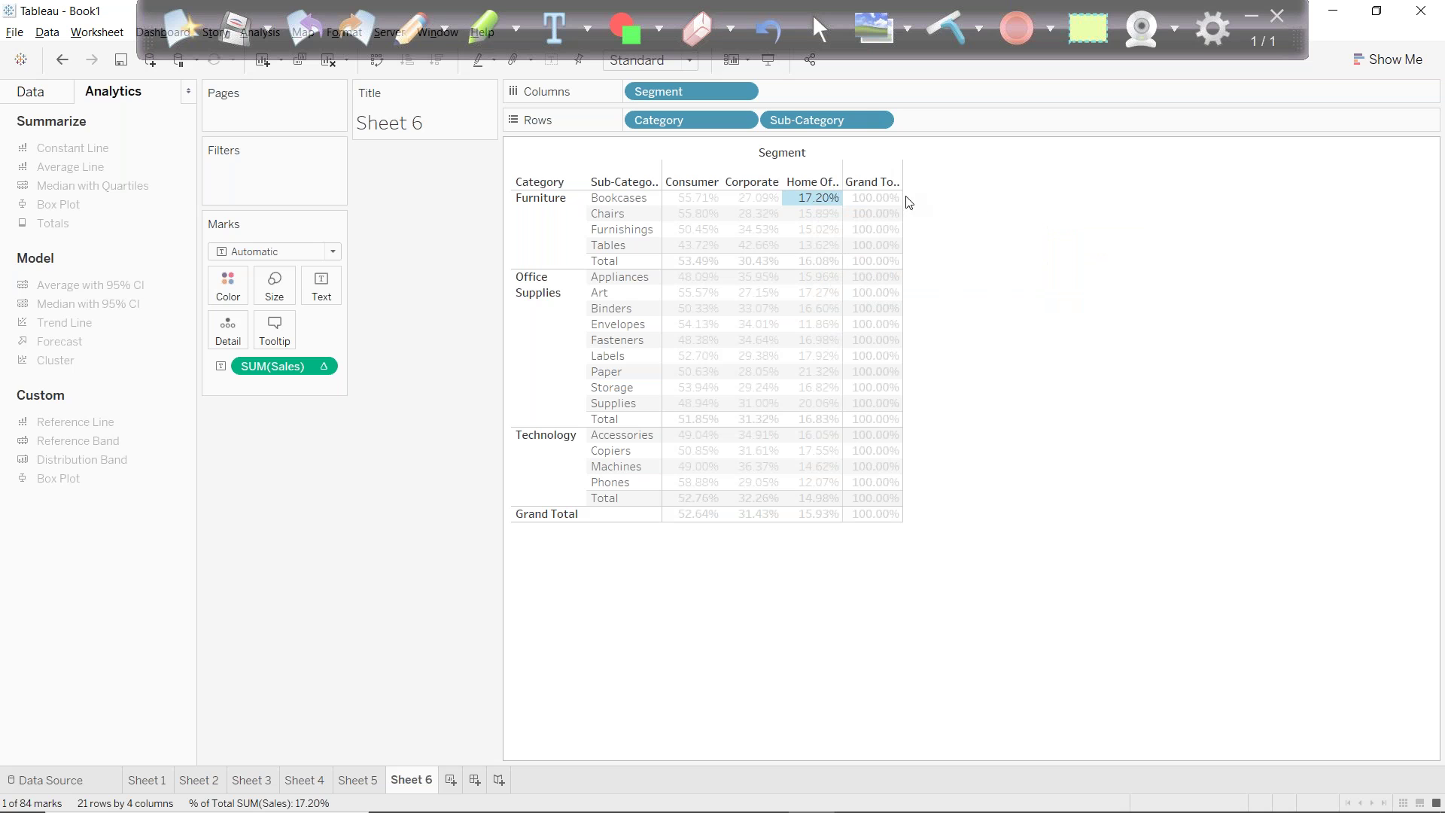
left_click(876, 198)
left_click(1129, 563)
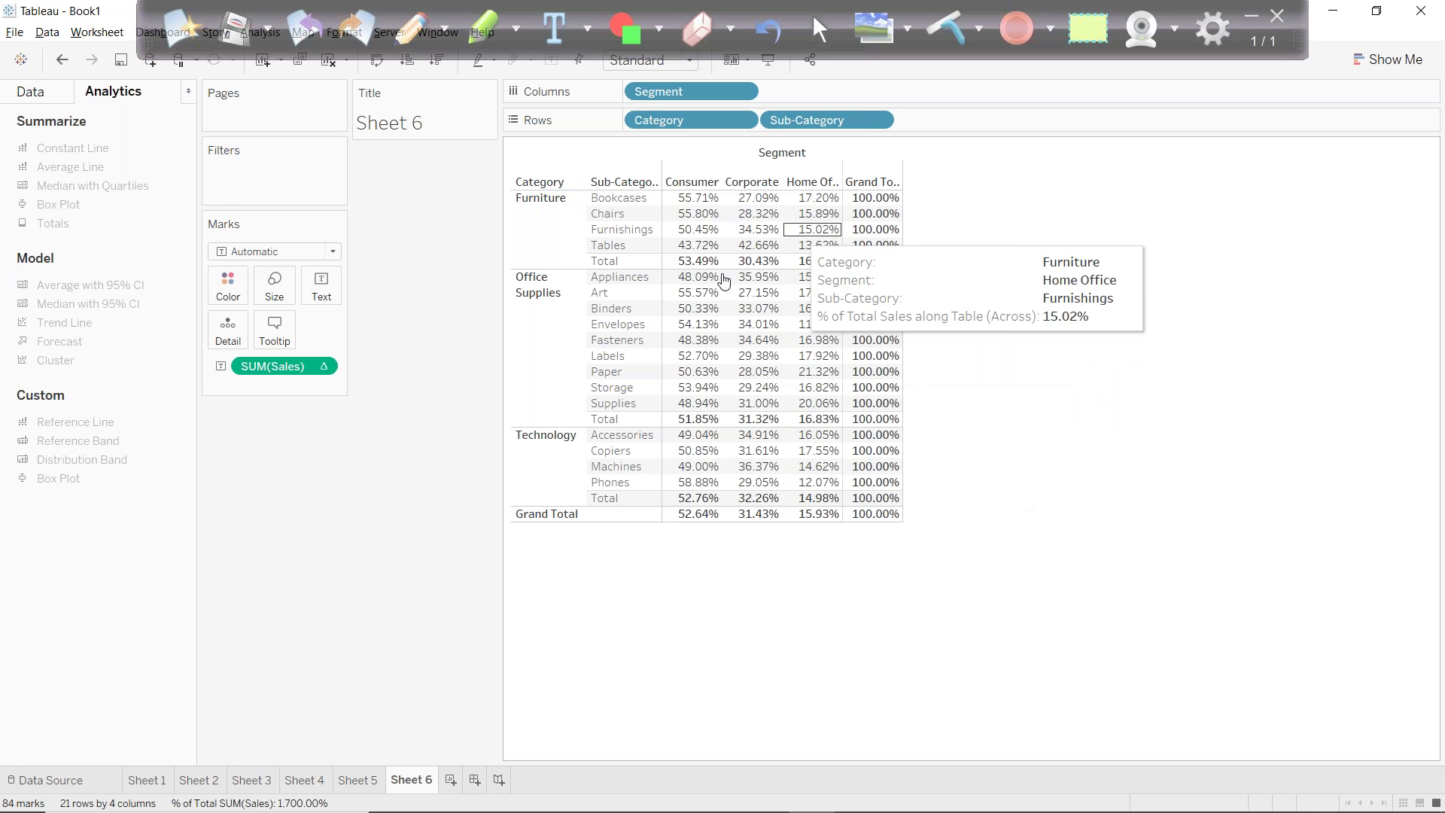
left_click(688, 198)
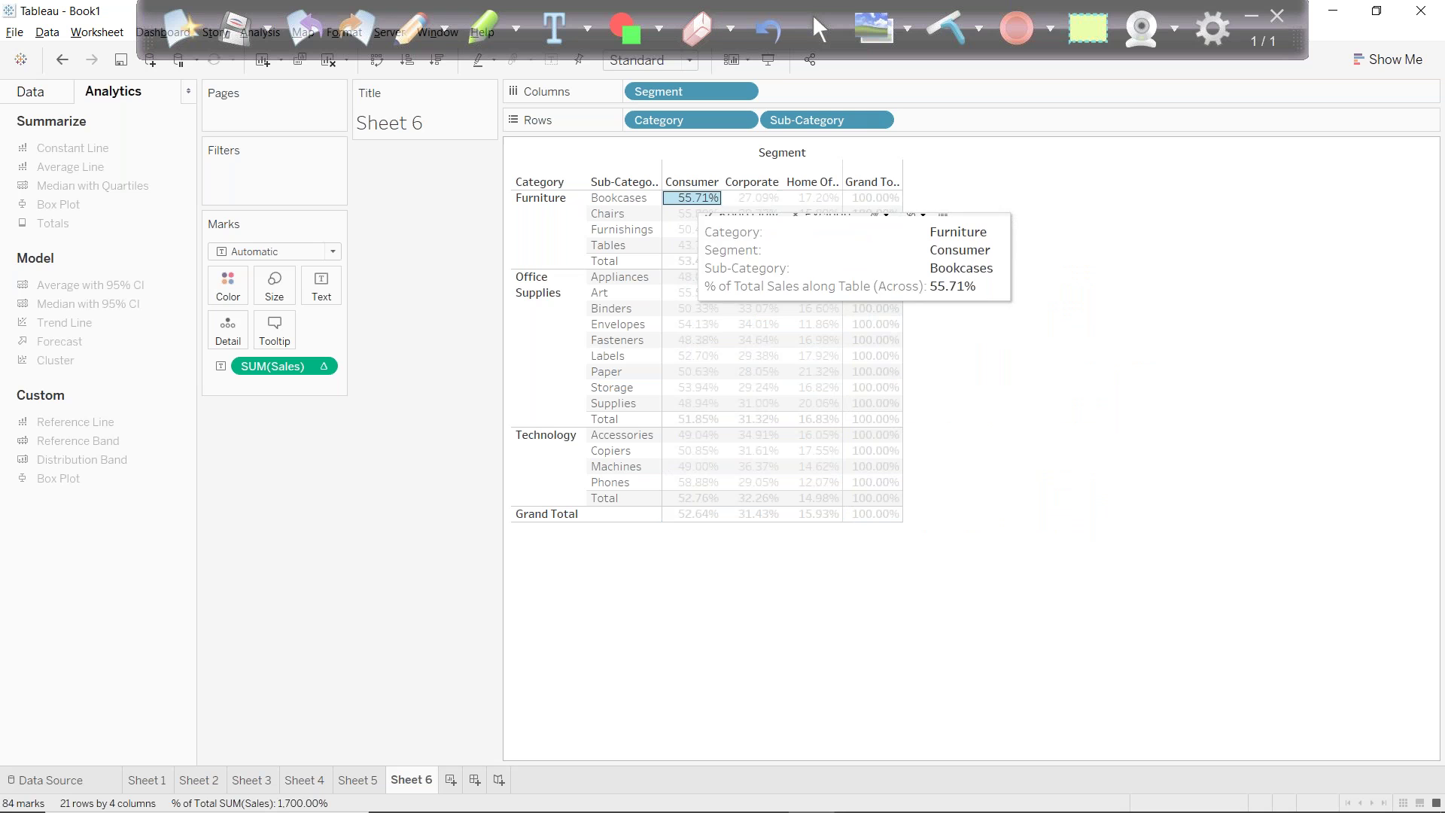
left_click(763, 200)
left_click(818, 200)
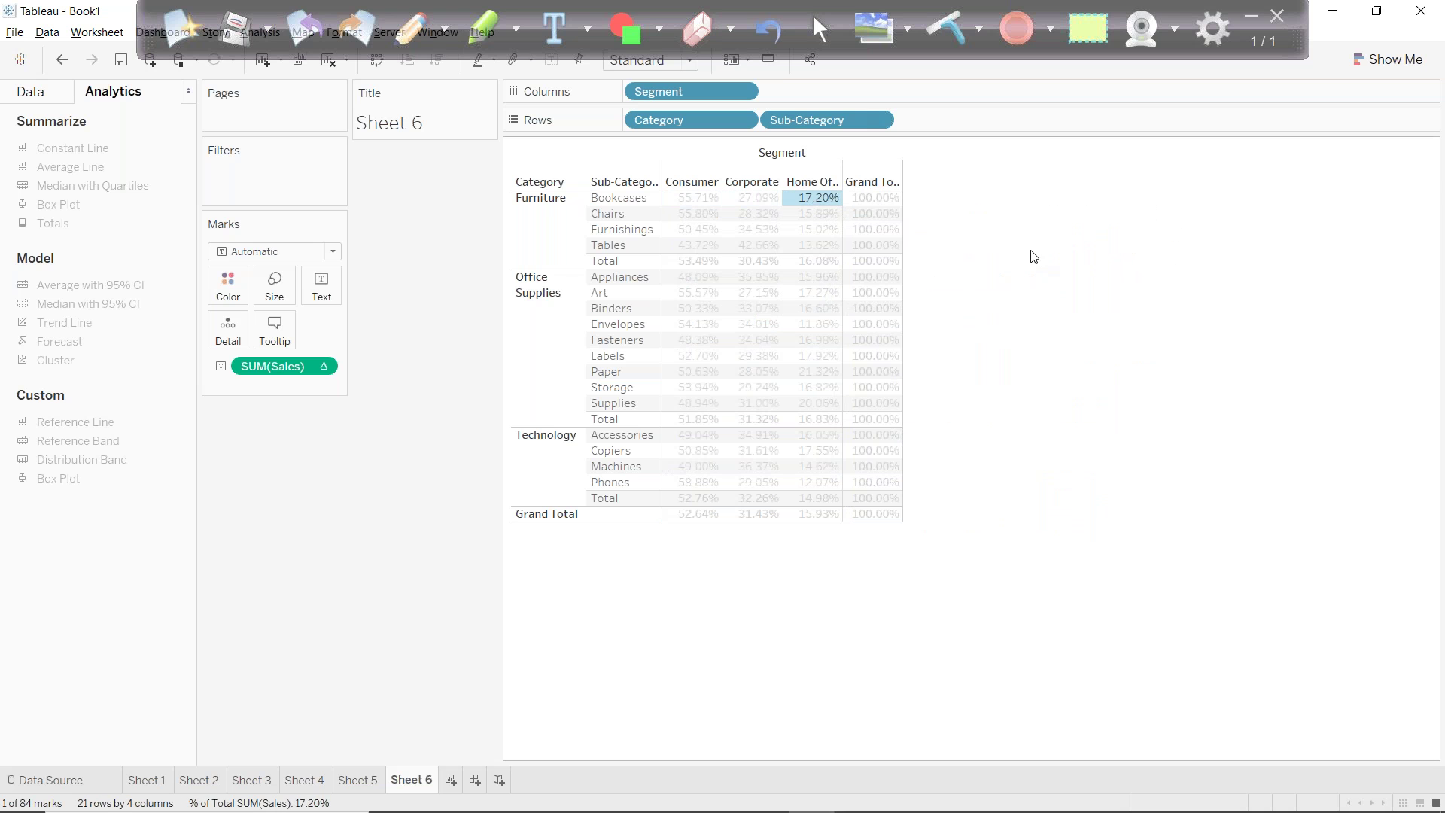
left_click(898, 202)
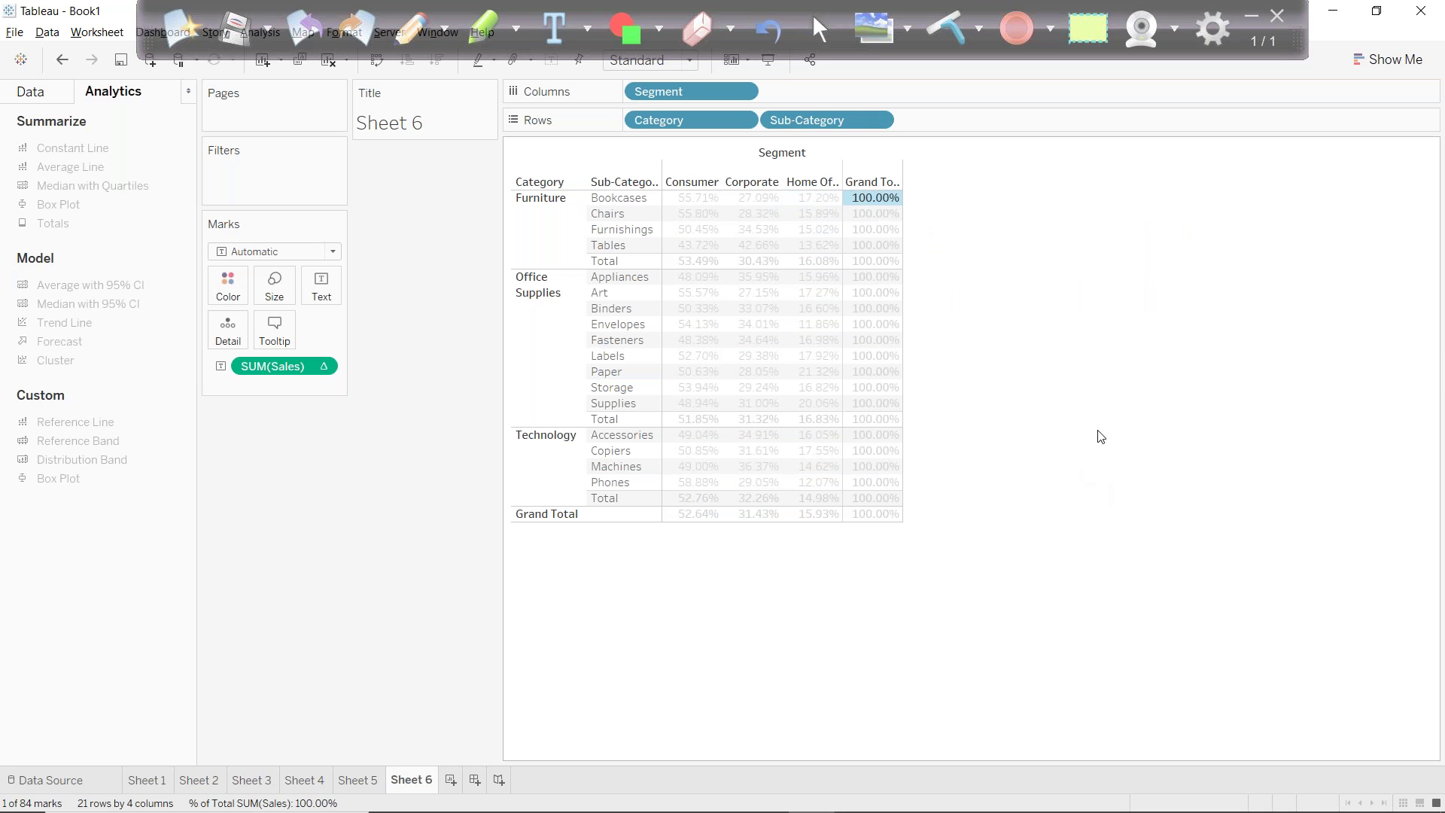
left_click(1098, 433)
left_click_drag(684, 183, 704, 482)
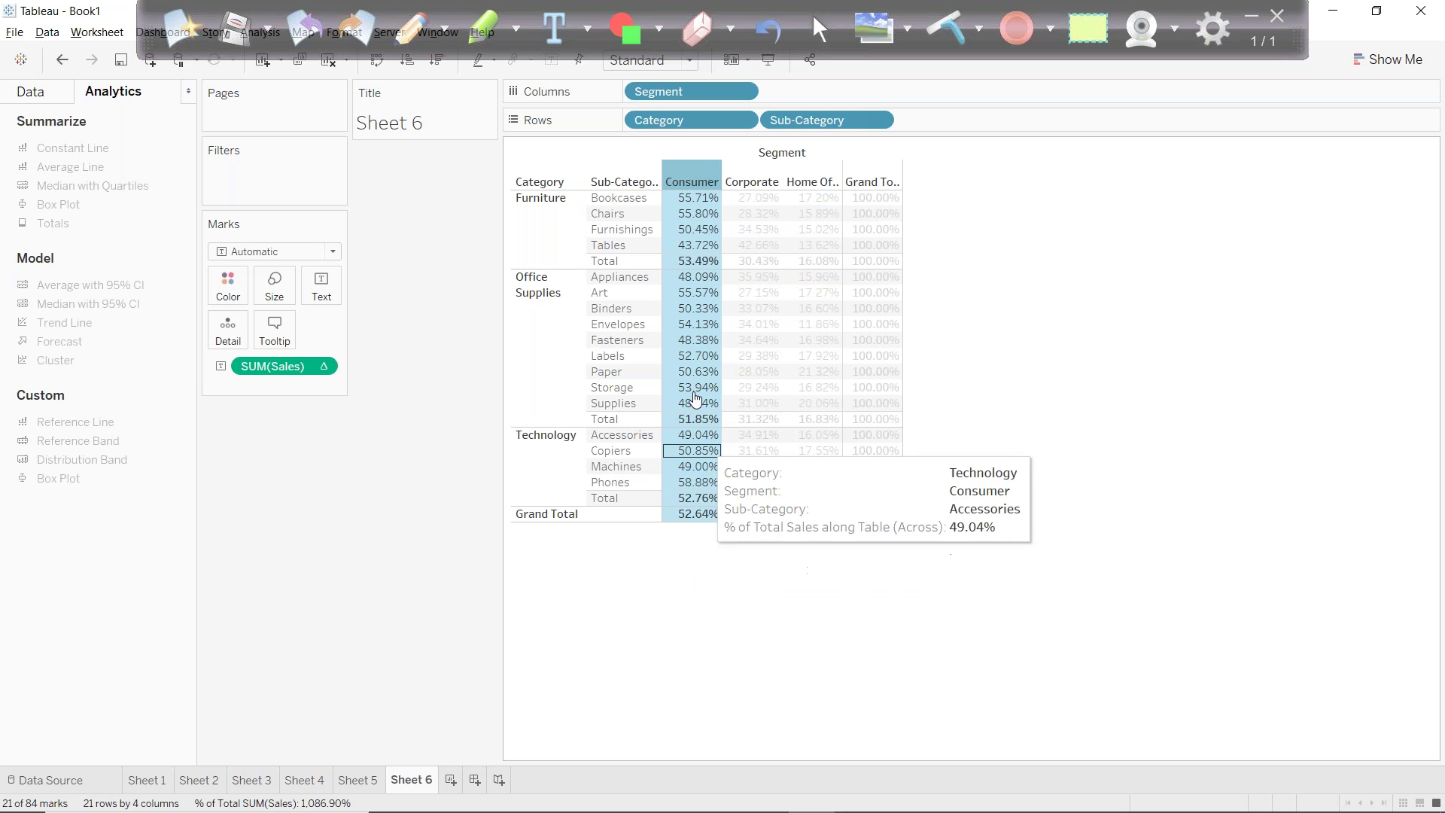
key("Escape")
Change the SUM(Sales) percent of total calculation to compute down the table.
right_click(323, 366)
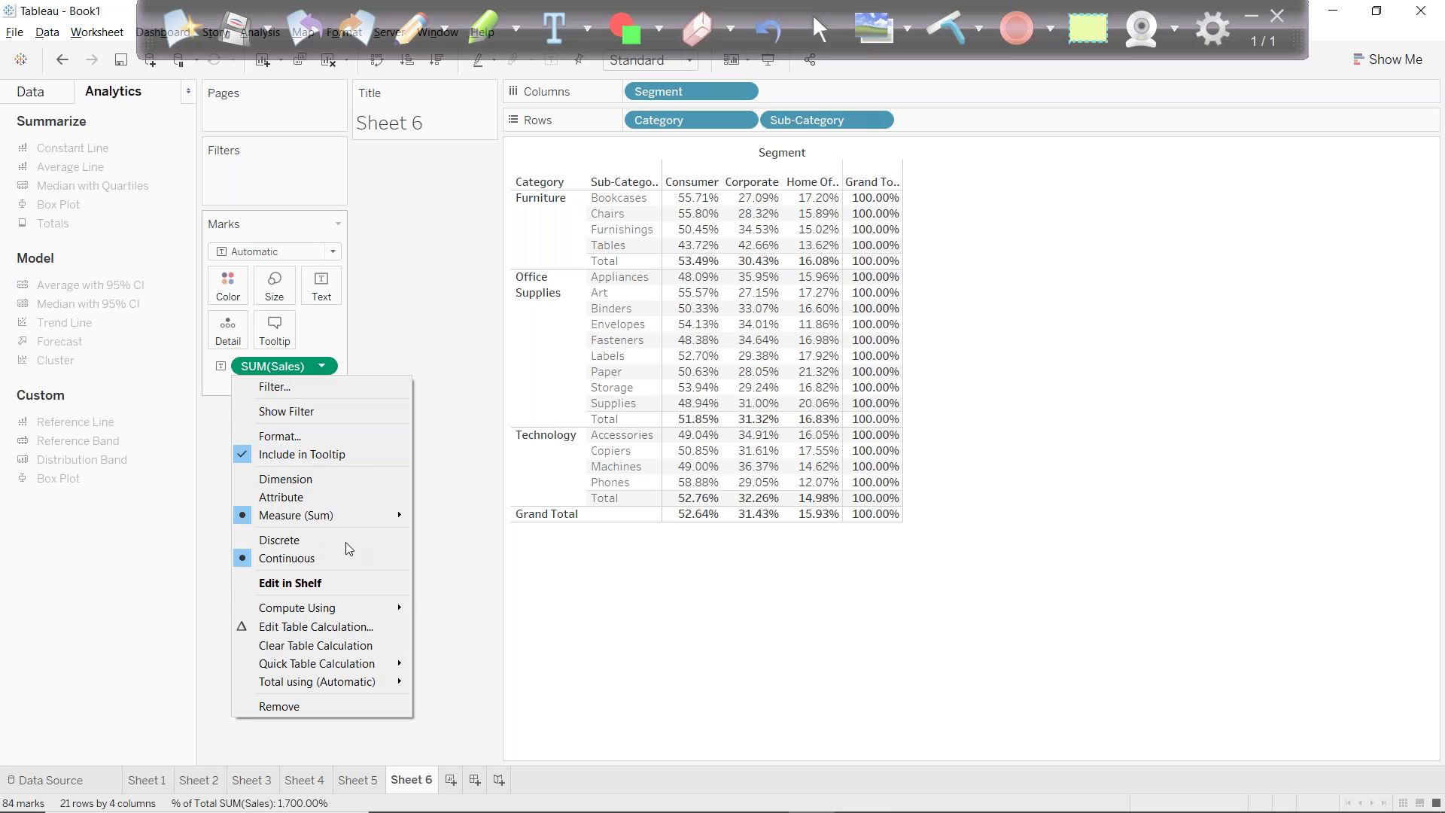
mouse_move(352, 608)
left_click(468, 627)
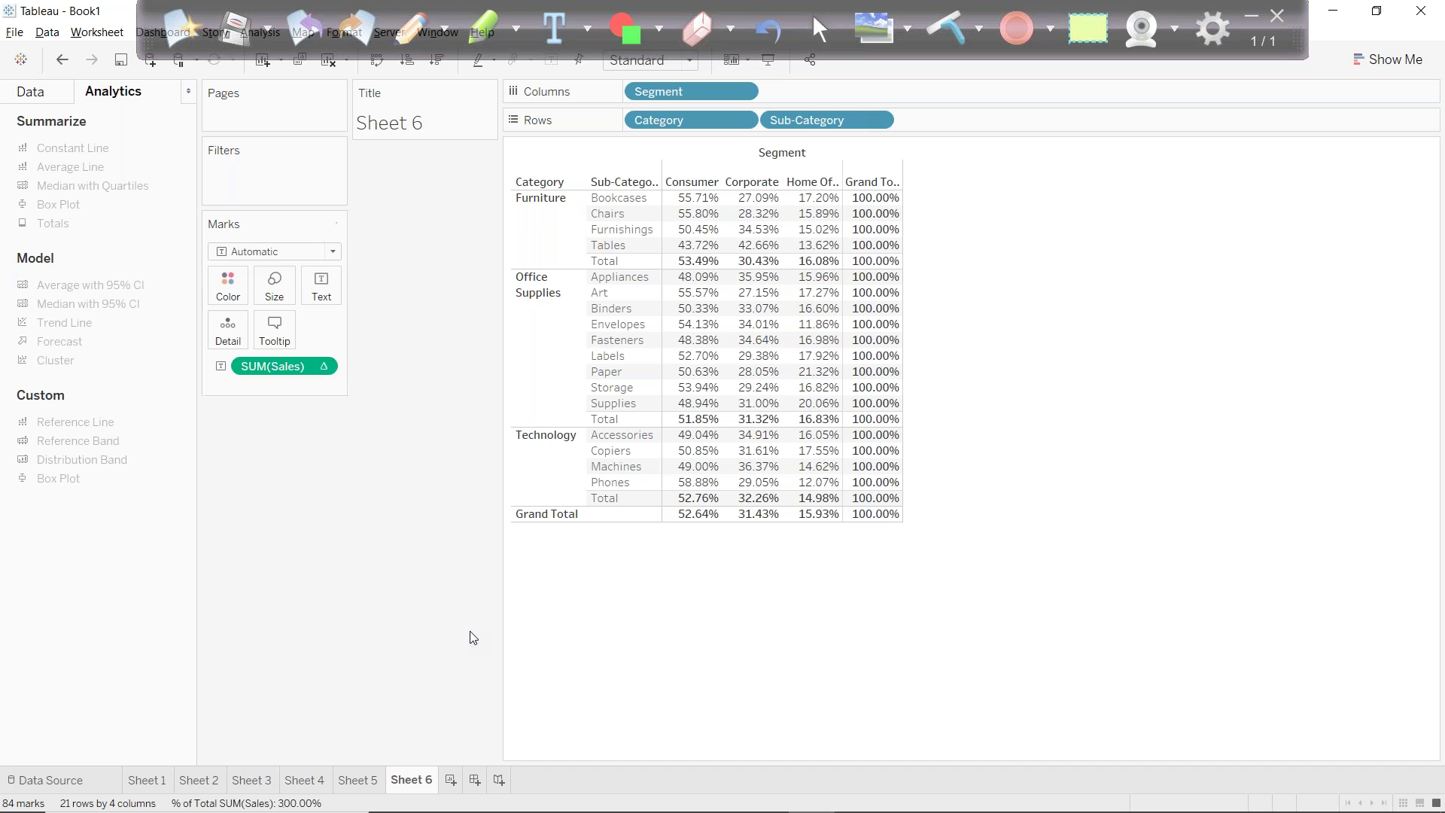
Examine the percentages in the Grand Total row, down the Consumer column and across the Bookcases row.
left_click(682, 512)
left_click(752, 514)
left_click(812, 513)
left_click(1140, 407)
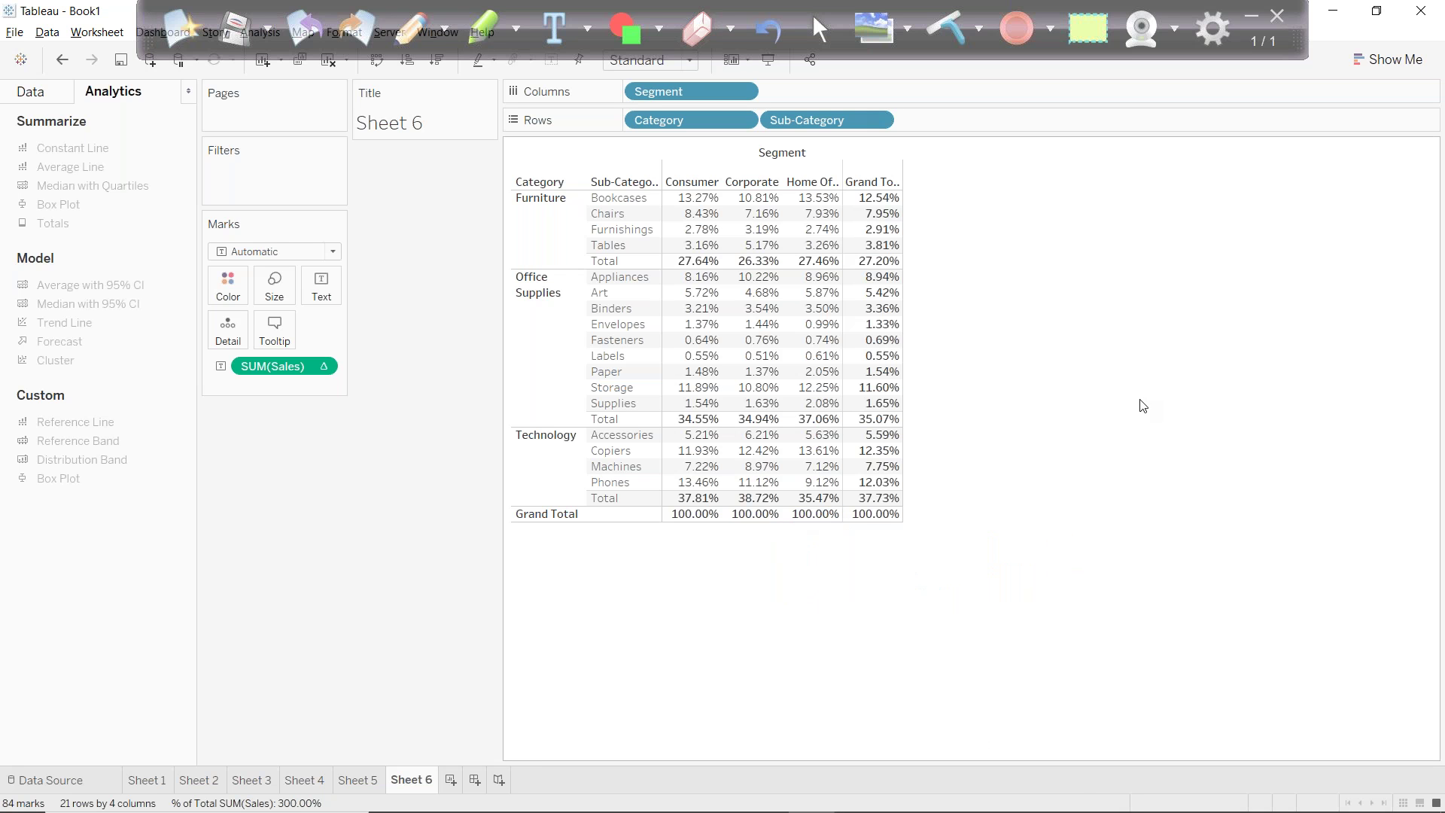
left_click_drag(700, 199, 709, 504)
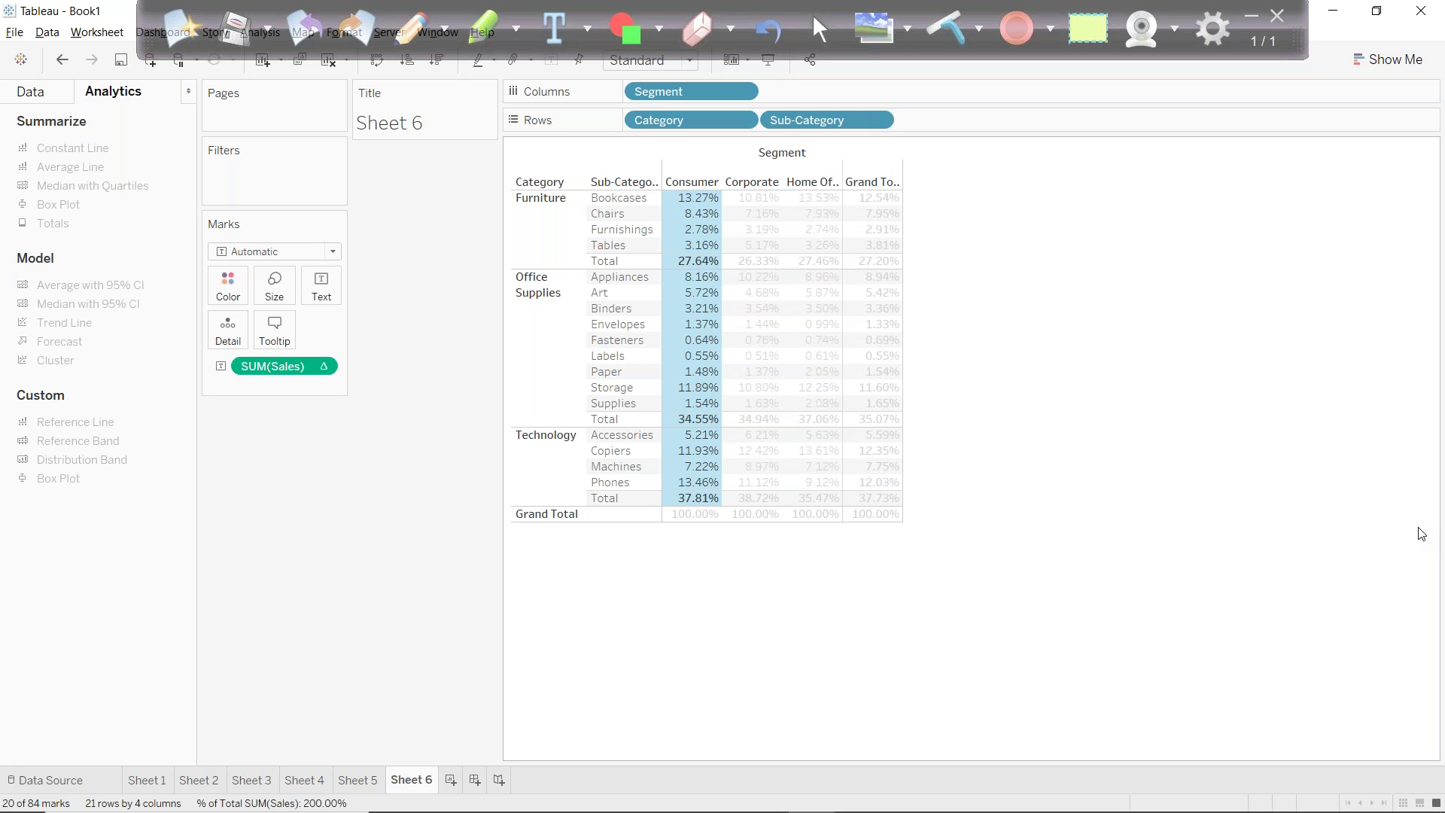
left_click(1076, 533)
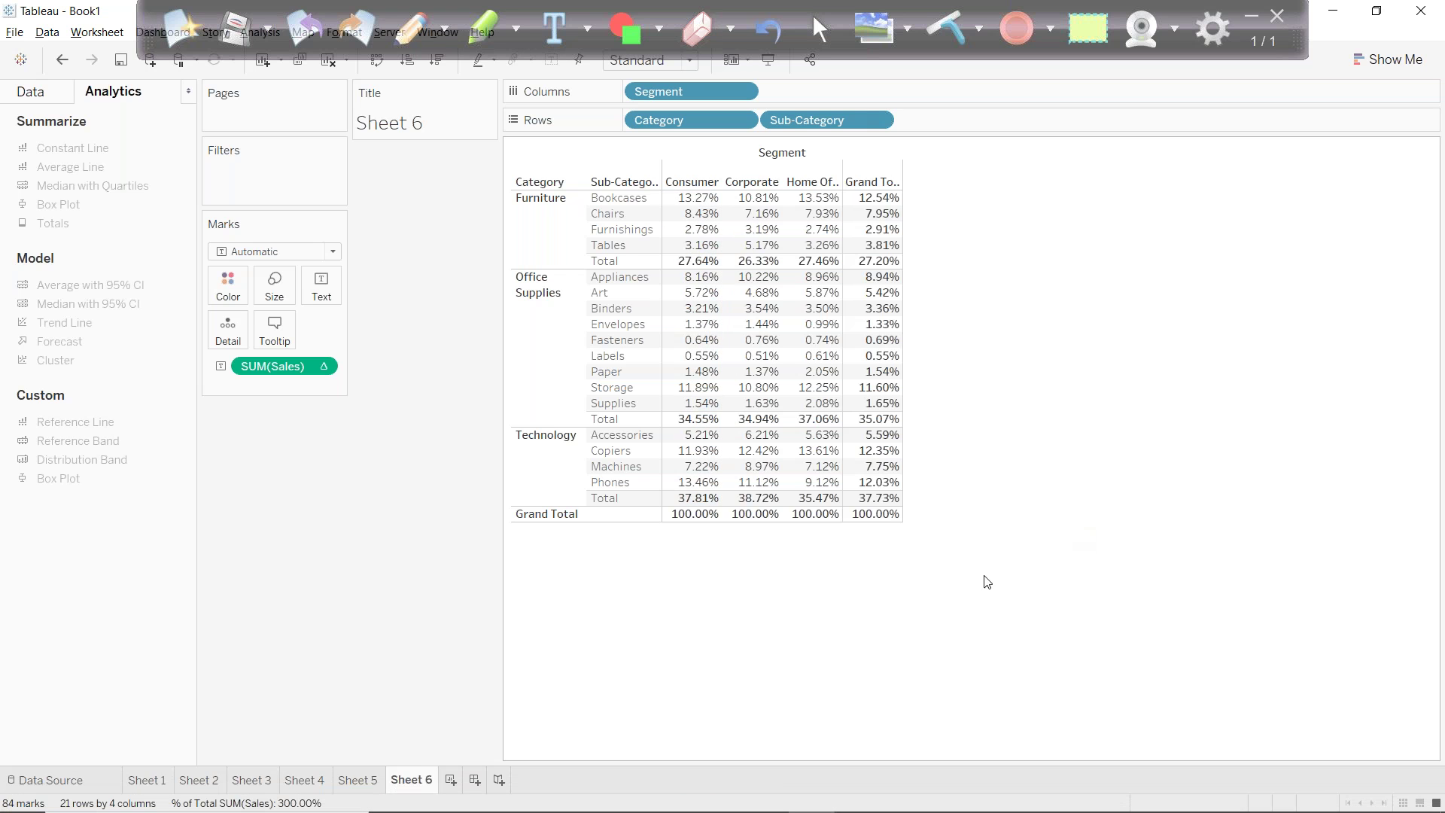
left_click_drag(685, 202, 828, 201)
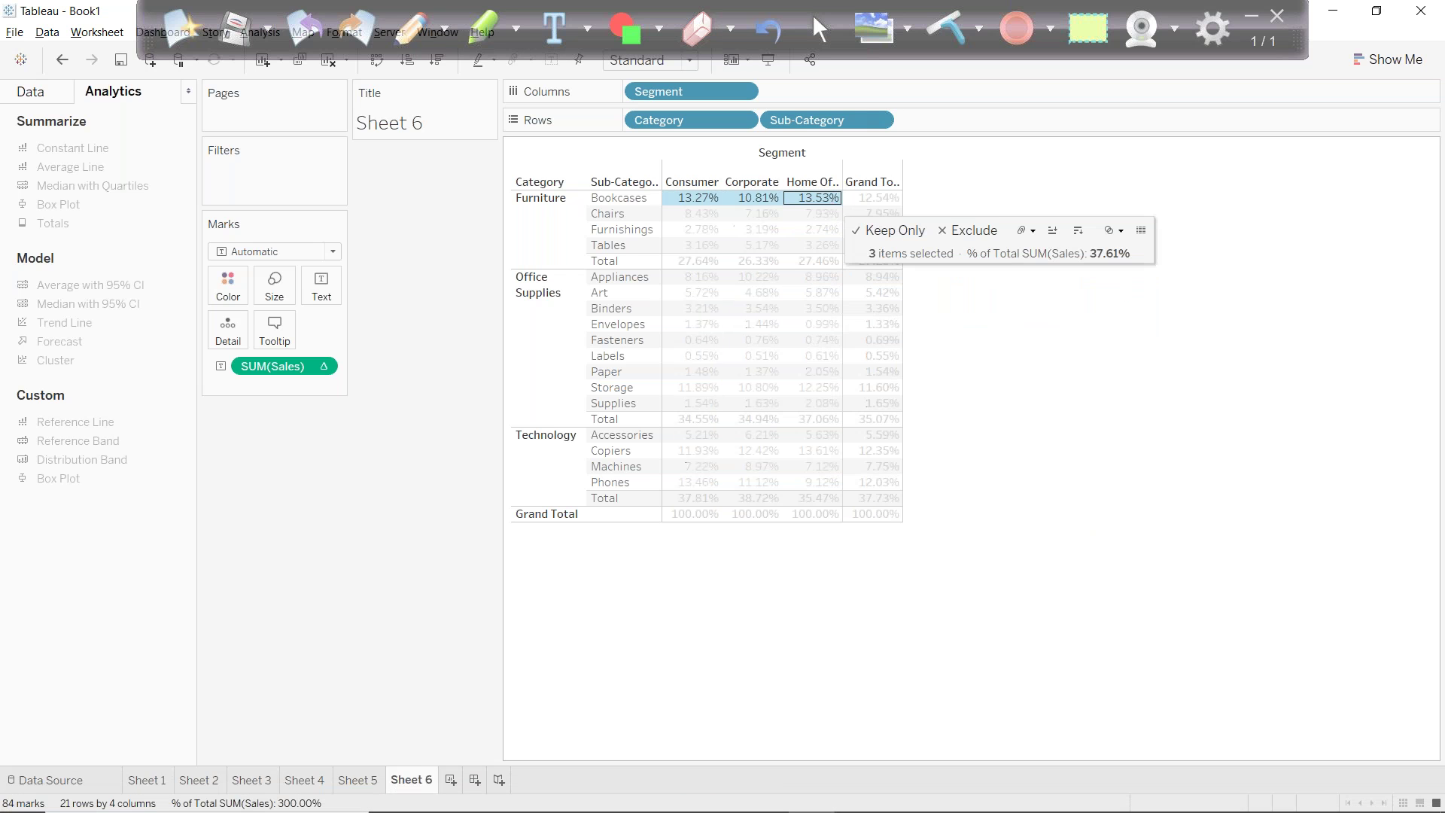
left_click(925, 280)
left_click_drag(682, 200, 682, 500)
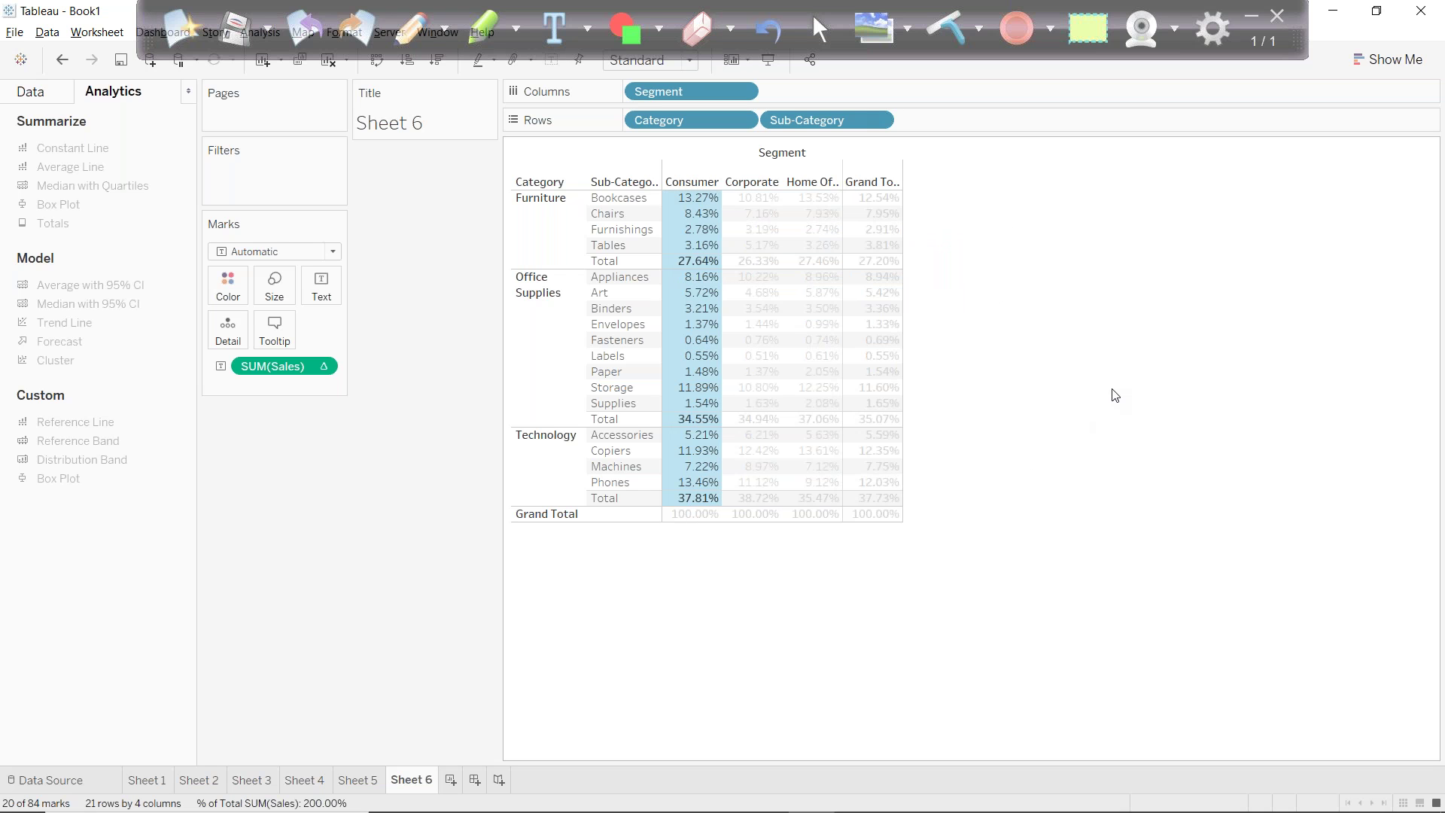
left_click(1114, 367)
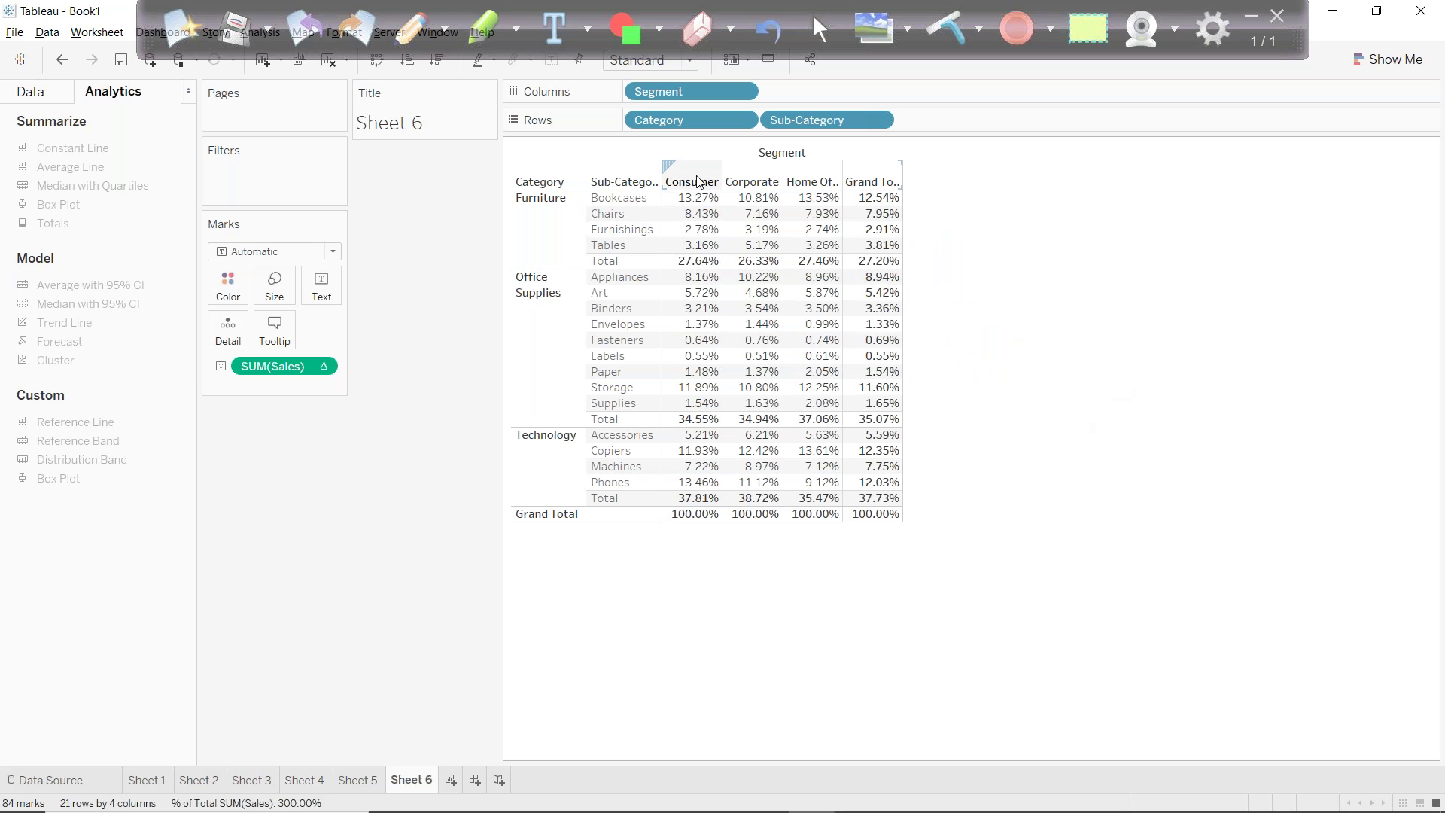
left_click_drag(691, 197, 691, 498)
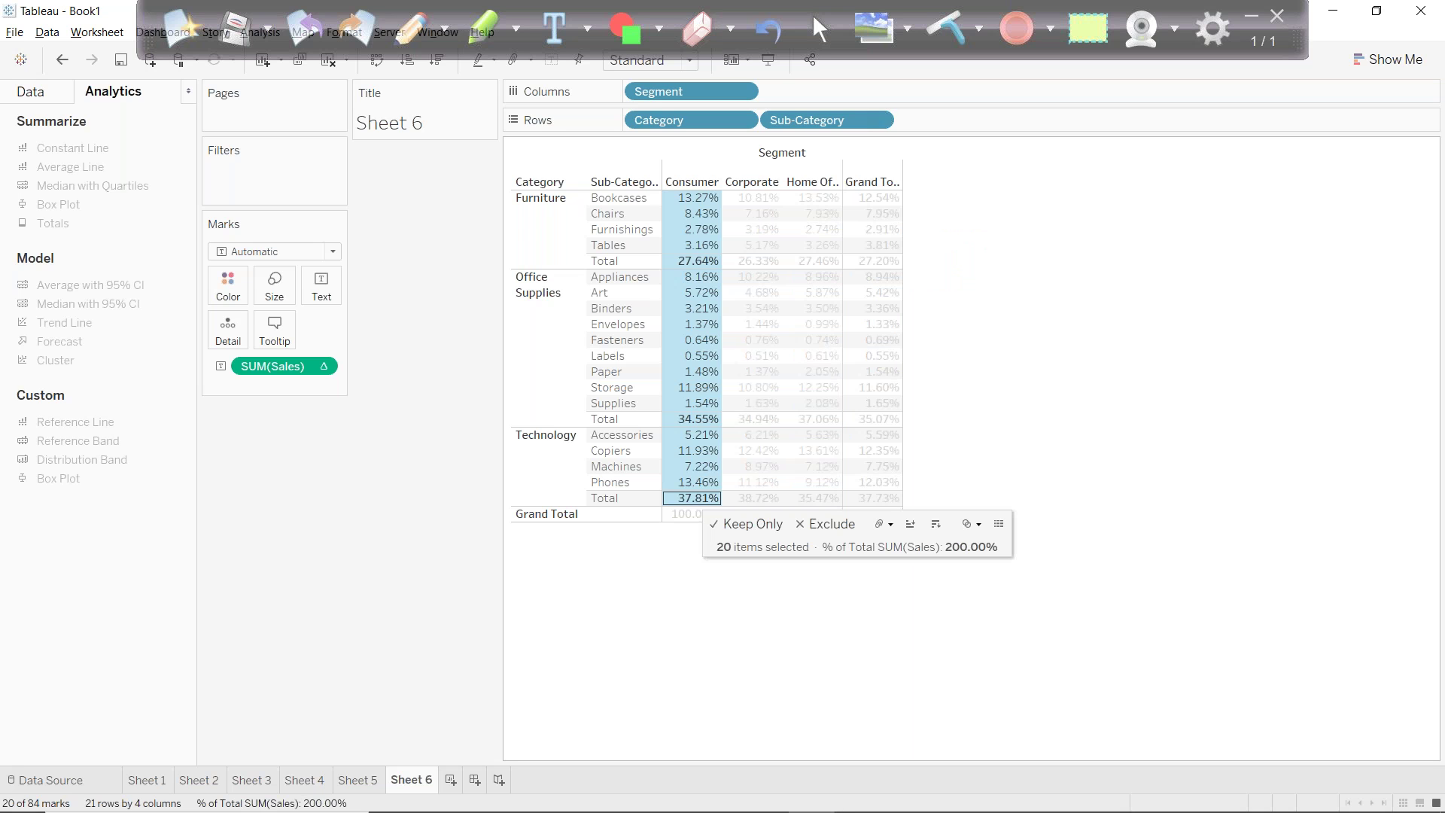
left_click(1091, 271)
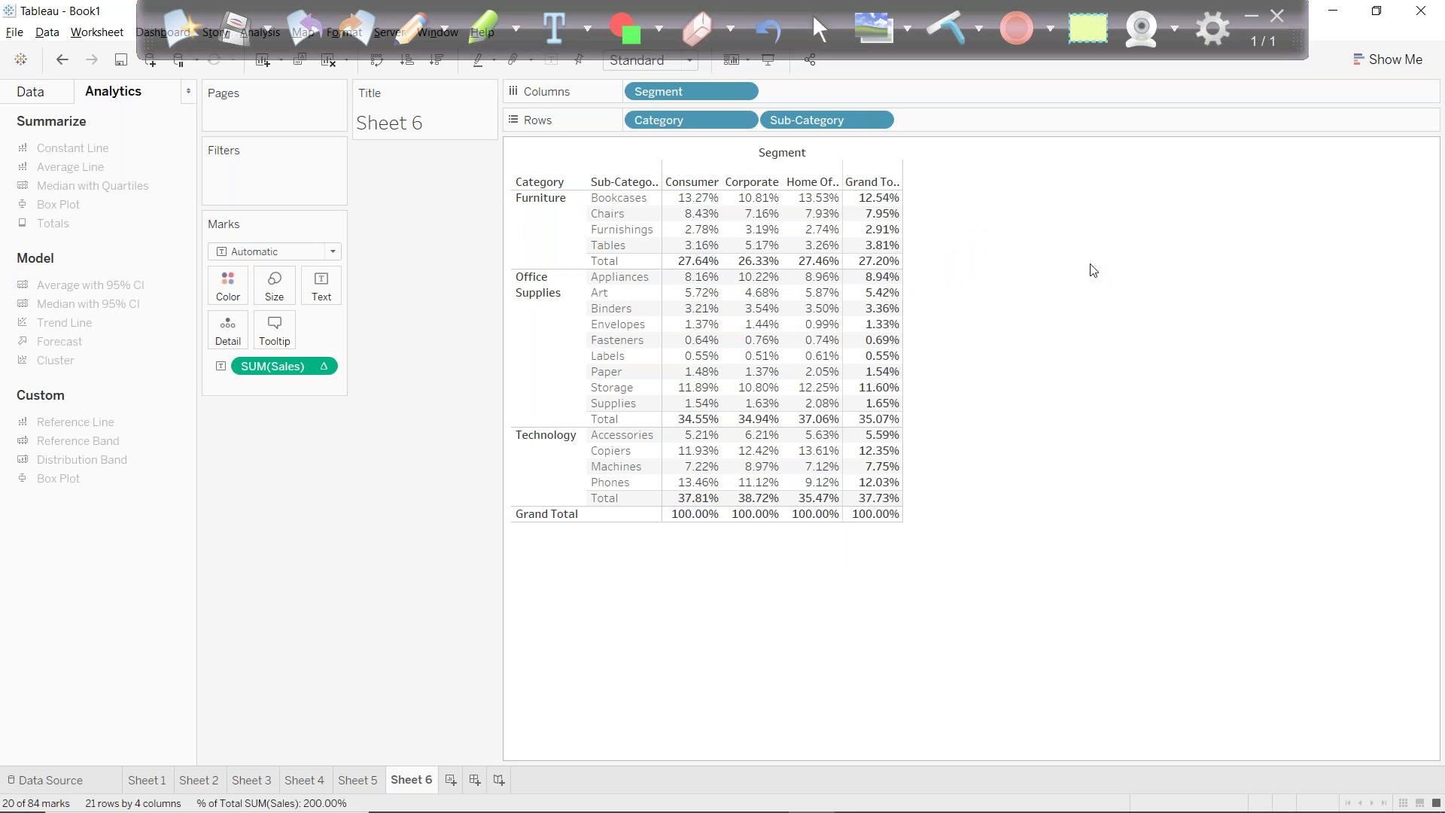
Set the percent of total calculation to compute using Table (Across), and highlight the three segment values for Bookcases.
left_click(323, 367)
mouse_move(339, 607)
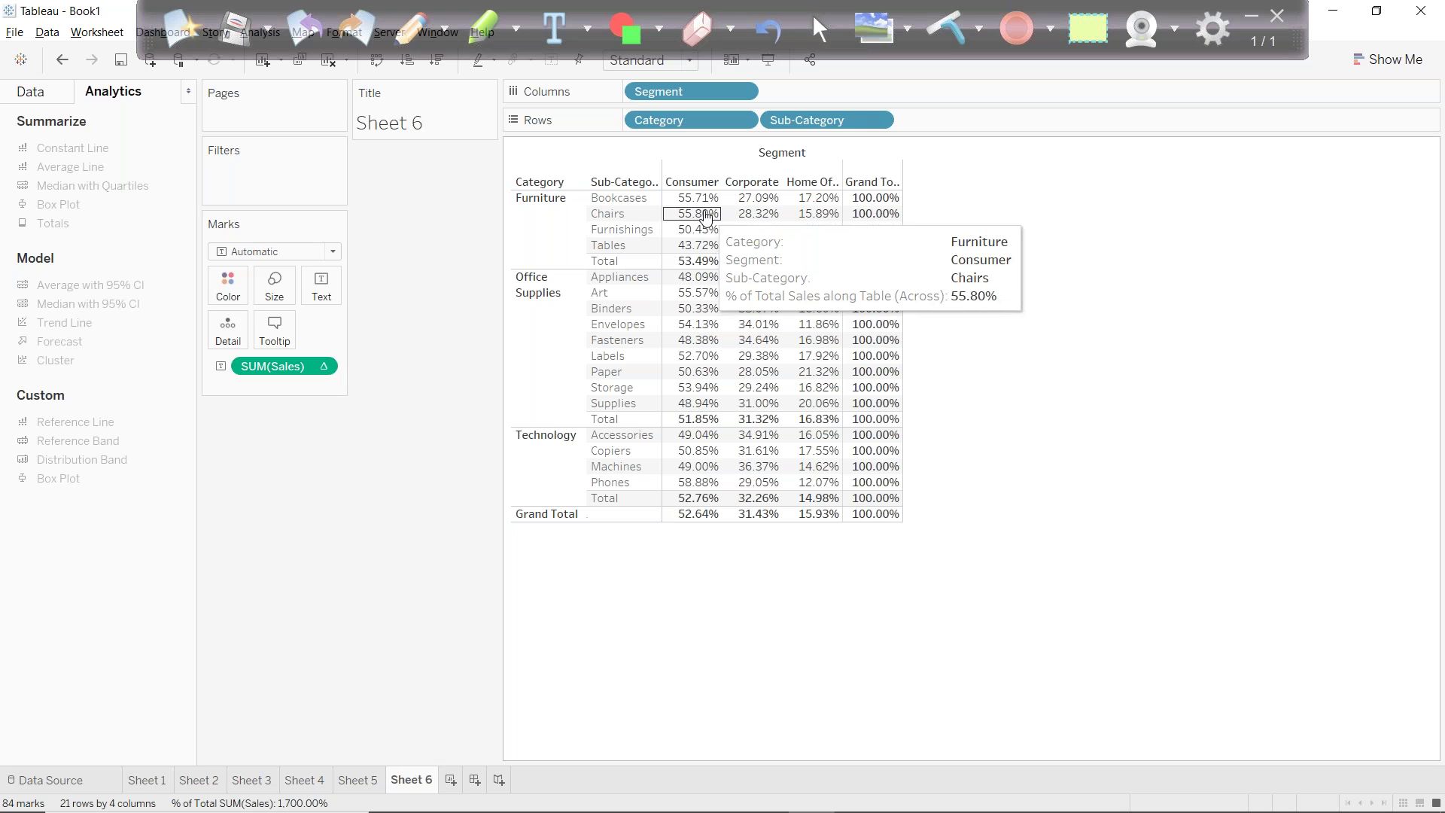
mouse_move(678, 202)
left_click_drag(677, 201, 800, 201)
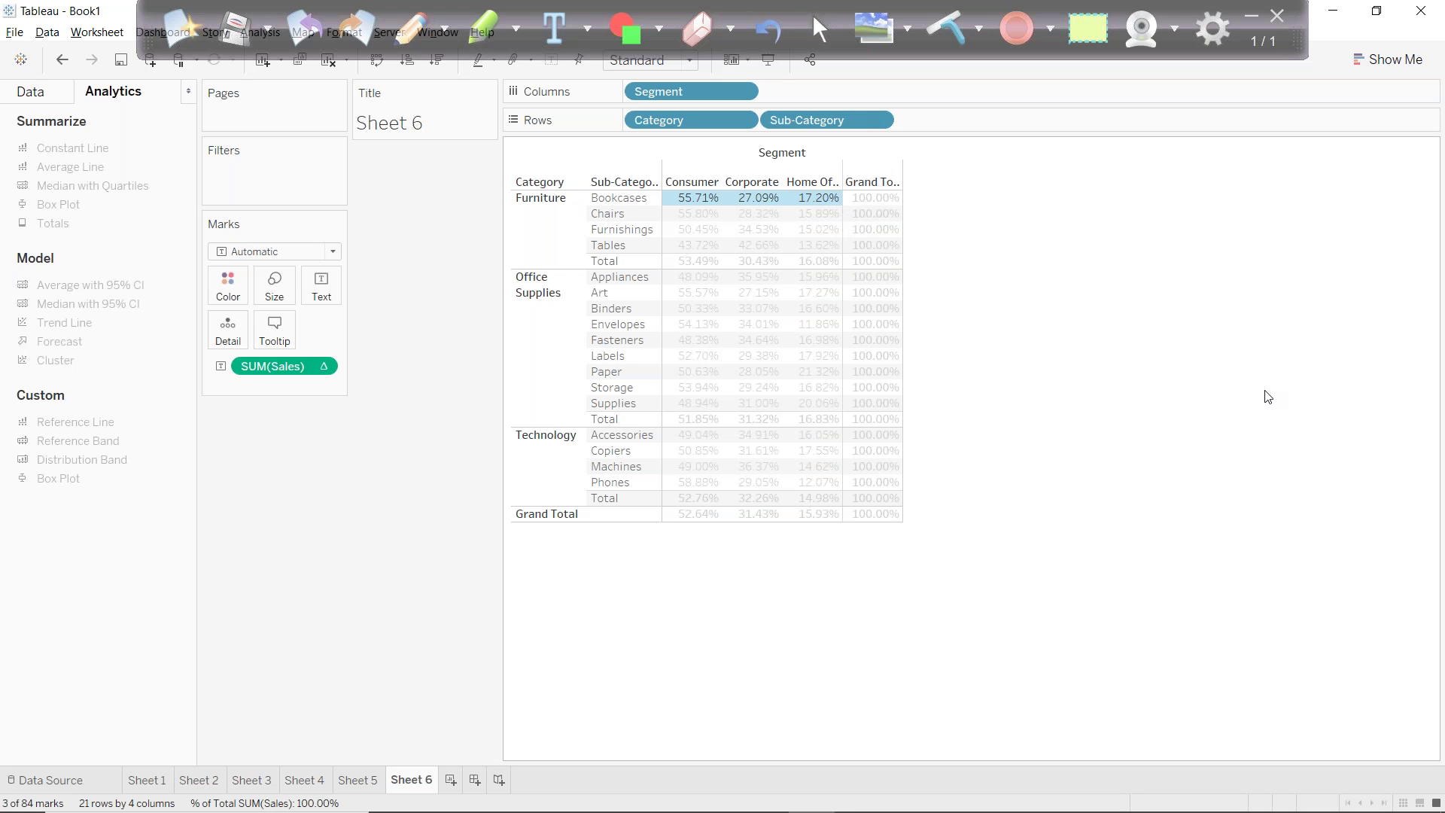
Set the SUM(Sales) percent of total calculation to compute using Pane.
left_click(1134, 350)
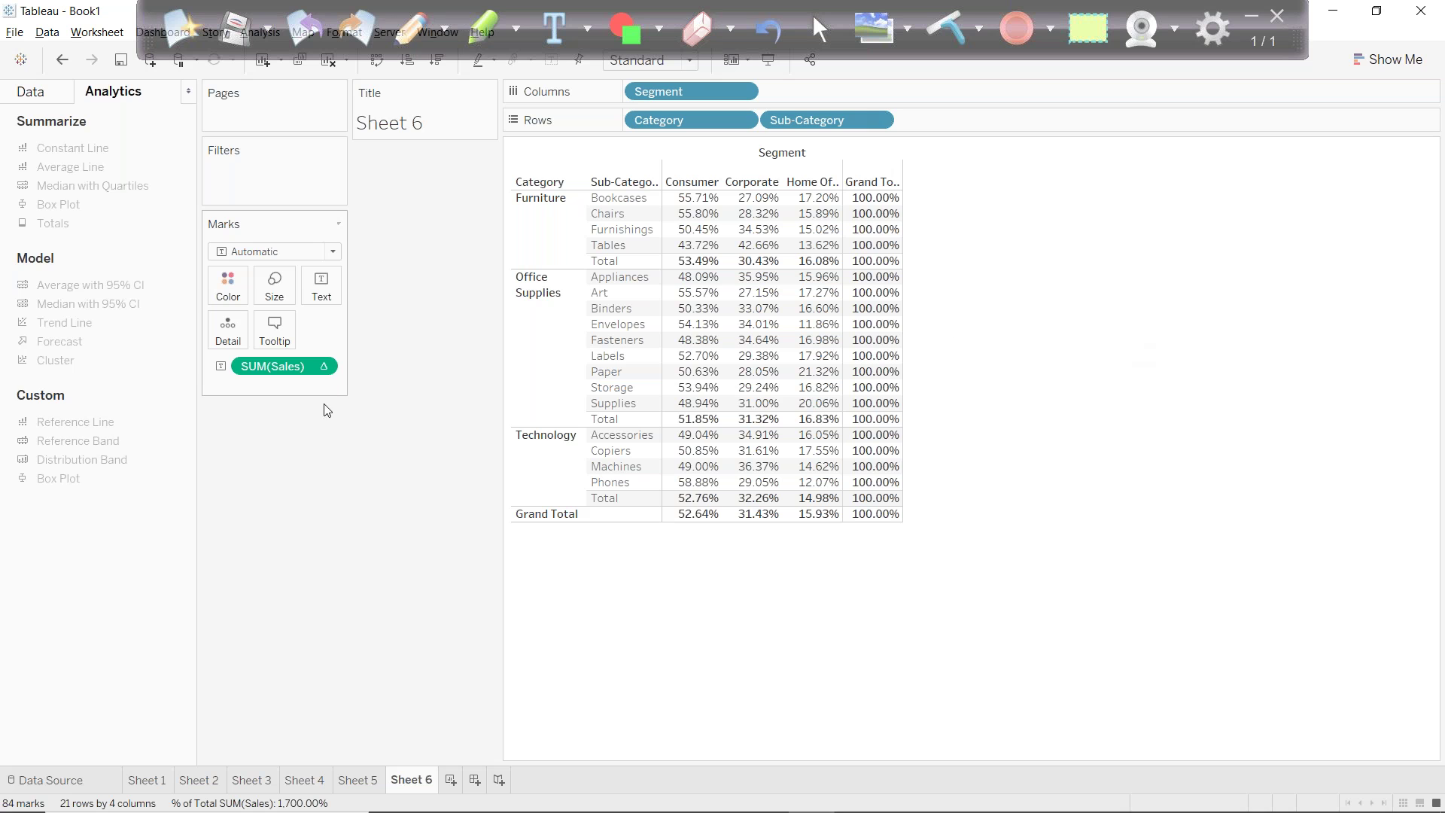
left_click(322, 366)
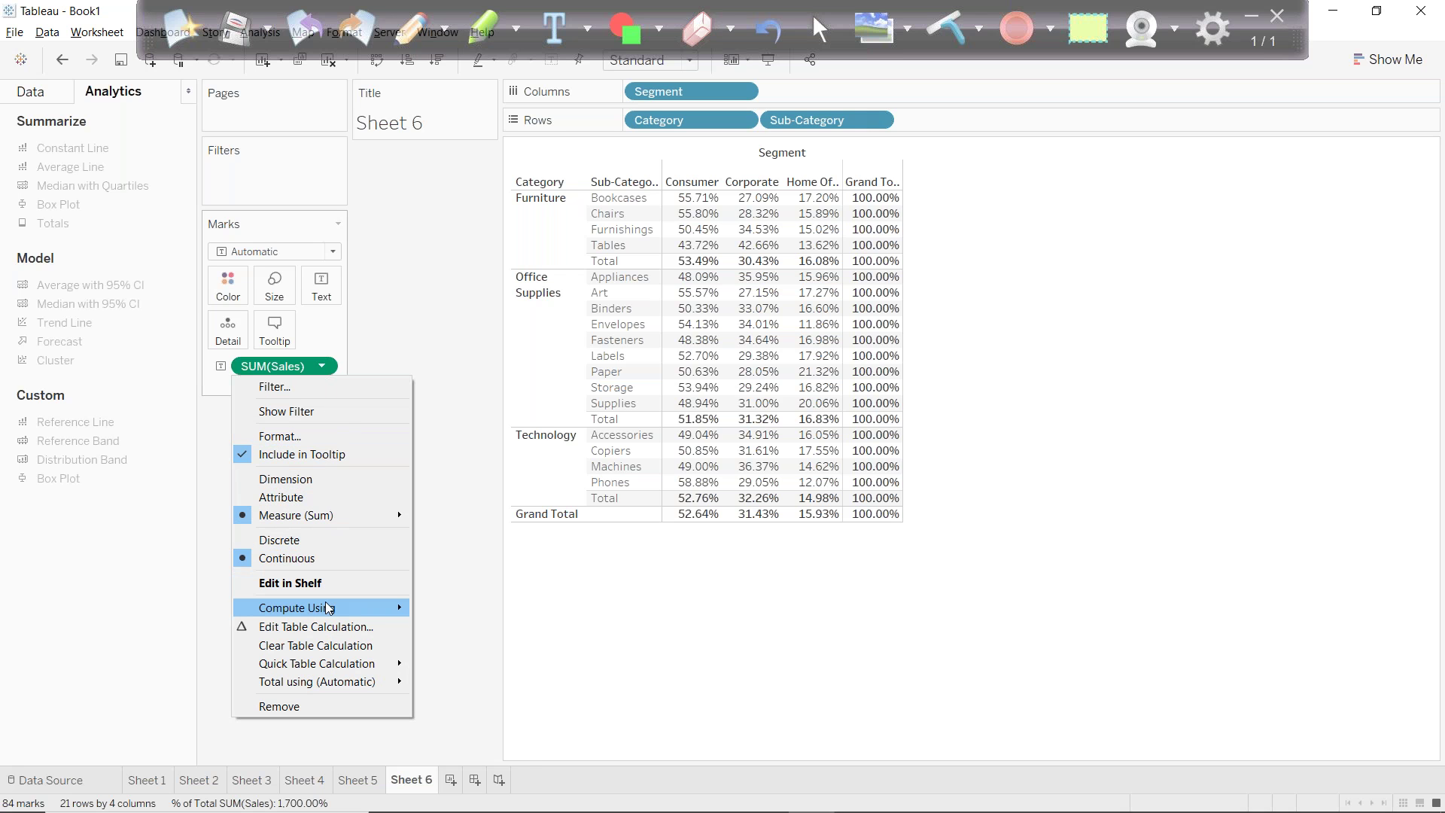
mouse_move(325, 607)
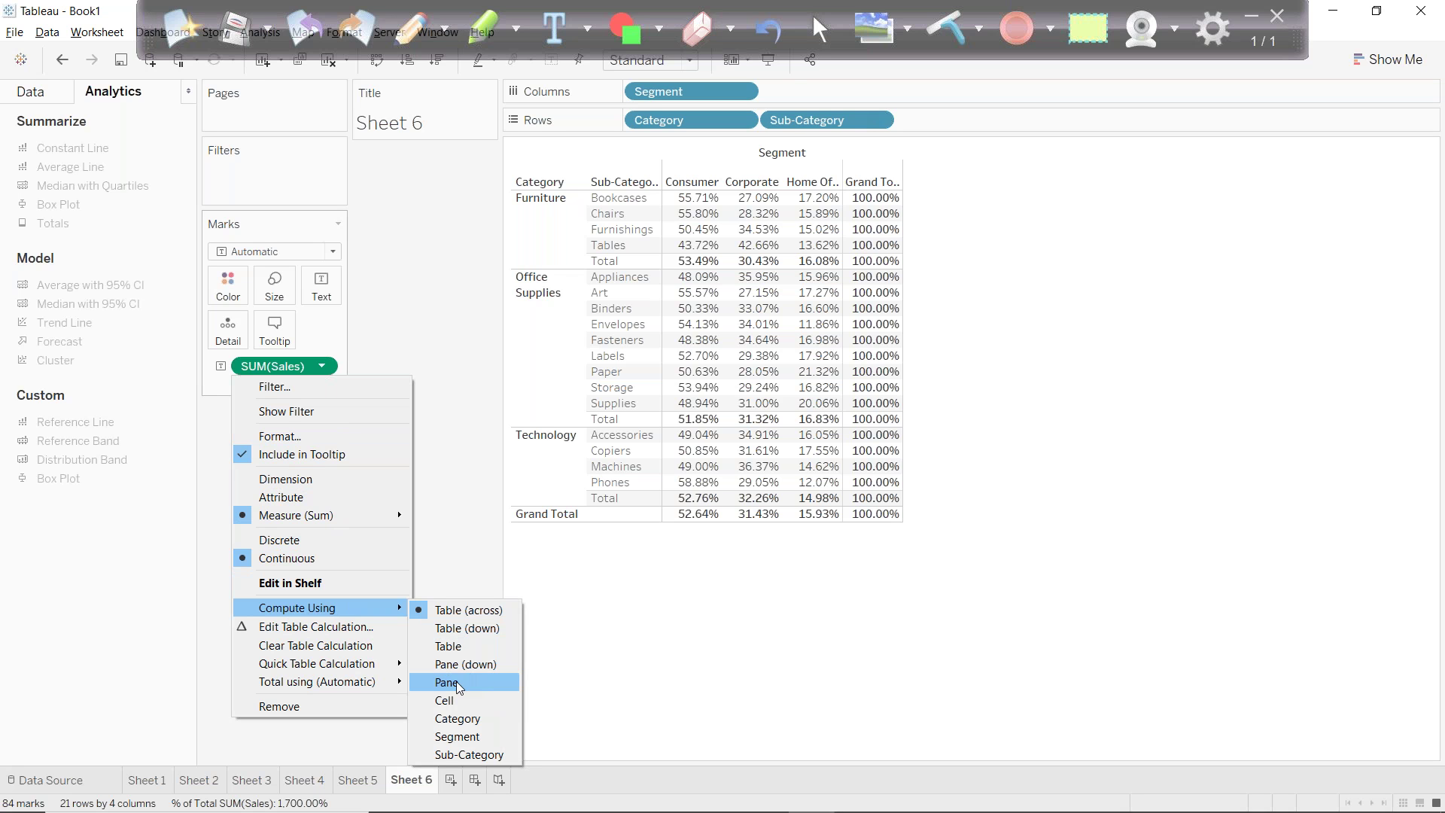
left_click(457, 683)
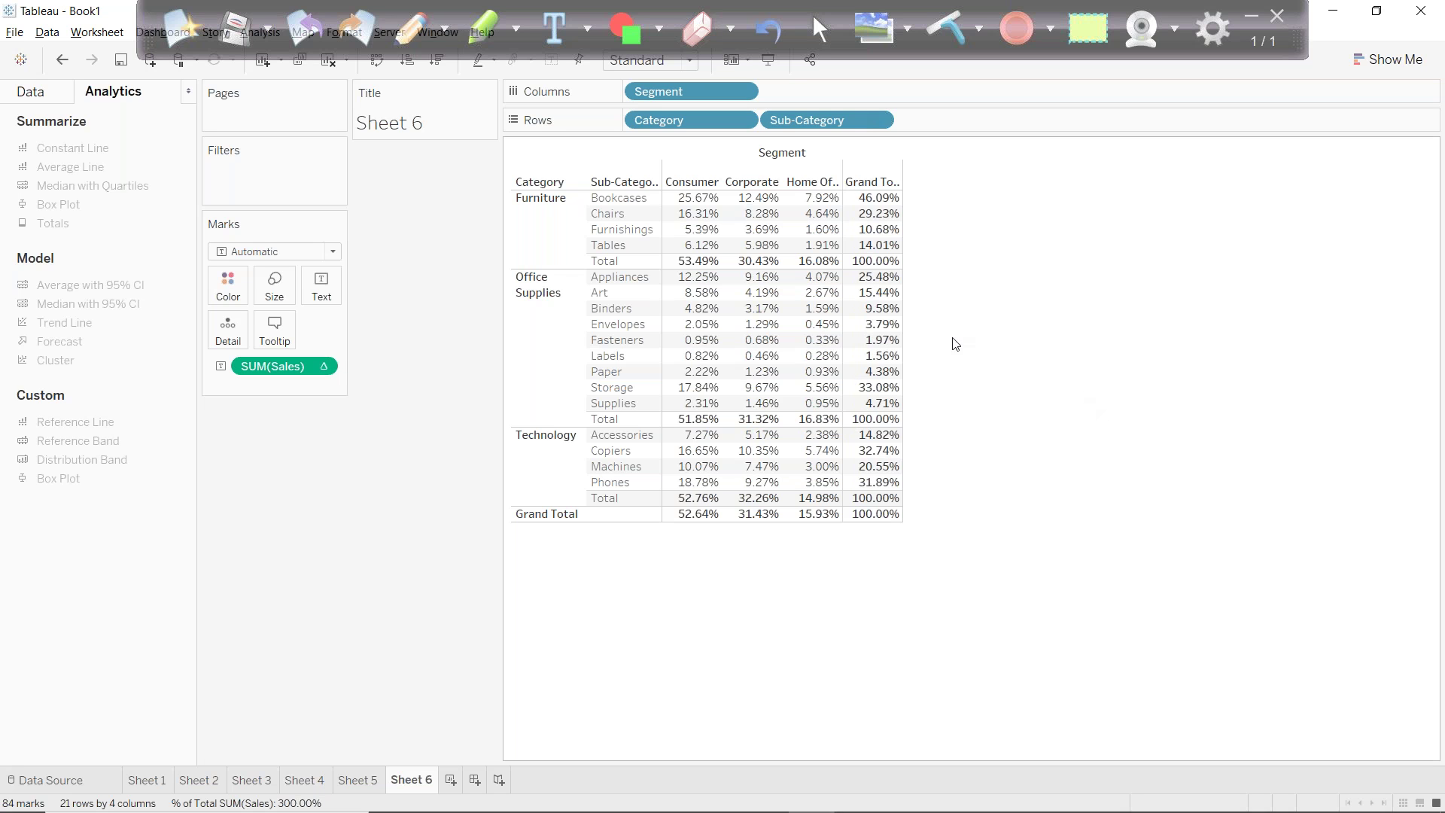
Examine how the segment percentages within the Furniture, Office Supplies and Technology panes add up to each category's total.
left_click_drag(685, 197, 824, 255)
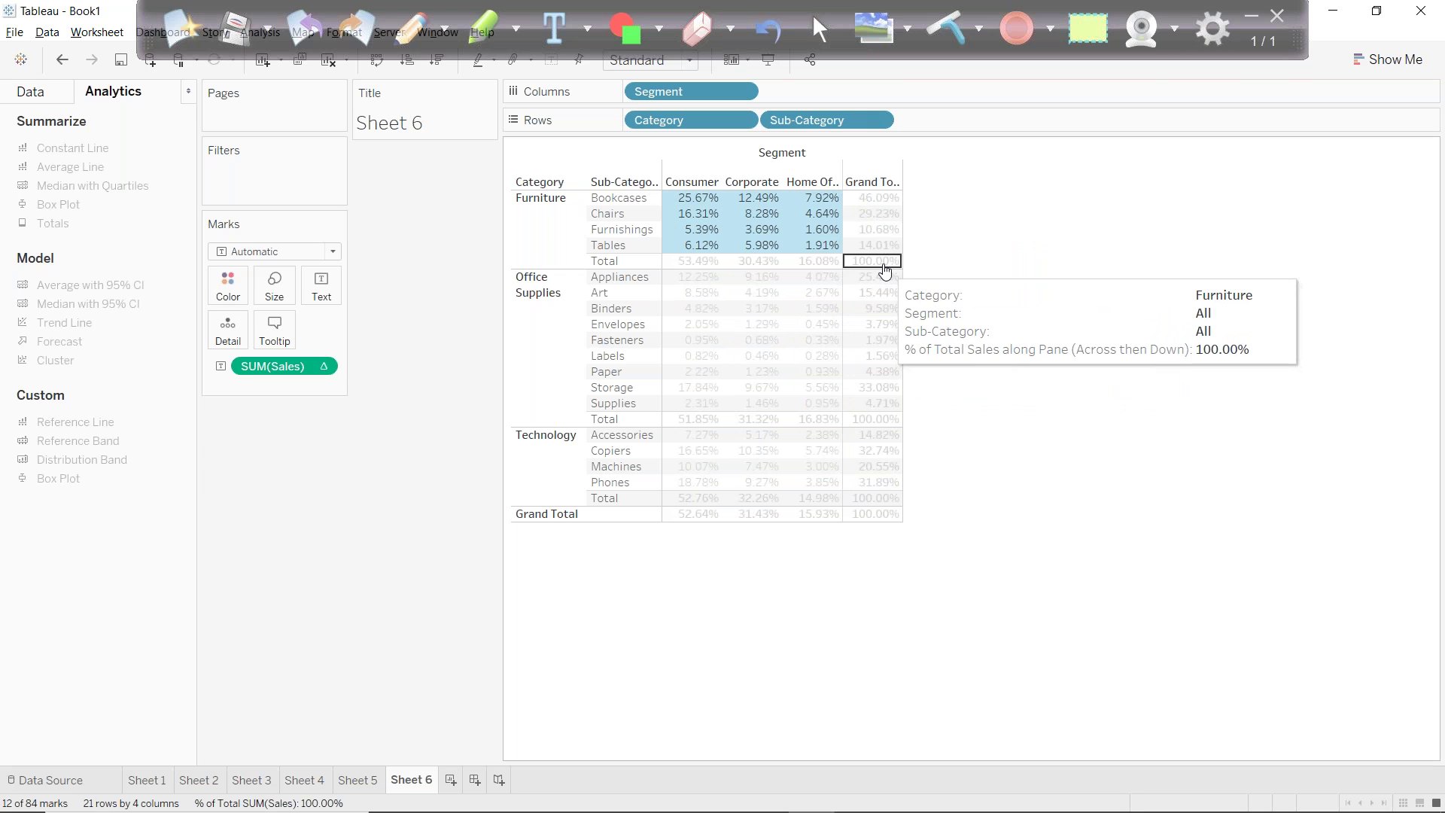
left_click(889, 262)
left_click(1084, 448)
left_click_drag(688, 272, 825, 407)
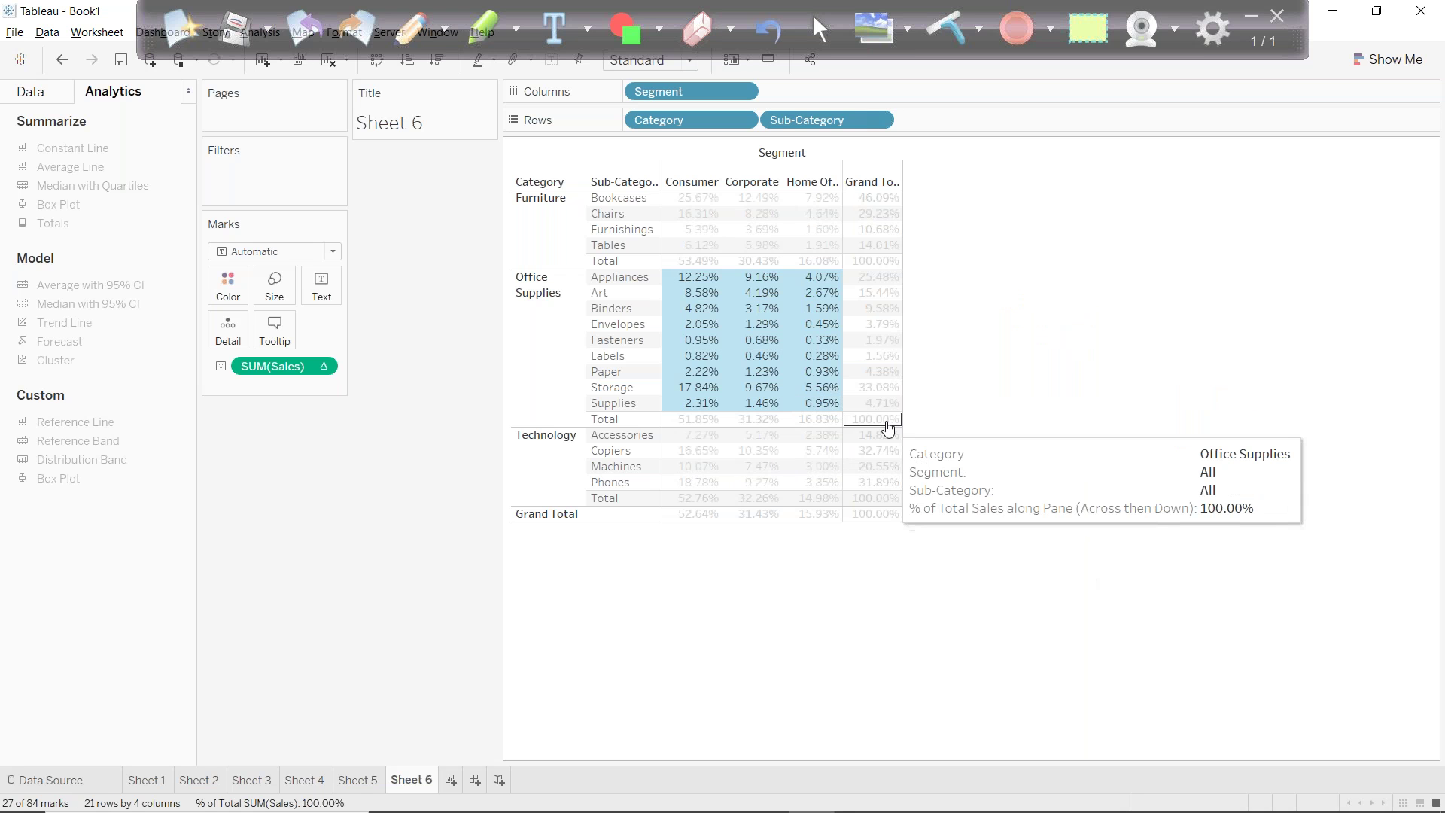
left_click(881, 419)
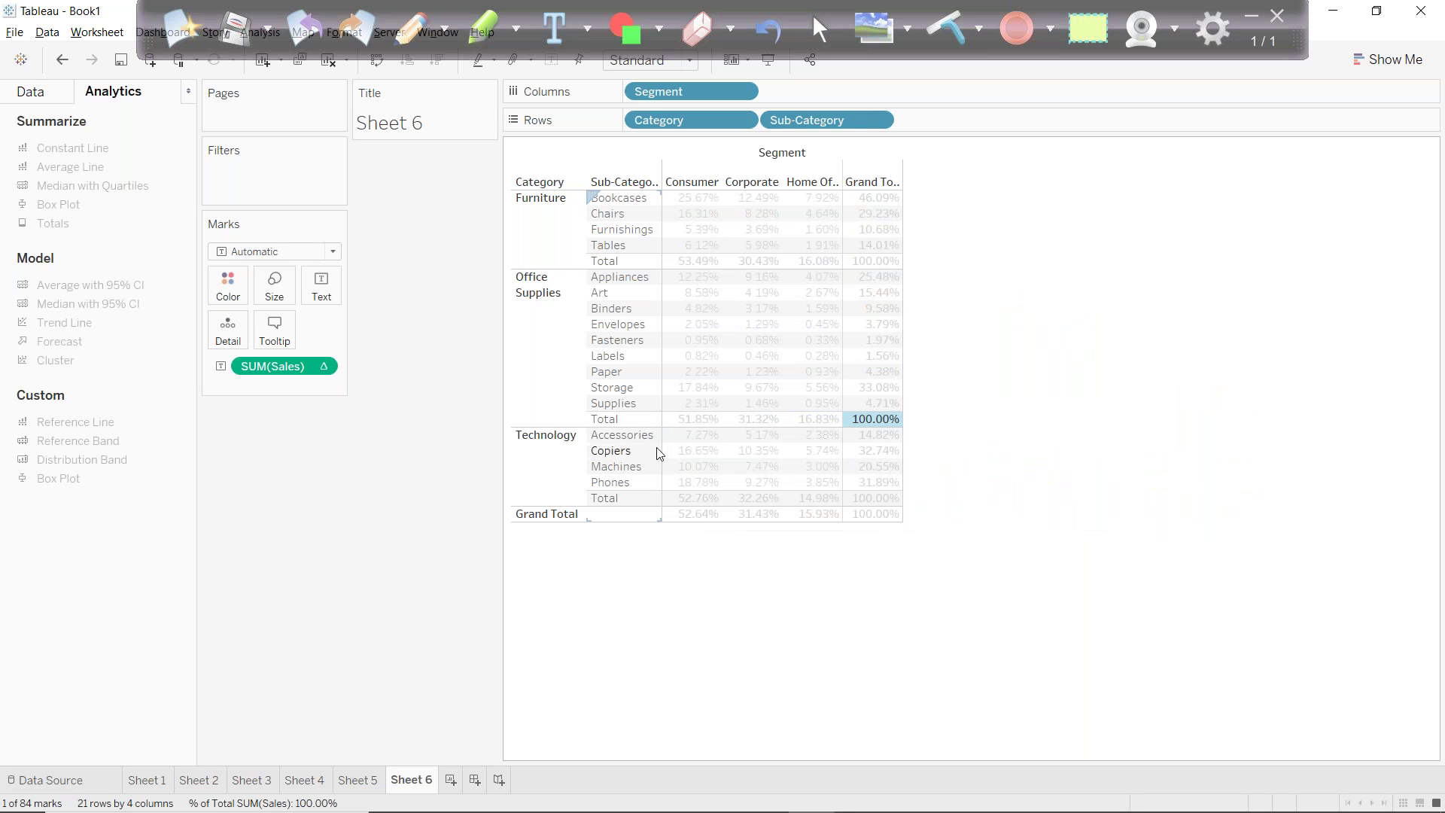
left_click_drag(681, 429, 831, 503)
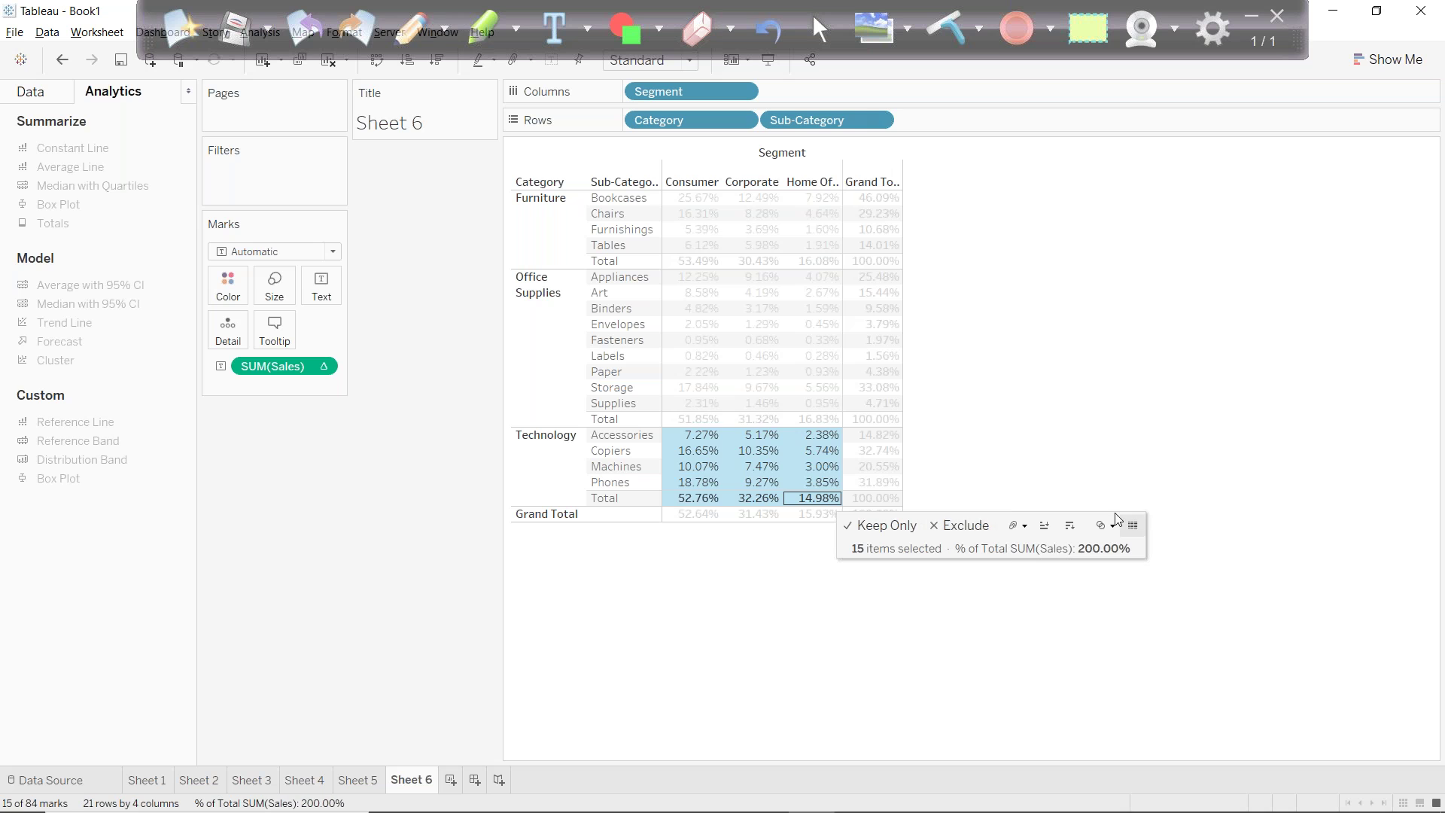
left_click(873, 514)
left_click(1246, 382)
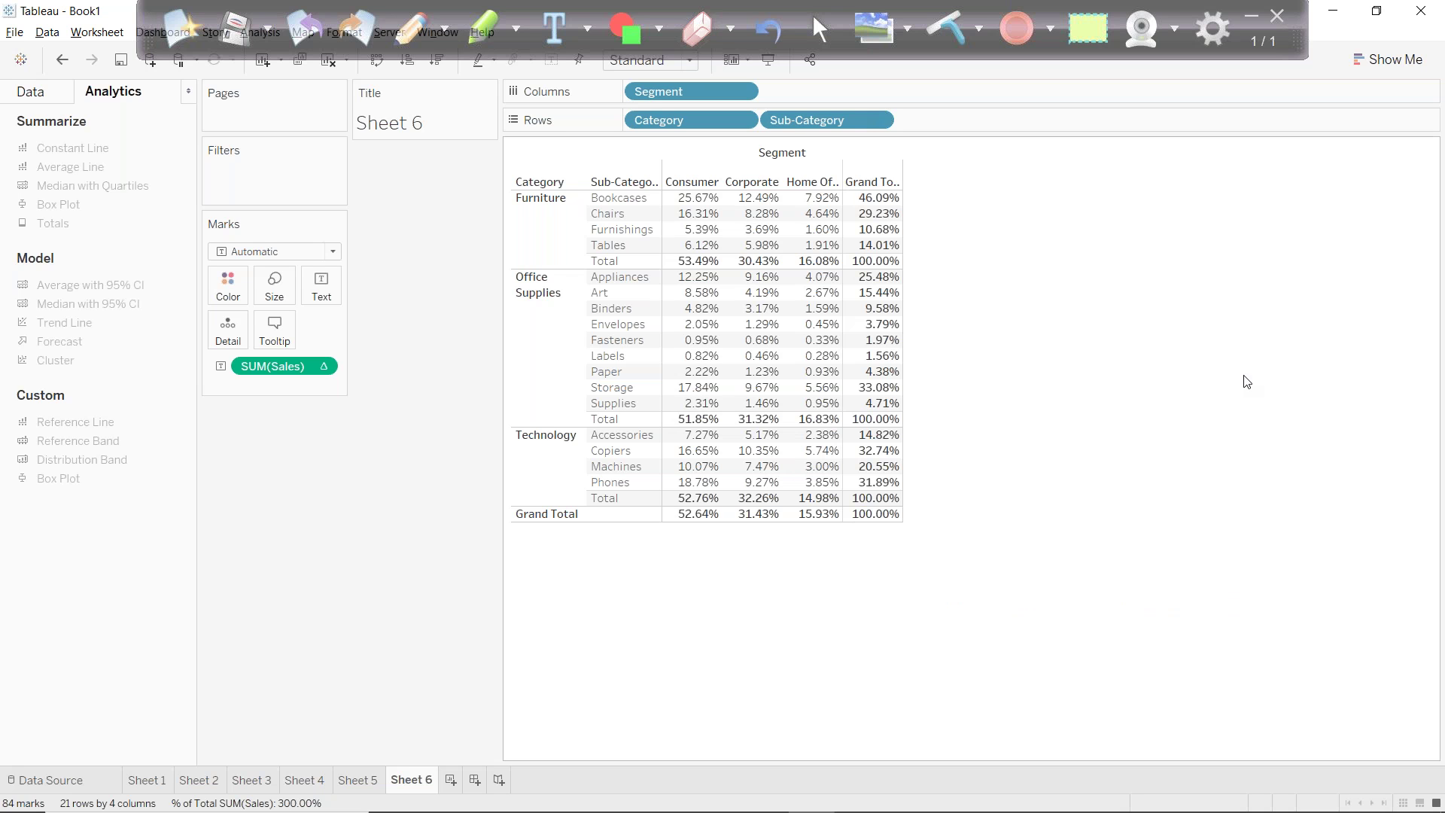
mouse_move(883, 372)
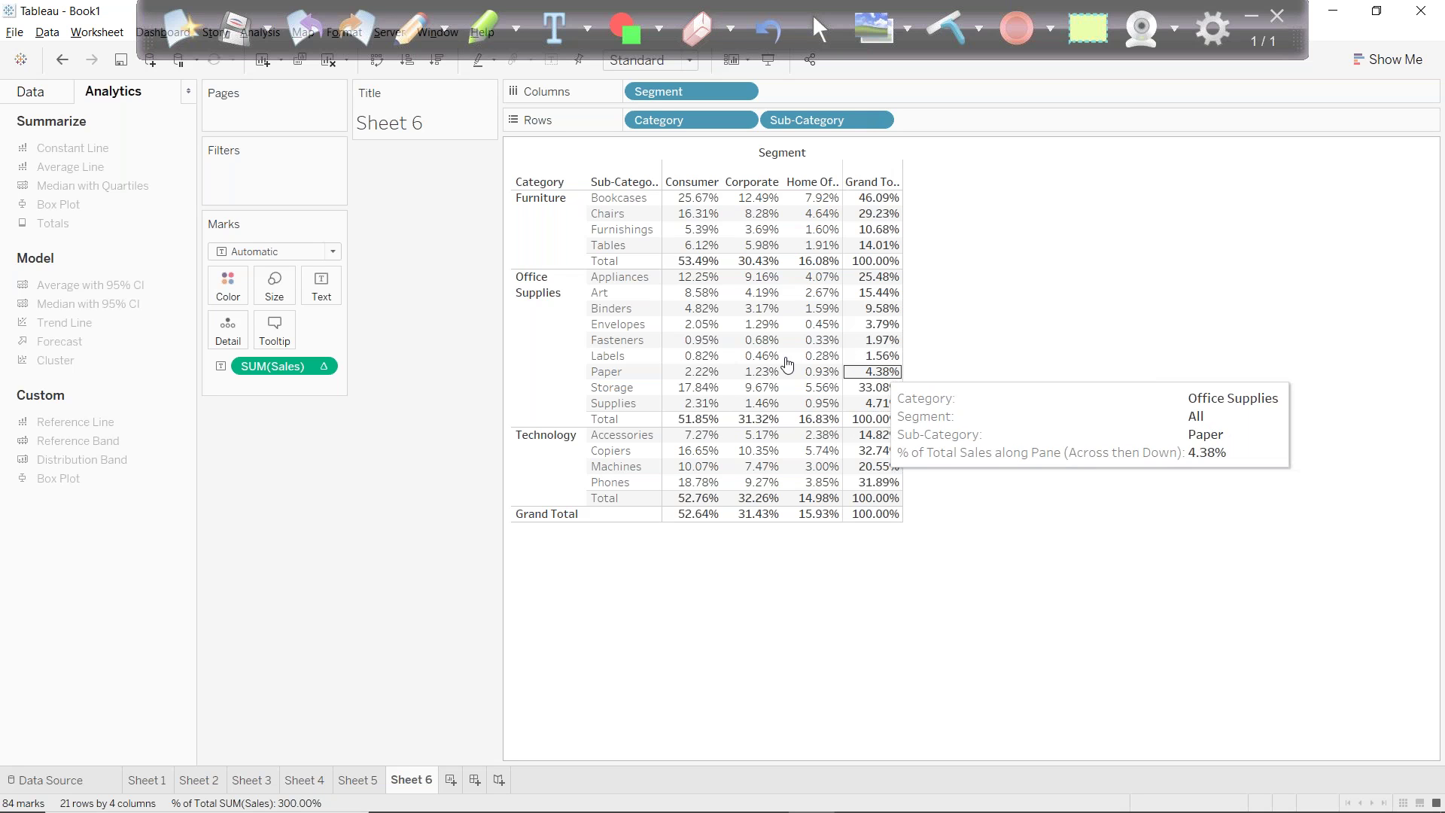
mouse_move(699, 225)
left_click_drag(691, 201, 813, 257)
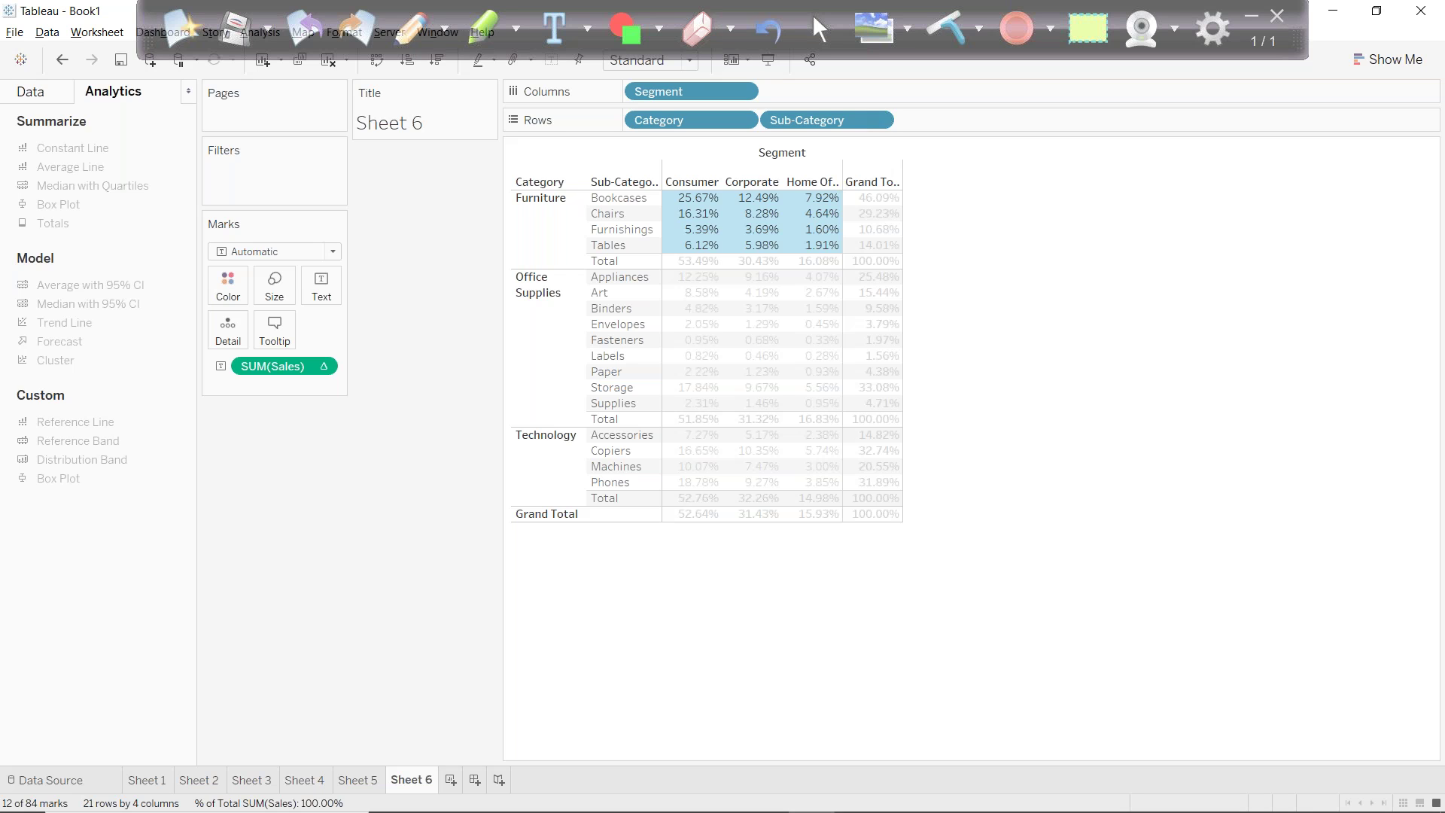
Change the SUM(Sales) percent of total calculation to compute using Pane (down).
left_click(322, 367)
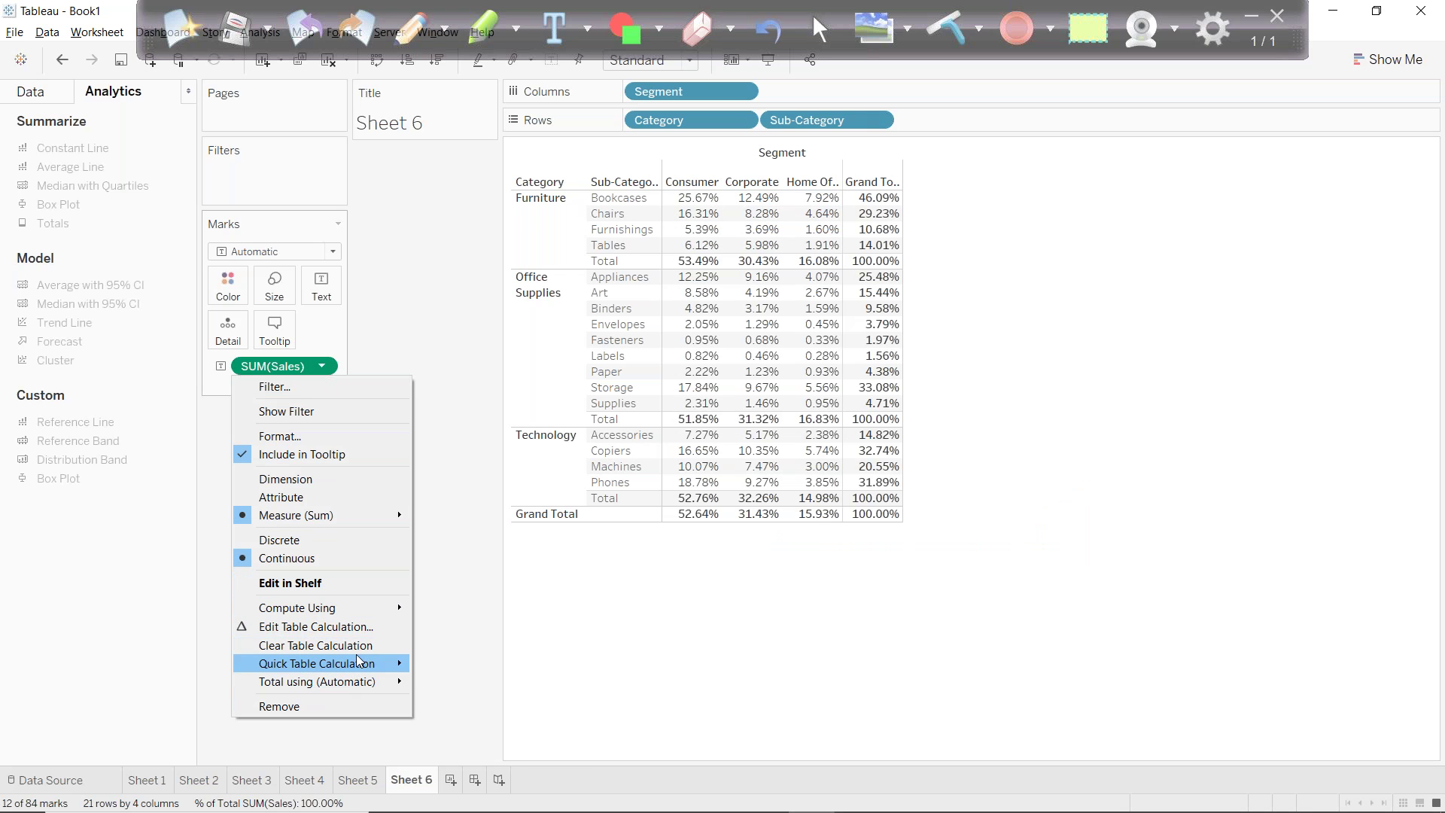
mouse_move(366, 611)
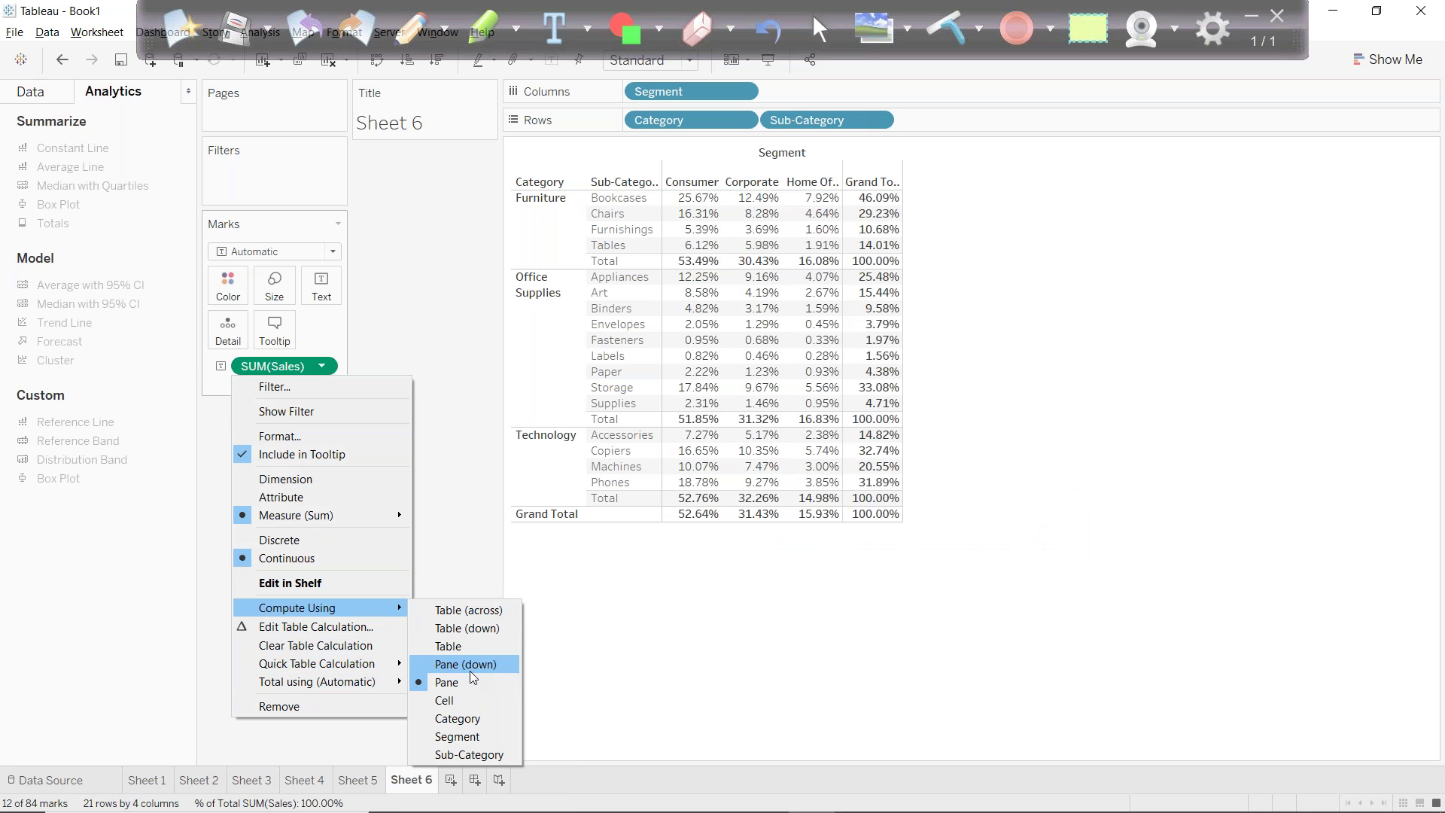
left_click(466, 664)
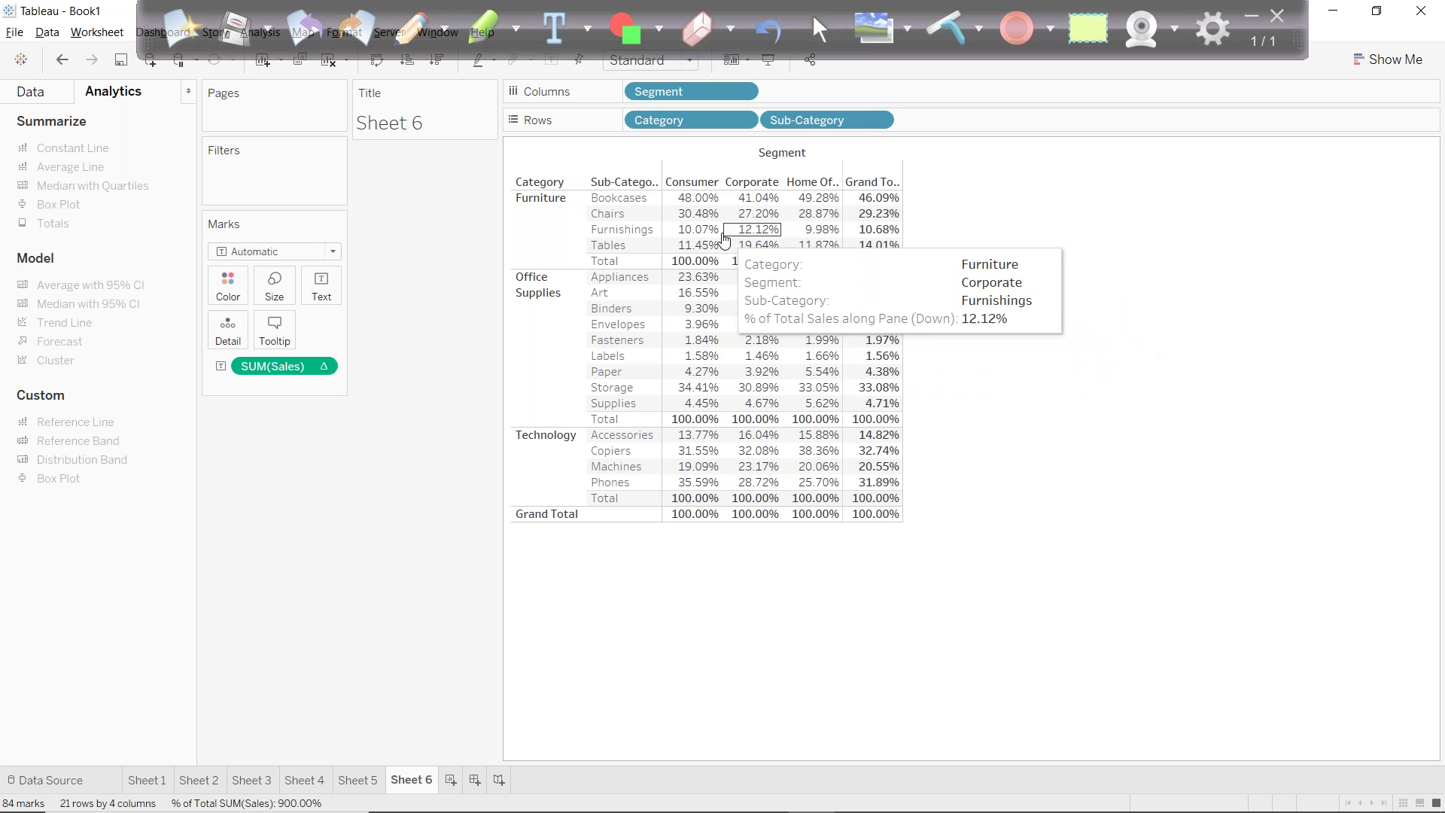
Examine how the Consumer percentages add up down the Furniture pane and down the Office Supplies pane.
left_click_drag(667, 191, 717, 254)
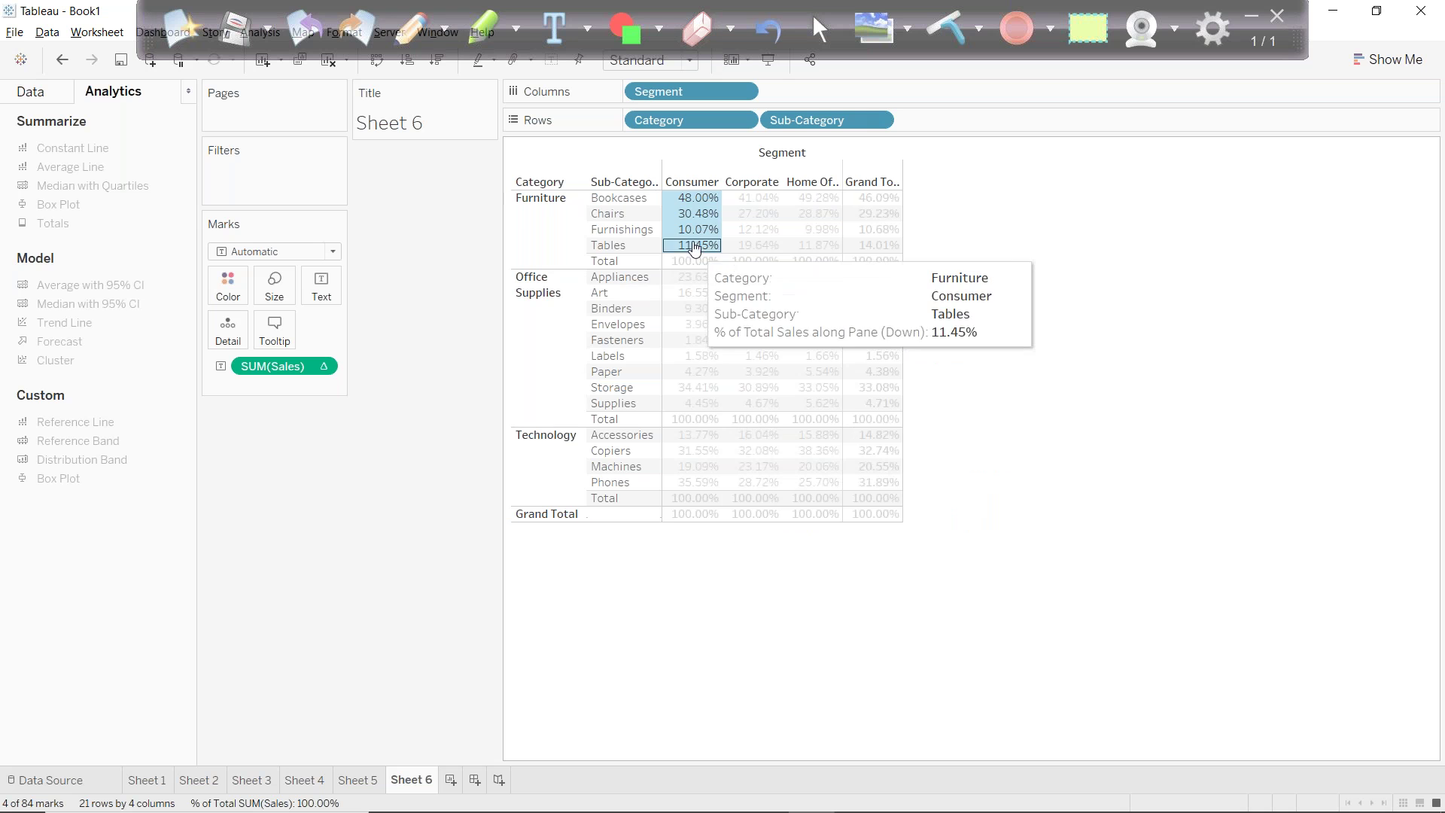
left_click_drag(682, 279, 689, 419)
left_click(1176, 334)
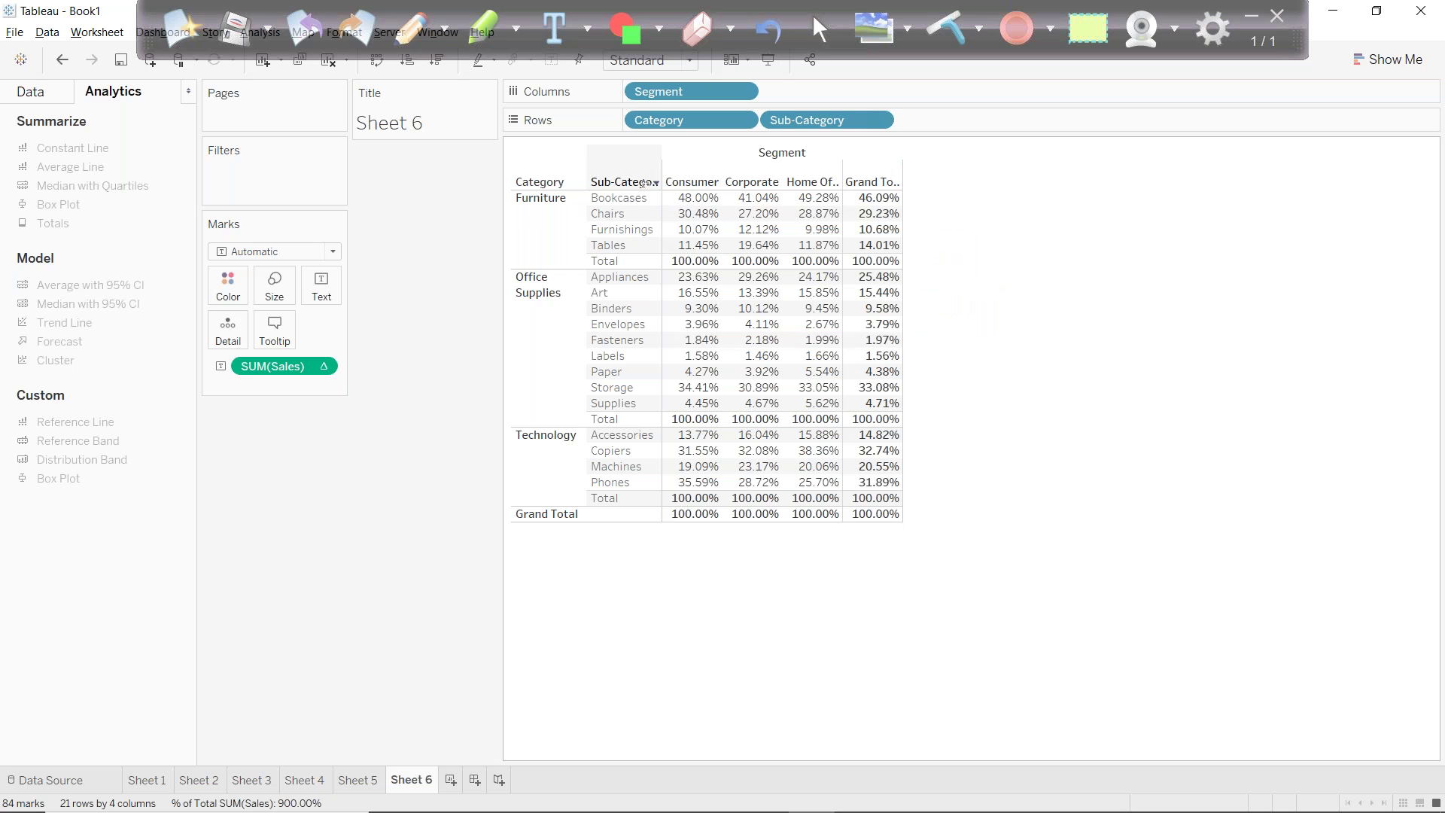
mouse_move(762, 247)
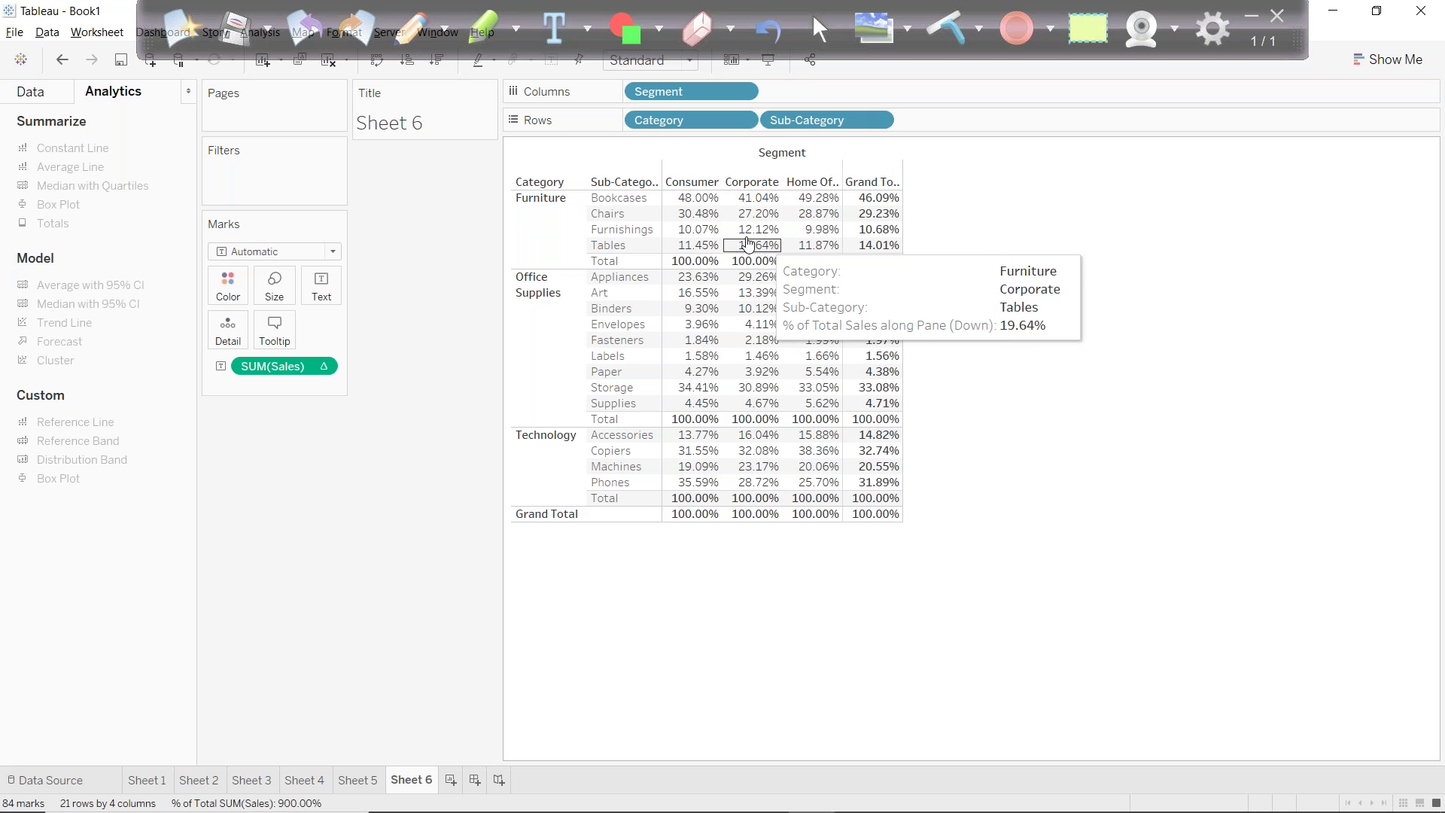
mouse_move(709, 215)
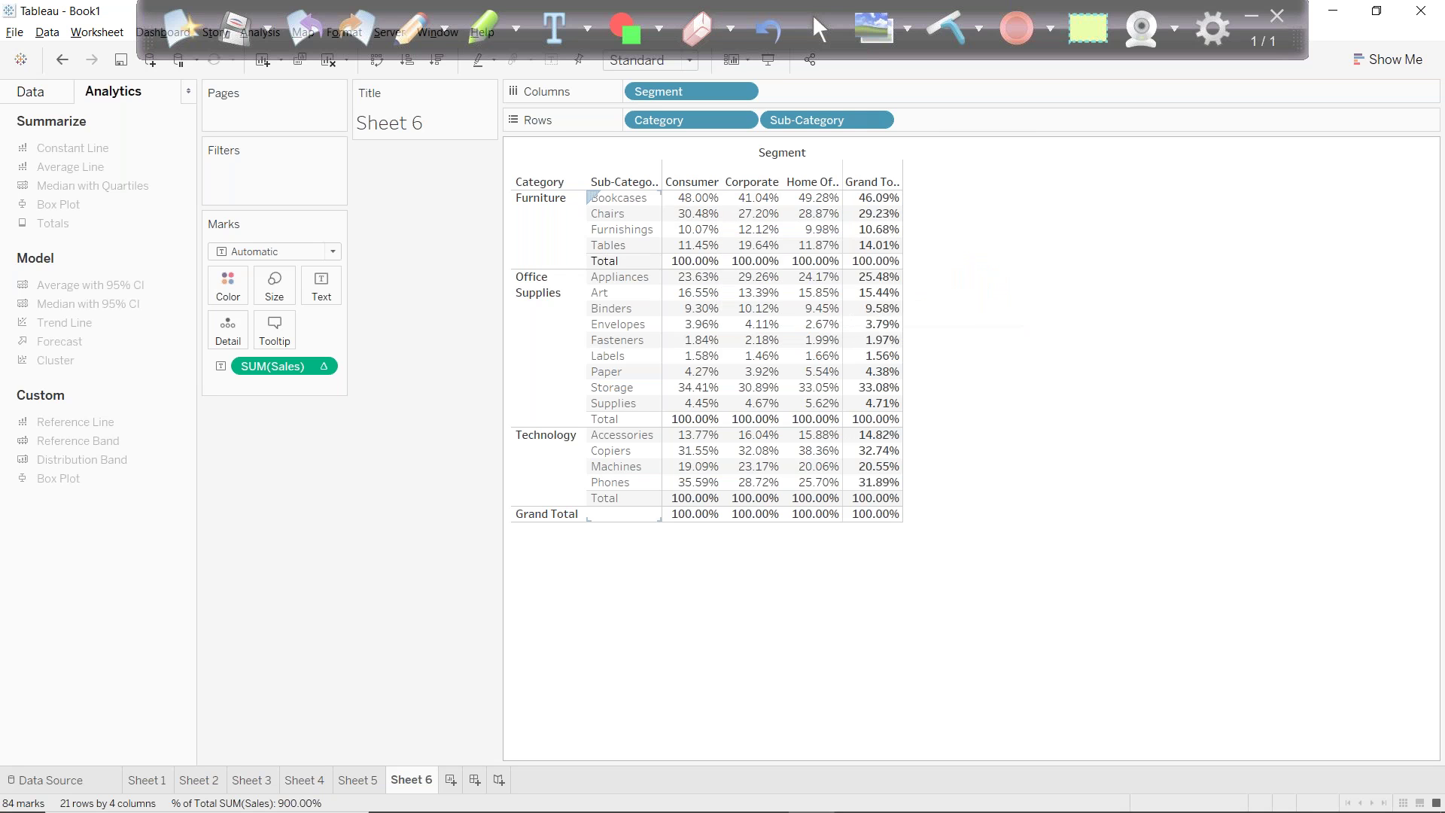
left_click_drag(690, 195, 694, 267)
left_click(1237, 319)
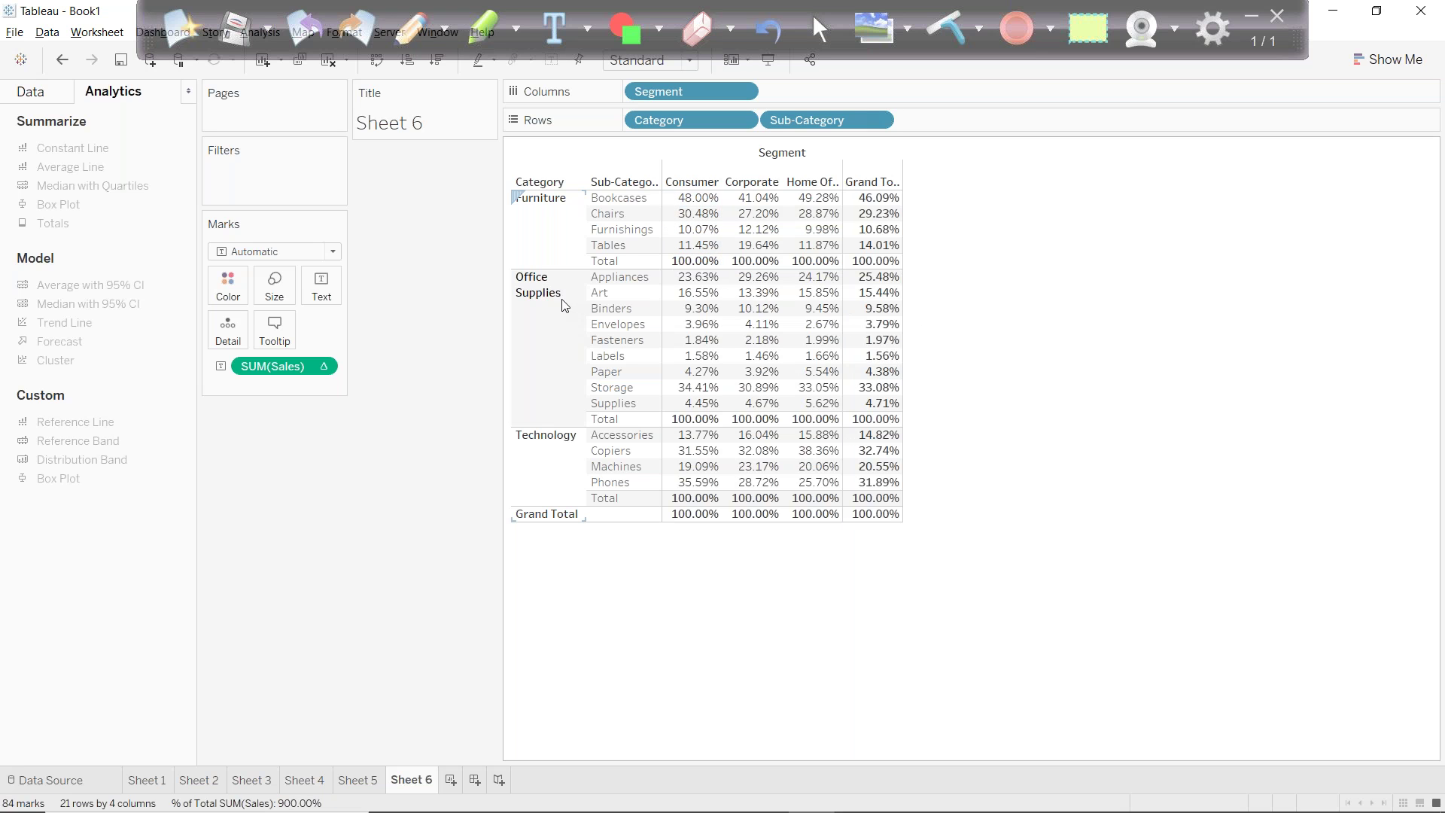
mouse_move(694, 293)
left_click_drag(694, 272, 695, 411)
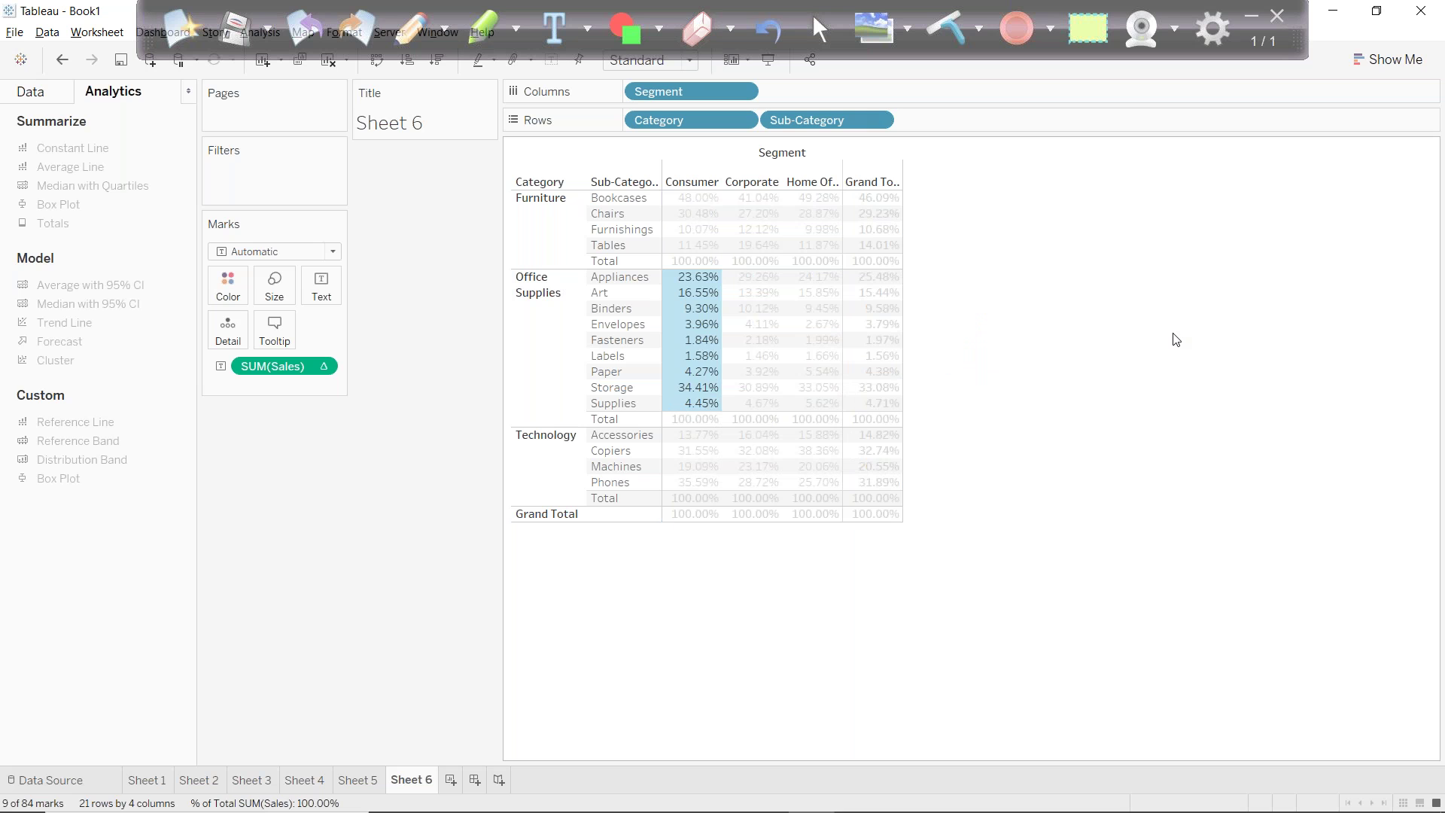
left_click(1176, 340)
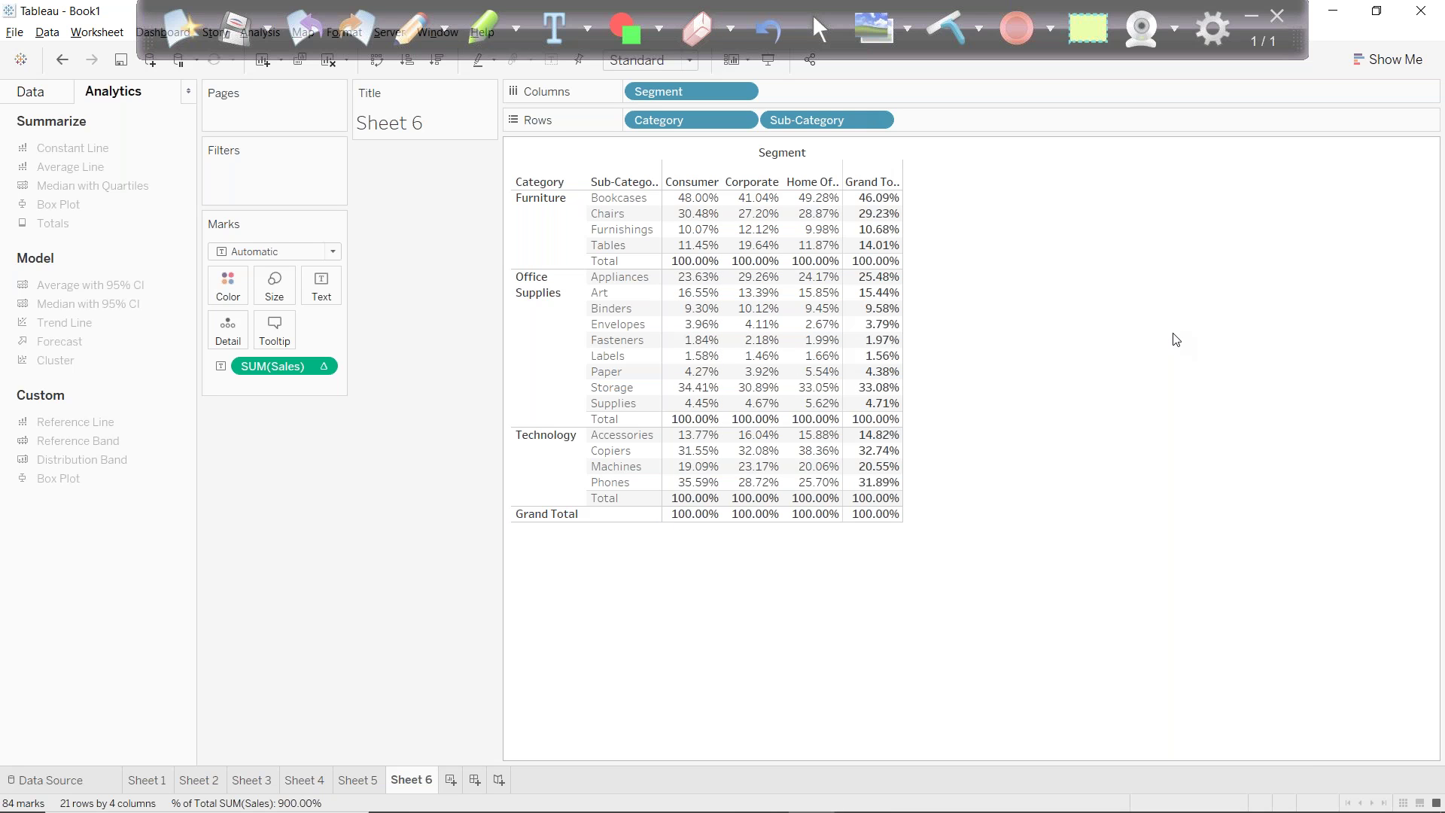
Set the SUM(Sales) percent of total calculation to compute using Table, and check the segment values across all categories.
left_click(322, 366)
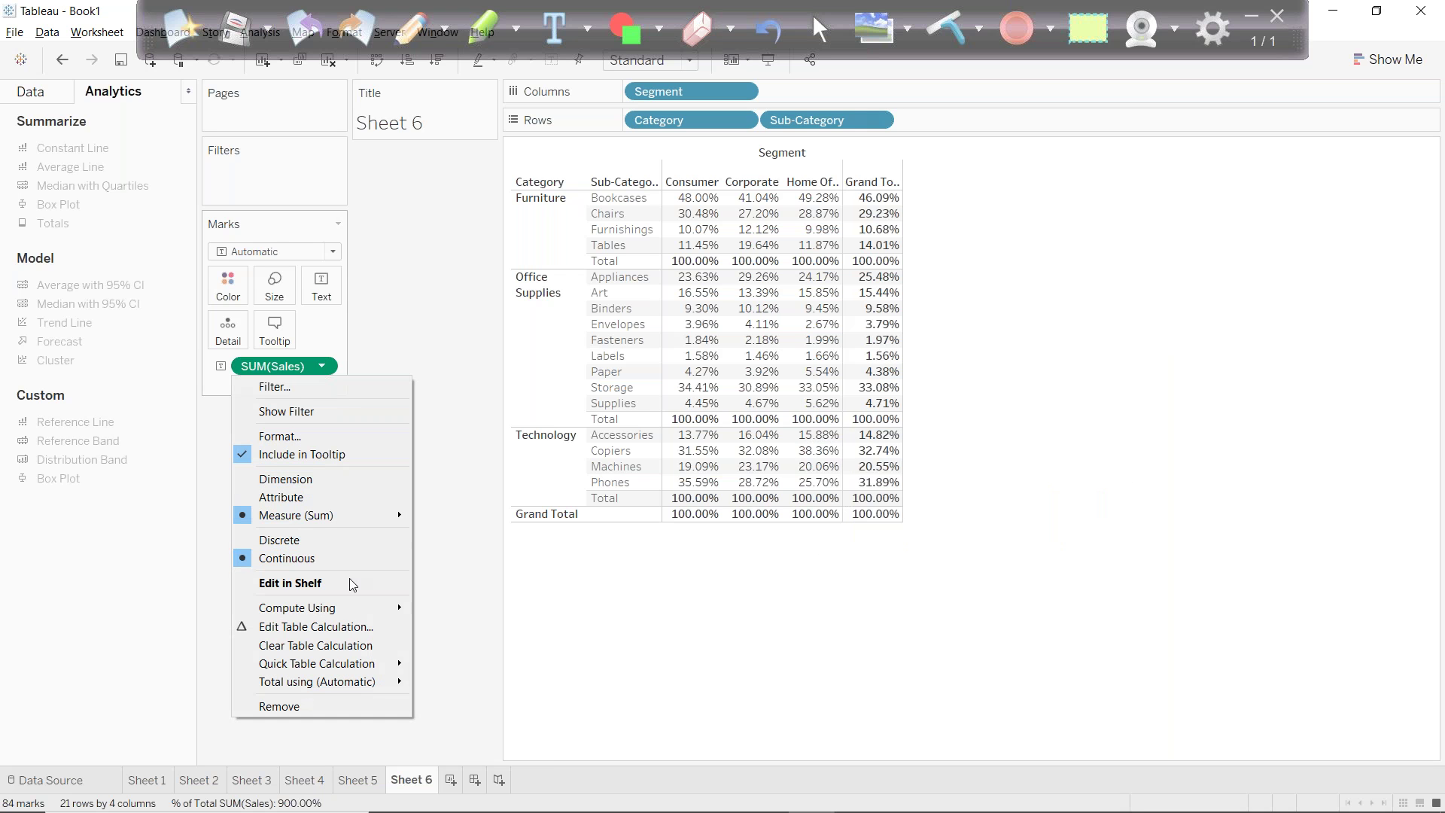
mouse_move(348, 609)
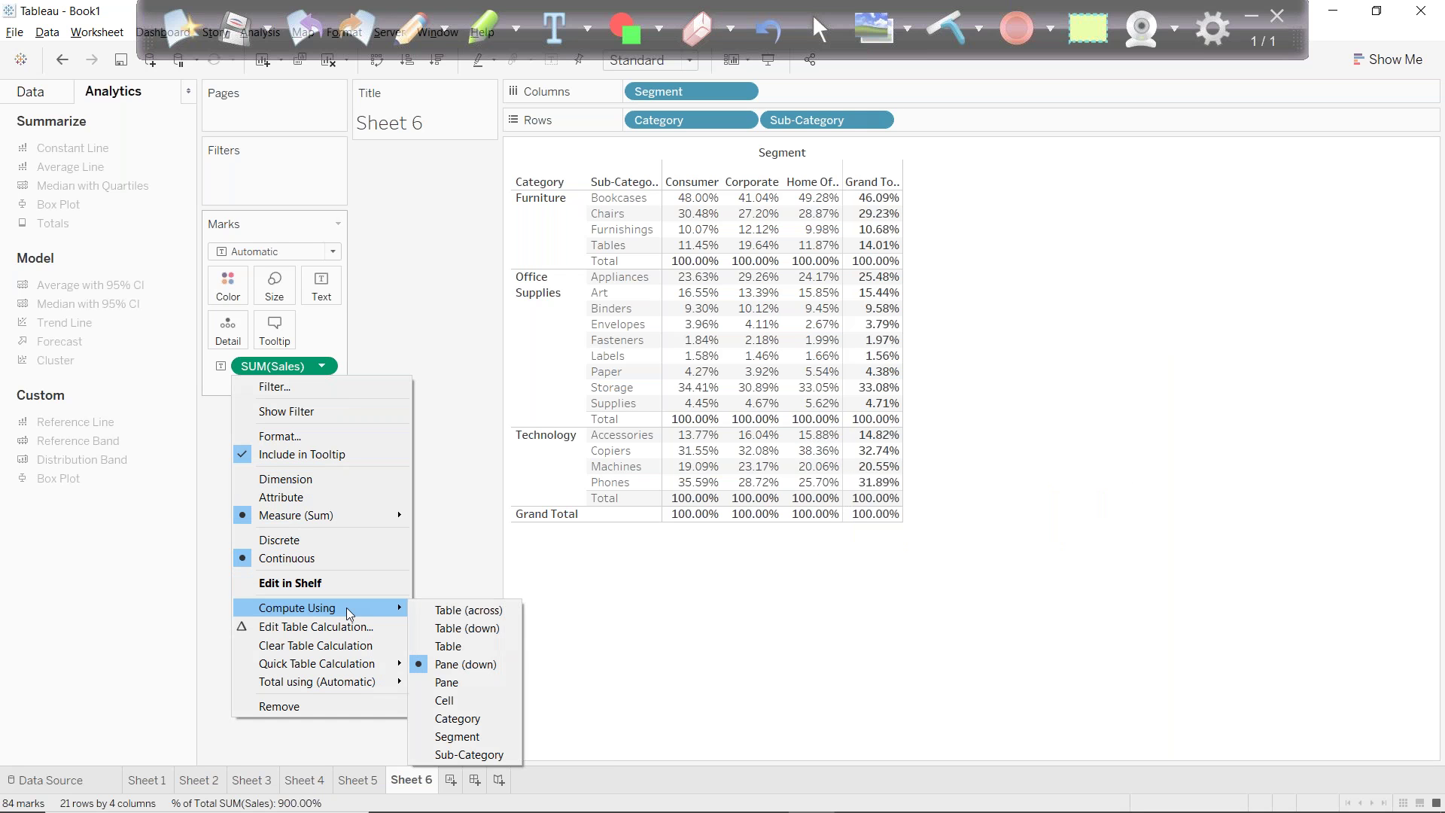
left_click(454, 656)
left_click_drag(685, 195, 832, 502)
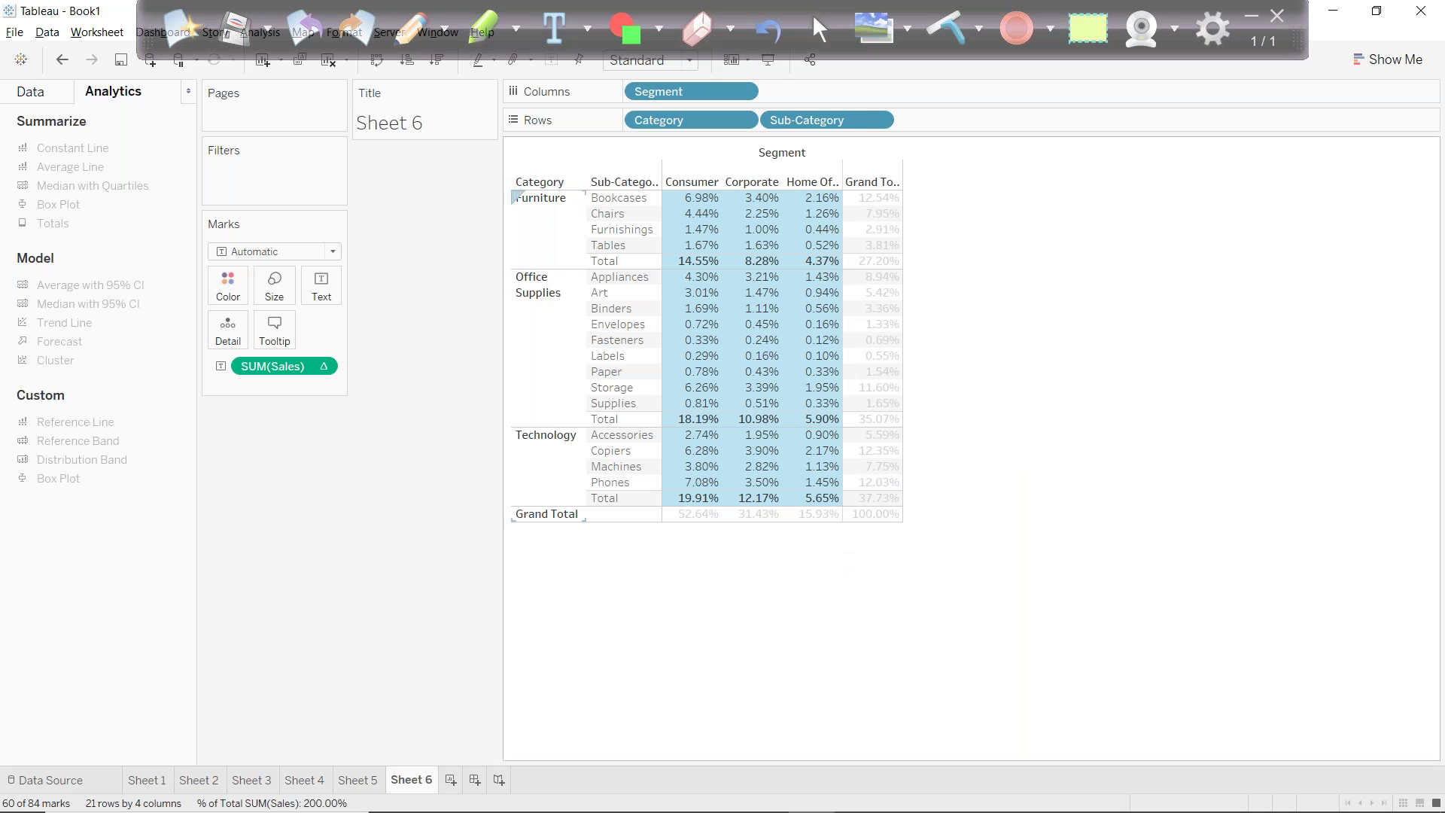
left_click(423, 436)
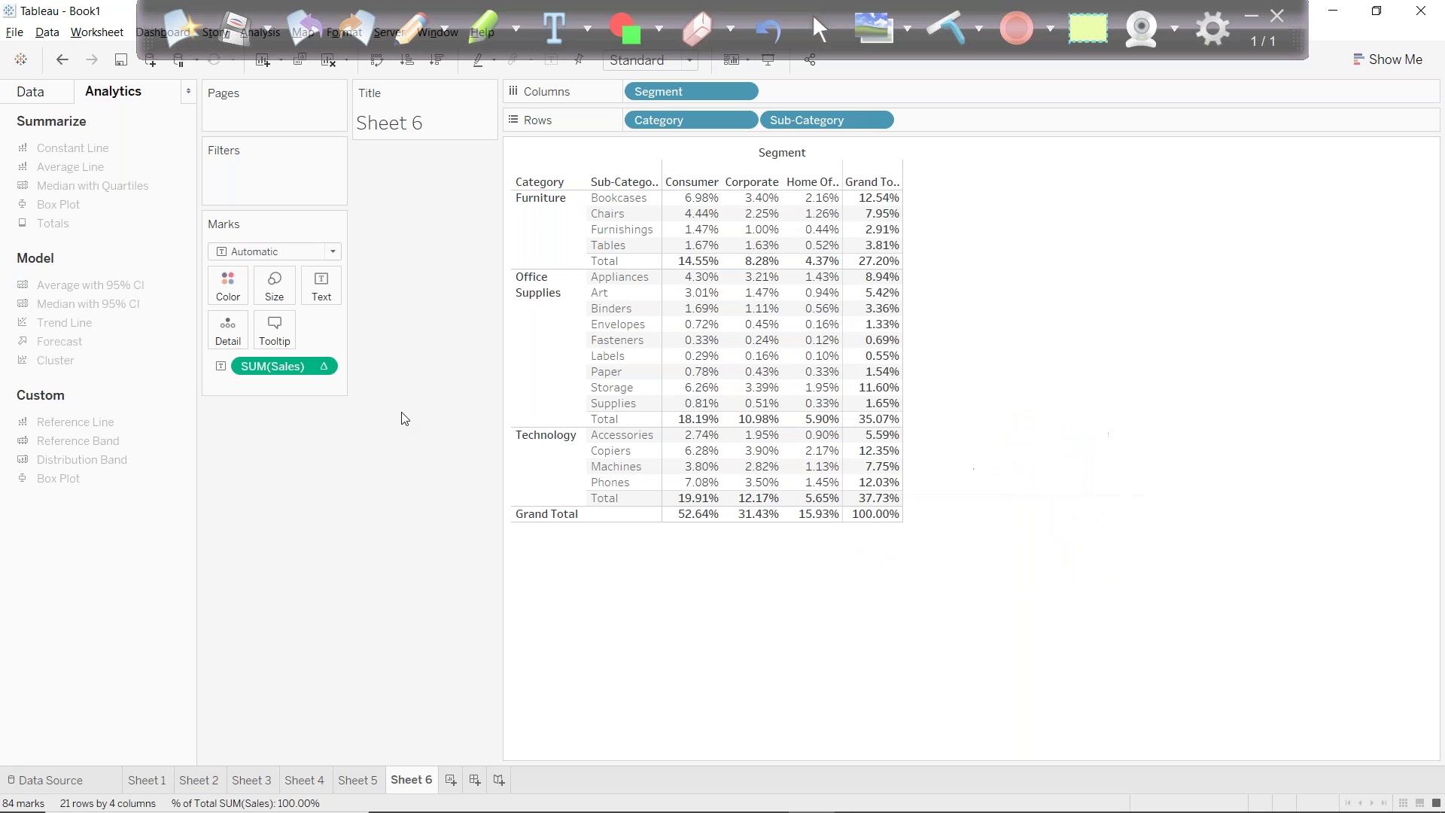
left_click(322, 367)
mouse_move(352, 613)
mouse_move(362, 663)
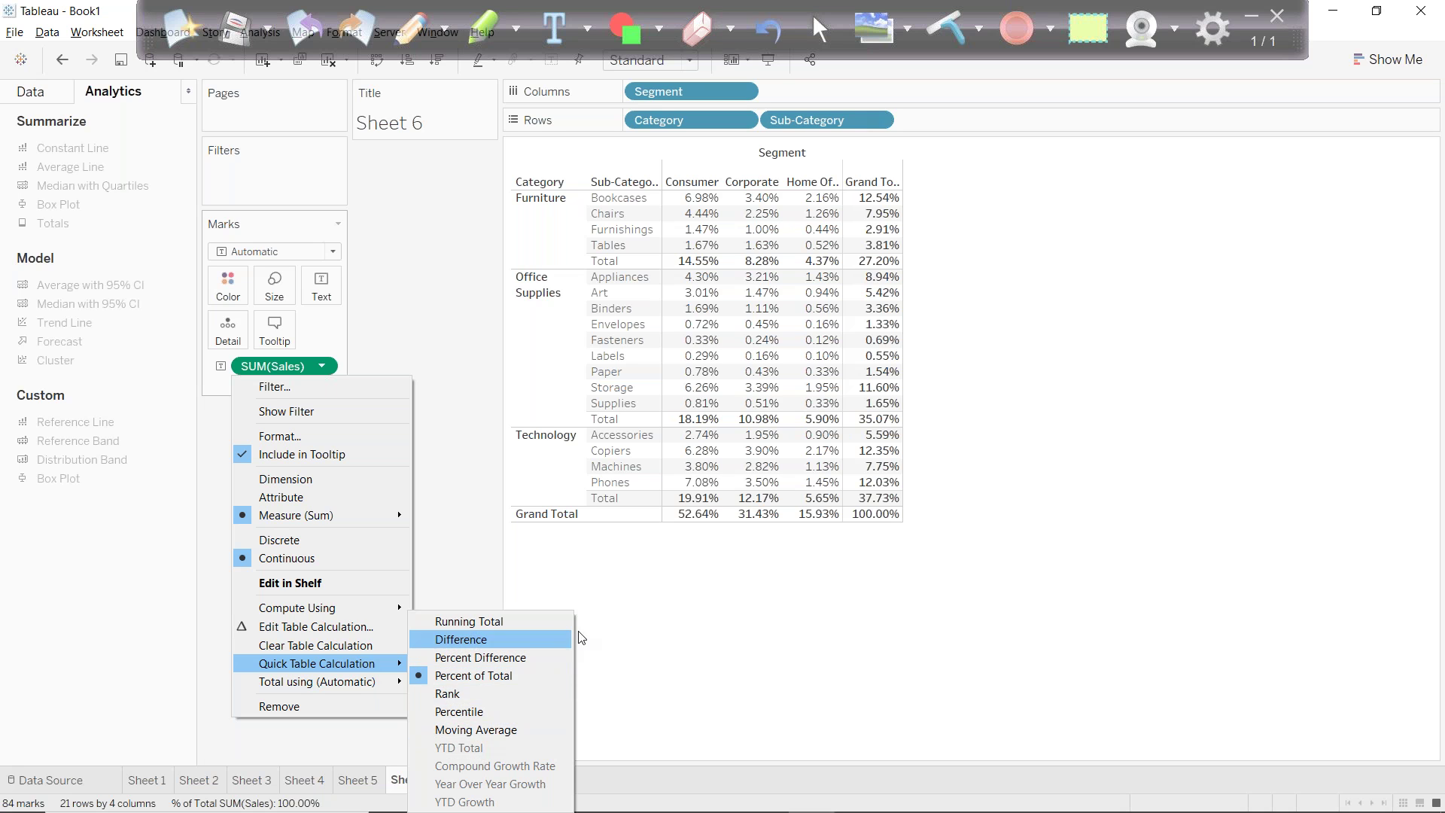
left_click(691, 638)
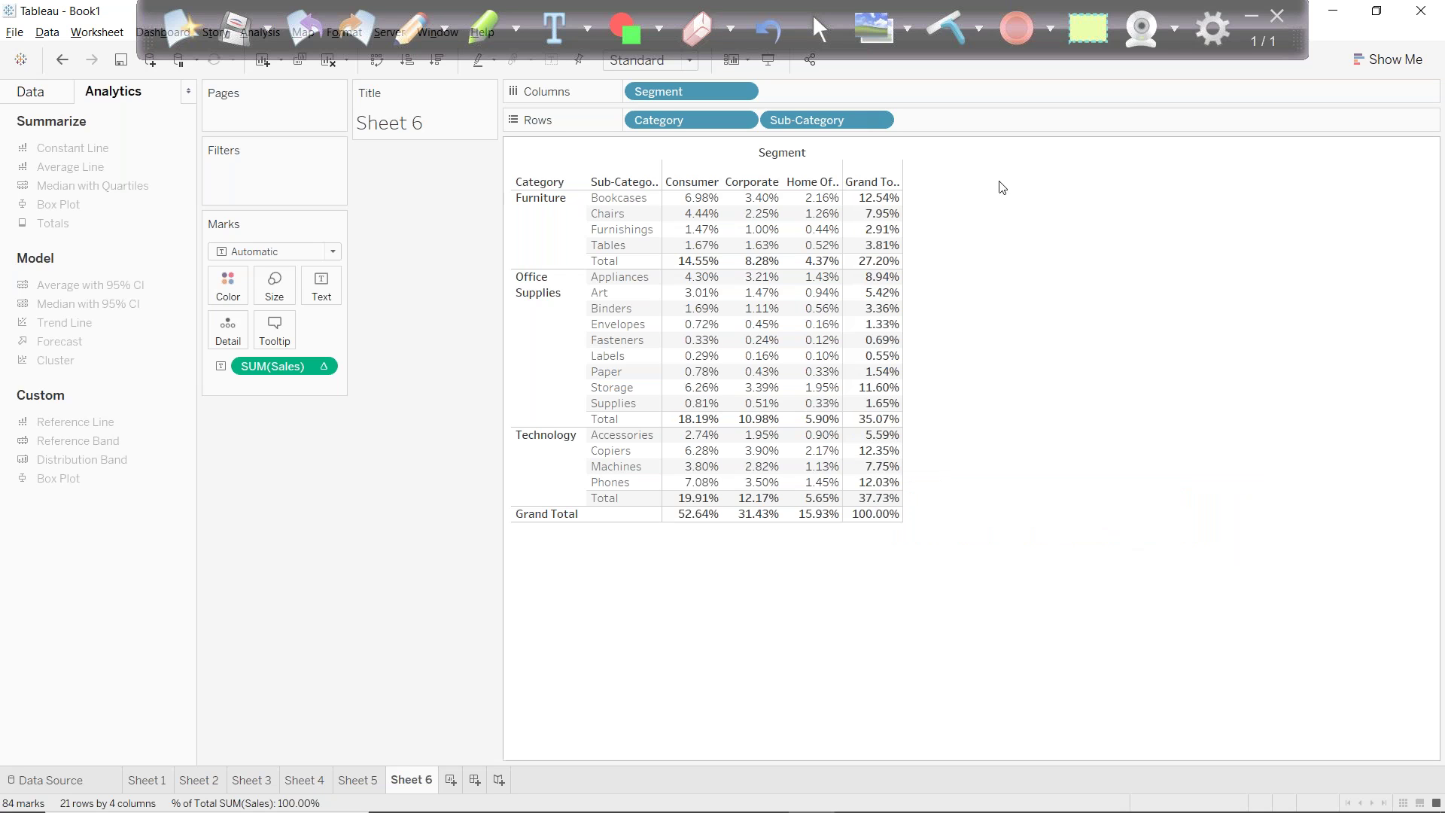
Return the Sheet 6 title to its place above the table and display the data source's field list.
left_click(1247, 23)
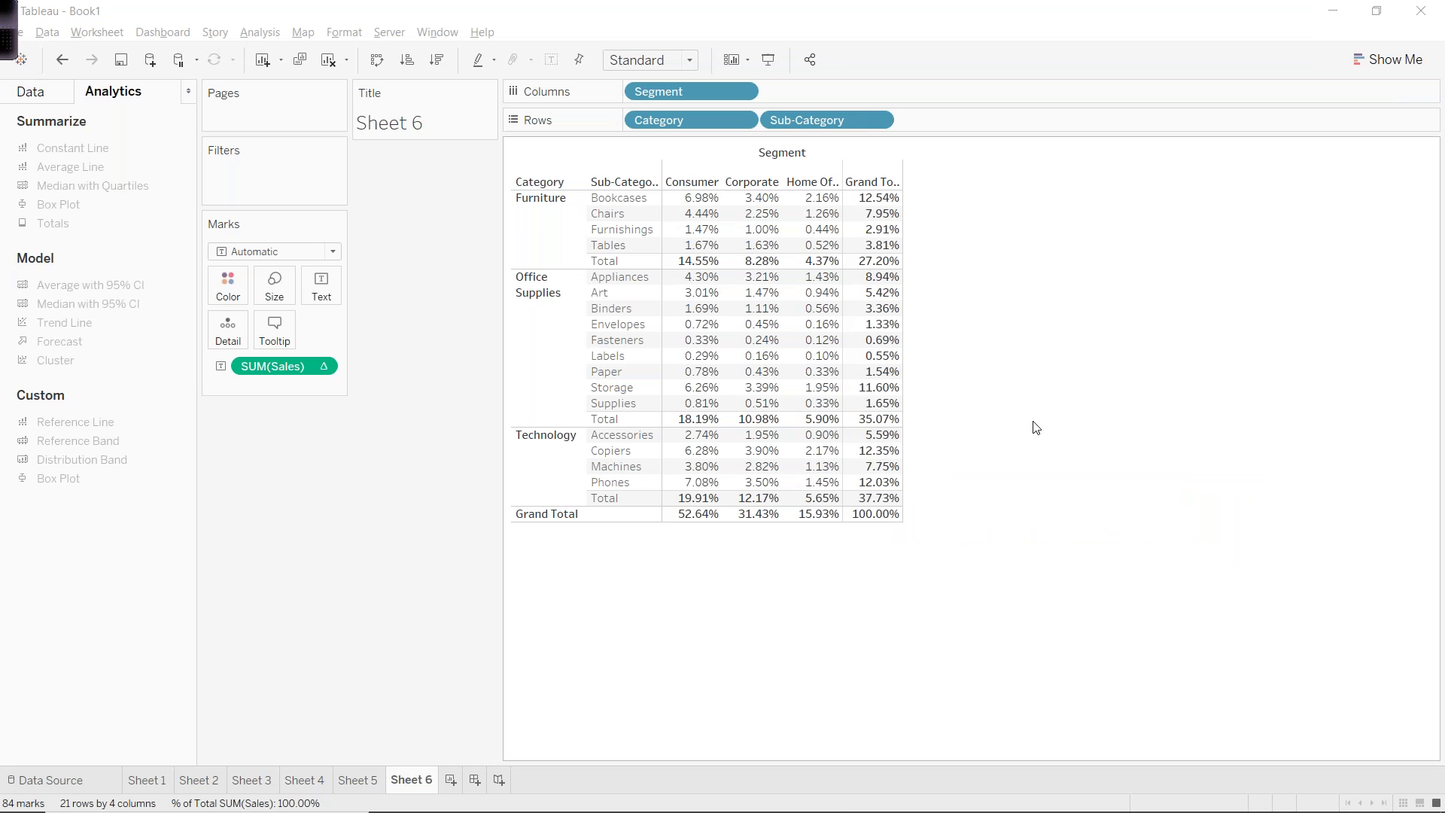
left_click_drag(273, 366, 413, 309)
left_click_drag(814, 140, 815, 140)
left_click(25, 98)
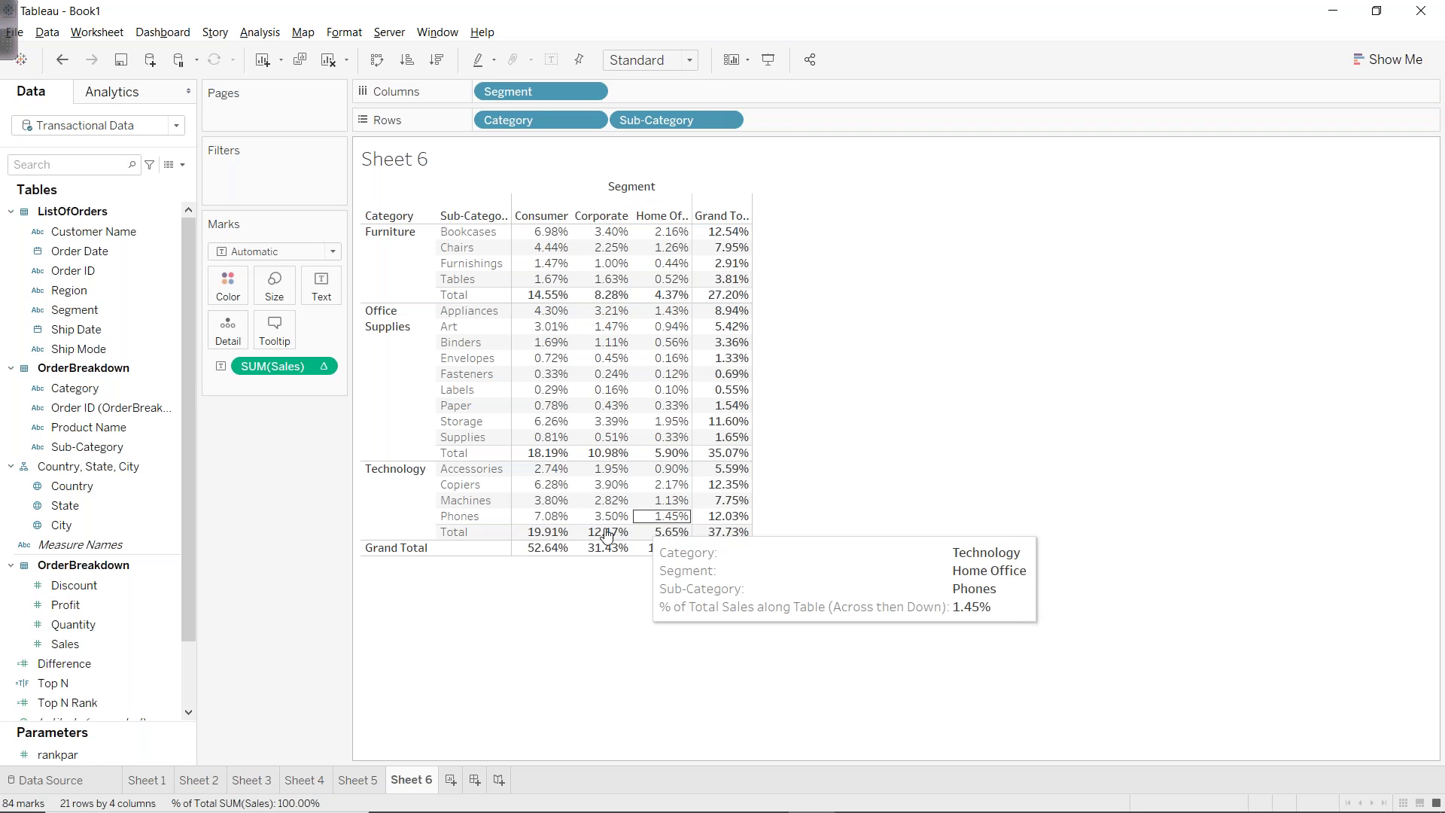
Switch to the AmazingMartEU2 workbook in Excel and examine the ListOfOrders rows through the last record, closing the workbook without saving changes.
mouse_move(979, 810)
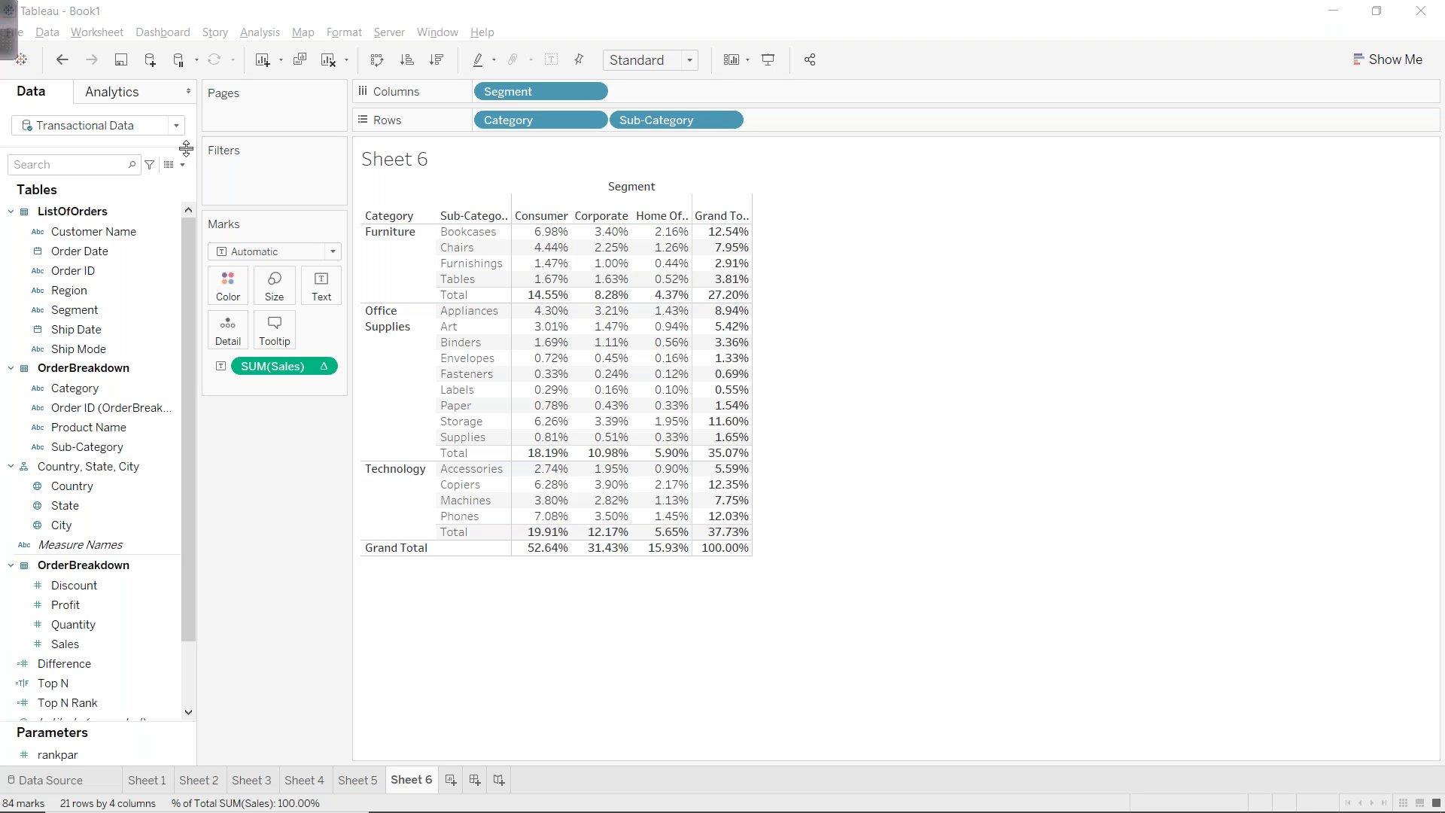
mouse_move(586, 802)
left_click(763, 794)
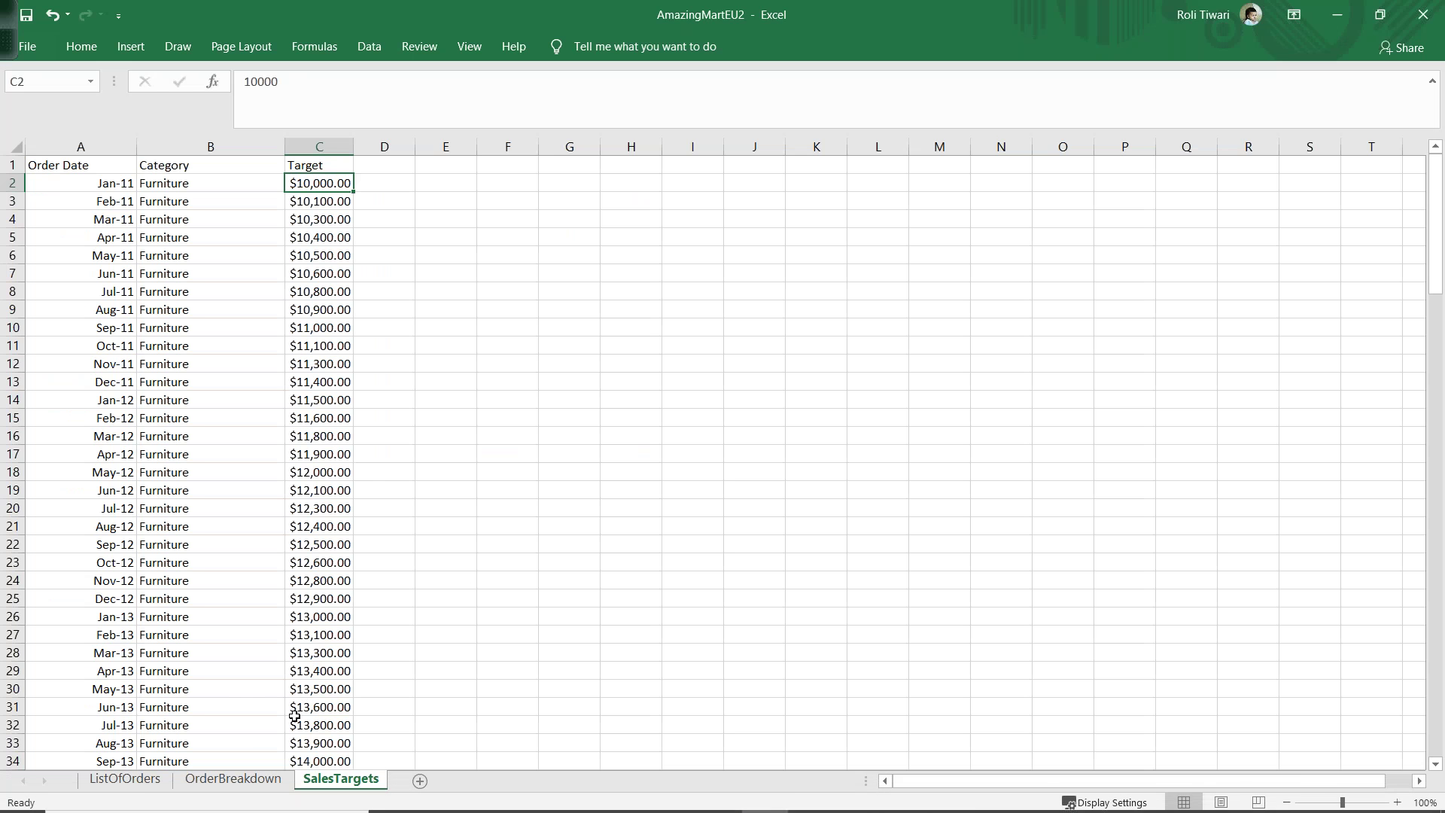
left_click(125, 779)
scroll(230, 637, "down", 7)
scroll(229, 636, "down", 20)
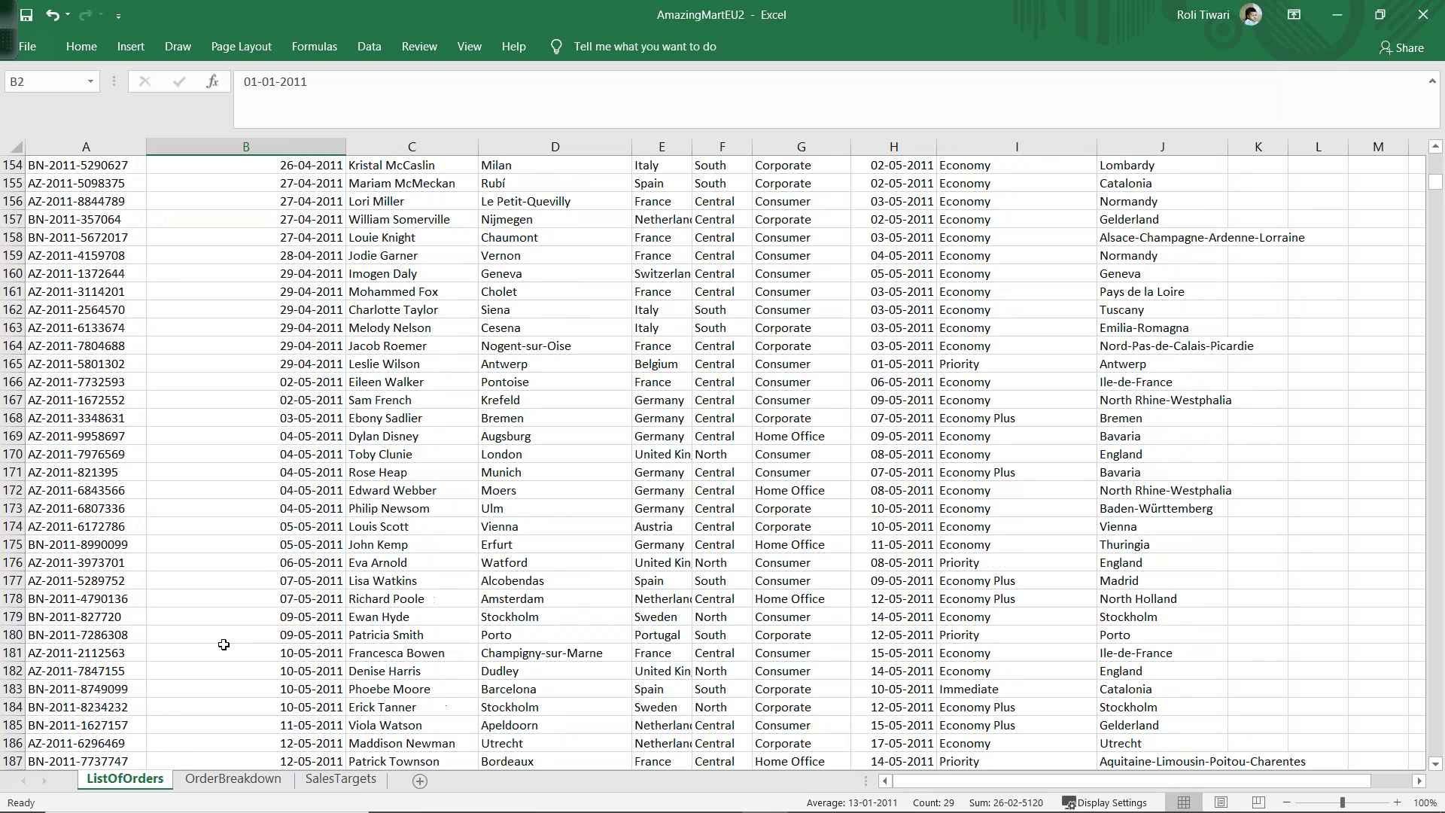
scroll(223, 646, "down", 8)
left_click_drag(1435, 190, 1421, 753)
scroll(1197, 675, "down", 5)
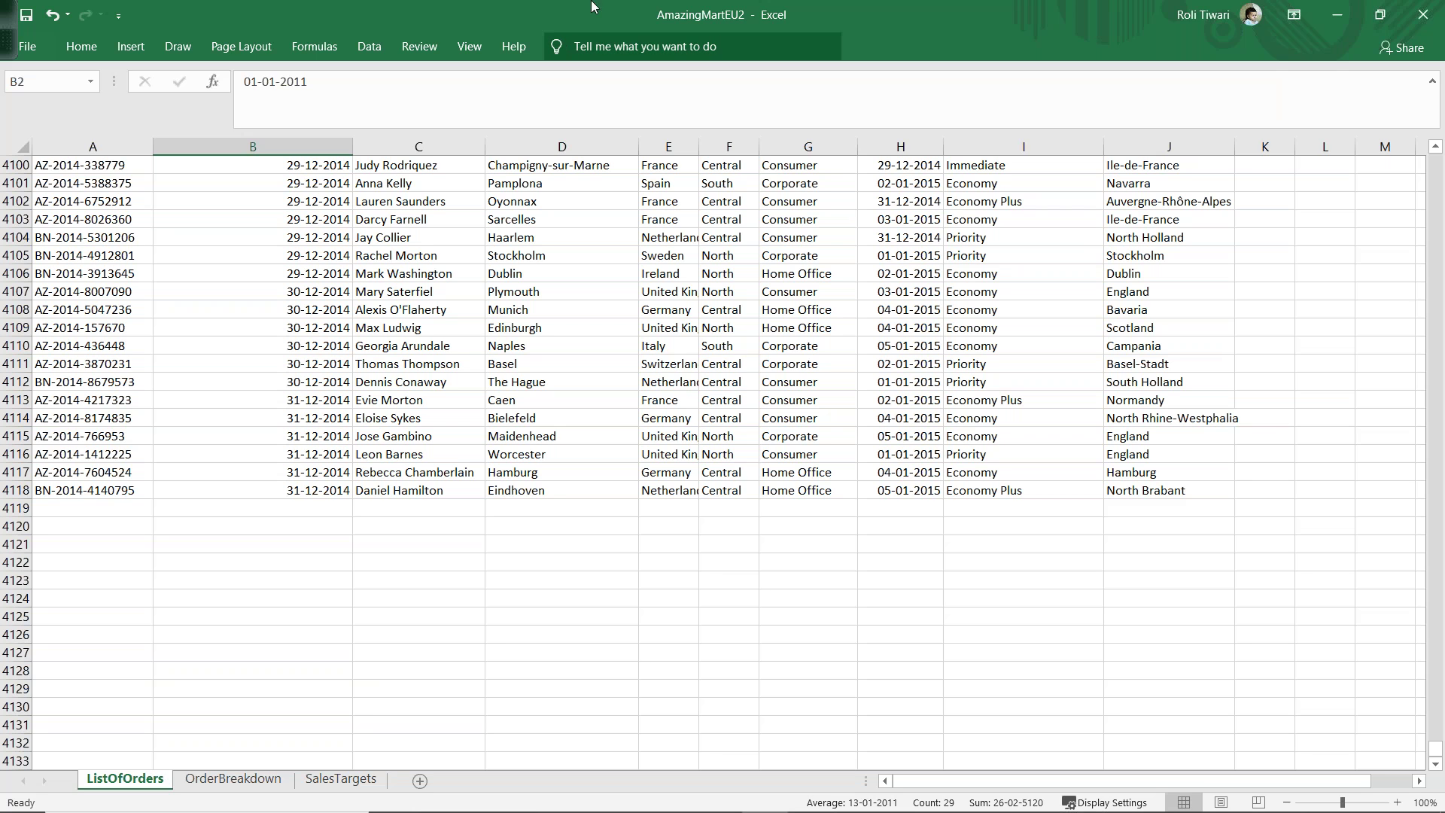
left_click(1423, 14)
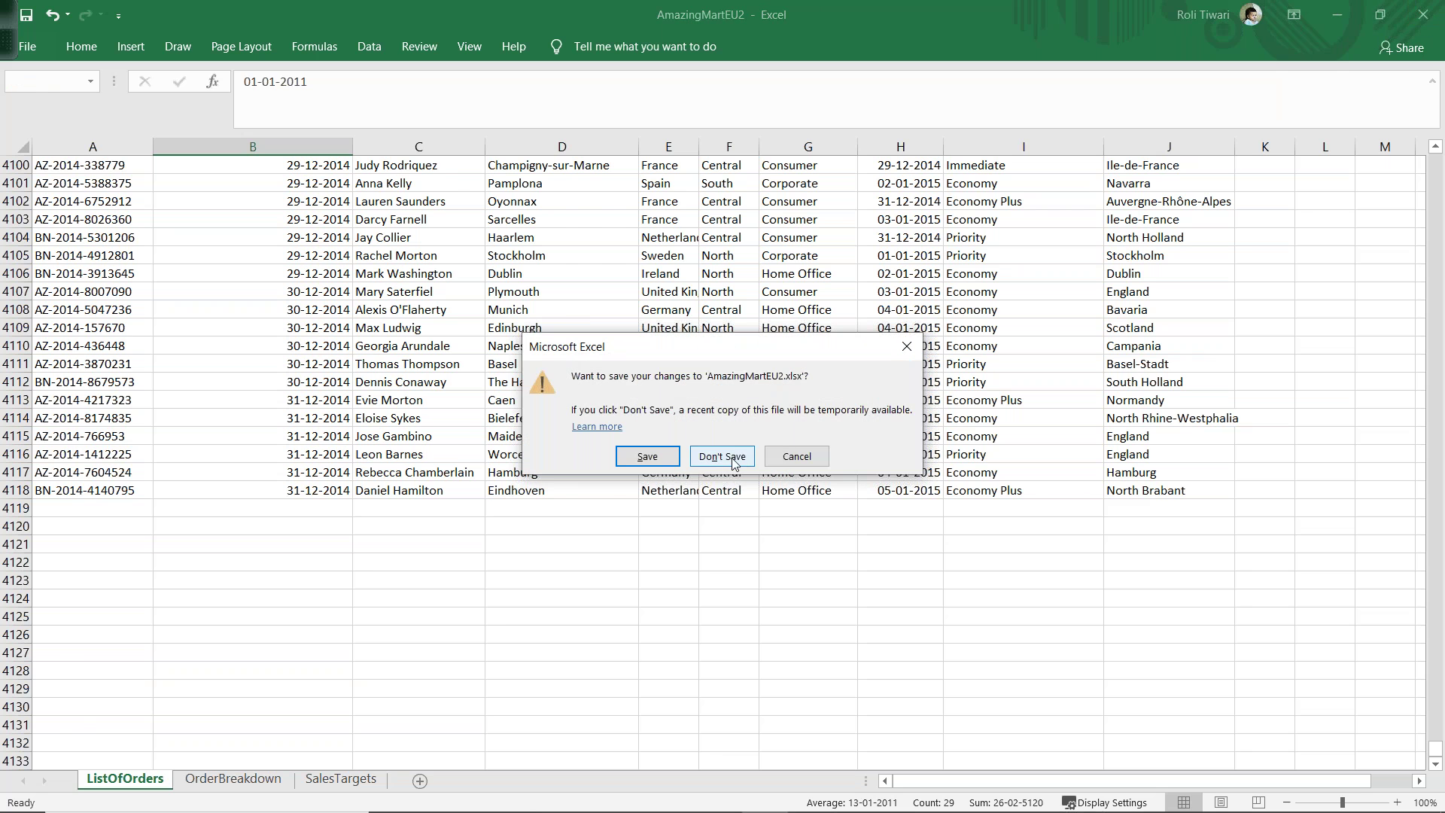
left_click(723, 455)
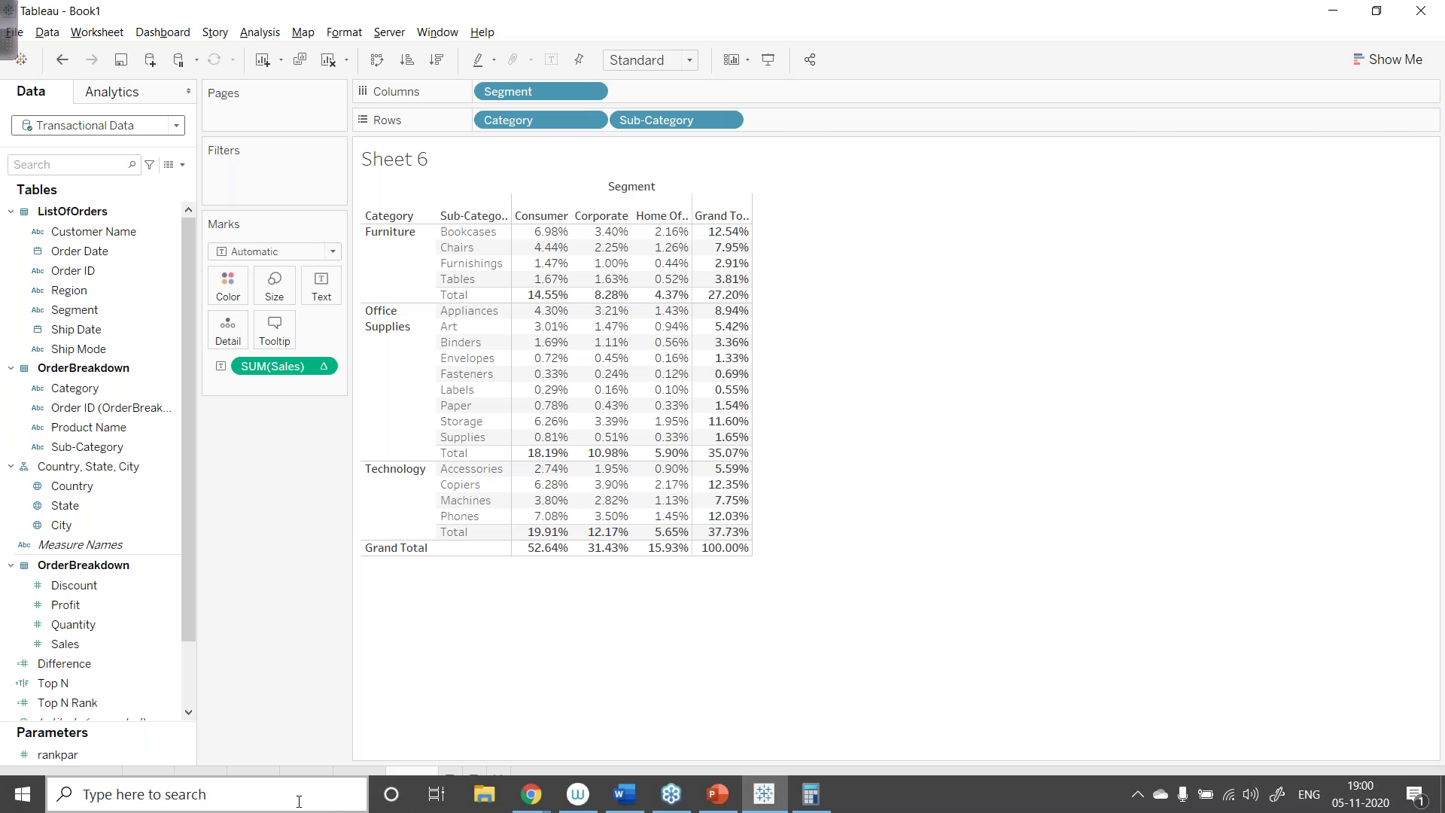
Launch Excel and start working in a blank workbook.
left_click(299, 800)
type("excel")
key("Return")
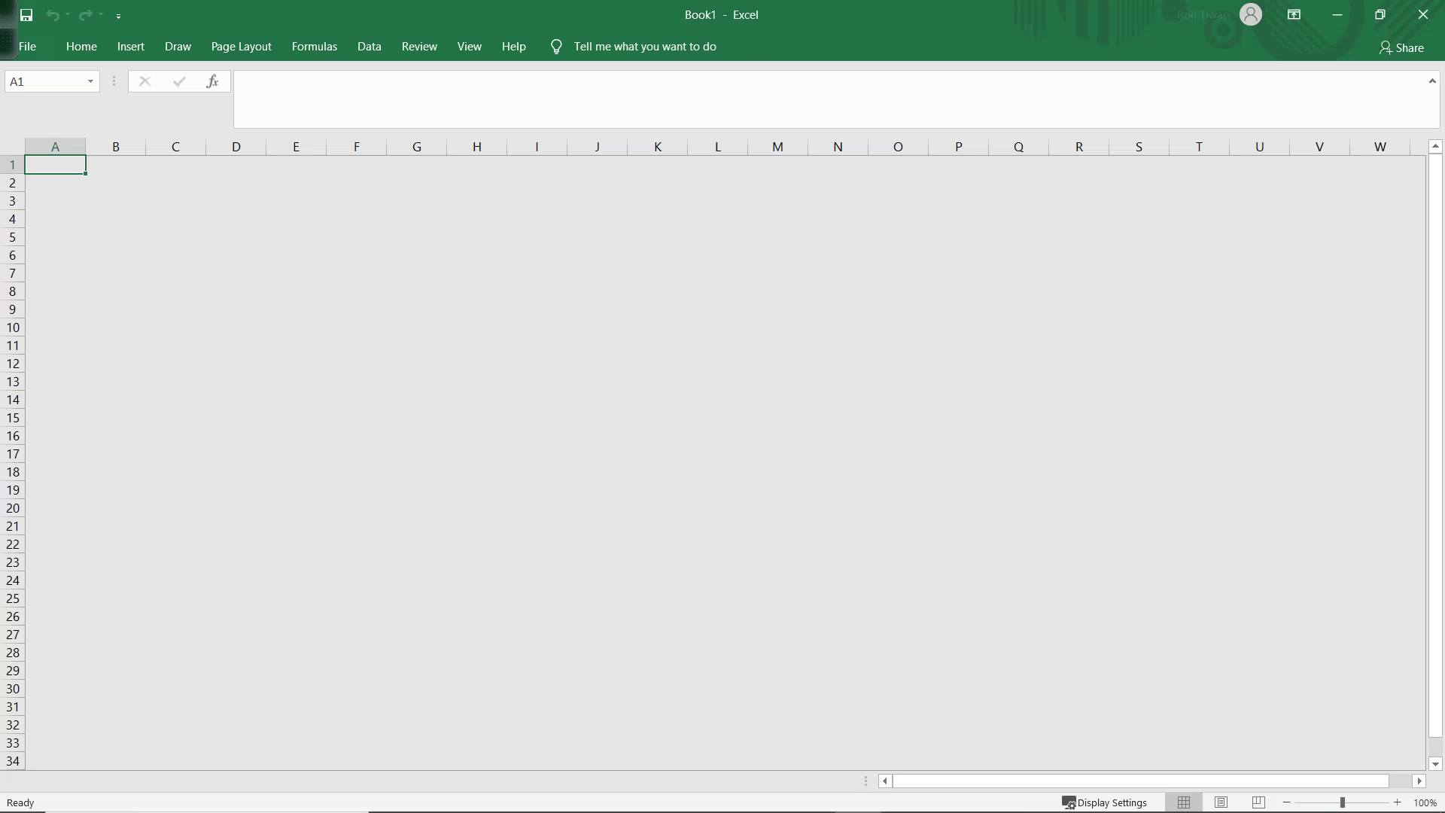
left_click(290, 201)
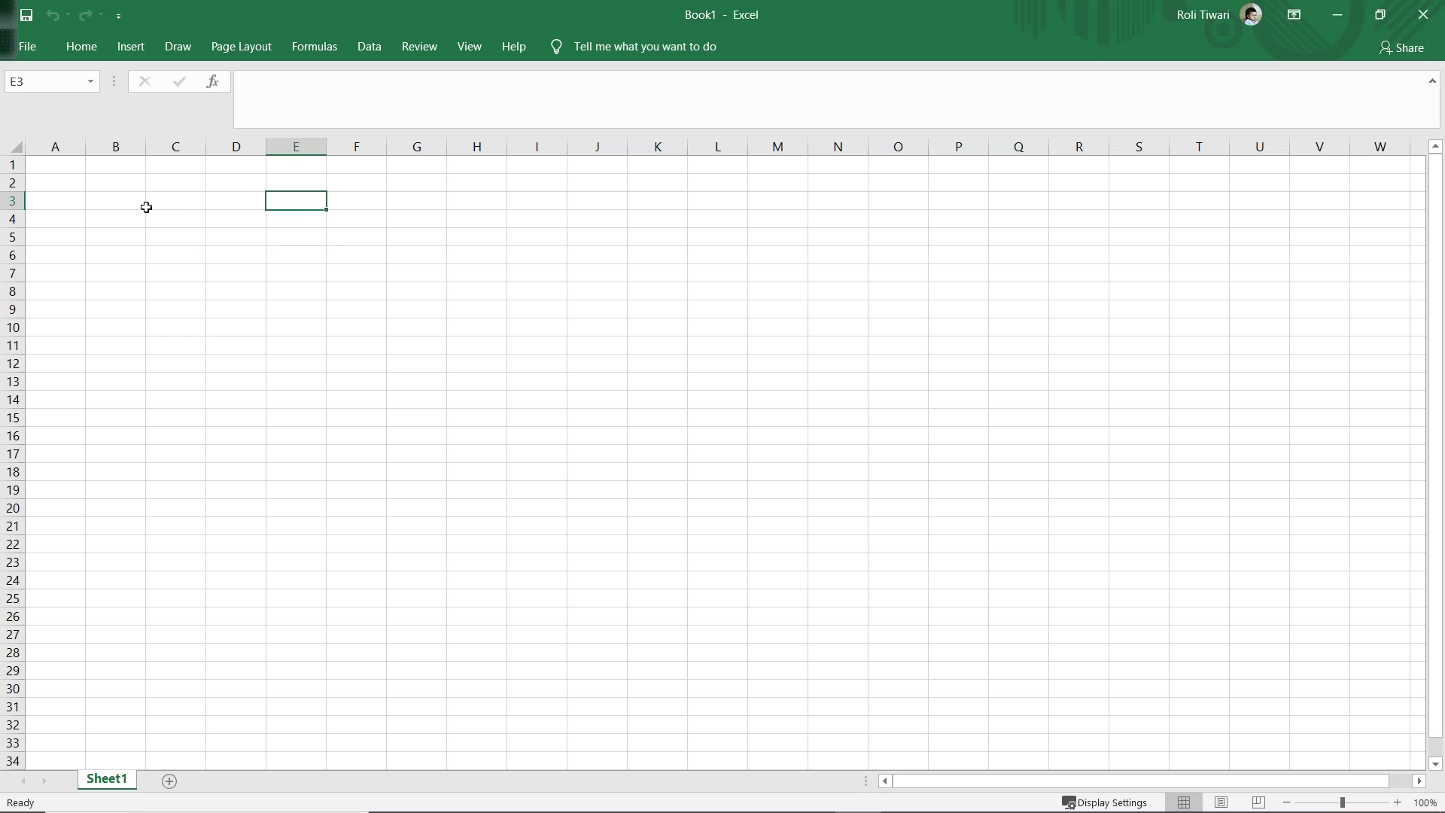
Enter the column headers Name, Age and Salary in cells A1 to C1.
left_click(55, 169)
type("Name")
key("Tab")
type("Age")
key("Return")
key("Up")
key("Right")
type("Salary")
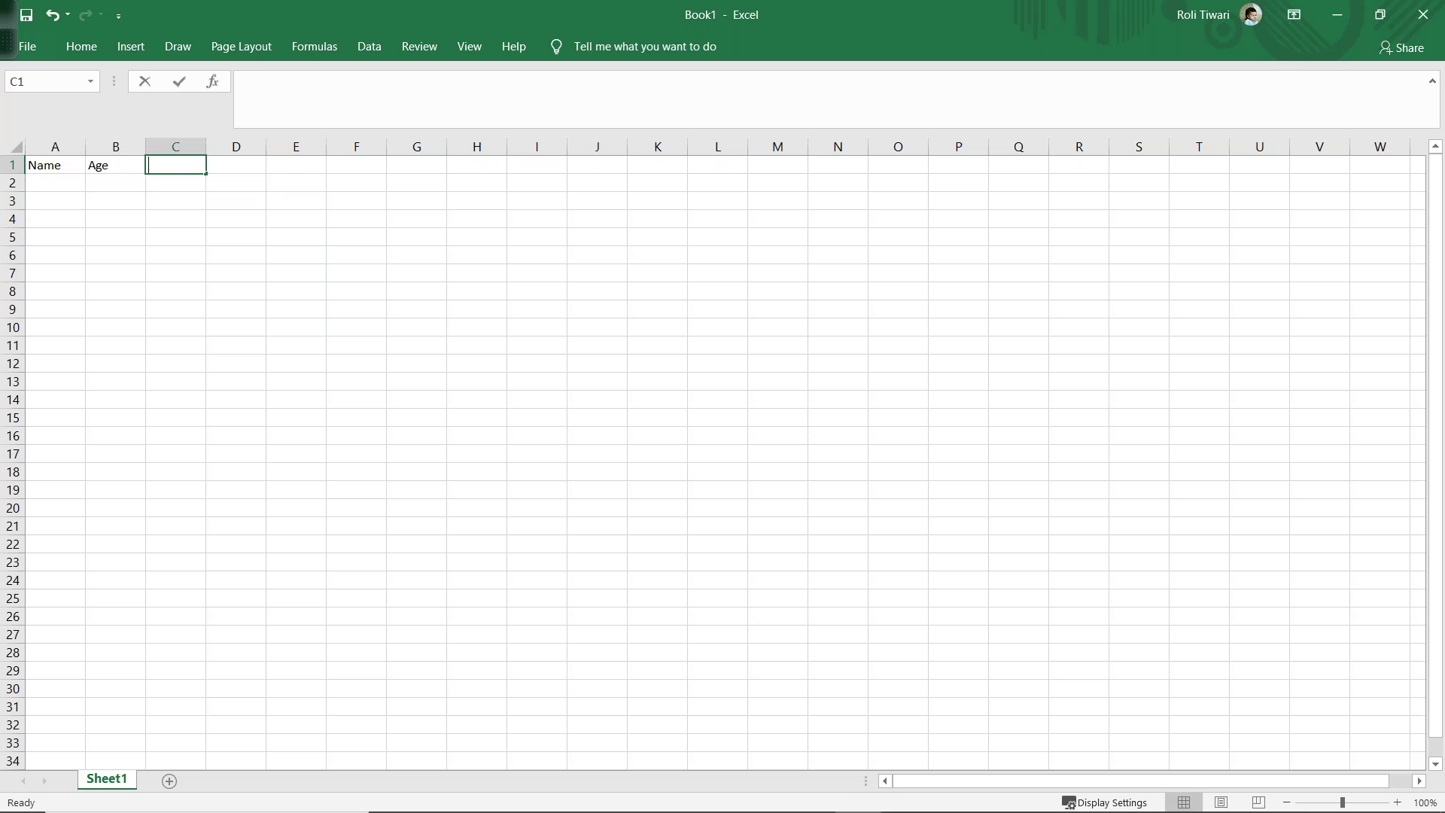
key("Return")
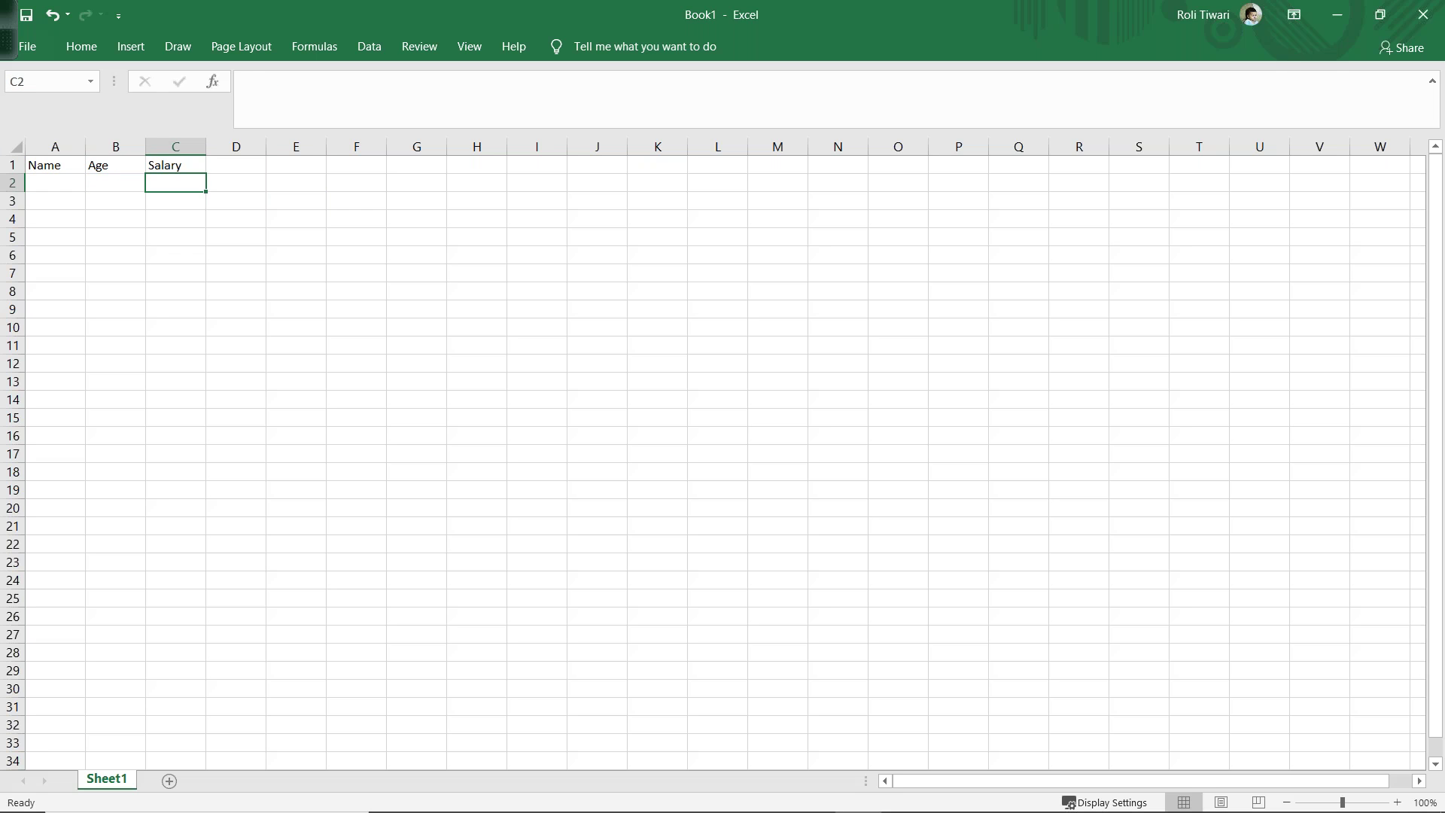
Fill the Name column with a, b and c in cells A2 to A4.
key("Left")
key("Left")
type("a")
key("Return")
type("b")
key("Return")
type("c")
key("Return")
Fill the Age column with 12, 21 and 11 in cells B2 to B4.
key("Right")
key("Up")
key("Up")
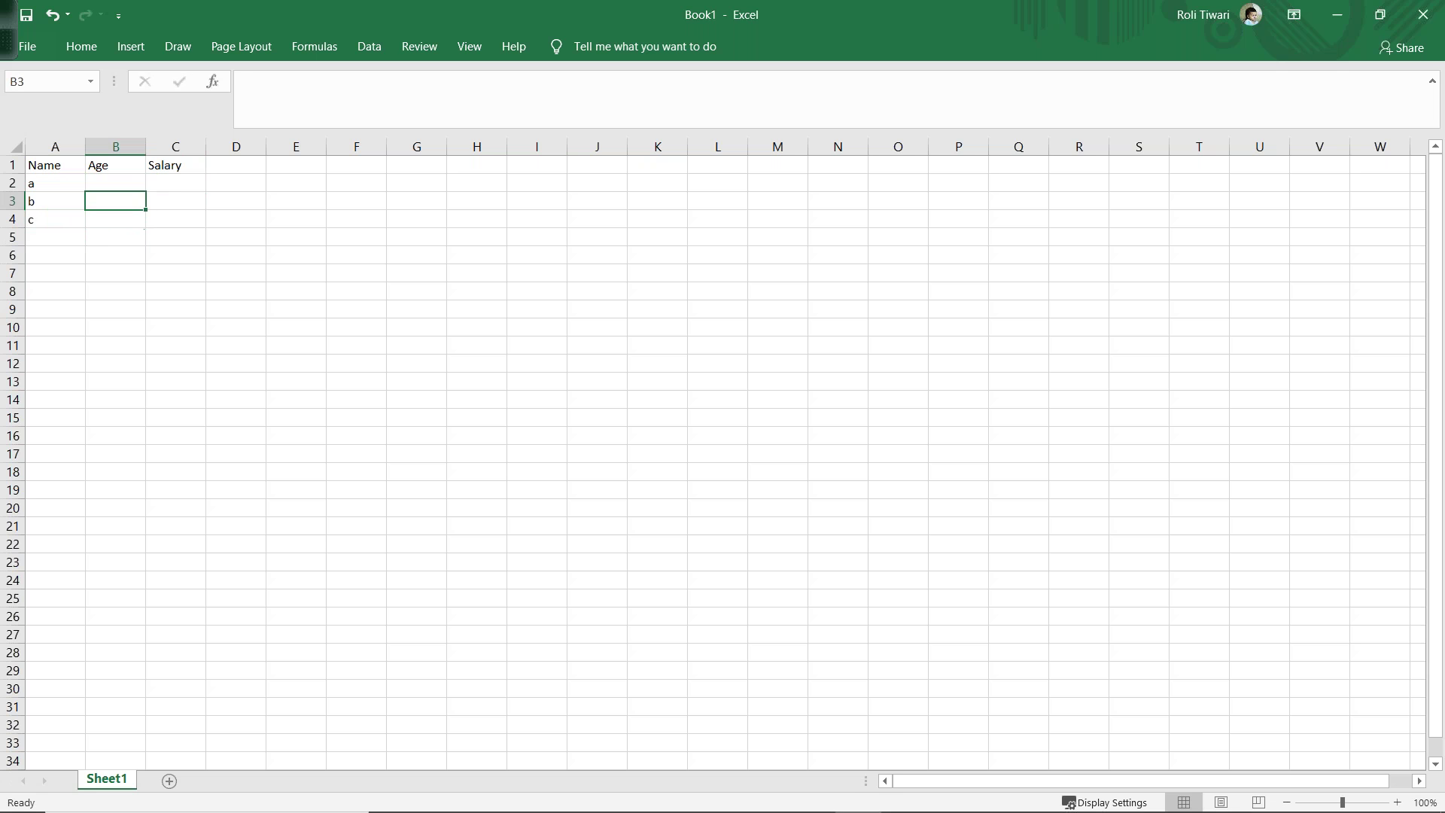
key("Up")
type("12")
key("Return")
type("21")
key("Return")
type("11")
Fill the Salary column with 323, 22 and 233 in cells C2 to C4.
key("Right")
key("Up")
key("Up")
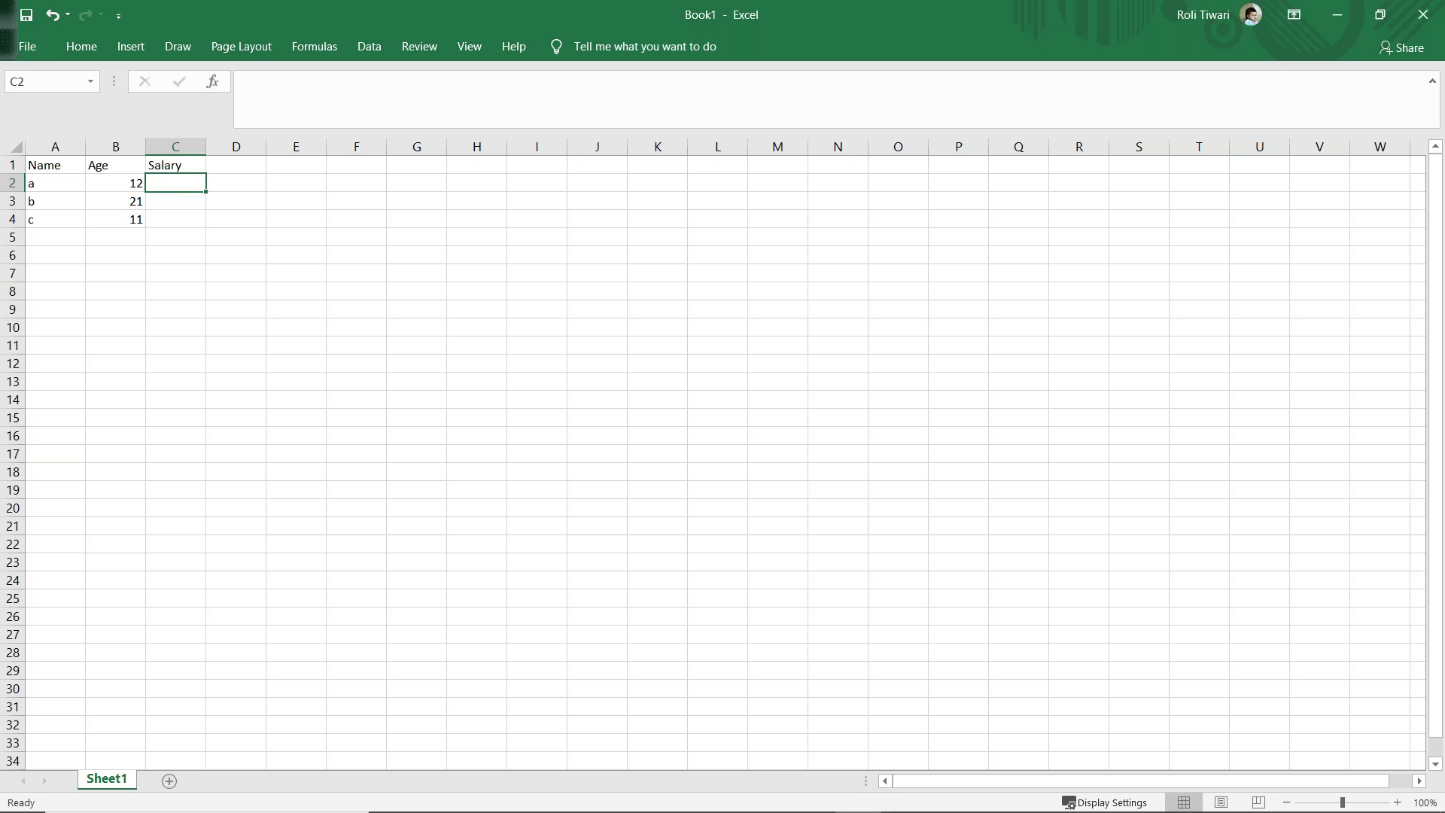
type("323")
key("Return")
type("22")
key("Return")
type("233")
key("Return")
key("Up")
Start saving the new workbook and bring up the full set of save locations.
key("ctrl+s")
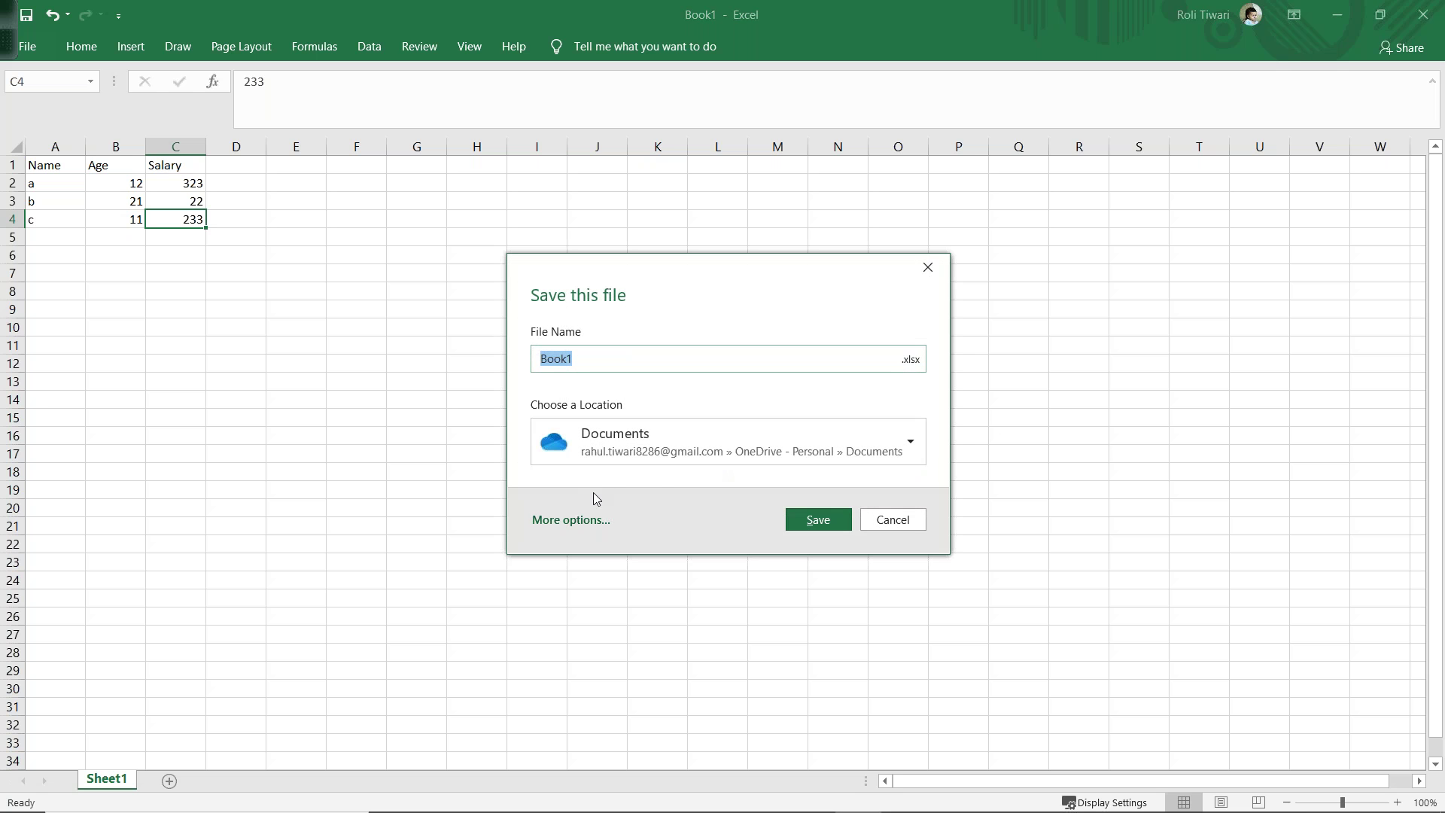
left_click(587, 516)
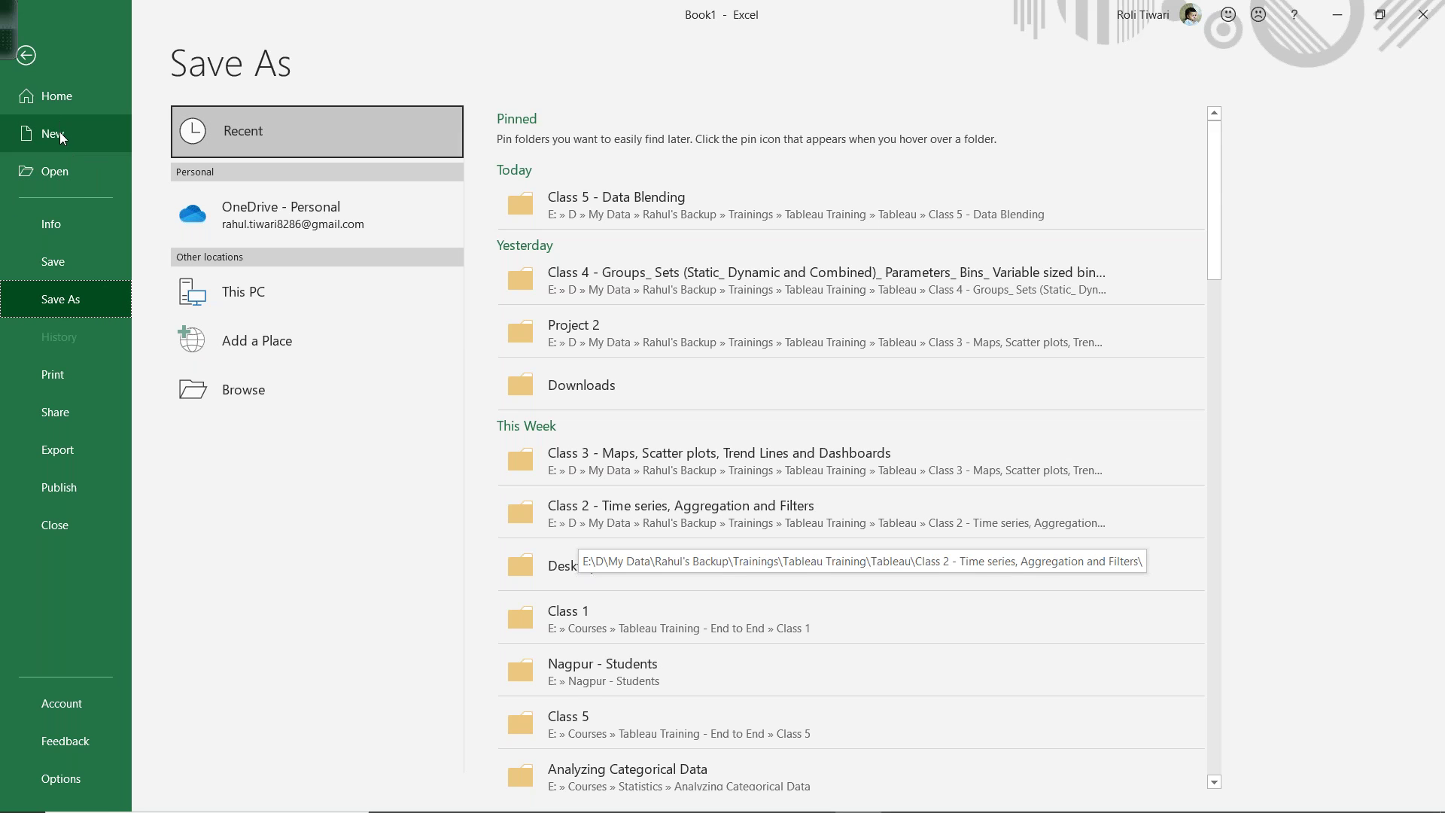
left_click(50, 171)
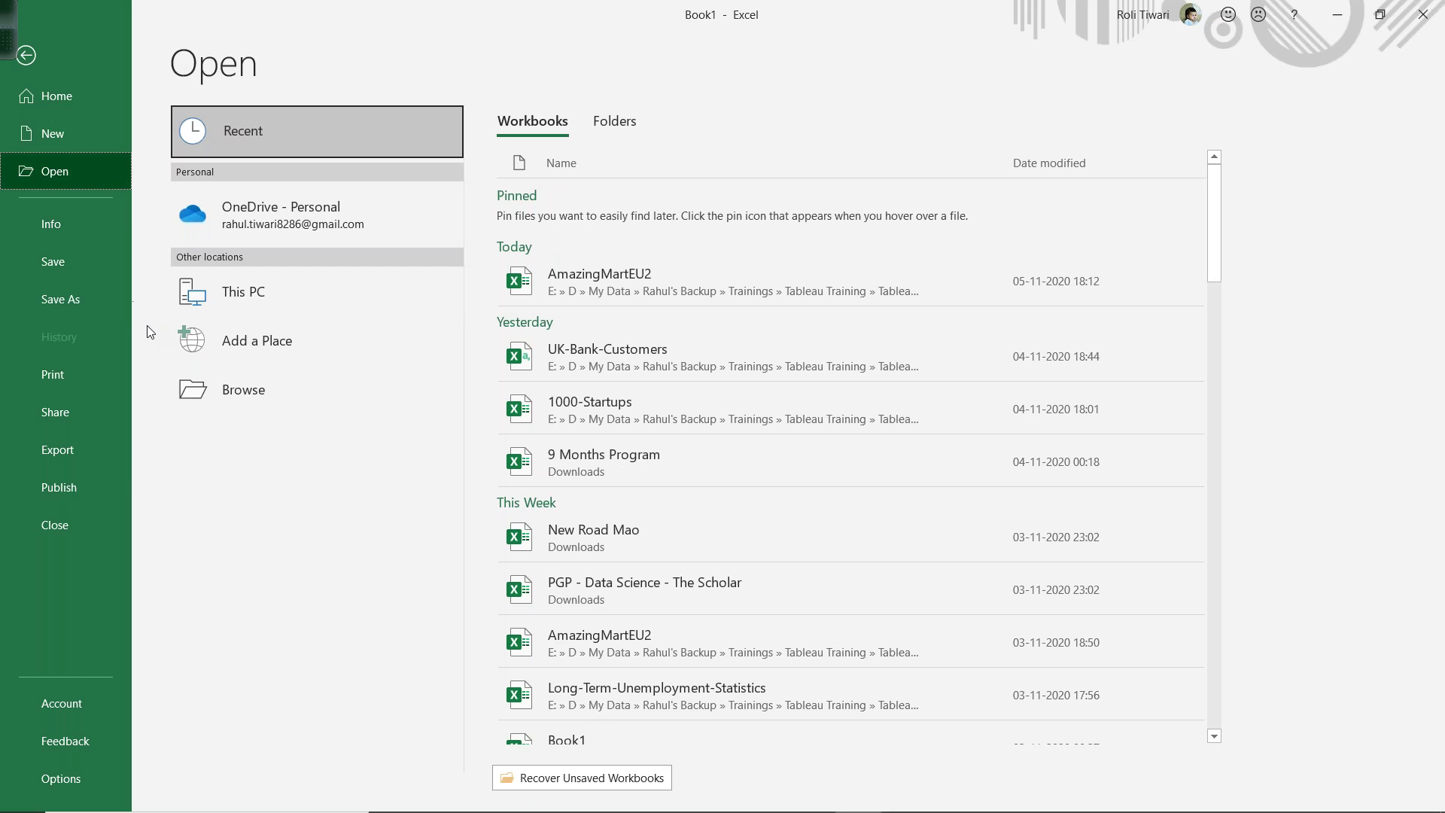
left_click(206, 387)
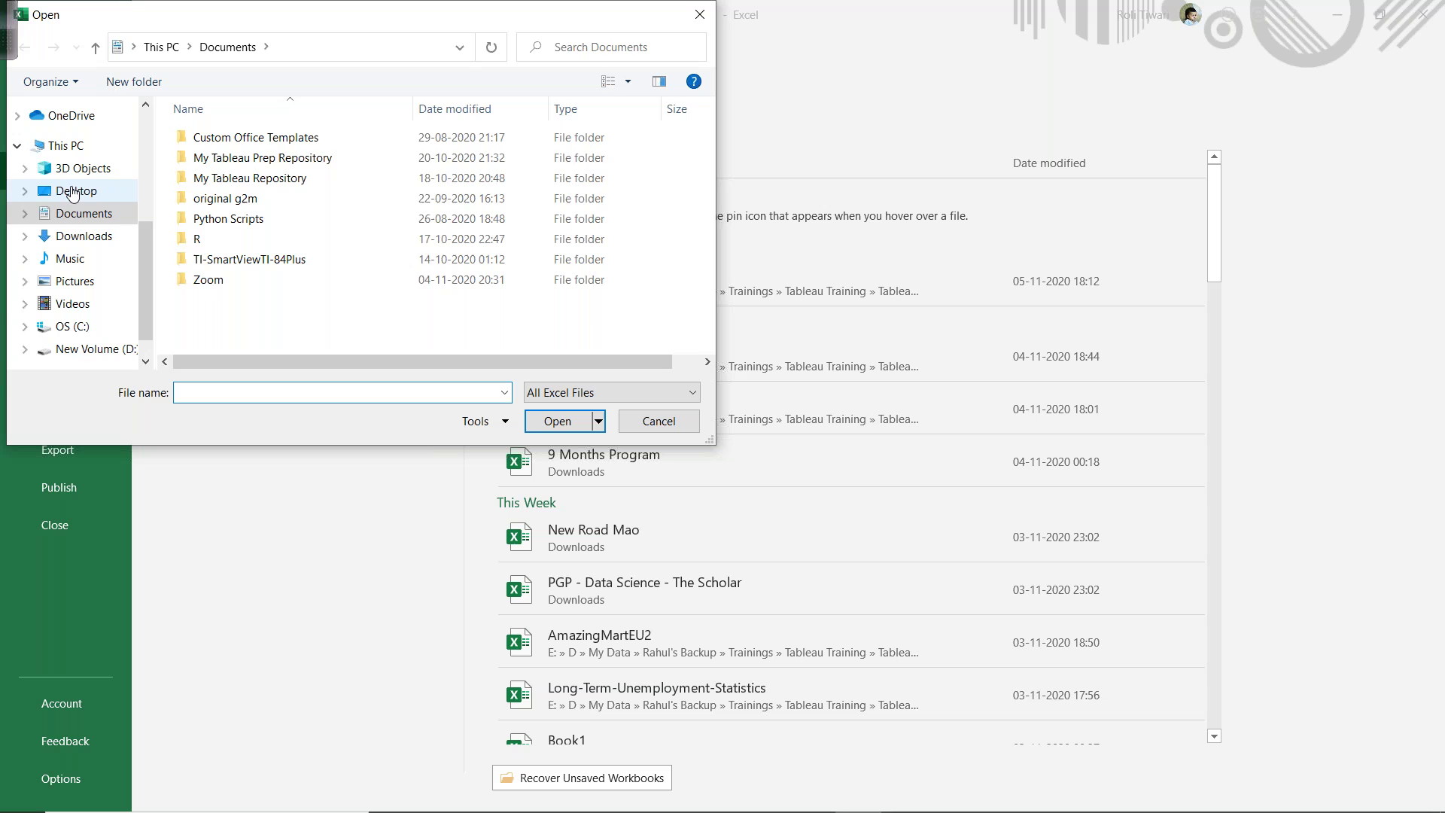
left_click(73, 191)
type("test")
key("Return")
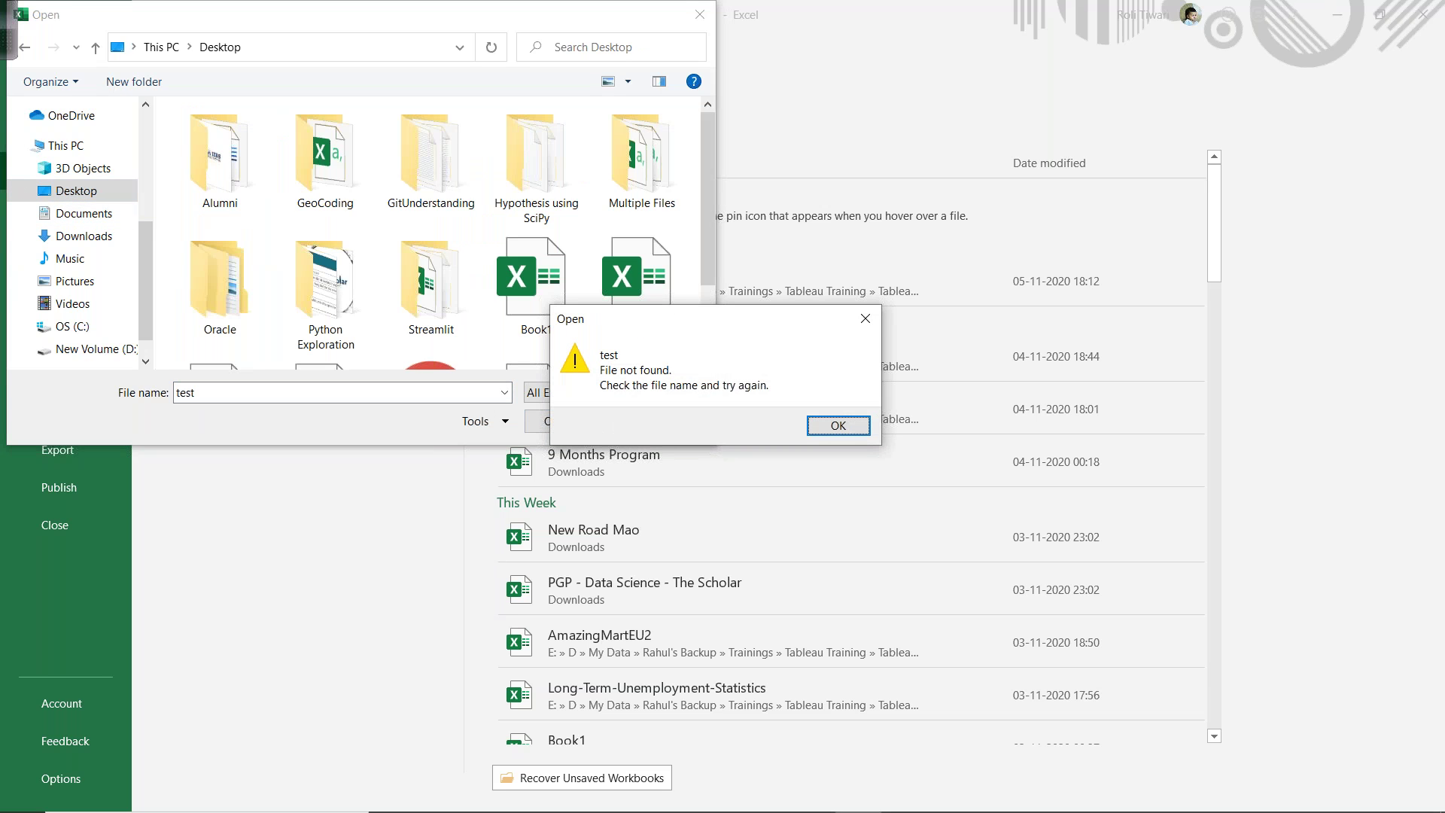
key("Return")
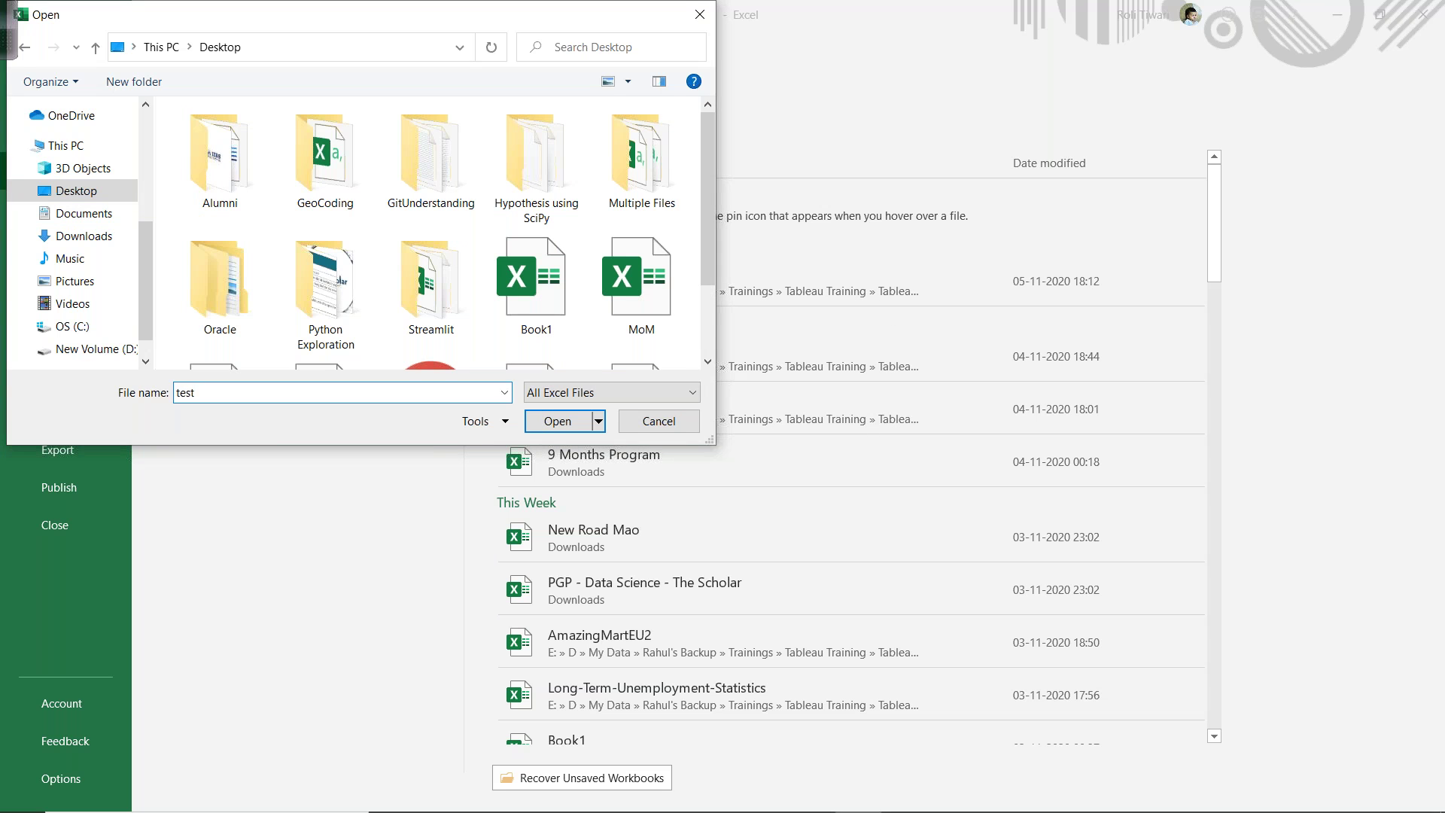
key("Escape")
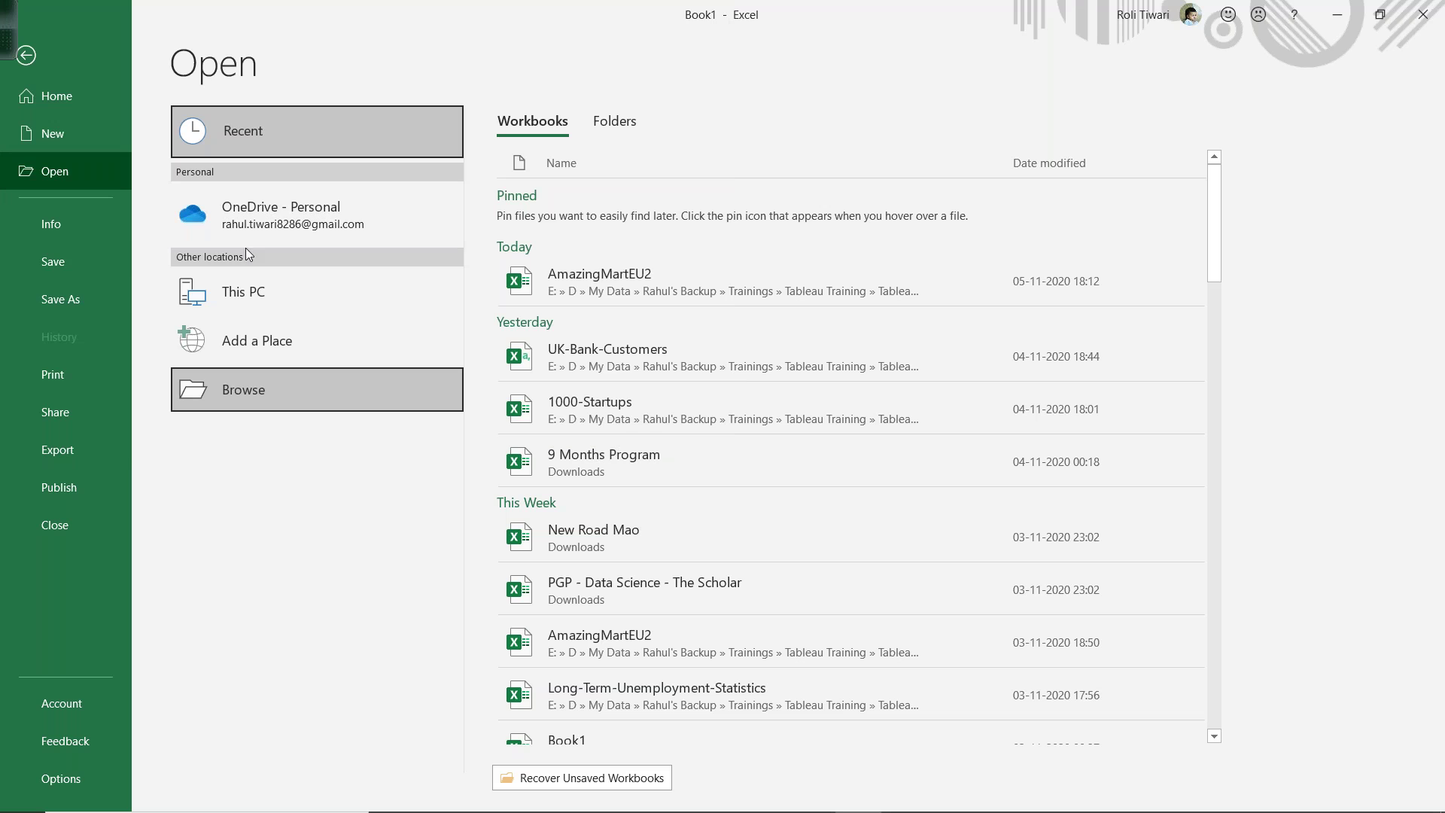
Save the workbook to the Desktop under the file name test.
left_click(50, 292)
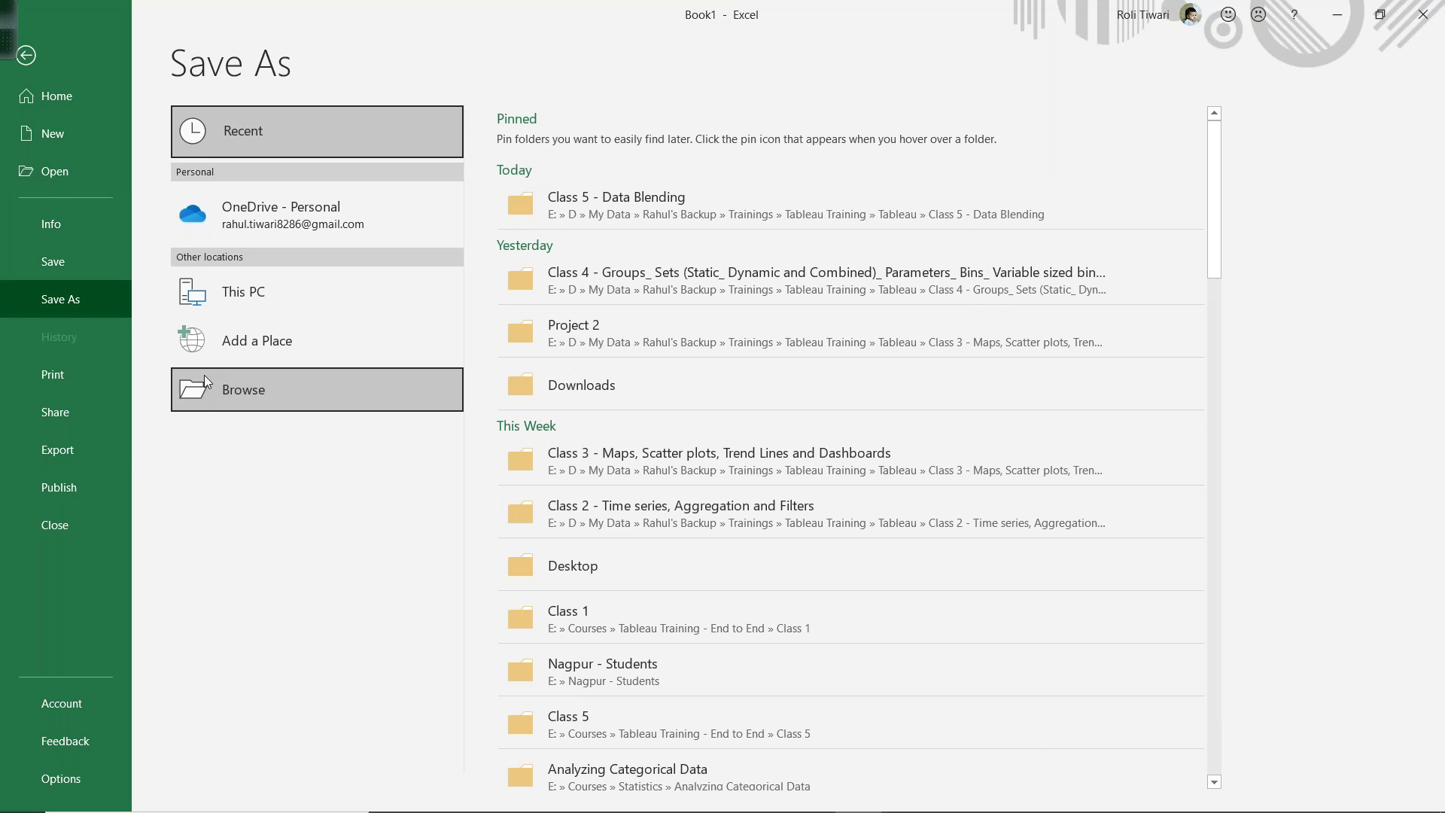
left_click(205, 380)
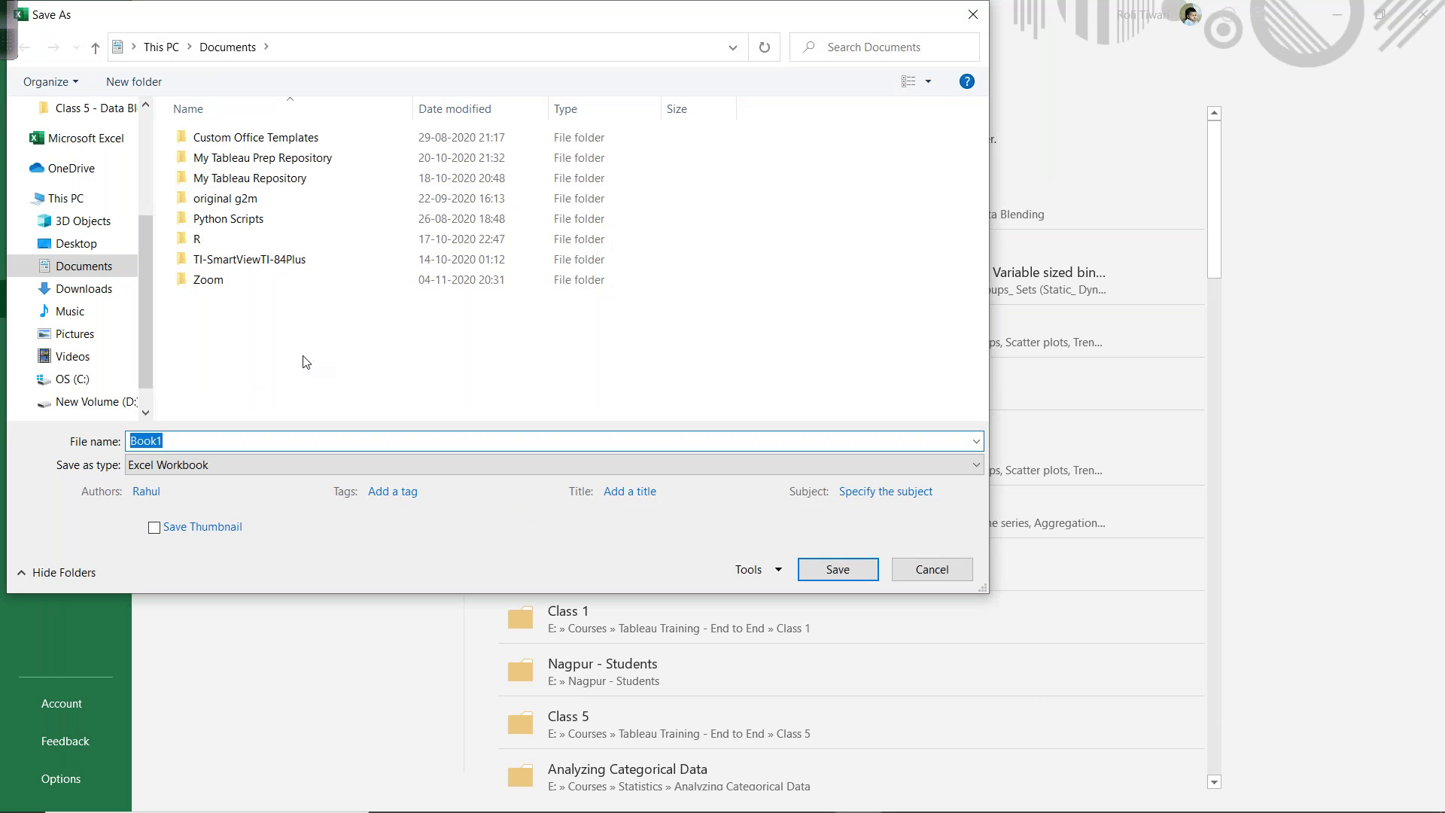
left_click(72, 242)
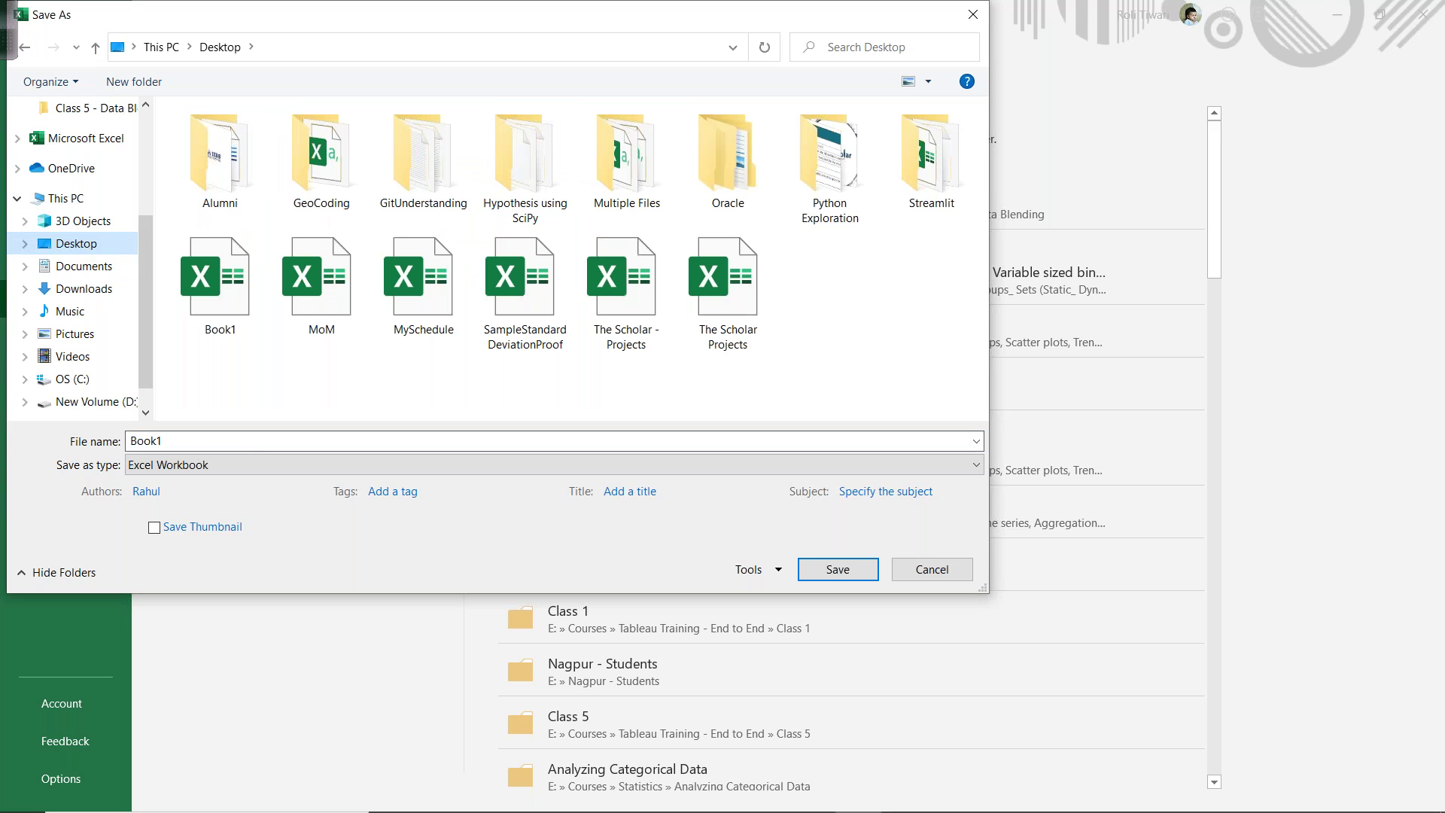
type("test")
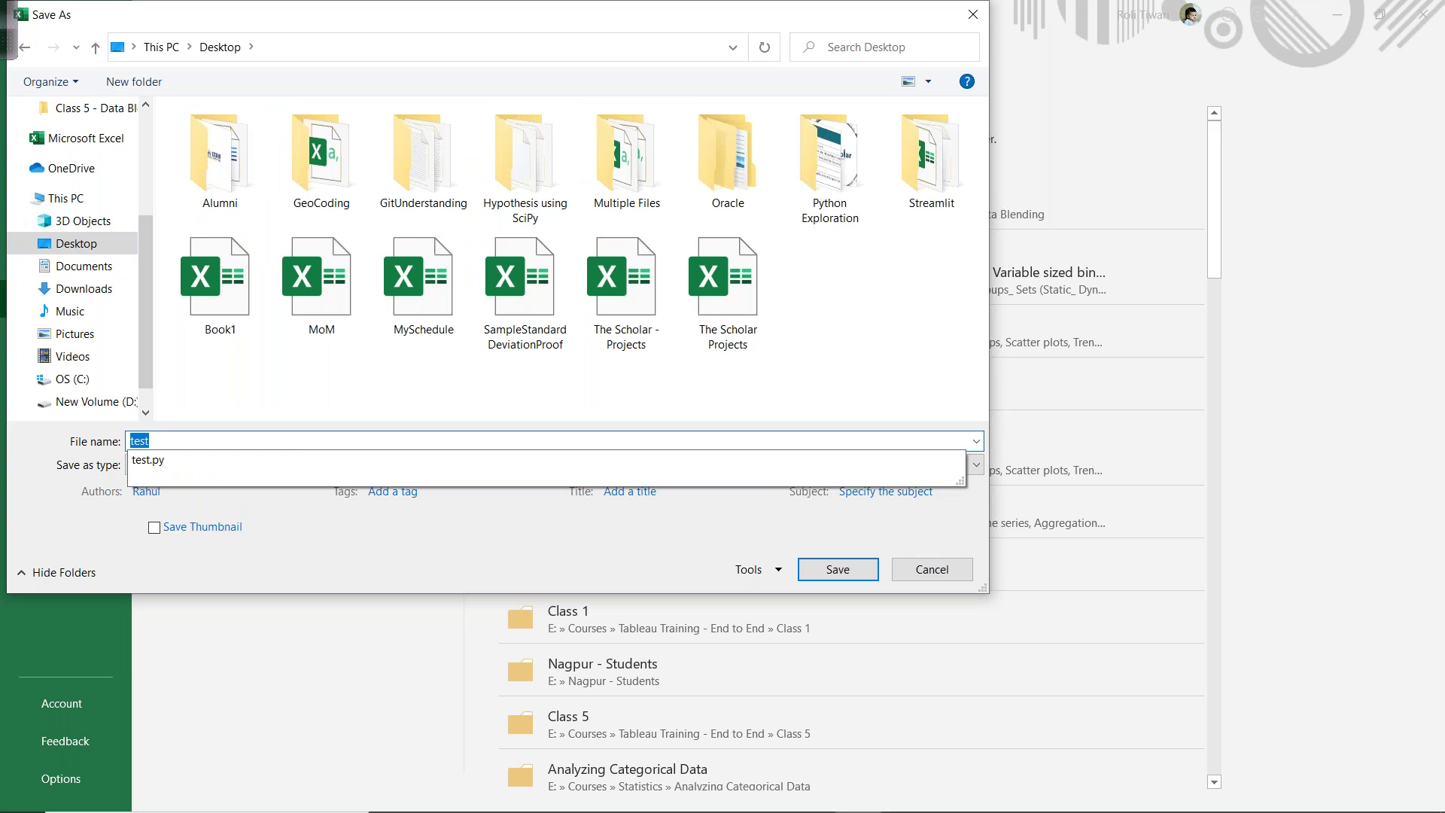
key("Return")
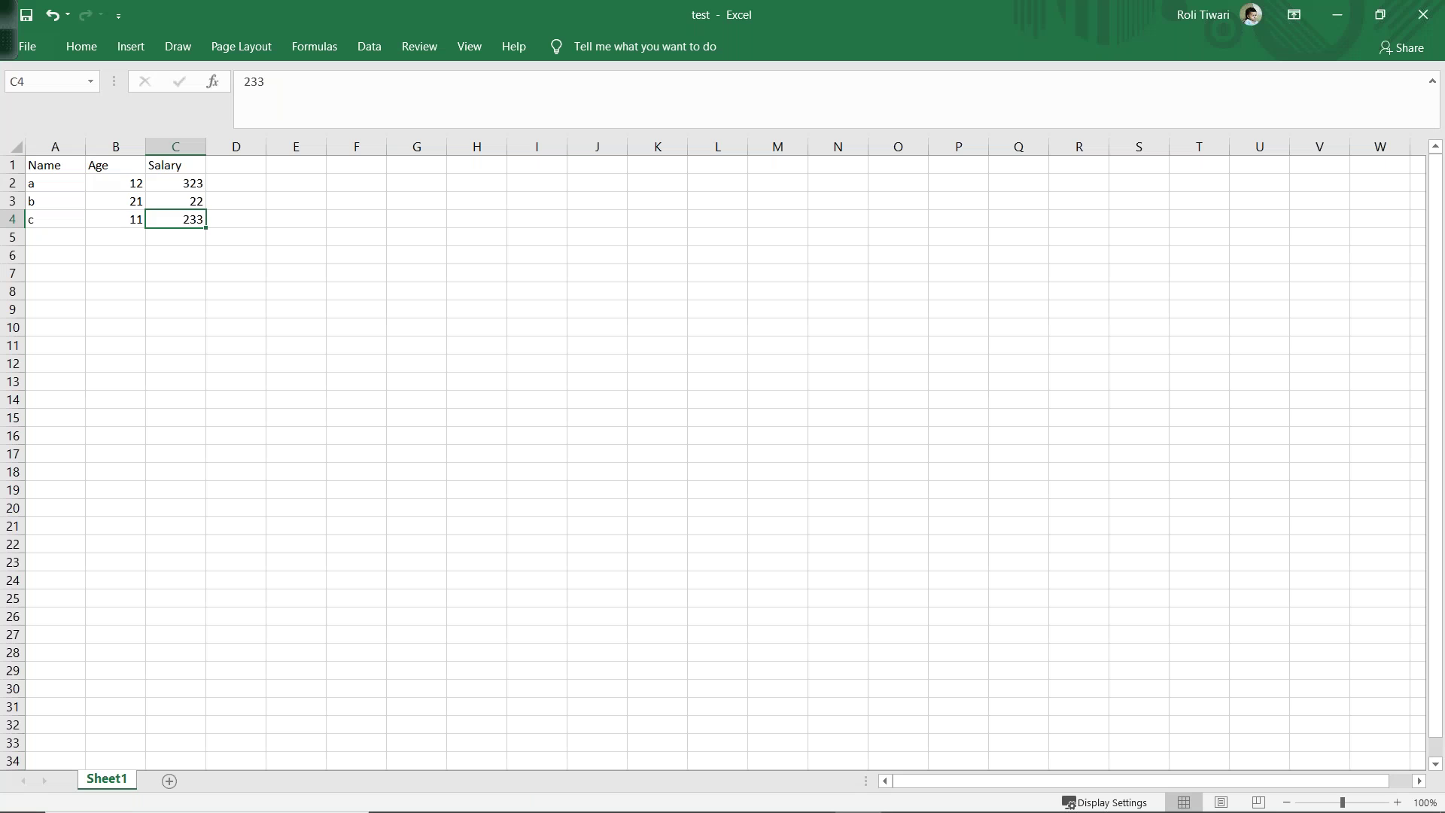
Launch a second Tableau window with a new workbook.
key("super")
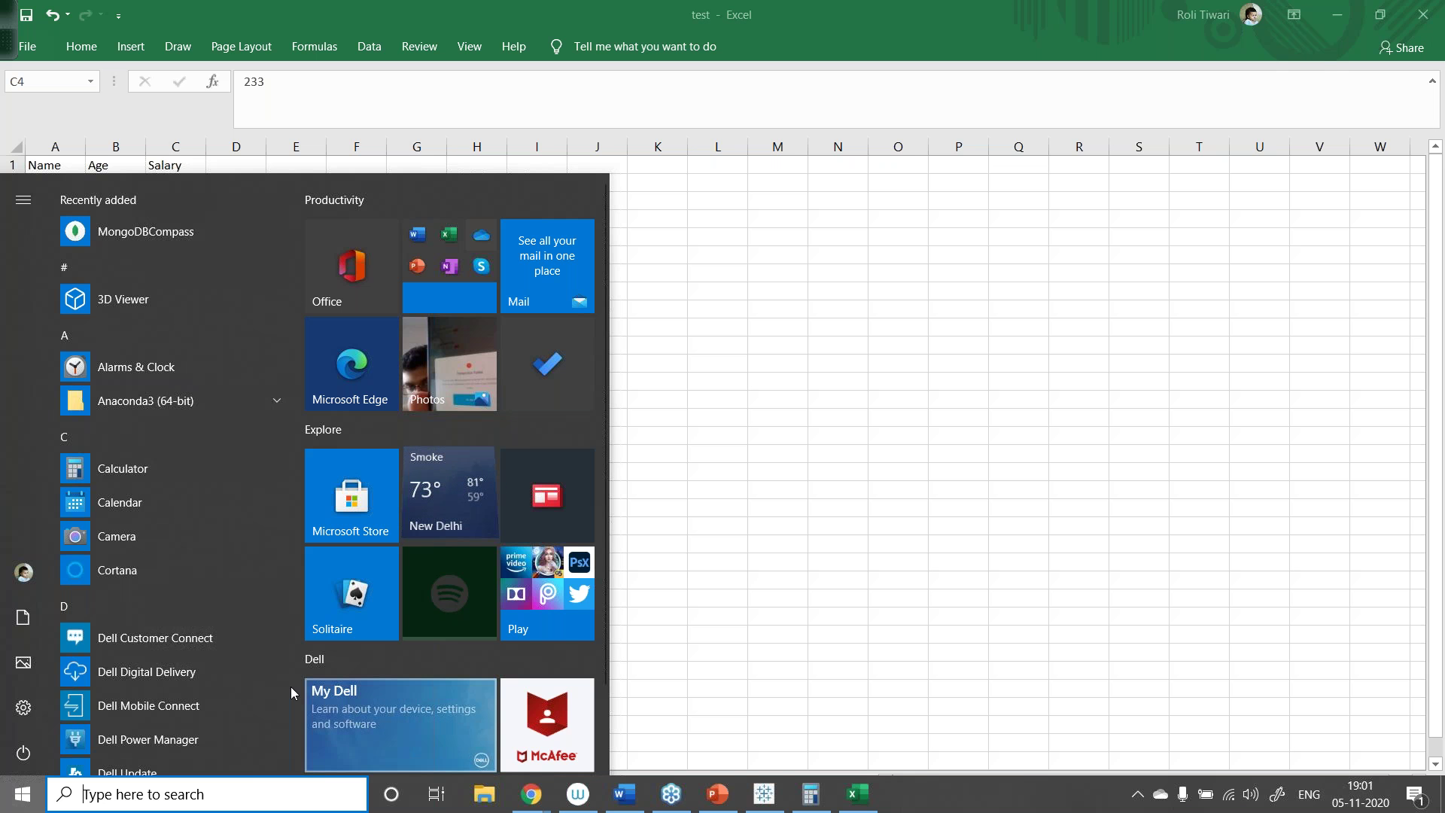
left_click(200, 797)
type("tab")
key("Escape")
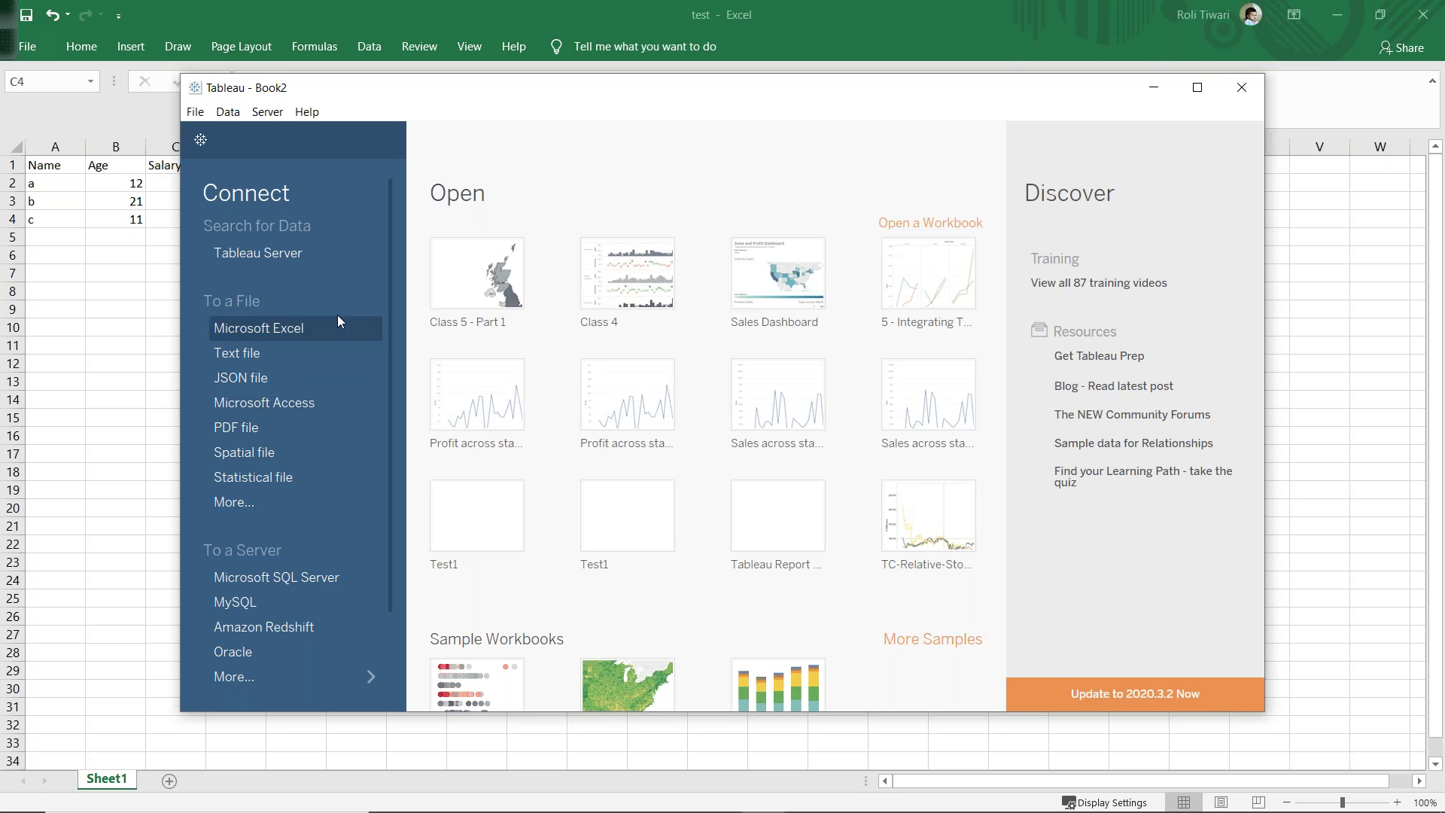
Connect Tableau to the Microsoft Excel file test on the Desktop.
left_click(264, 328)
left_click(263, 296)
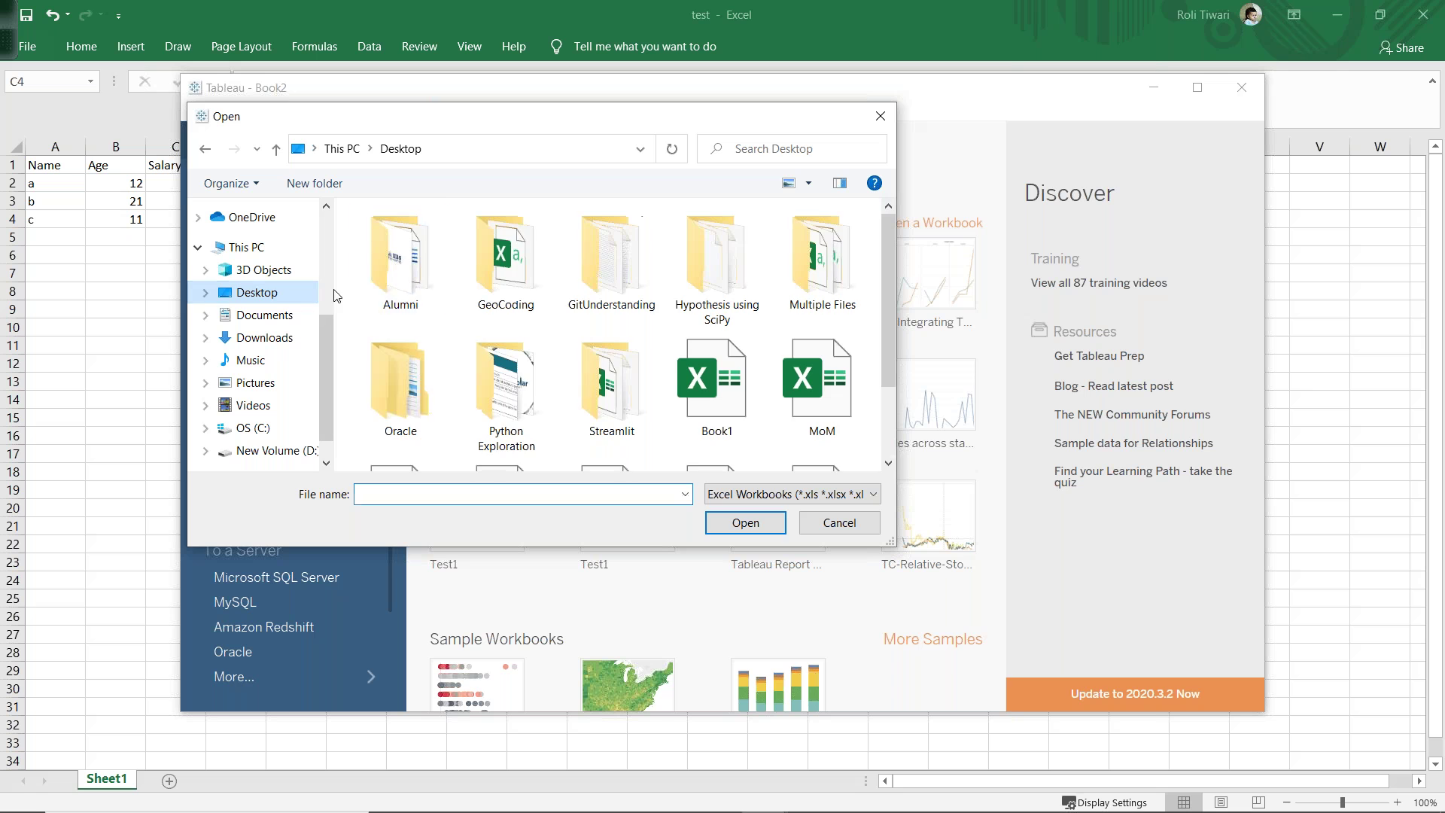
scroll(416, 315, "down", 1)
left_click(613, 396)
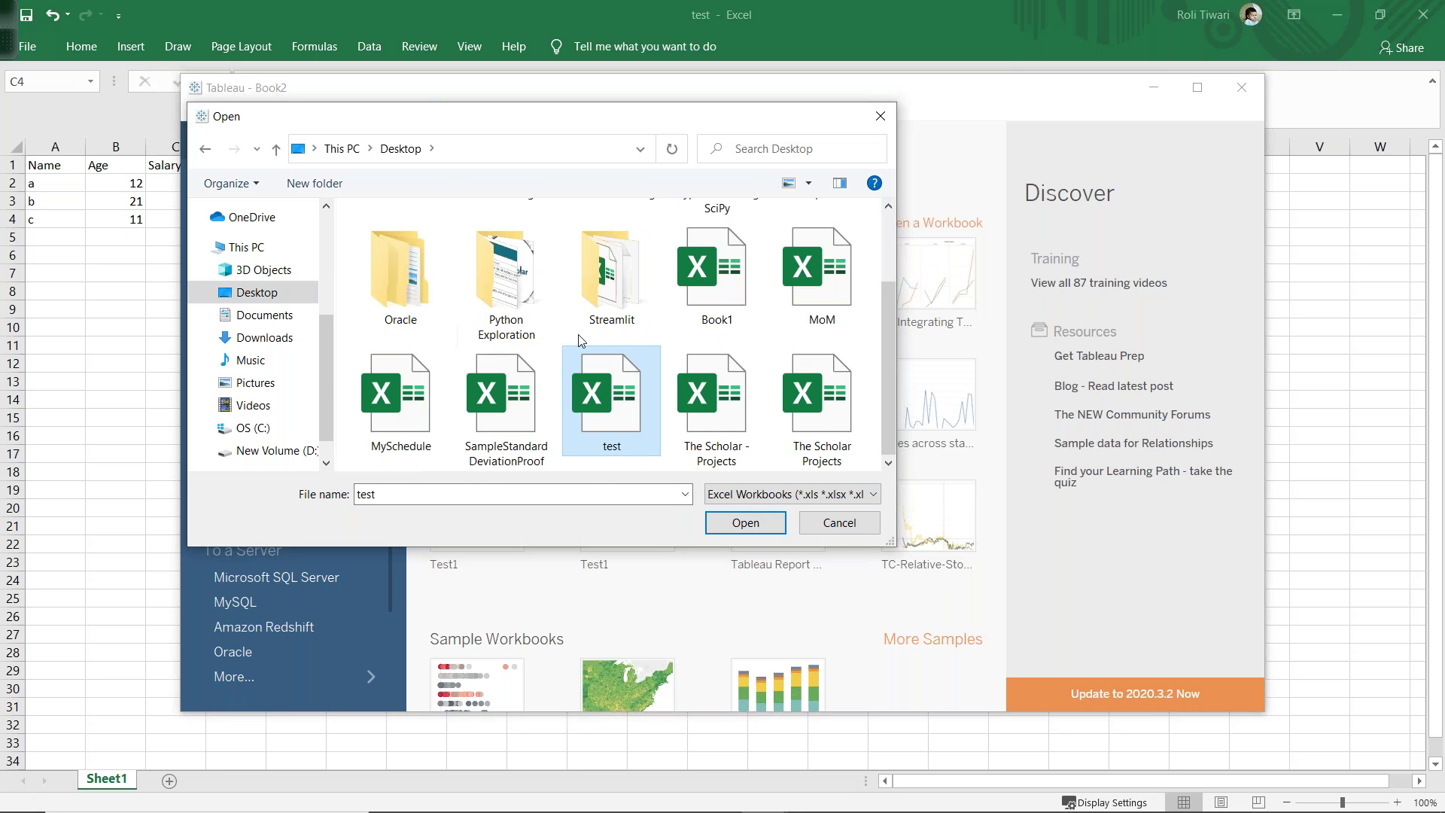
double_click(613, 397)
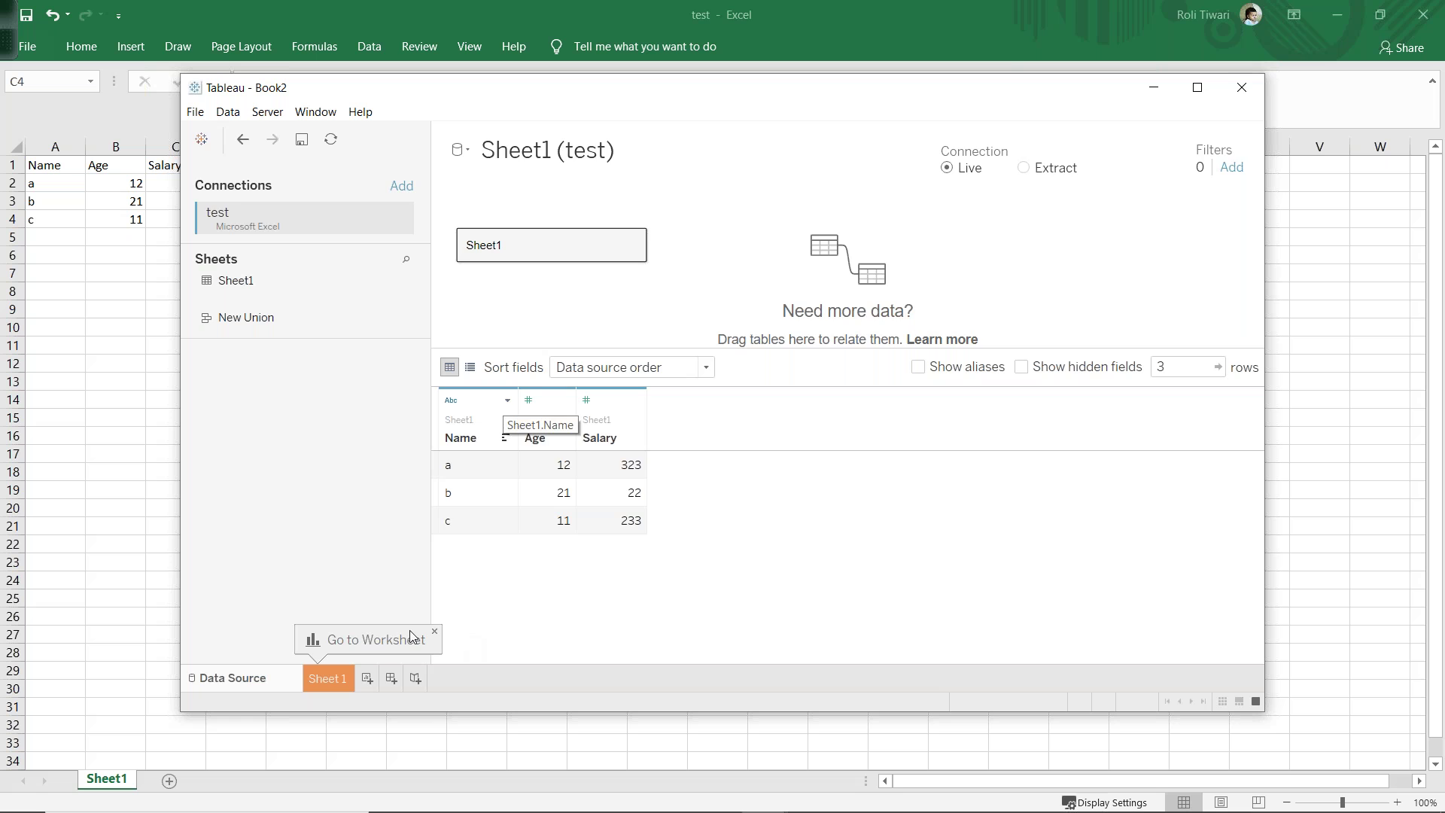
Build a text table on worksheet Sheet 1 showing Age and Salary for each Name.
left_click(341, 680)
left_click(259, 278)
double_click(248, 280)
double_click(236, 331)
double_click(235, 318)
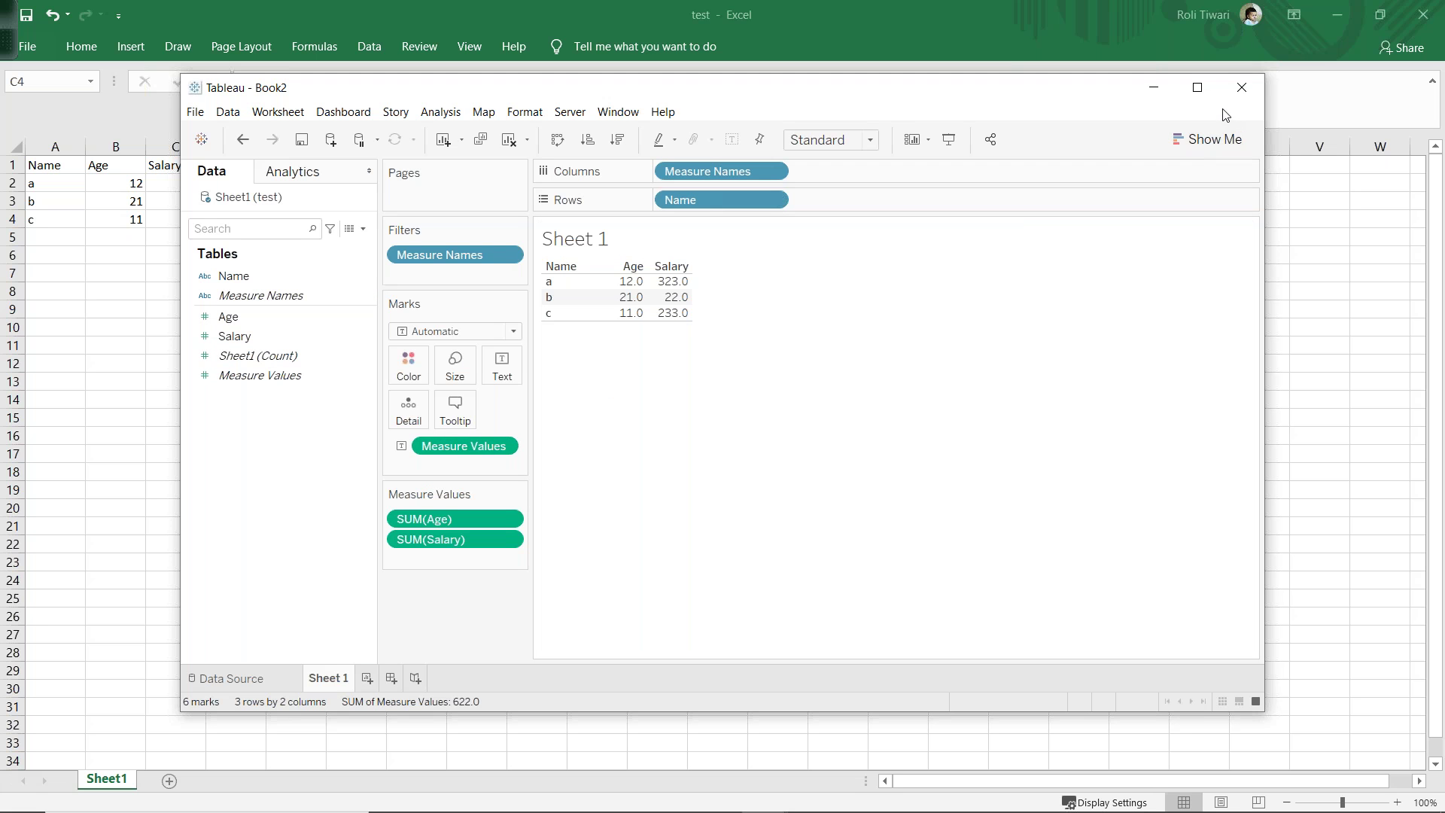
Switch to the test workbook in Excel and add the name d in cell A5.
left_click(104, 221)
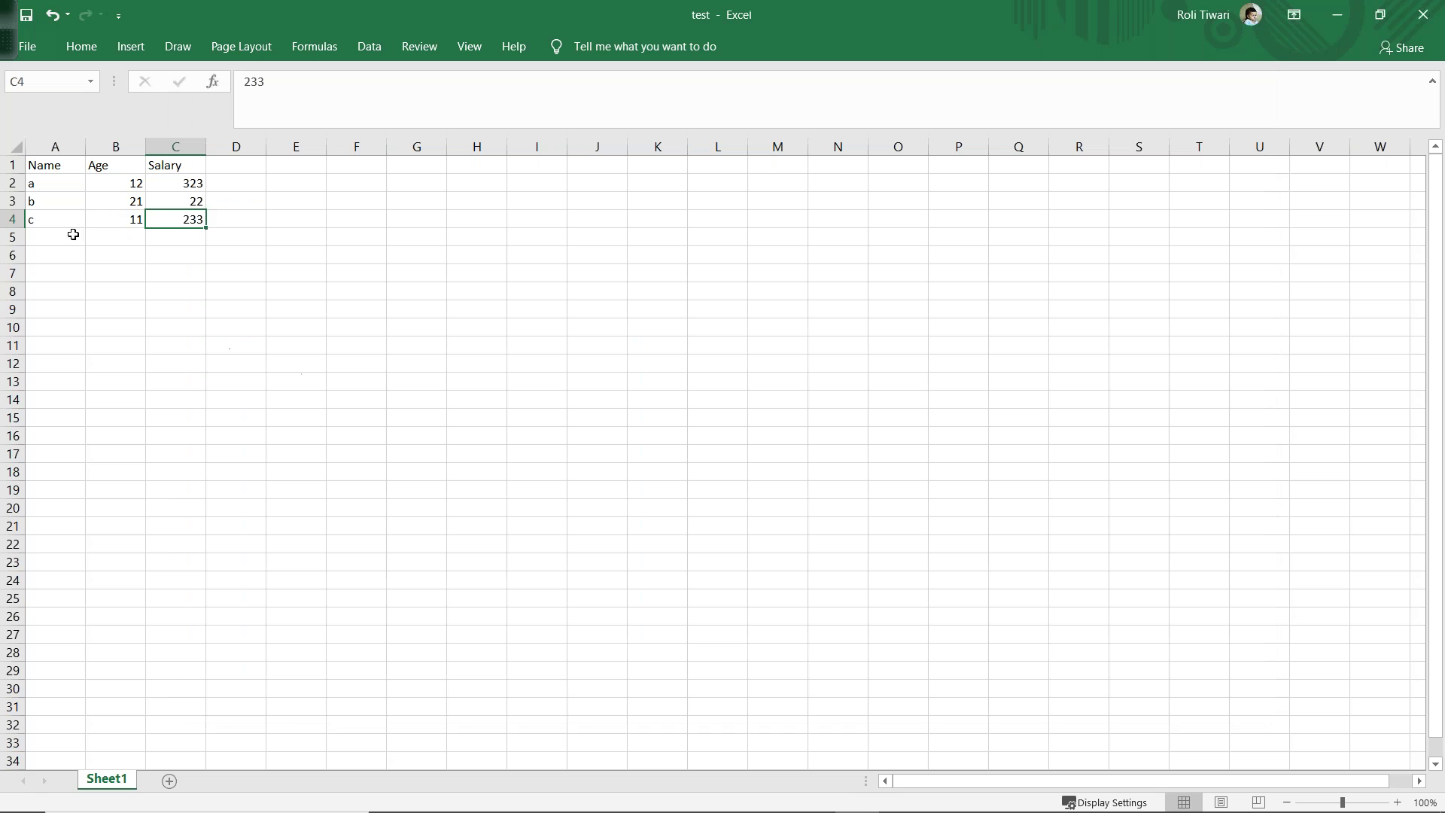
left_click(69, 220)
key("Down")
type("d")
key("Return")
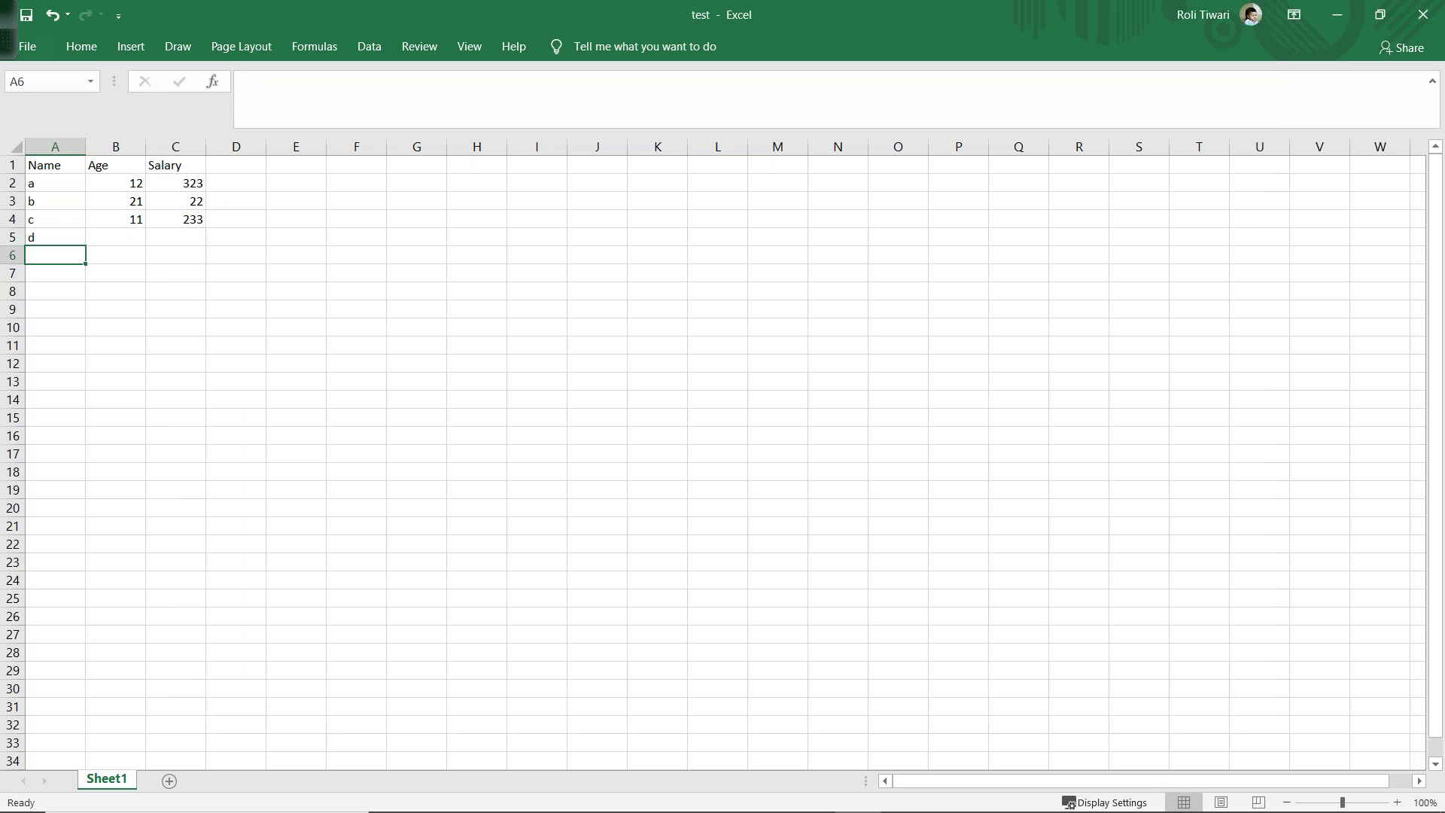
Complete row 5 with age 32 and salary 3324.
key("Up")
key("Right")
type("32")
key("Return")
key("Right")
type("3")
key("Up")
type("3324")
key("Return")
Add another record in row 6 with name e, age 32 and salary 3333.
key("Left")
key("Left")
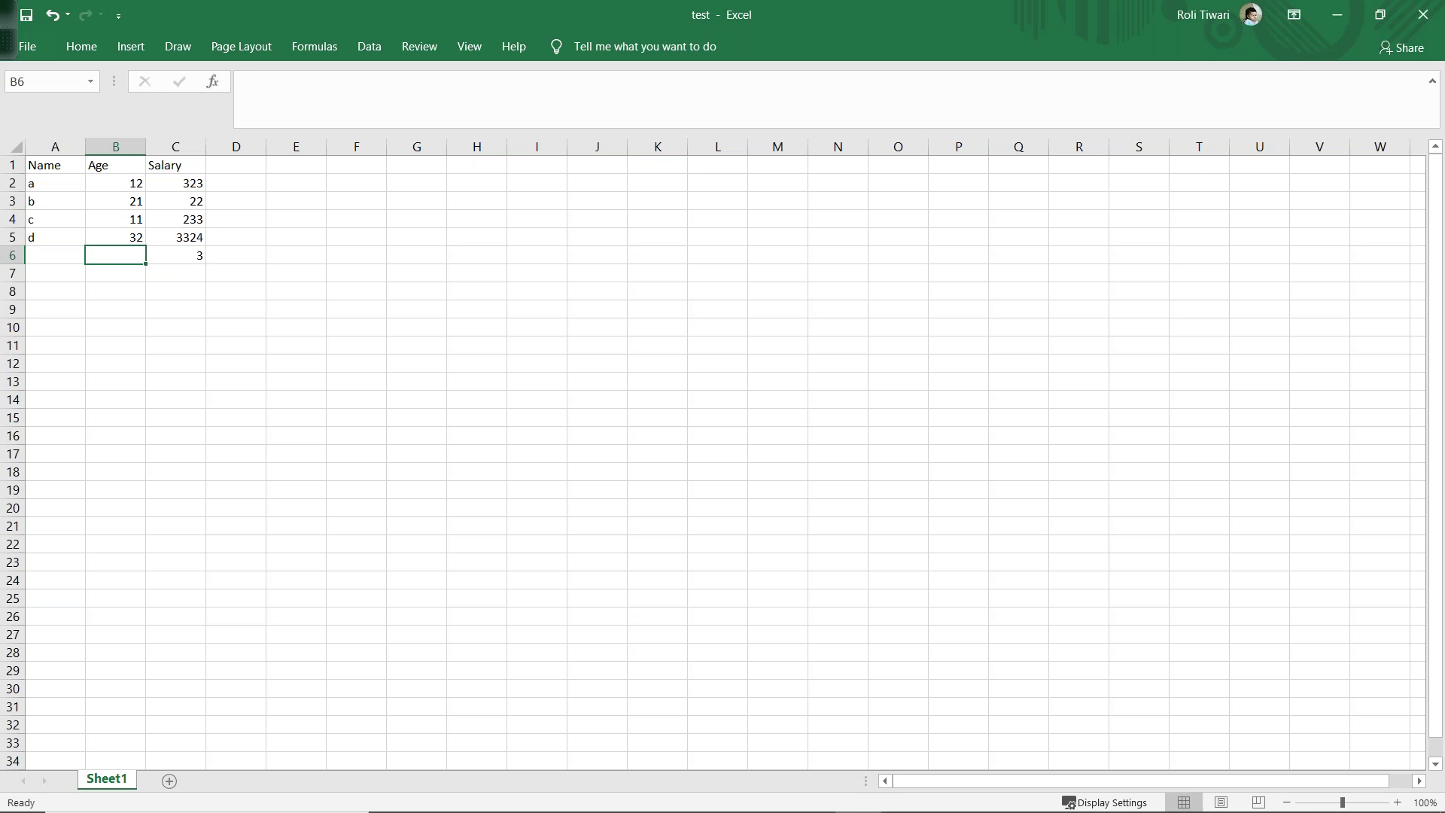
type("e")
key("Right")
key("Right")
key("Left")
type("32")
key("Right")
type("3333")
key("Return")
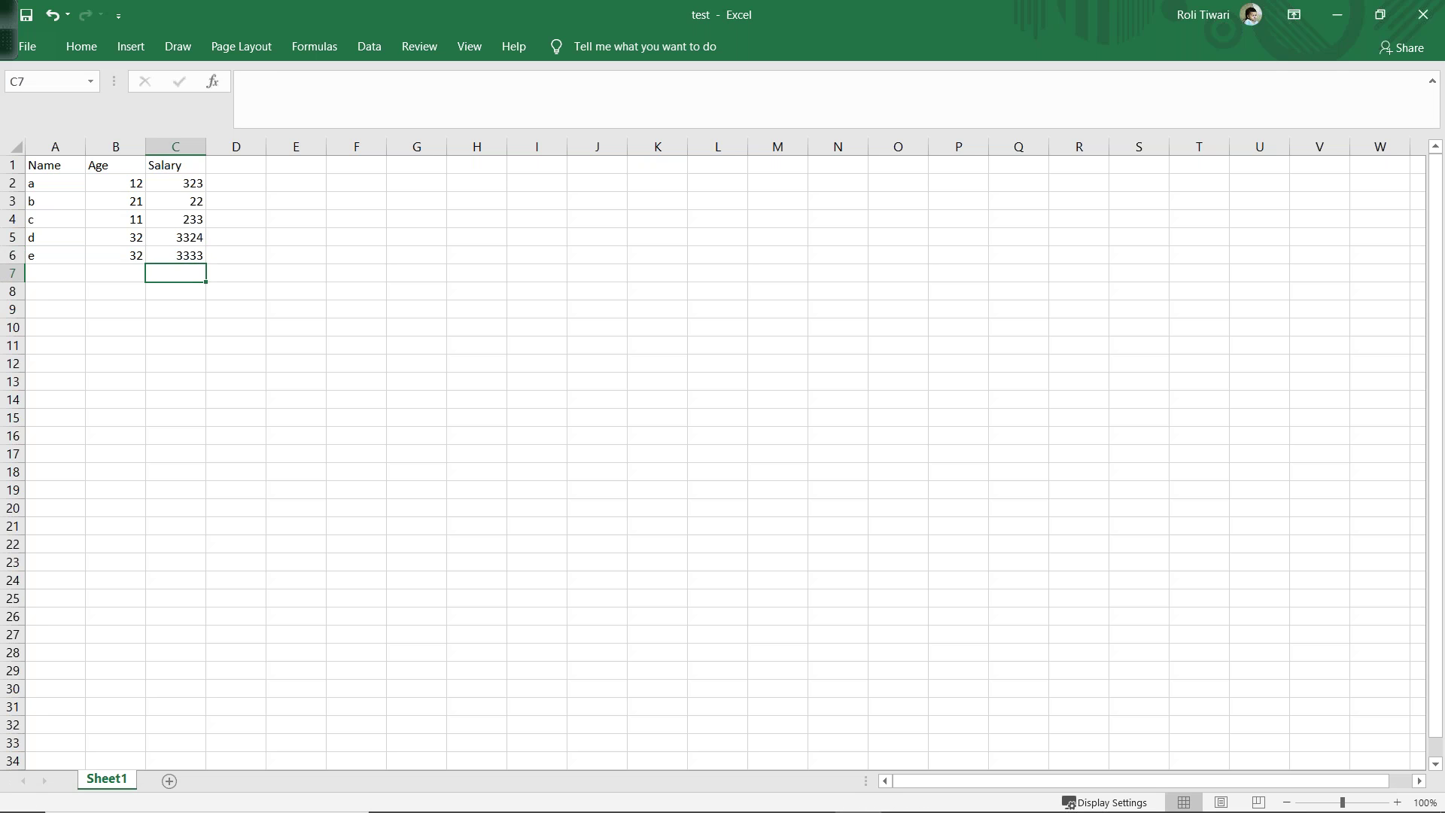
Switch to the Tableau workbook Book2, maximize its window and refresh the Sheet1 (test) data source.
key("alt+Tab")
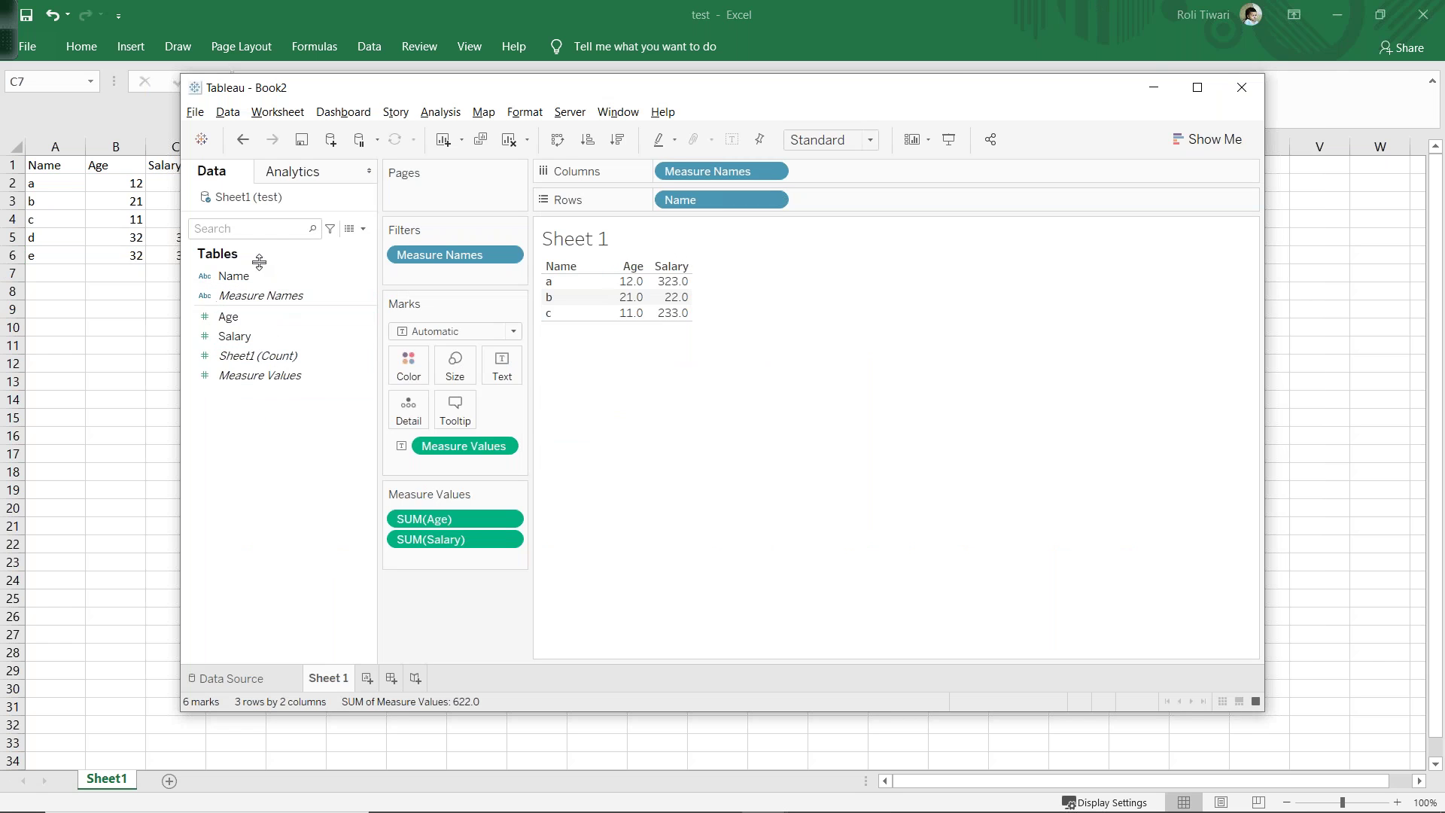
double_click(452, 94)
right_click(81, 118)
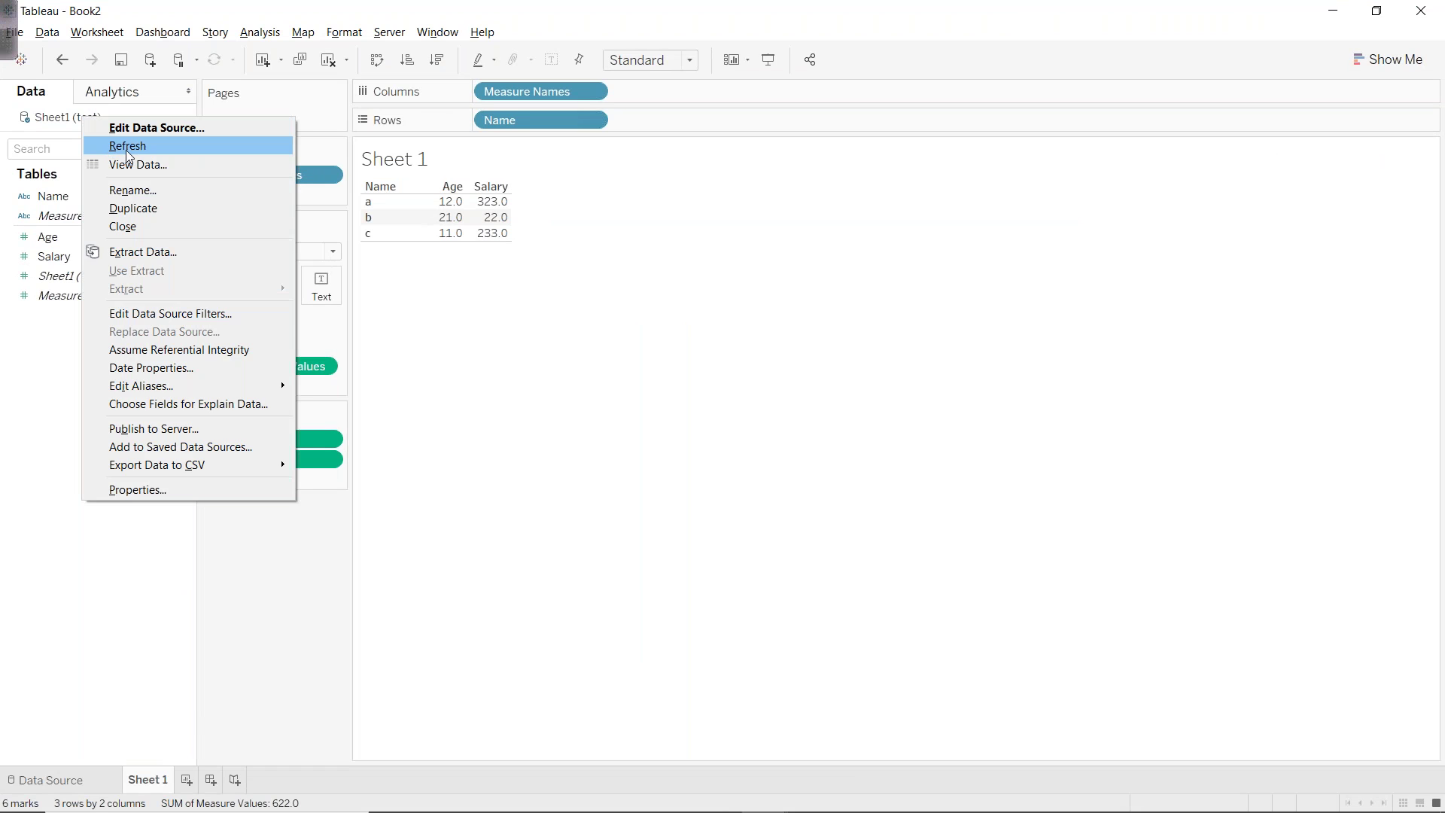
left_click(125, 151)
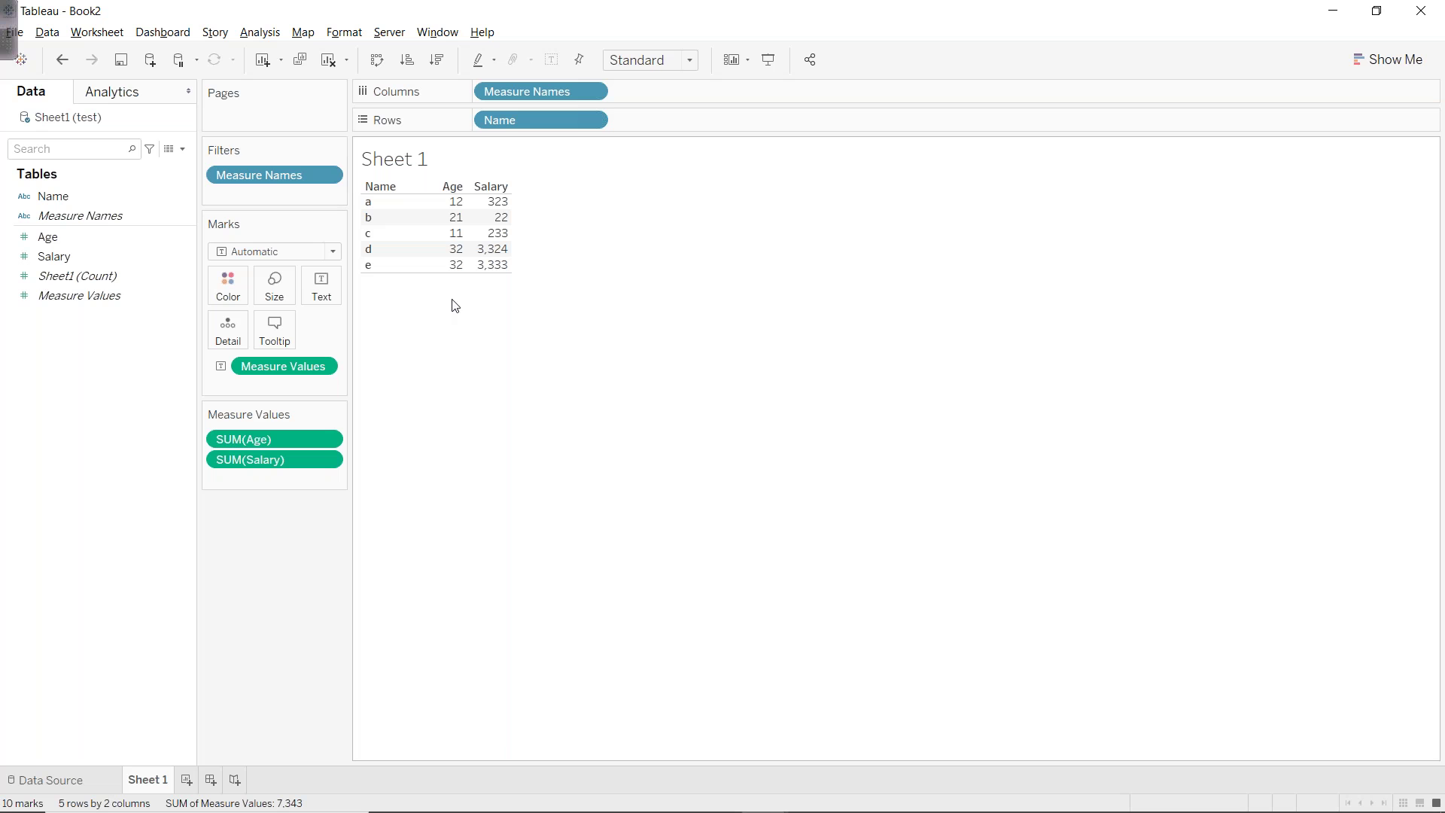
right_click(67, 125)
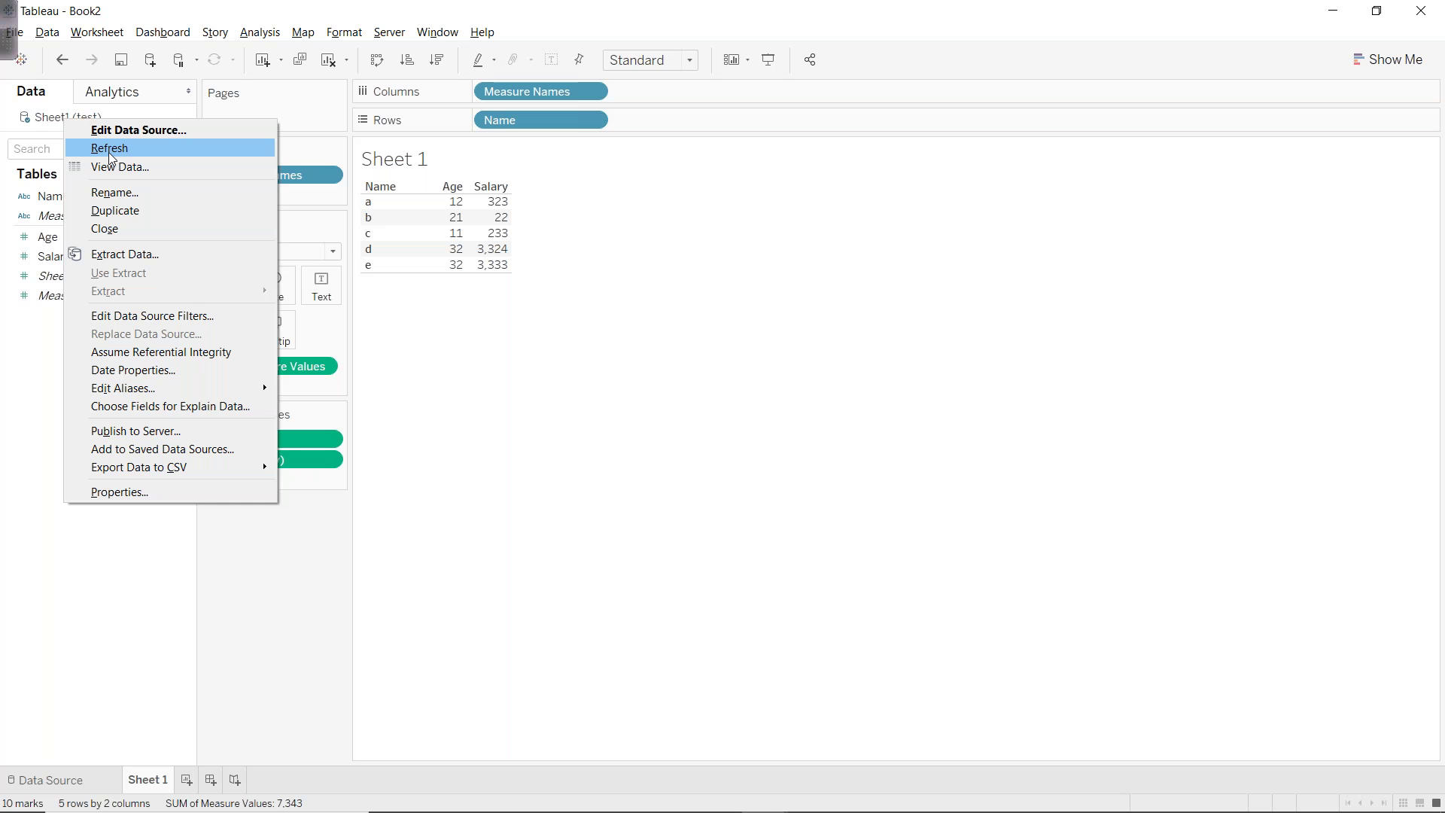
left_click(1049, 331)
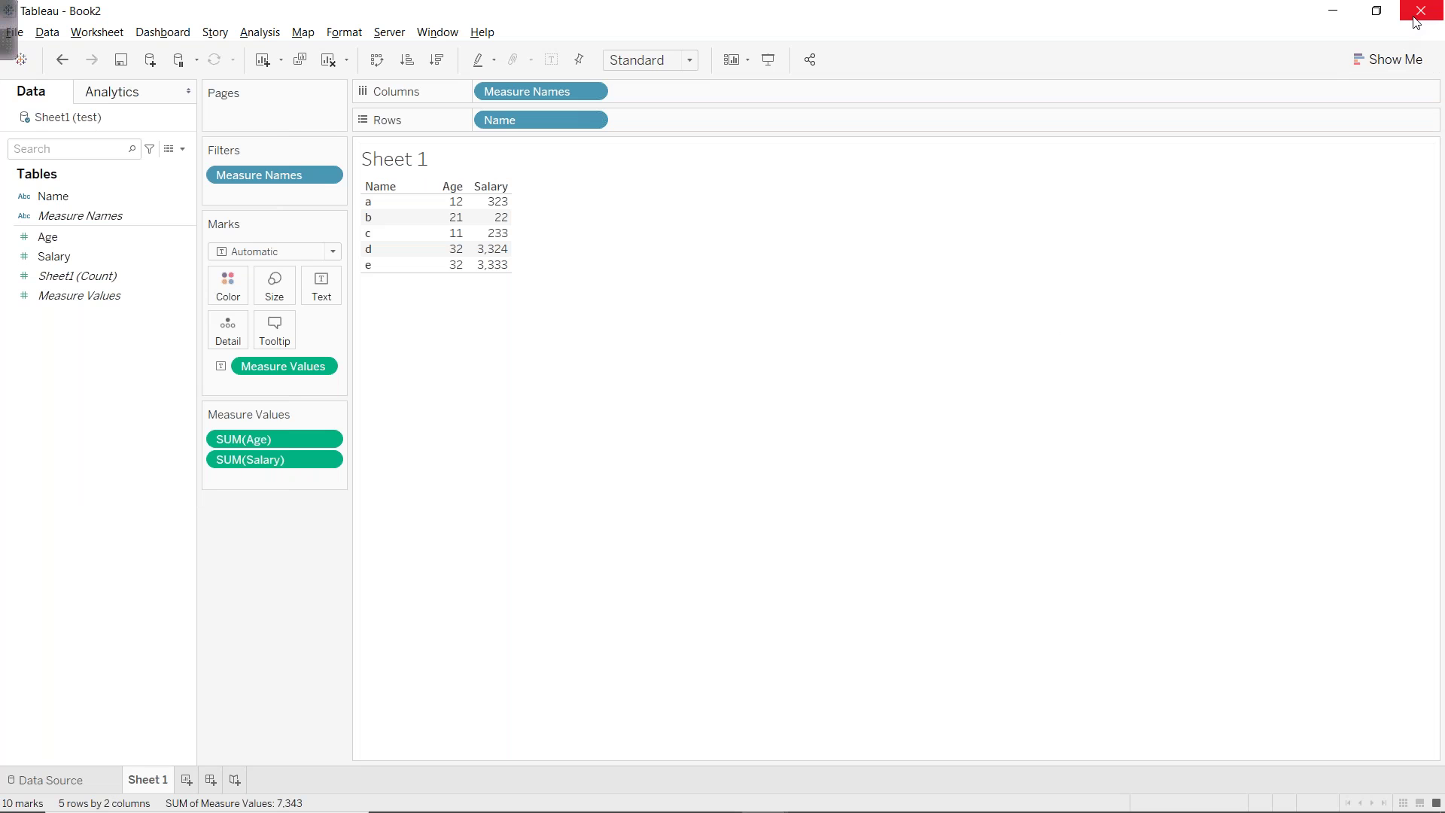
Close the Book2 workbook, saving it to the Desktop as Book2 in Tableau Packaged Workbook (*.twbx) format.
left_click(1416, 21)
left_click(702, 443)
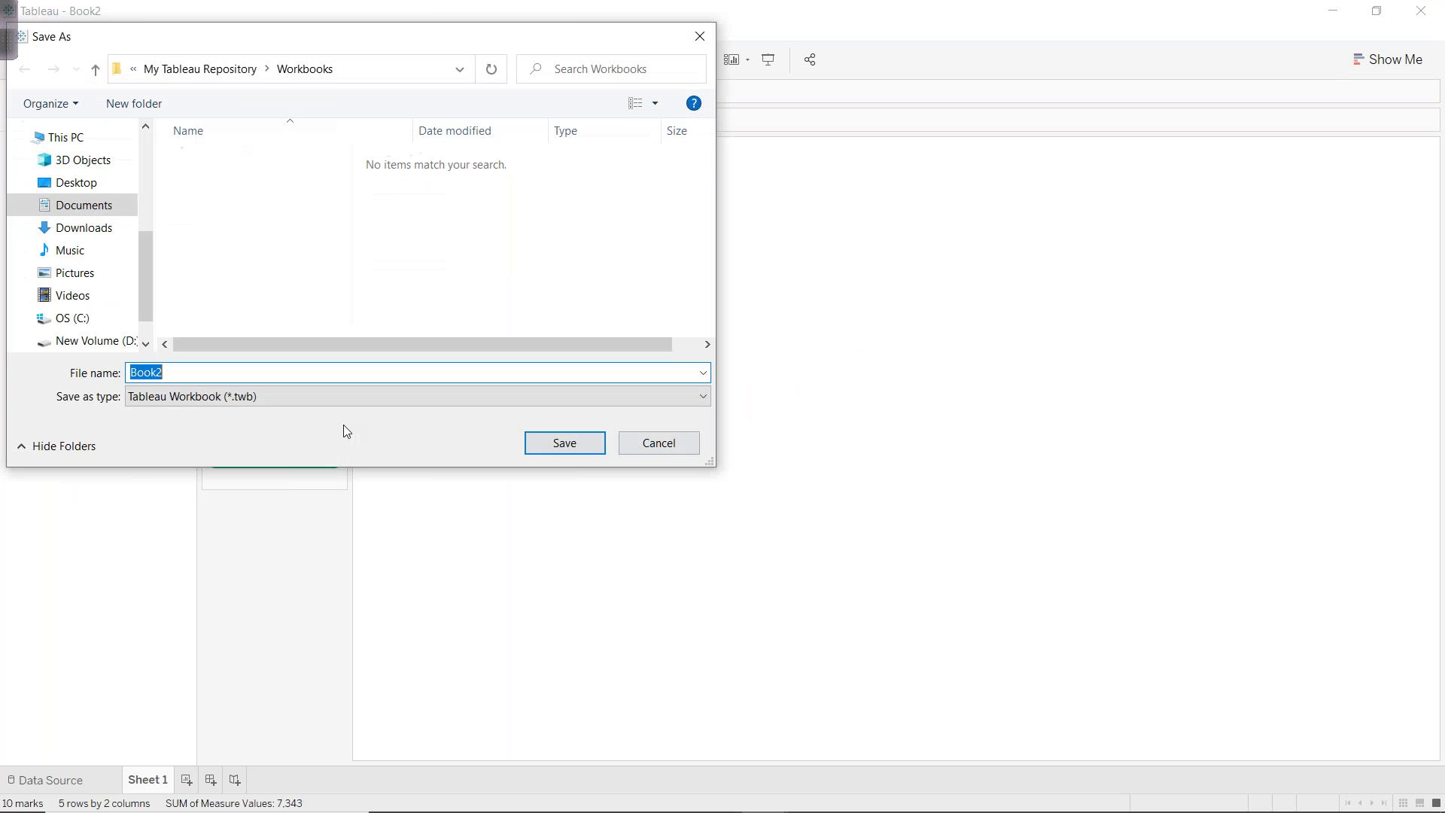
left_click(76, 183)
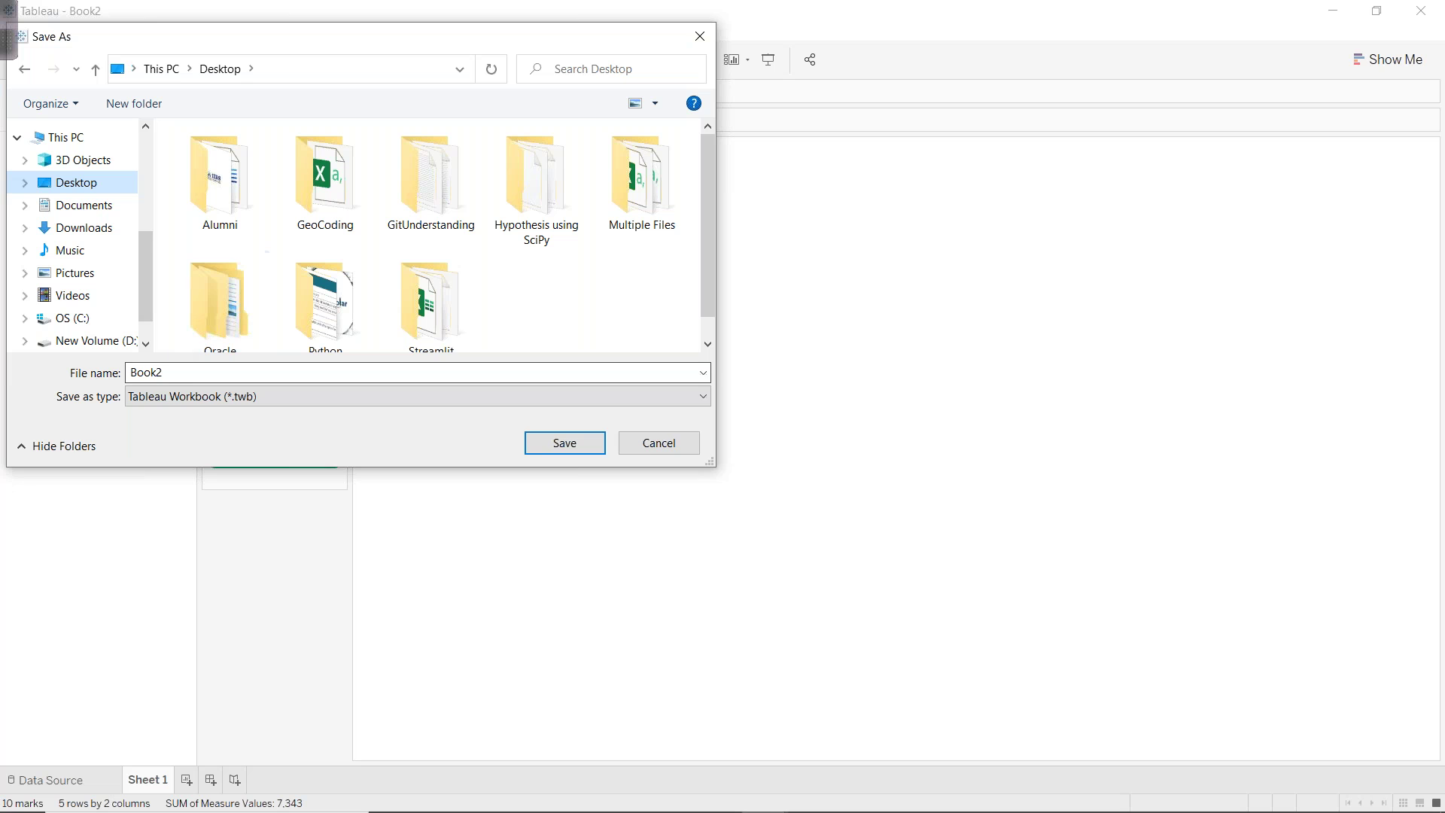
left_click(318, 399)
left_click(301, 429)
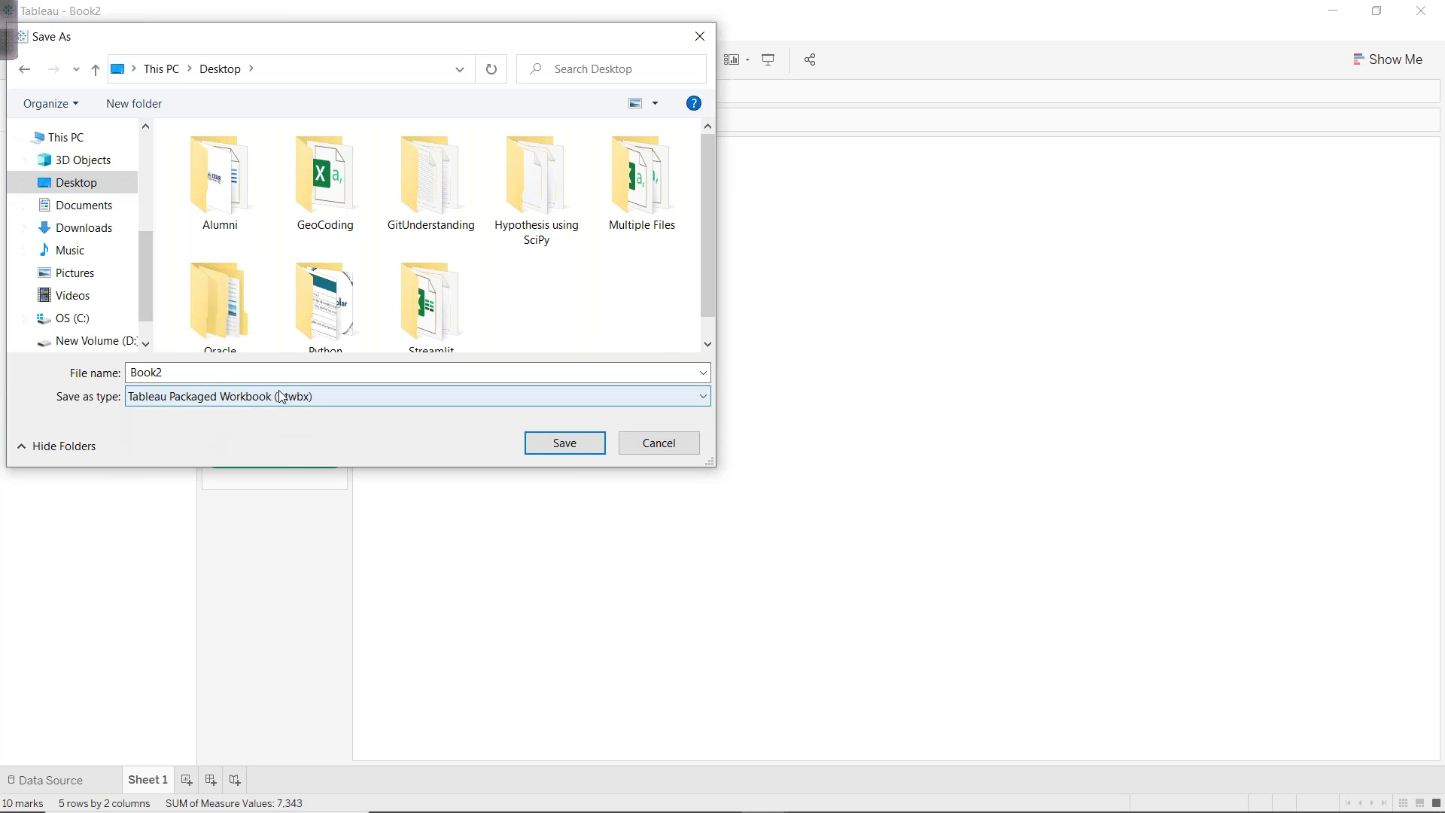
left_click(215, 374)
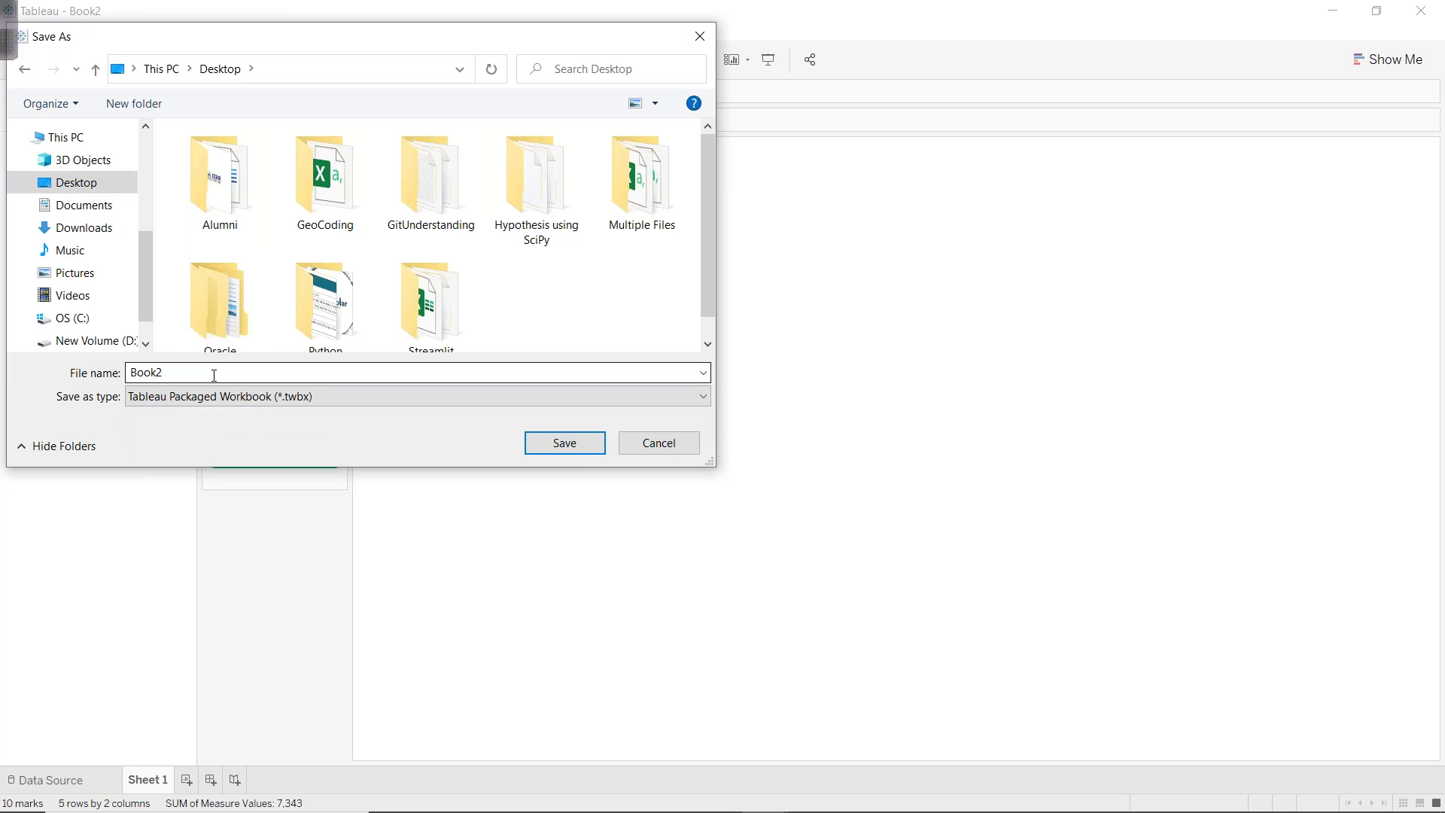
left_click(571, 447)
Close the test workbook in Excel and the Book1 workbook in Tableau without saving Book1's changes.
key("alt+Tab")
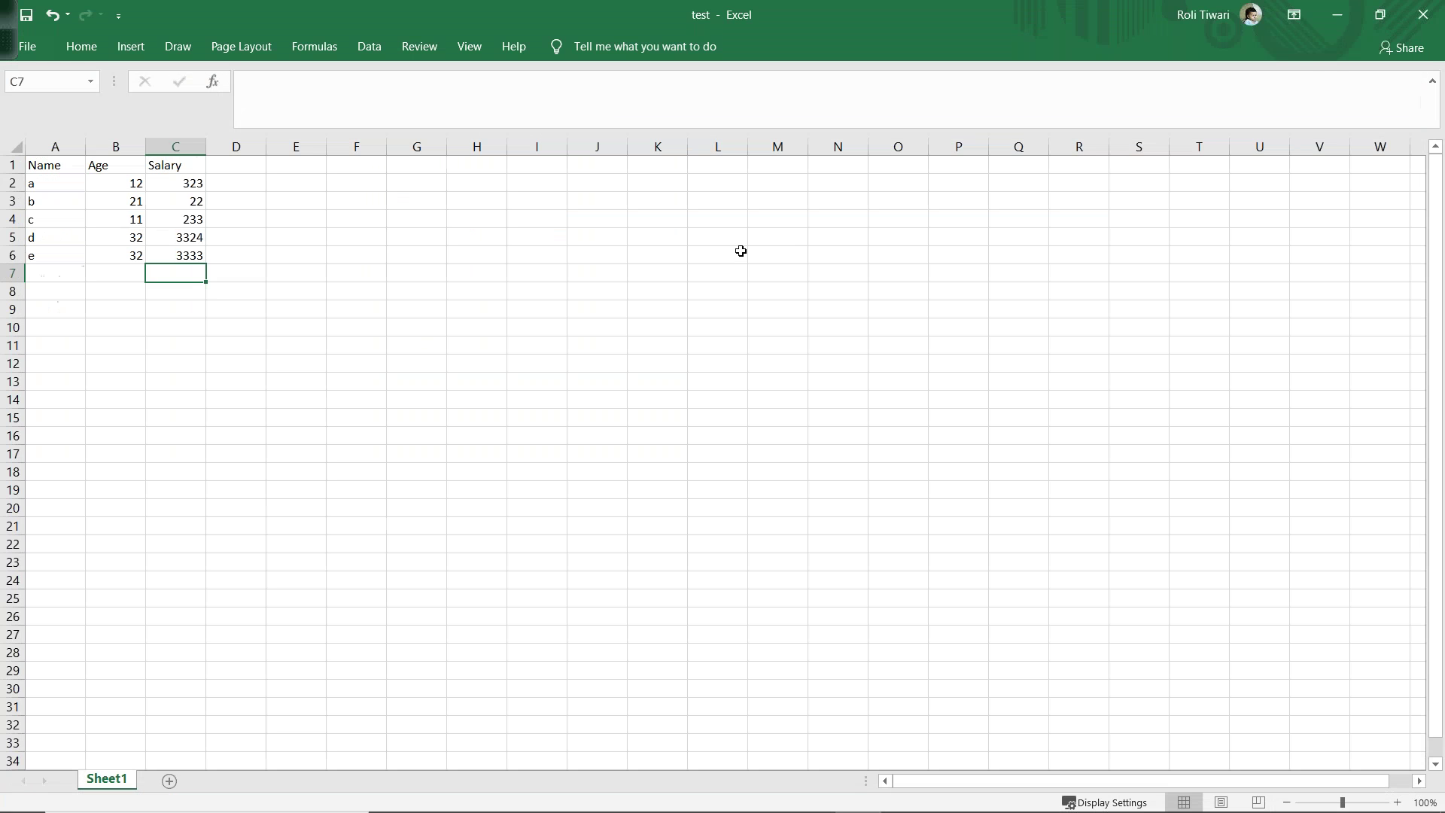
left_click(1414, 27)
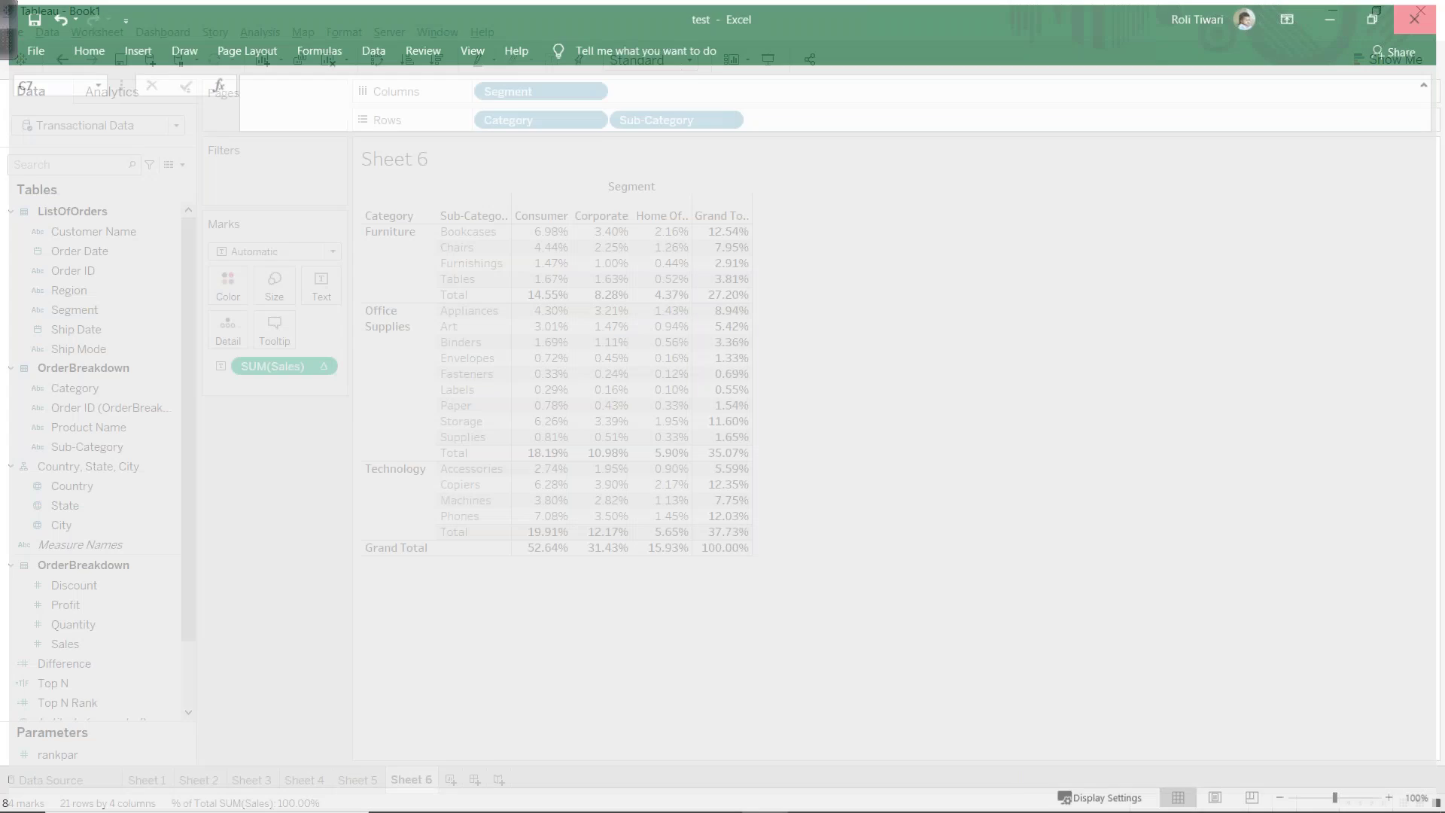
left_click(1424, 17)
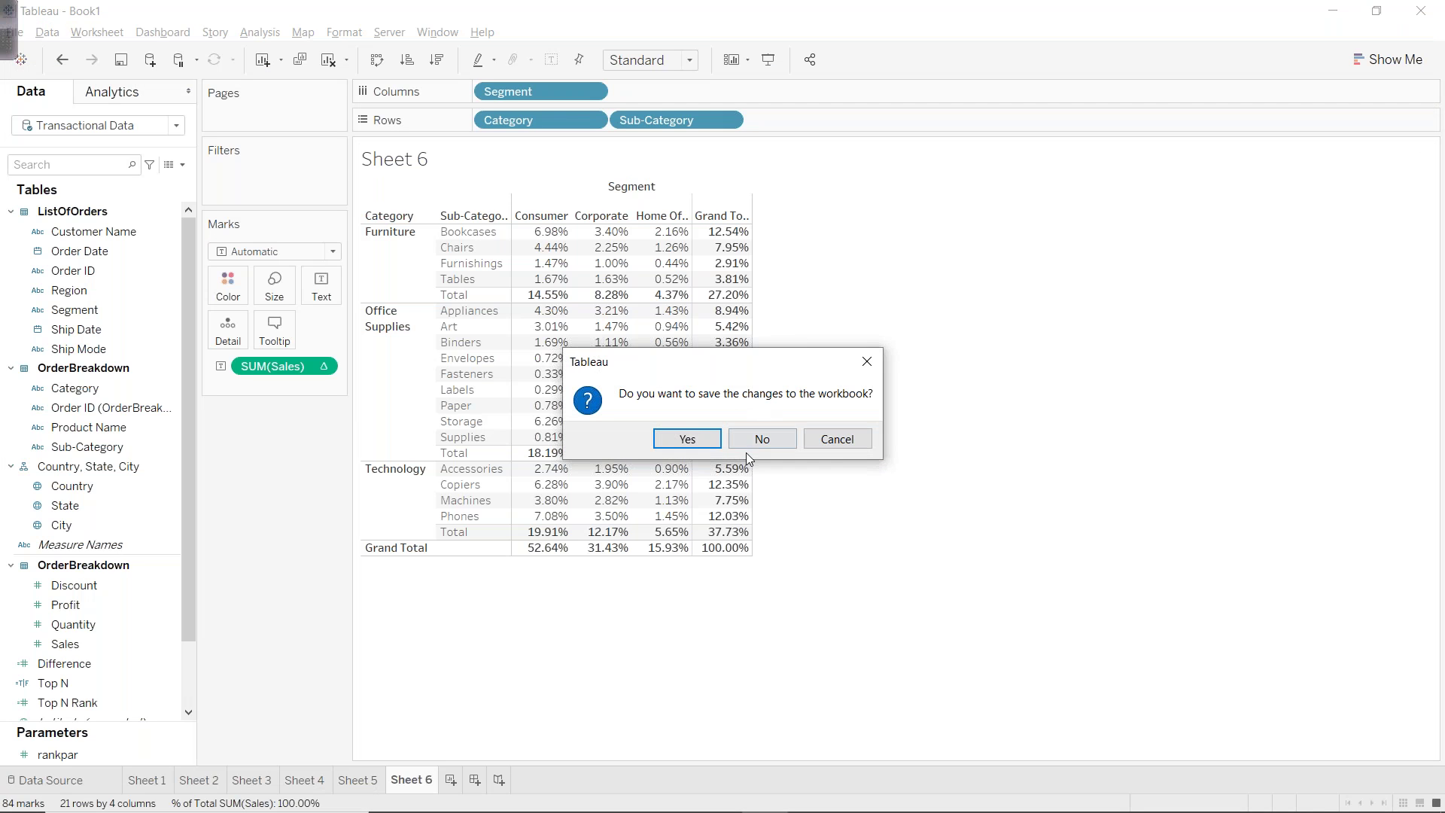
left_click(748, 446)
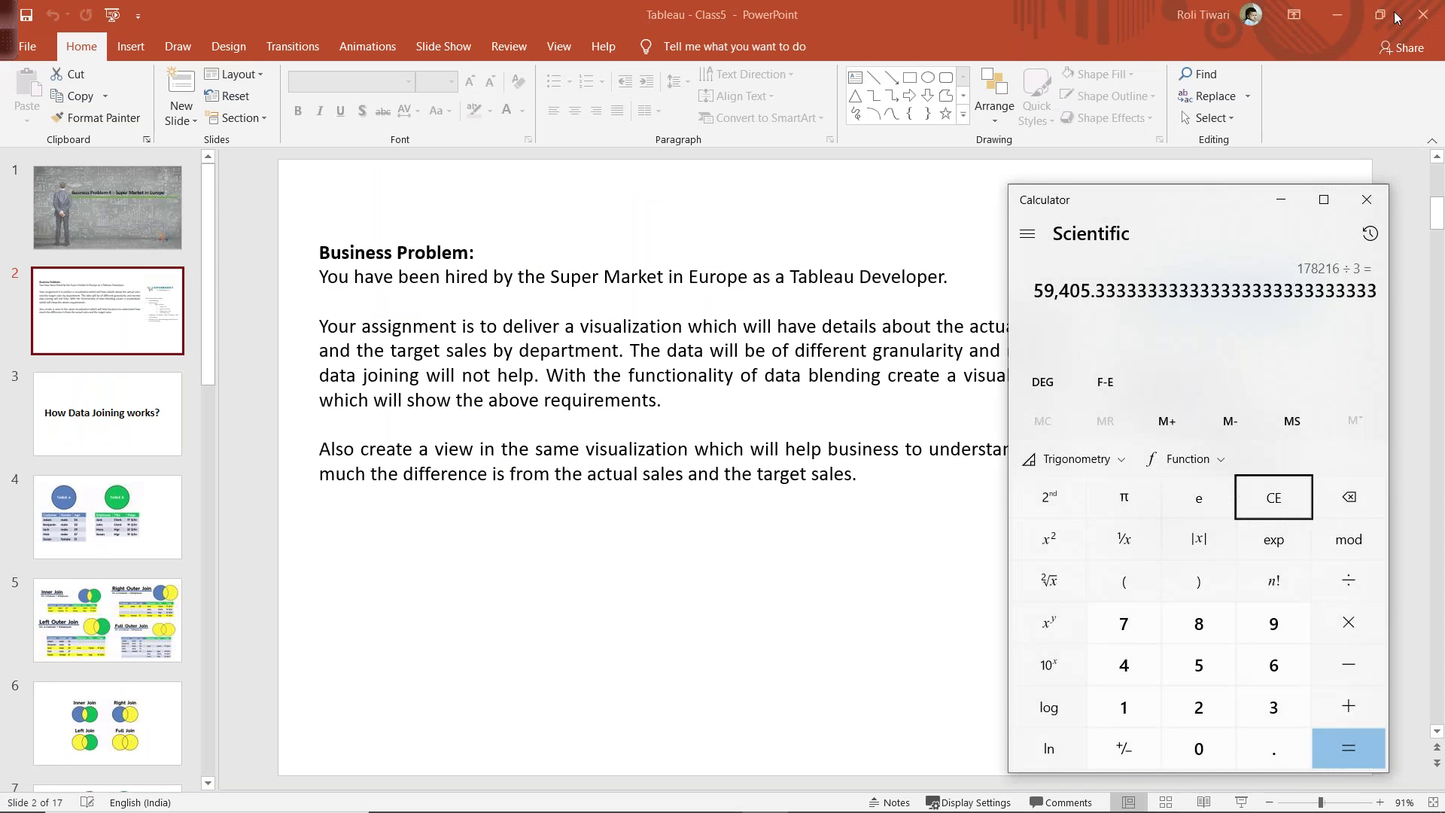
Close the Tableau - Class5 presentation and the Calculator to clear the desktop.
left_click(1421, 18)
left_click(1421, 16)
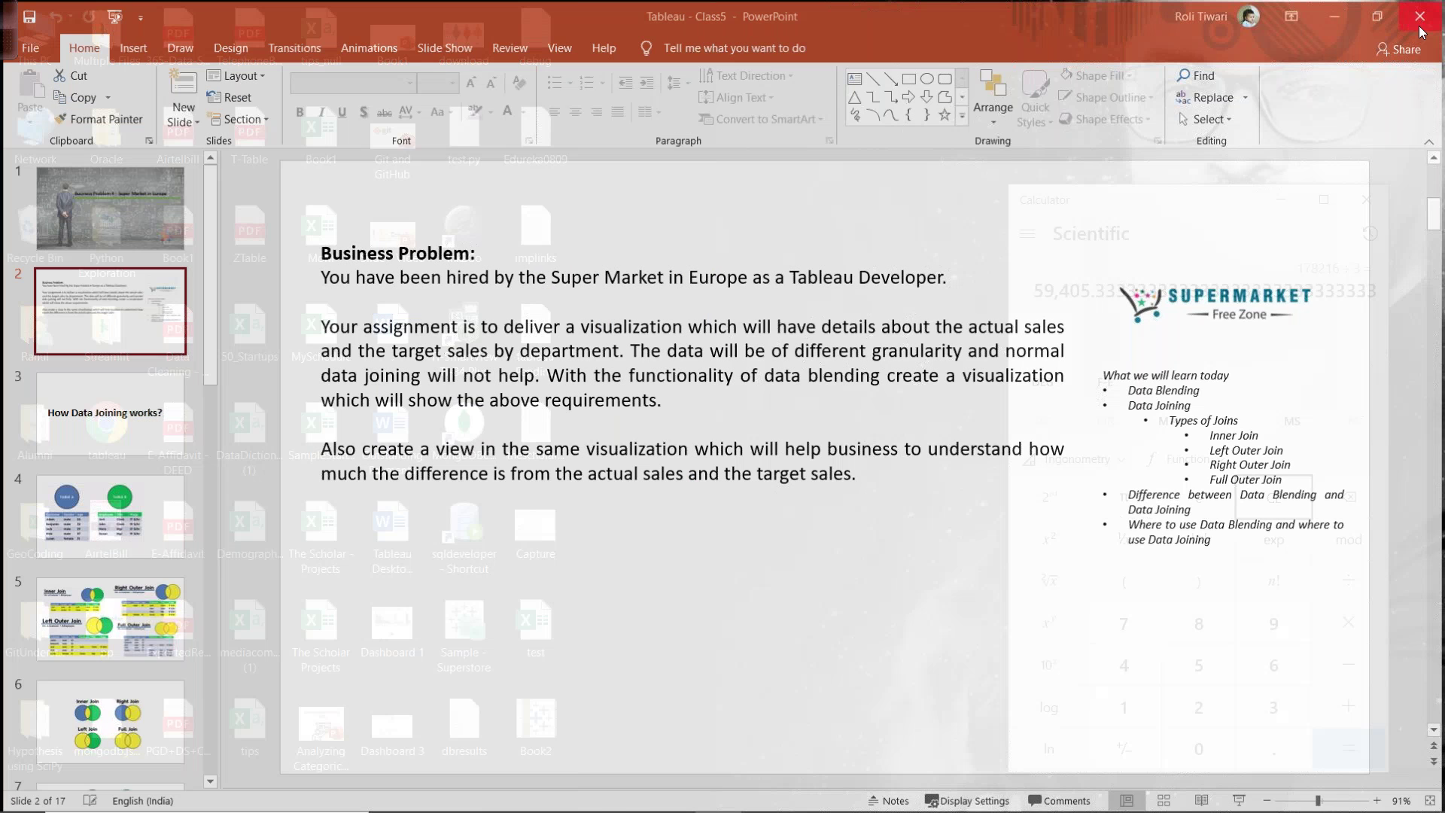
left_click(1367, 200)
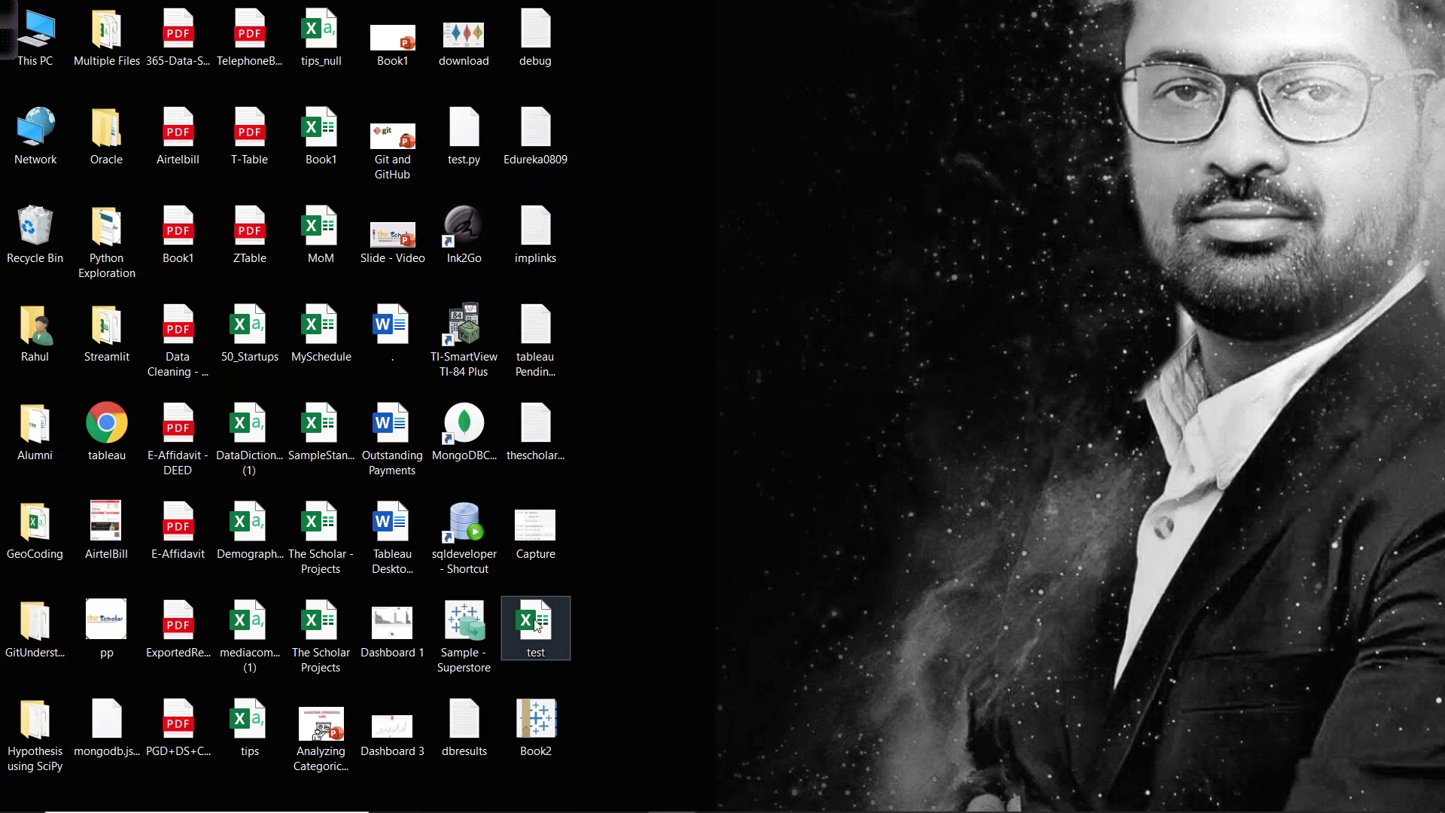
Duplicate the test Excel file on the desktop and open the copy, test - Copy.
left_click(519, 636)
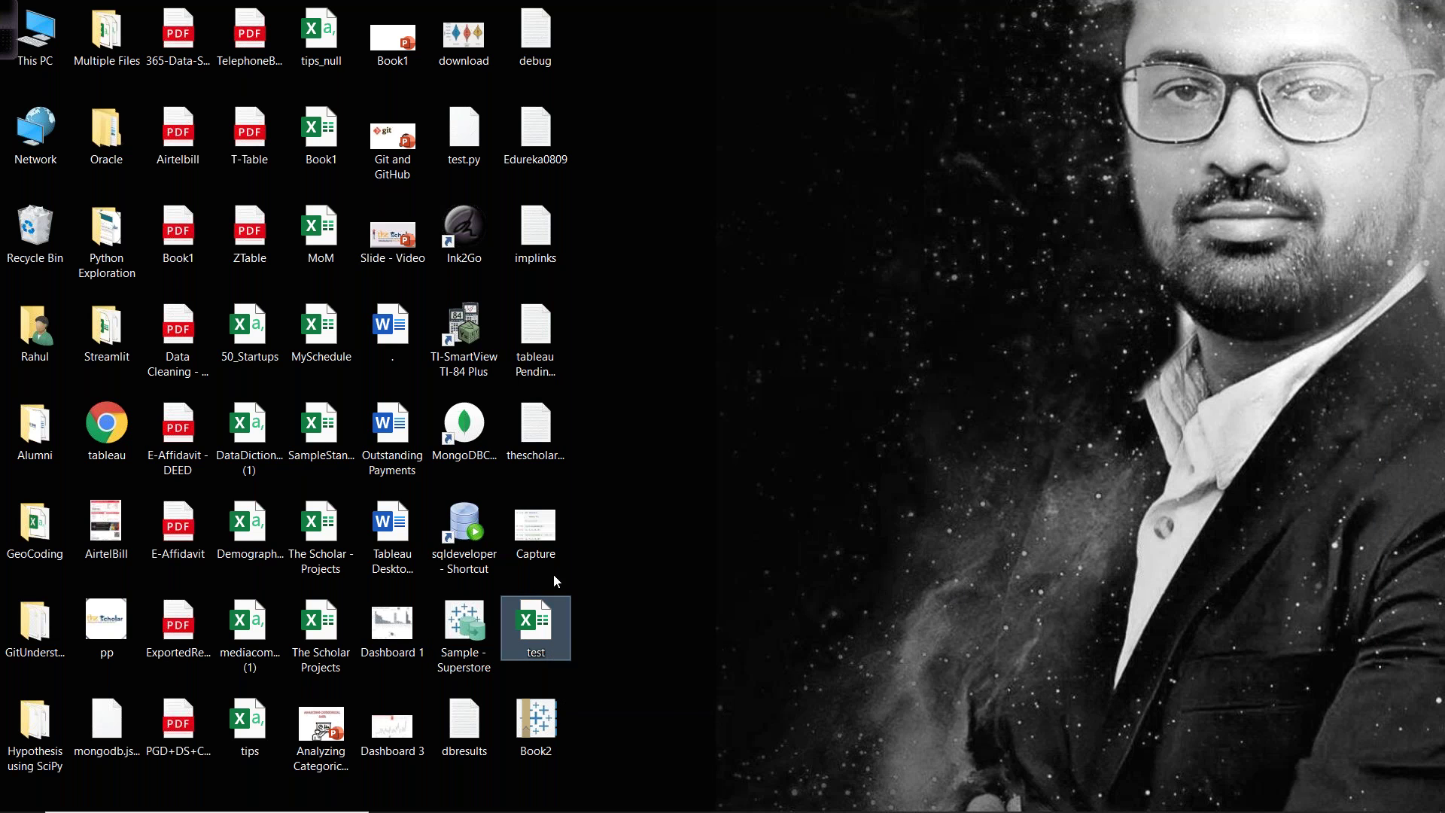
left_click(721, 582)
key("ctrl+v")
double_click(596, 50)
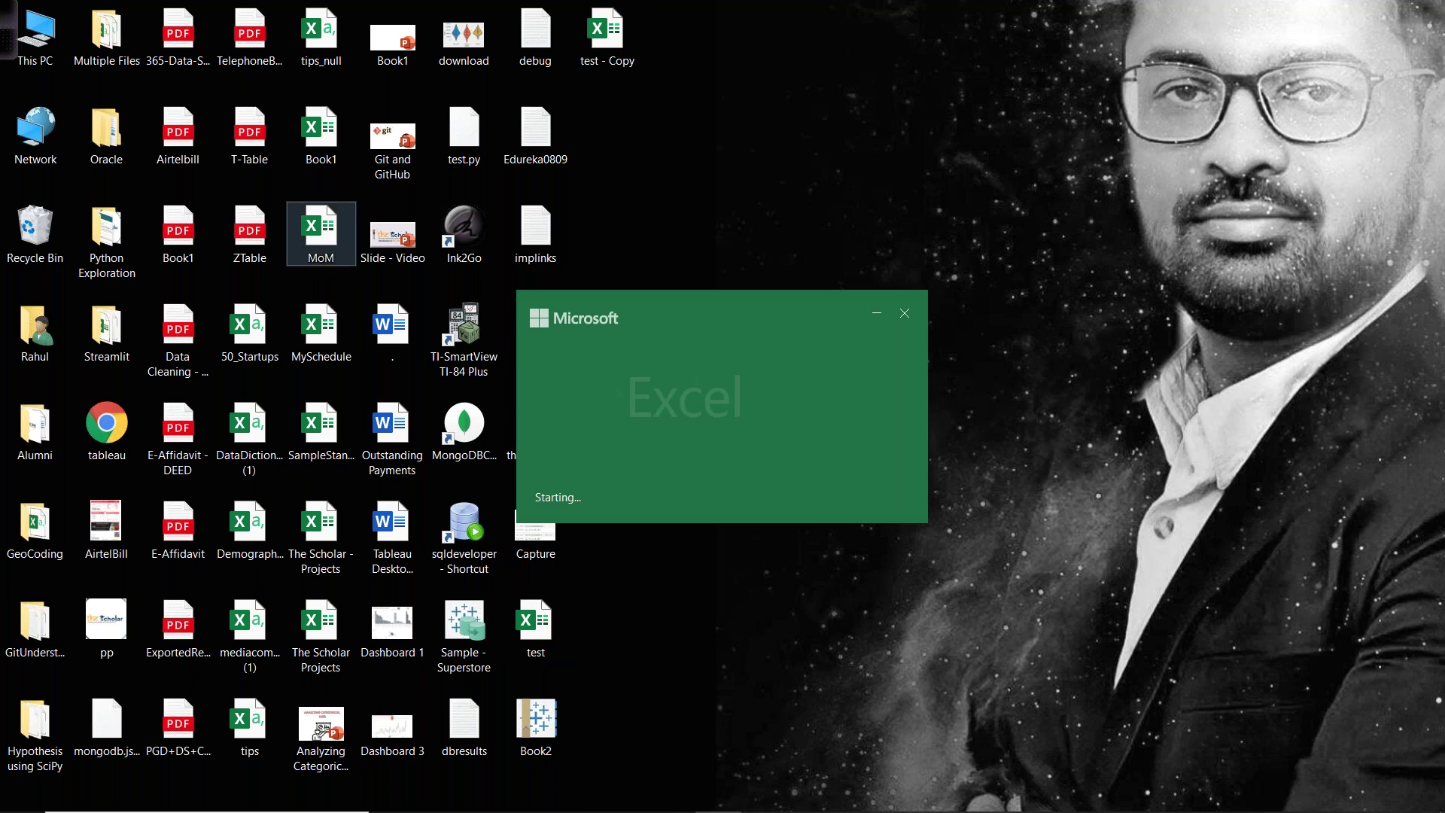
Replace the names in A2:A6 with r, t, y, y and ew, and add www in A7.
left_click(64, 186)
type("r t y y e e")
key("Up")
type("ew")
key("Return")
type("www")
key("ctrl+Return")
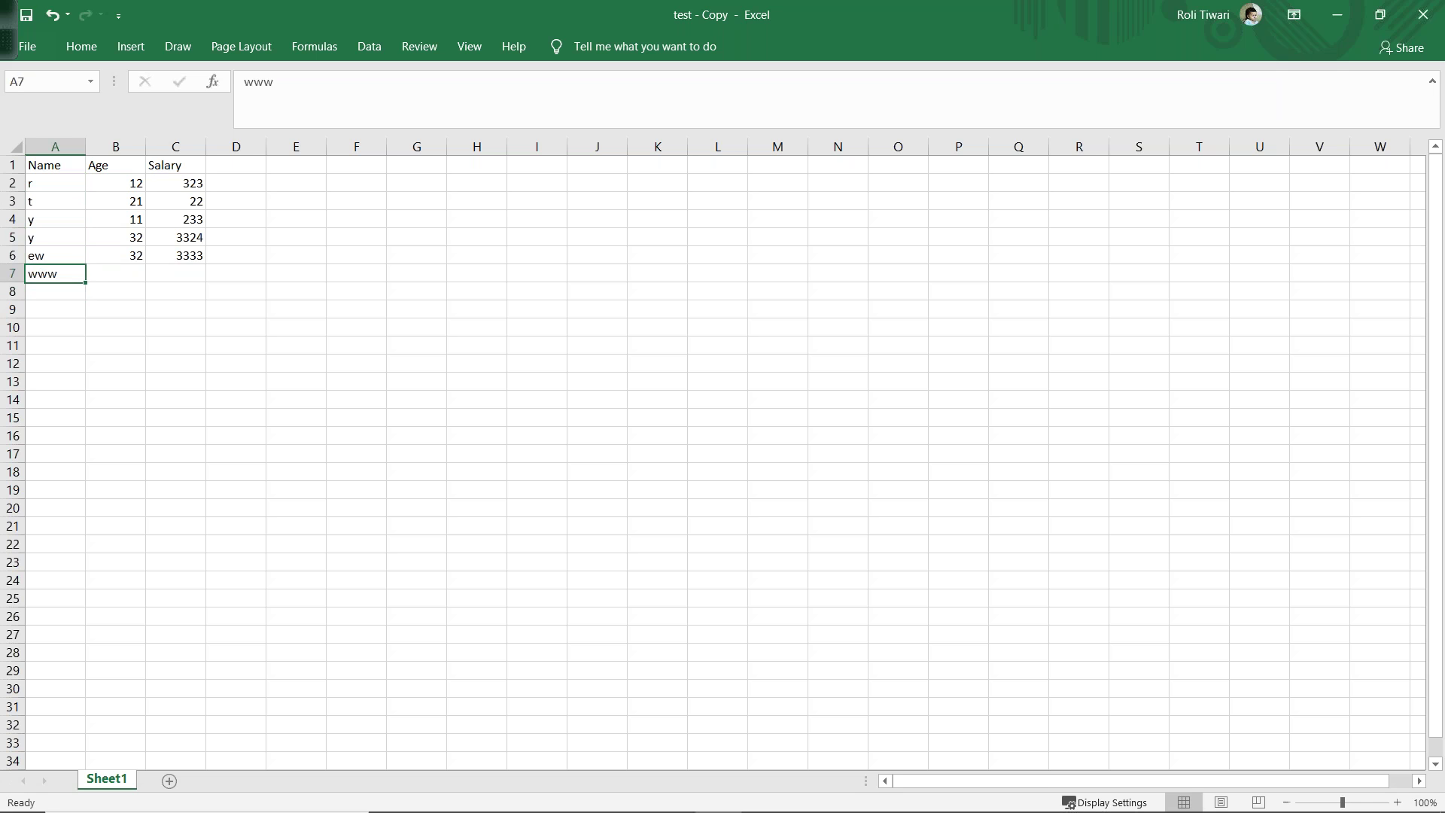
Fill the Age cells B2:B7 with 32, 22, 333, 22, 43 and 323.
key("Up")
key("Up")
key("Right")
key("Up")
key("Up")
key("Up")
type("32")
key("Return")
type("22")
key("Return")
type("333")
key("Return")
type("22 43")
key("Return")
type("323")
key("Return")
Fill the Salary cells C2:C7 with 423, 324, 24, 234, 234324 and 34234.
key("Right")
key("Right")
key("Up")
key("Up")
key("Up")
key("Up")
key("Up")
key("Up")
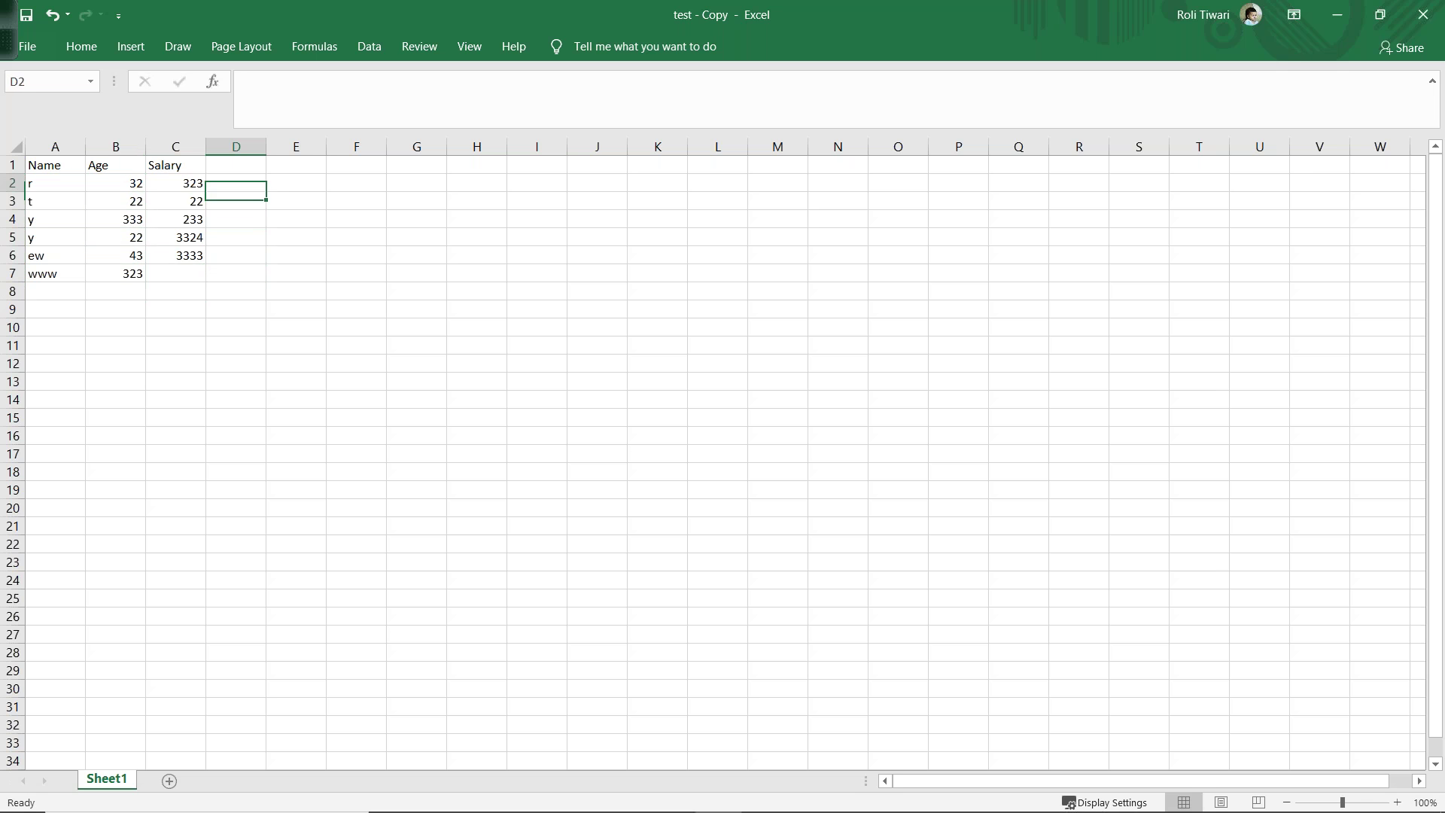
key("Left")
type("423")
key("Return")
type("324")
key("Return")
type("24")
key("Return")
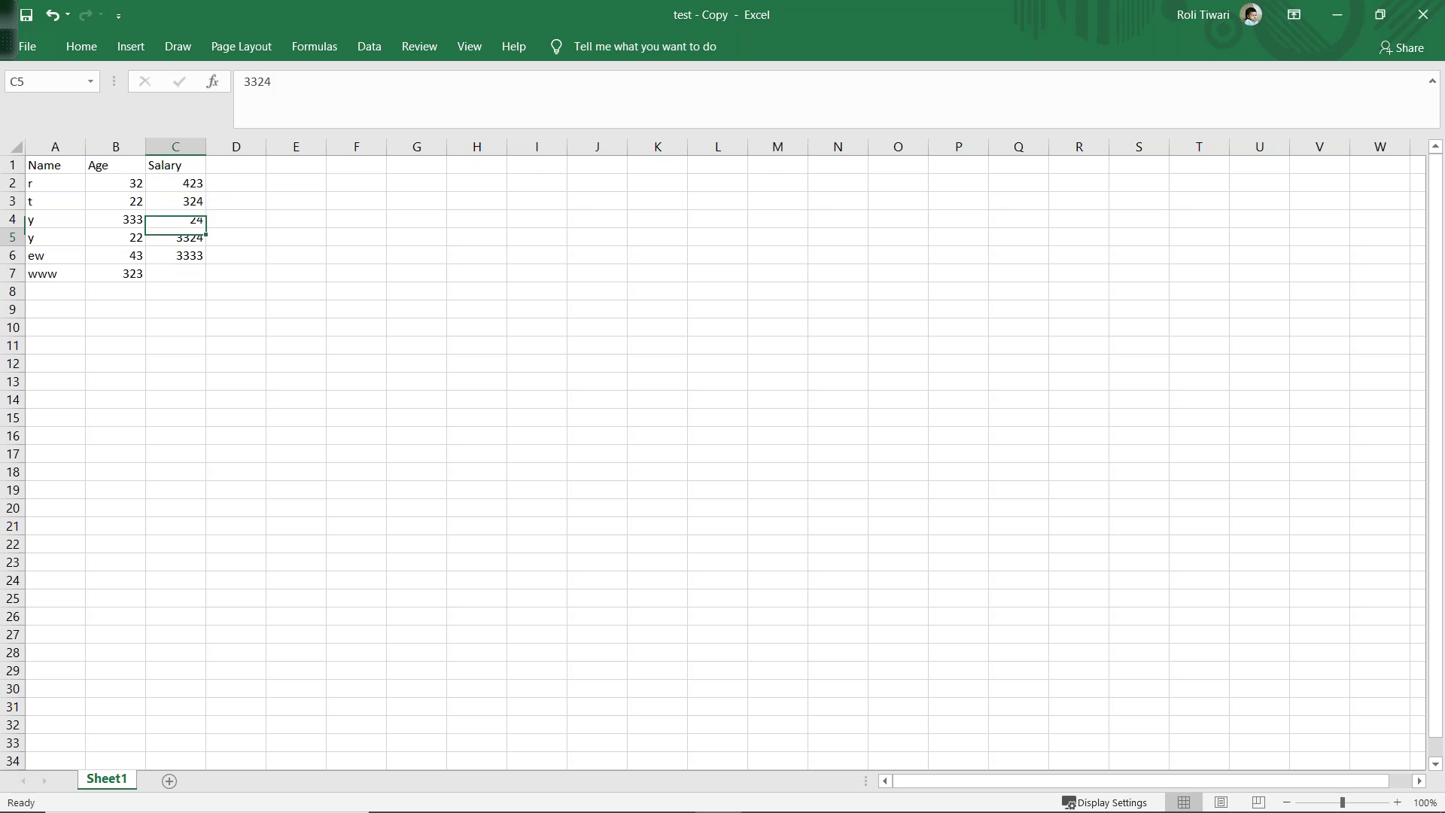
type("234")
key("Return")
type("234324")
key("Return")
type("34234")
key("Return")
Correct the age for www in B7 to 33.
key("Up")
key("Left")
key("Up")
key("Down")
type("33")
key("Return")
Set the ages in B3 and B4 to 22.
key("Up")
key("Up")
key("Up")
key("Up")
key("Up")
type("23")
key("Return")
type("332")
key("Return")
key("Up")
key("Up")
type("2")
key("Return")
key("Up")
key("Down")
key("Up")
type("22")
key("Return")
type("22")
key("Return")
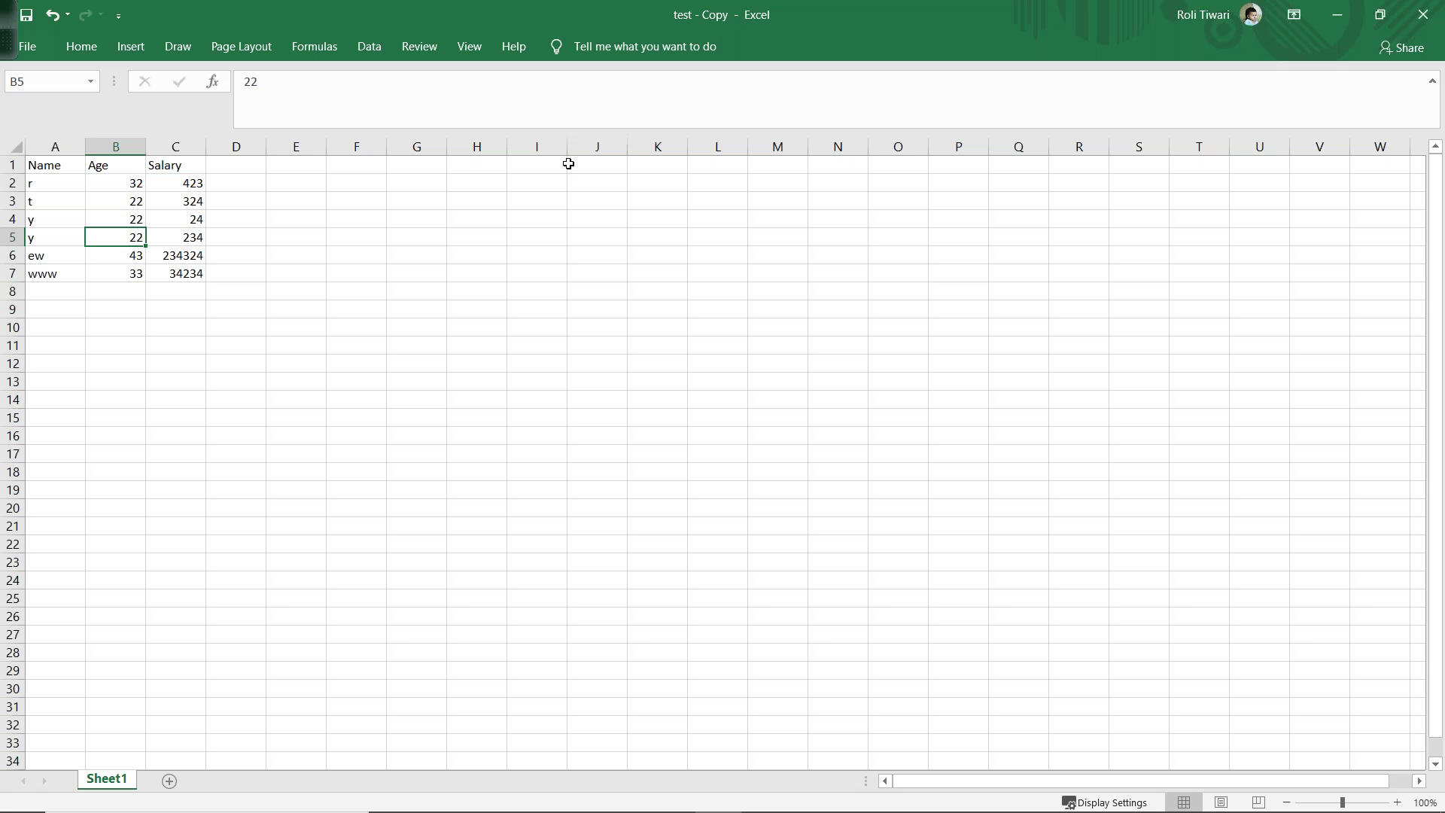
Return to the desktop and open the saved Book2 workbook in Tableau.
key("alt+Tab")
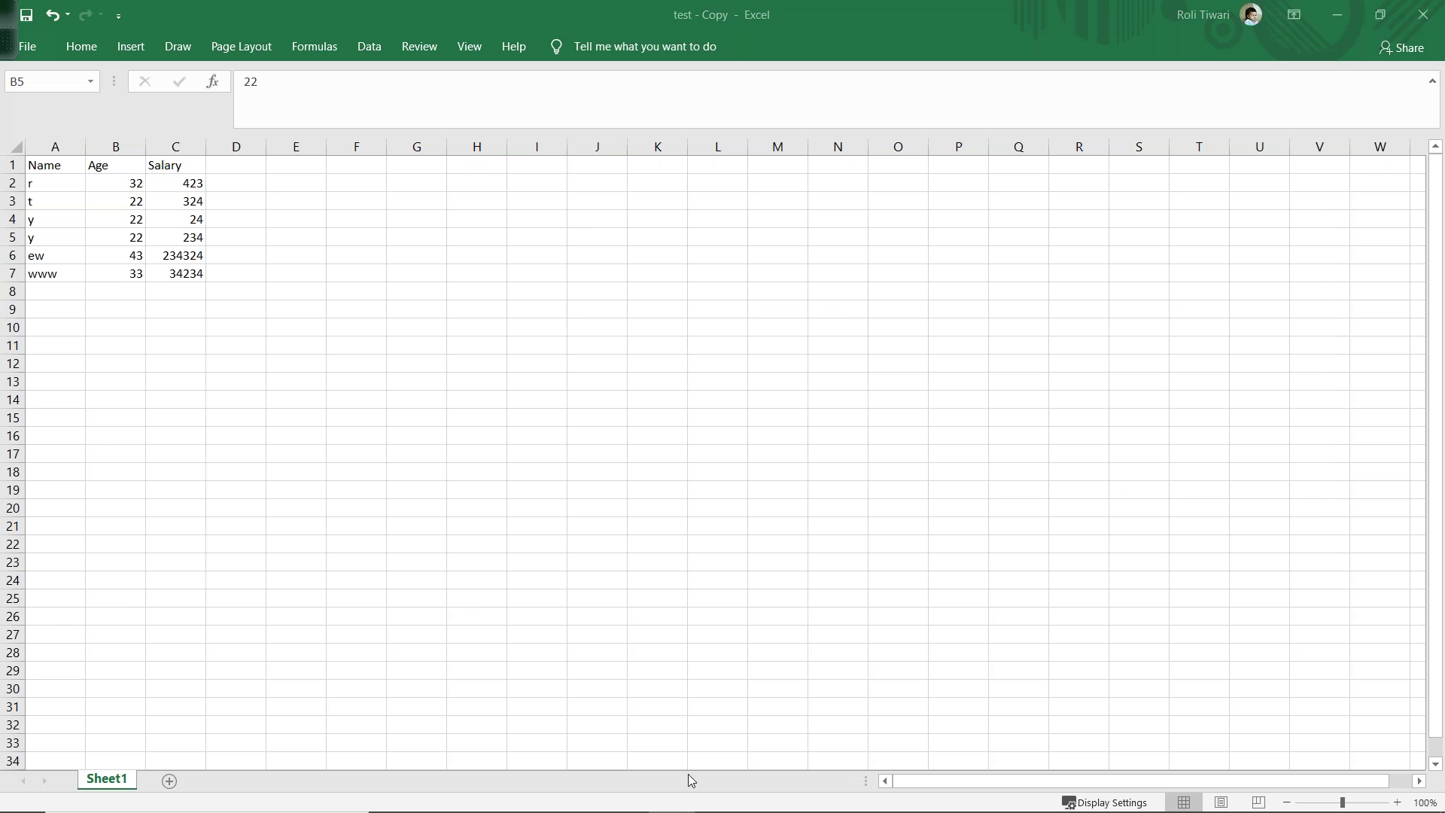
key("super")
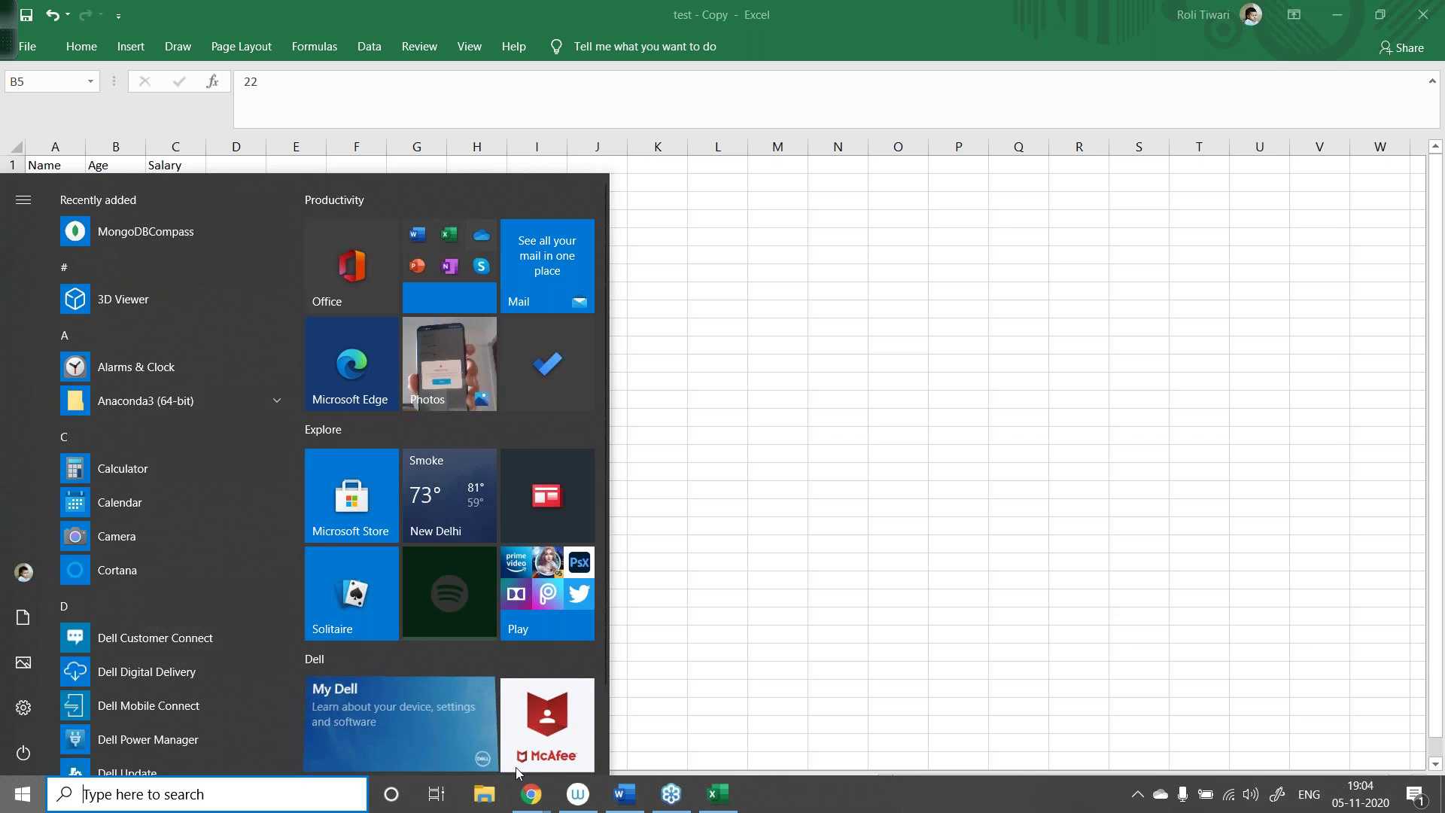
key("Escape")
key("super+d")
left_click(536, 721)
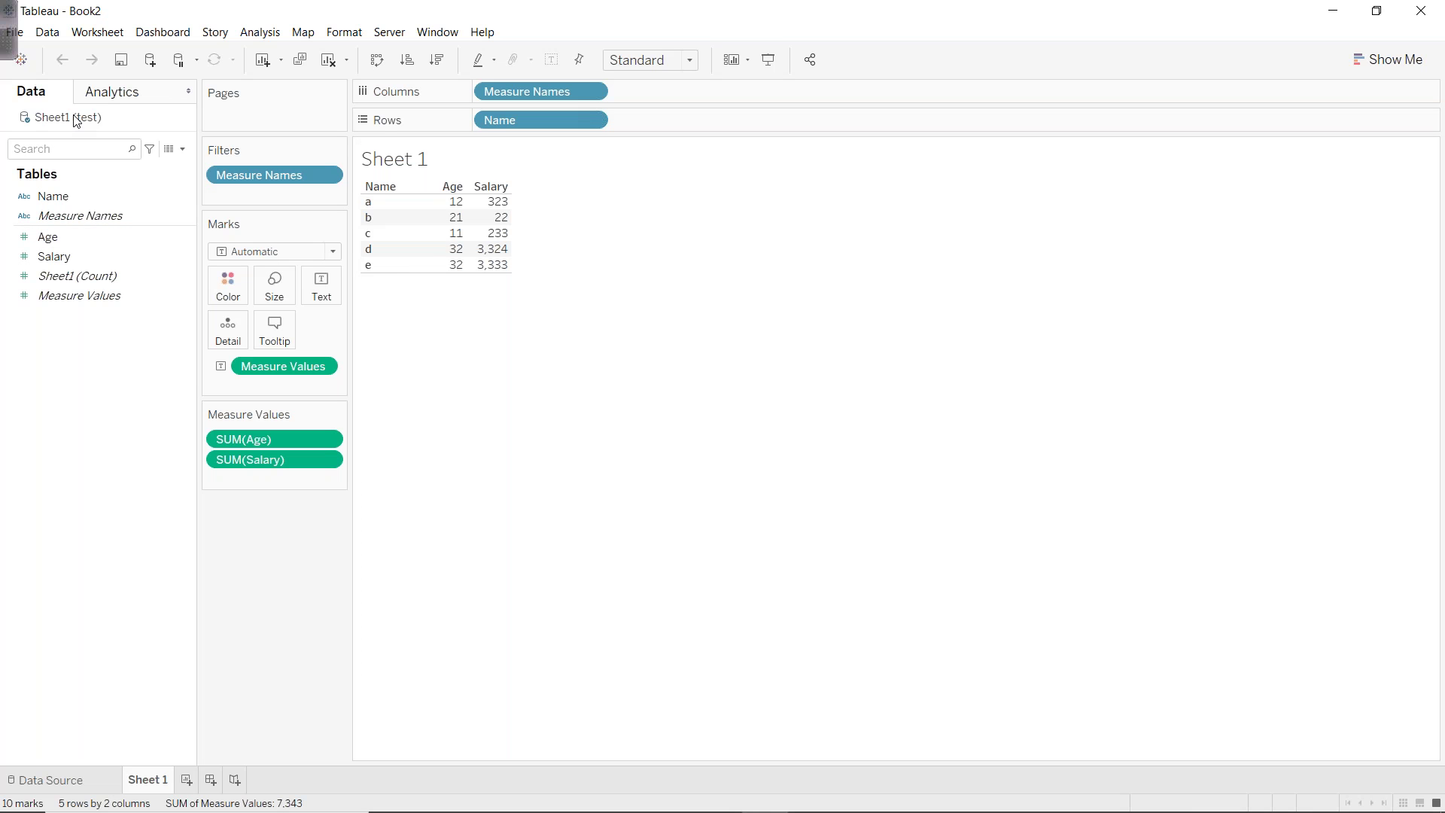
Add the Excel file test - Copy as a new data source and turn off its Name blending link on Sheet 1.
left_click(46, 32)
left_click(67, 51)
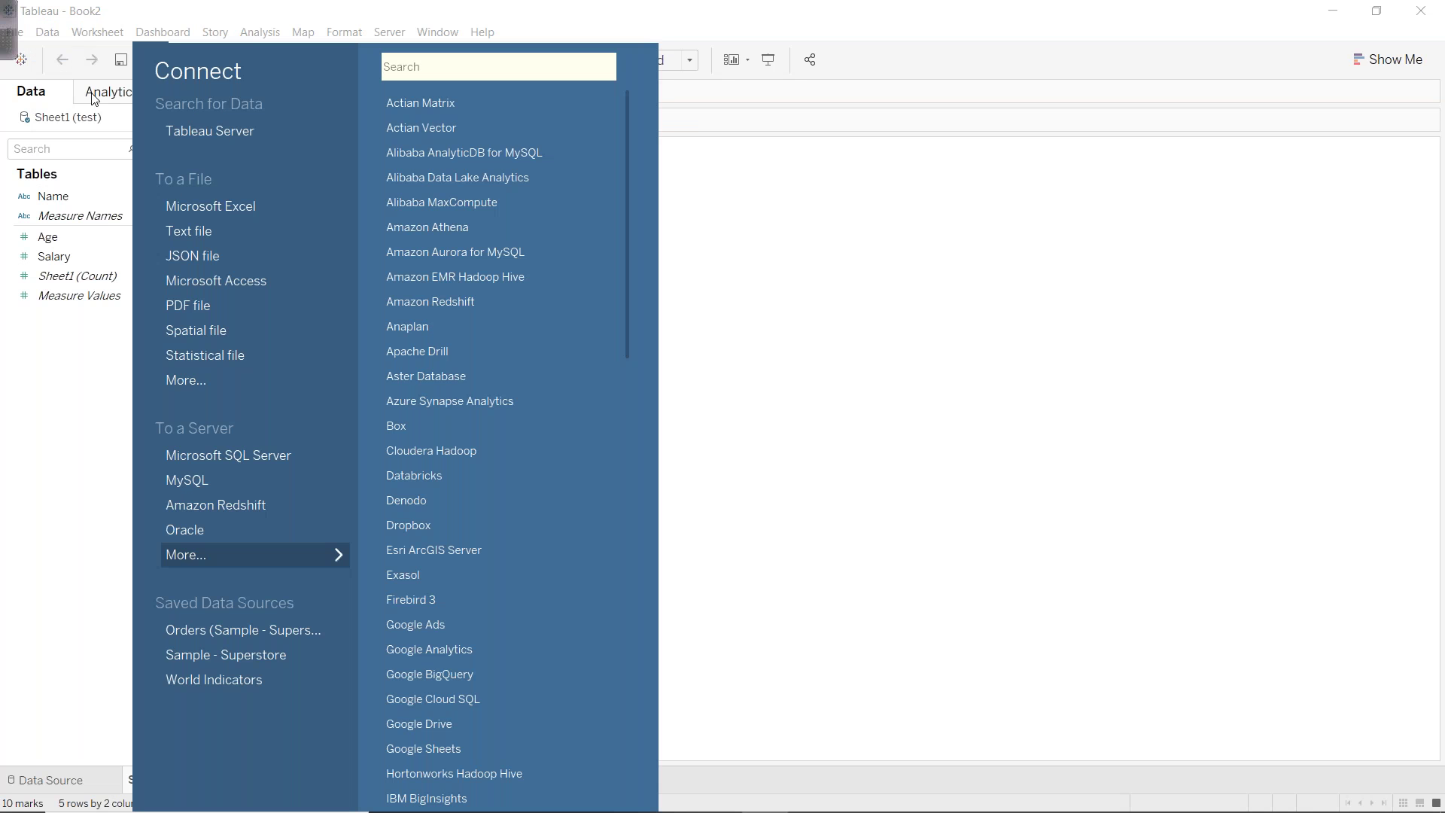
left_click(209, 203)
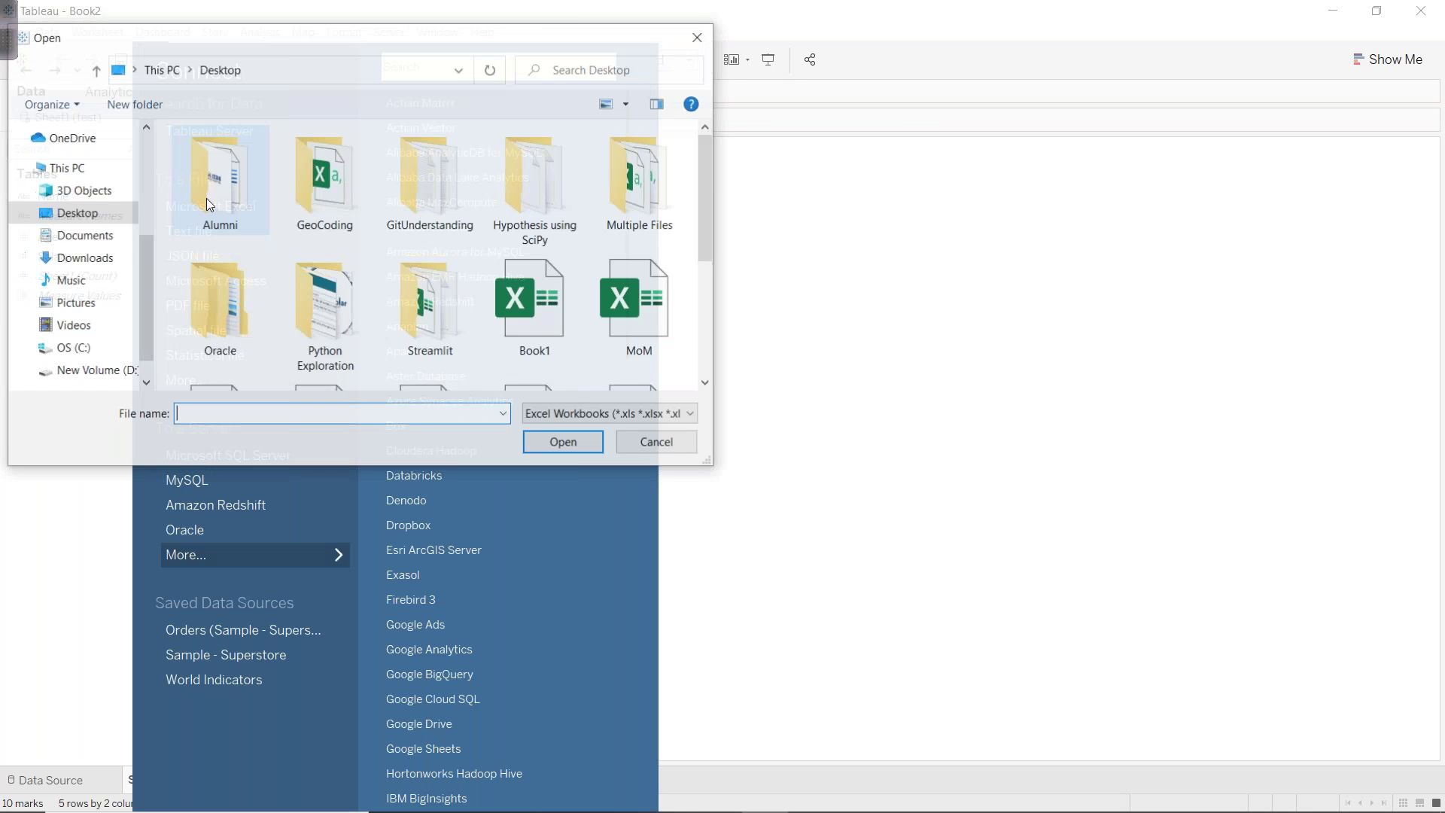
scroll(291, 242, "down", 3)
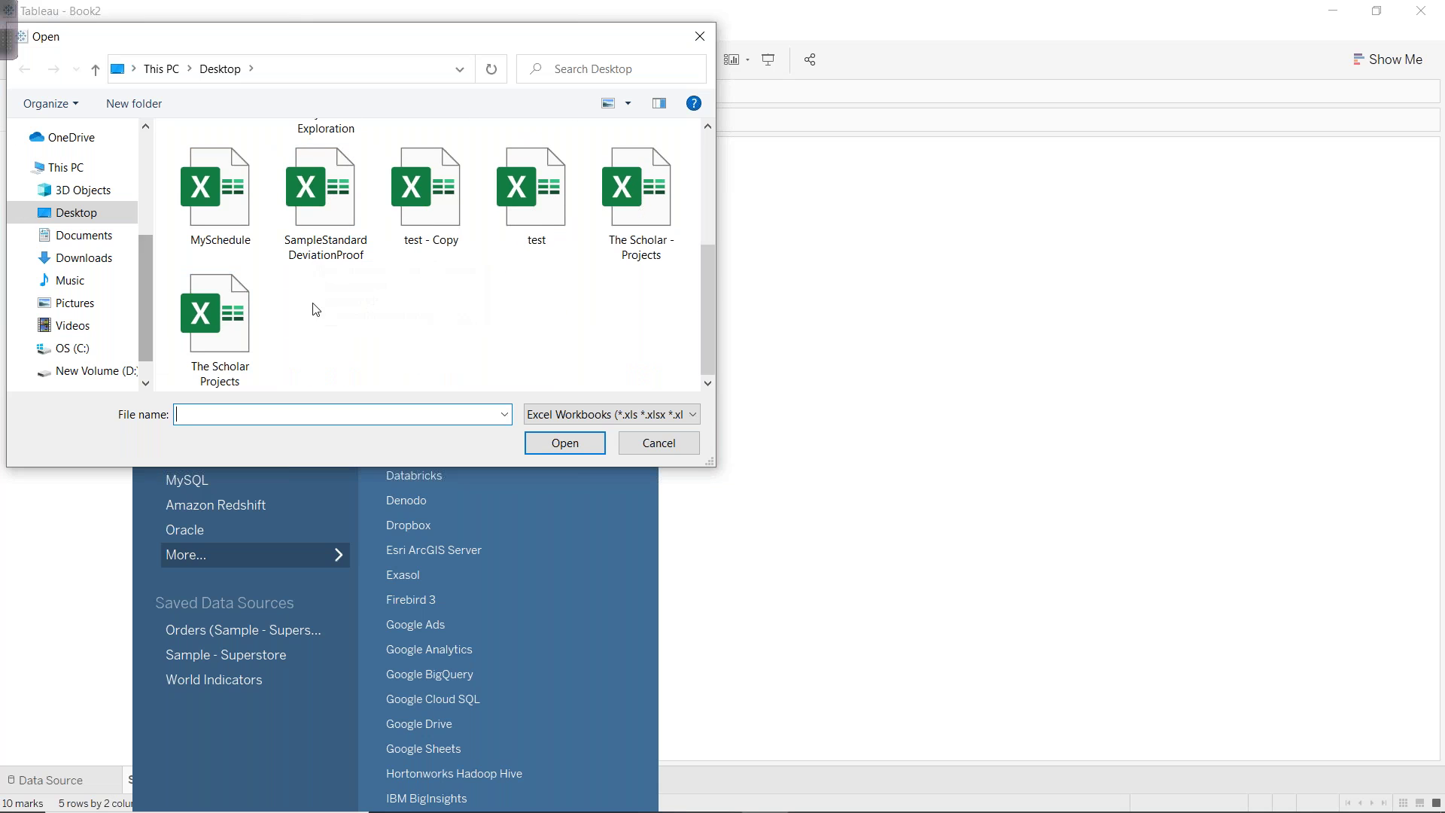
left_click(413, 224)
double_click(412, 223)
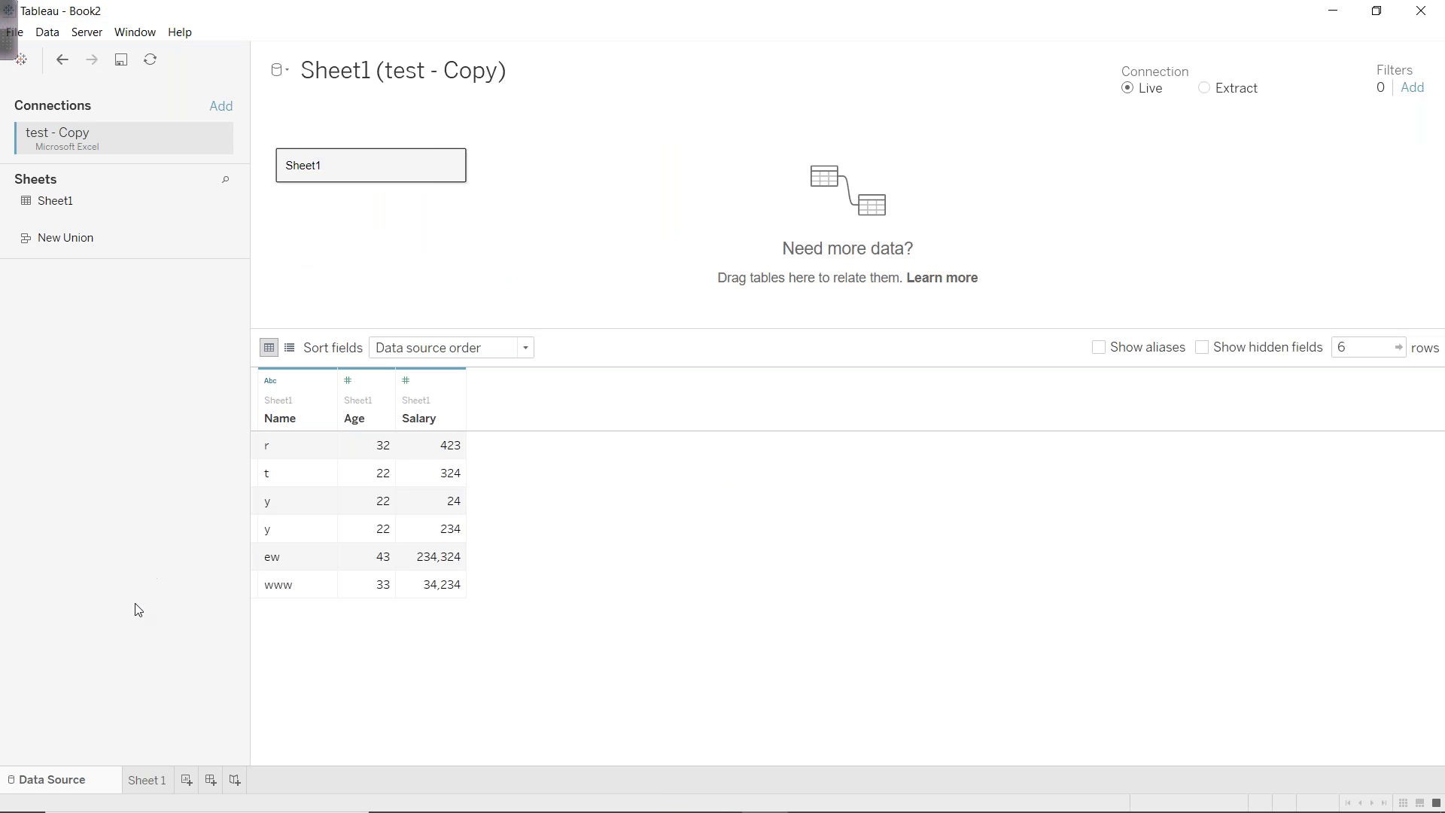
left_click(158, 781)
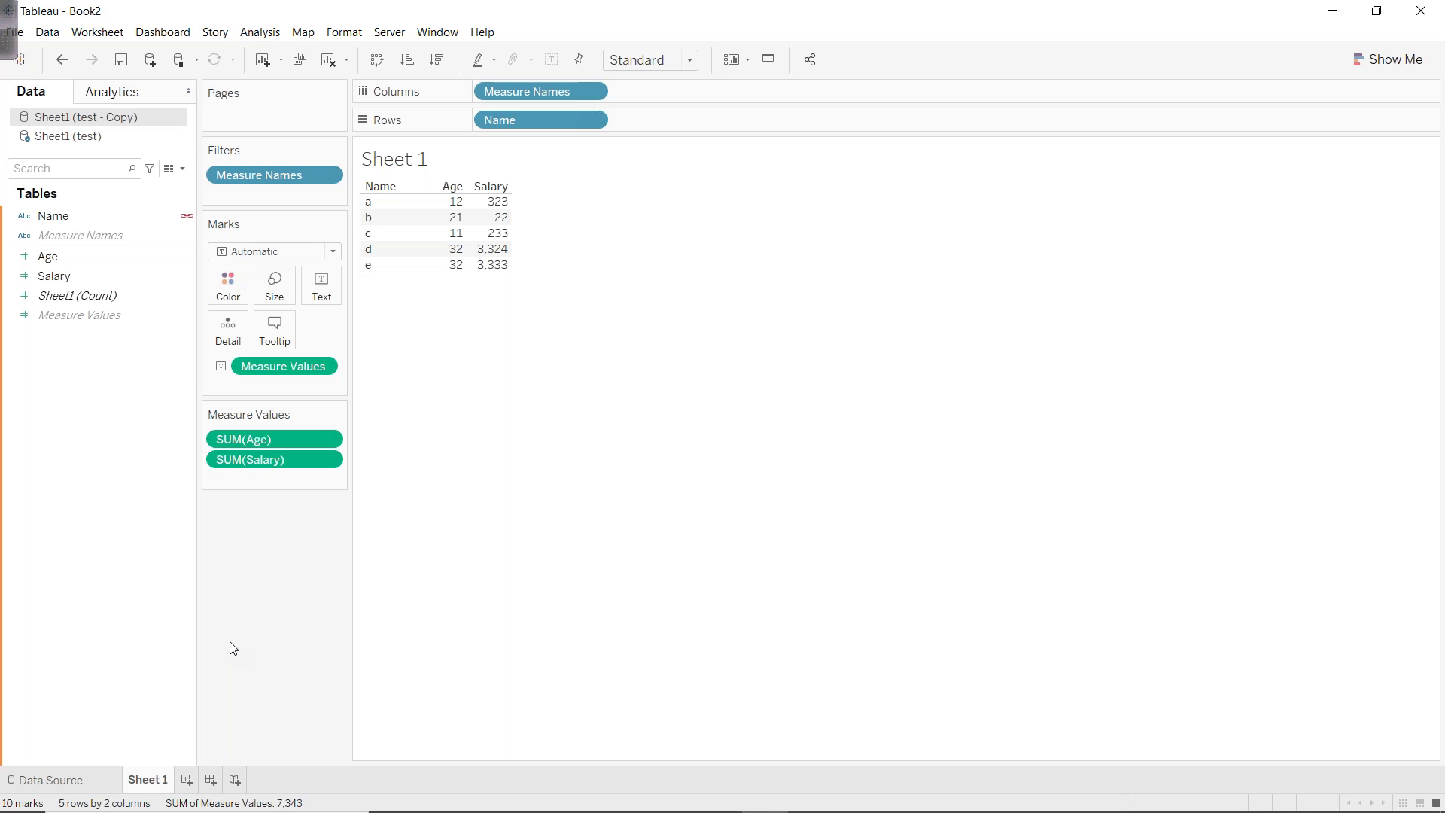
left_click(185, 217)
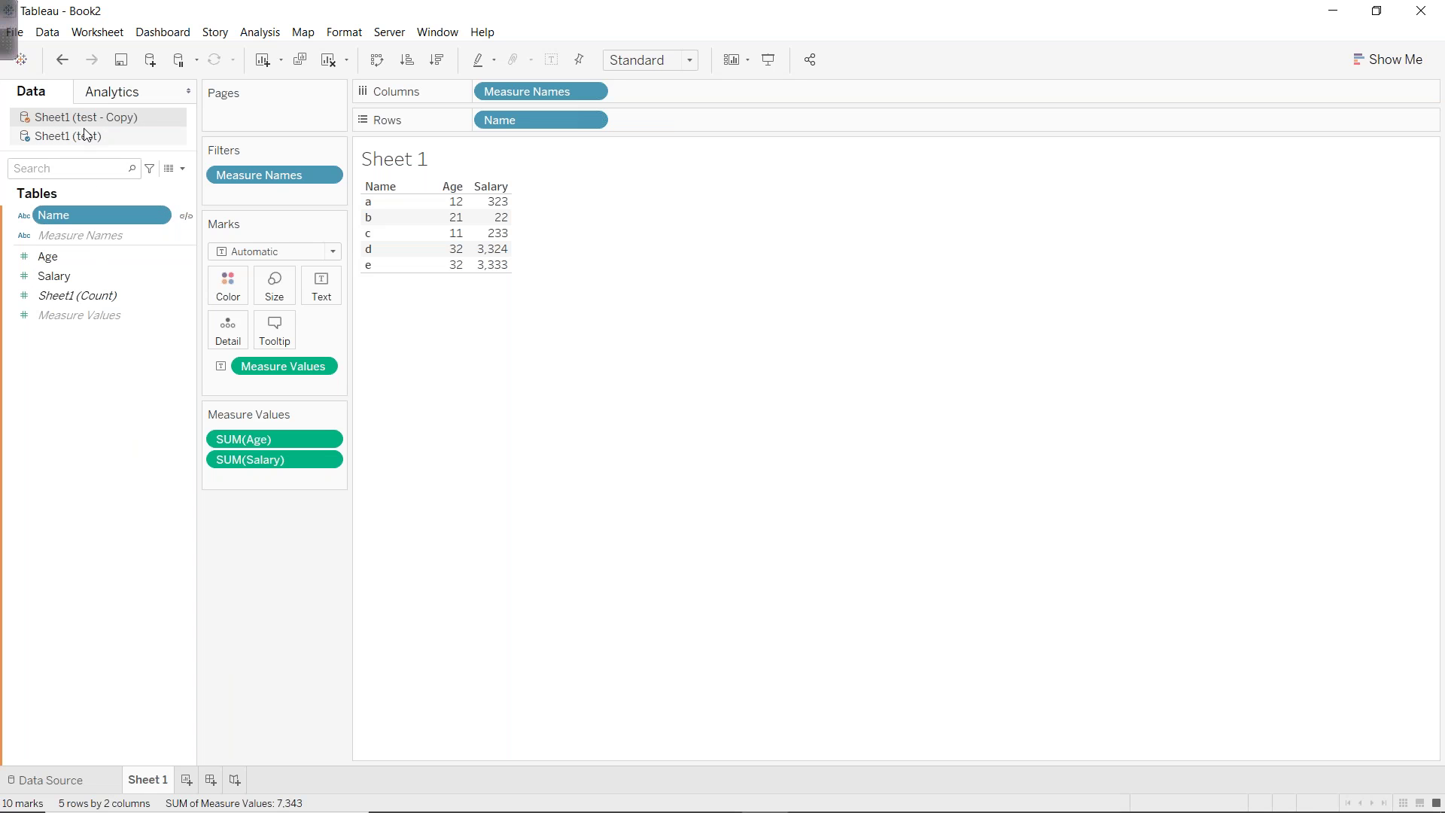
Replace the Sheet1 (test) data source with Sheet1 (test - Copy) and close the old source.
right_click(66, 138)
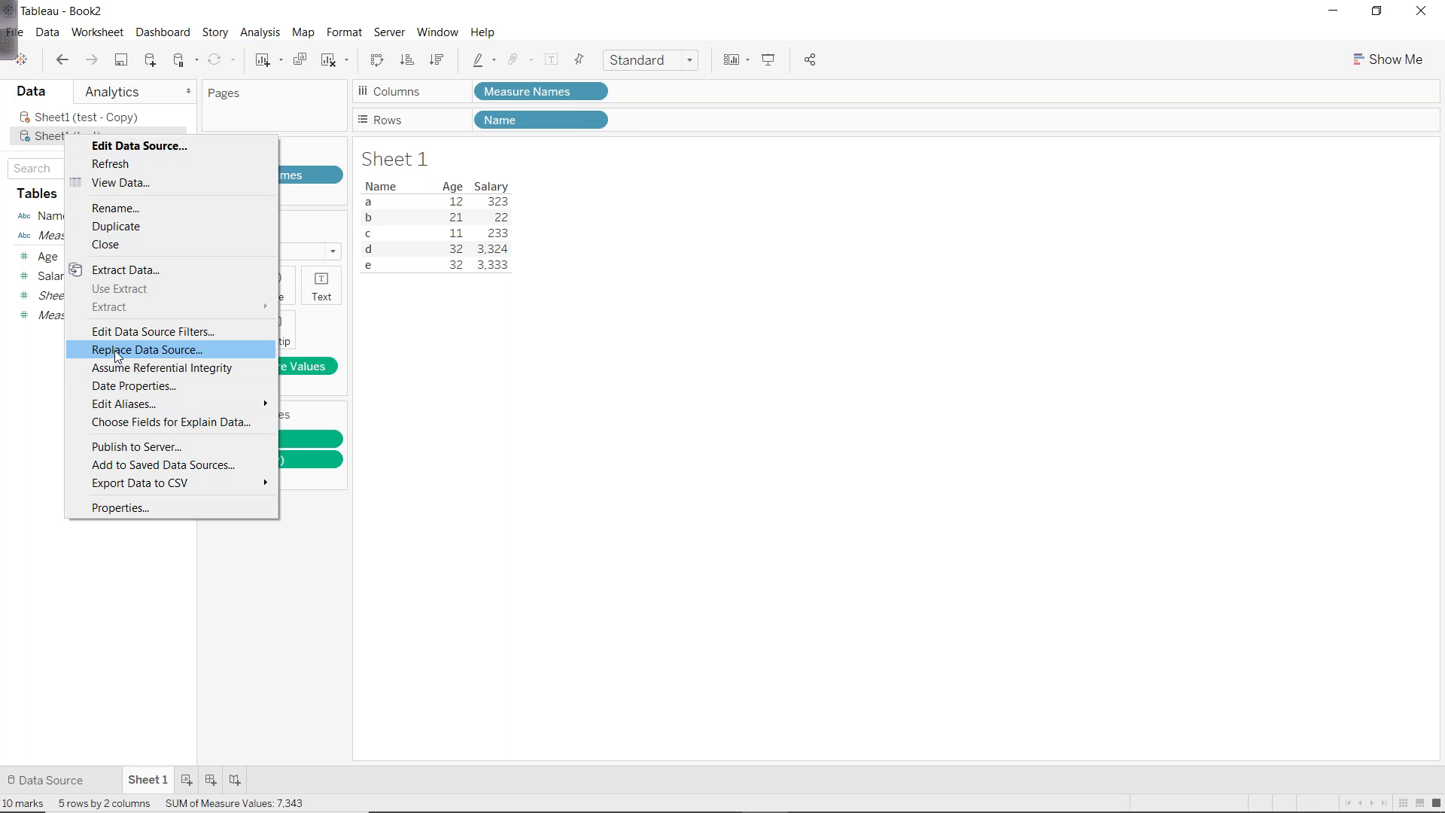
left_click(118, 355)
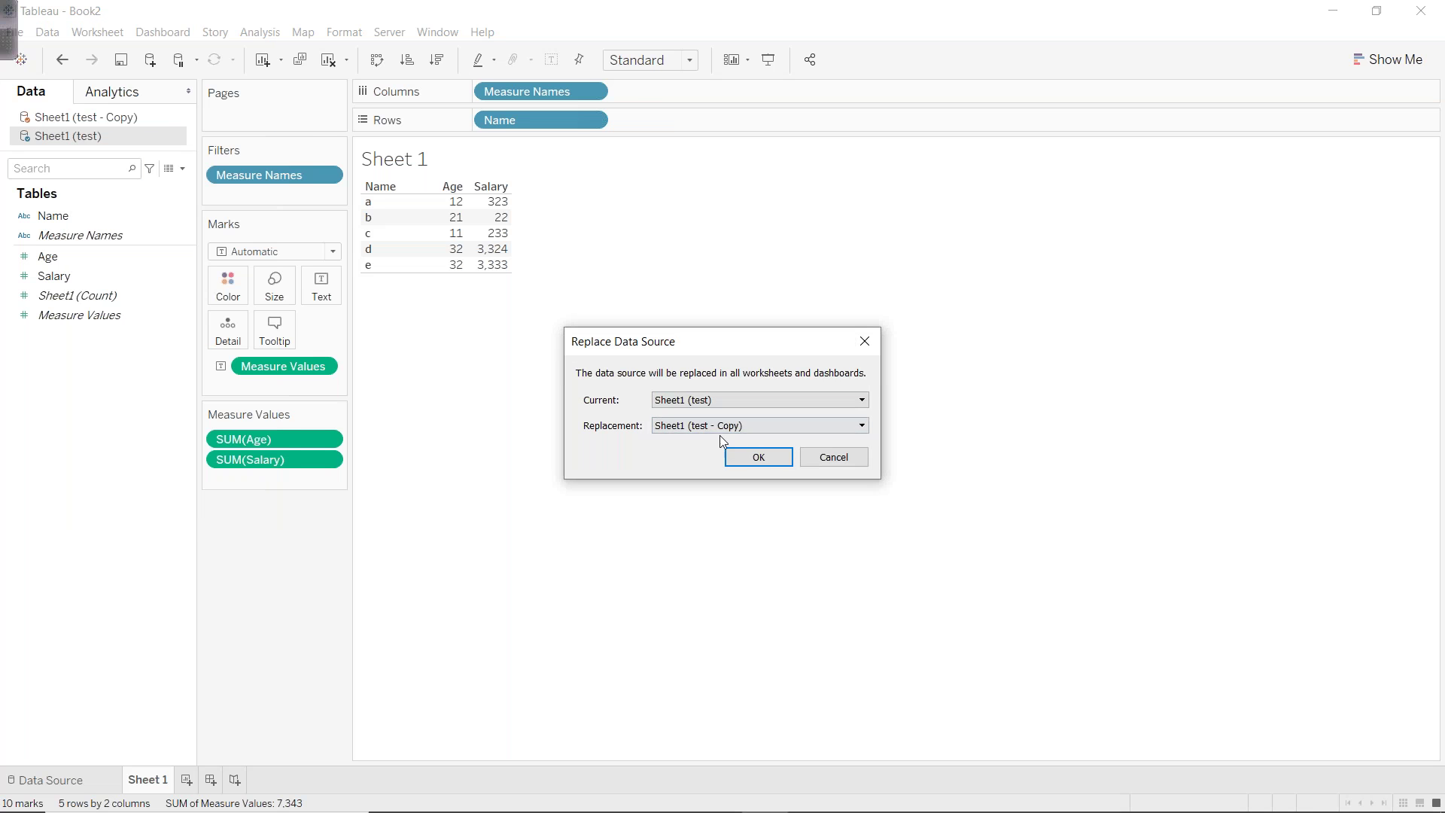
left_click(746, 461)
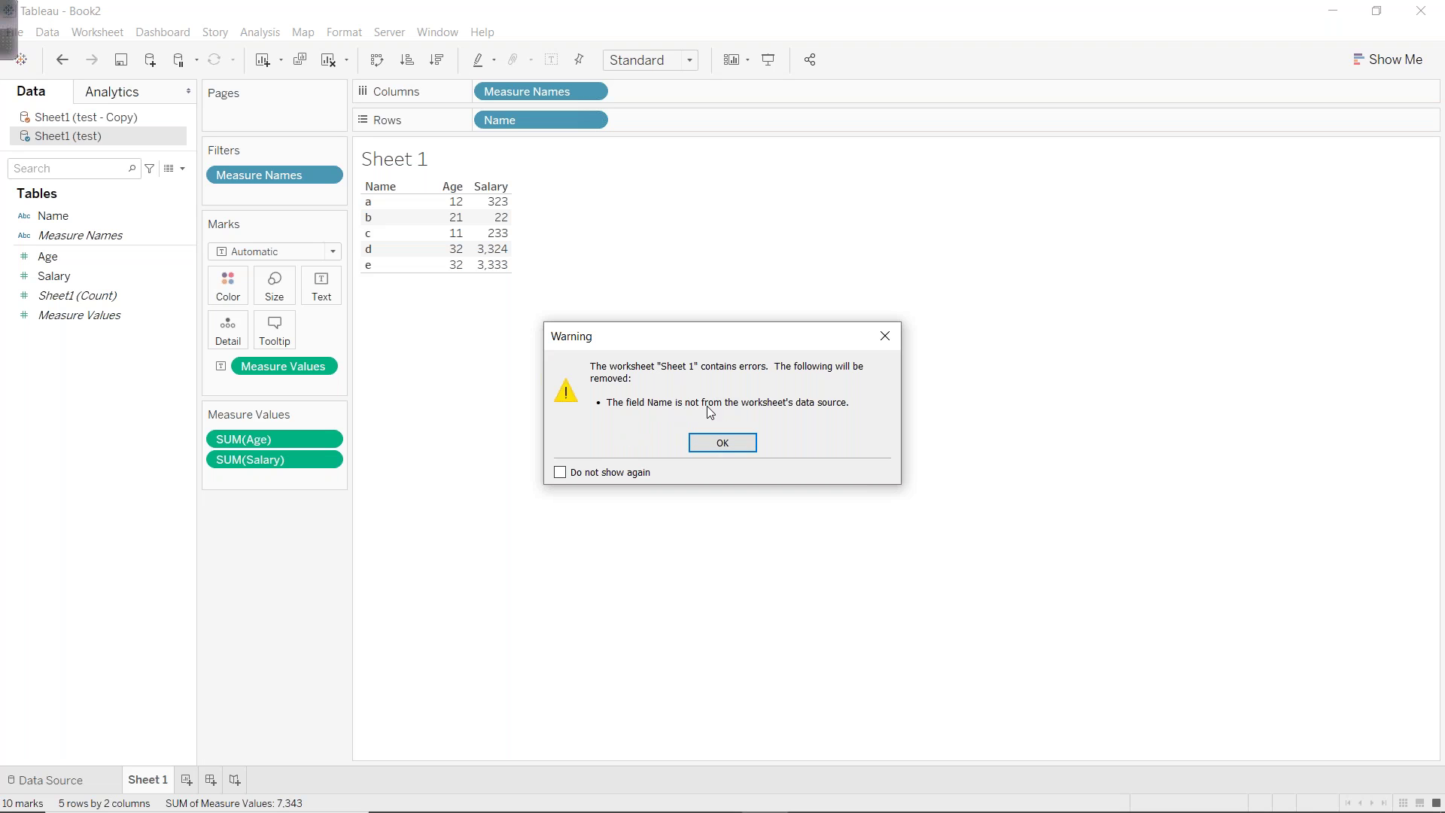
left_click(736, 444)
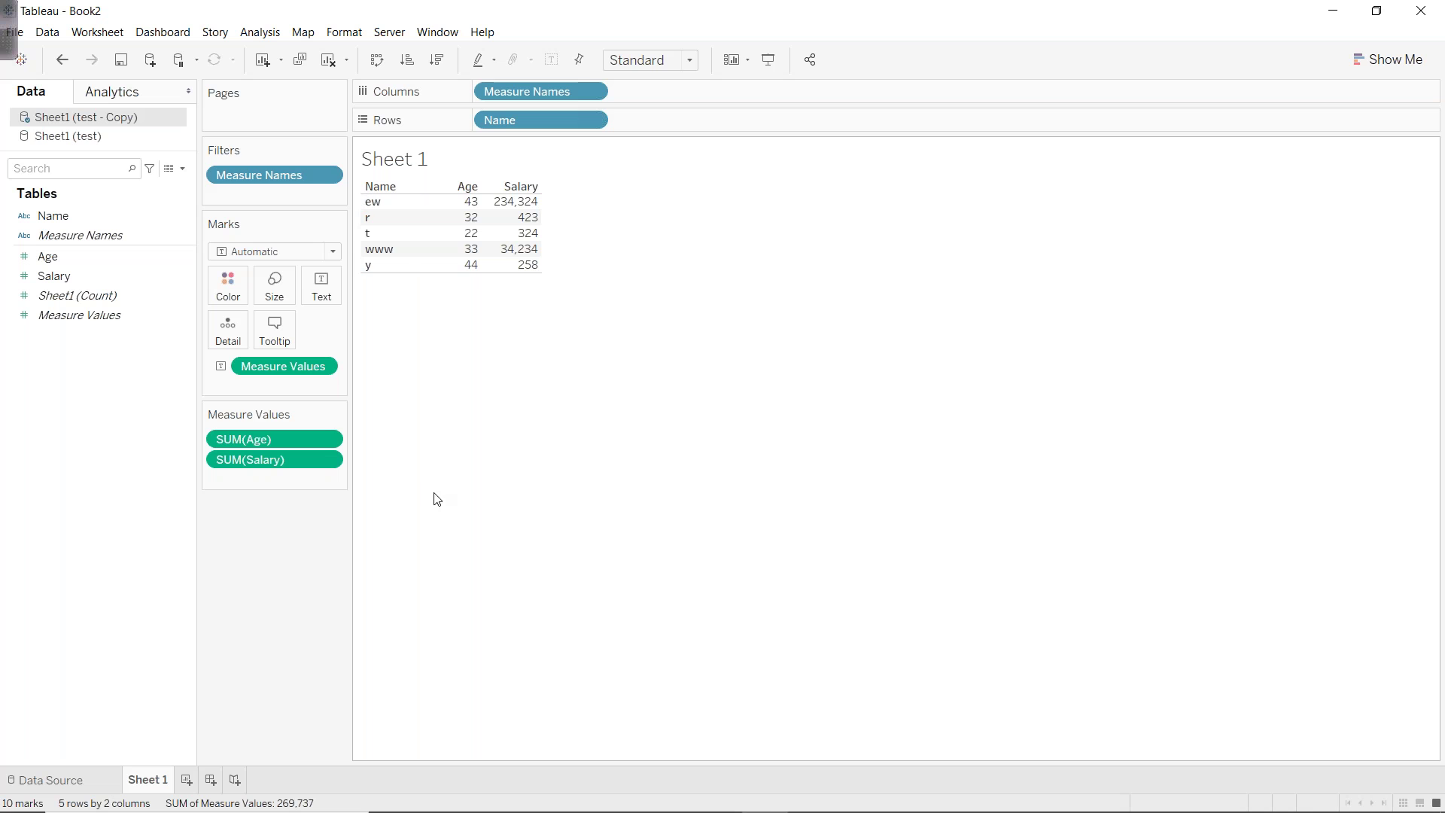
right_click(76, 142)
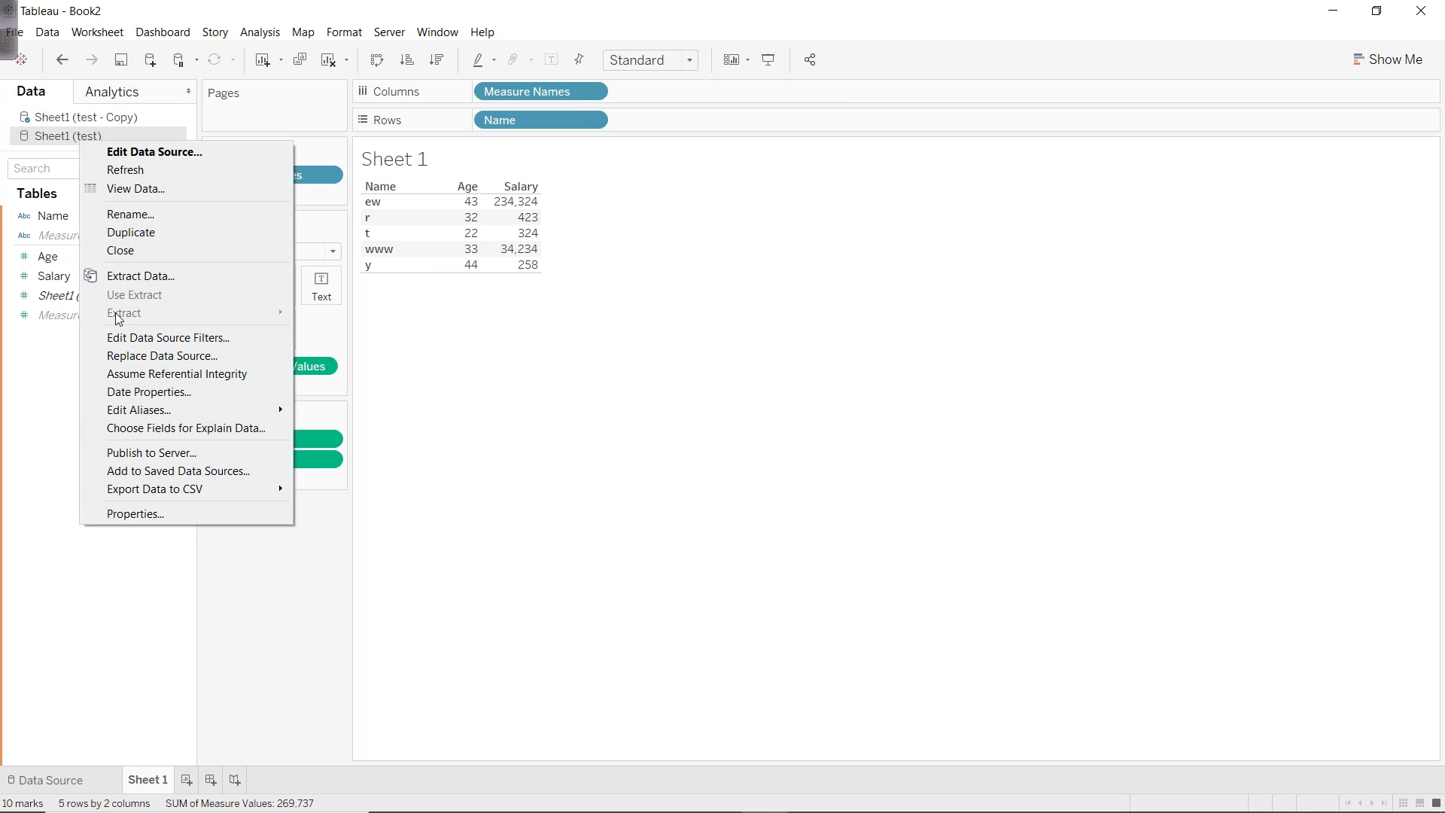
left_click(119, 250)
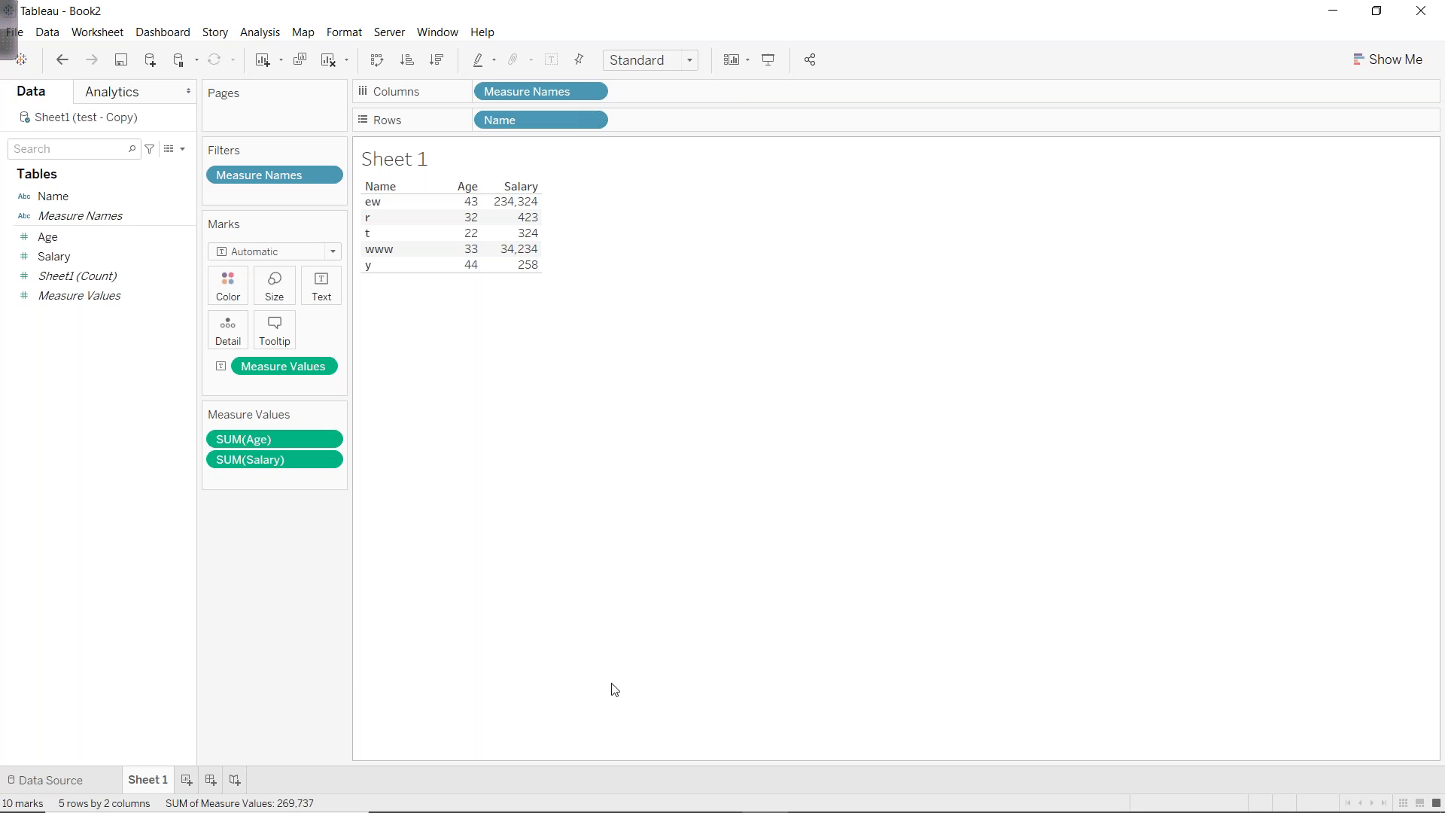
View the full underlying data for the Age value of ew in the Sheet 1 table.
mouse_move(448, 219)
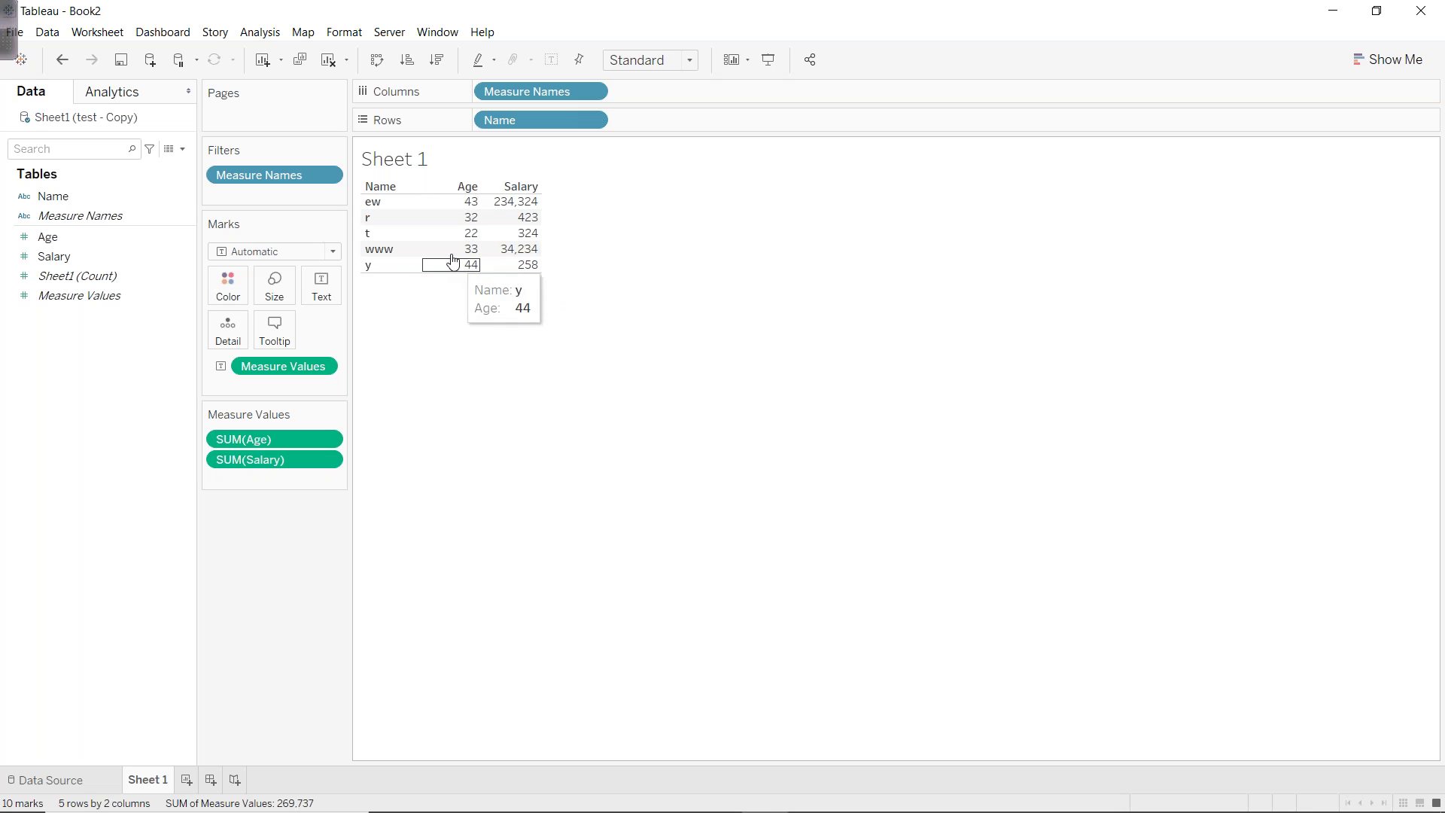
right_click(436, 201)
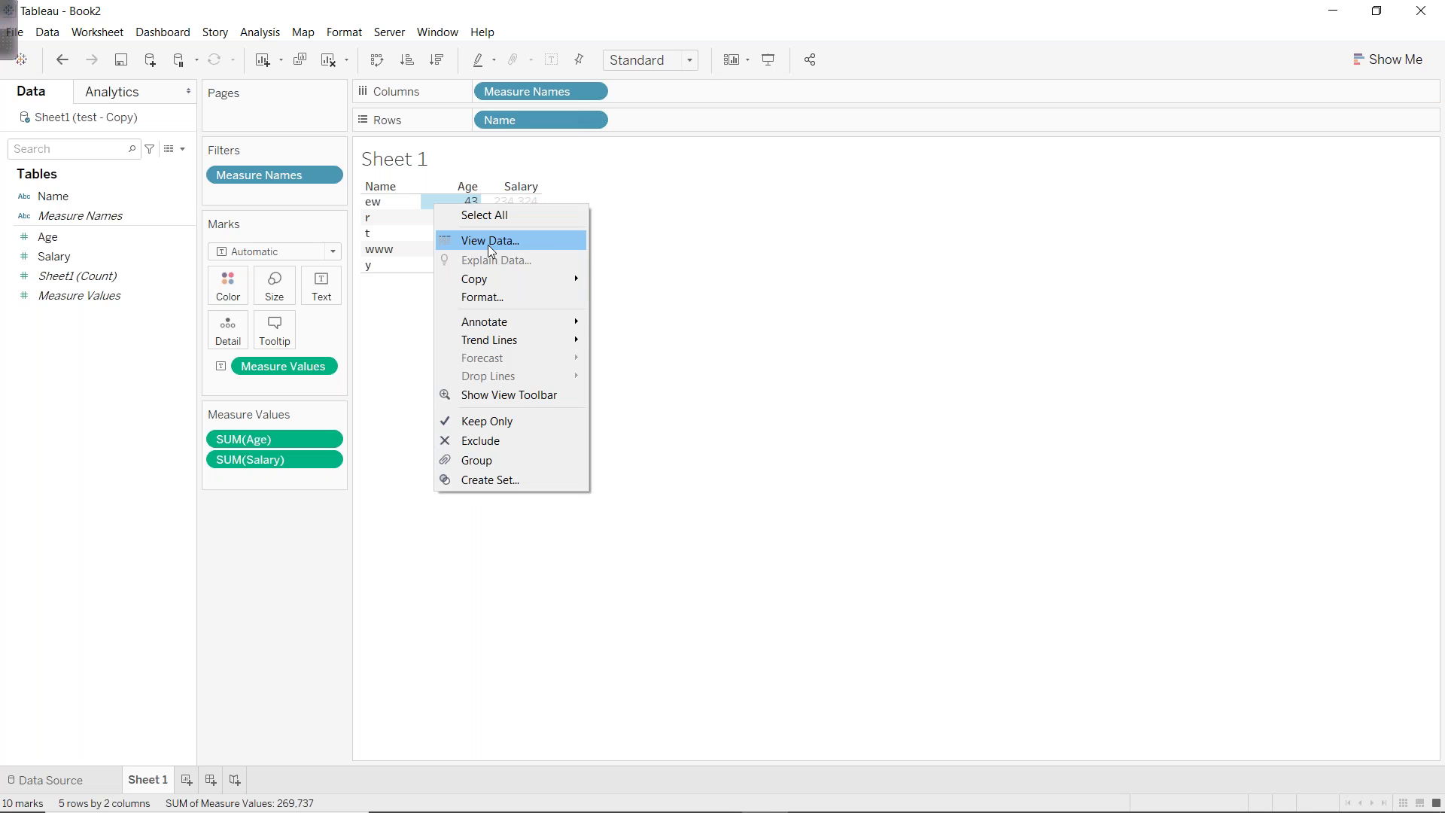
left_click(488, 246)
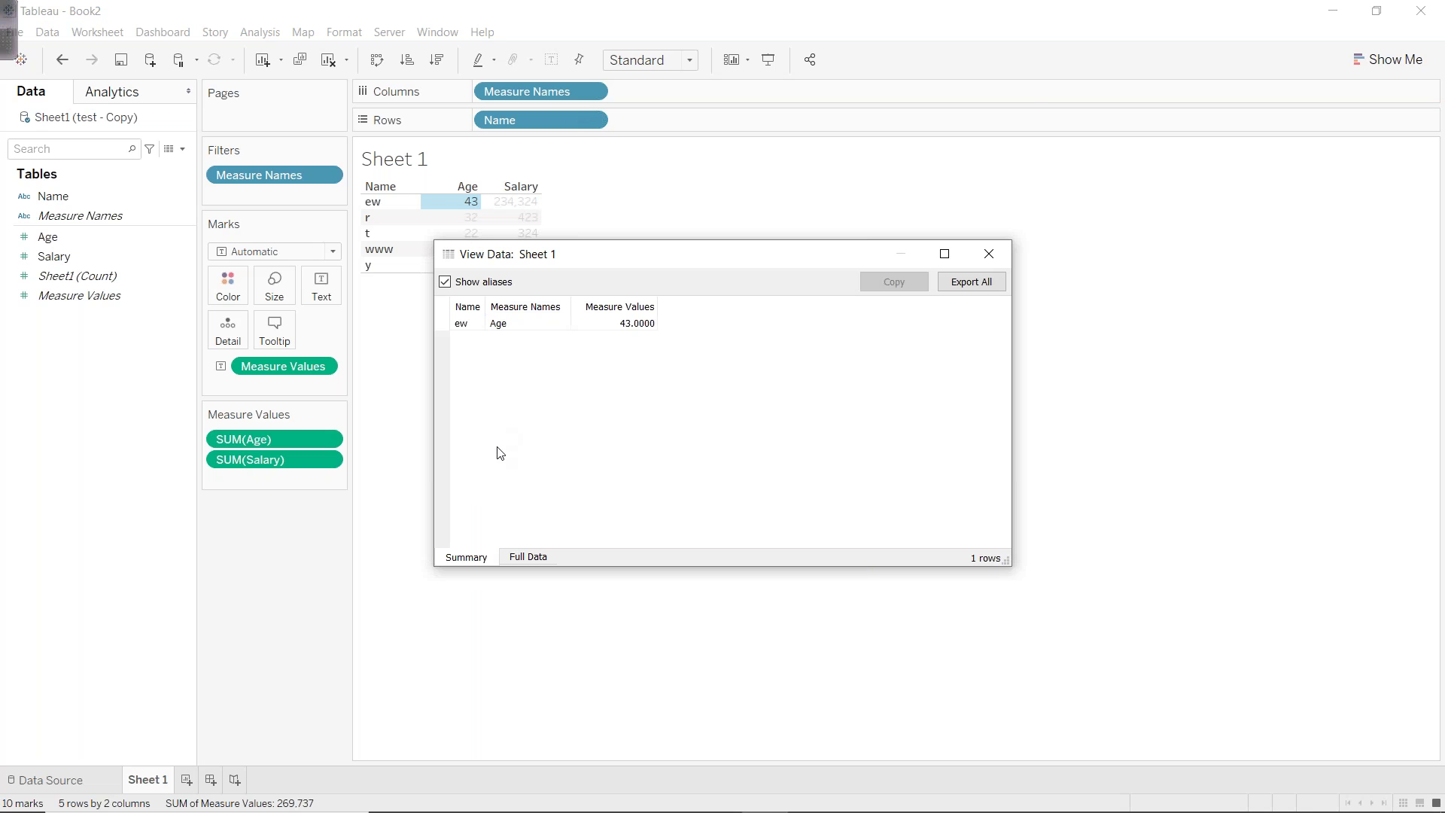
left_click(529, 555)
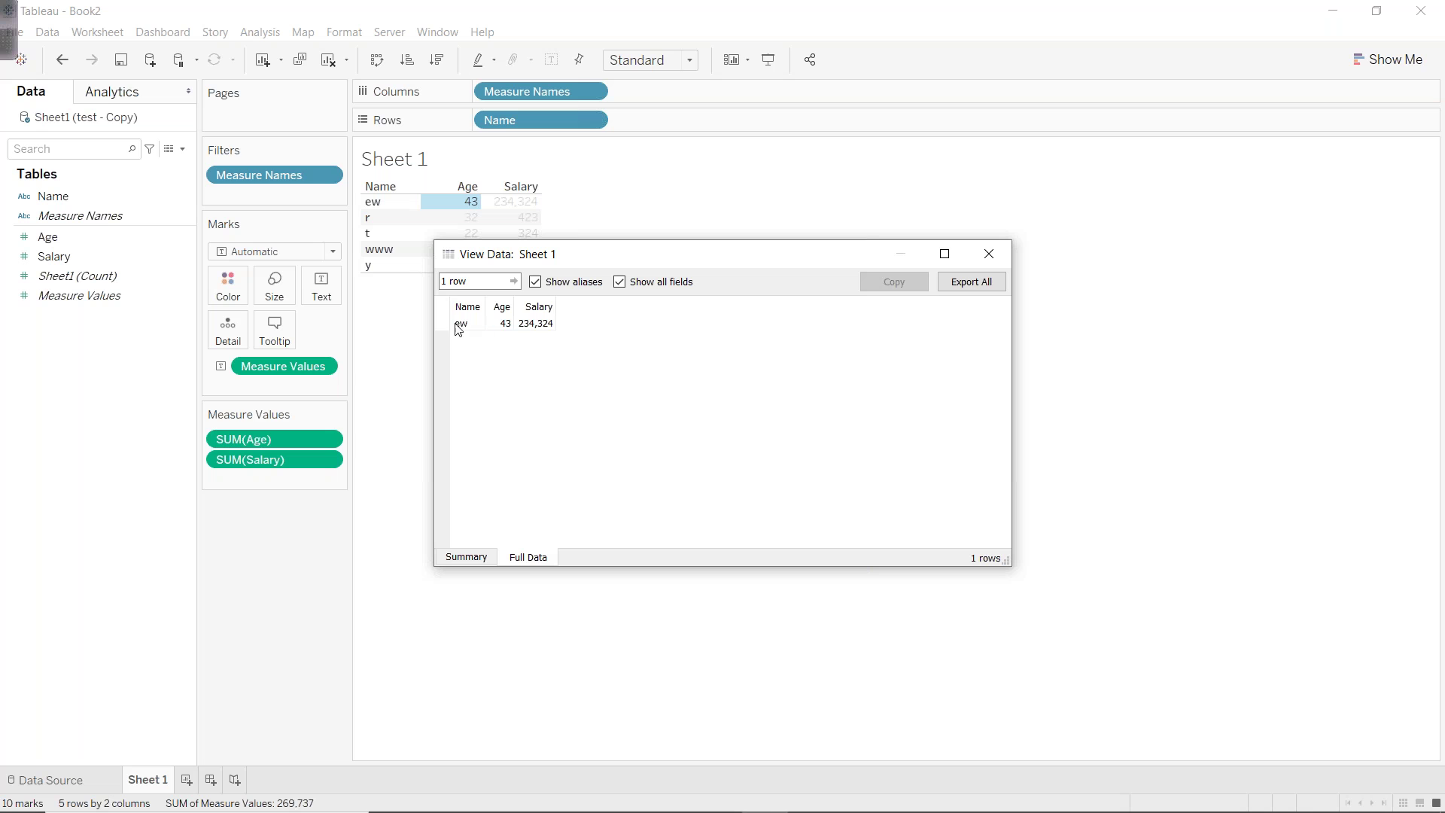
Close the single-row data view, select all values in the Sheet 1 table and view their full underlying data.
left_click(989, 254)
left_click(565, 279)
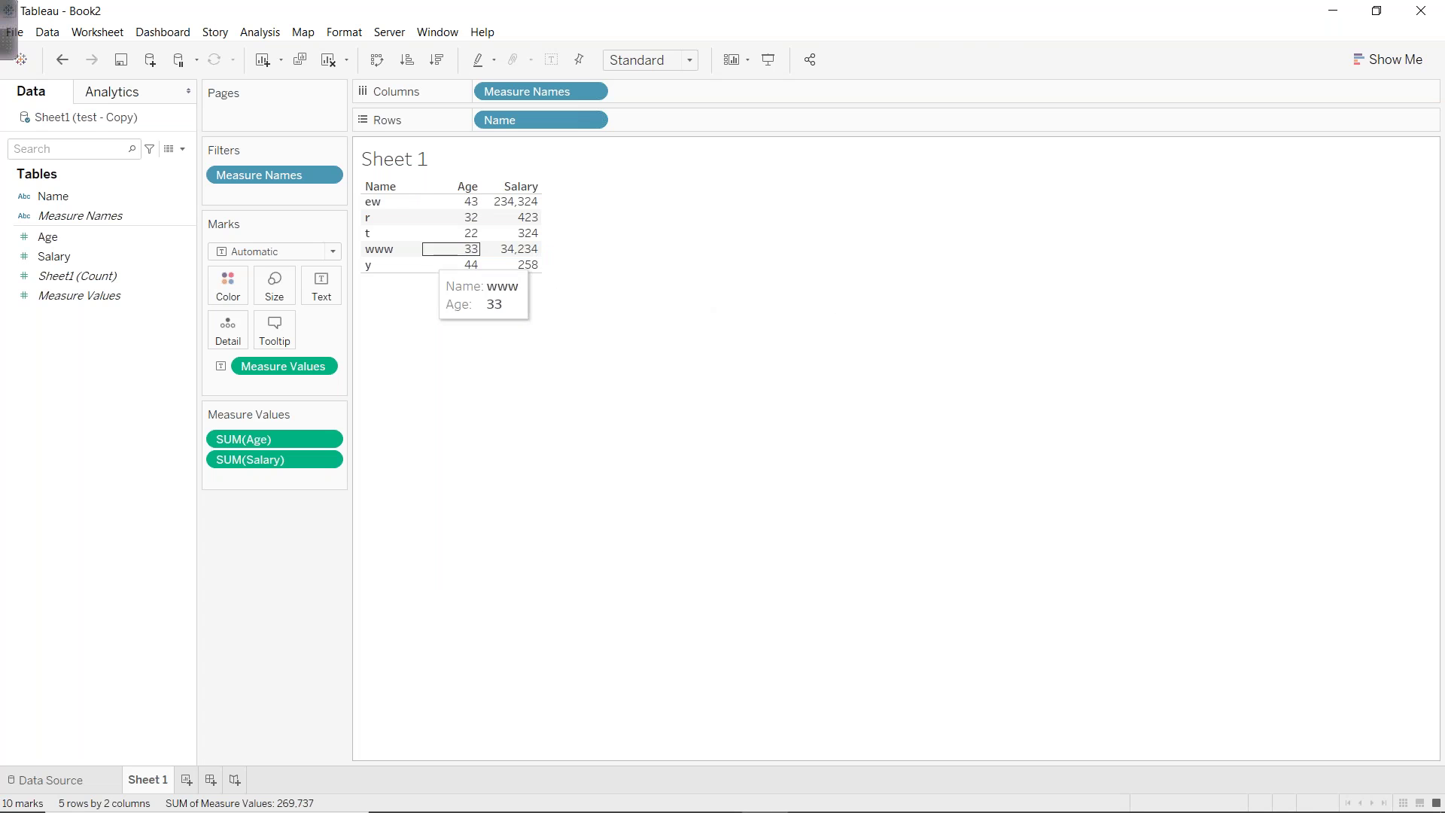
left_click(444, 250)
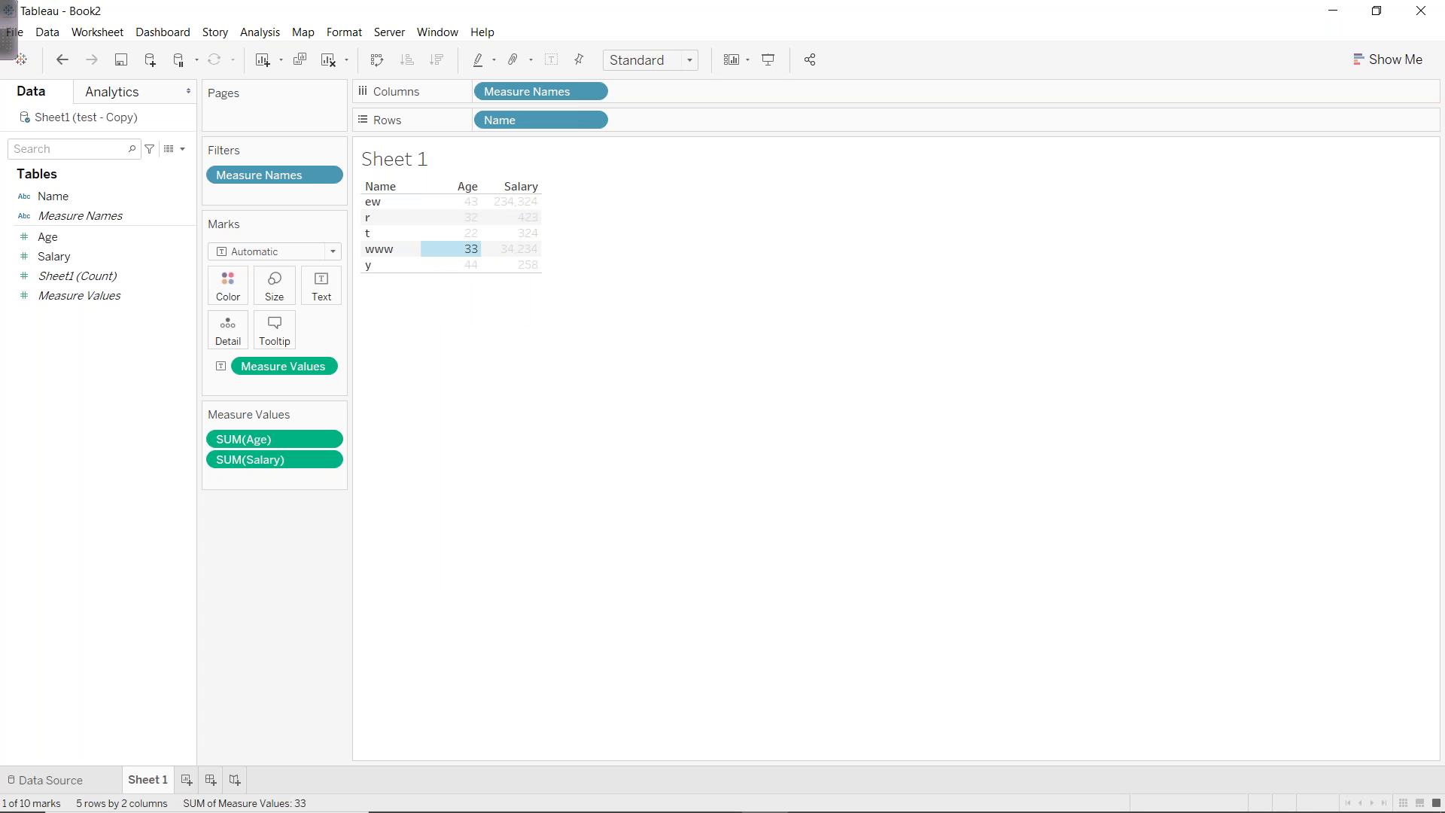
key("ctrl+a")
right_click(490, 241)
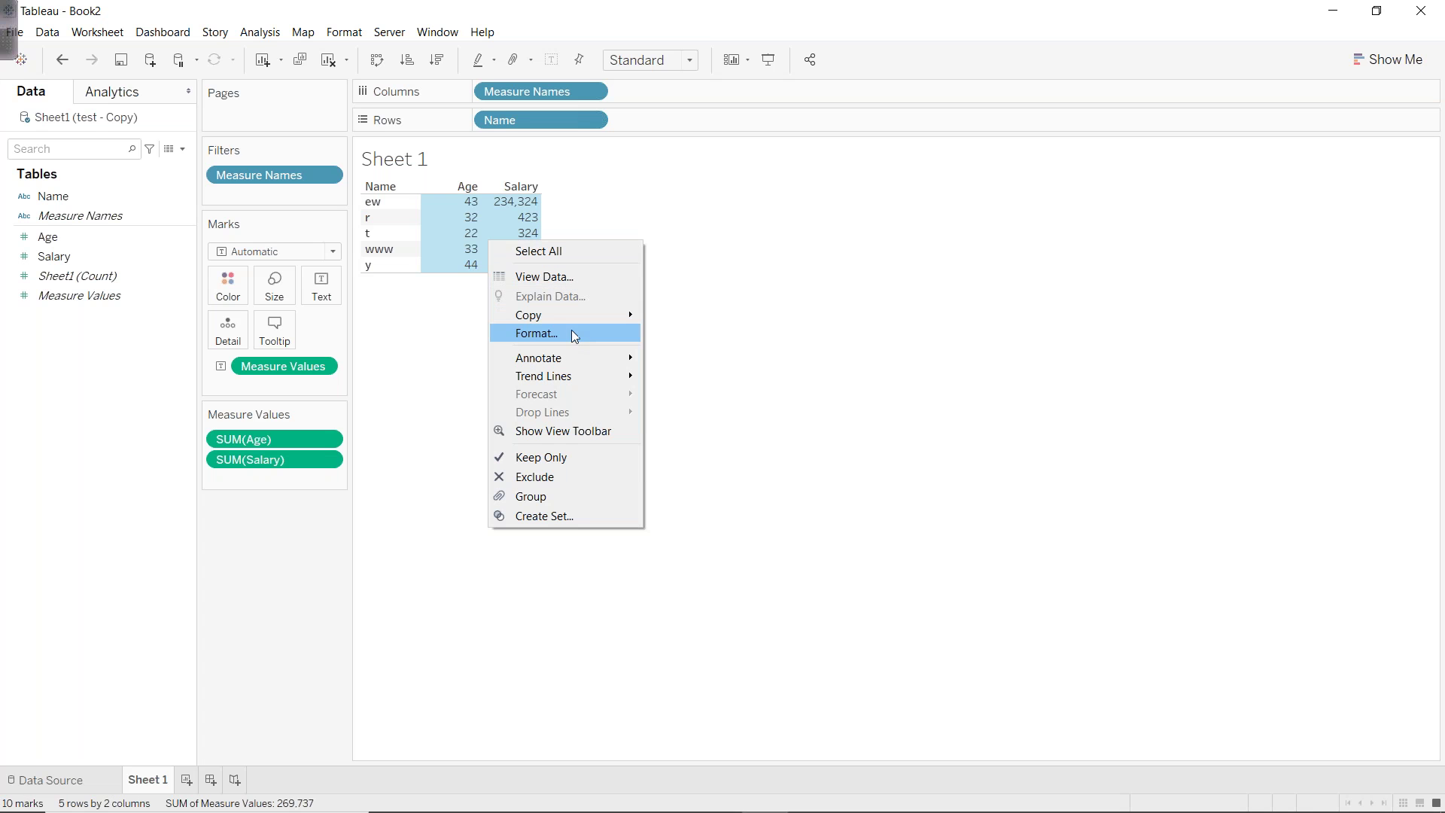
left_click(557, 277)
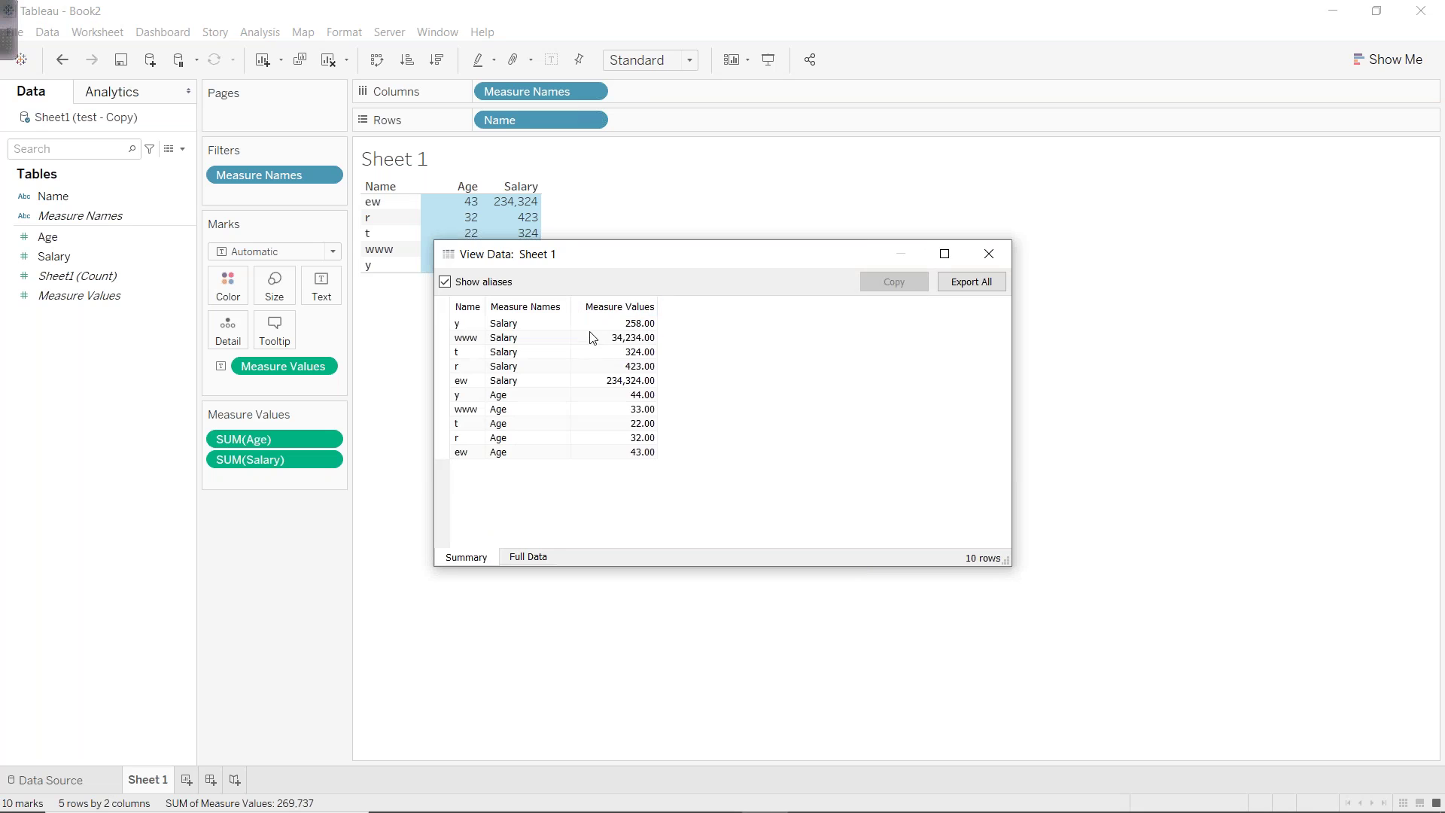
left_click(529, 557)
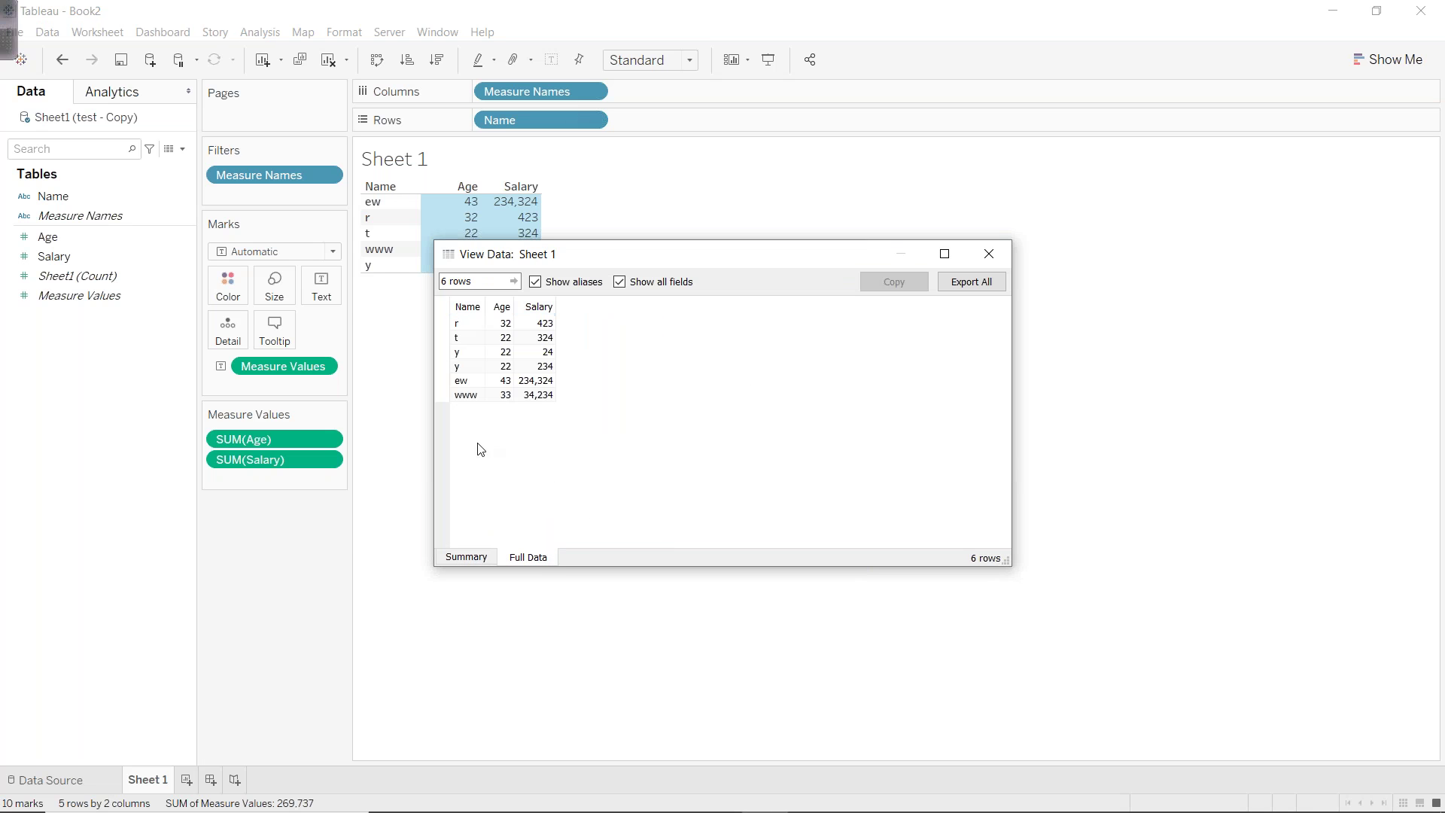
Check which file types are offered for exporting the full data, cancel the export and close the data view.
left_click(970, 281)
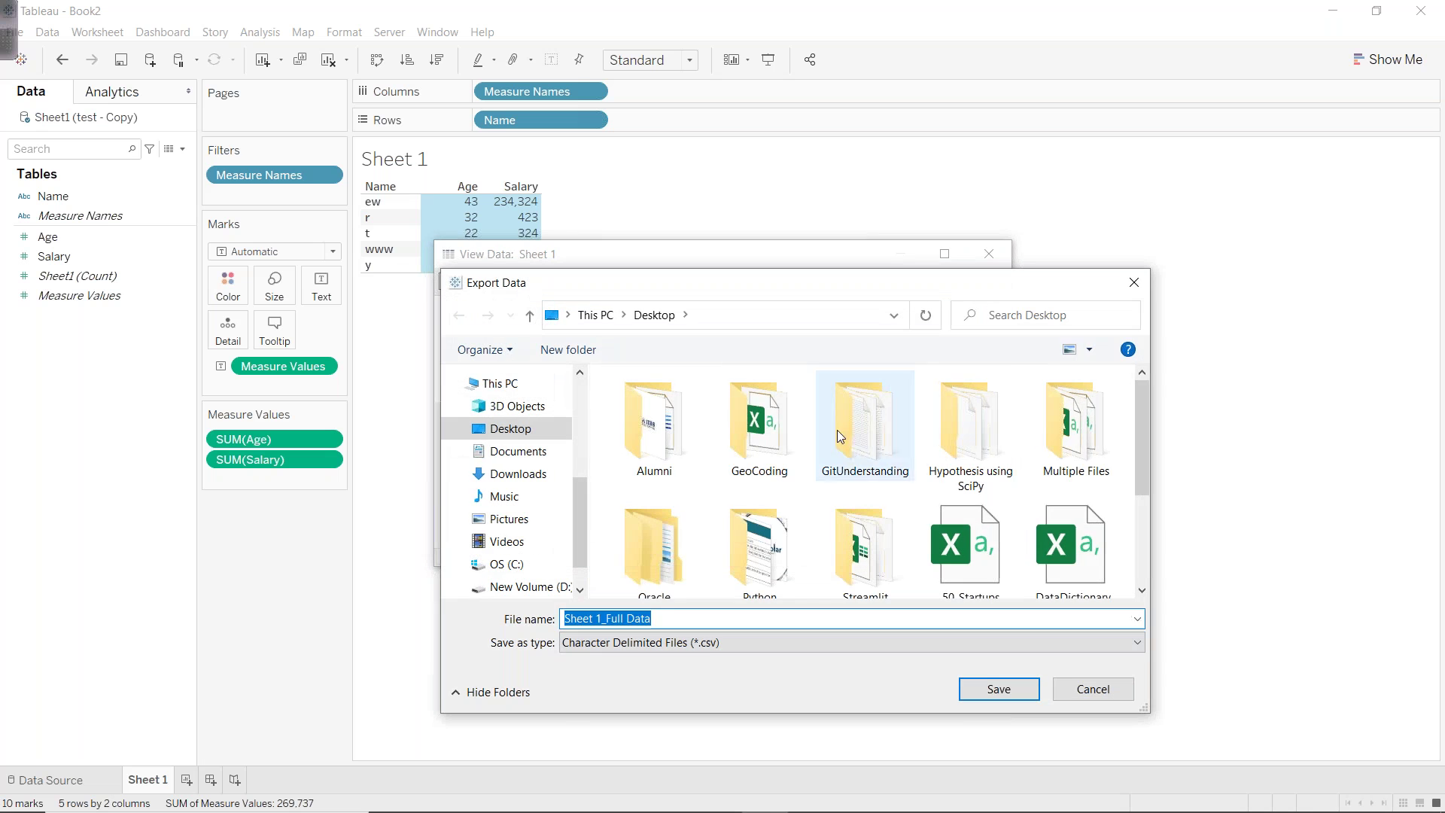
left_click(689, 644)
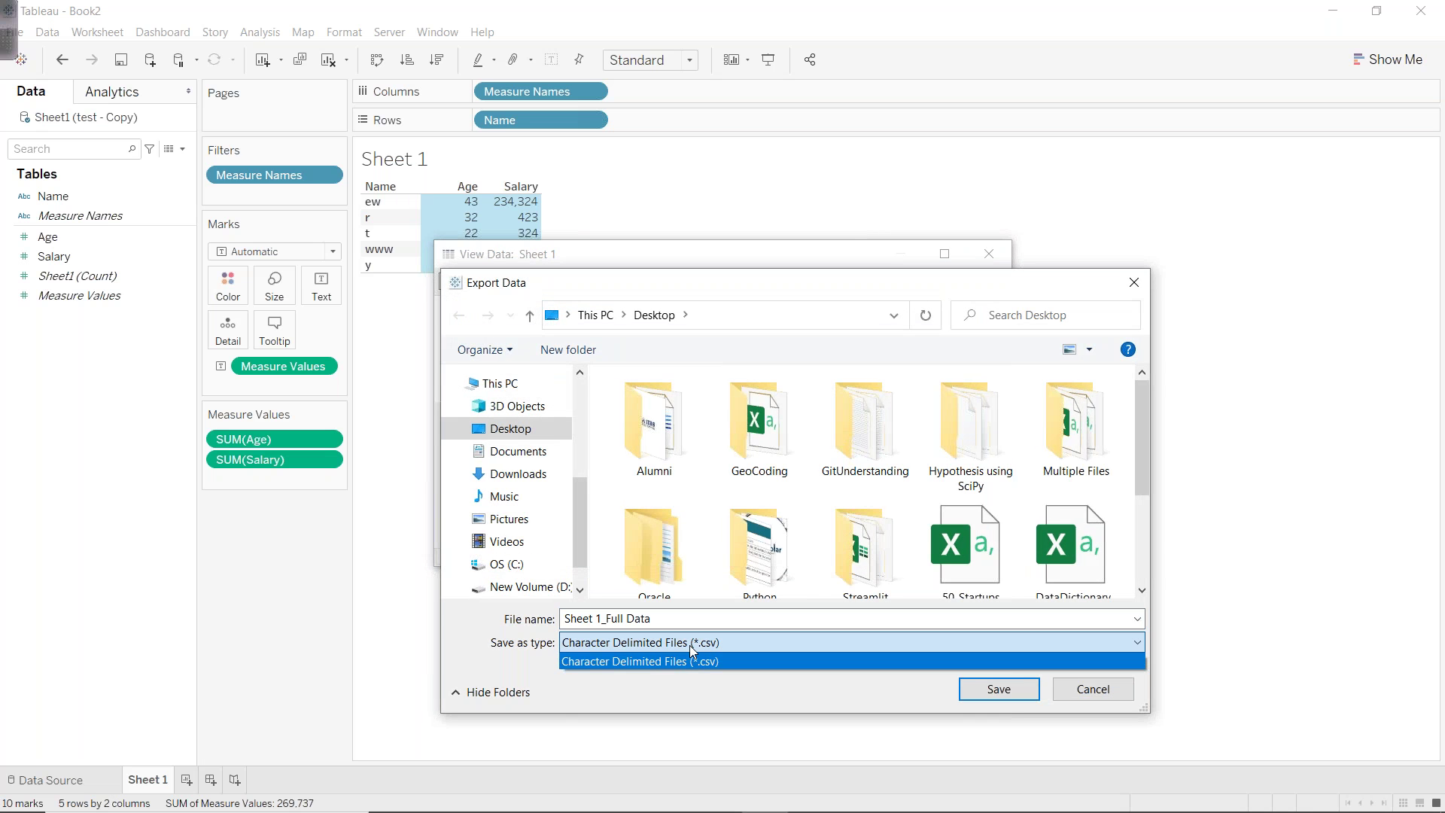
left_click(690, 644)
left_click(1093, 689)
left_click(988, 253)
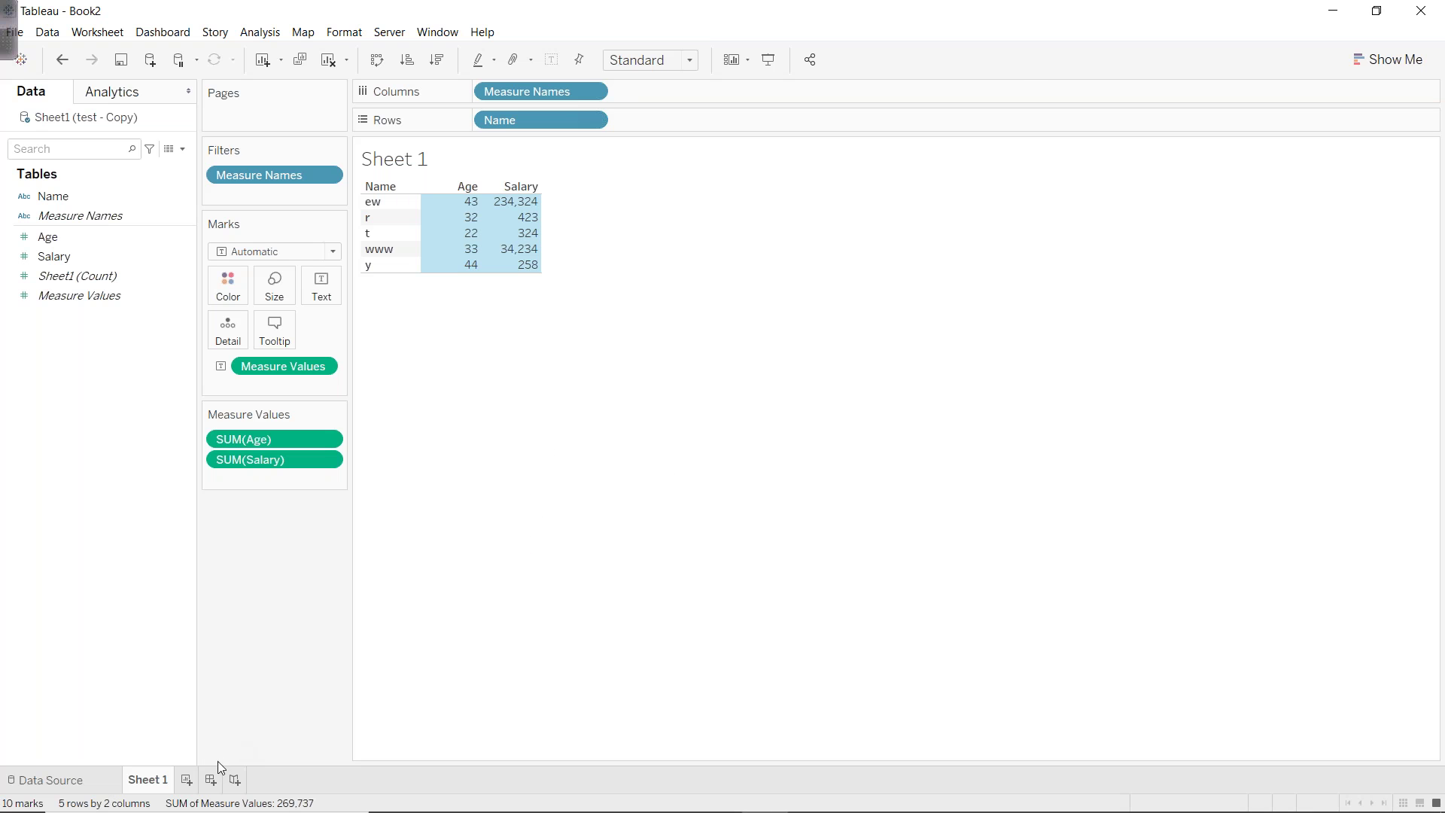
Create a new dashboard containing Sheet 1 with a Download object placed below it.
left_click(211, 780)
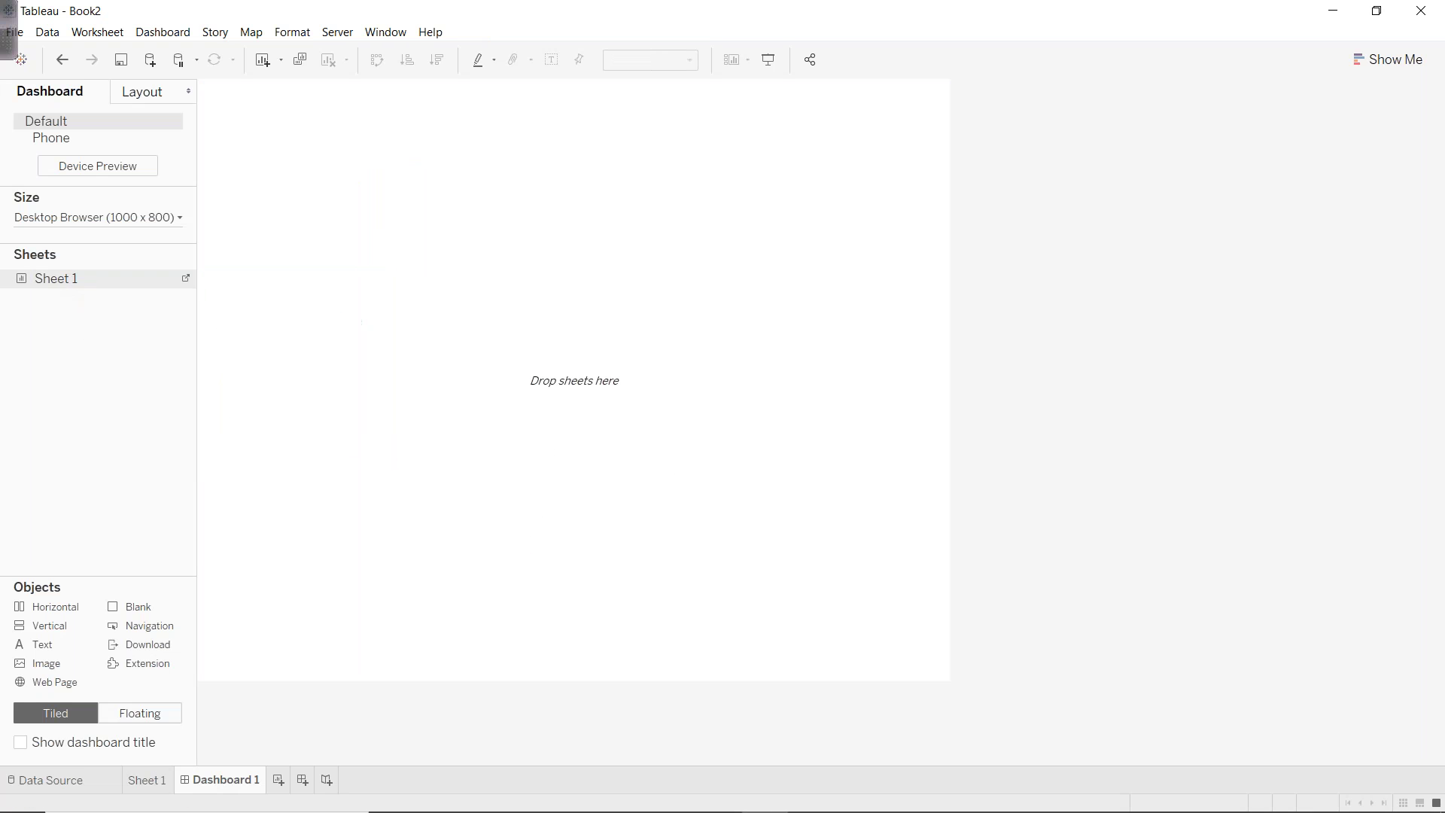
left_click_drag(56, 278, 497, 258)
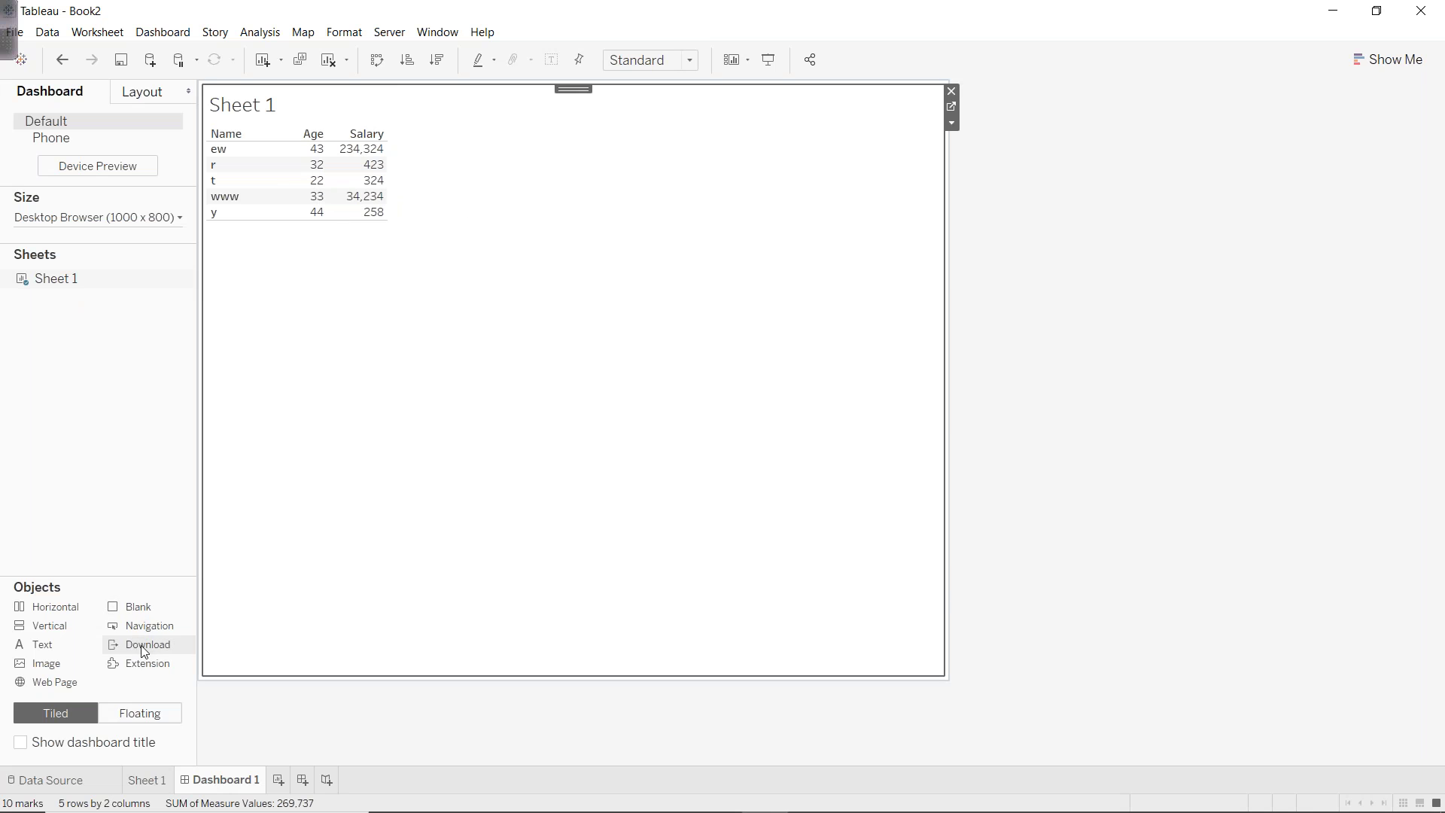
left_click_drag(141, 651, 623, 489)
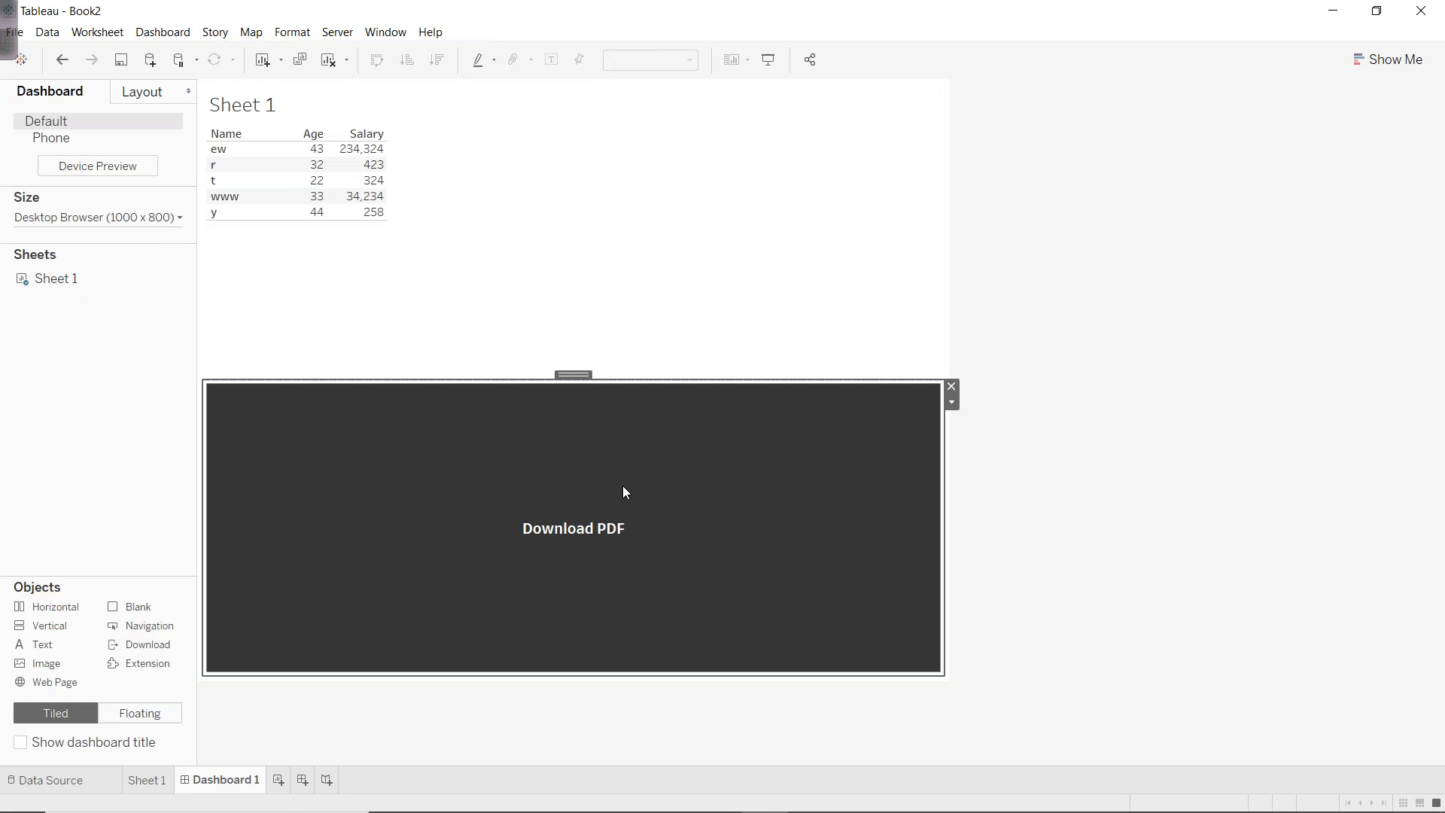
Set the dashboard's Download button to export to Crosstab.
left_click(952, 403)
left_click(982, 422)
left_click(613, 232)
left_click(584, 257)
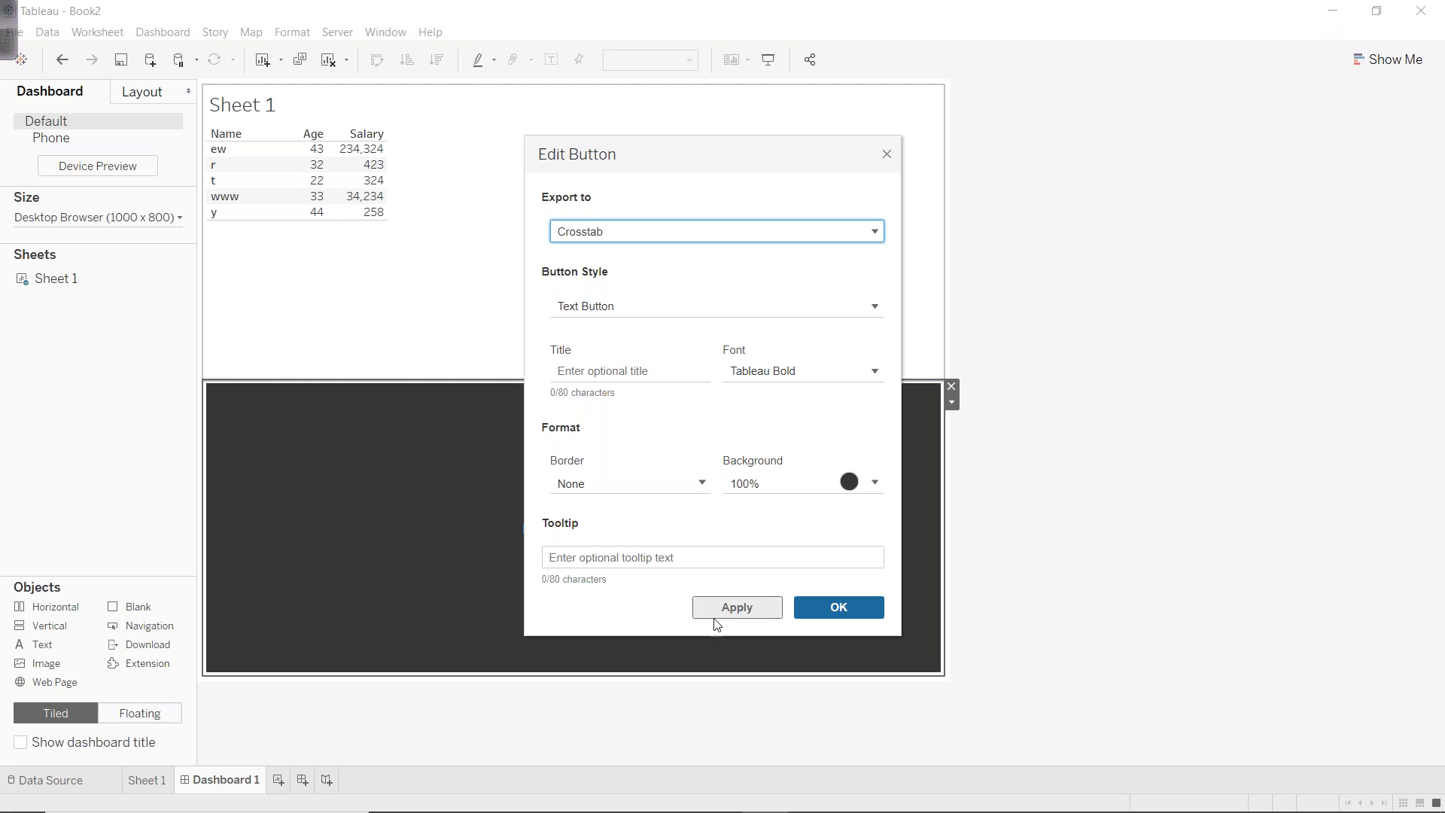
left_click(823, 619)
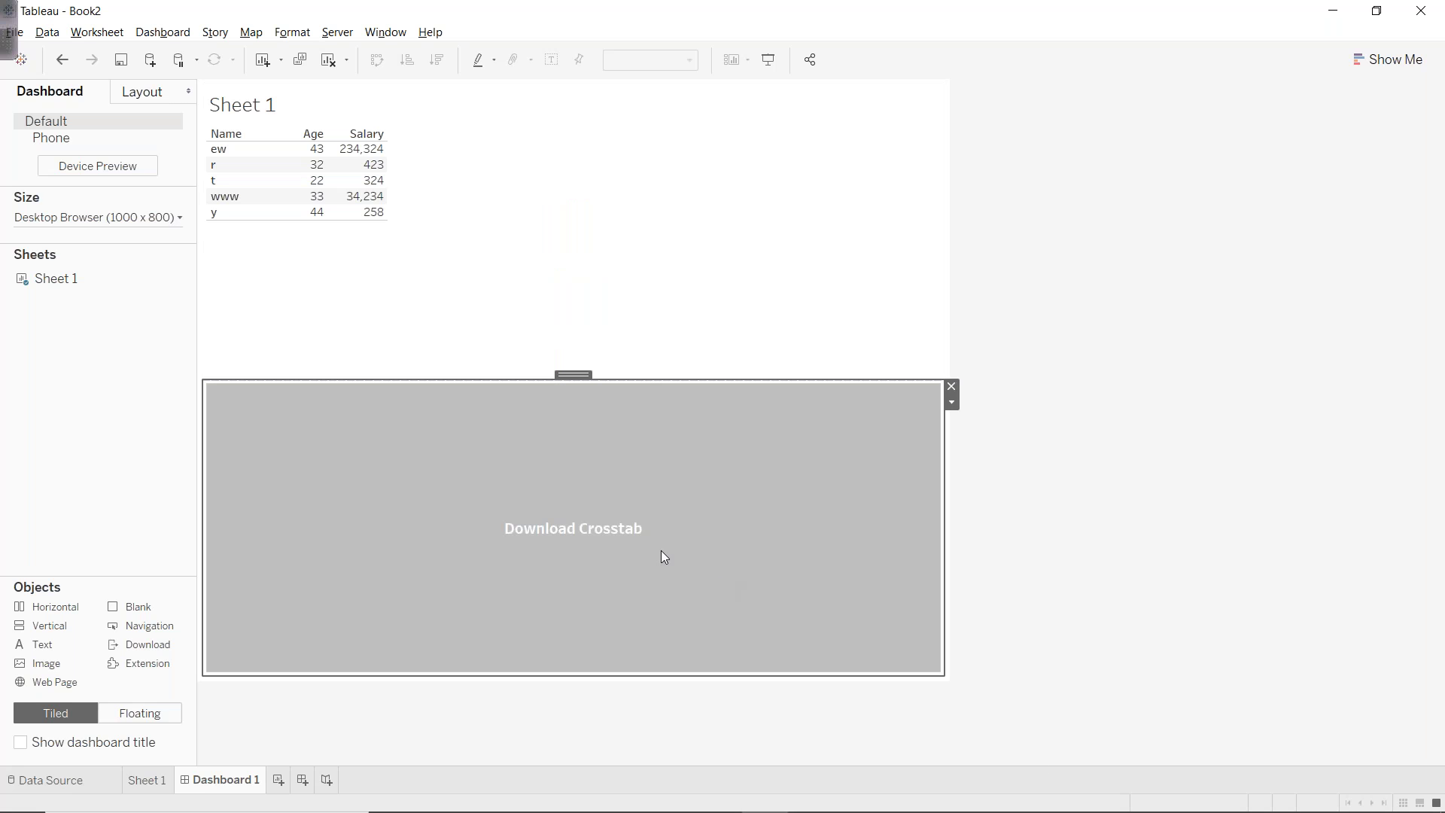
Try the Download Crosstab button, dismiss its edit dialog and remove the button from the dashboard.
left_click(696, 313)
left_click(721, 466)
double_click(721, 473)
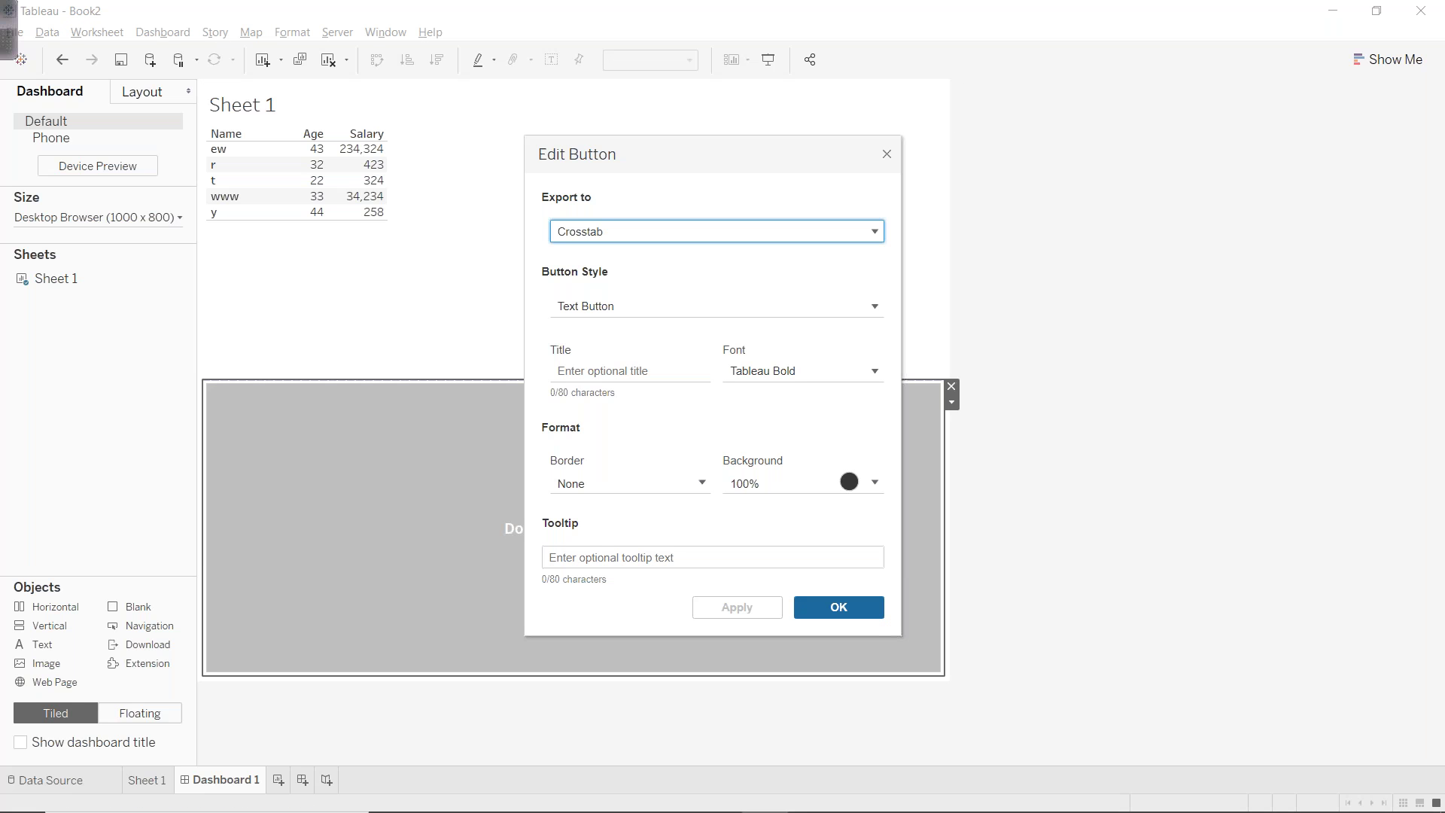
key("Escape")
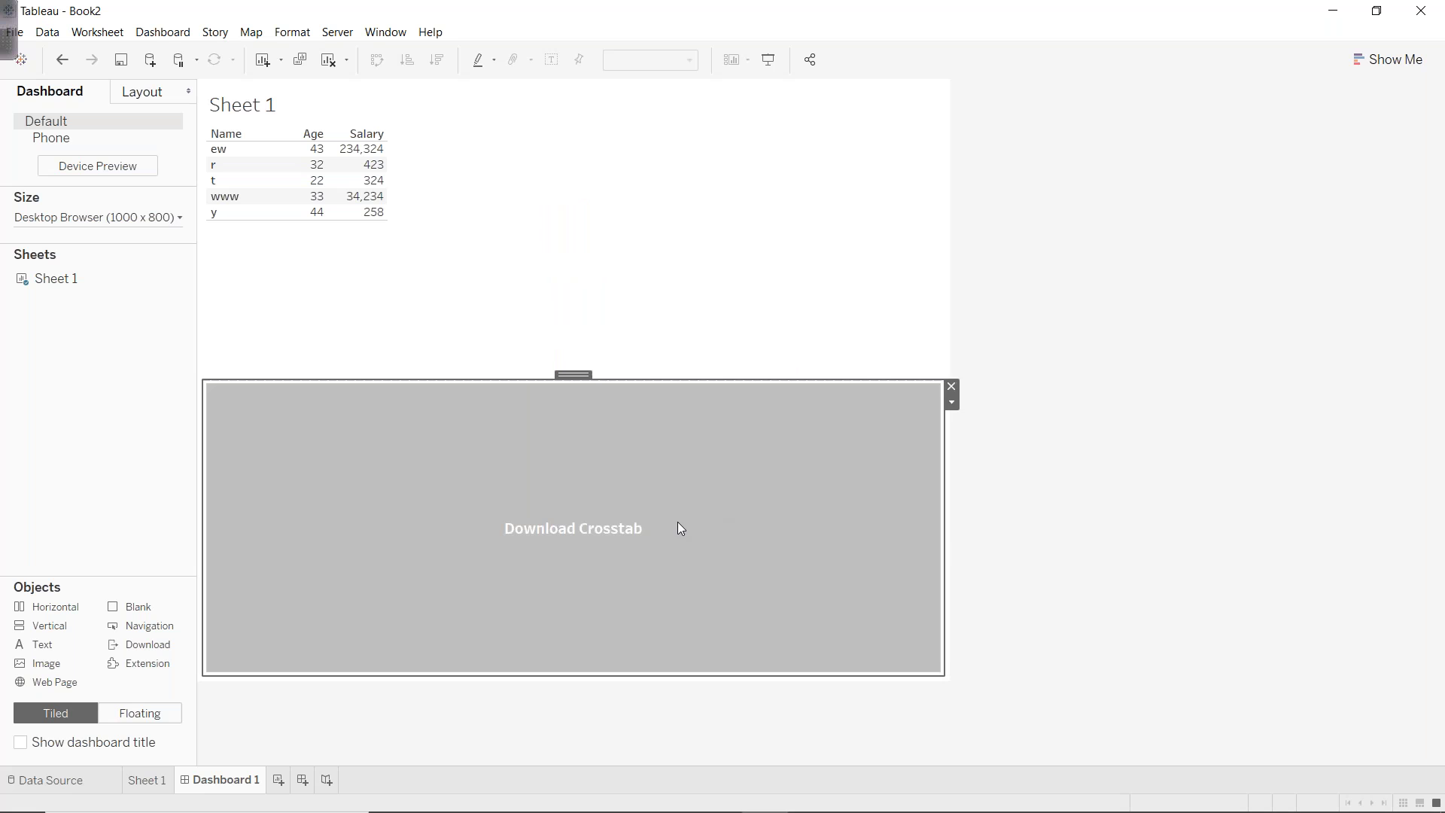
double_click(713, 487)
key("Escape")
left_click(951, 387)
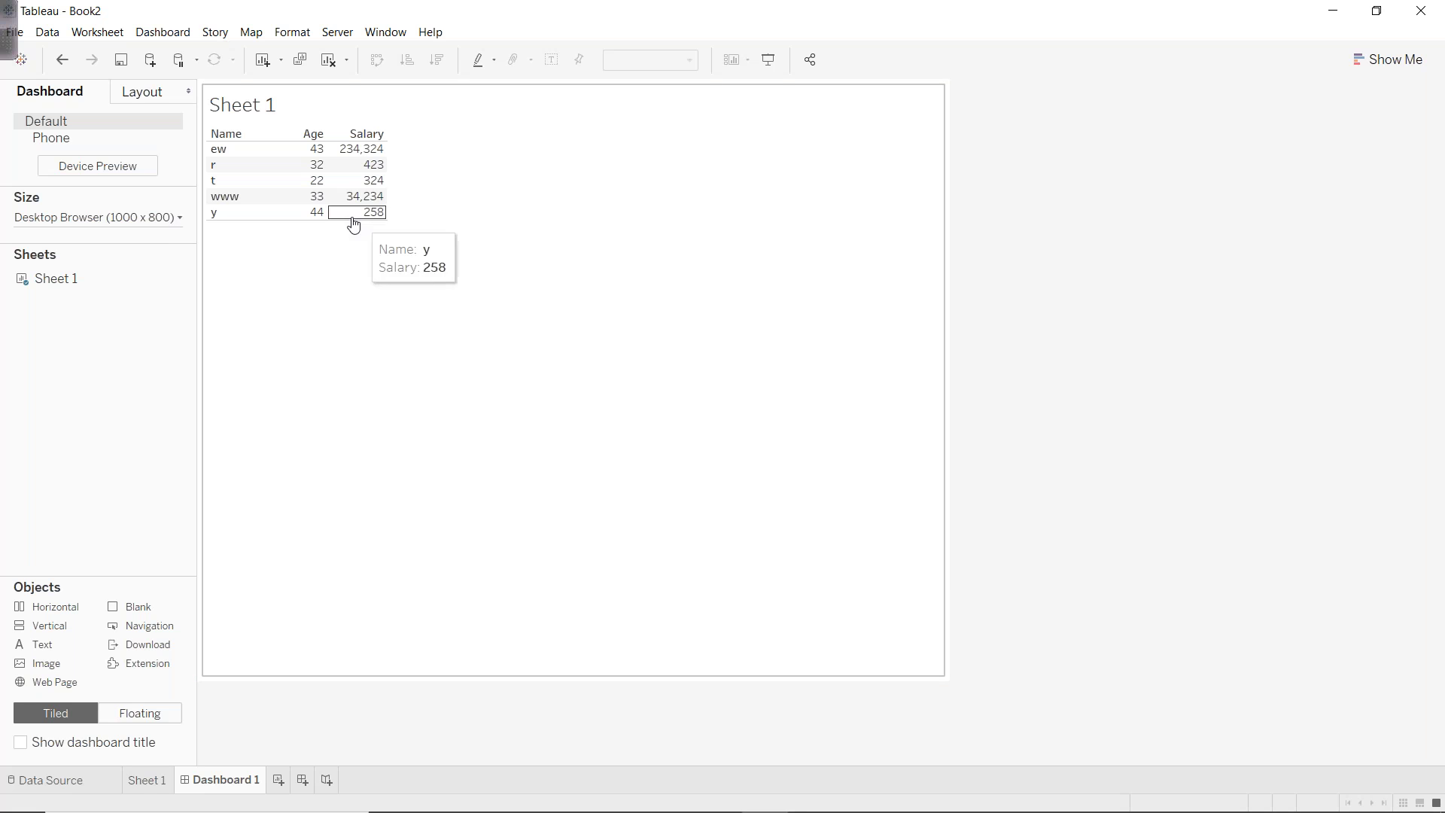
View the full underlying data of the Sheet 1 table and export it to the desktop as the CSV file Sheet 1_Full Data.
left_click(151, 780)
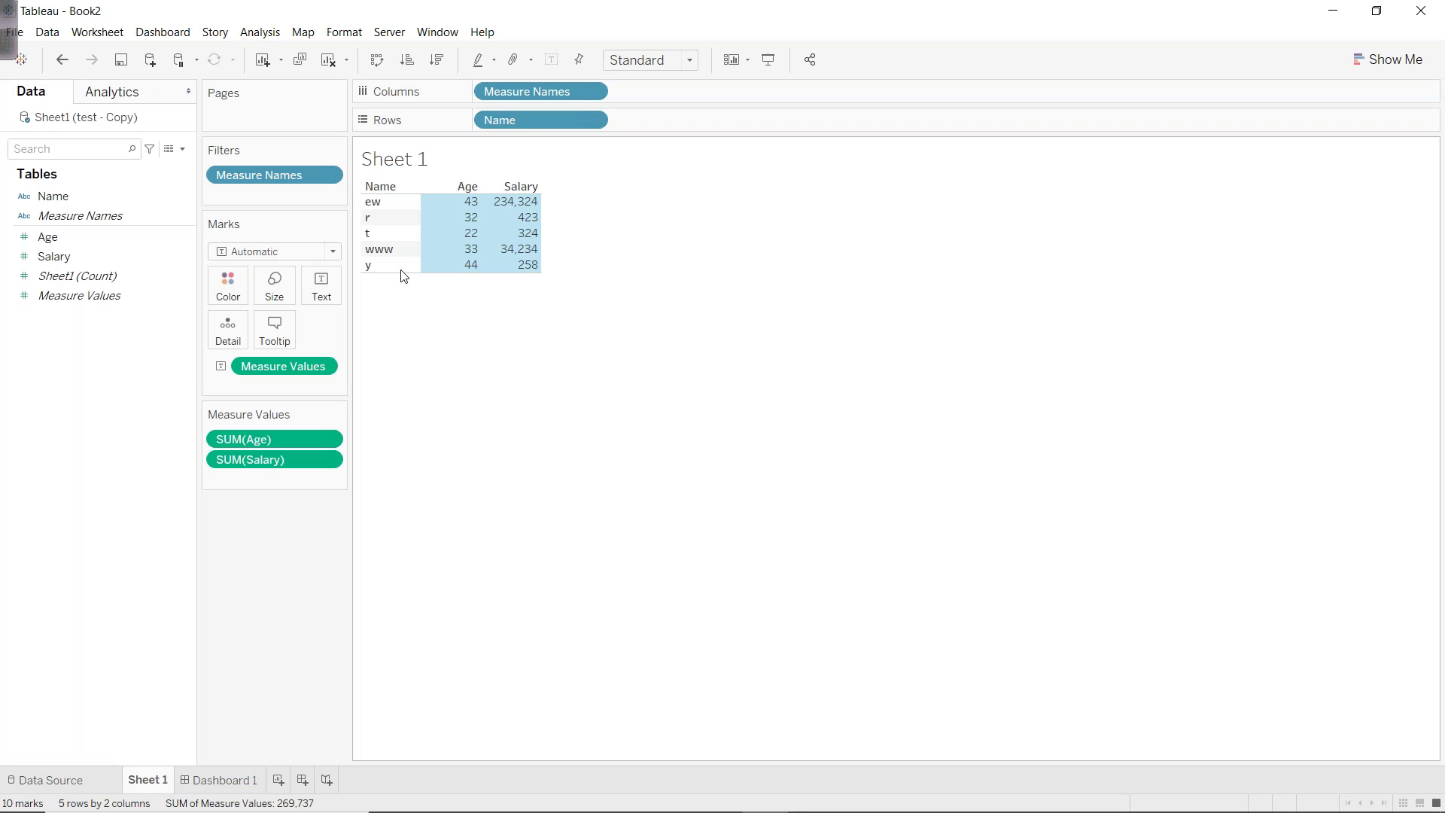
right_click(475, 228)
left_click(563, 257)
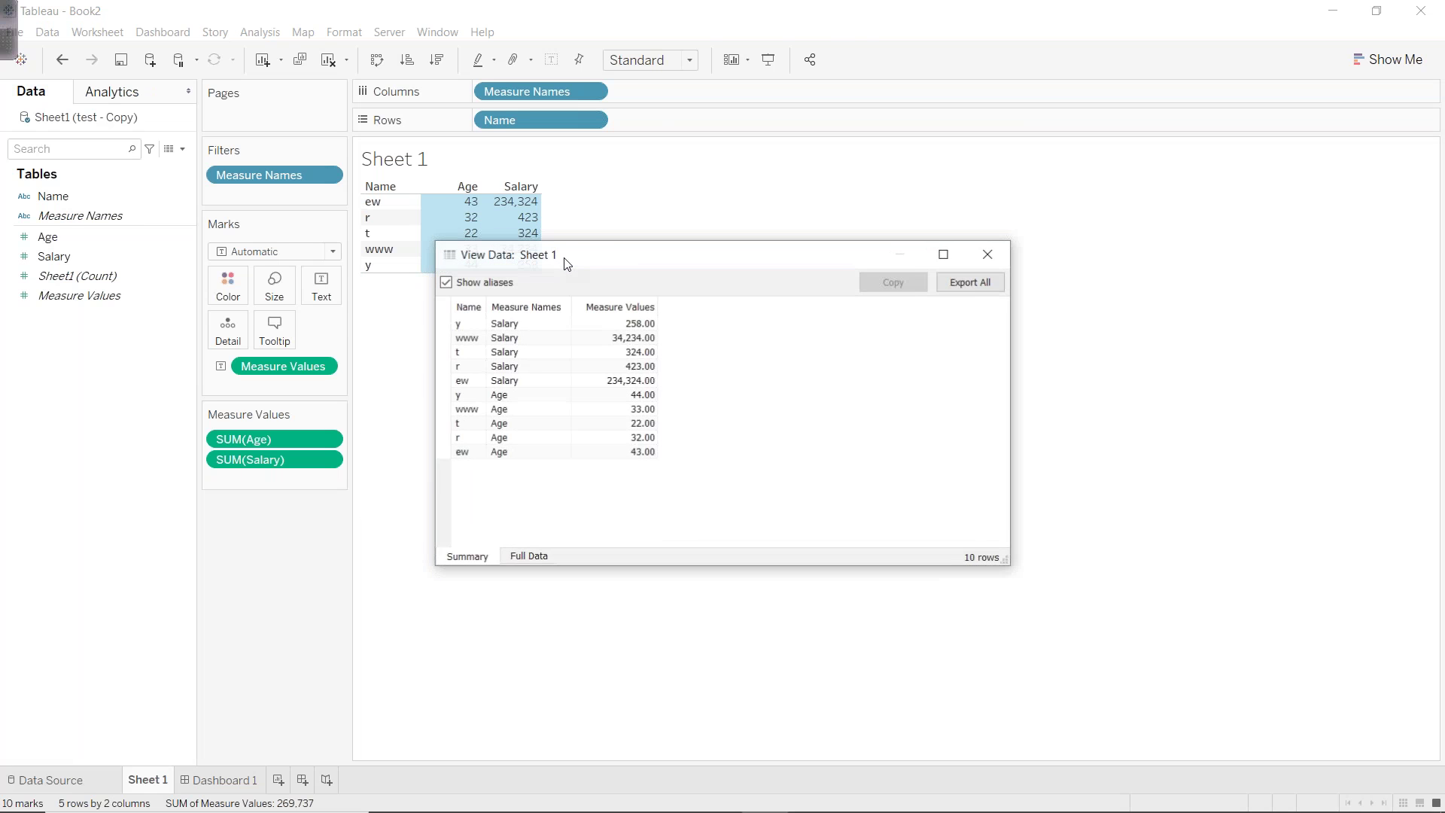
left_click(529, 555)
left_click(952, 293)
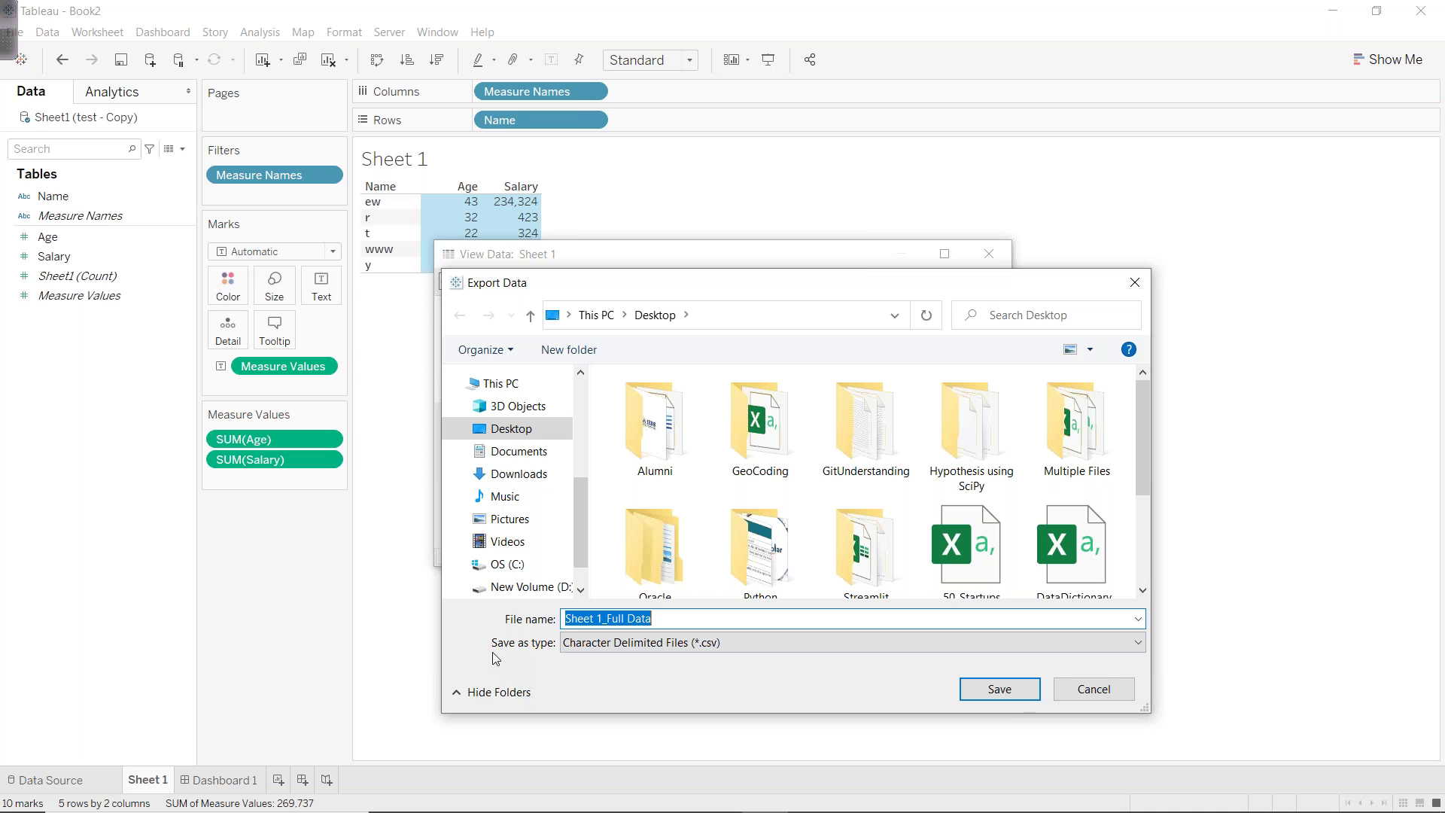
key("Return")
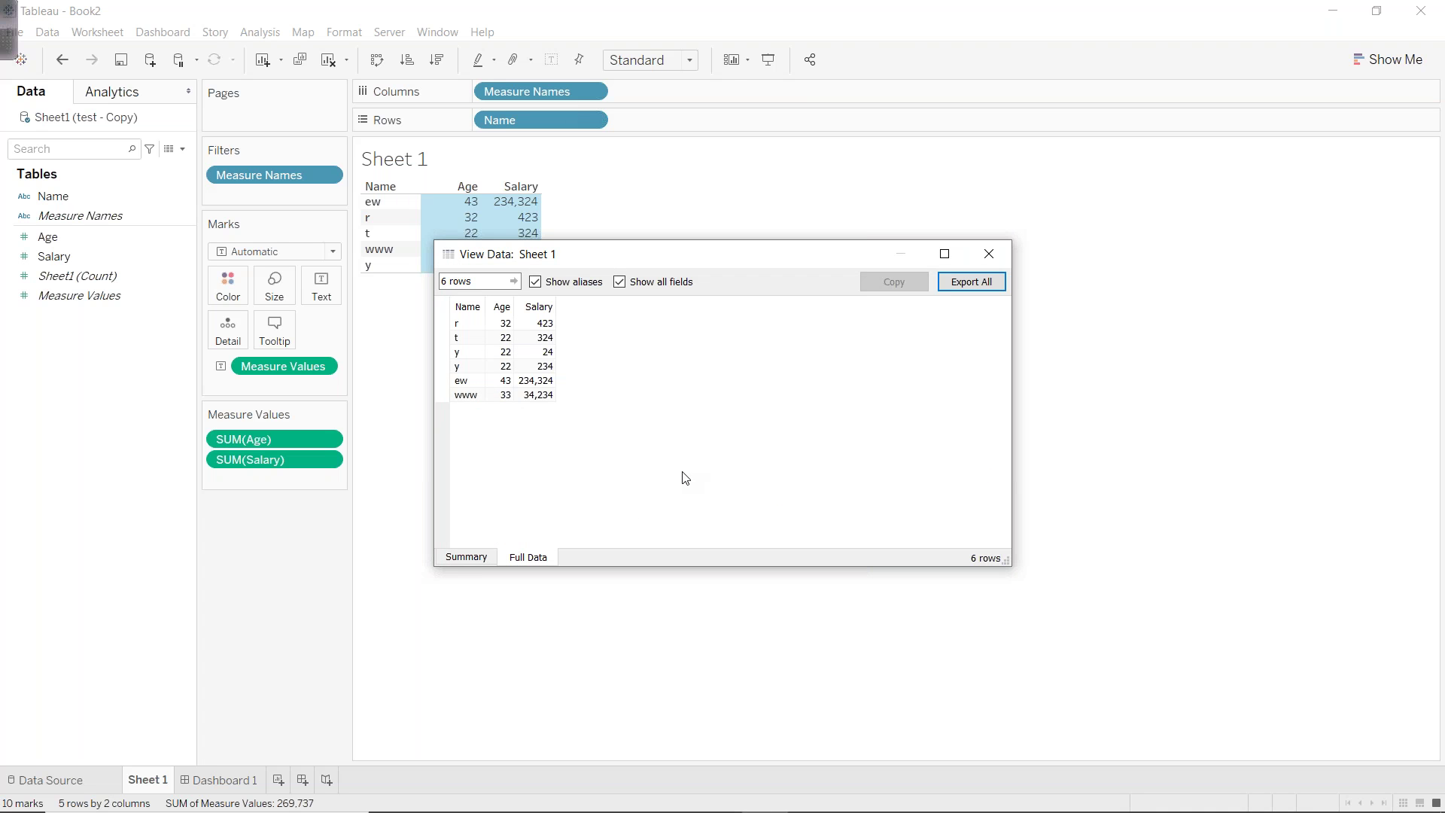
Copy the Sheet 1 table as a crosstab, paste it at cell K9 of the test - Copy workbook in Excel and return to Tableau.
right_click(483, 242)
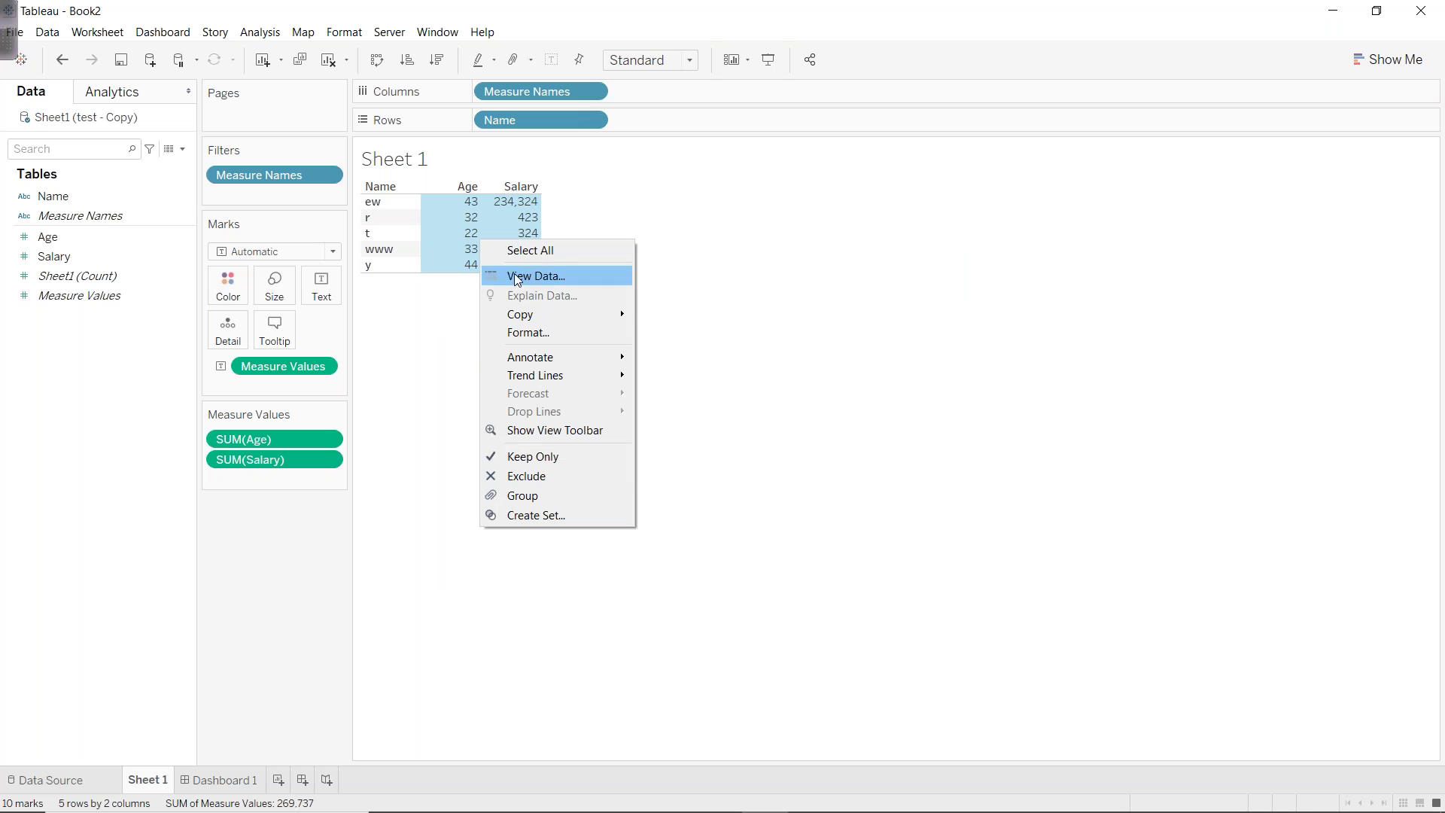
mouse_move(575, 316)
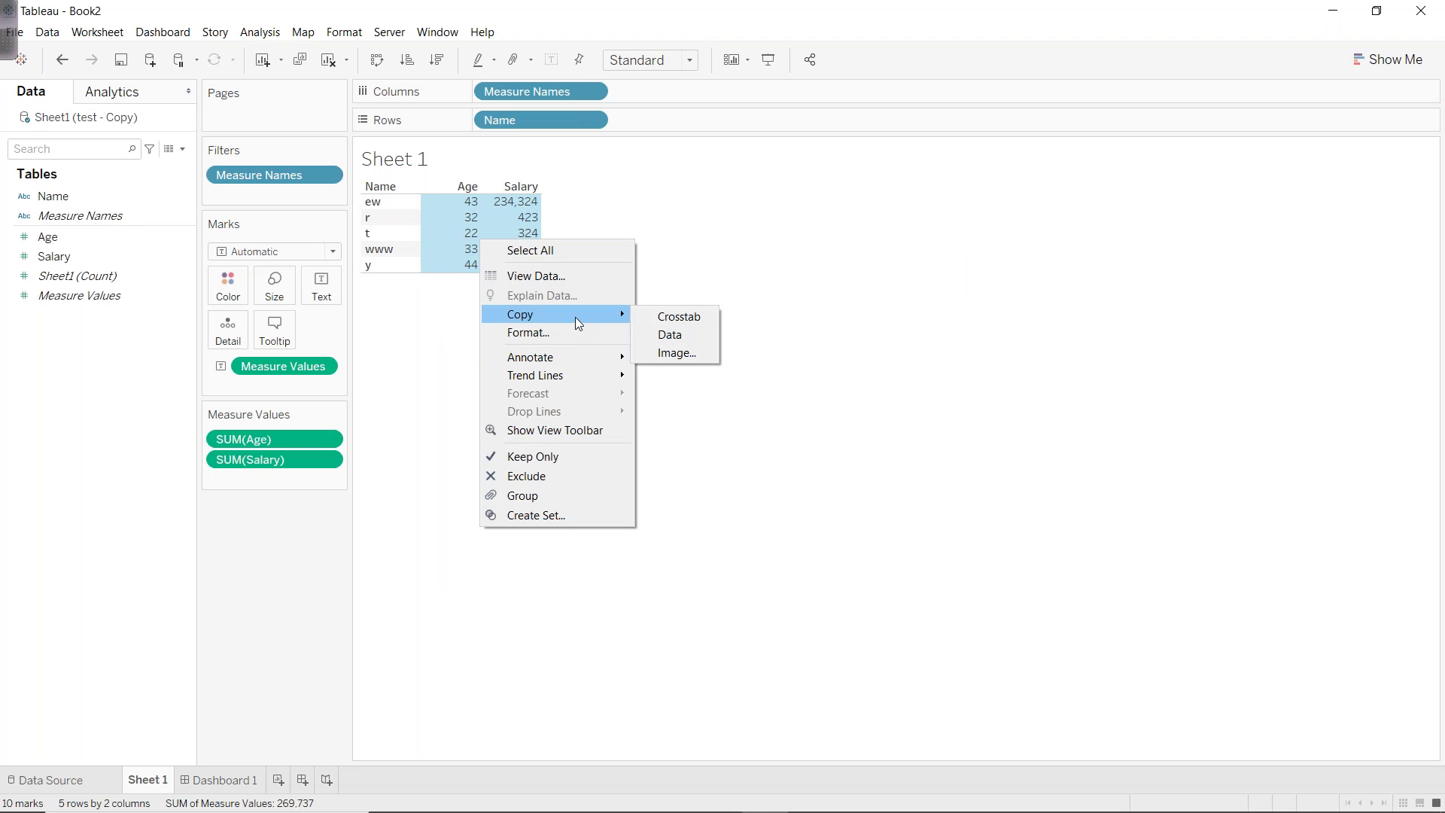
left_click(683, 327)
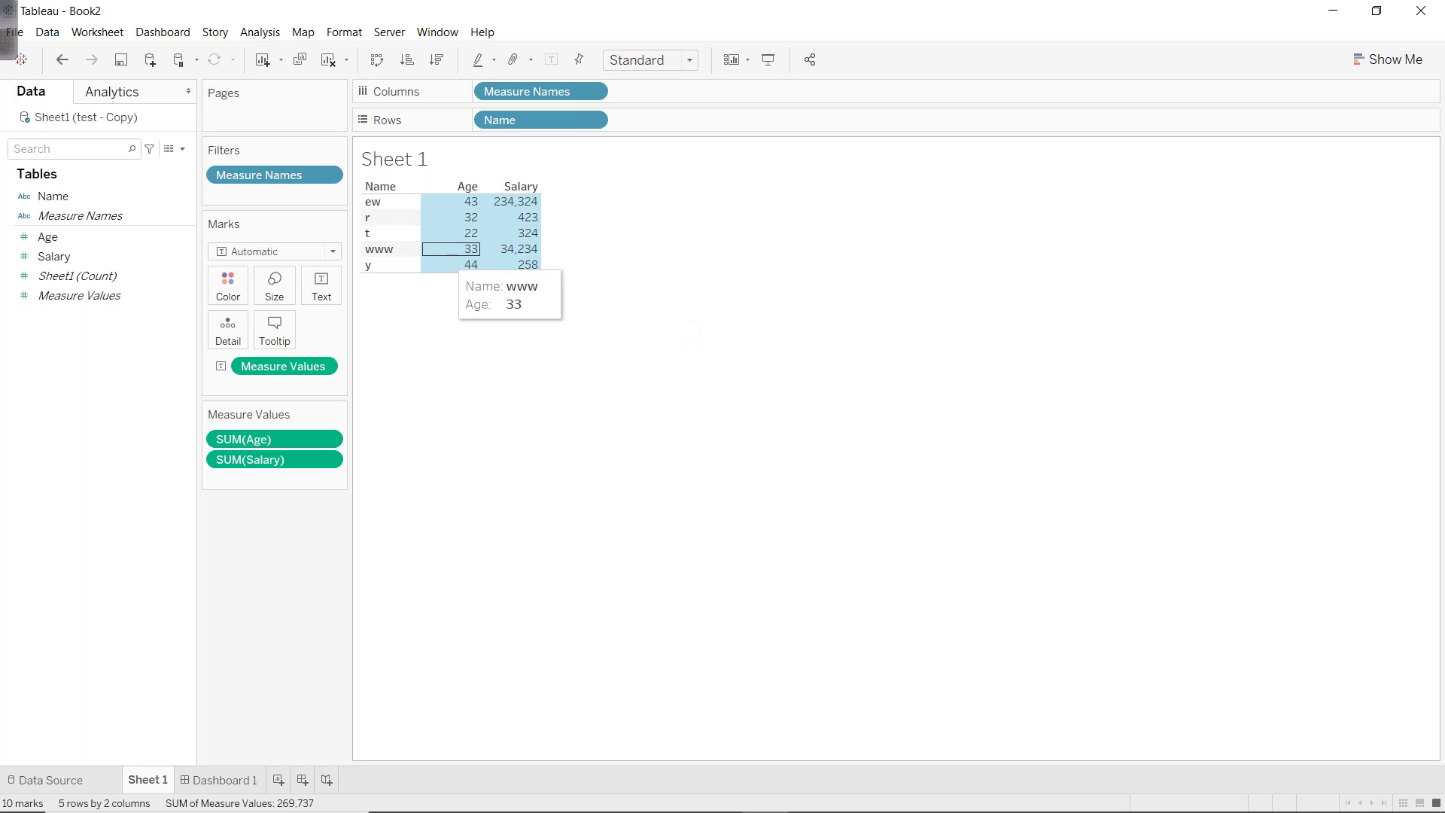
mouse_move(442, 761)
left_click(721, 795)
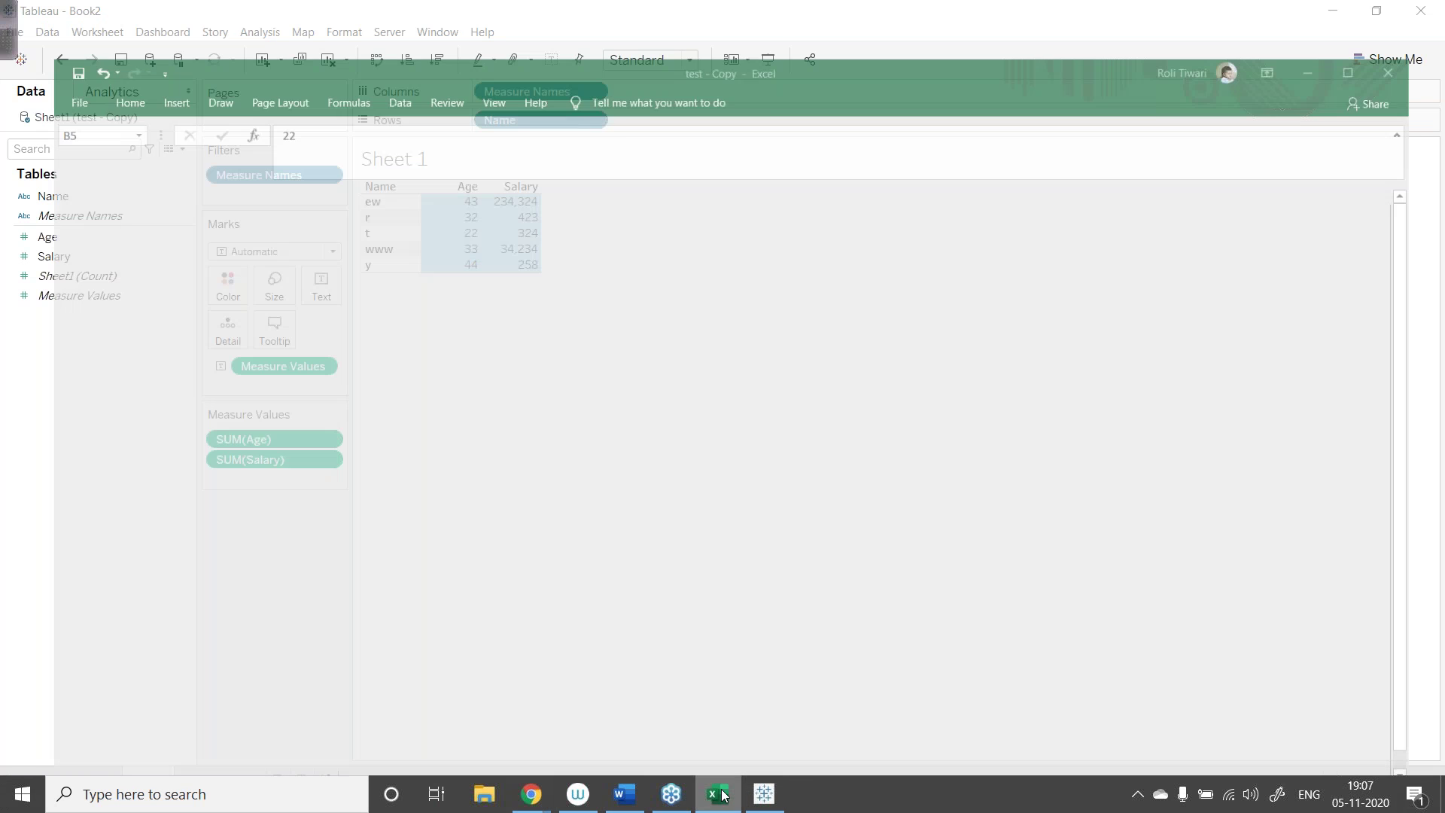
key("ctrl+v")
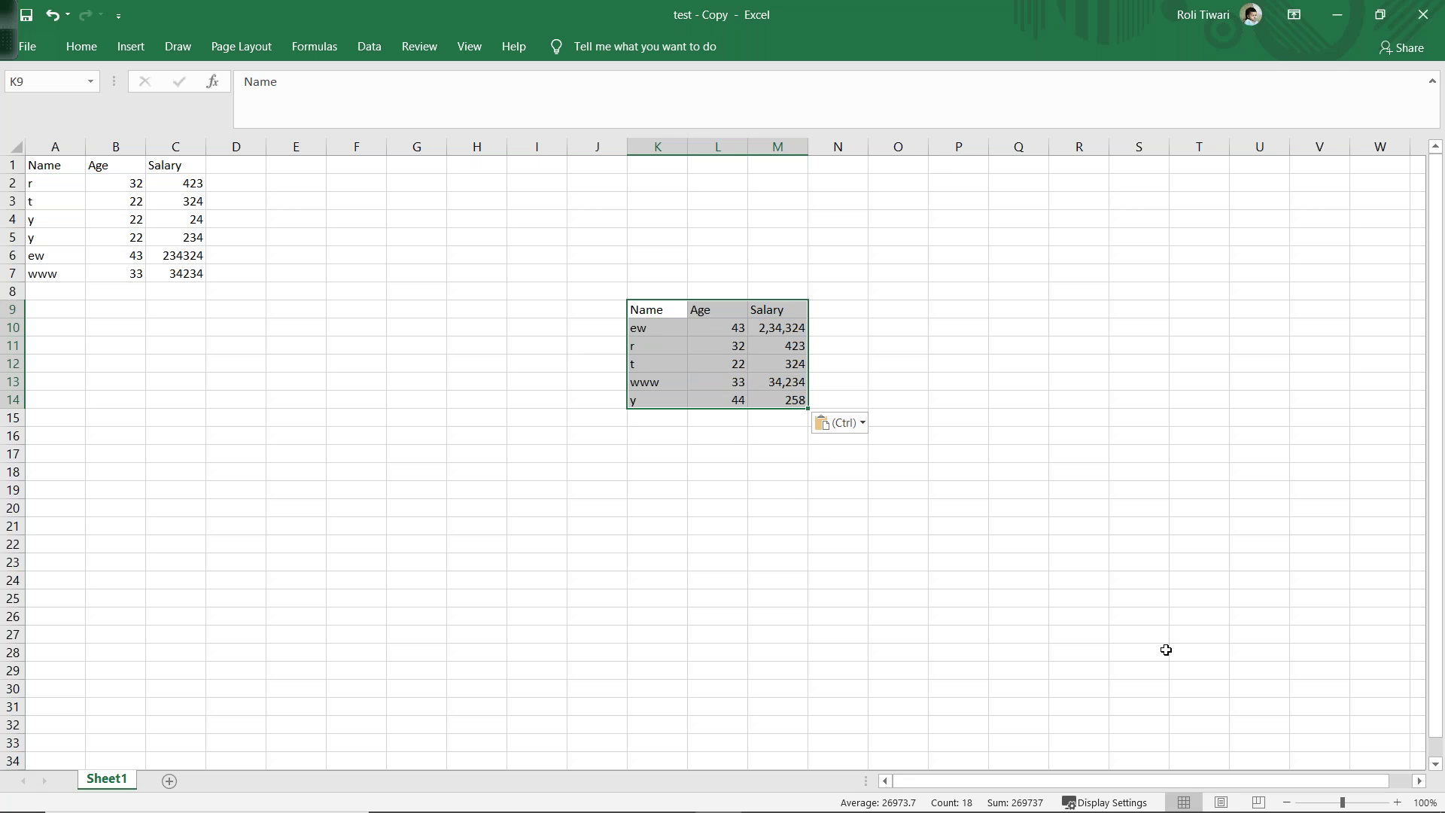
key("alt+Tab")
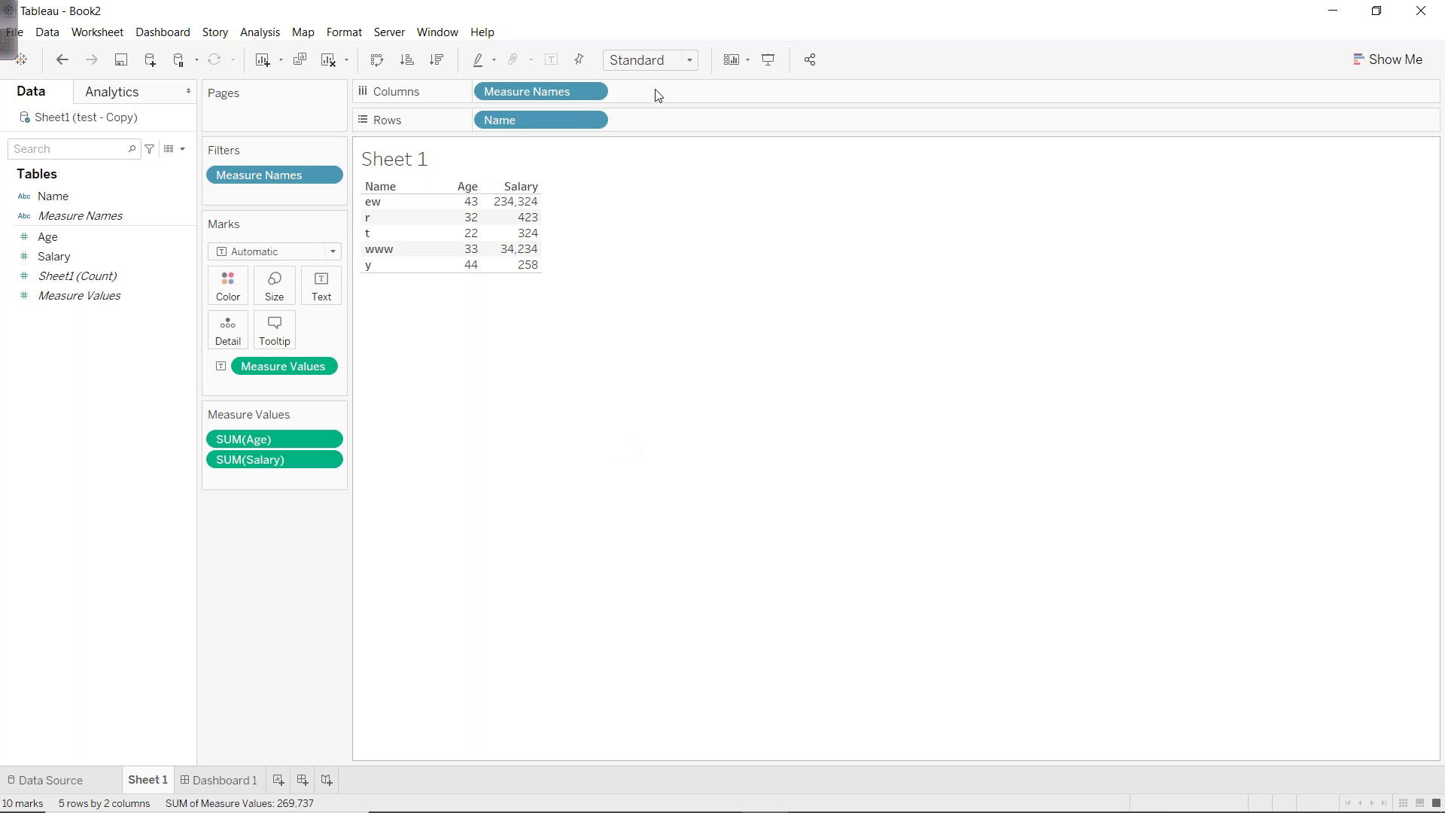
mouse_move(492, 236)
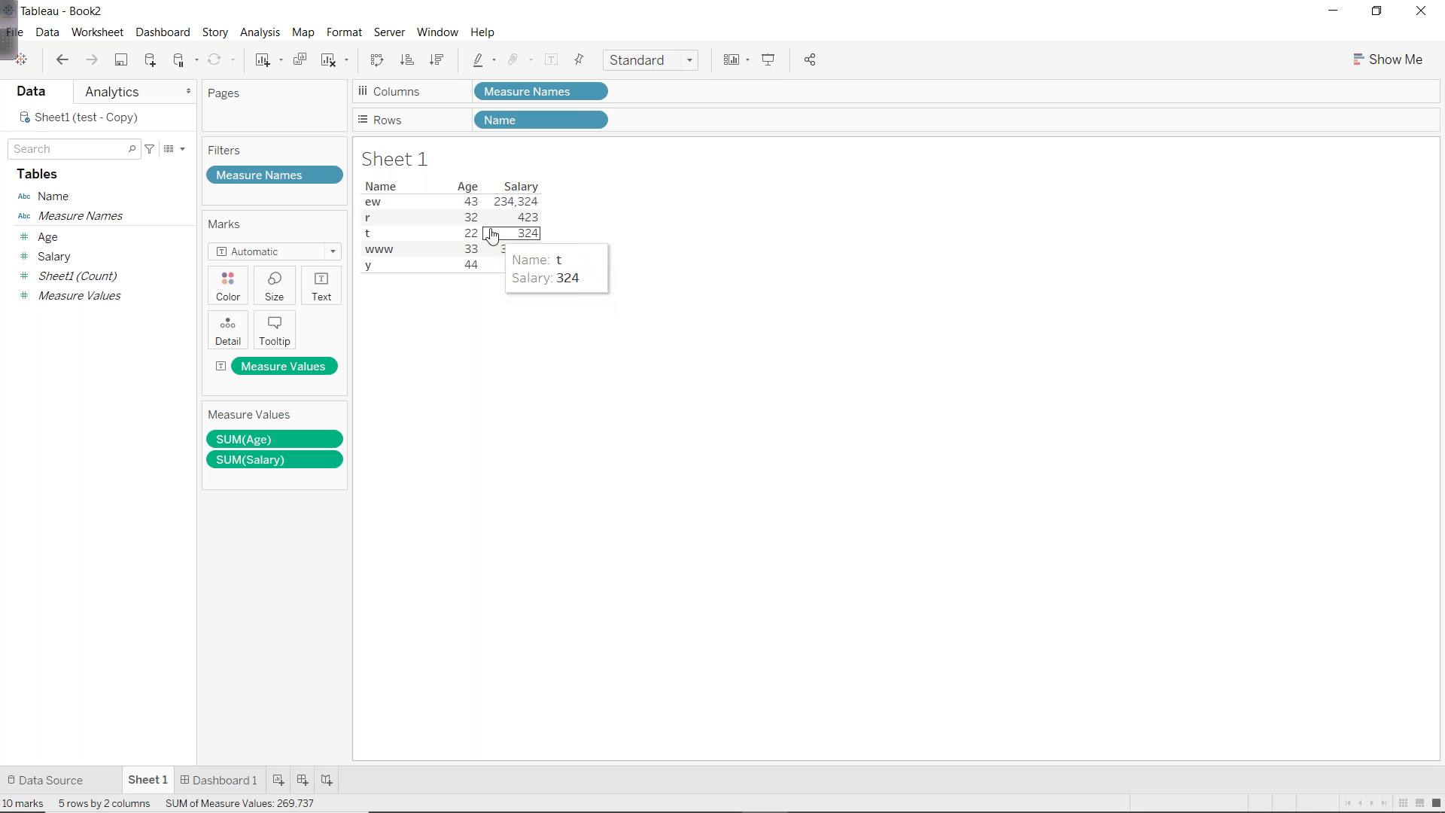